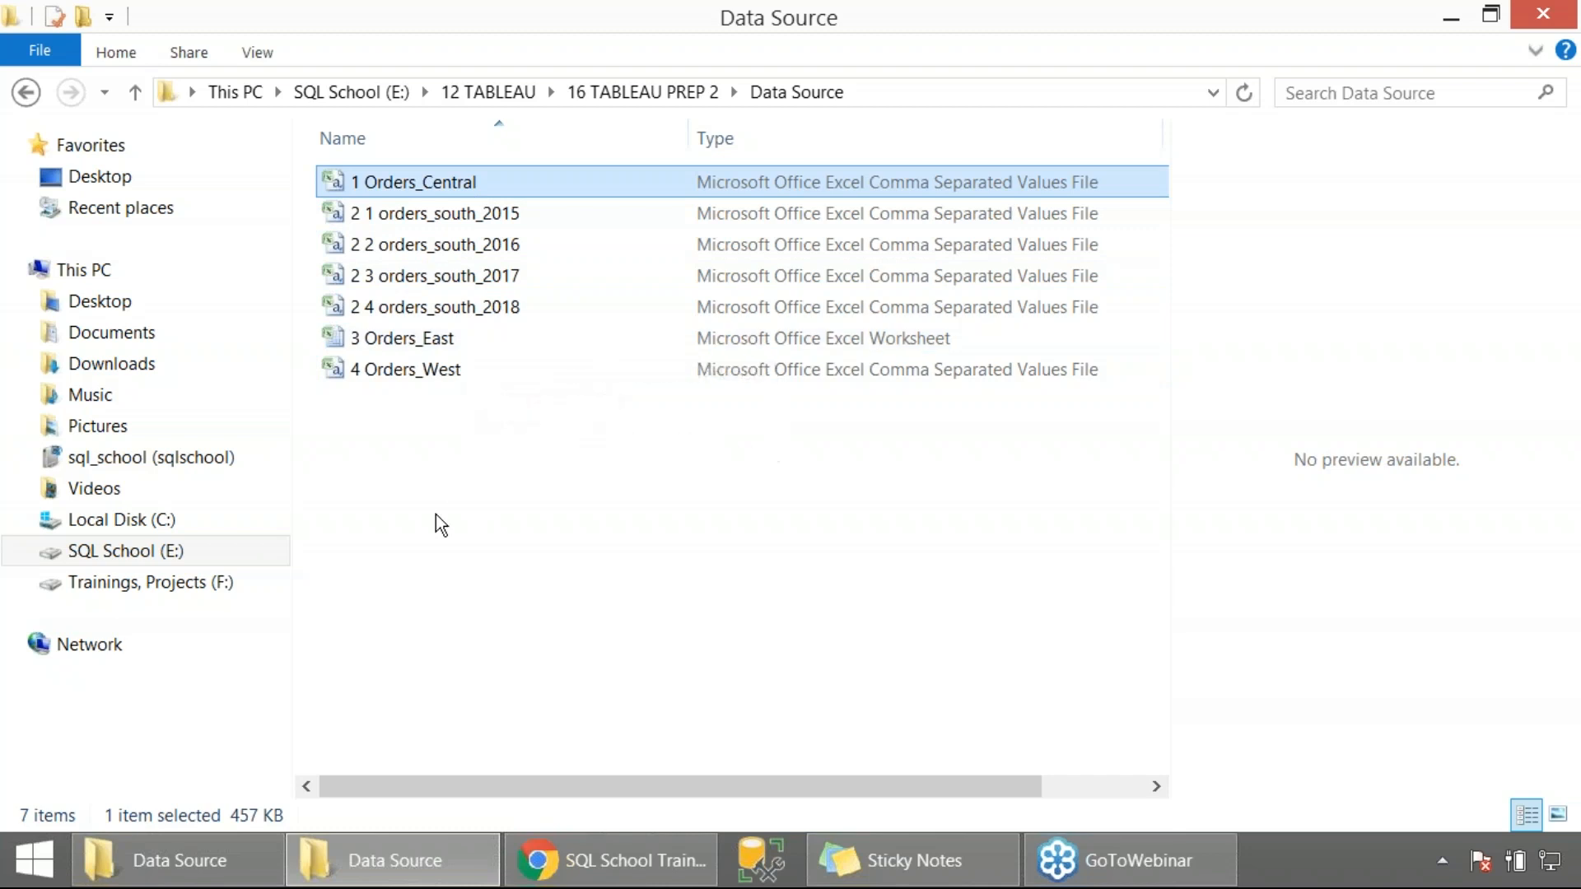
left_click(441, 384)
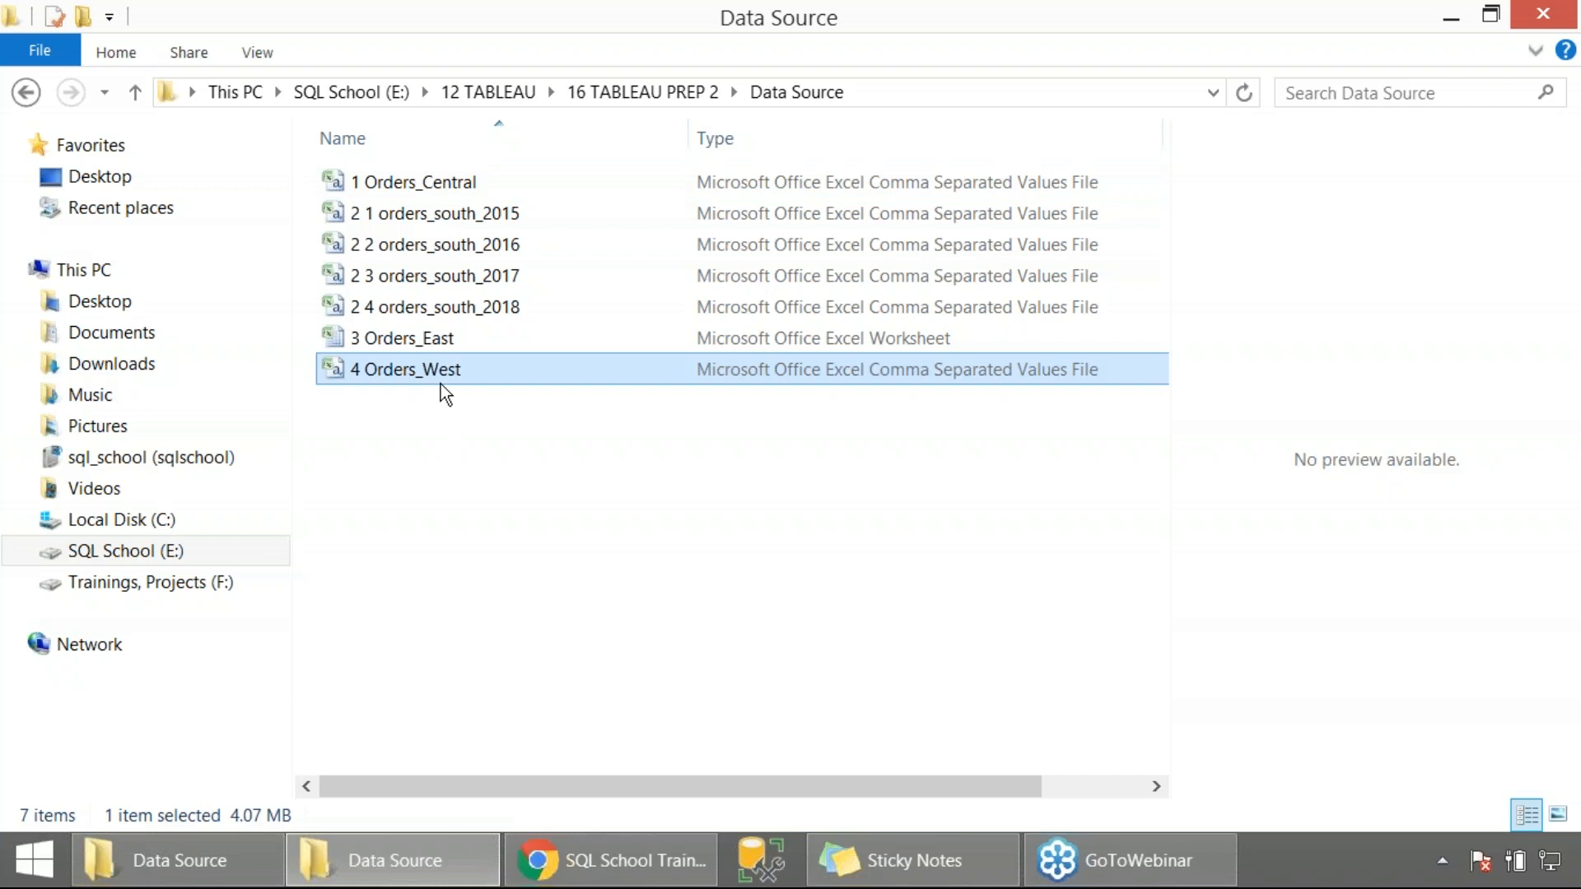
left_click(404, 185)
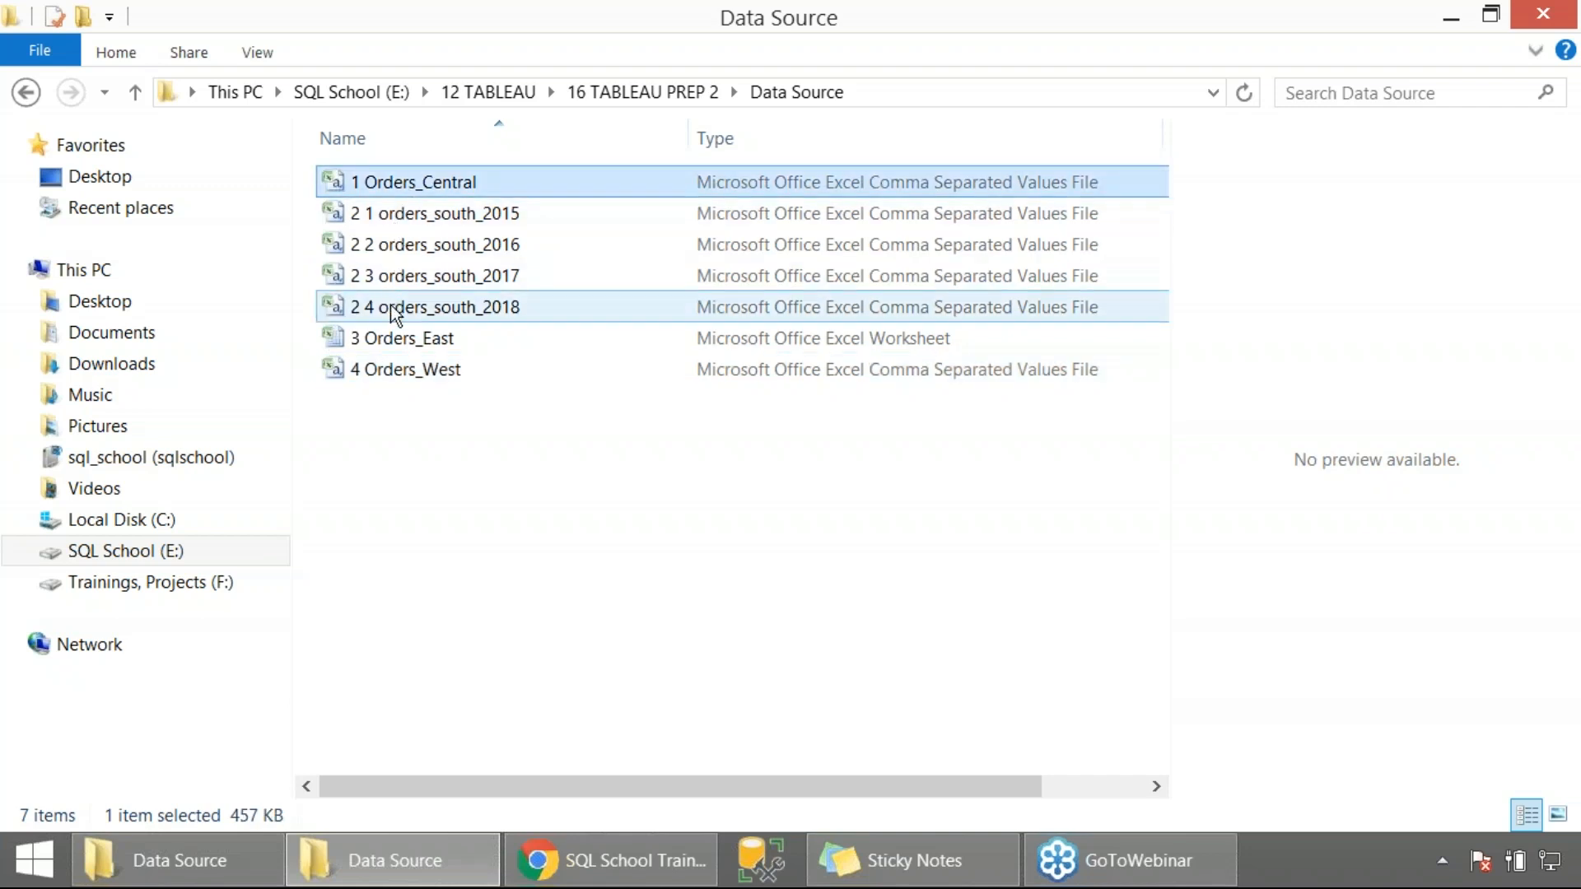
left_click(393, 336)
left_click(398, 468)
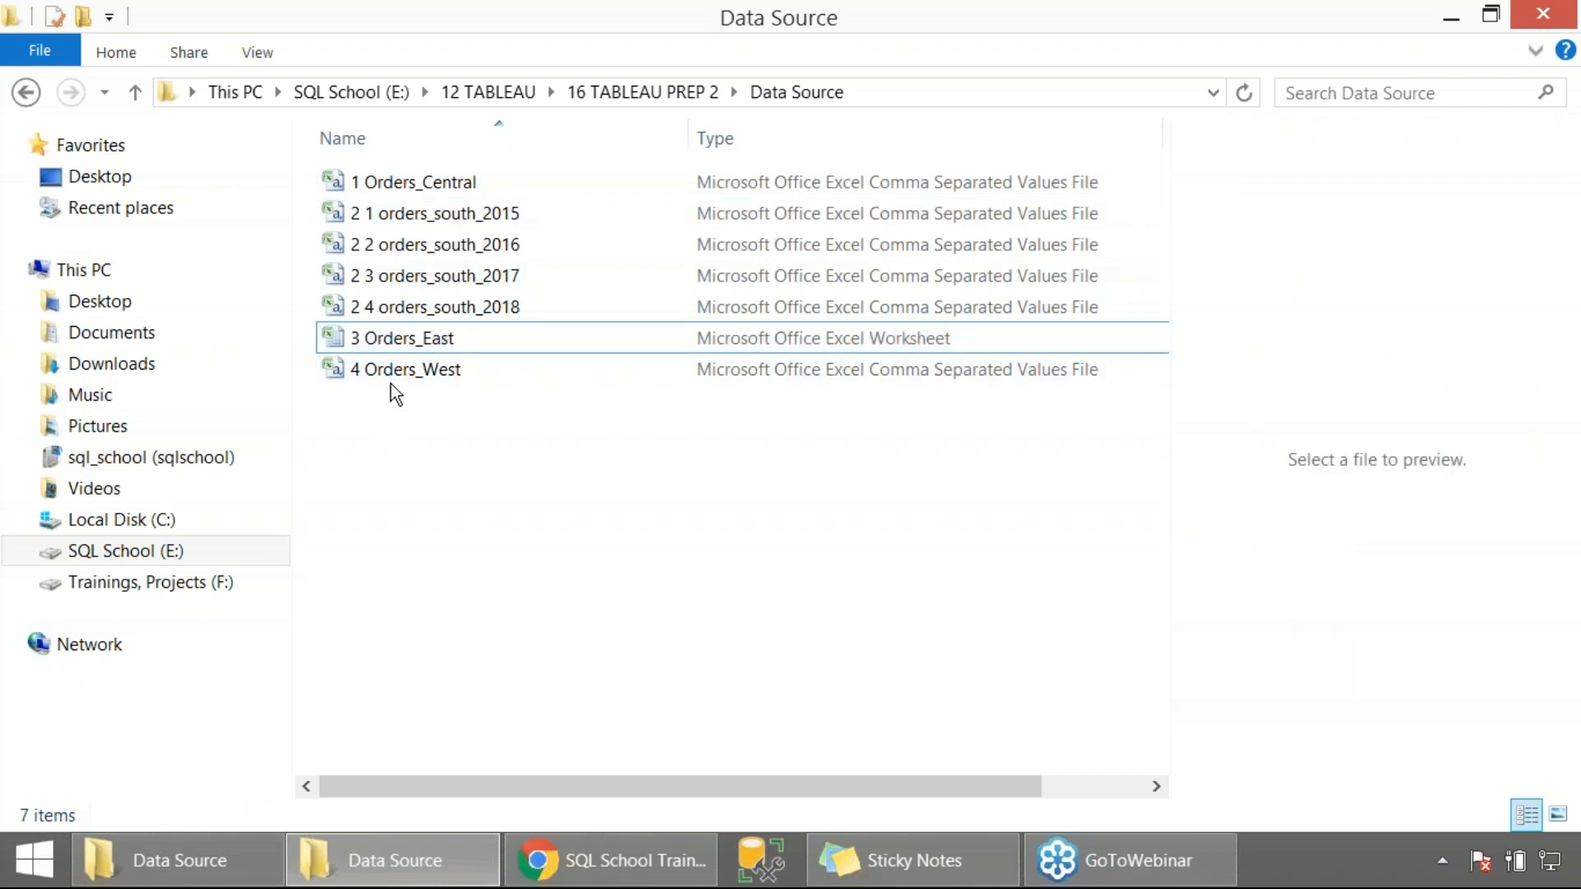
left_click(390, 373)
left_click(434, 481)
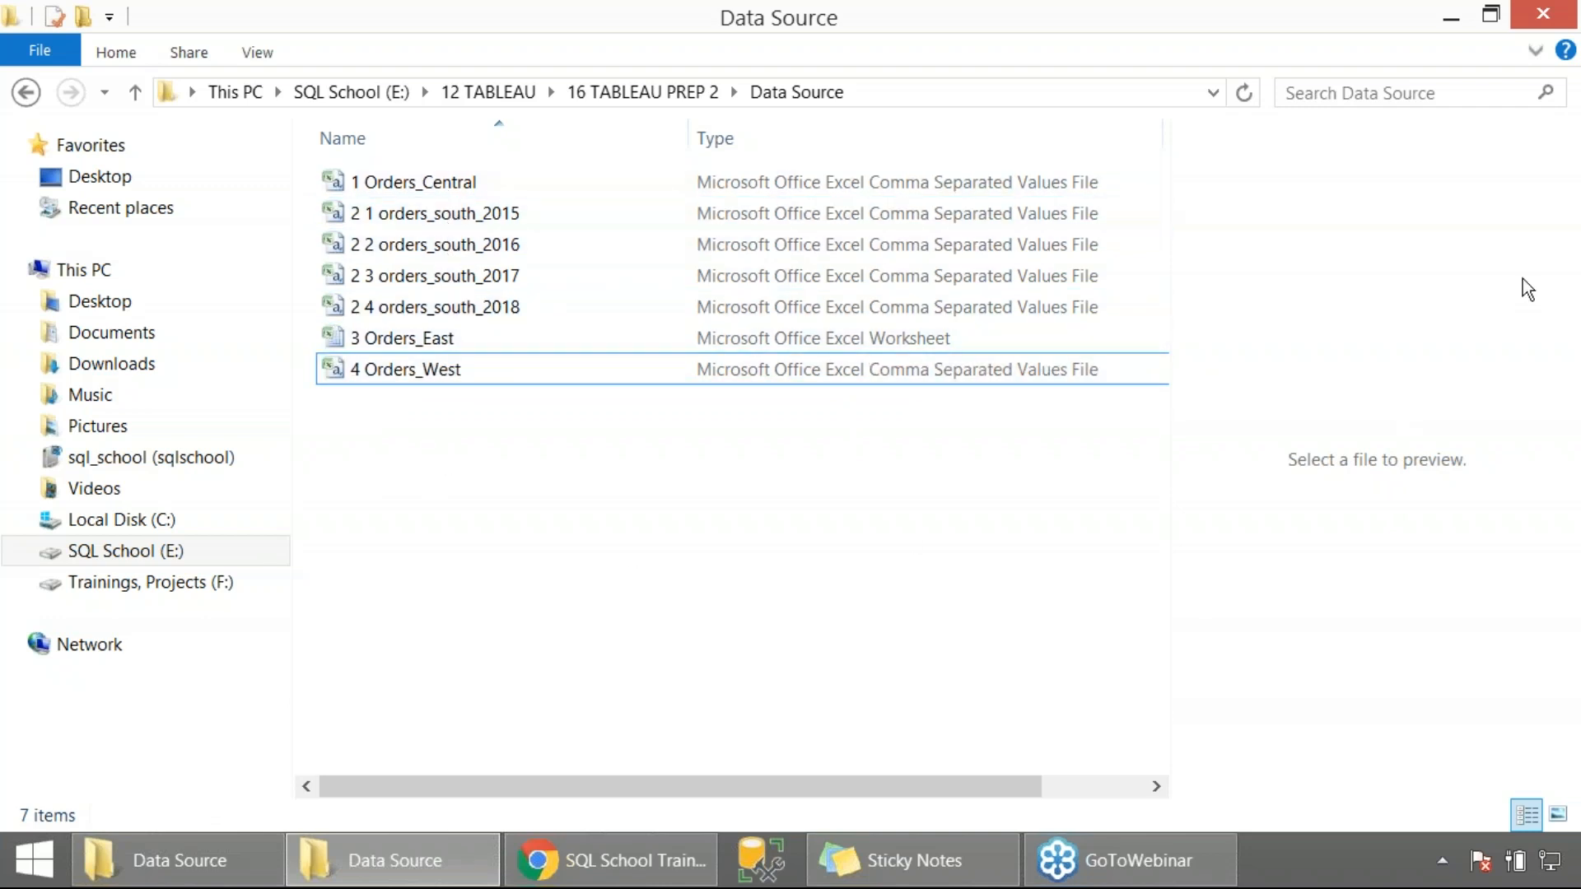
left_click(1557, 270)
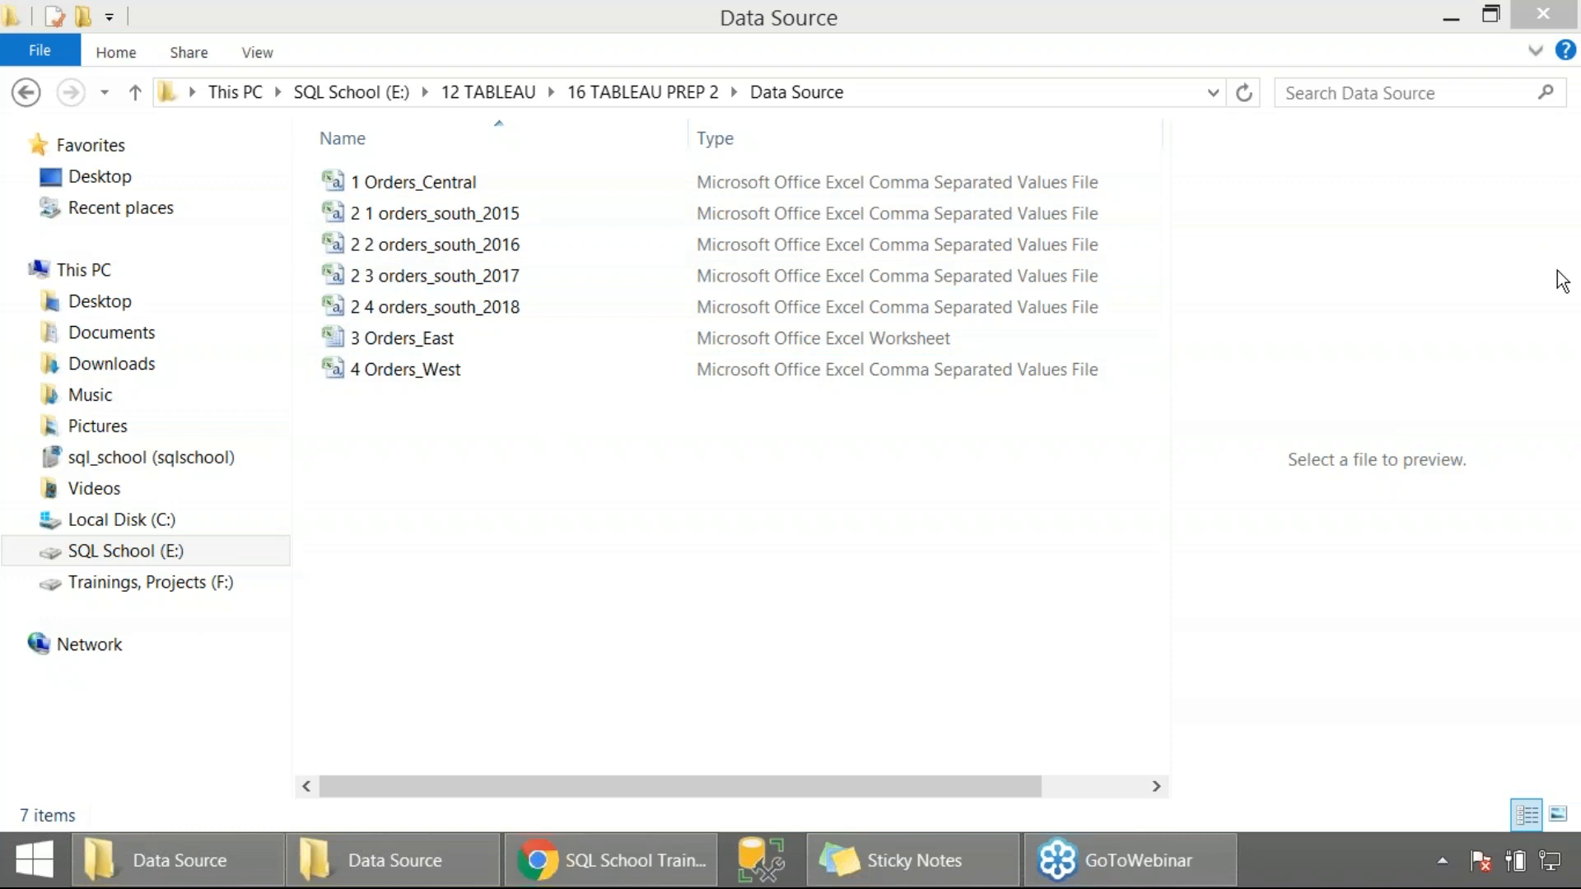
left_click(532, 587)
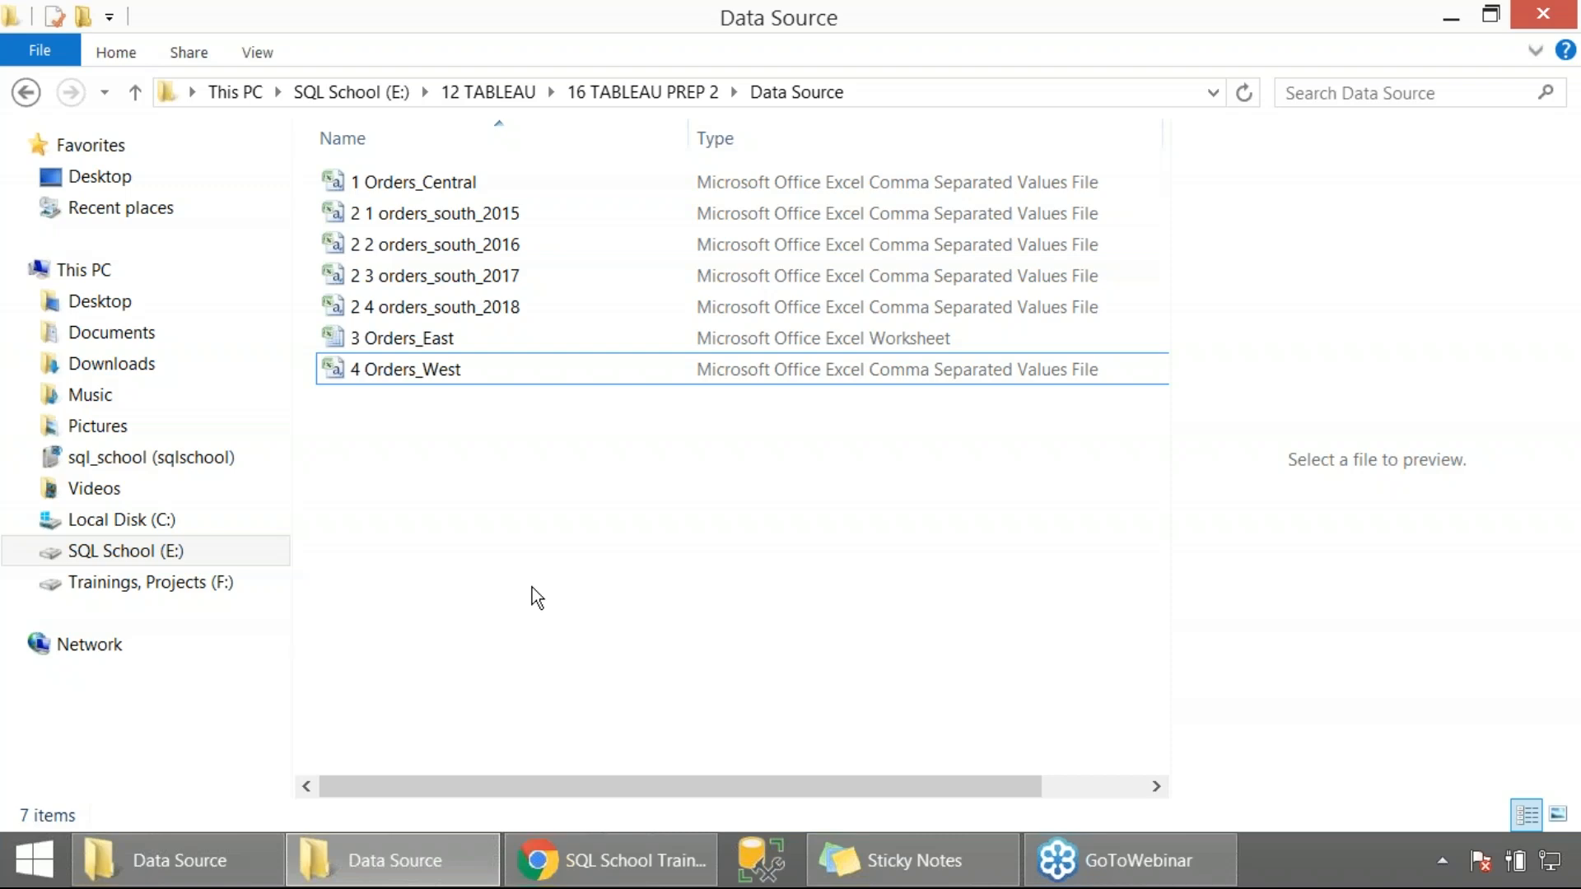
Open the 1 Orders_Central file, examine its columns across the full width of the sheet, and close it
double_click(428, 184)
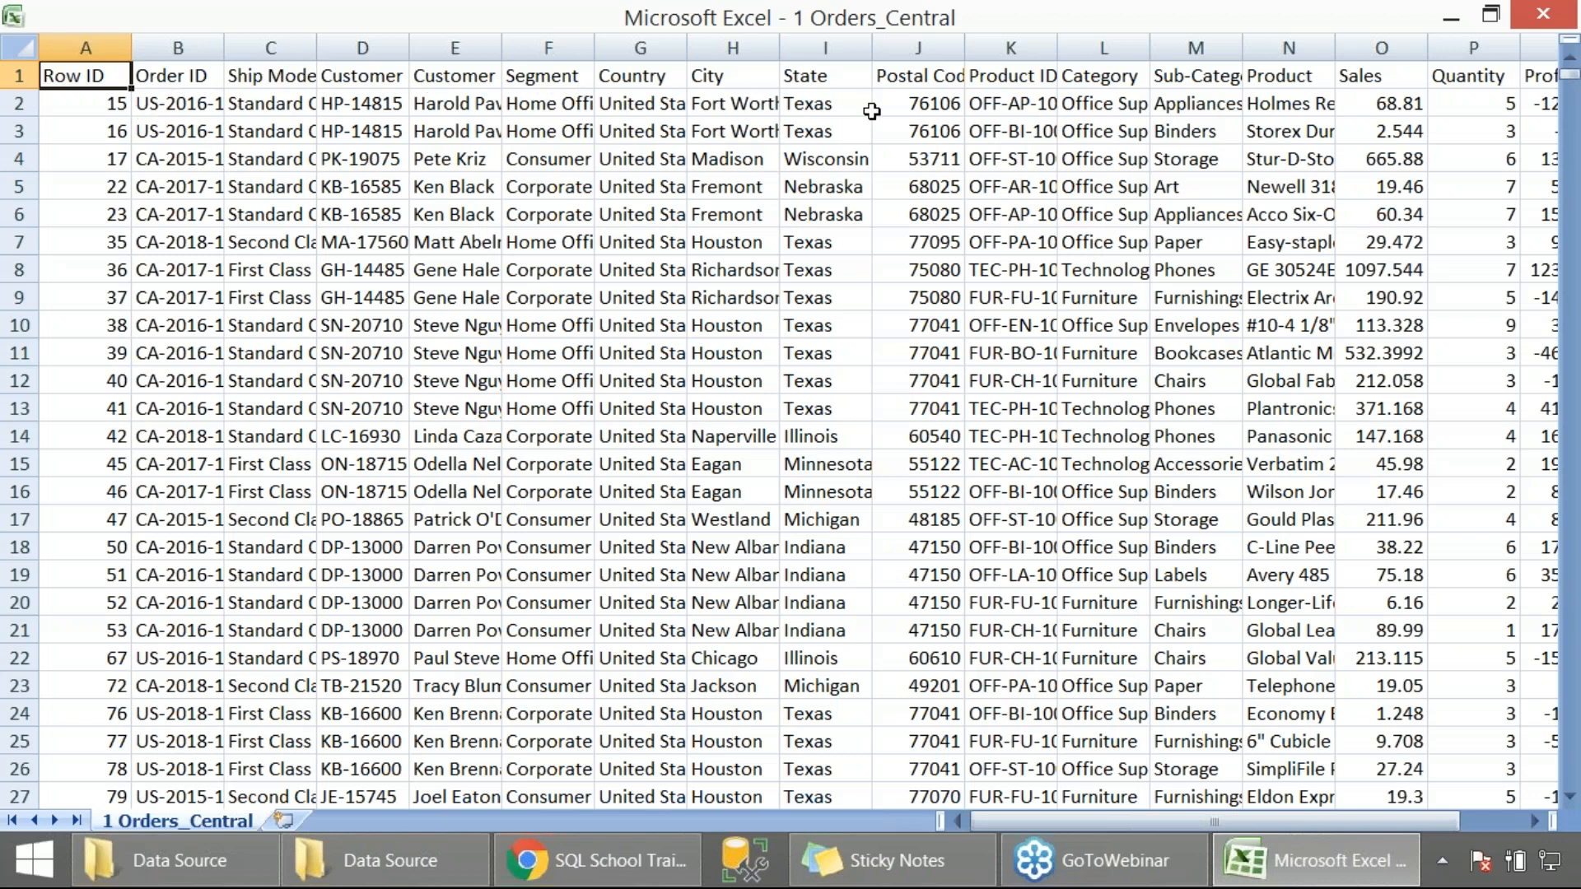
left_click_drag(1044, 817, 1293, 804)
left_click_drag(1094, 802, 966, 802)
left_click(1543, 13)
Open the 3 Orders_East workbook, examine its columns with Ship Date widened enough to read the dates, and close it
left_click(443, 226)
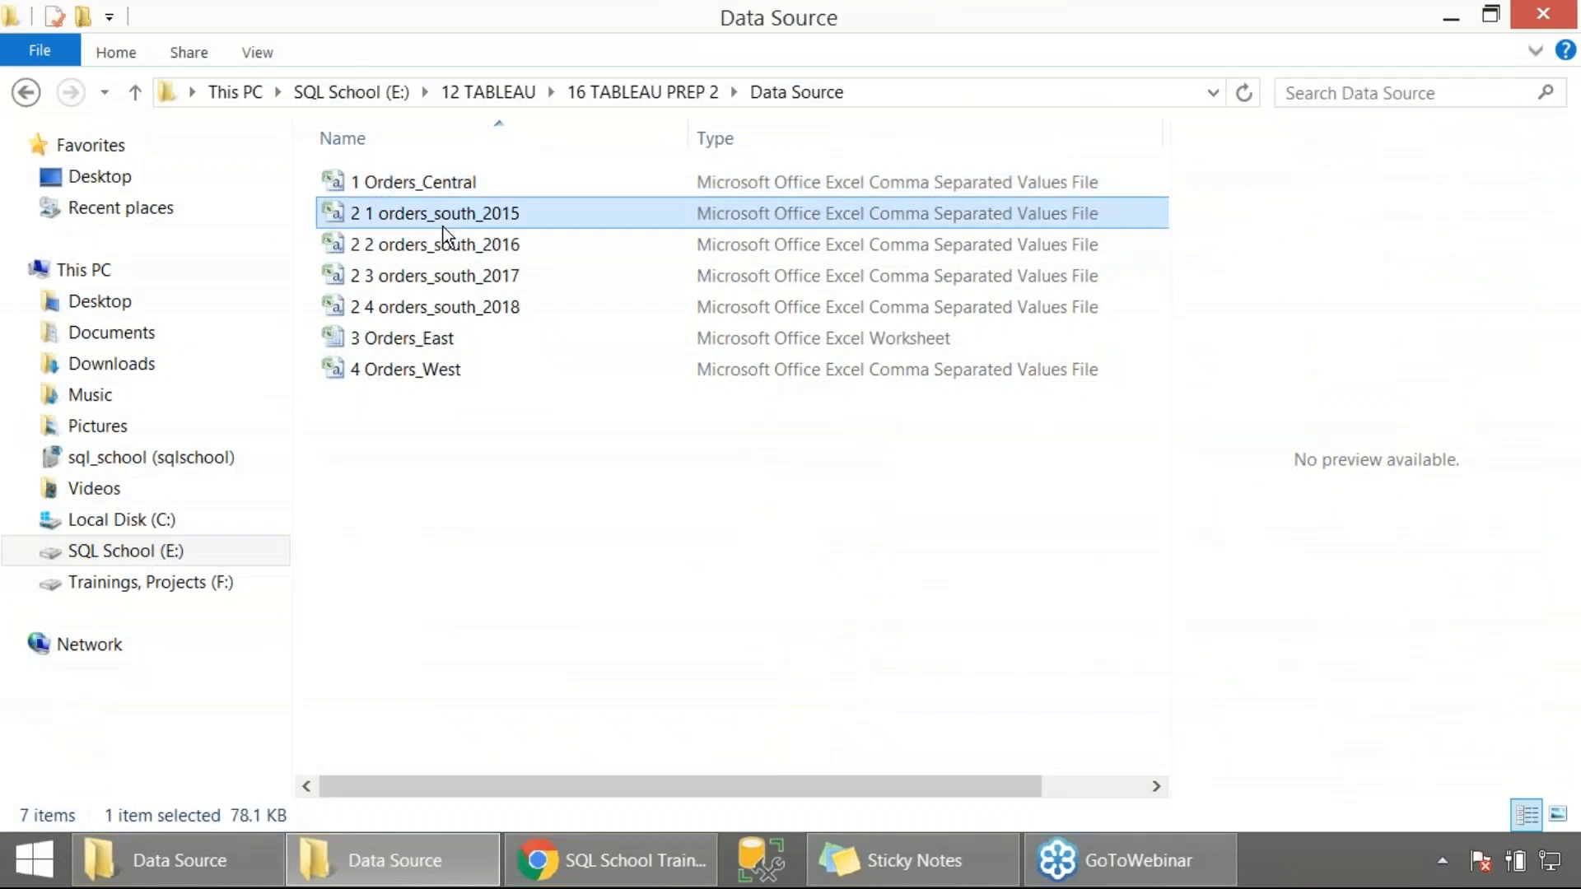
double_click(444, 338)
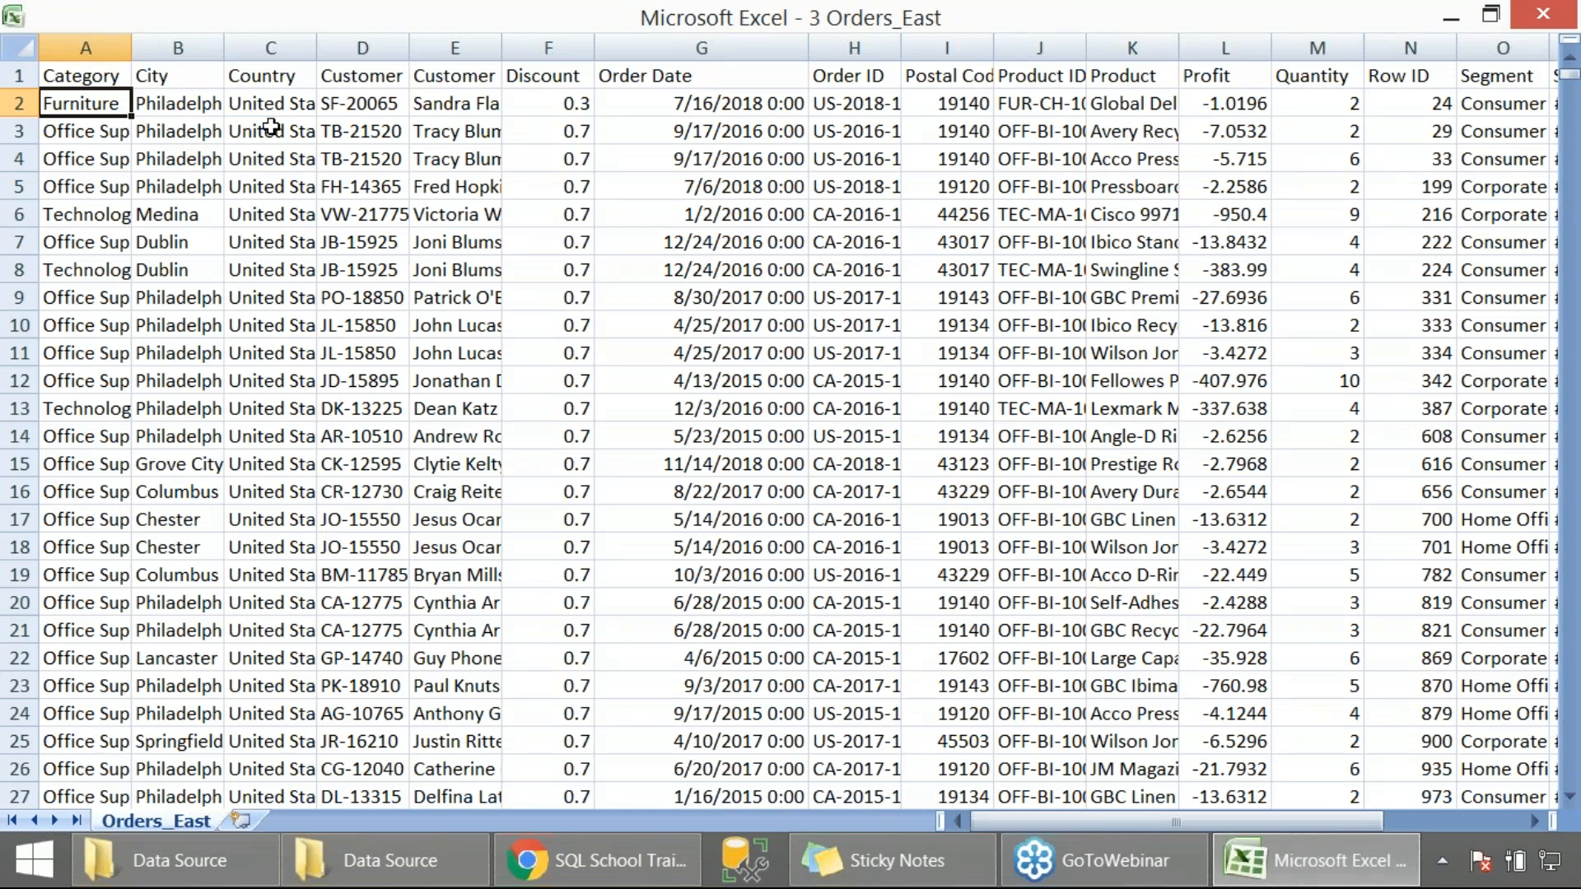
left_click(115, 46)
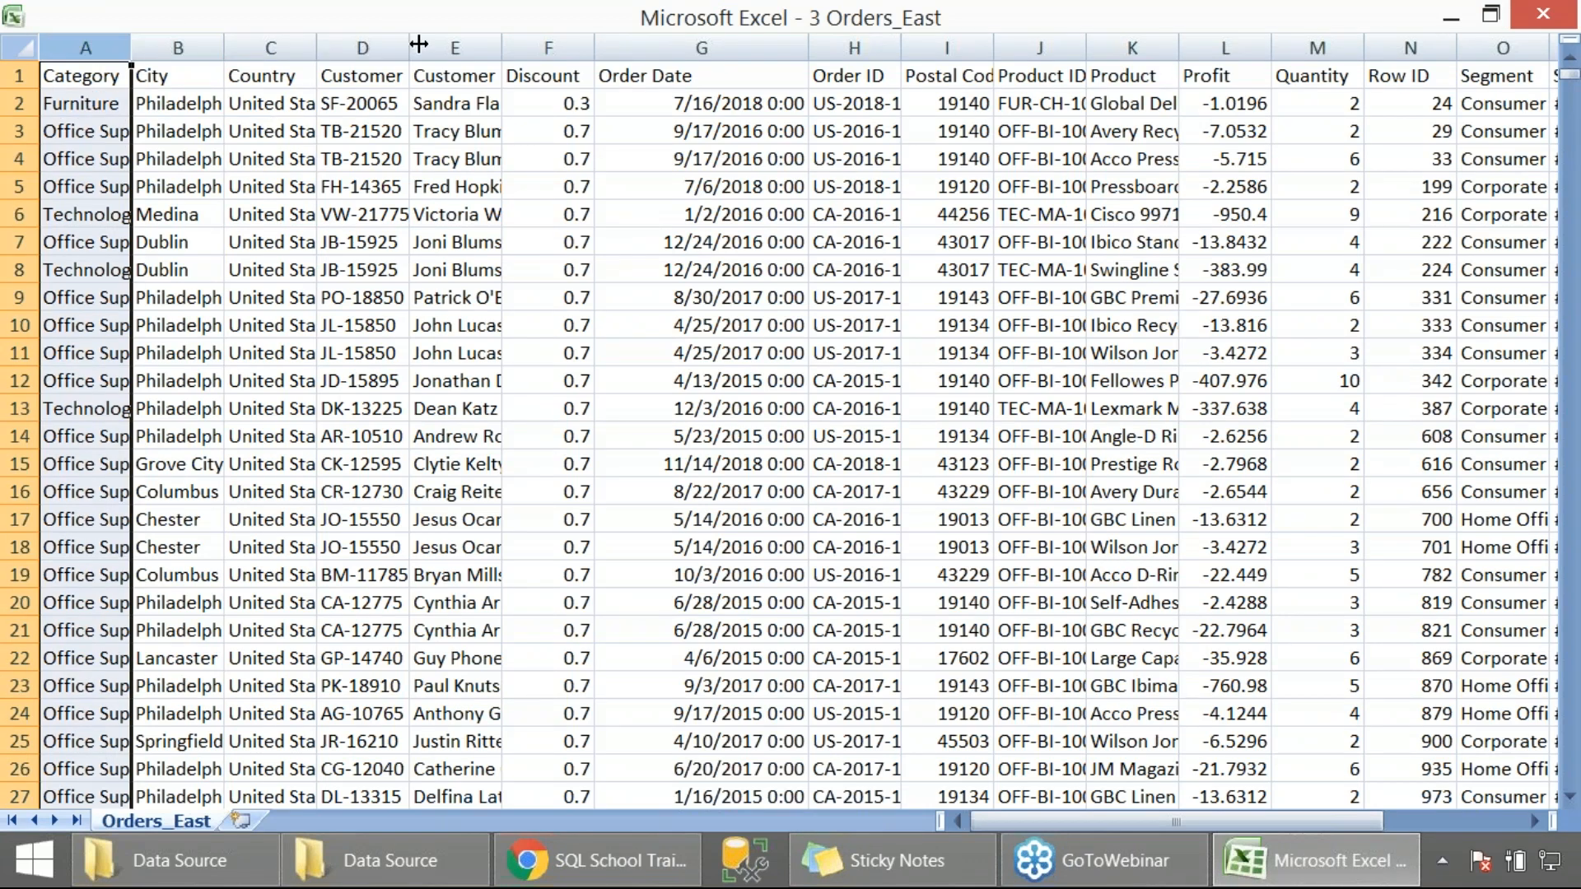
left_click_drag(997, 820, 1171, 799)
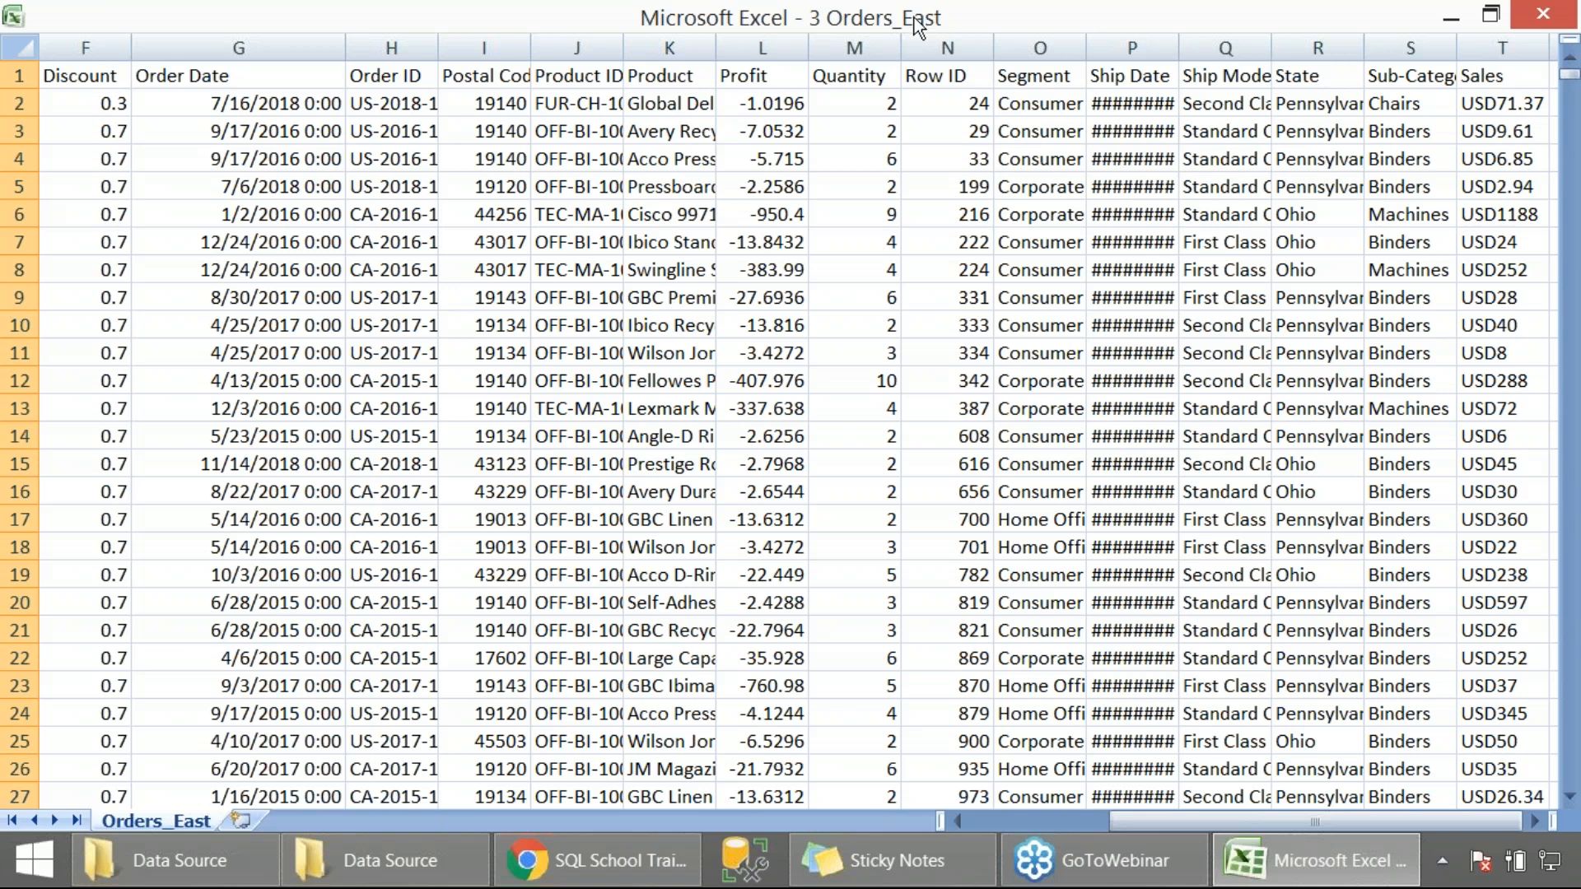
left_click_drag(1179, 47, 1273, 47)
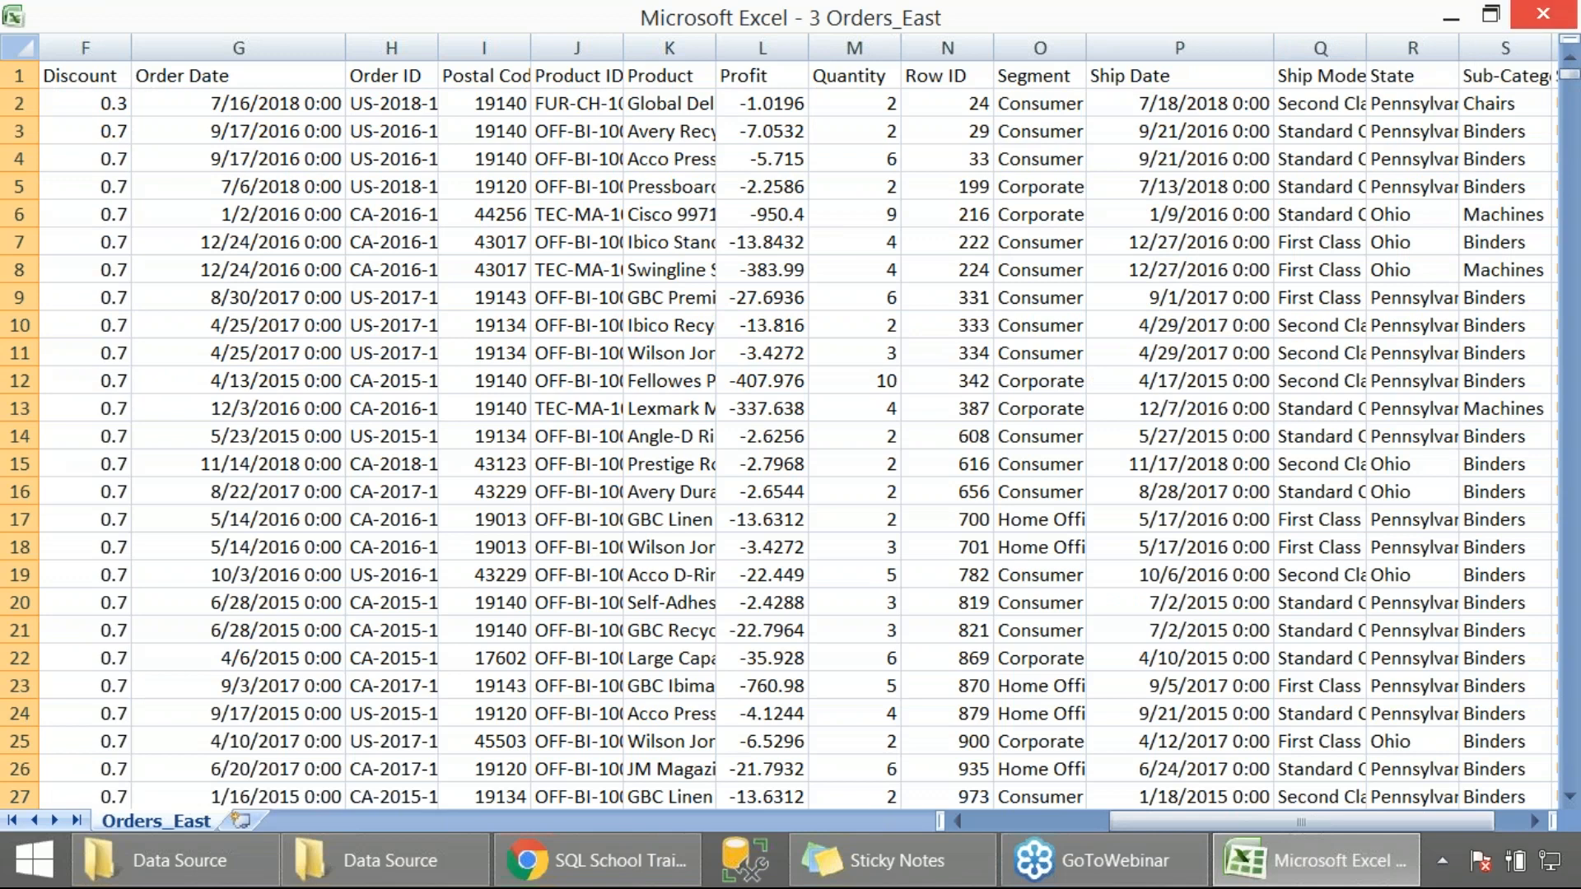
left_click(1542, 14)
left_click(790, 497)
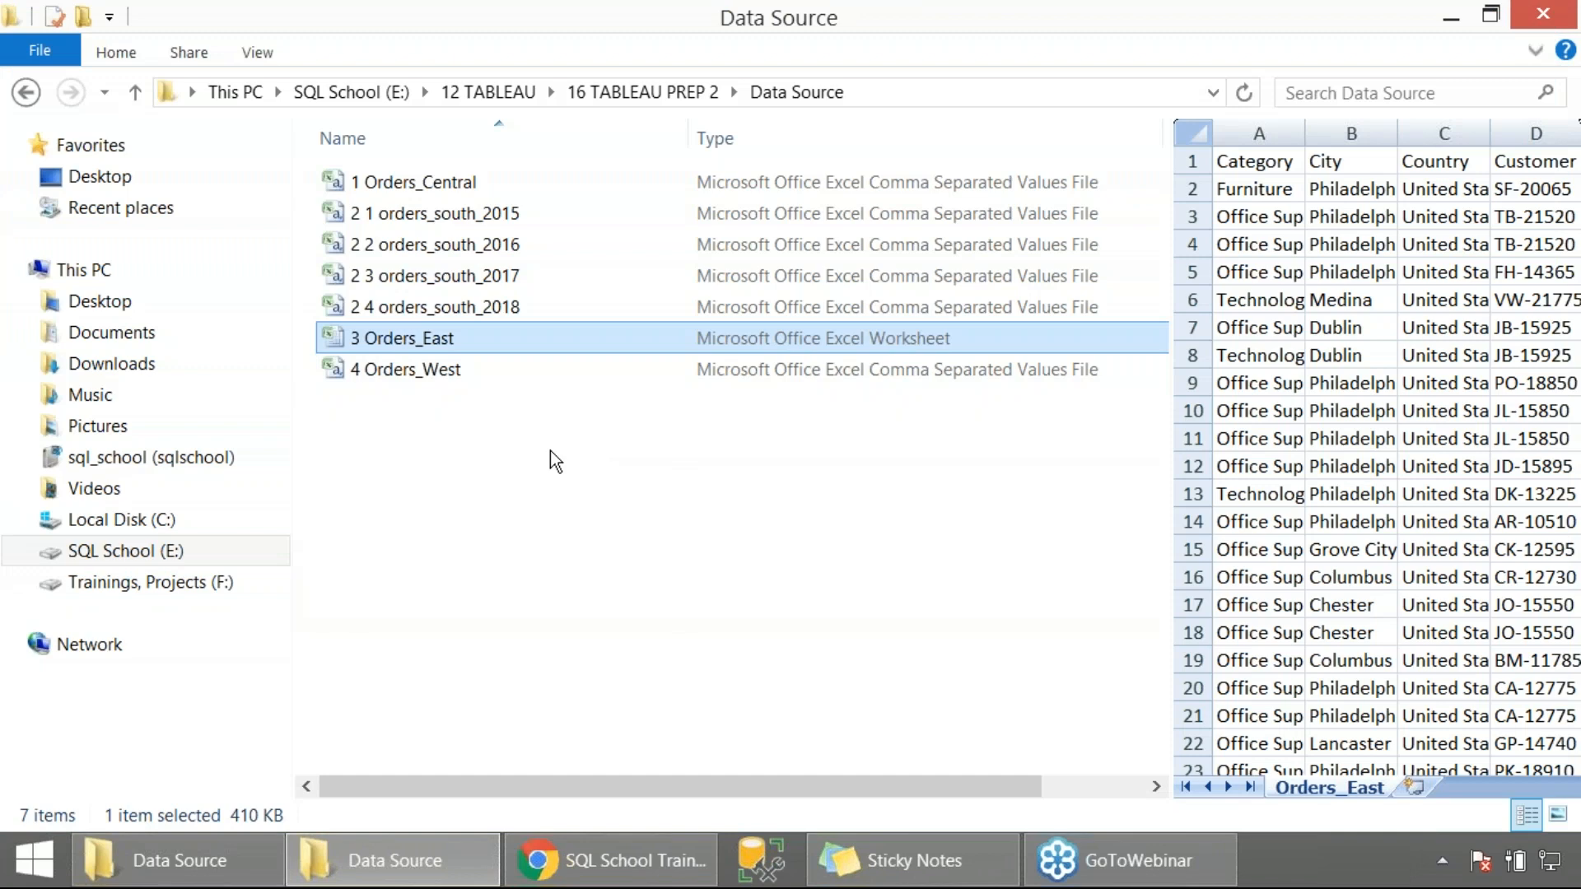
left_click(453, 182)
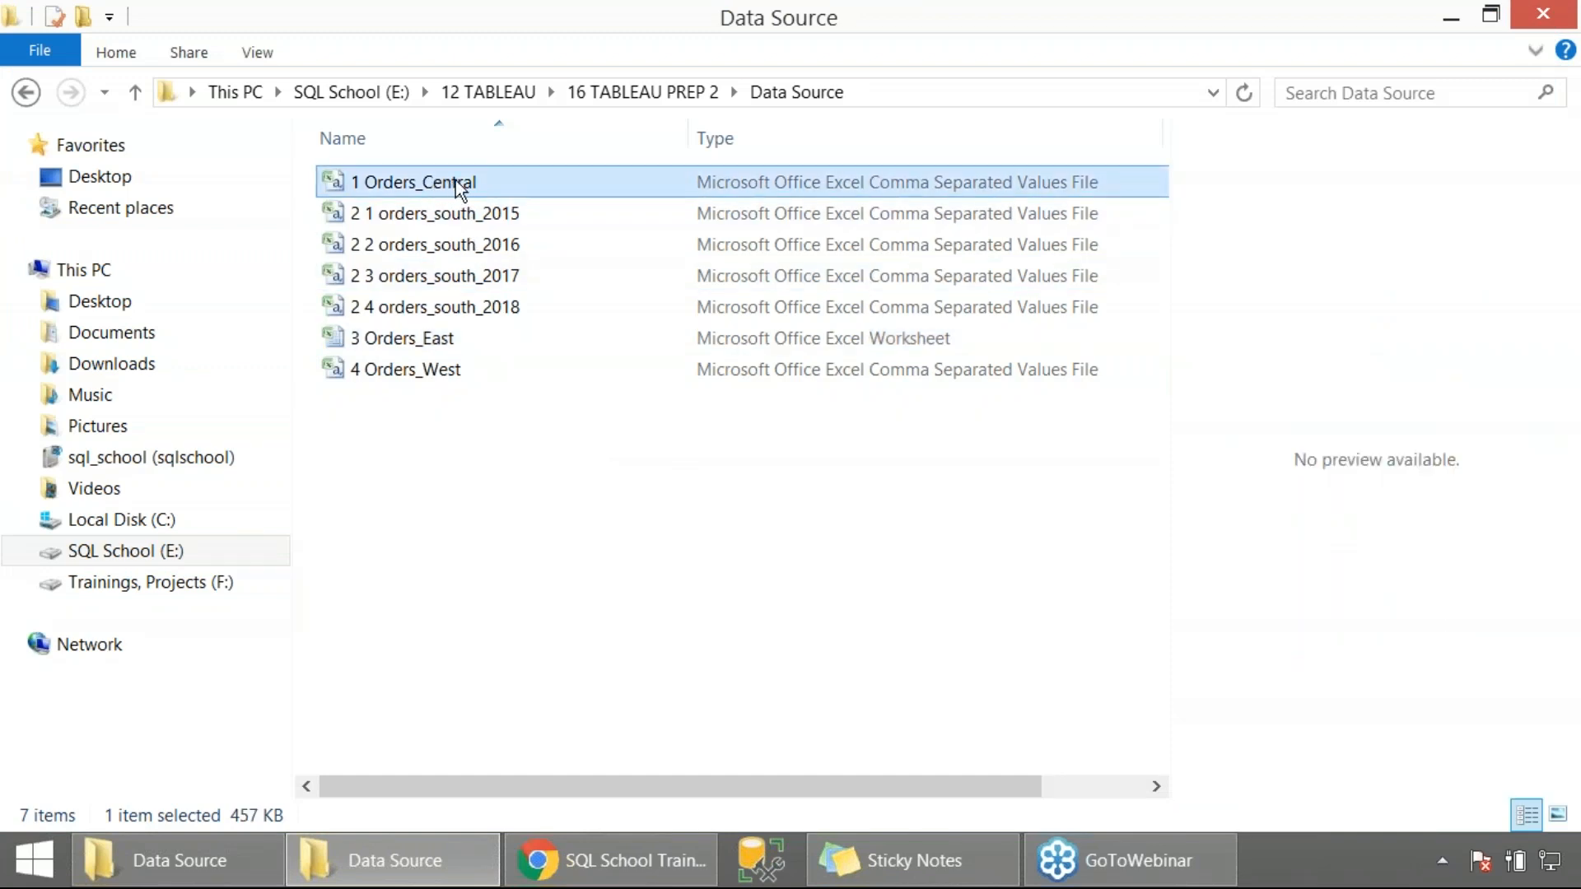
left_click(547, 518)
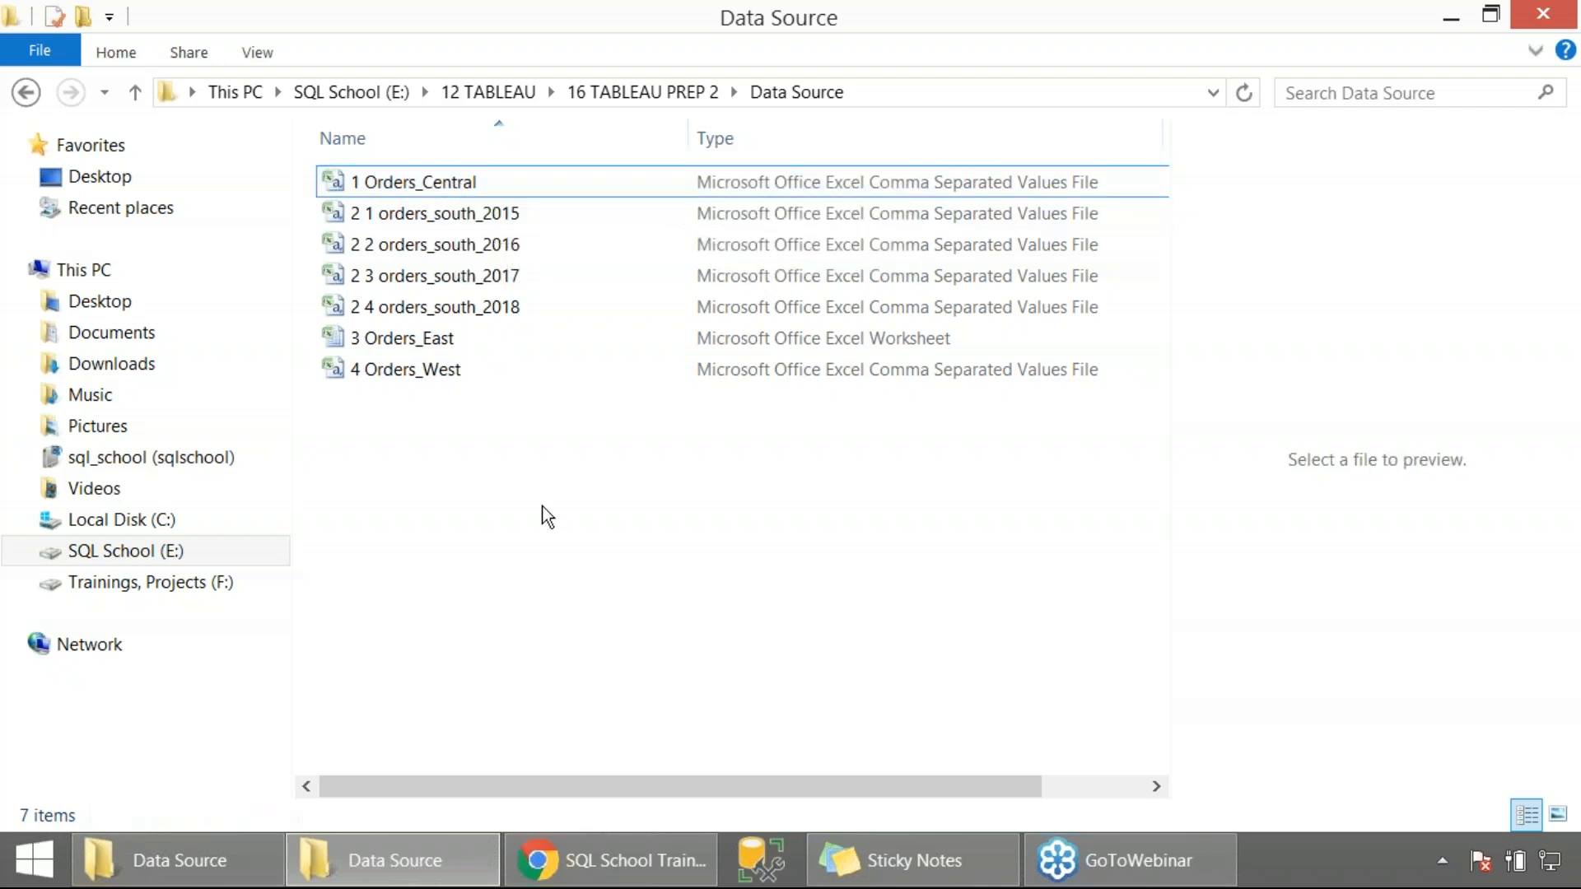
left_click(463, 184)
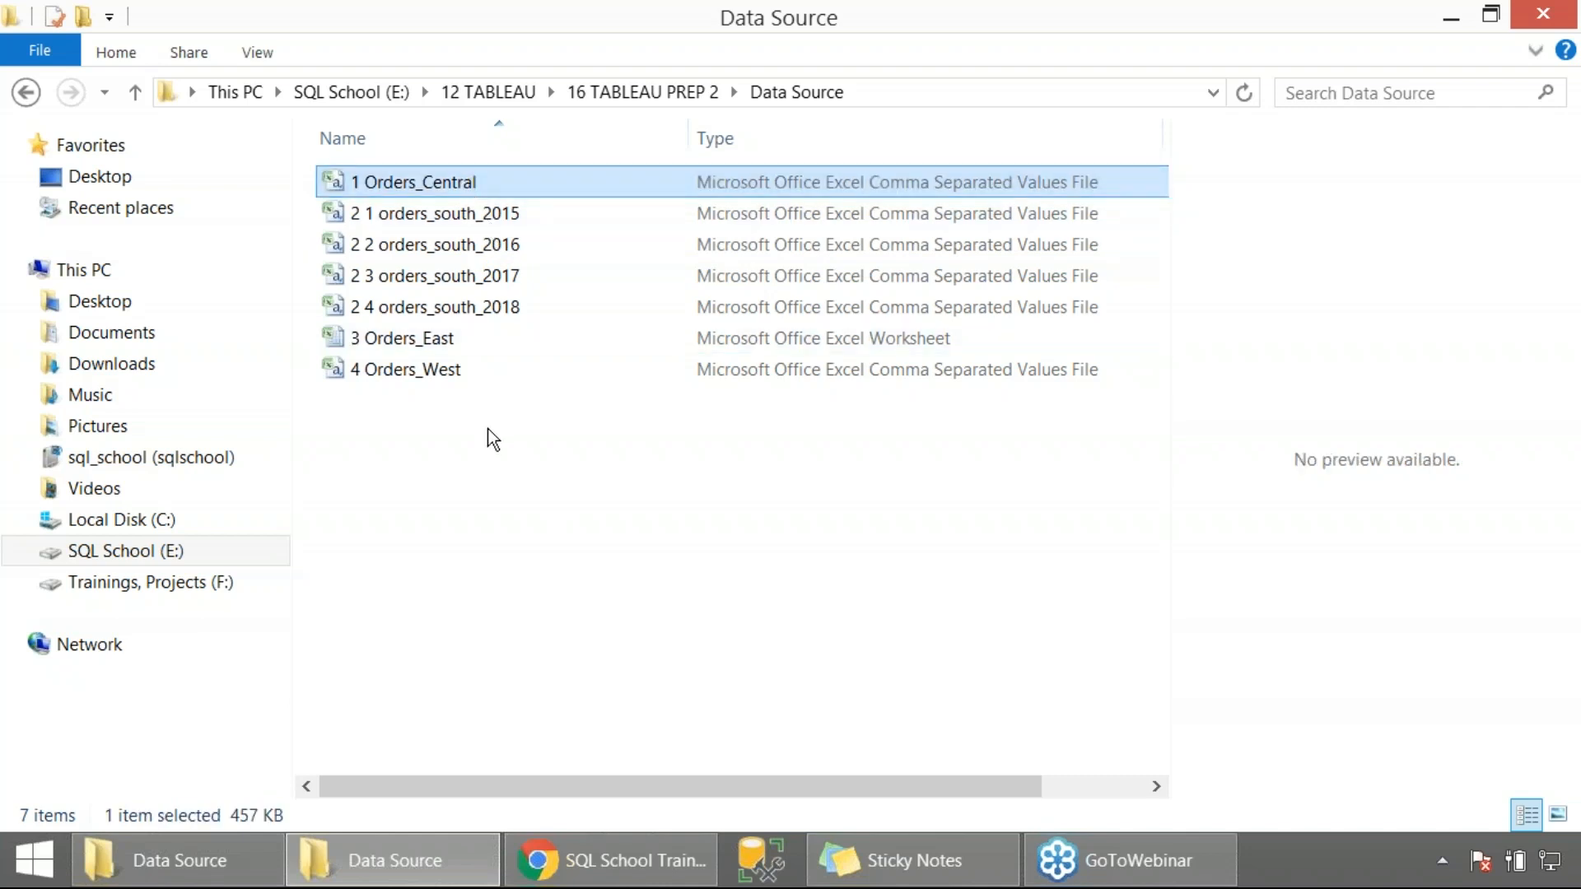
left_click(451, 221)
left_click(462, 252)
left_click(463, 278)
left_click(466, 312)
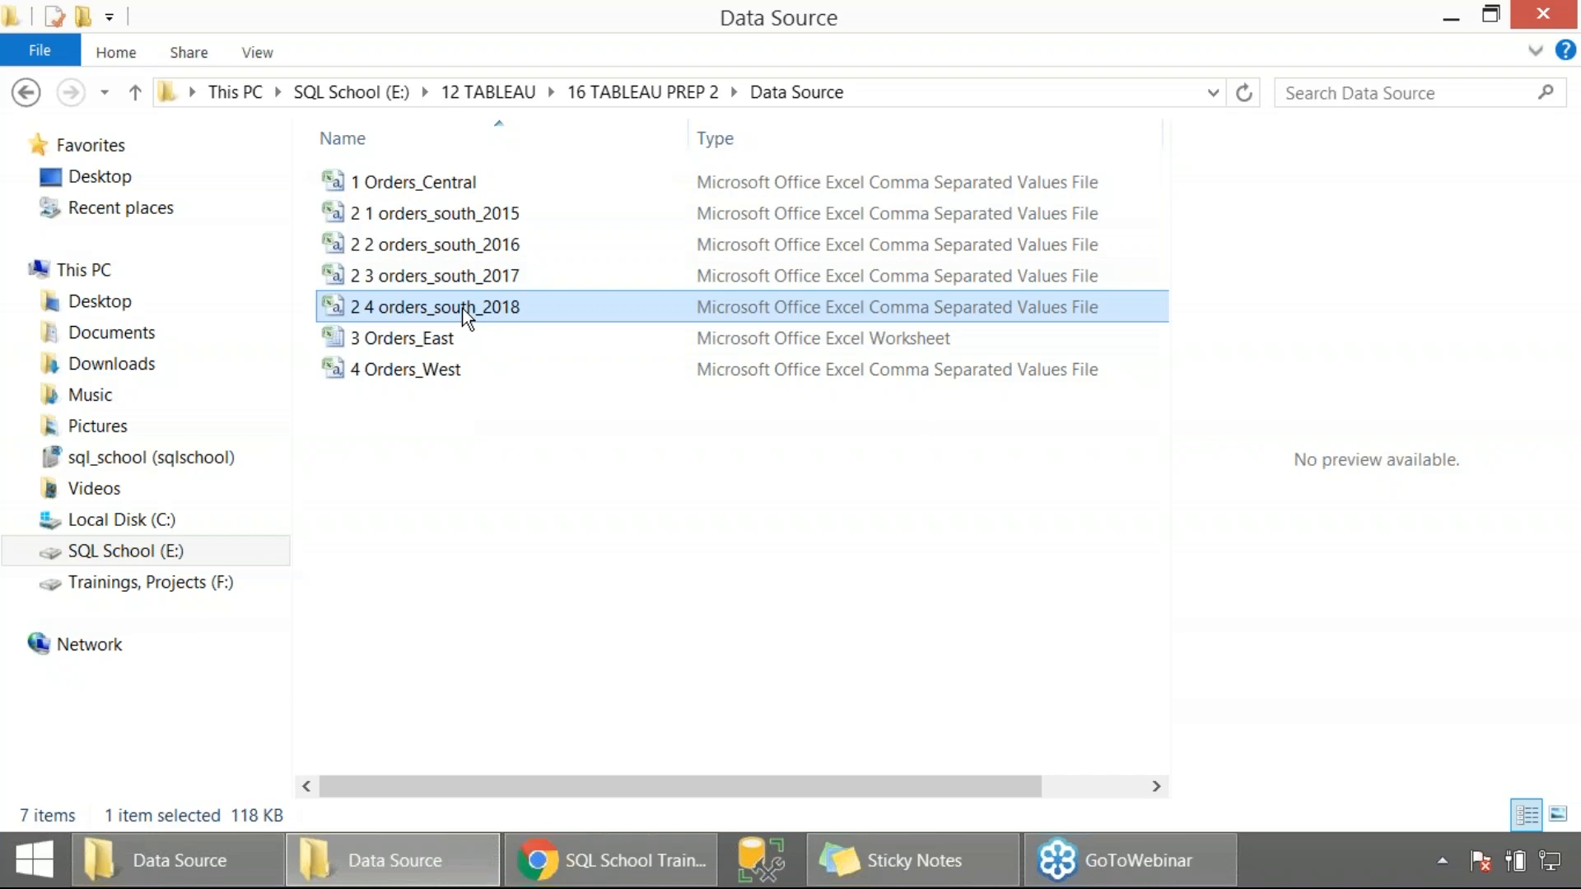
left_click(427, 340)
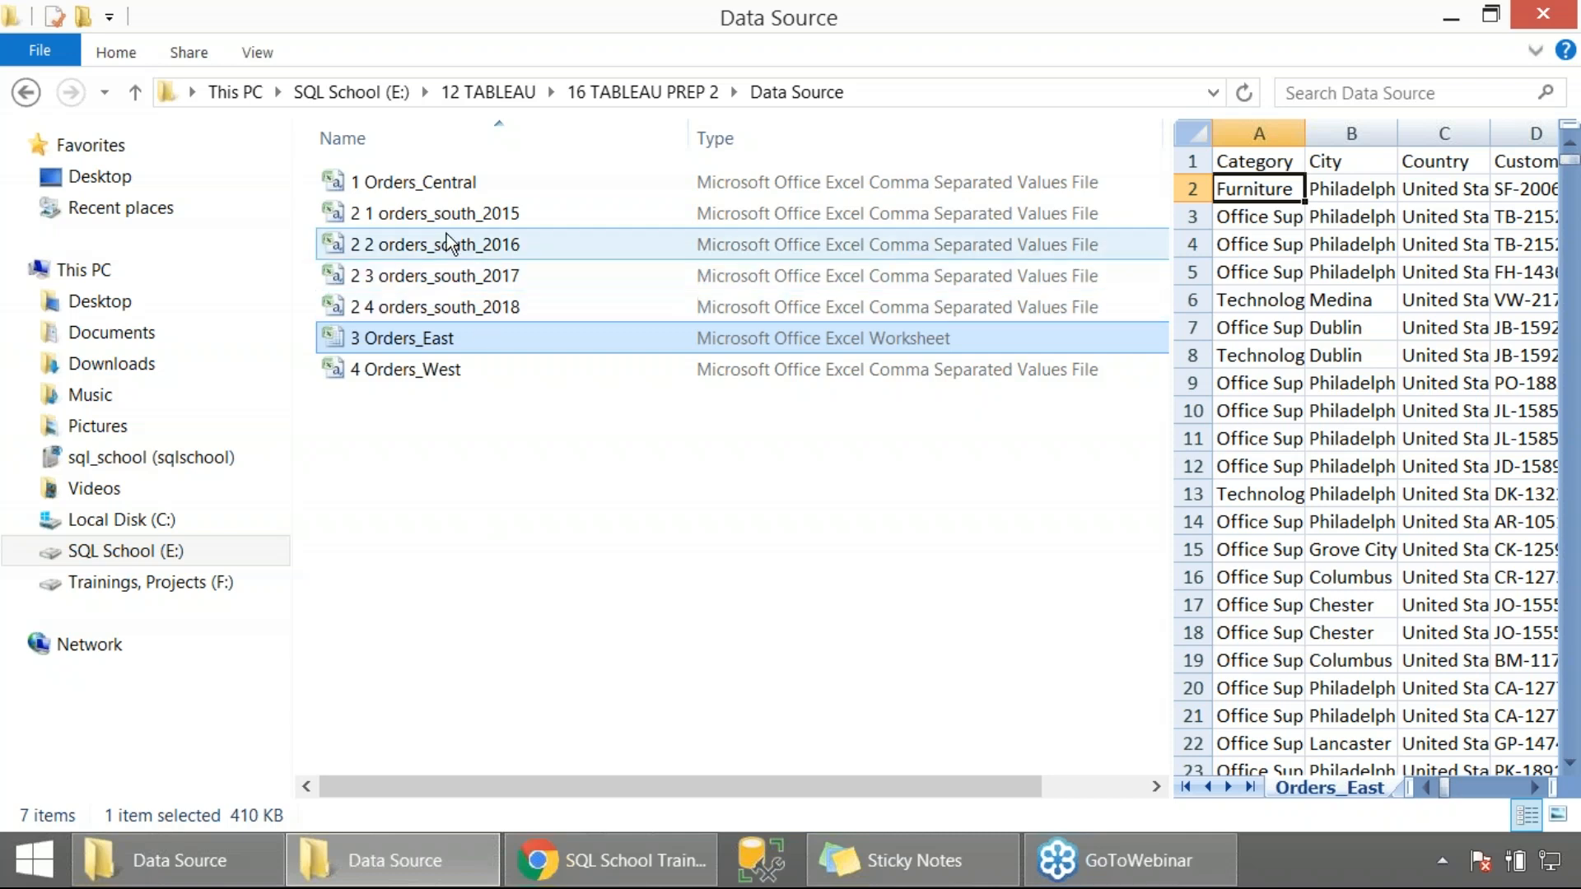
left_click(433, 184)
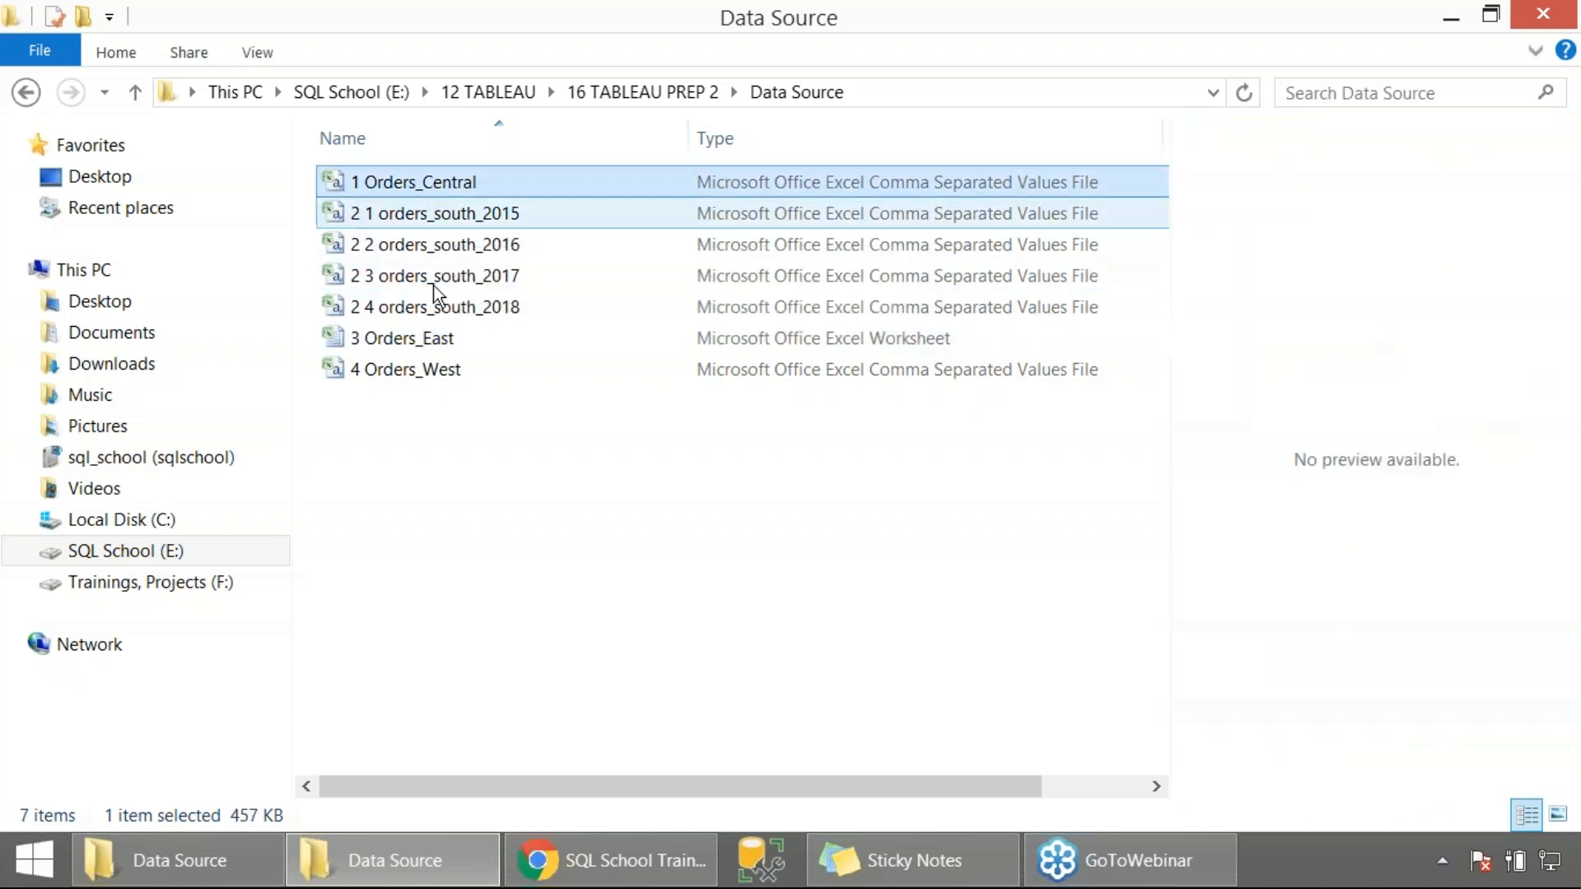
left_click(470, 485)
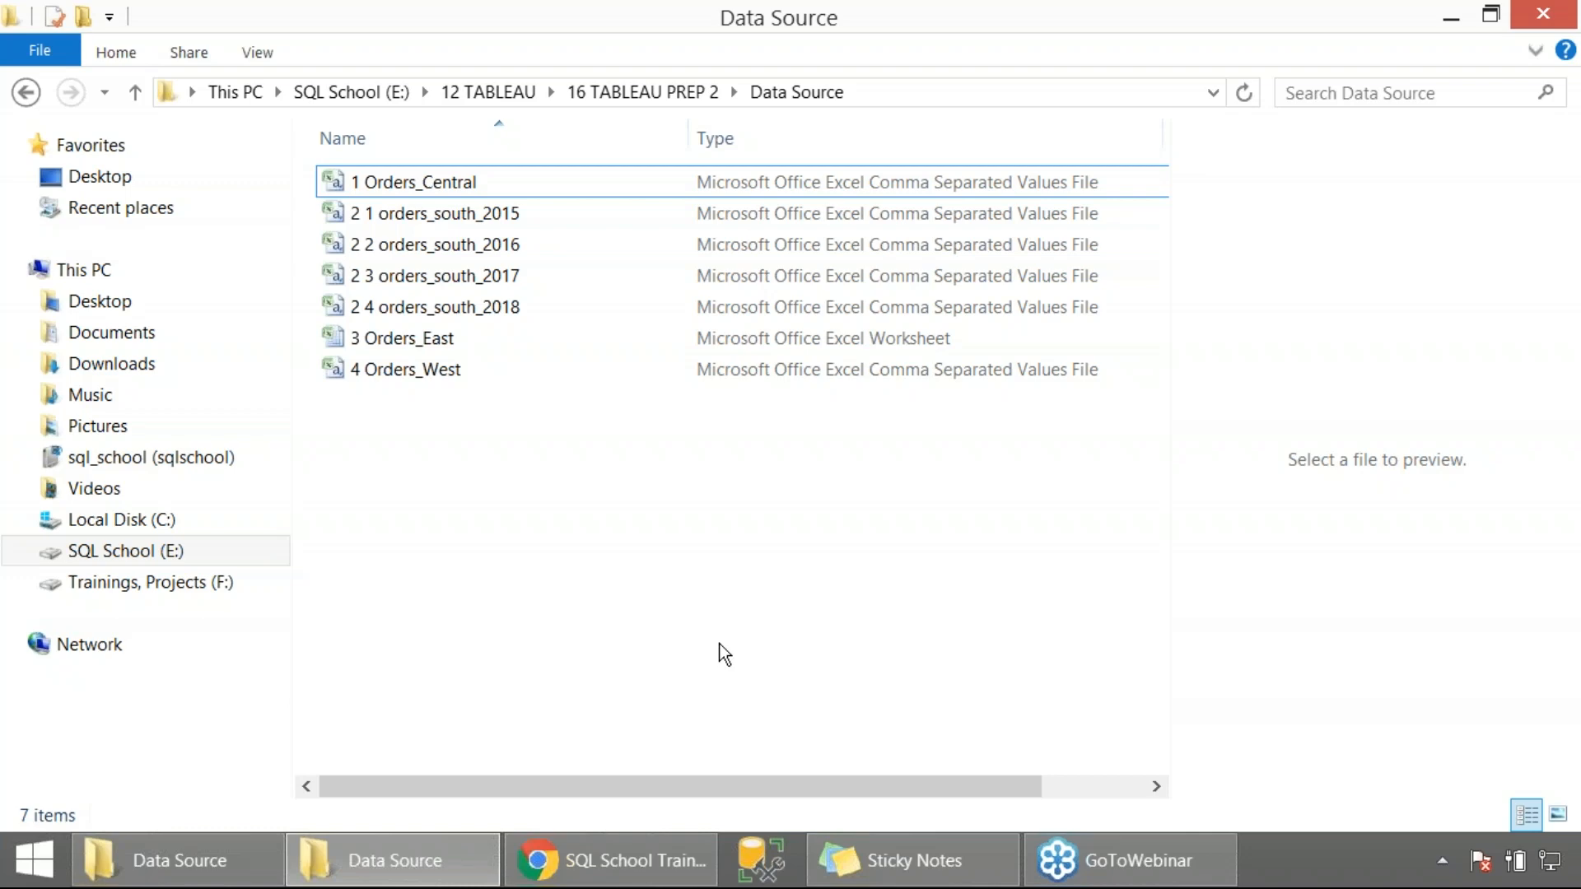
Search the computer for "tableau", launch Tableau Prep Builder 2020.2, and capture a screen region while it starts
key("super")
left_click(1504, 102)
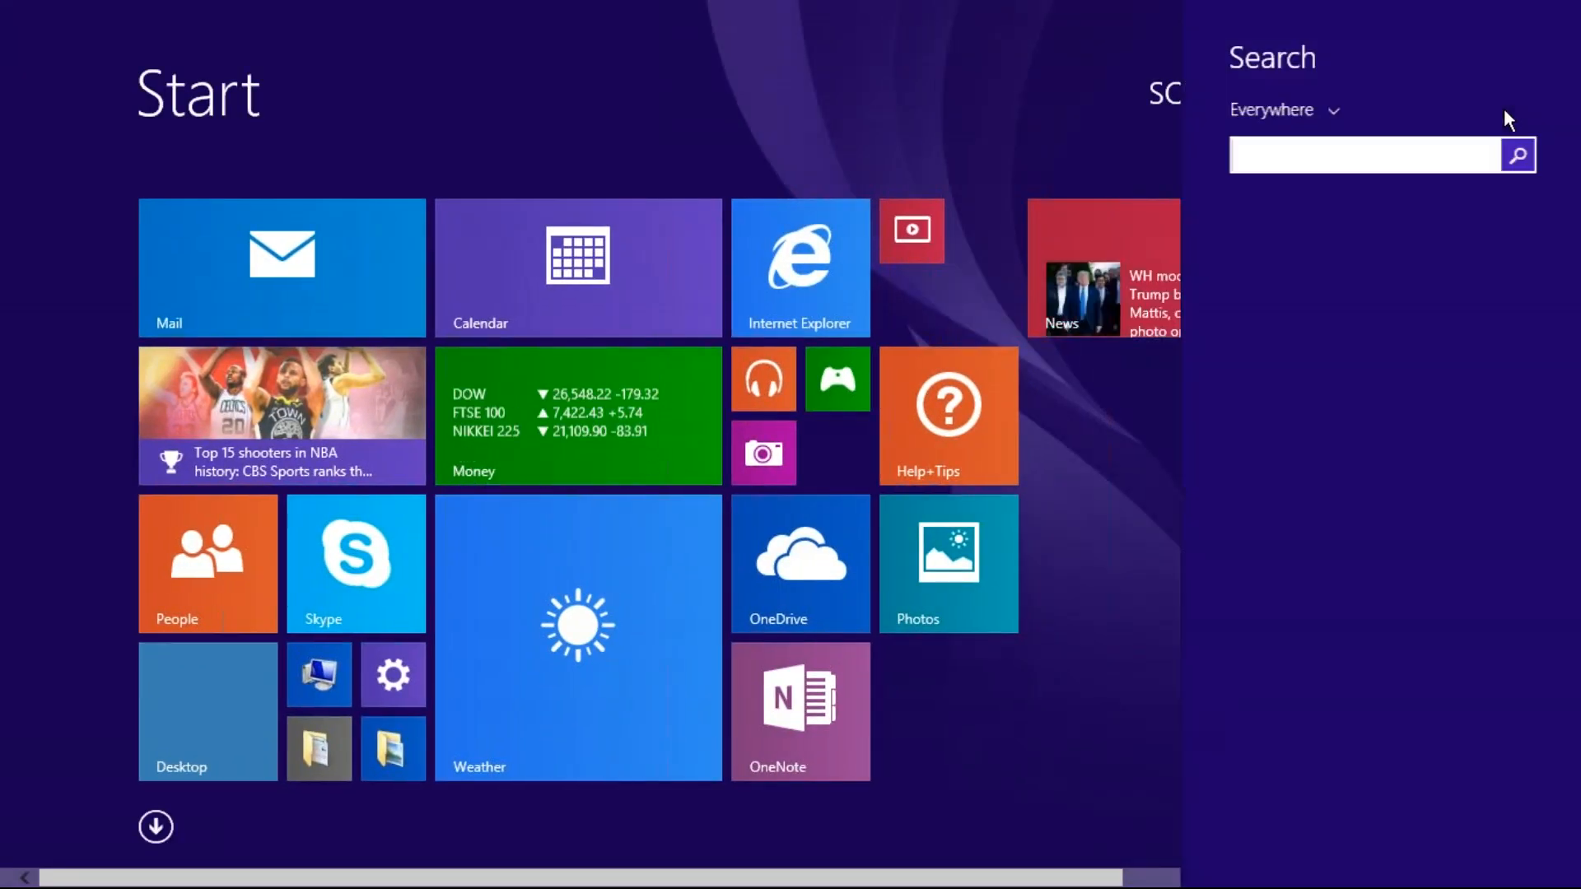
type("tableau Prep Builder 2020.2")
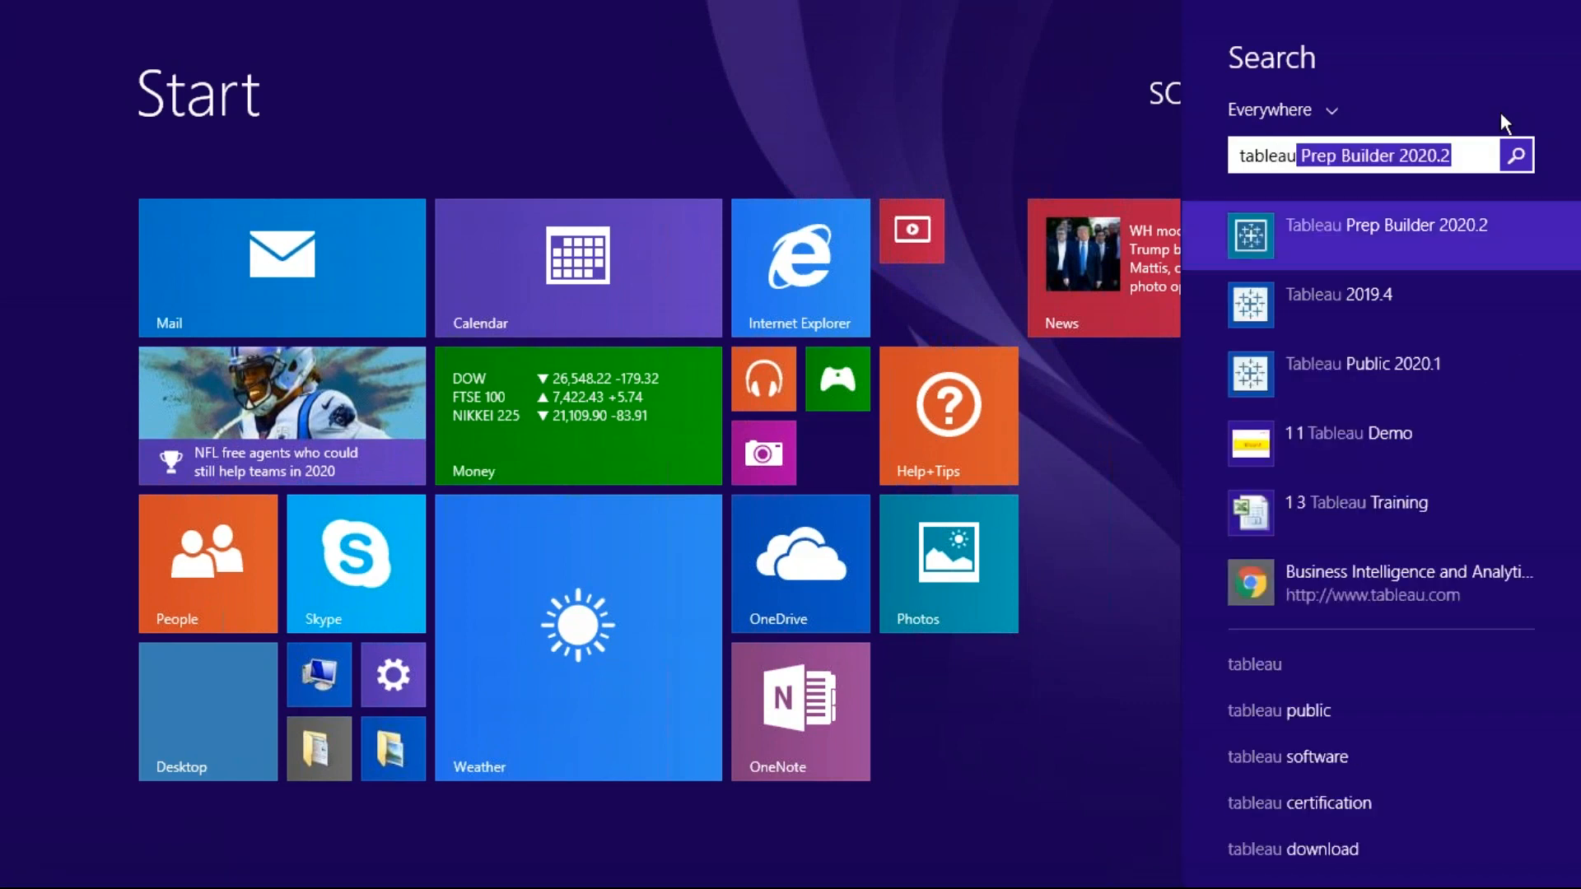
left_click(1382, 220)
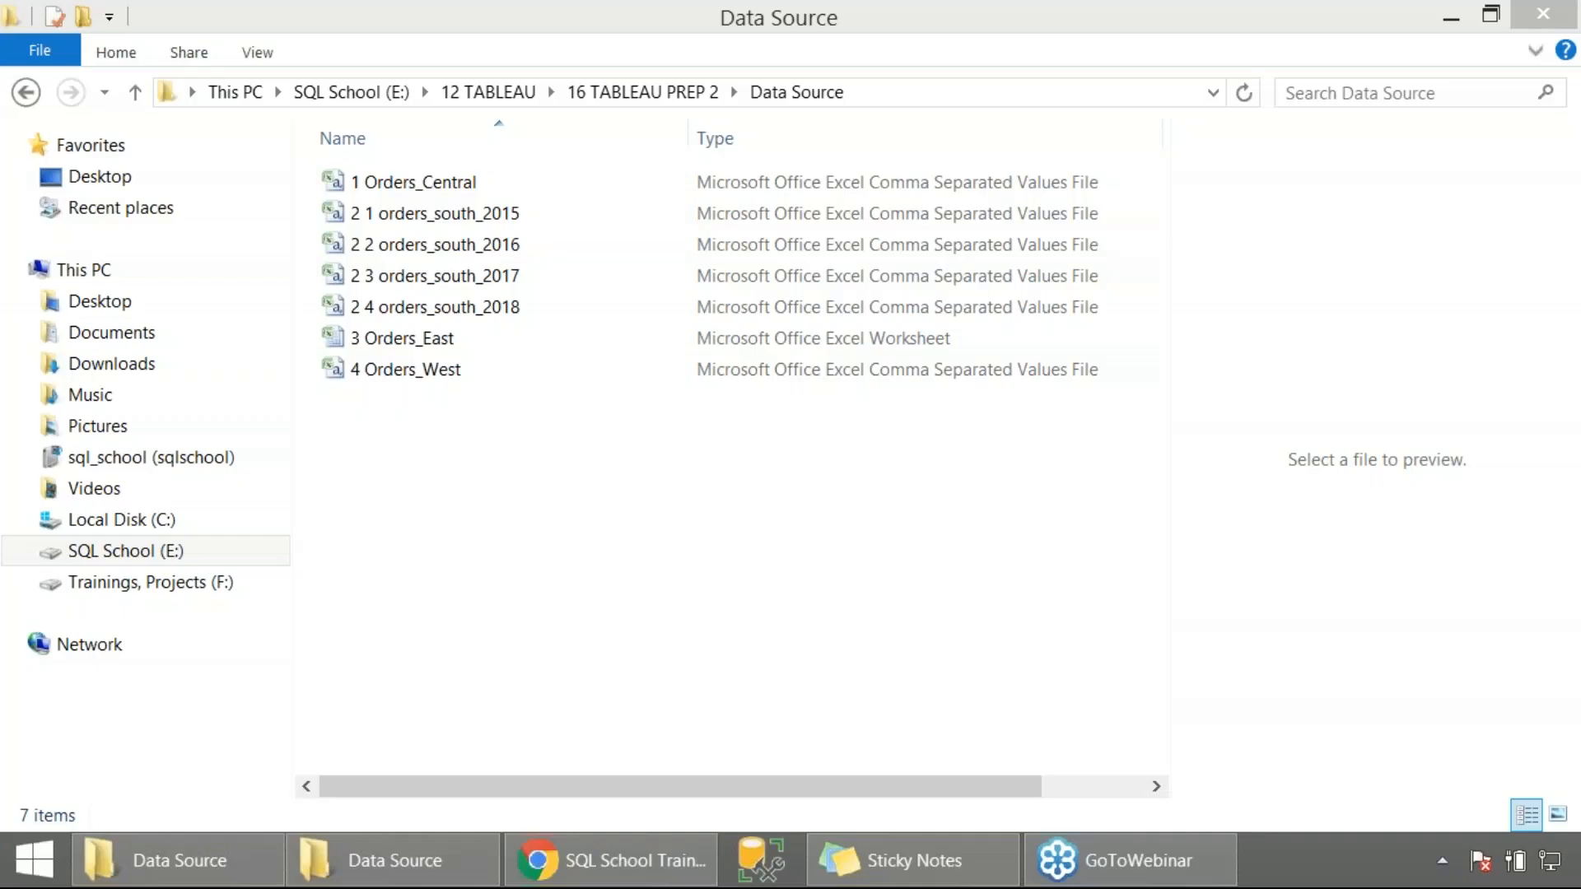
key("Print")
left_click_drag(263, 7, 1095, 576)
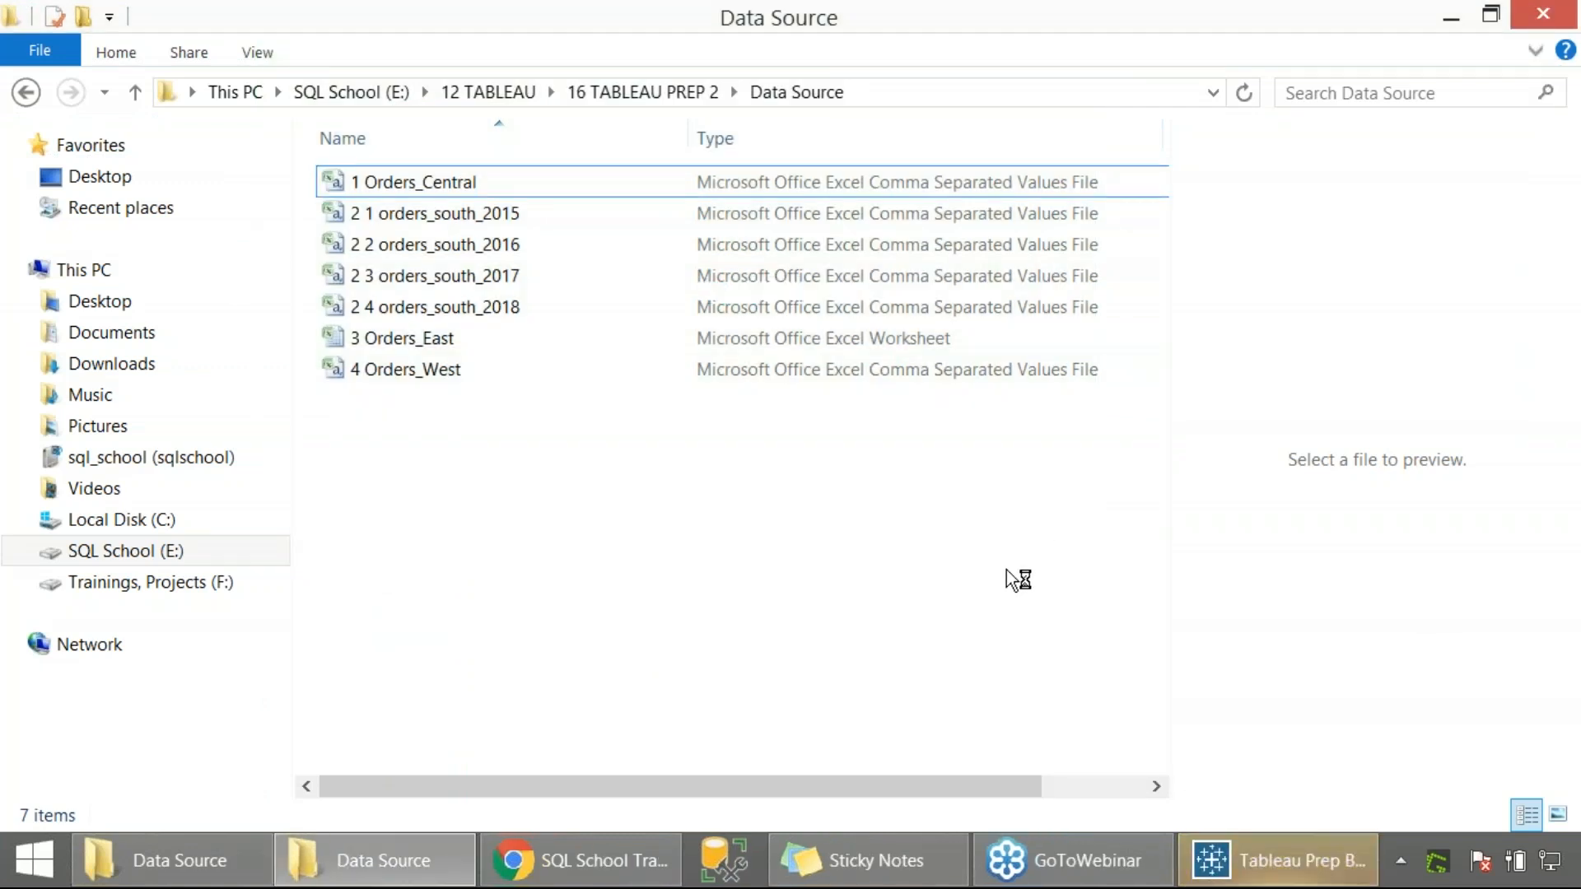
left_click(423, 186)
left_click(440, 246)
left_click(444, 280)
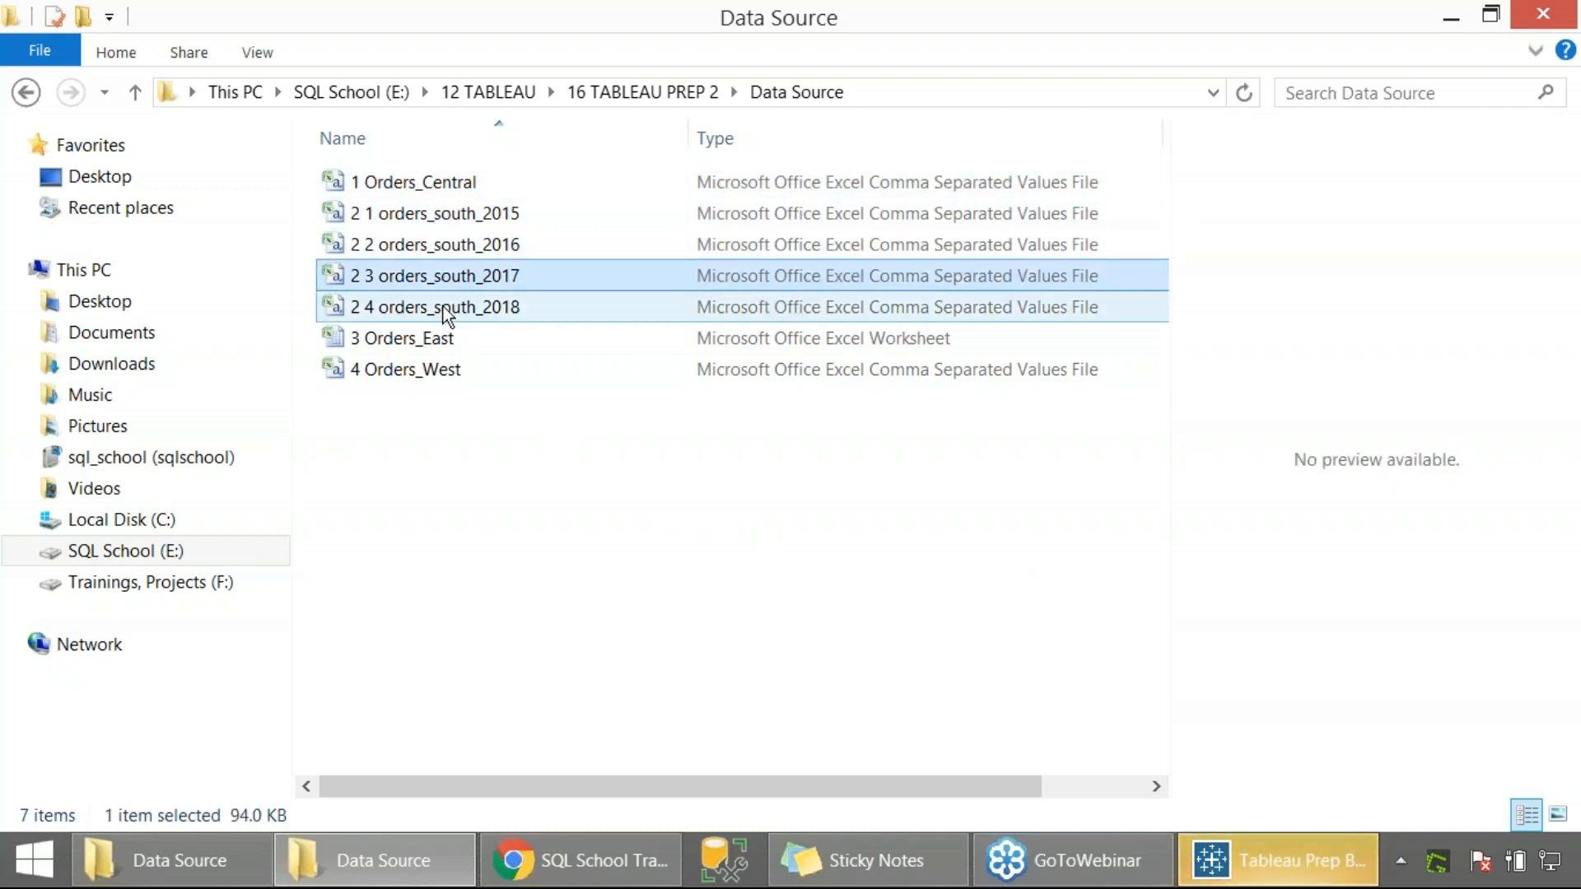
left_click(441, 307)
left_click(428, 338)
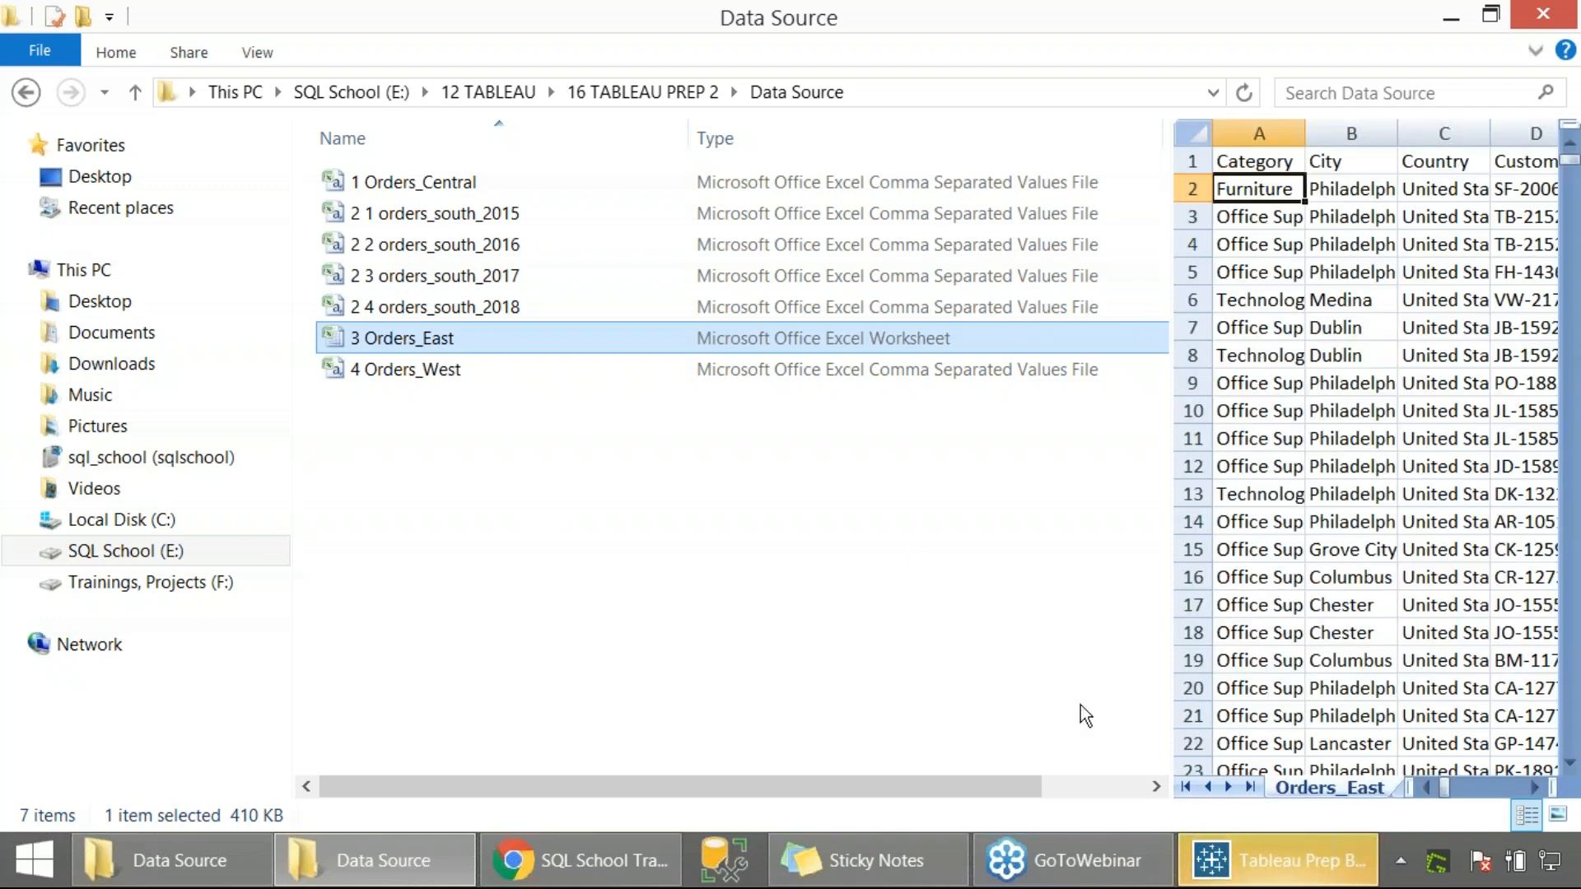
Switch to Tableau Prep Builder and capture region screenshots of its splash screen and start page
left_click(1265, 865)
key("Print")
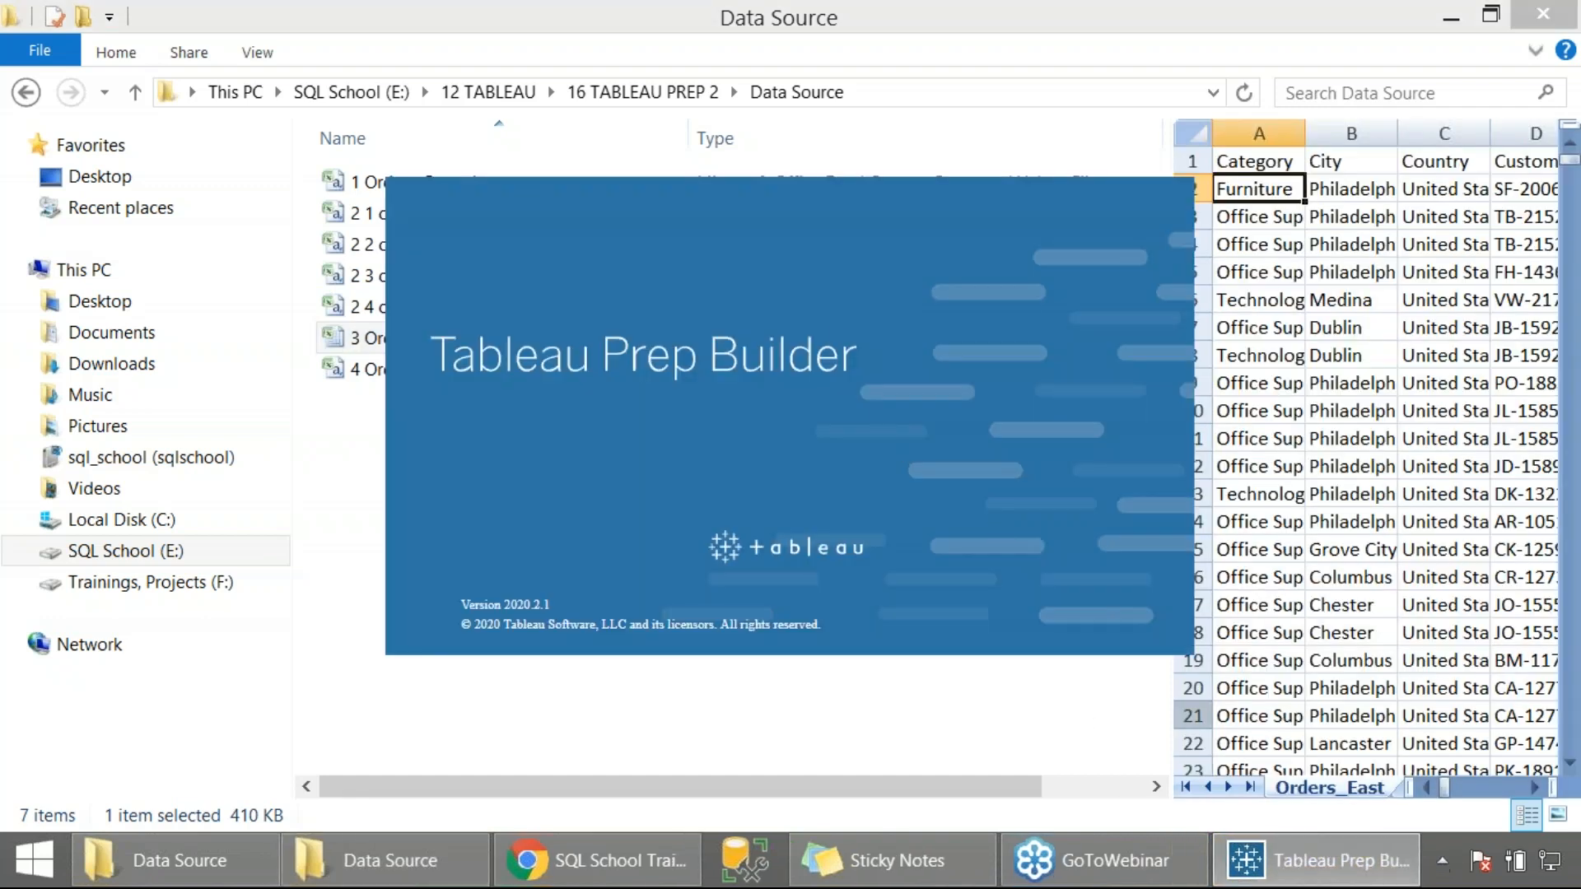
left_click_drag(108, 1, 1238, 668)
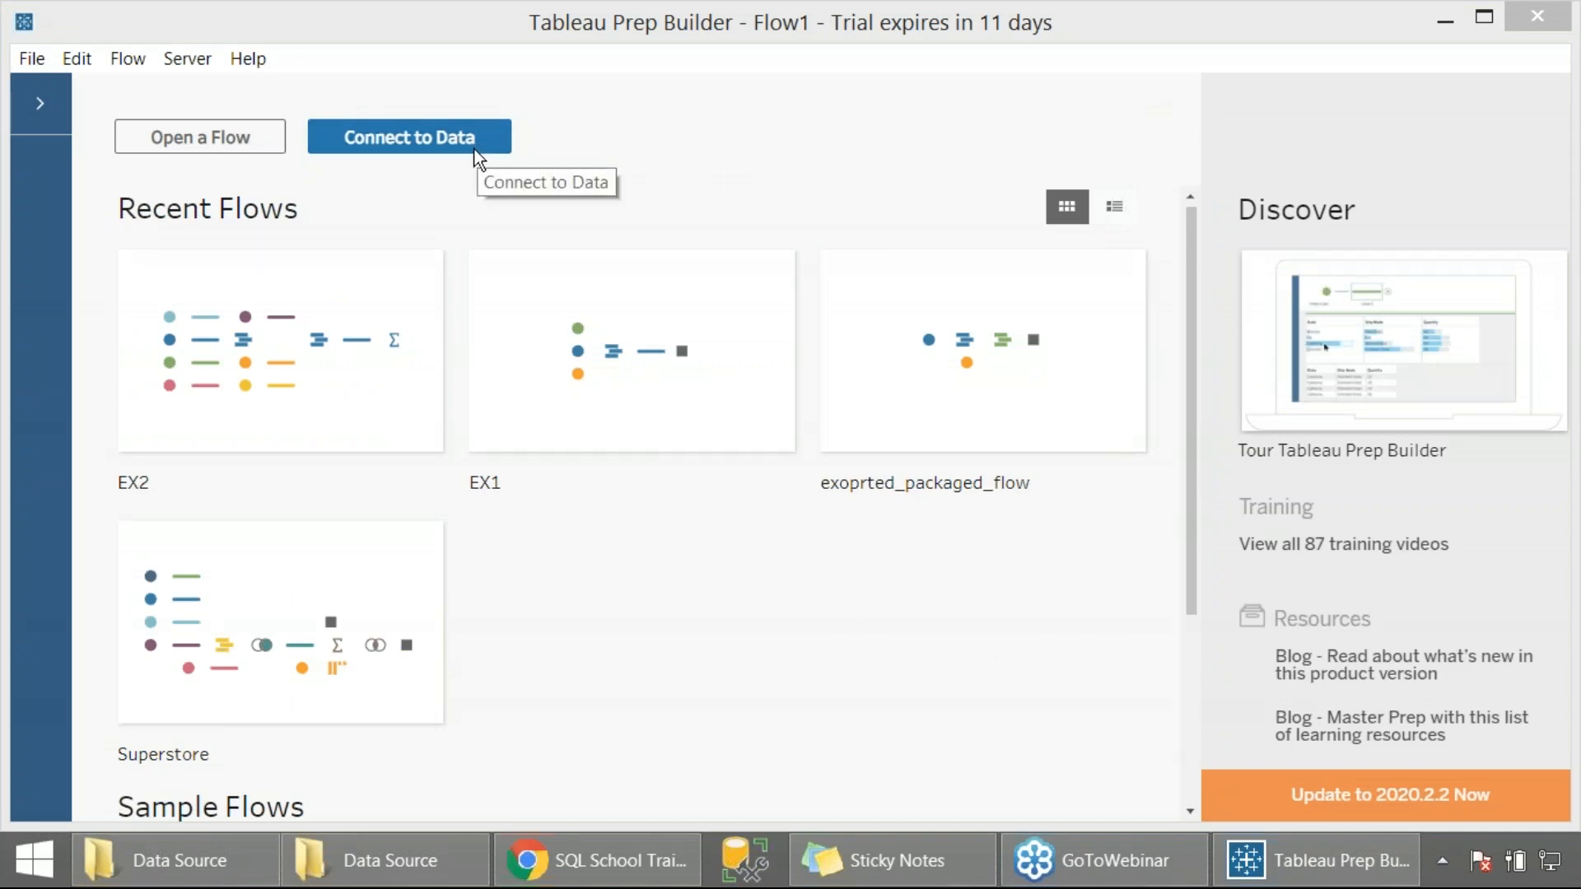
key("Print")
left_click_drag(0, 0, 682, 608)
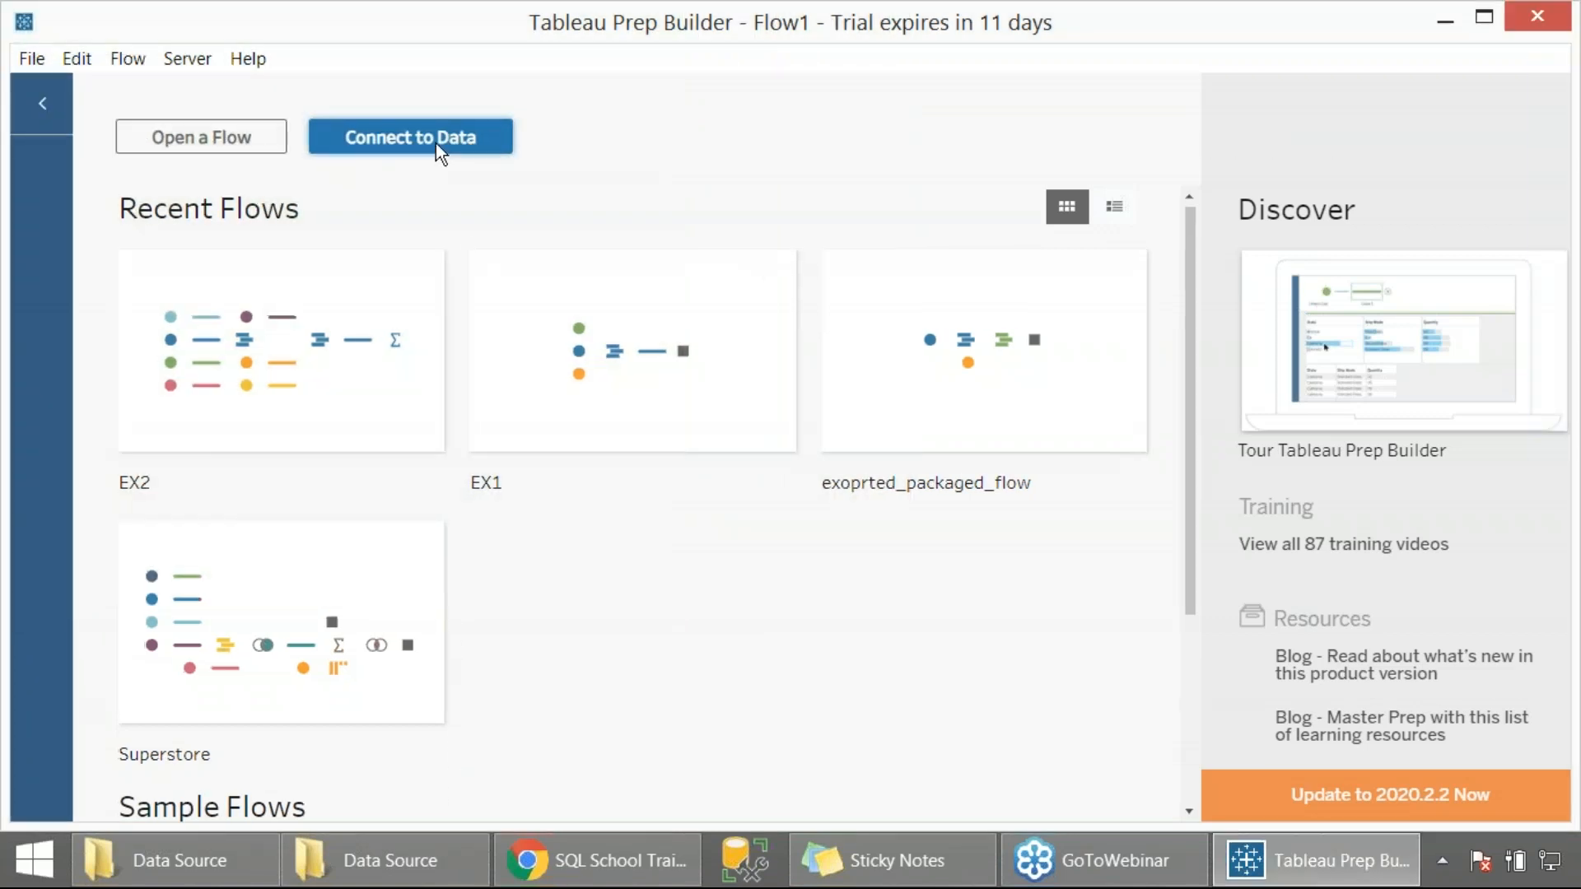
Open the list of data connection types and capture a region screenshot of it
left_click(436, 144)
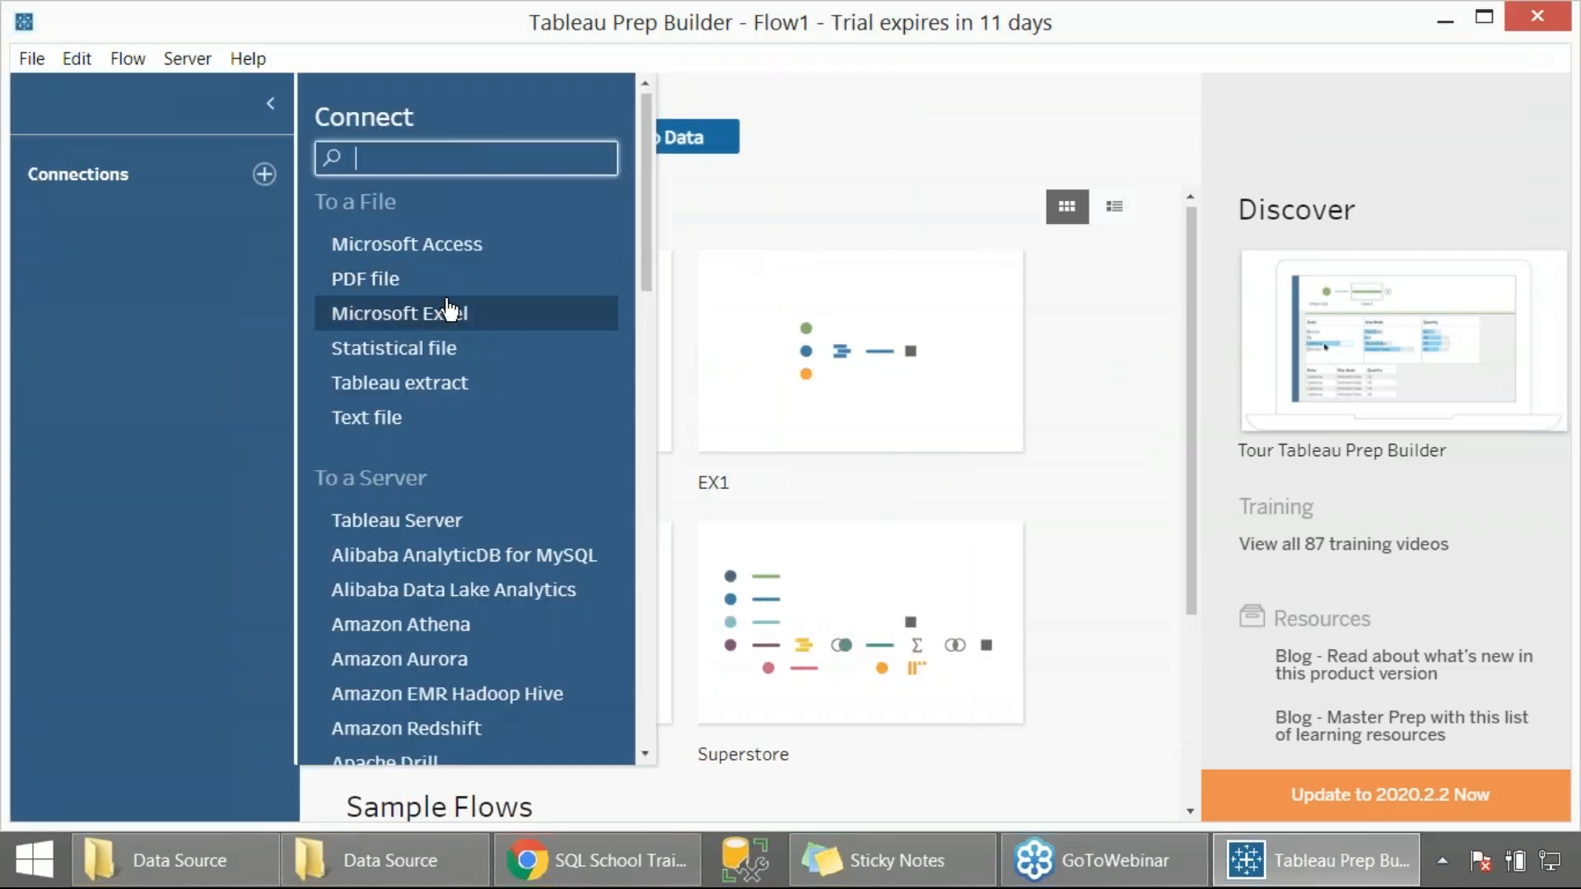
key("Print")
left_click_drag(0, 0, 974, 706)
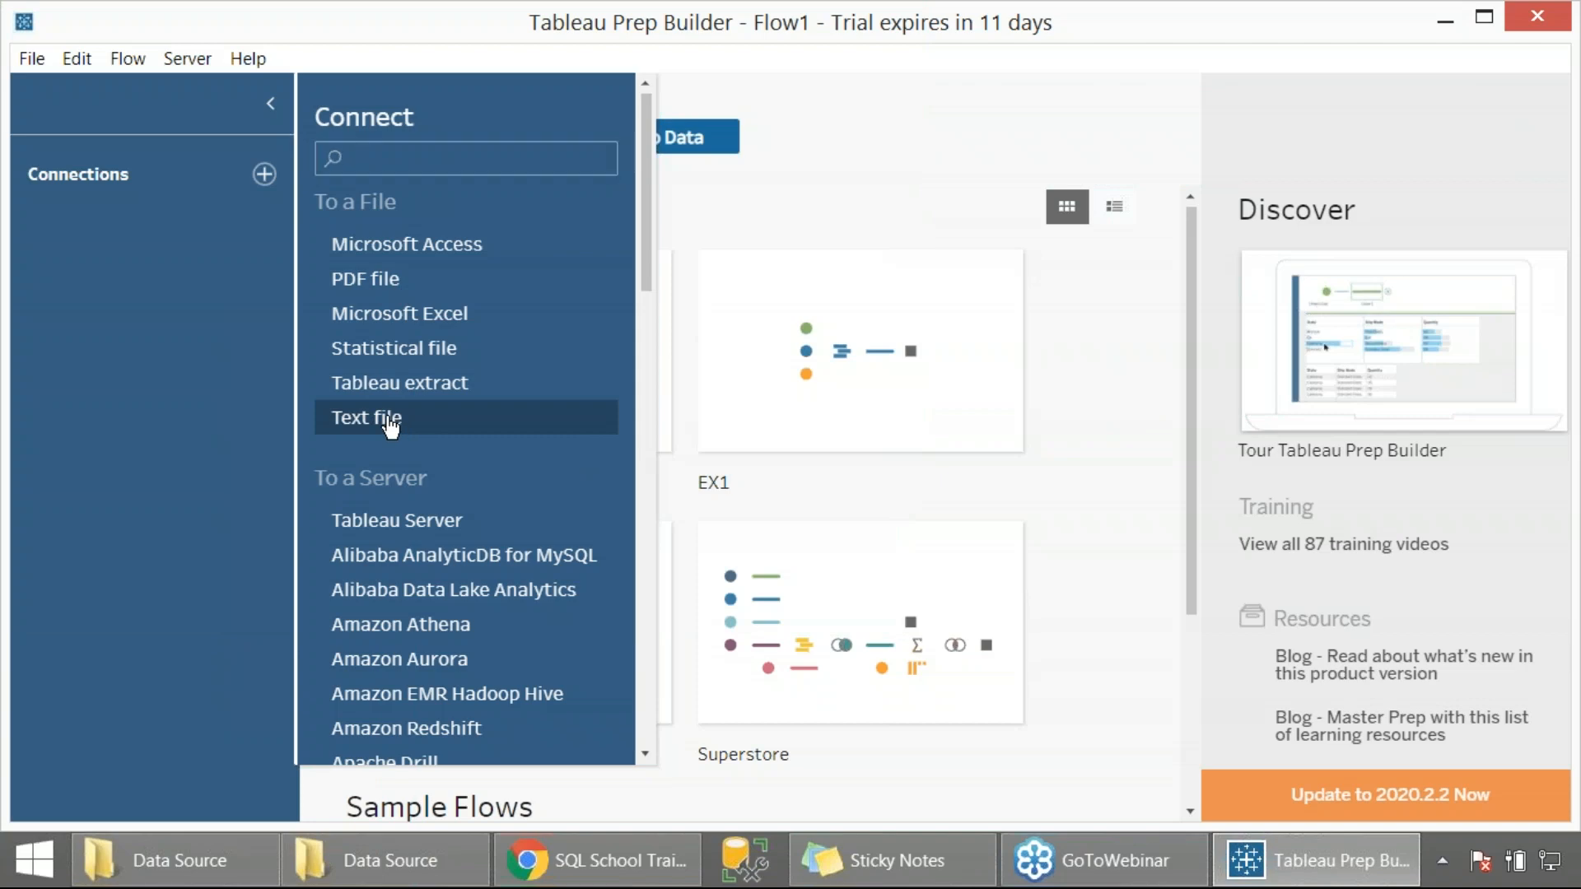
Start a text file connection and browse to the Data Source folder inside 12 TABLEAU > 16 TABLEAU PREP 2 on the E: drive
left_click(391, 425)
left_click(136, 514)
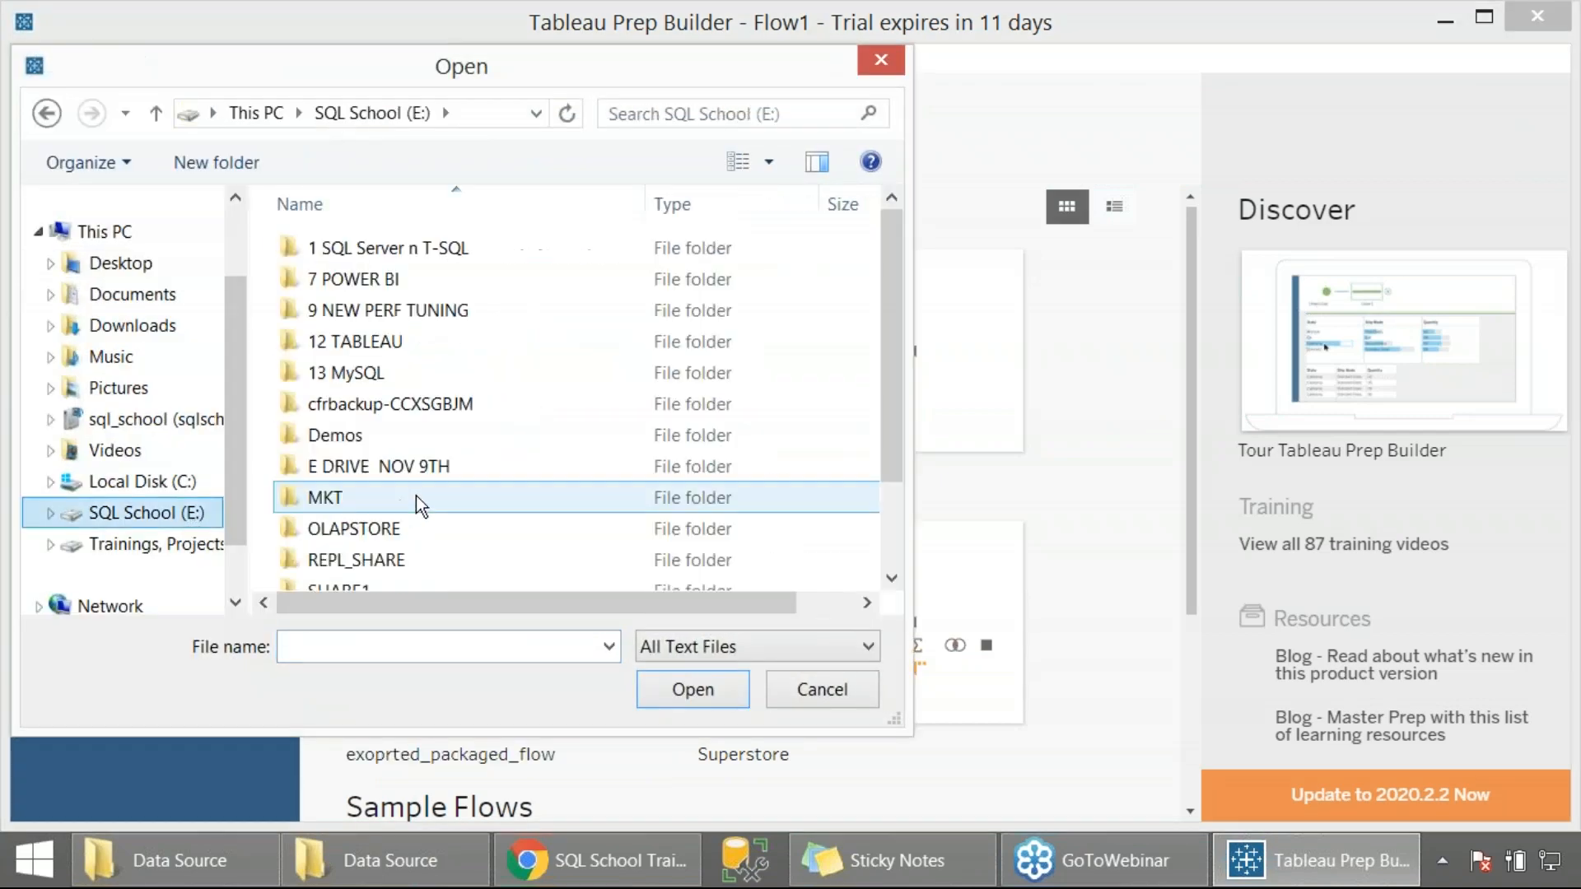
double_click(413, 343)
scroll(466, 452, "down", 6)
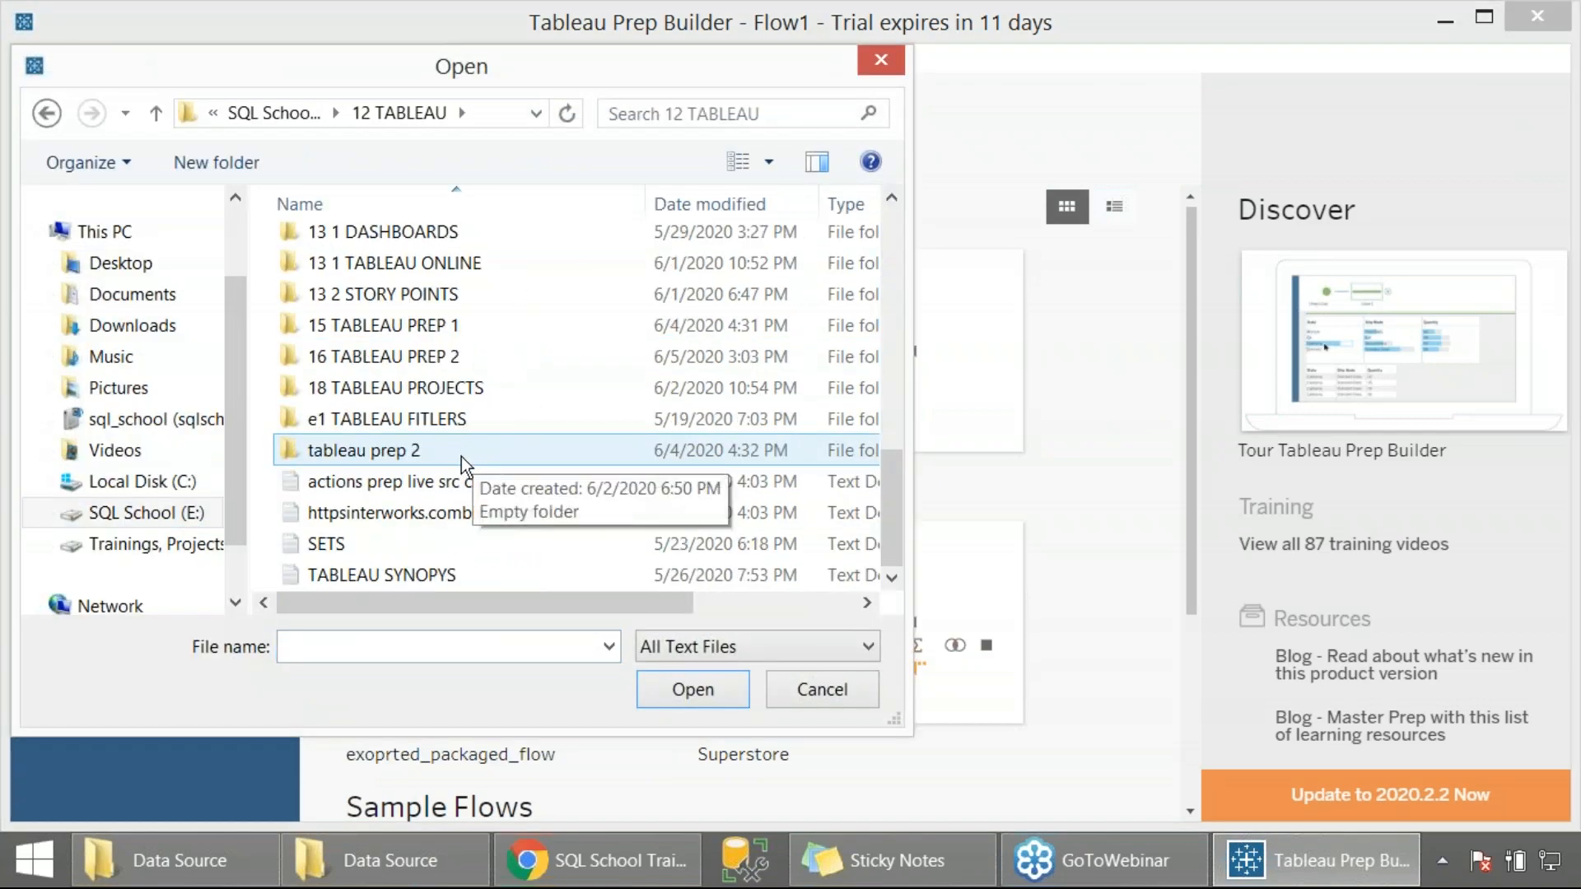
double_click(428, 362)
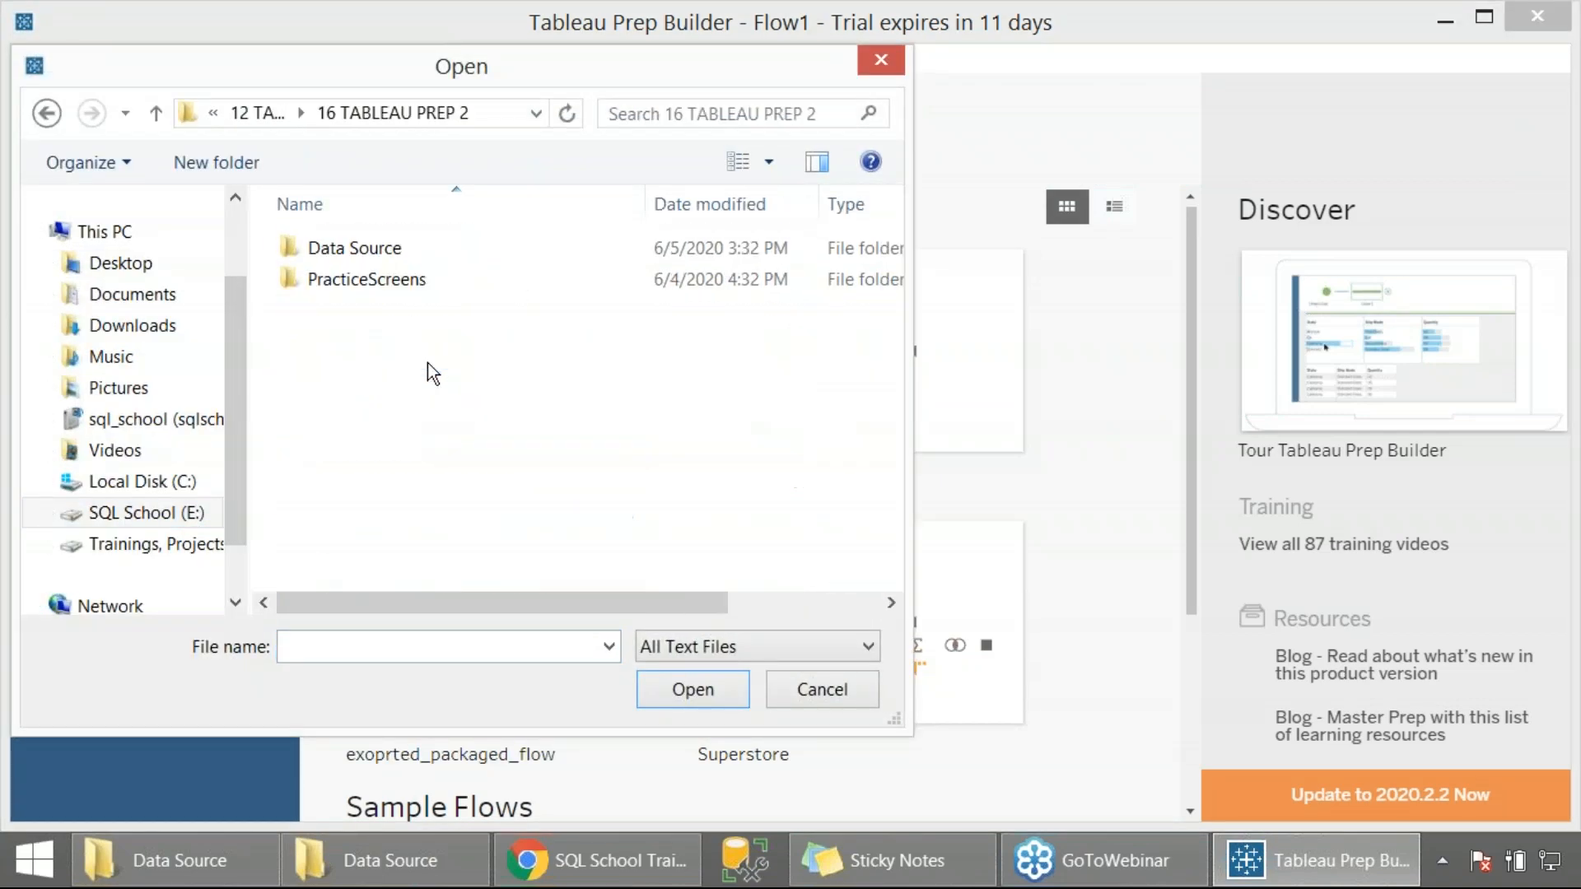
double_click(387, 251)
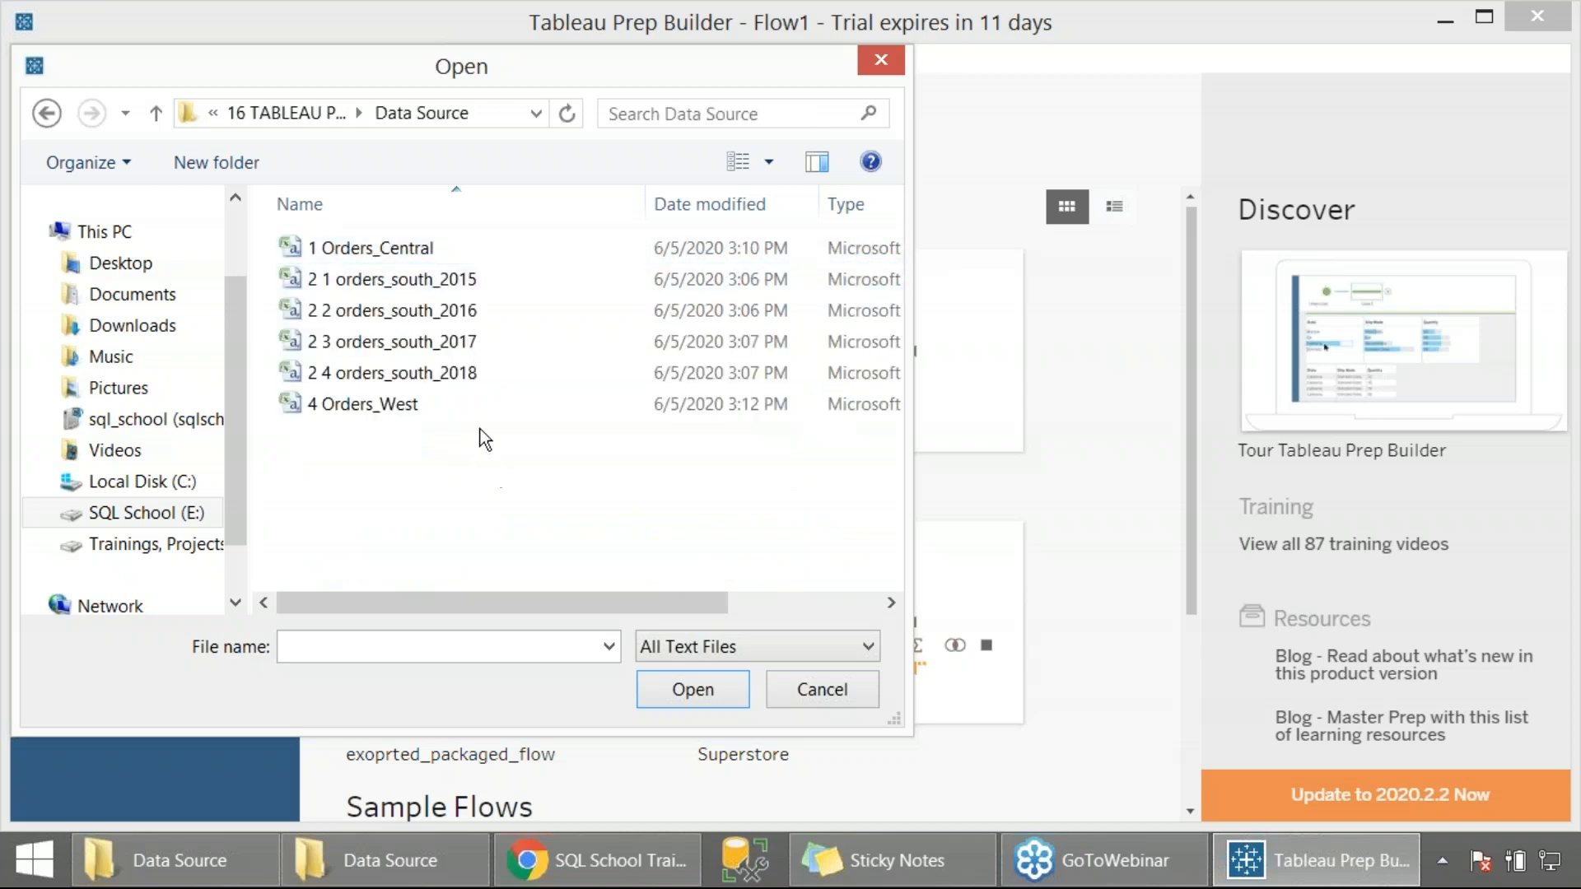
Connect to 1 Orders_Central and the four orders_south files for 2015 to 2018 together, capturing a region screenshot of the file selection
left_click(475, 247)
left_click(452, 284, "ctrl")
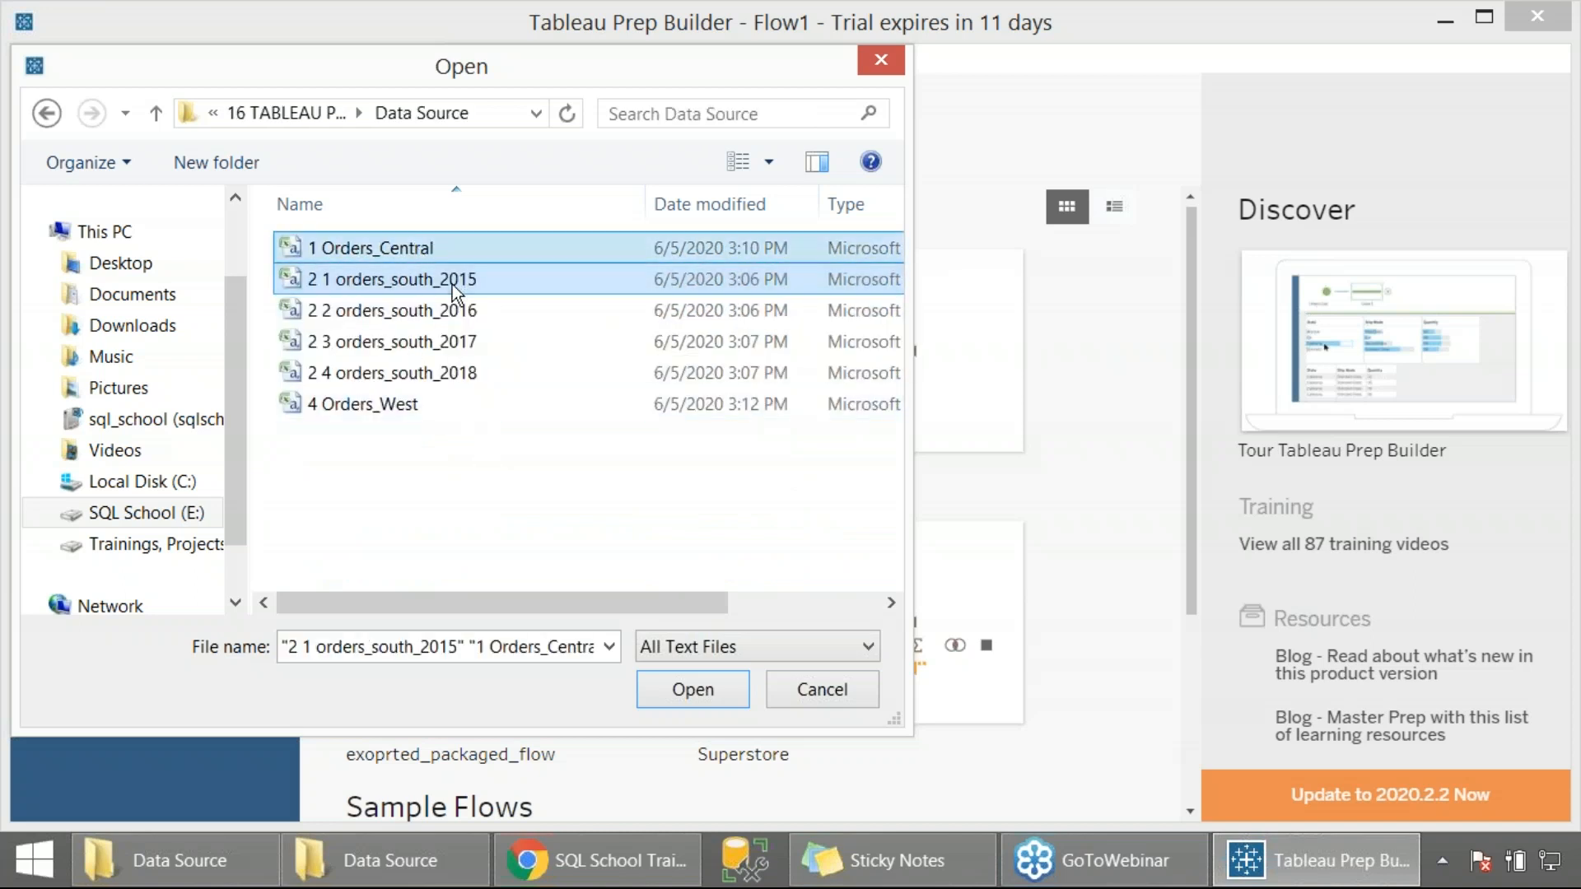
left_click(452, 311, "ctrl")
left_click(448, 342, "ctrl")
left_click(458, 373, "ctrl")
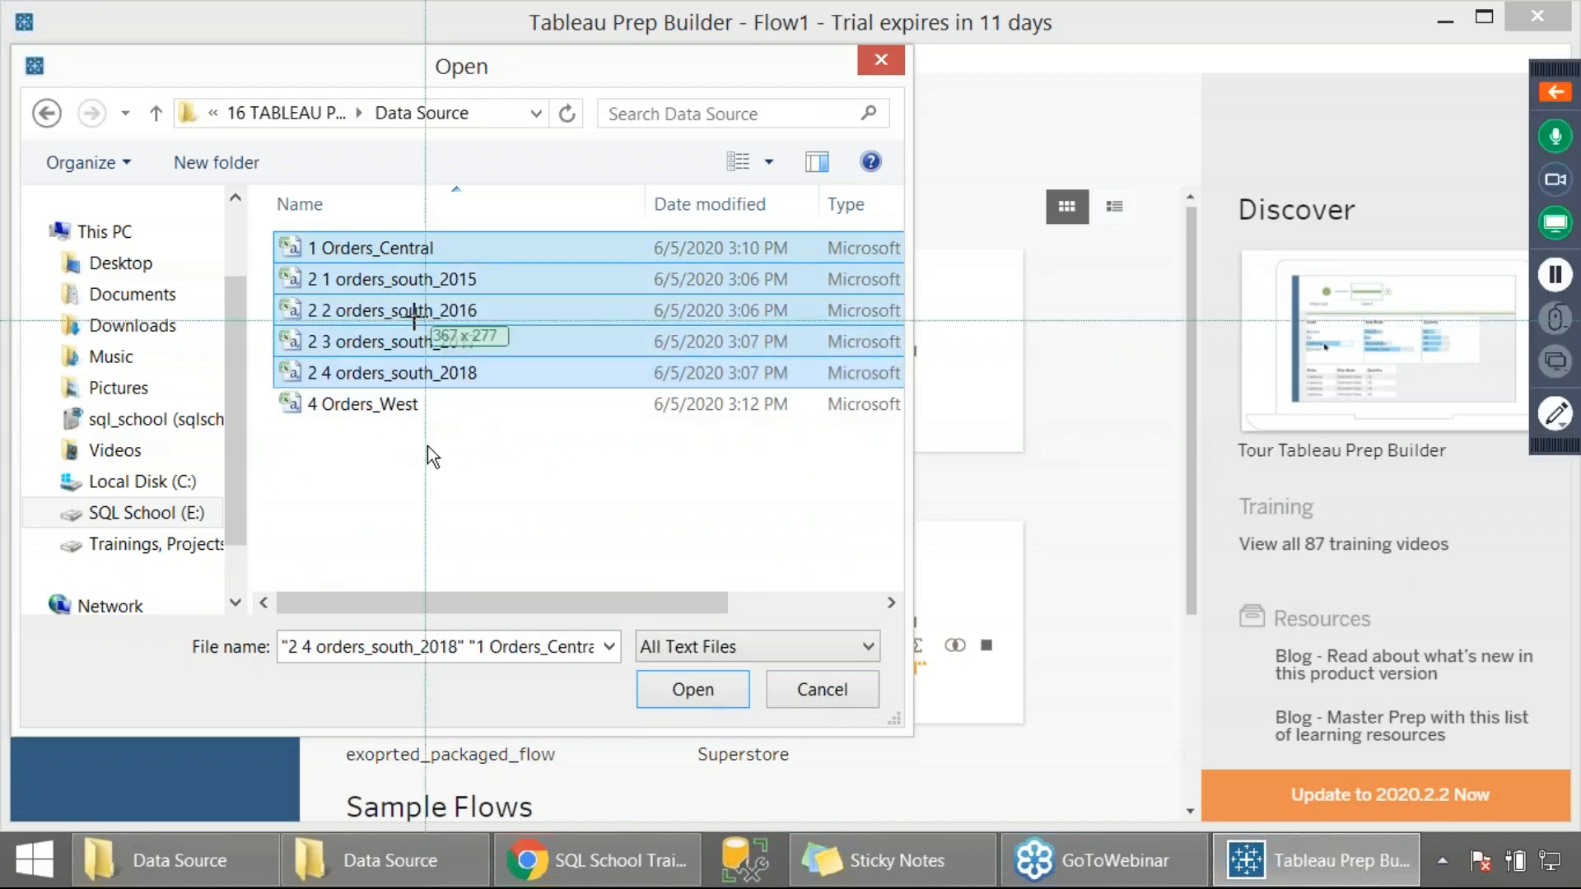
left_click(715, 689)
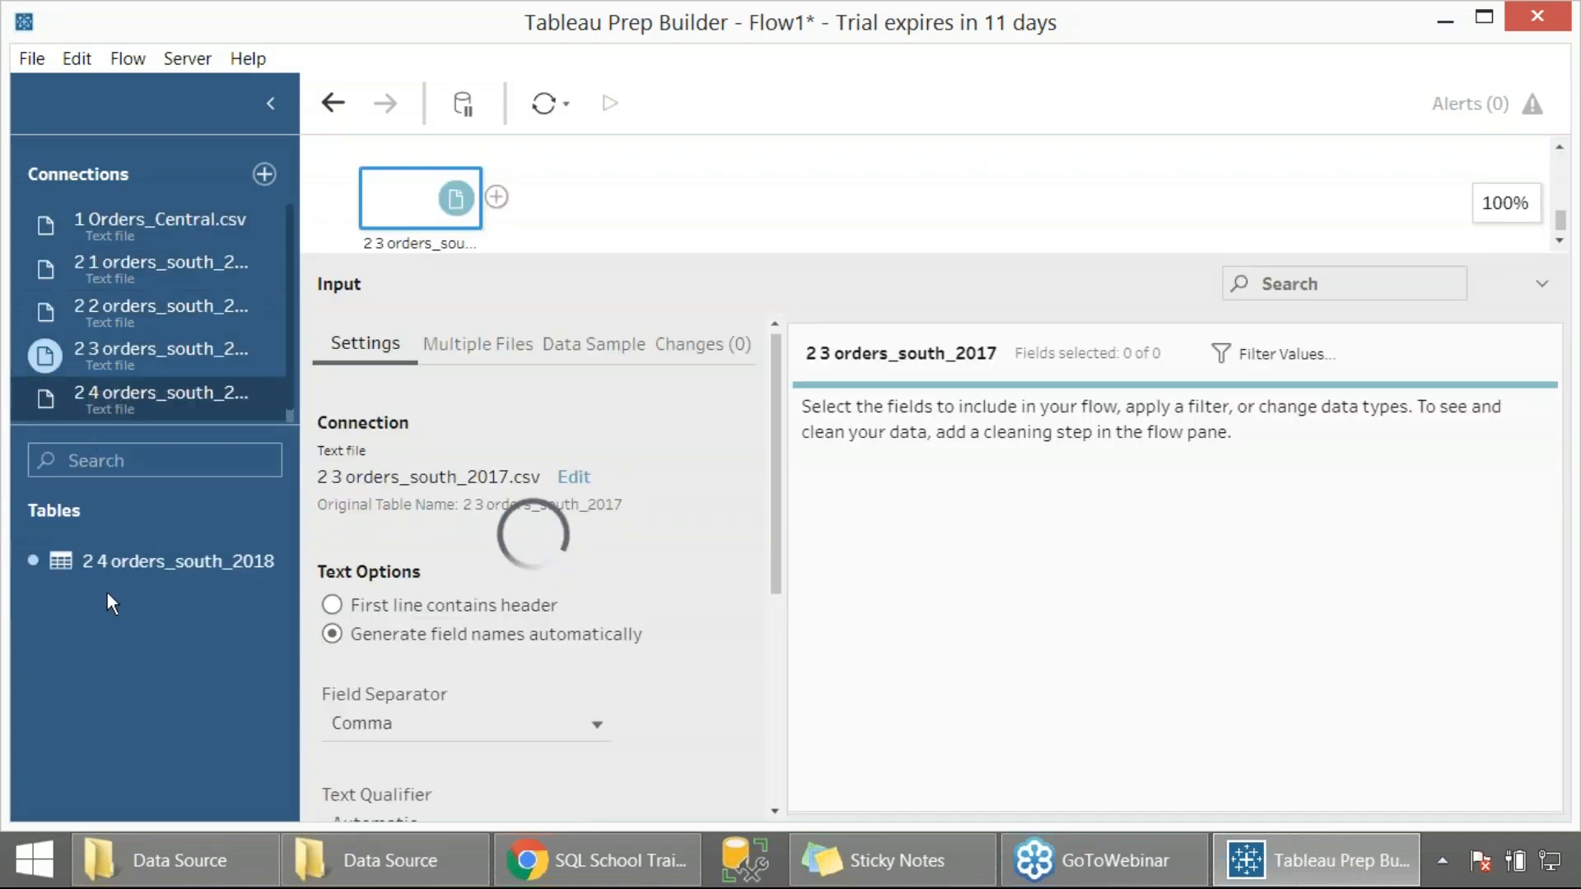
Add a Microsoft Excel connection to the 3 Orders_East workbook, capturing a region screenshot of the file selection
left_click(264, 173)
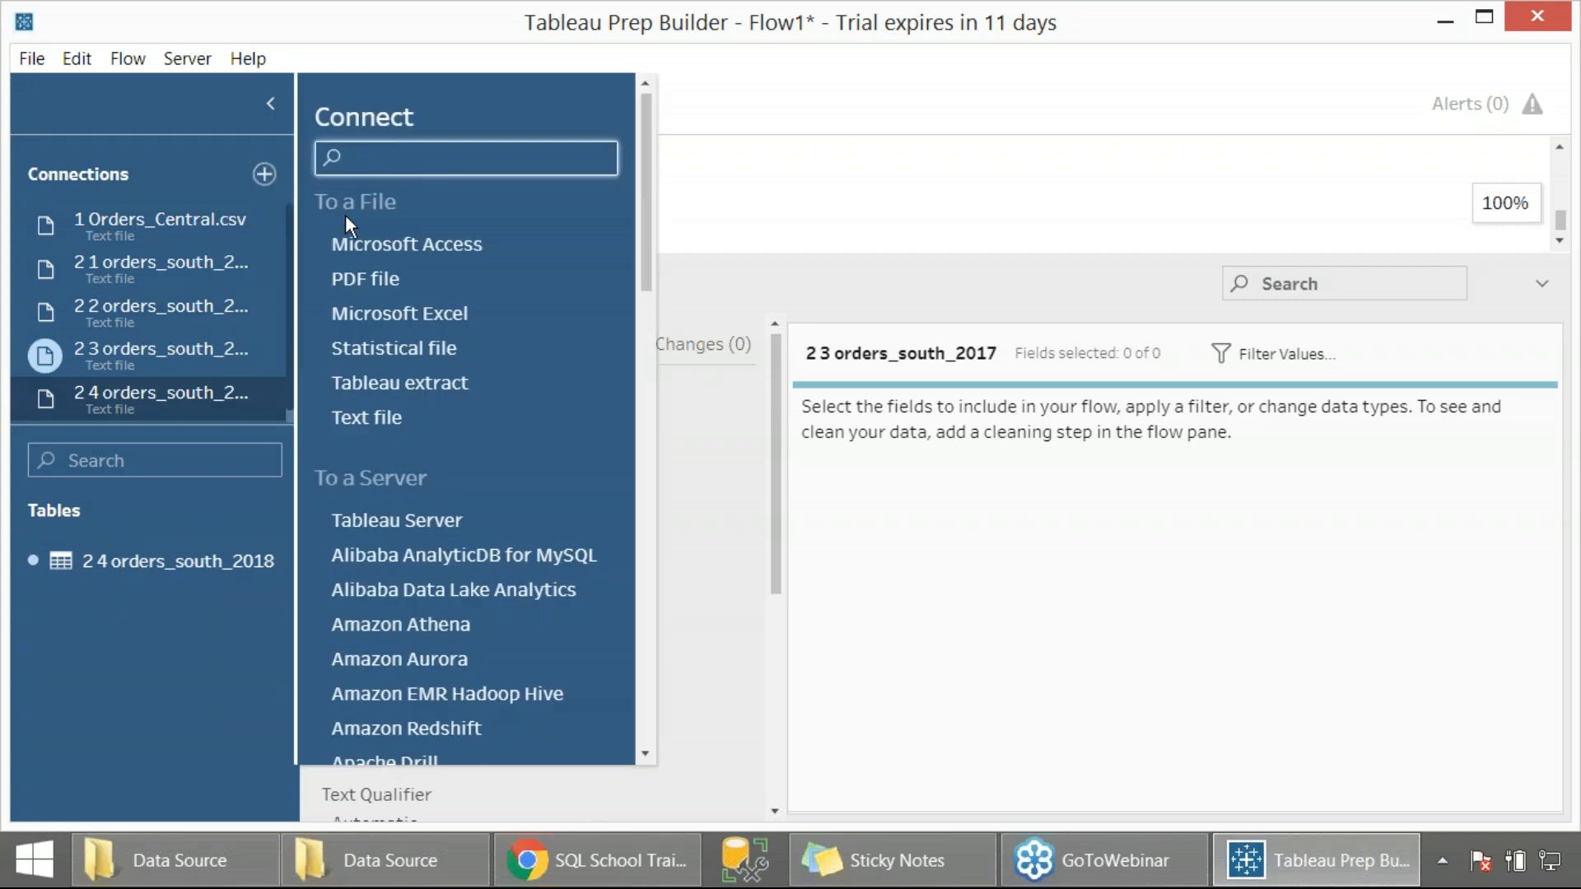
left_click(405, 314)
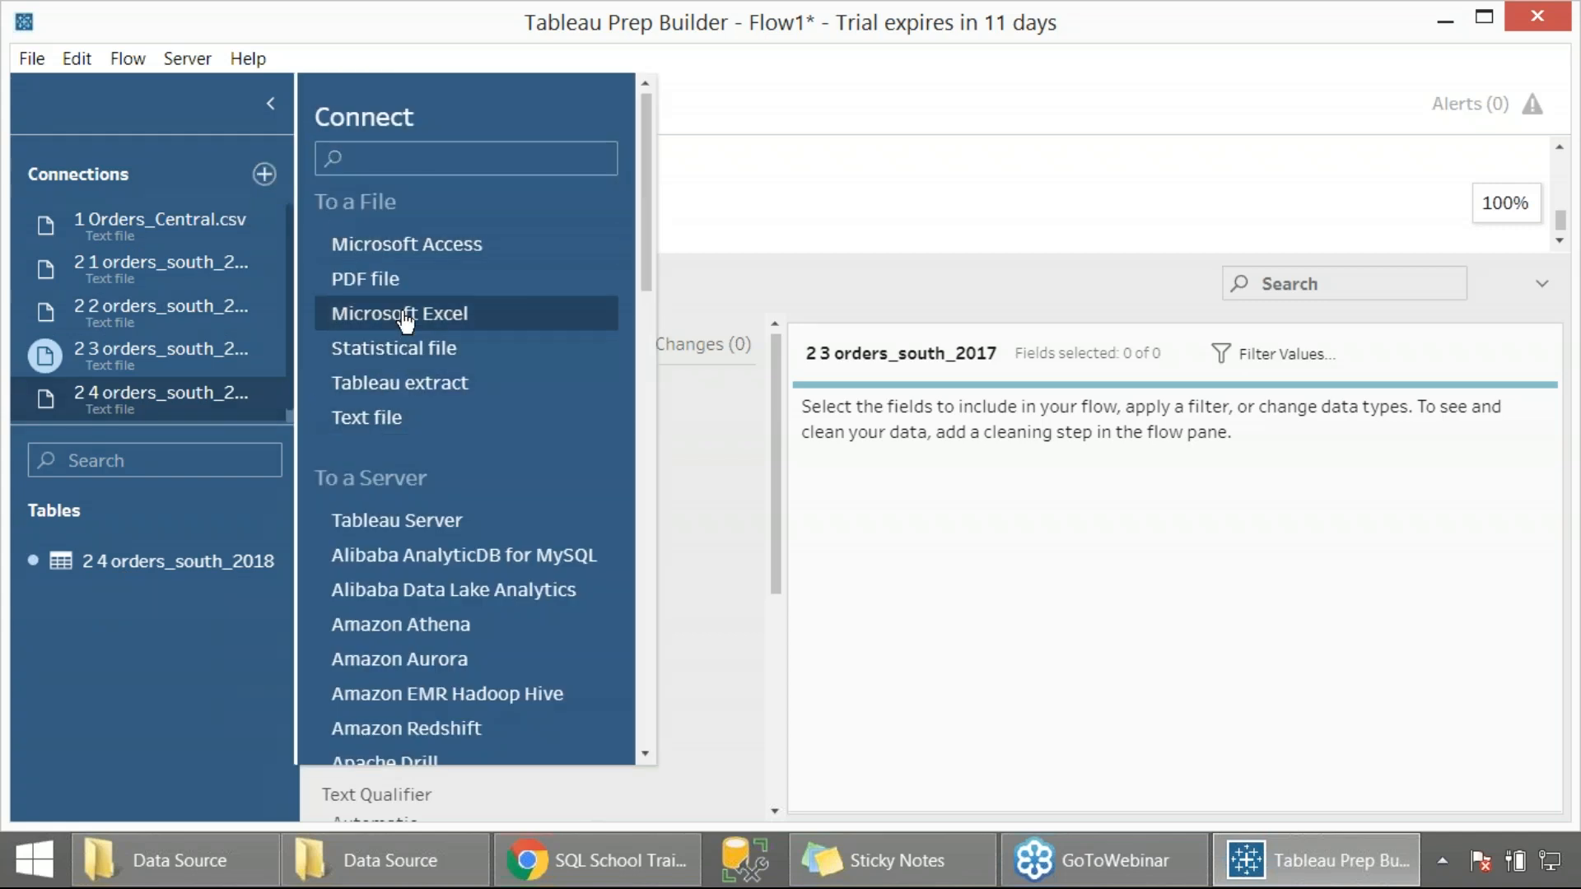
left_click(380, 265)
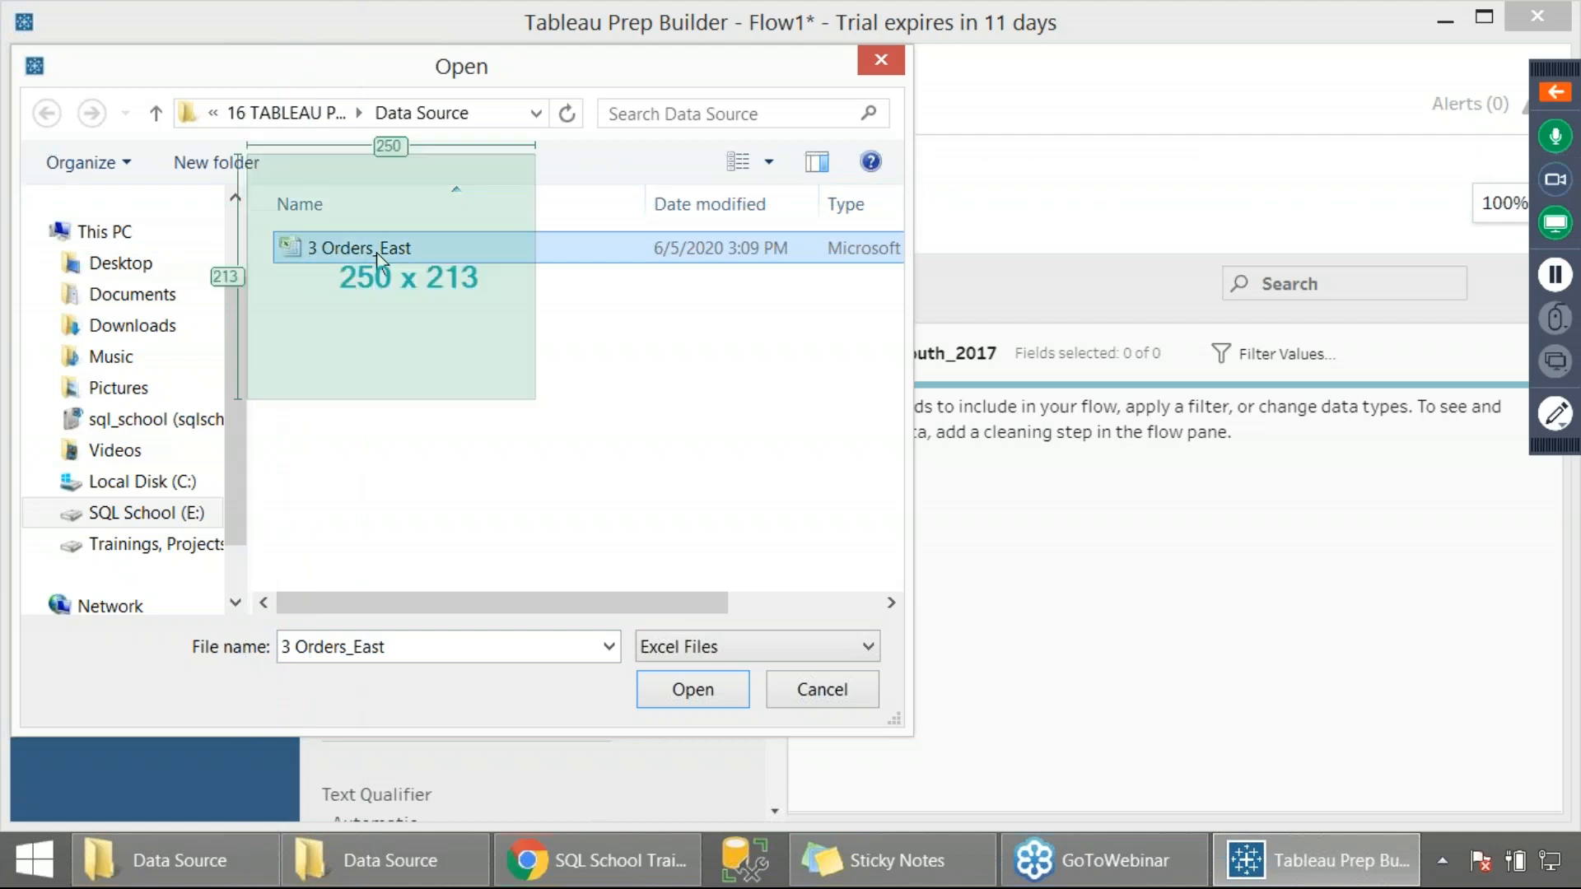
left_click(679, 697)
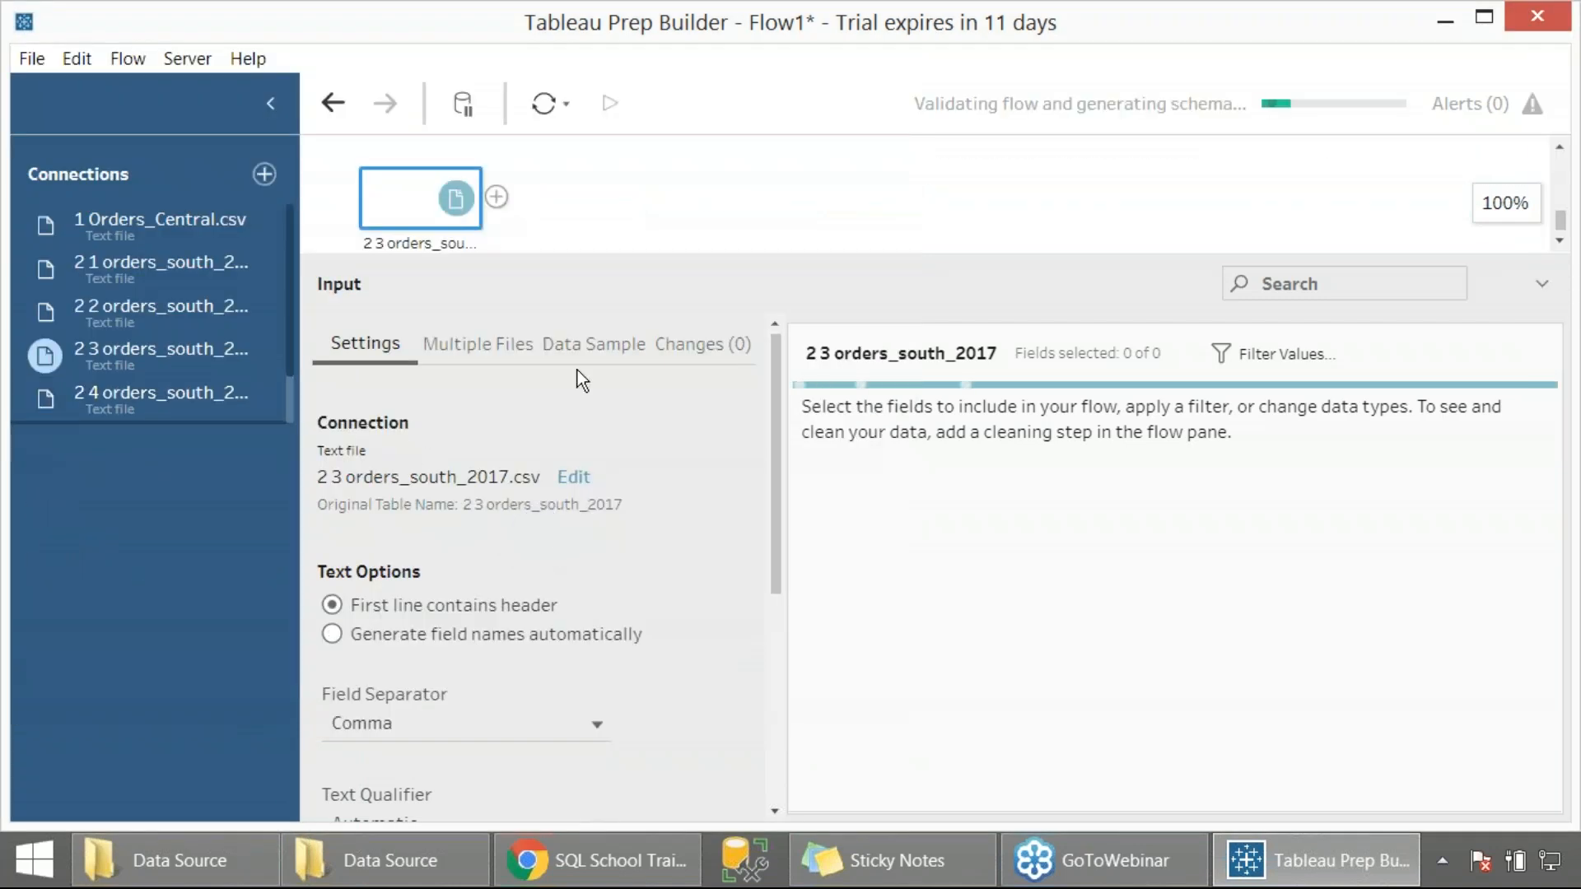
Enlarge the flow pane and reorder the inputs so 1 Orders_Central sits above 2 1 orders_south_2015
left_click_drag(757, 259, 755, 664)
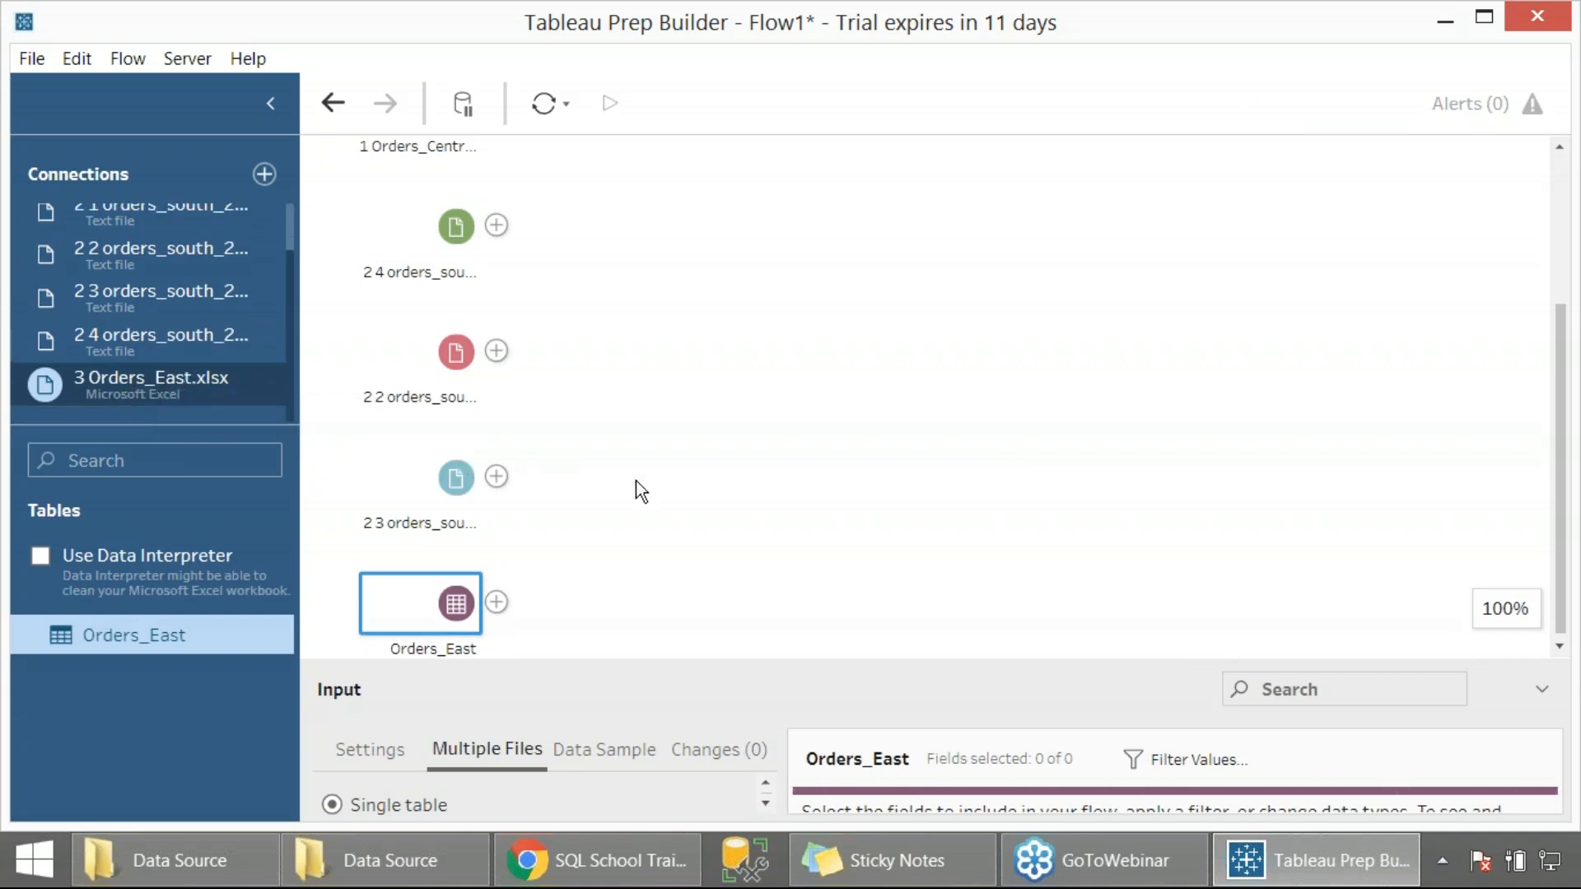
scroll(679, 501, "up", 3)
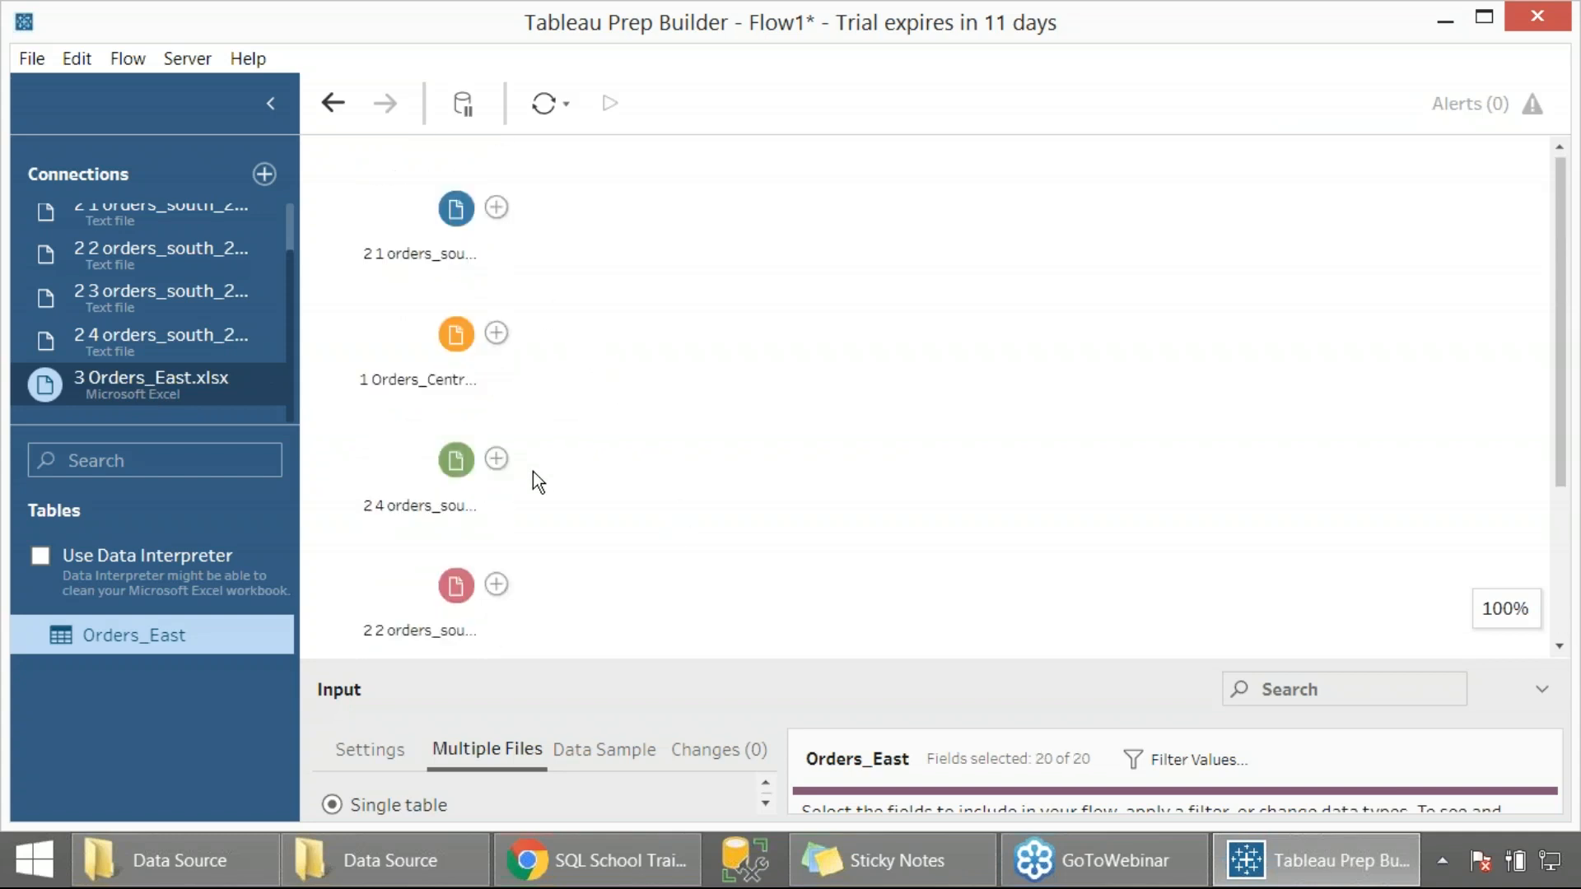
left_click_drag(455, 208, 779, 346)
left_click_drag(456, 333, 471, 196)
left_click_drag(896, 336, 491, 329)
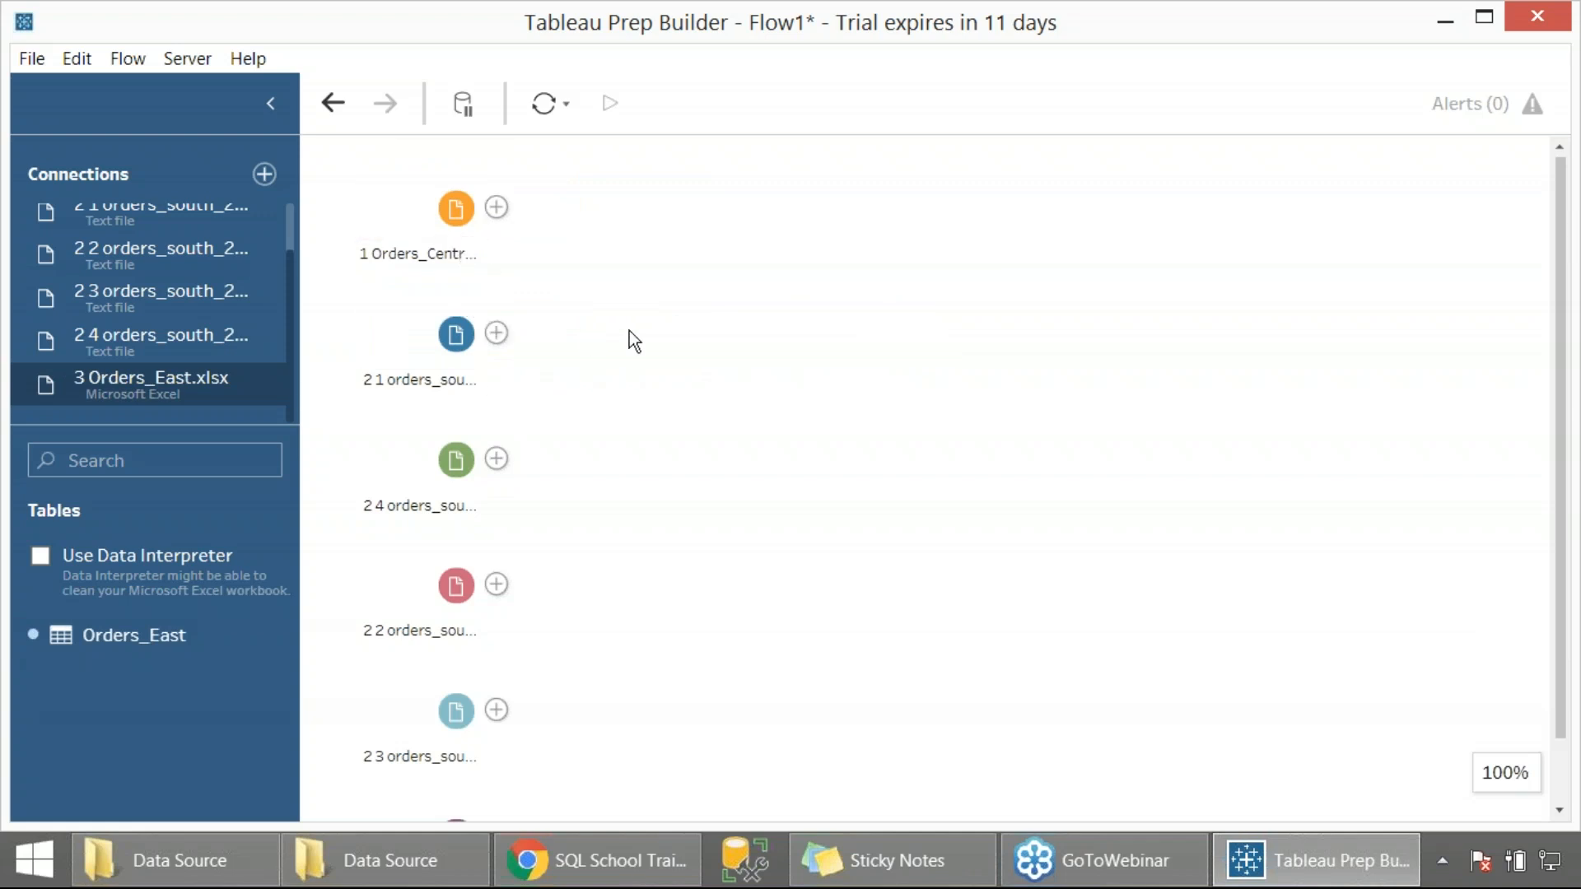
Capture a region screenshot of the connections and flow inputs, and look over the whole list of inputs
key("Print")
left_click_drag(0, 1, 670, 800)
scroll(601, 374, "down", 1)
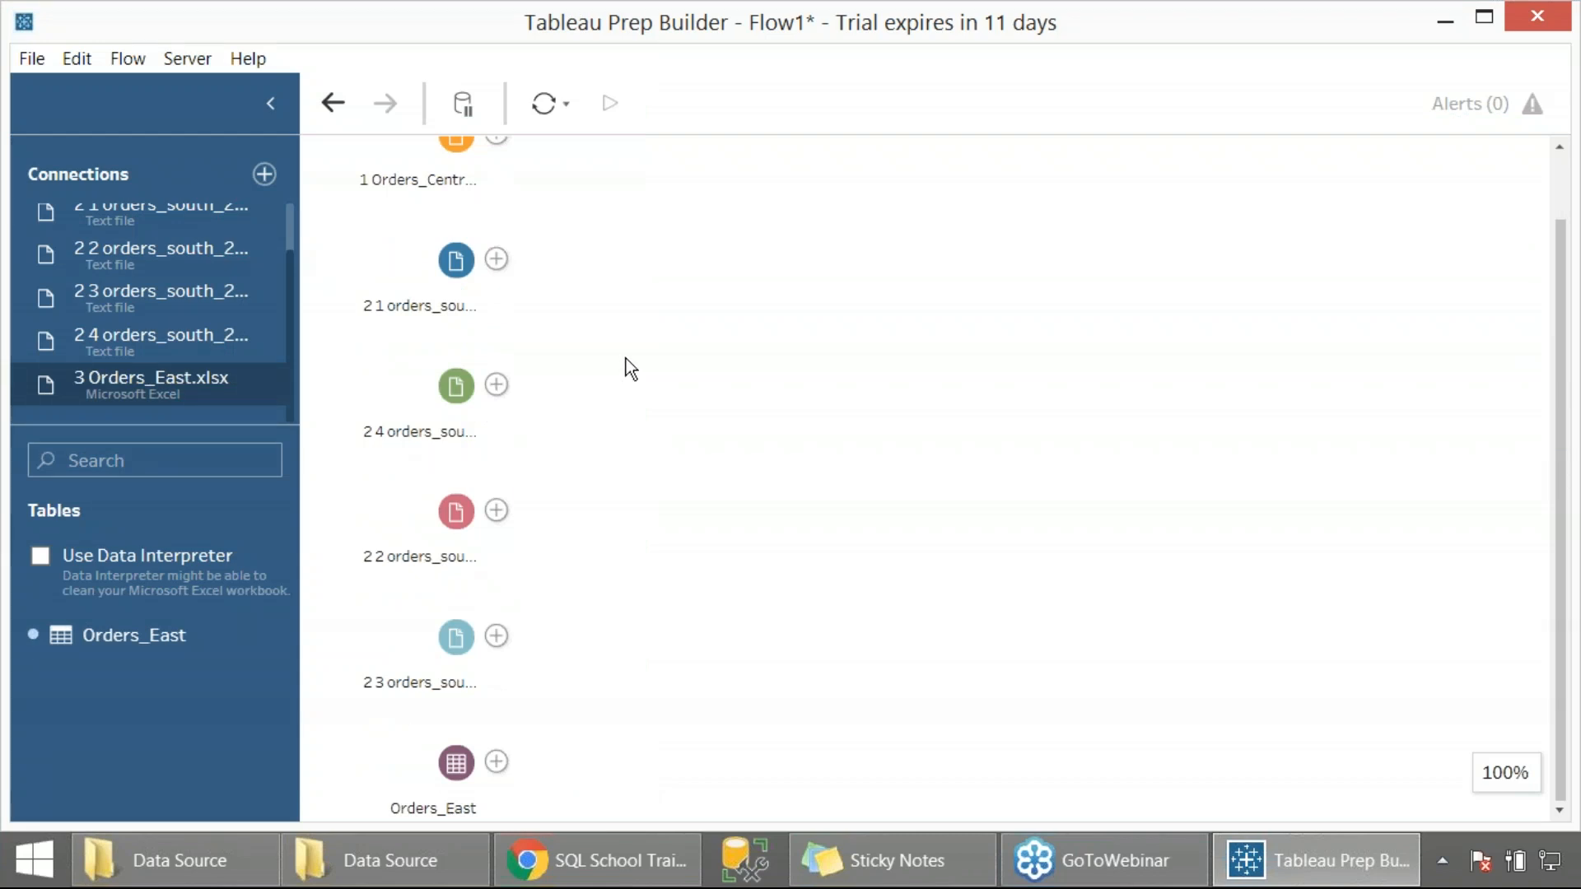
scroll(626, 360, "up", 1)
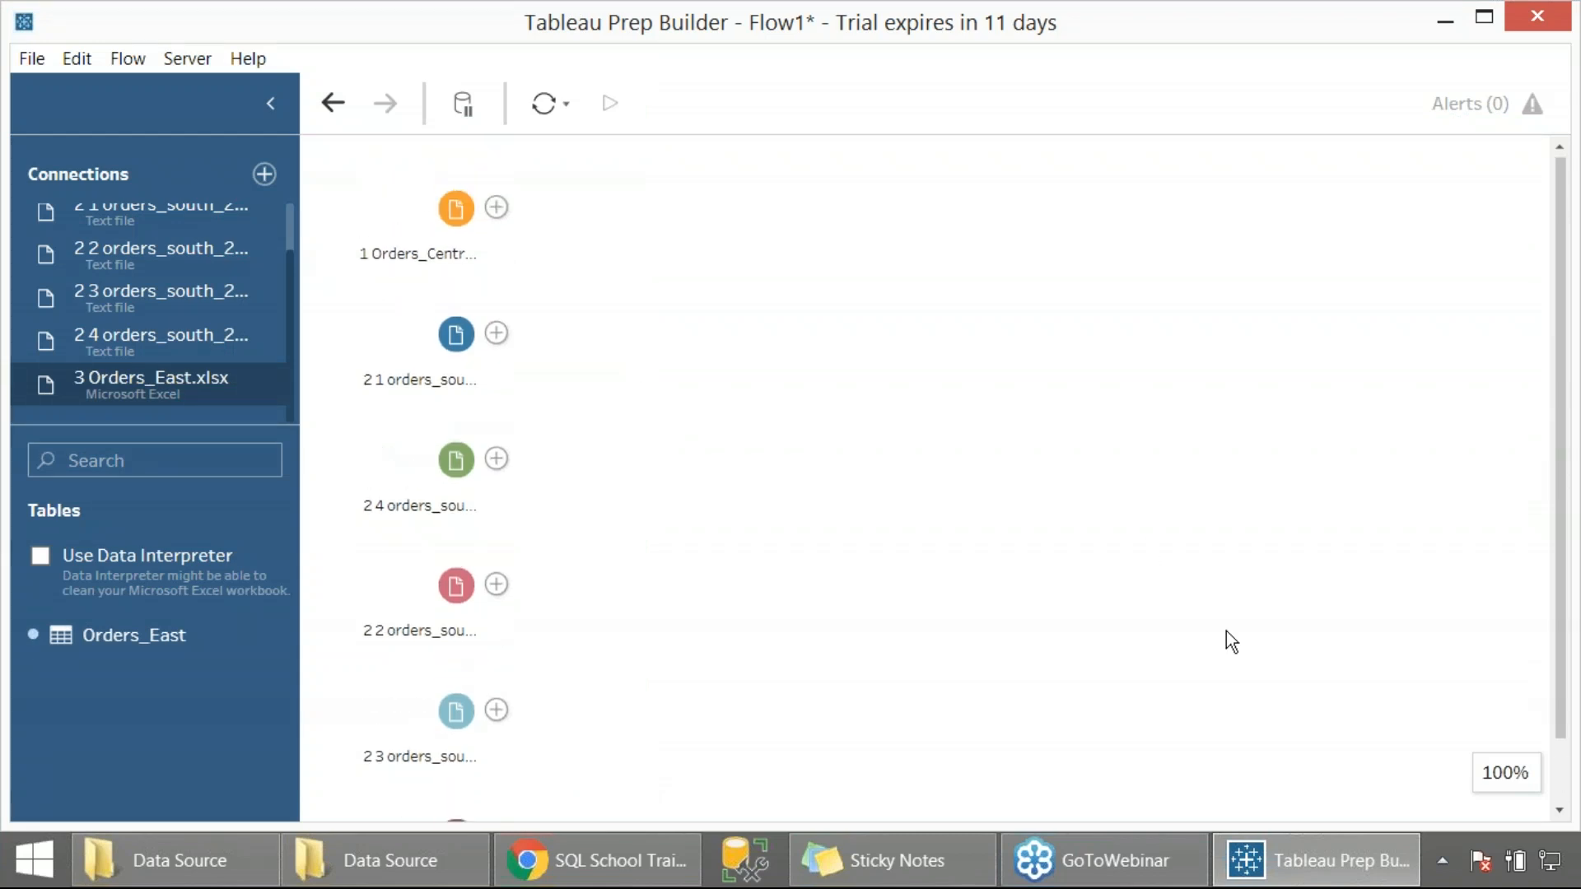
Set the Windows taskbar to auto-hide in its properties
right_click(1441, 833)
left_click(1318, 818)
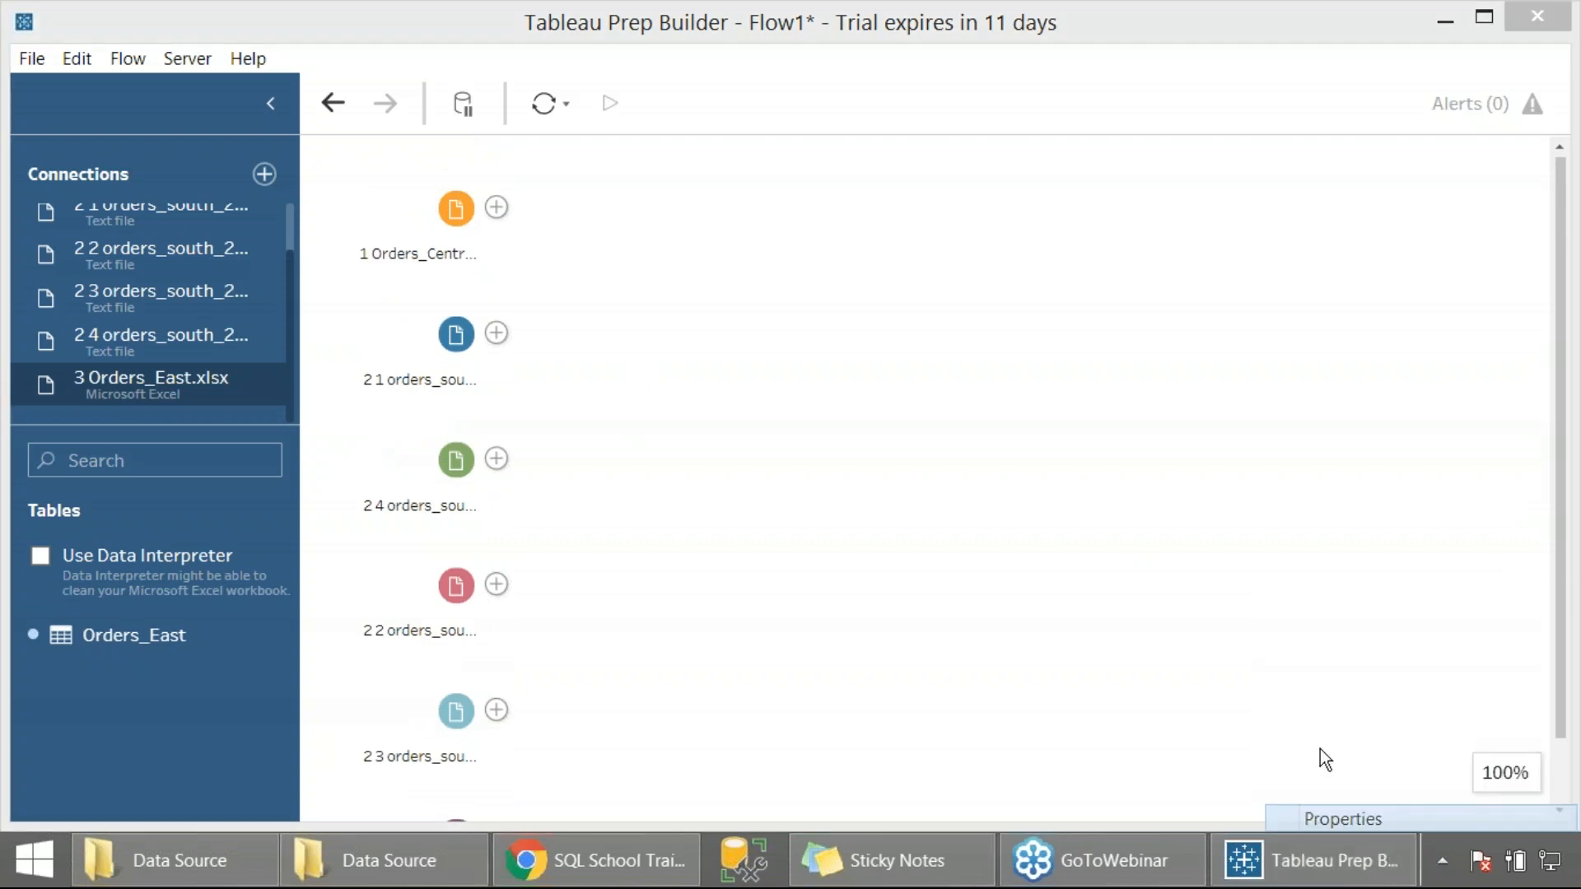
left_click(128, 240)
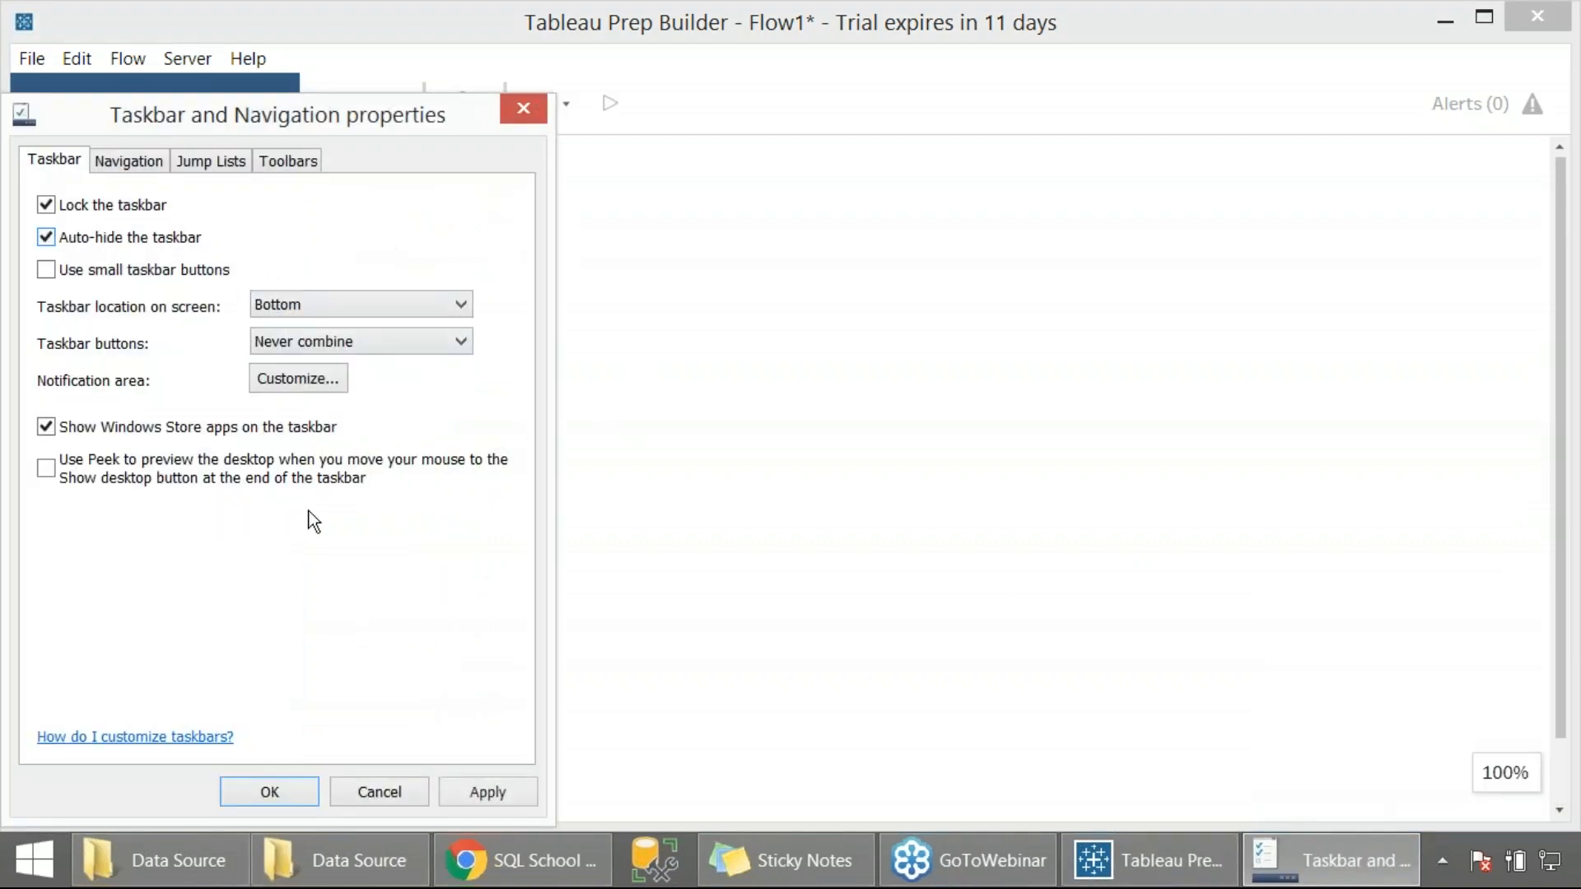
left_click(293, 790)
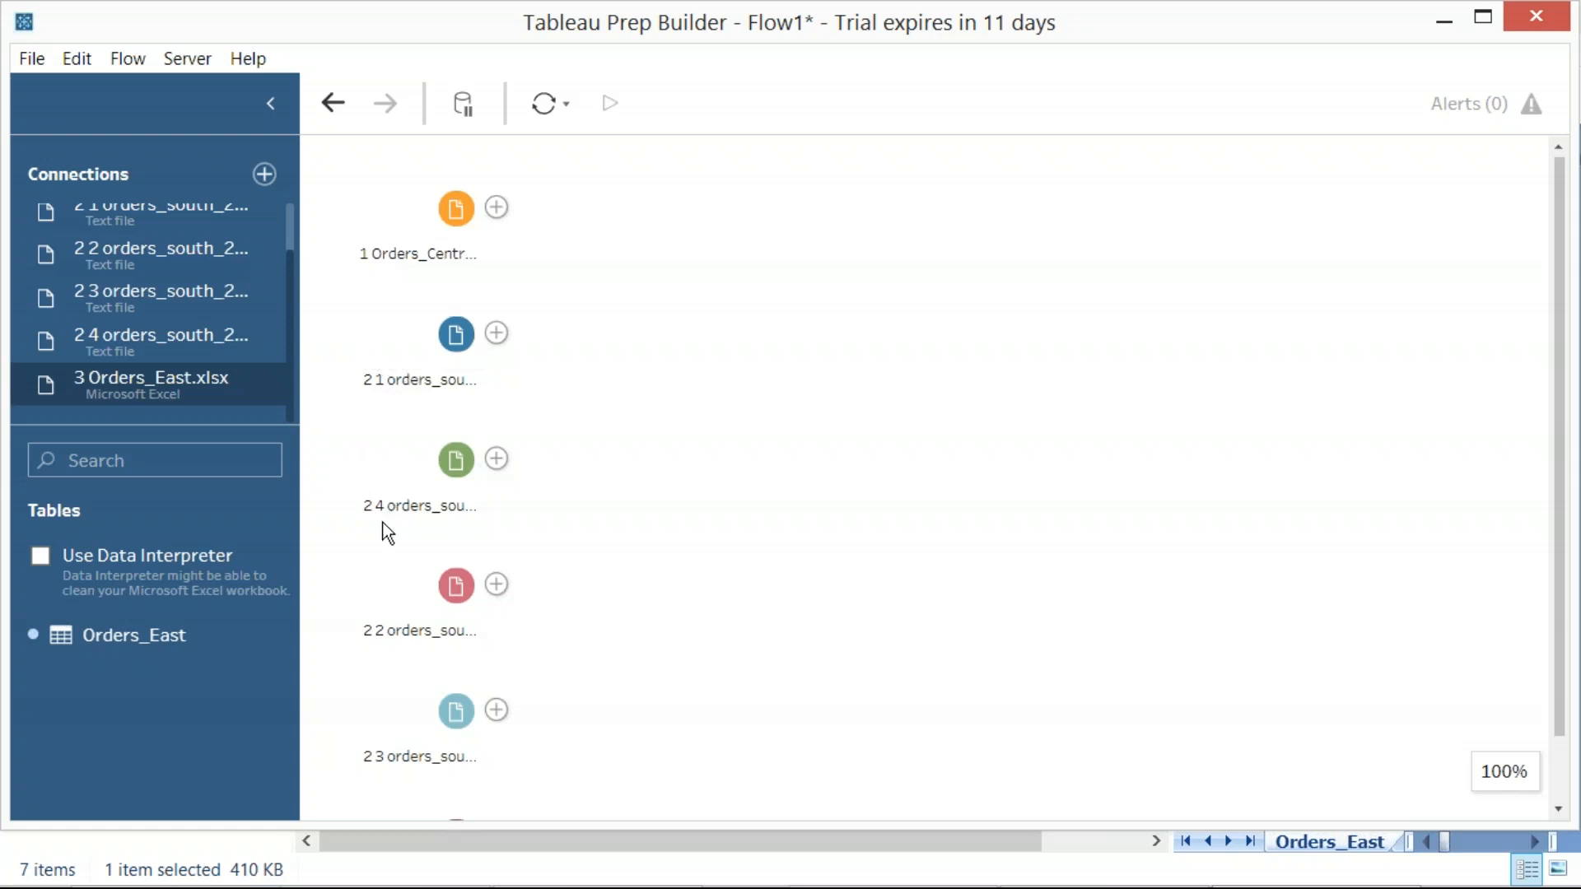
Rearrange the South inputs in the flow so 2016, 2017 and 2018 follow in order below 2 1 orders_south_2015
left_click_drag(427, 619, 632, 482)
left_click_drag(471, 471, 484, 614)
left_click_drag(448, 721, 718, 593)
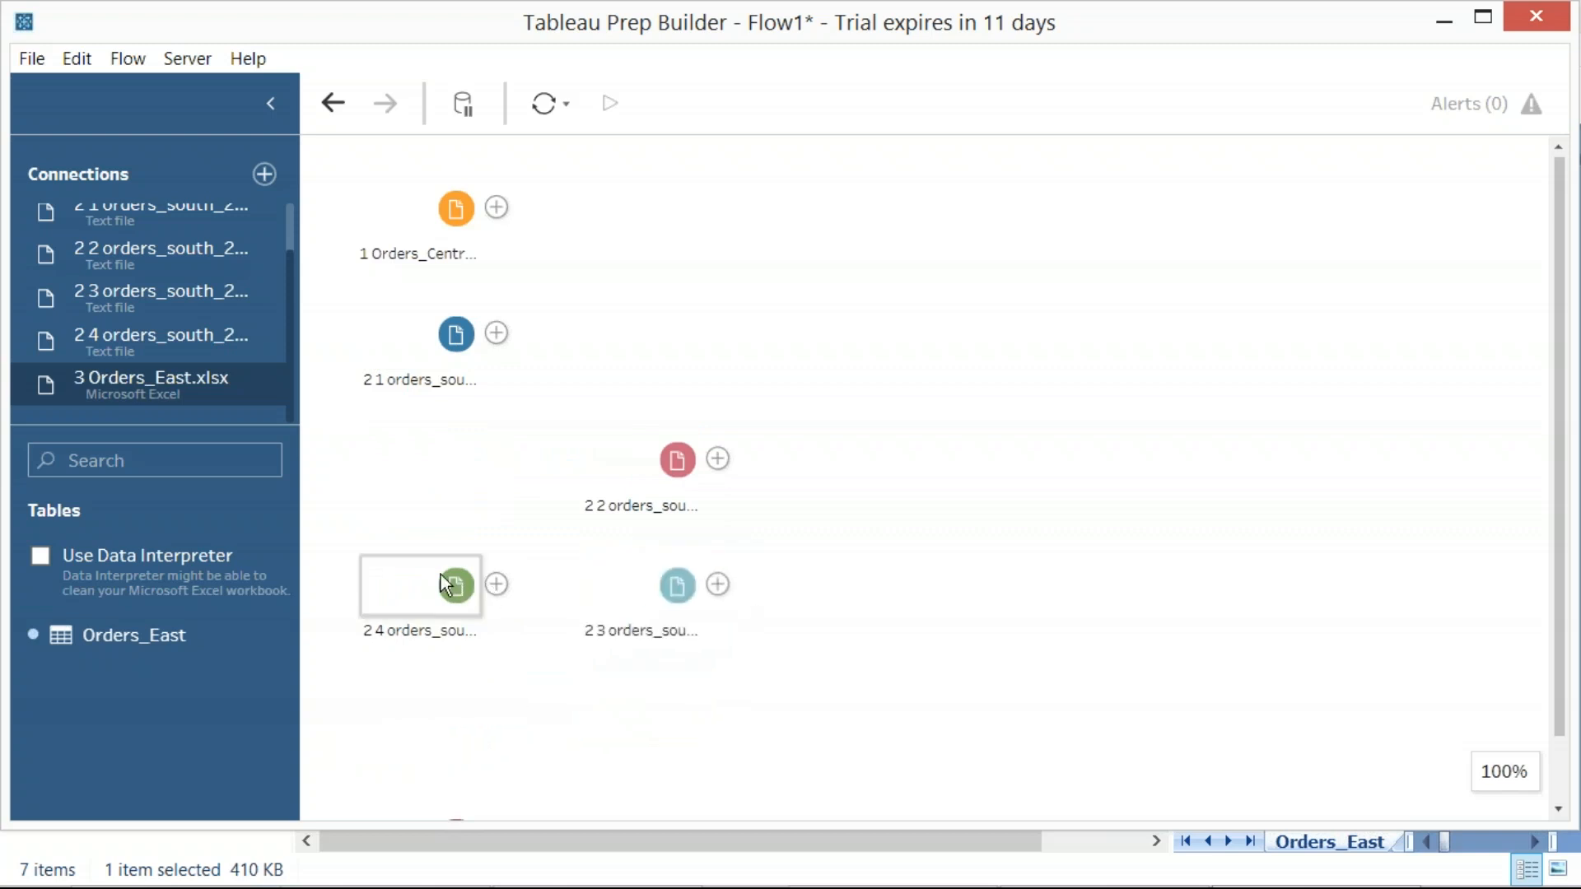
left_click_drag(438, 573, 526, 670)
left_click_drag(666, 507, 492, 494)
left_click_drag(642, 591, 466, 588)
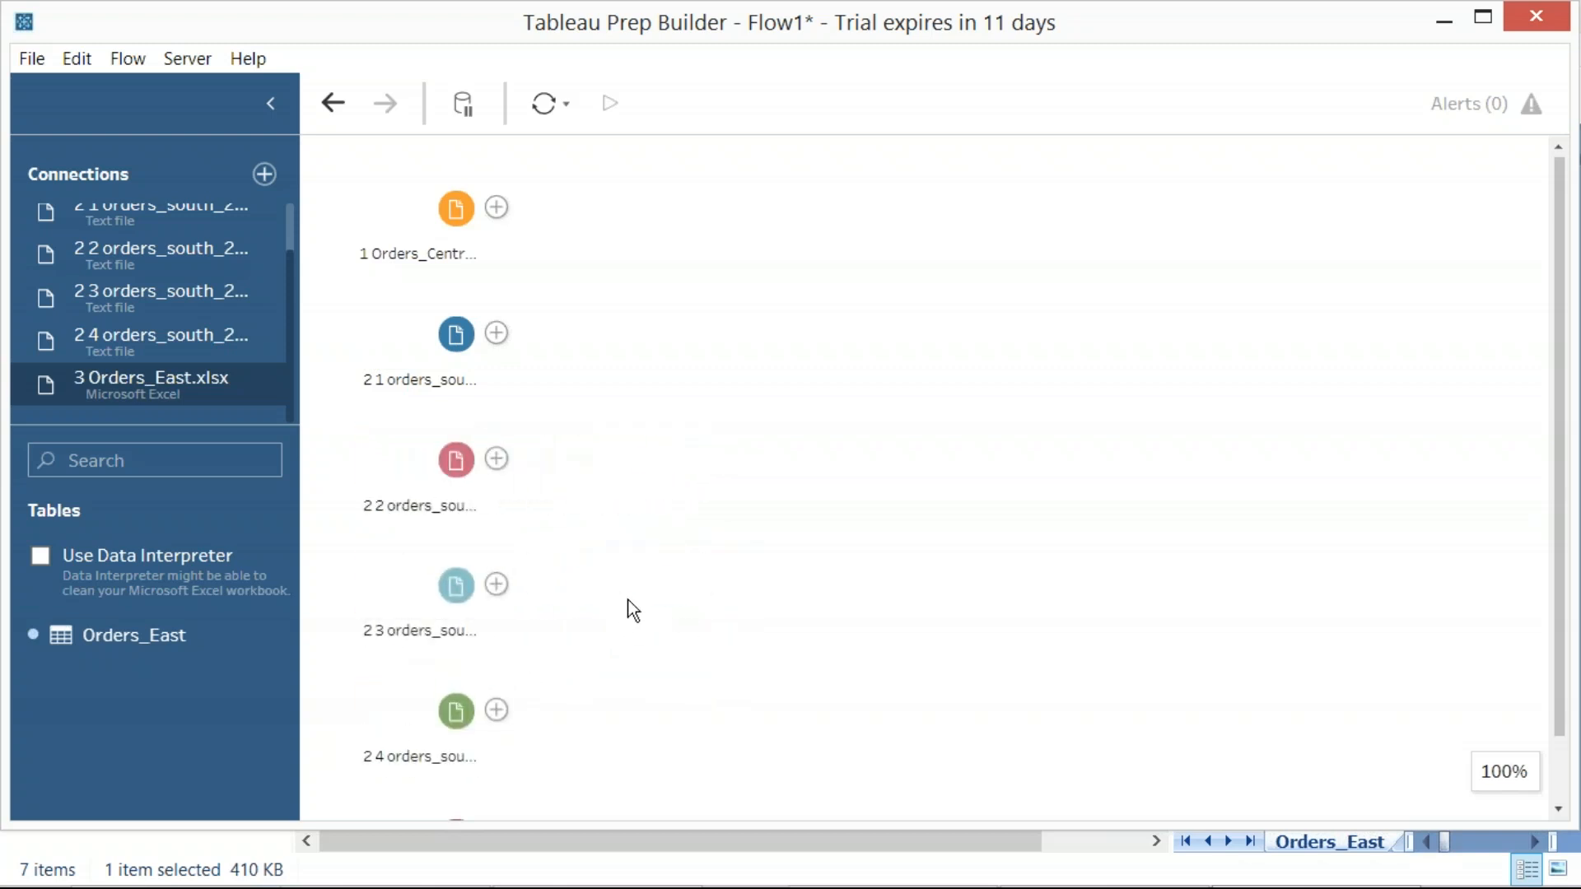
Add a Union step after 2 1 orders_south_2015, capturing a region screenshot of the available step types first
left_click(500, 333)
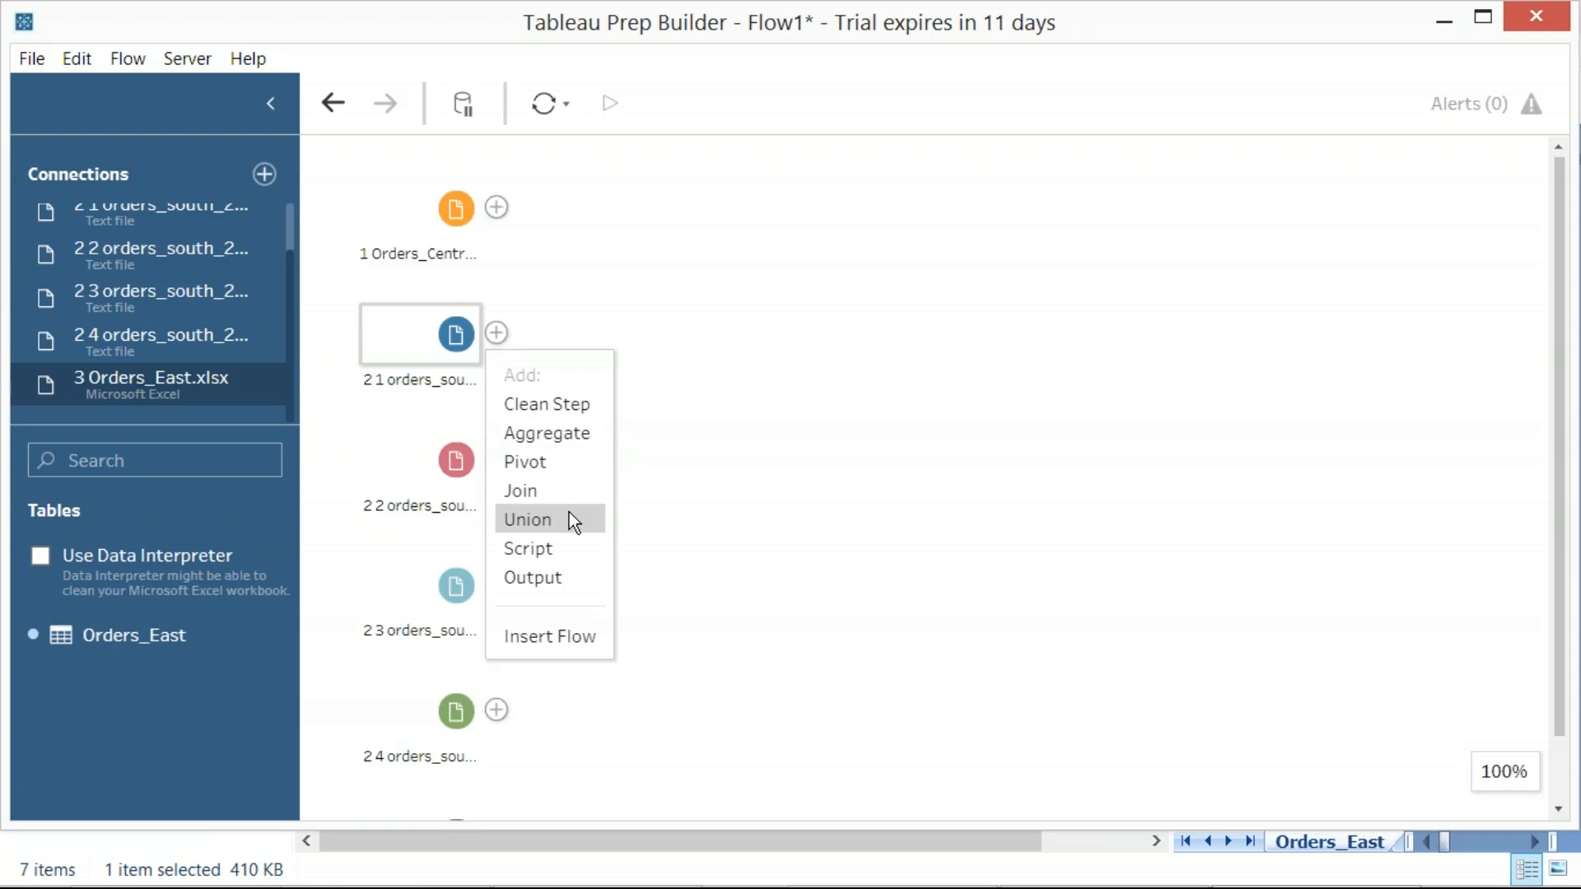
key("Print")
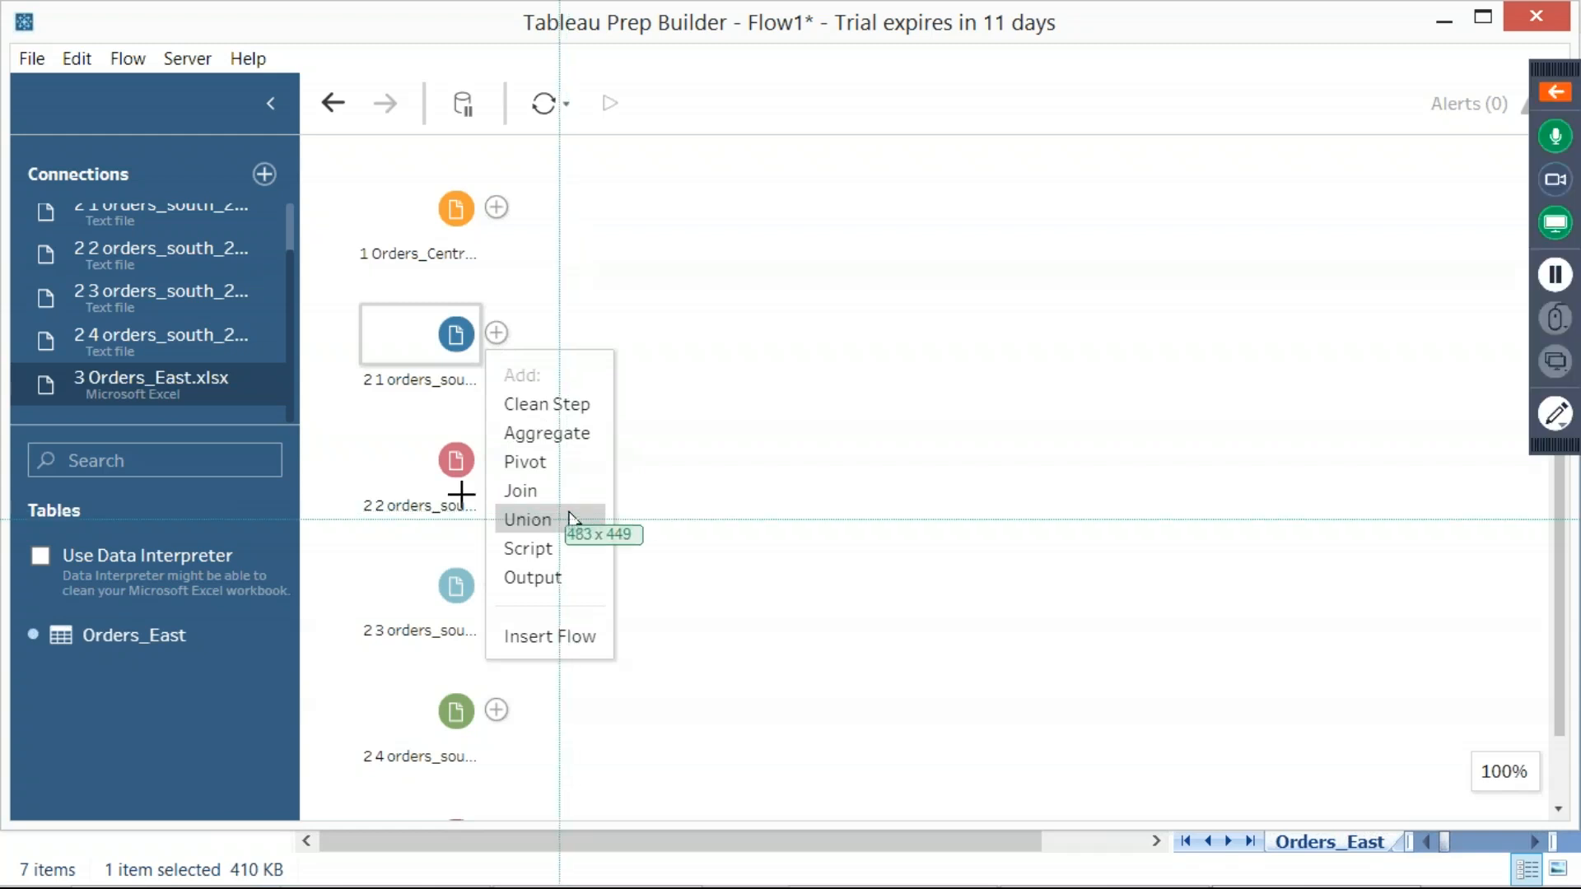
left_click_drag(0, 21, 785, 802)
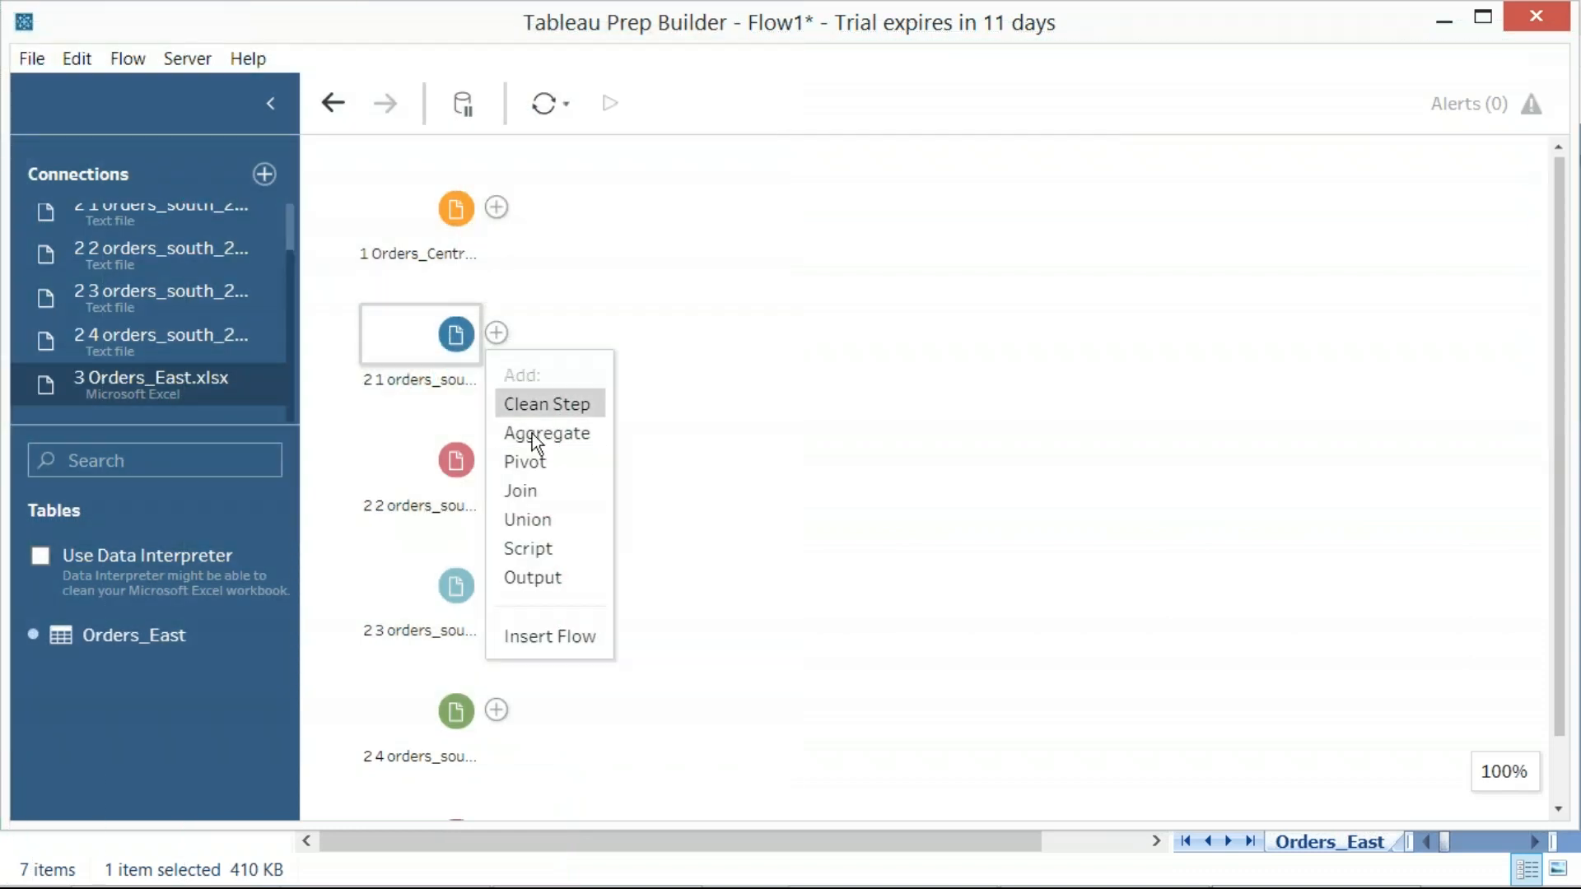
left_click(528, 518)
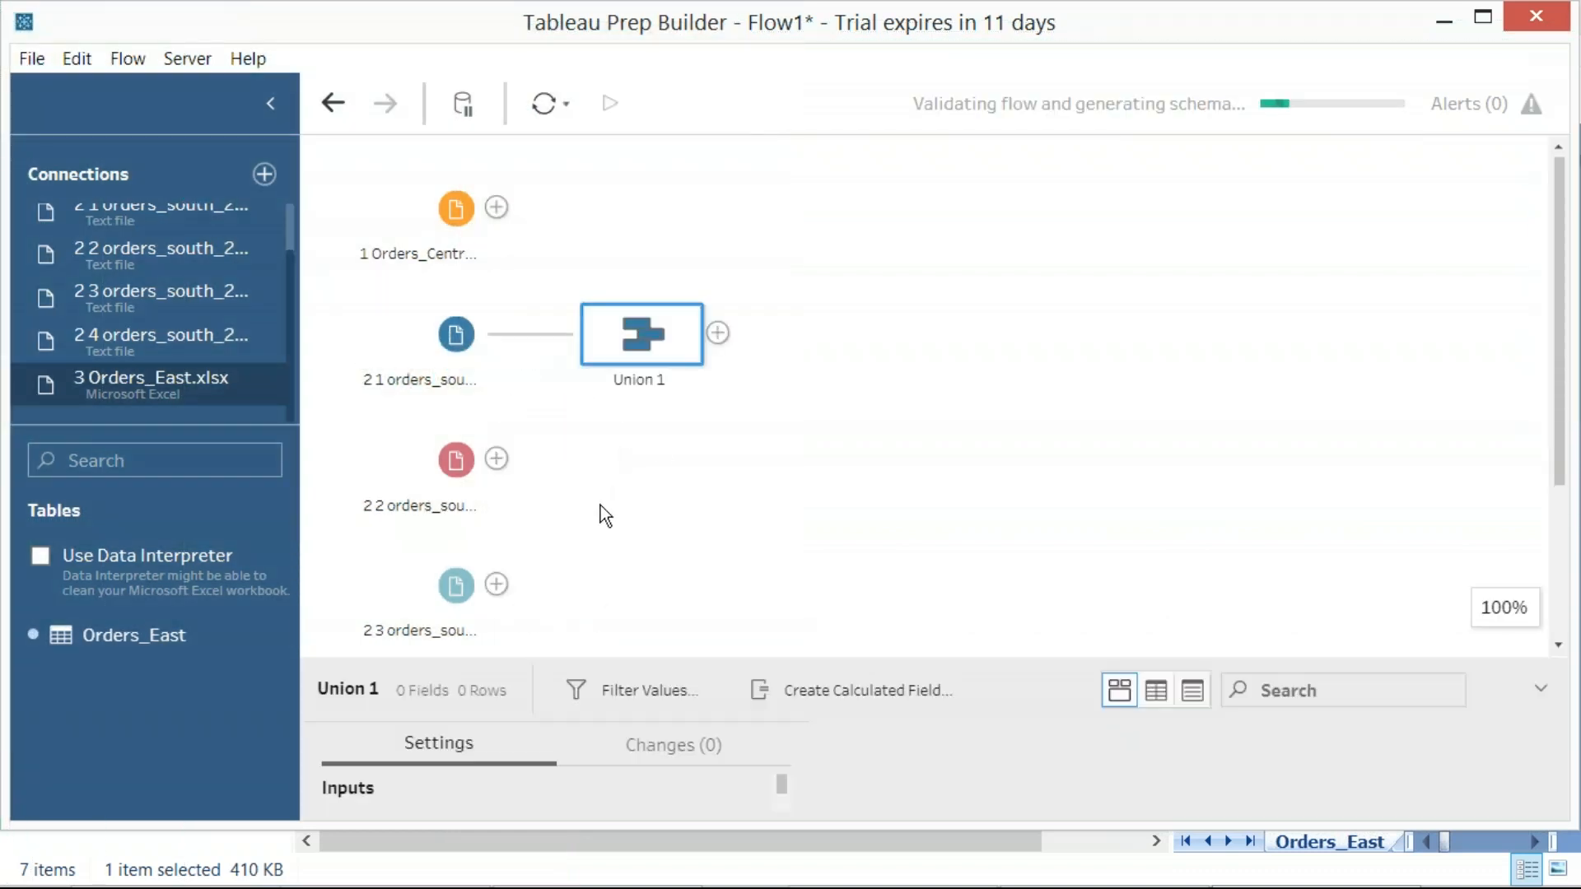
Add the 2016, 2017 and 2018 orders_south inputs to Union 1
left_click_drag(446, 476, 666, 349)
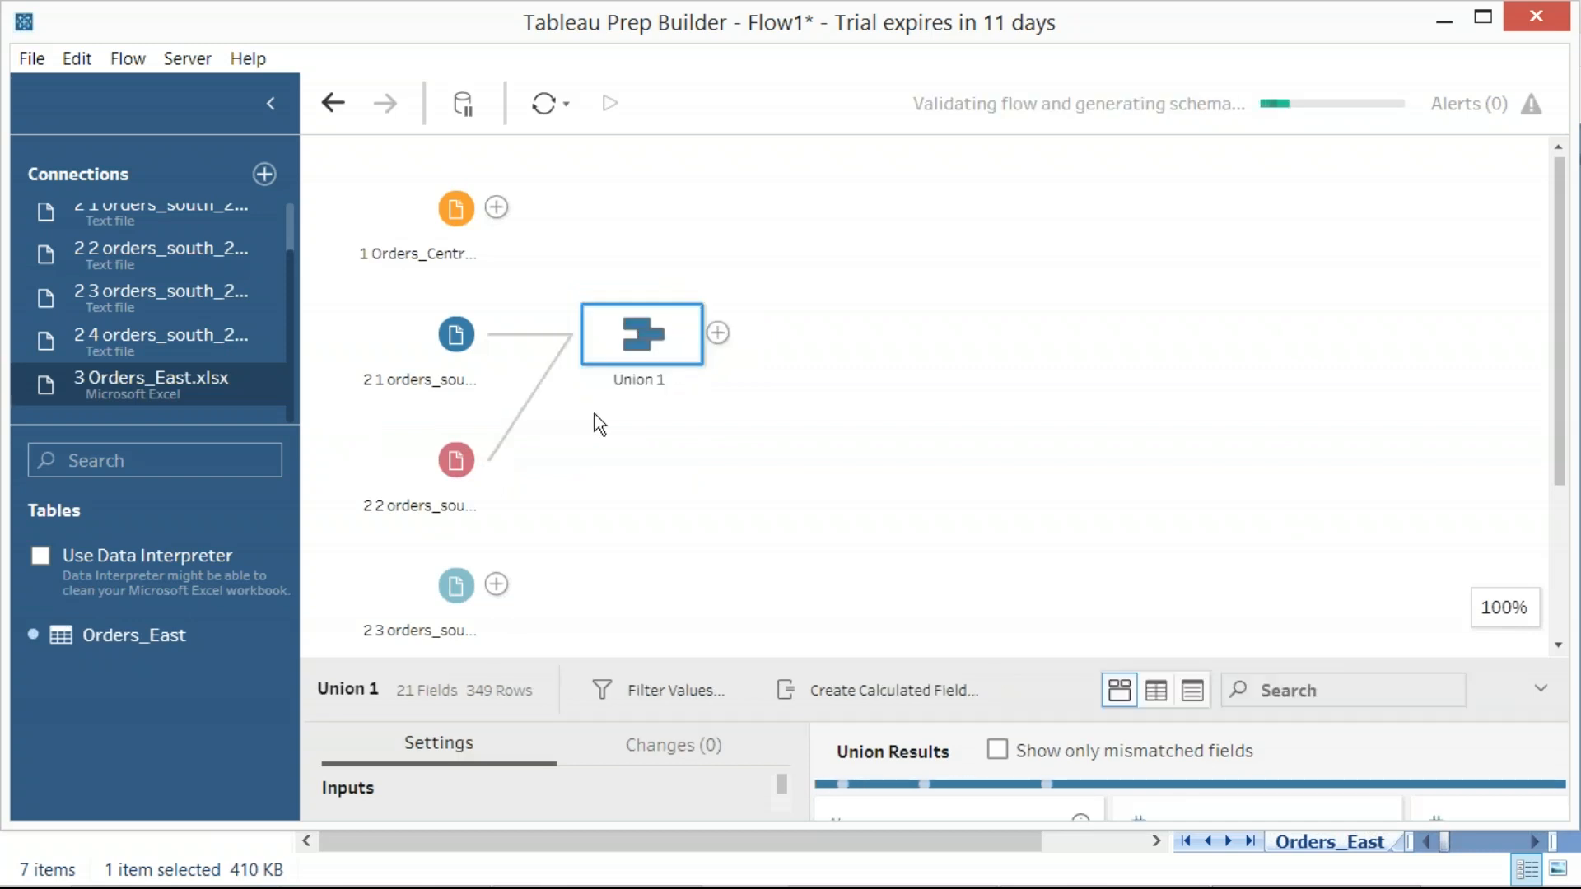
left_click_drag(456, 586, 669, 350)
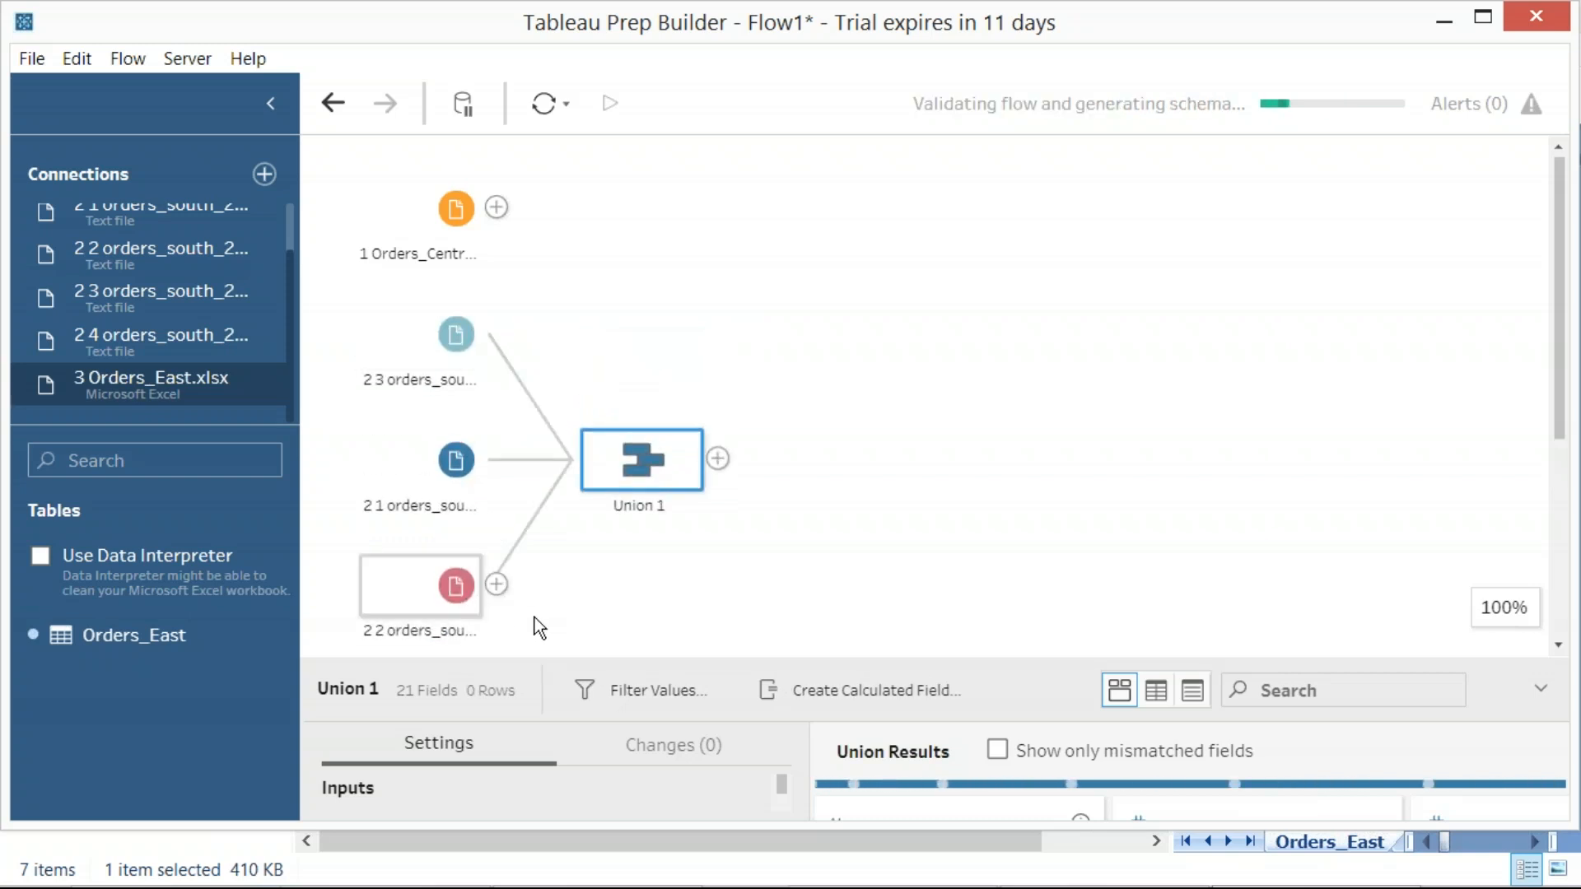
left_click(937, 464)
scroll(750, 511, "down", 3)
left_click_drag(458, 644, 666, 275)
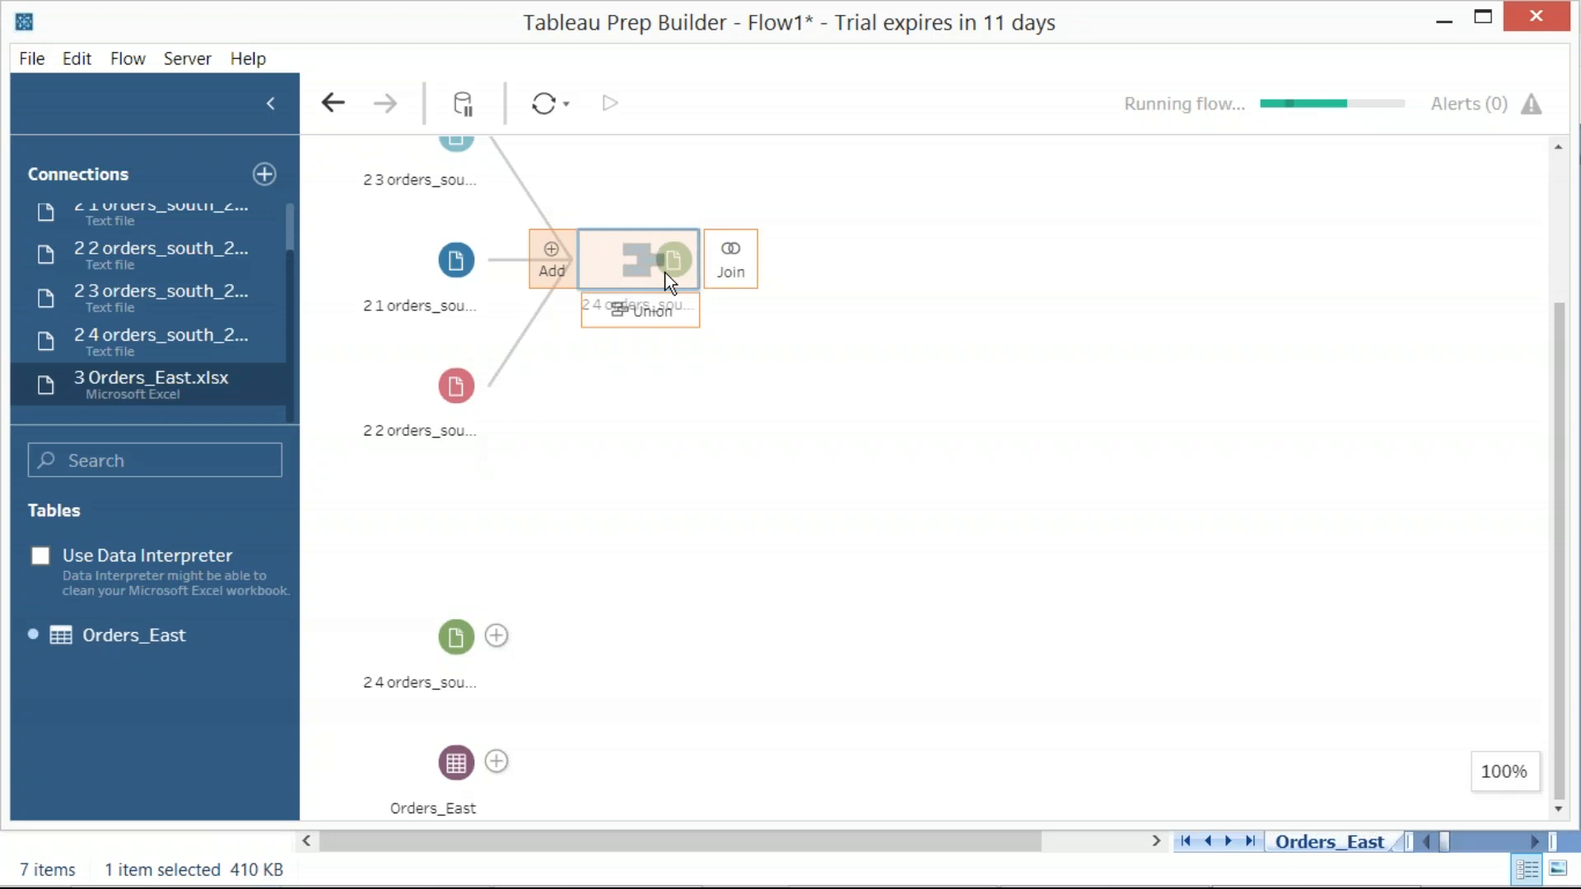
left_click_drag(646, 457, 639, 499)
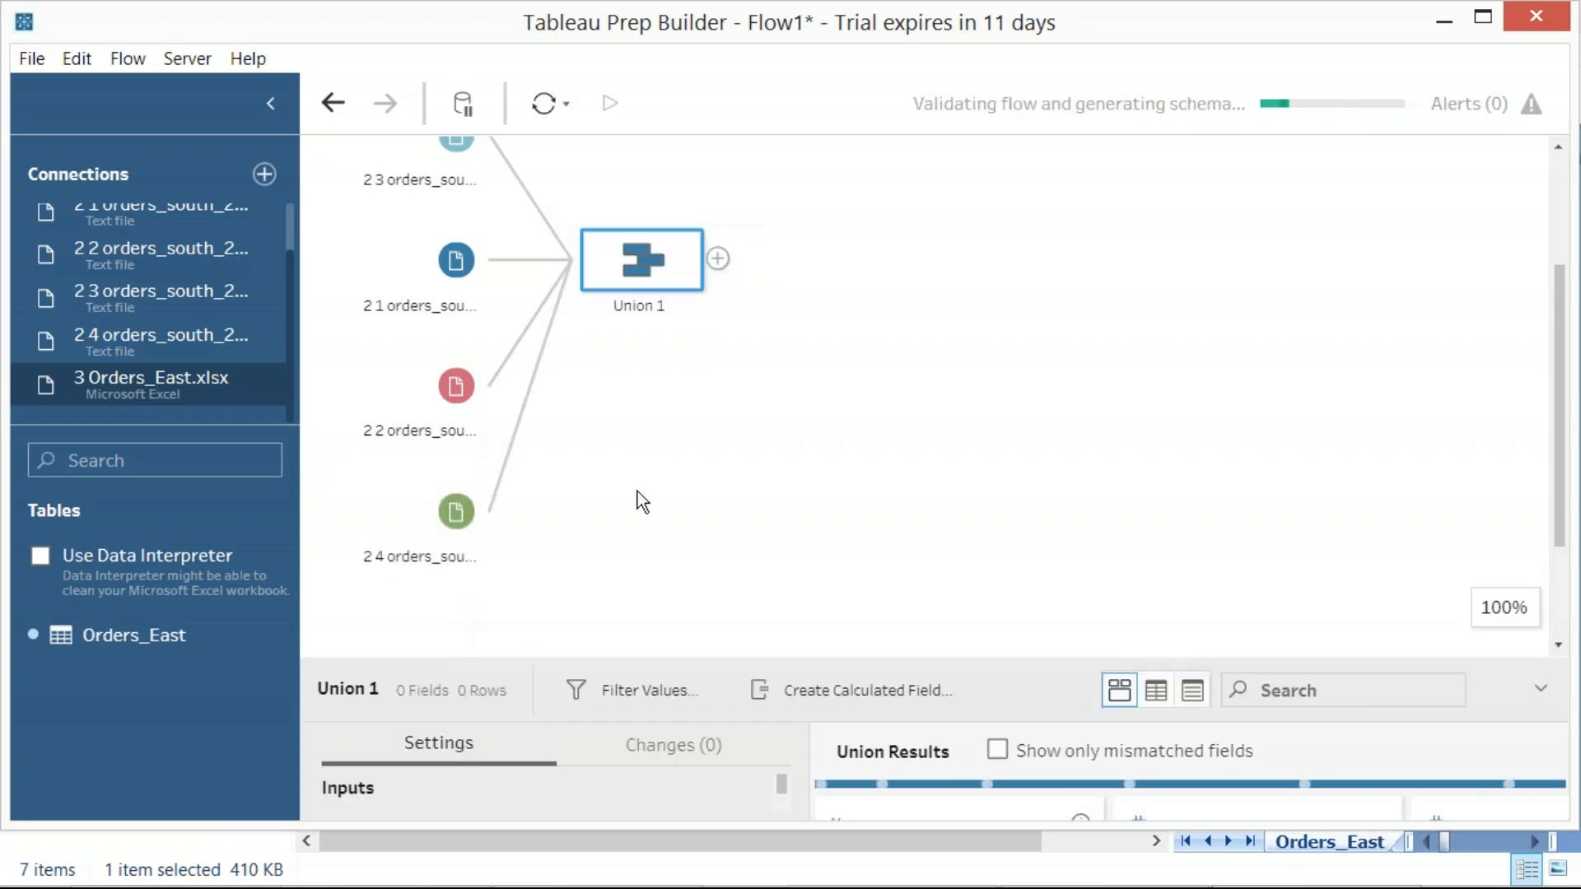
Move the Orders_East input up to sit directly below 2 4 orders_south_2018 in the flow
scroll(637, 492, "up", 3)
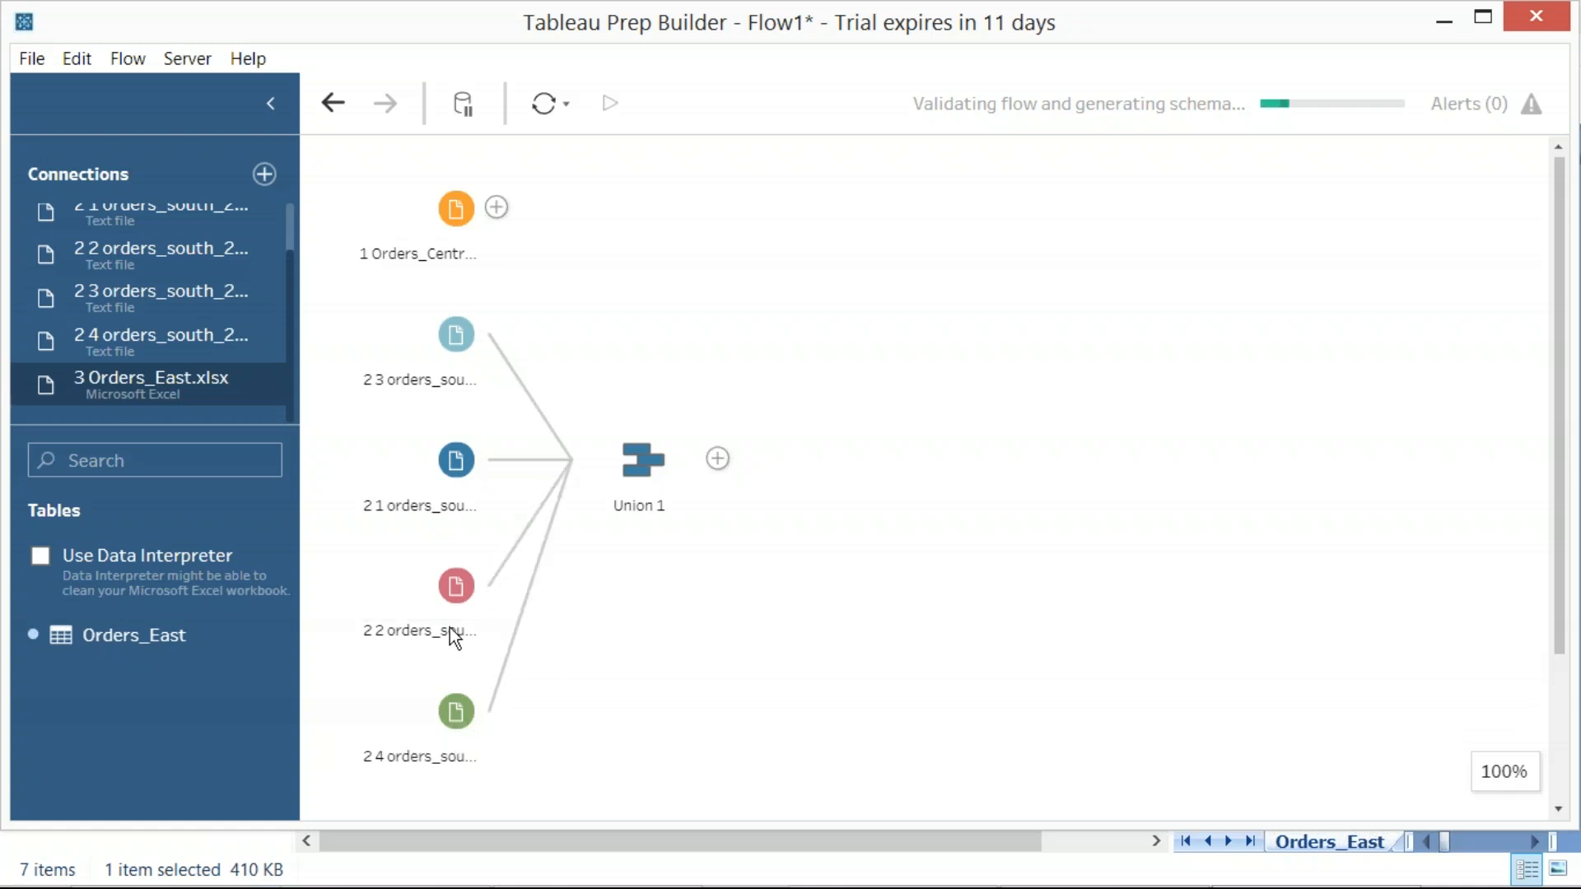
scroll(835, 560, "down", 3)
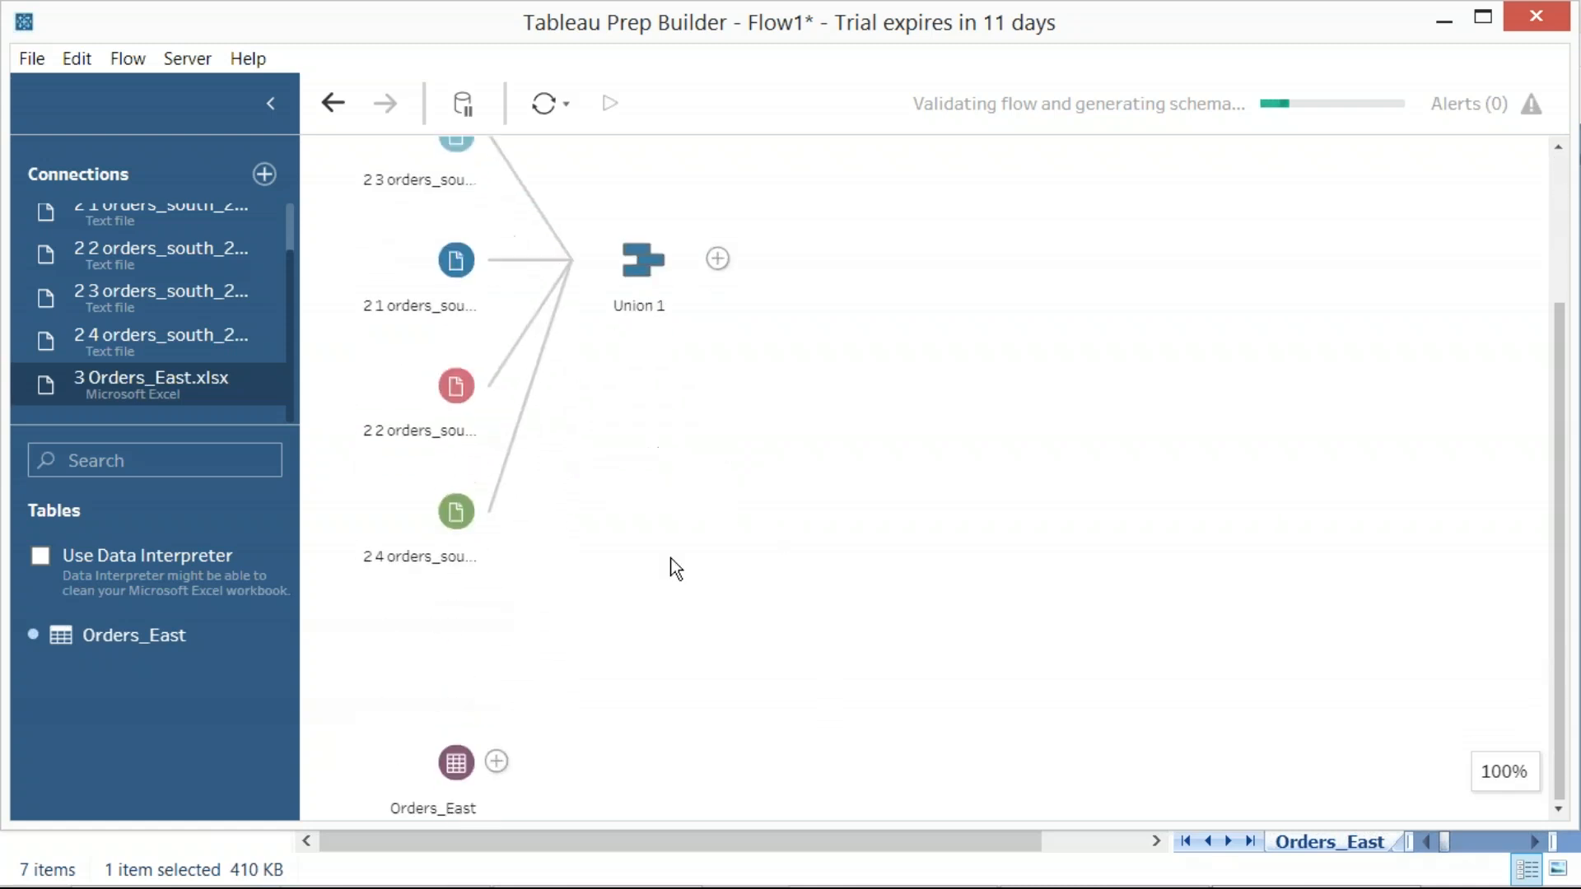
left_click_drag(469, 768, 478, 641)
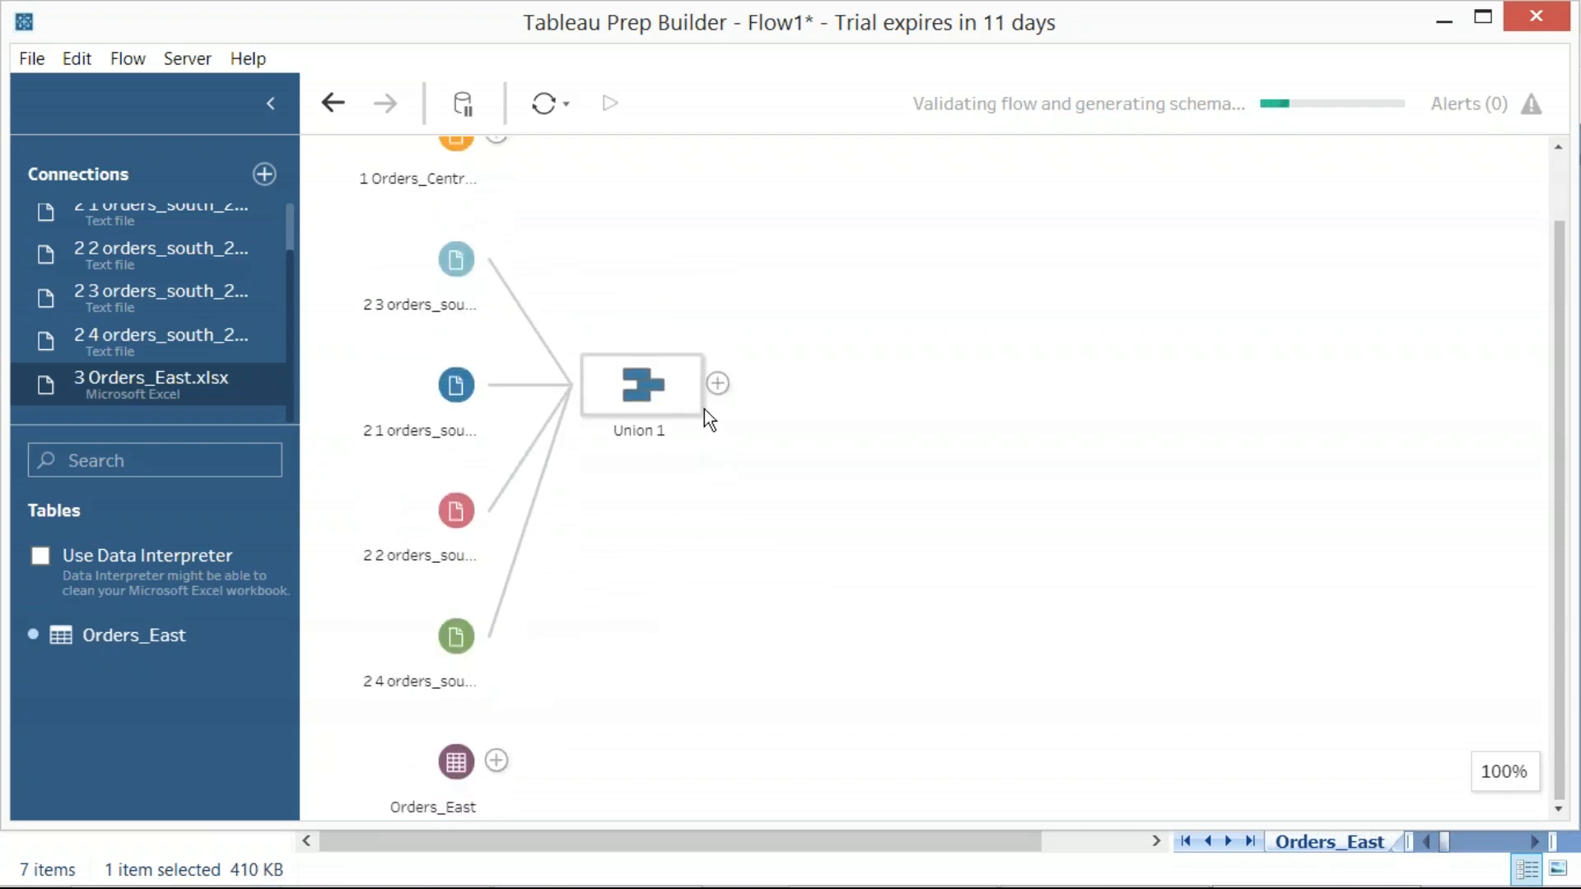
Select Union 1 and enlarge its details pane to examine the union's inputs and resulting fields
left_click(676, 391)
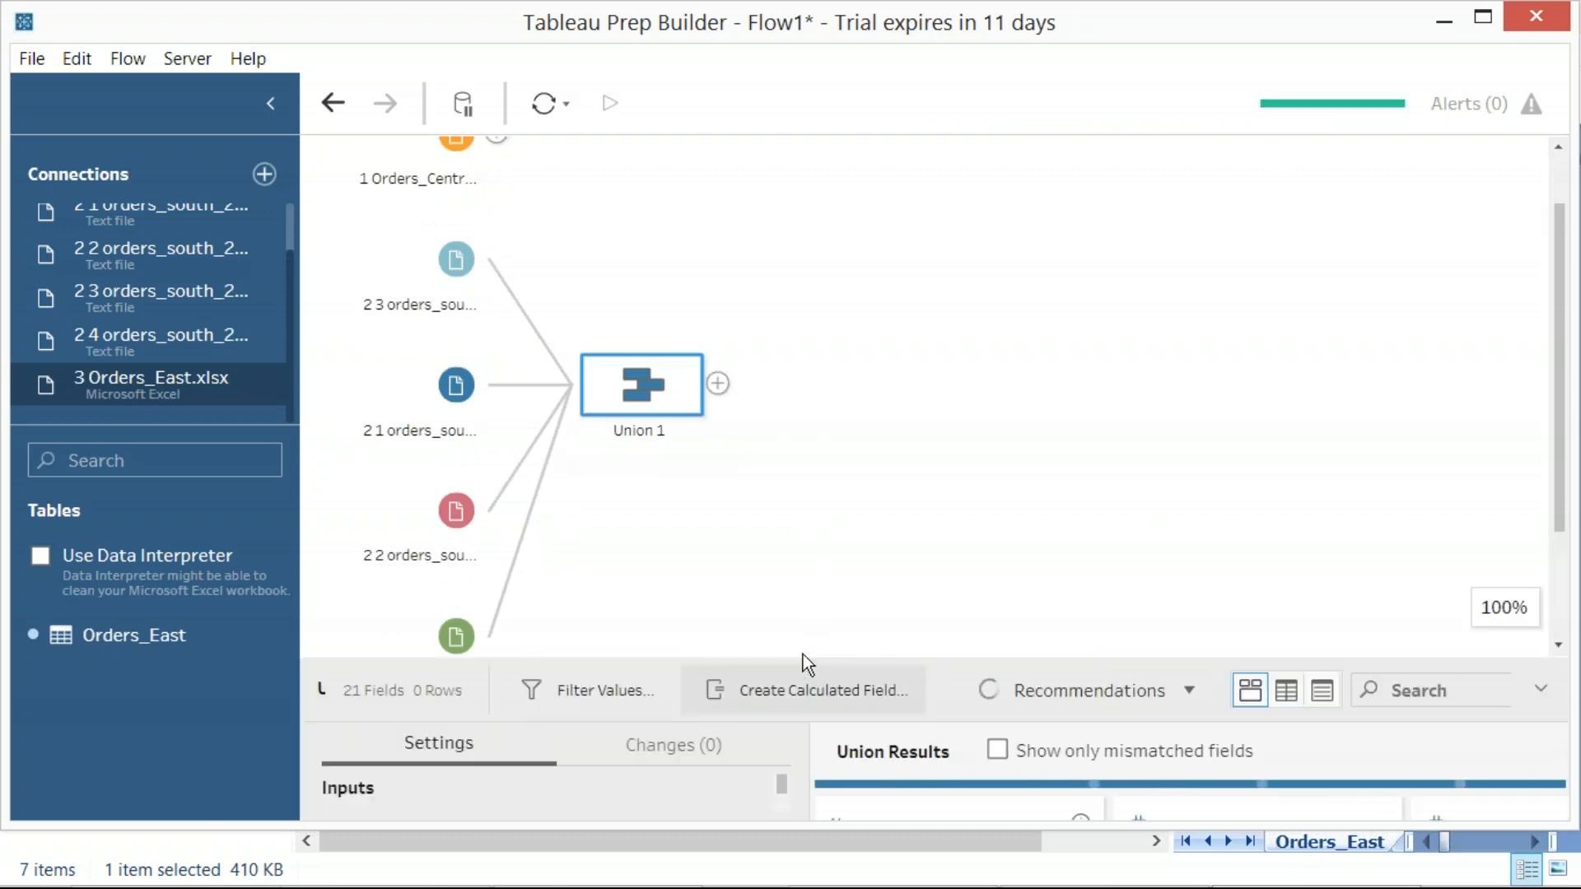
left_click_drag(803, 659, 795, 413)
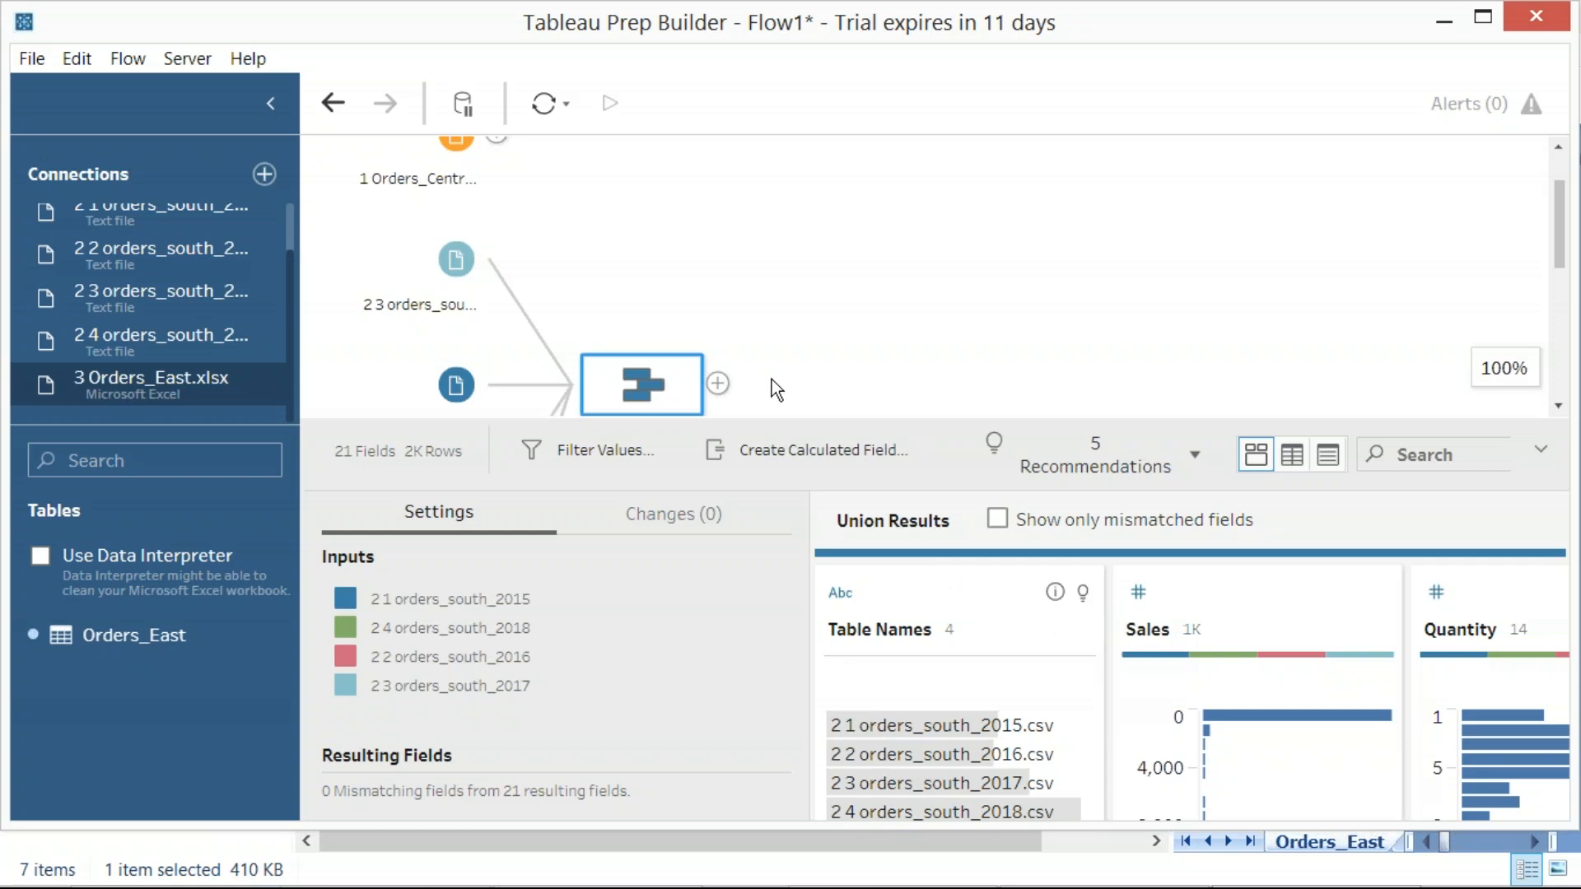
left_click_drag(783, 426, 787, 444)
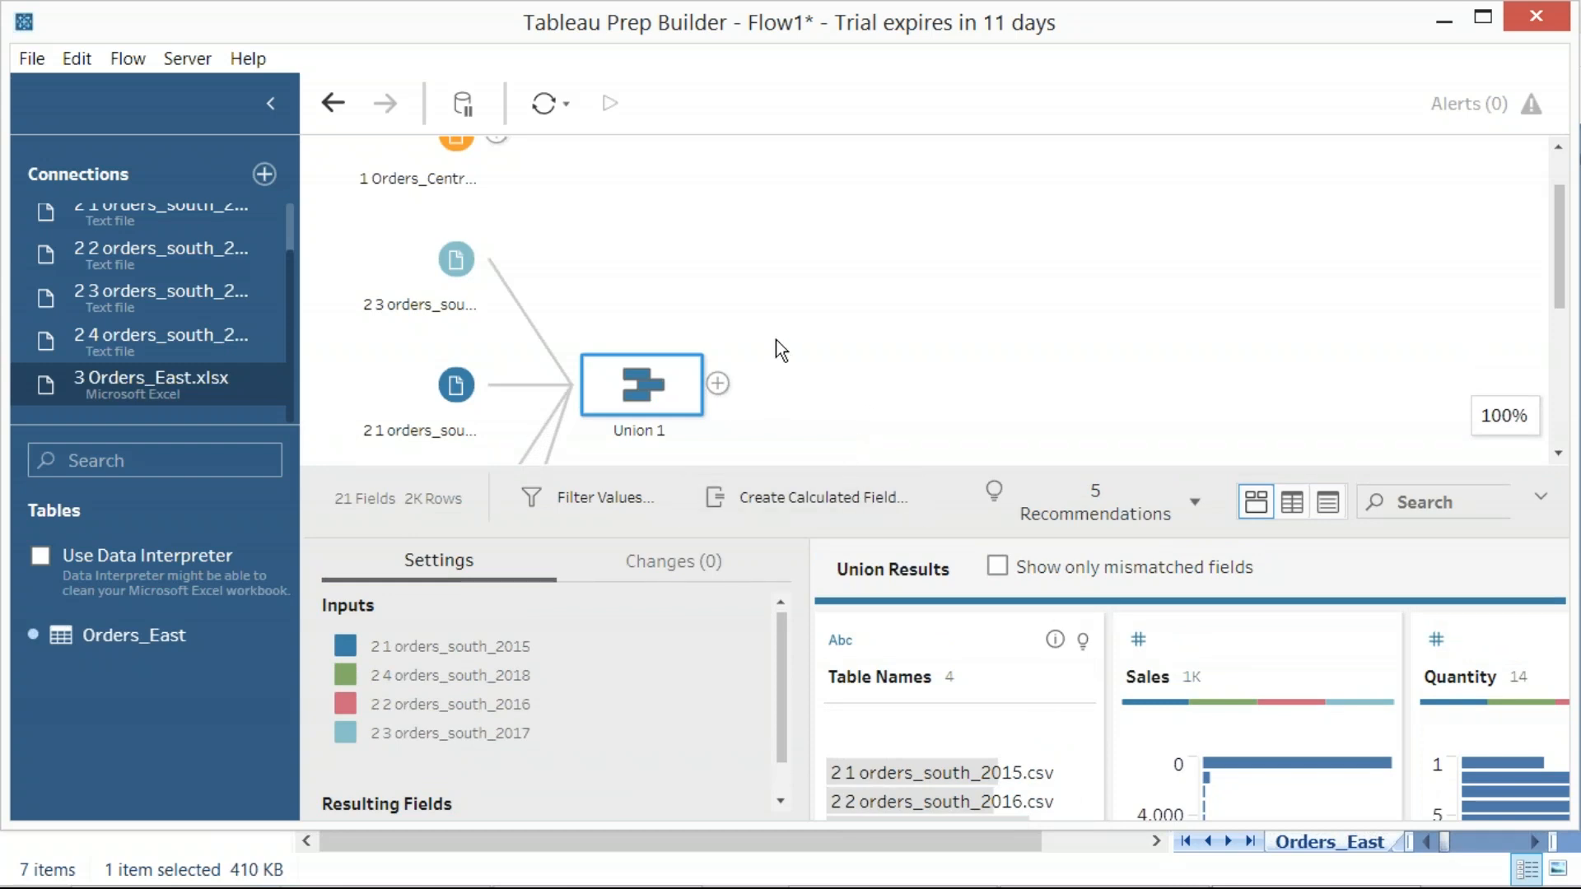
Add a Clean Step after Union 1 and capture a region screenshot of the extended flow
right_click(719, 394)
key("Escape")
left_click(718, 385)
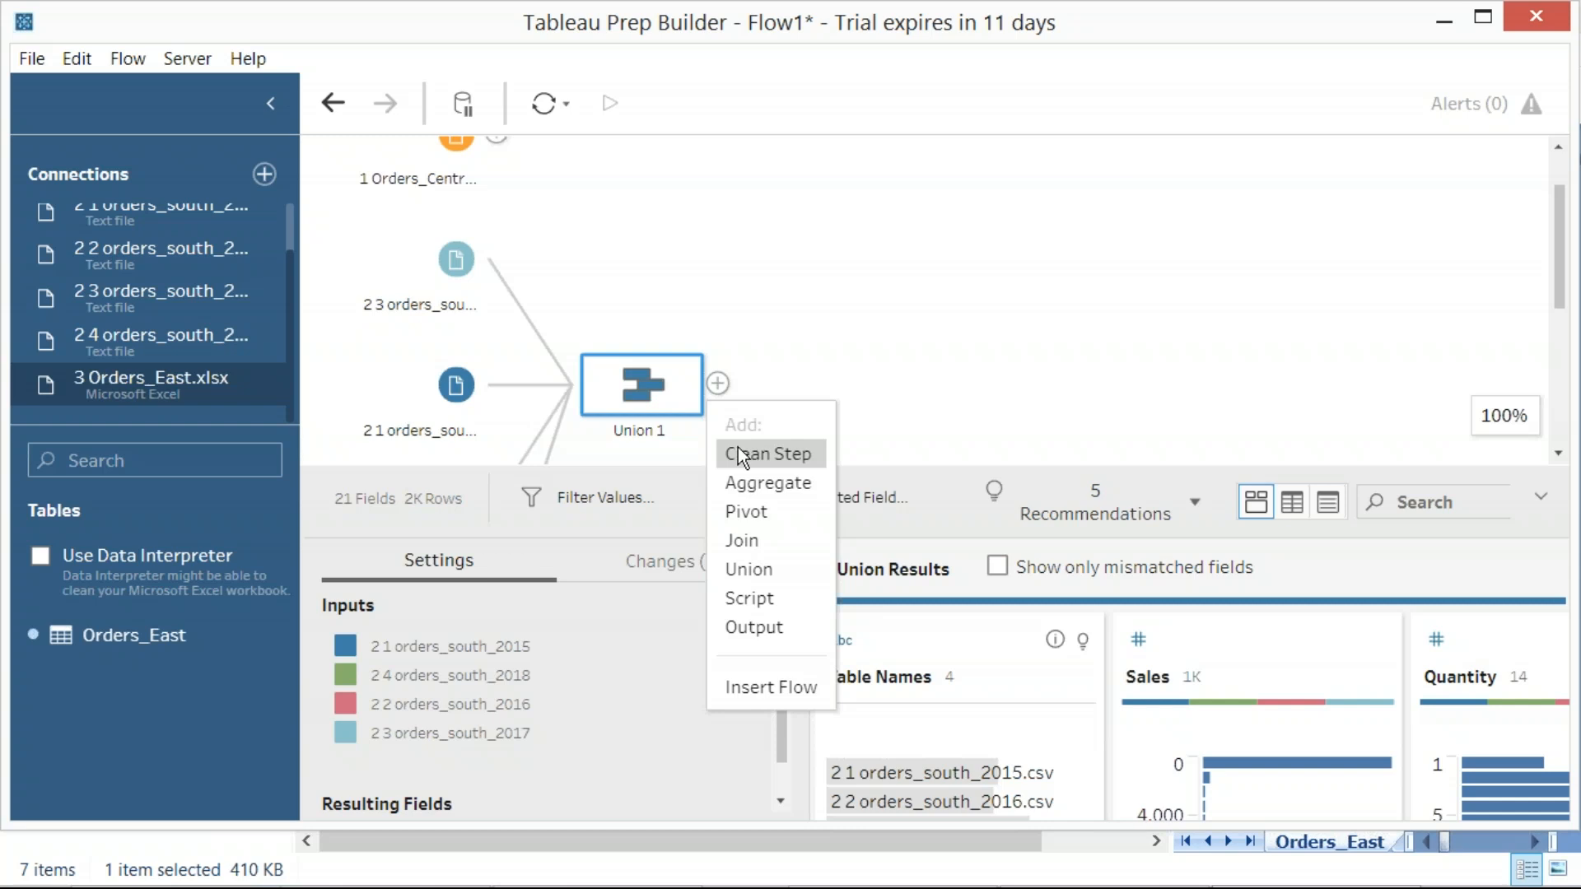
left_click(739, 451)
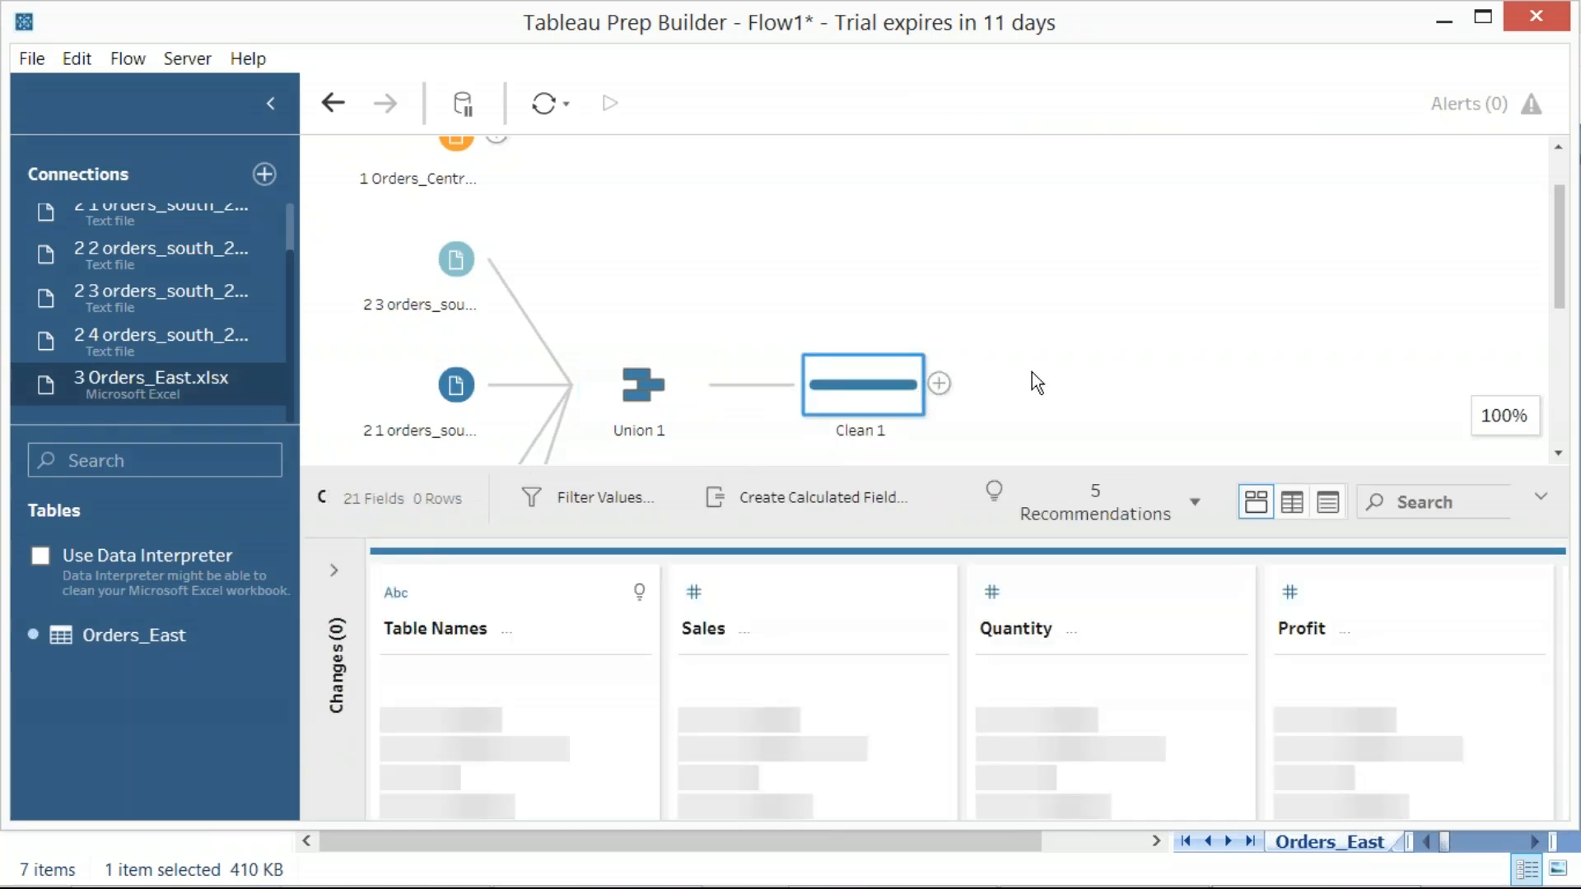
key("Print")
mouse_move(3, 46)
left_mouse_down()
mouse_move(871, 516)
mouse_move(1290, 793)
left_mouse_up()
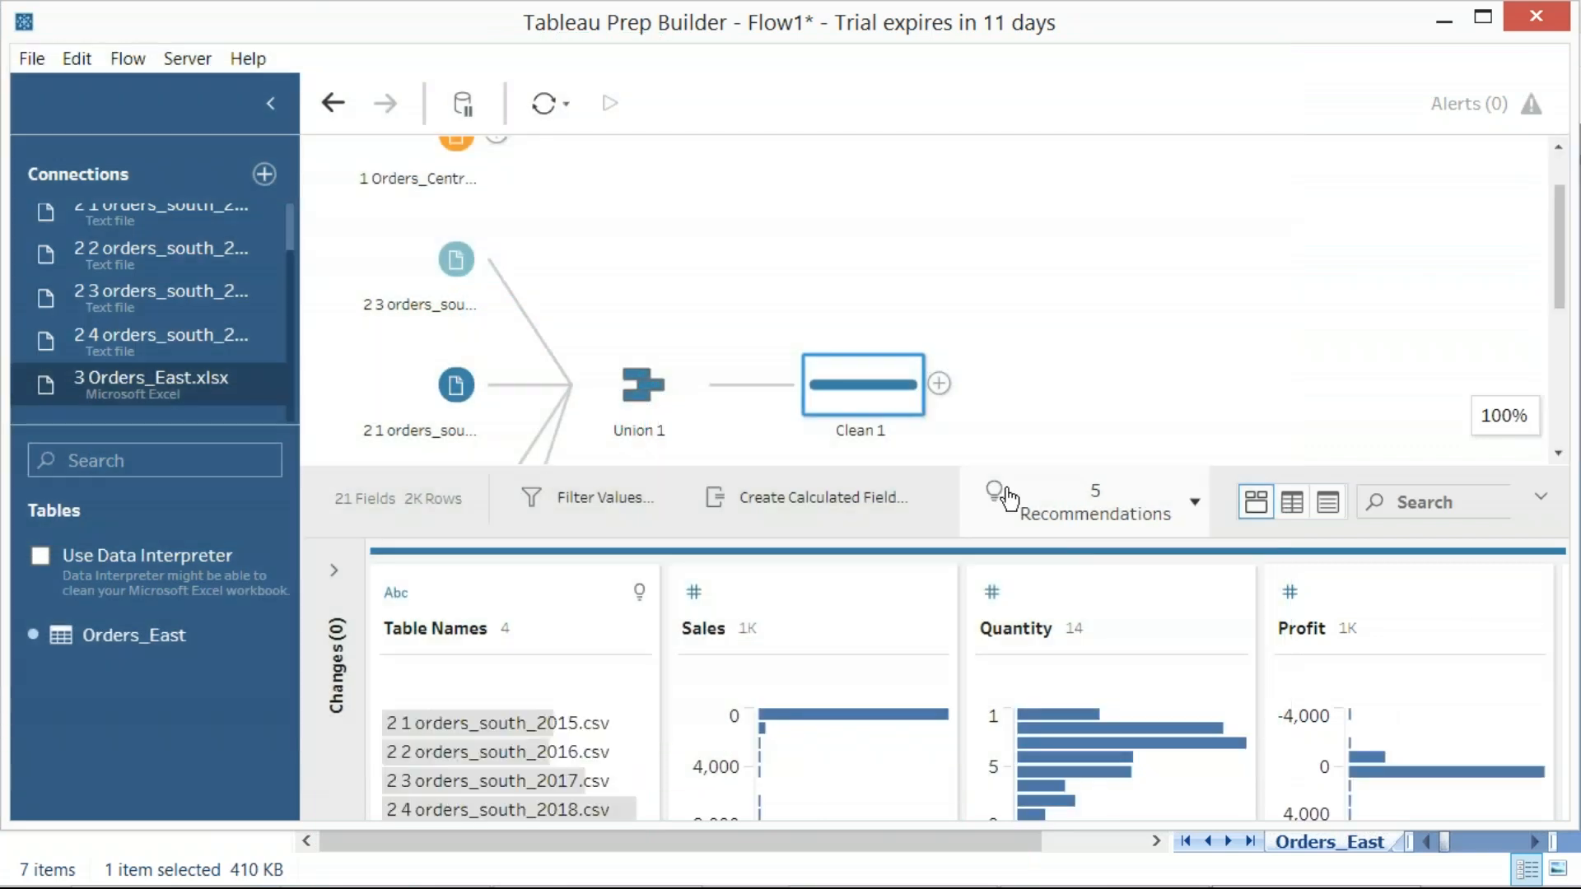
Create a calculated field named Region with the formula "South" in Clean 1, capturing region screenshots before opening and before applying it
key("Print")
left_click_drag(97, 48, 1154, 731)
left_click(797, 500)
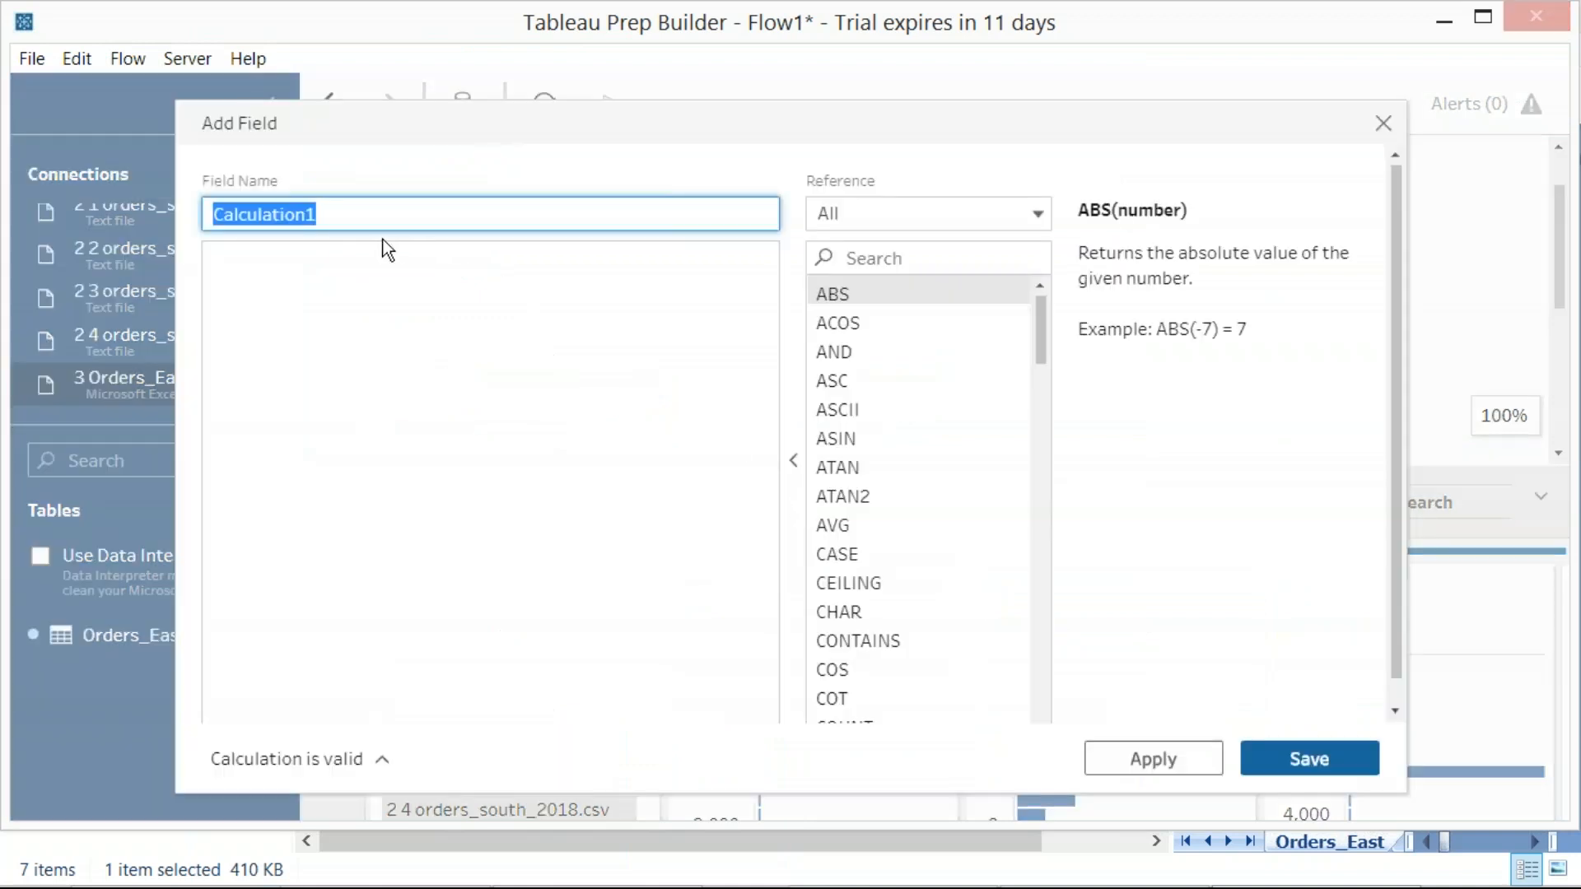
type("Region")
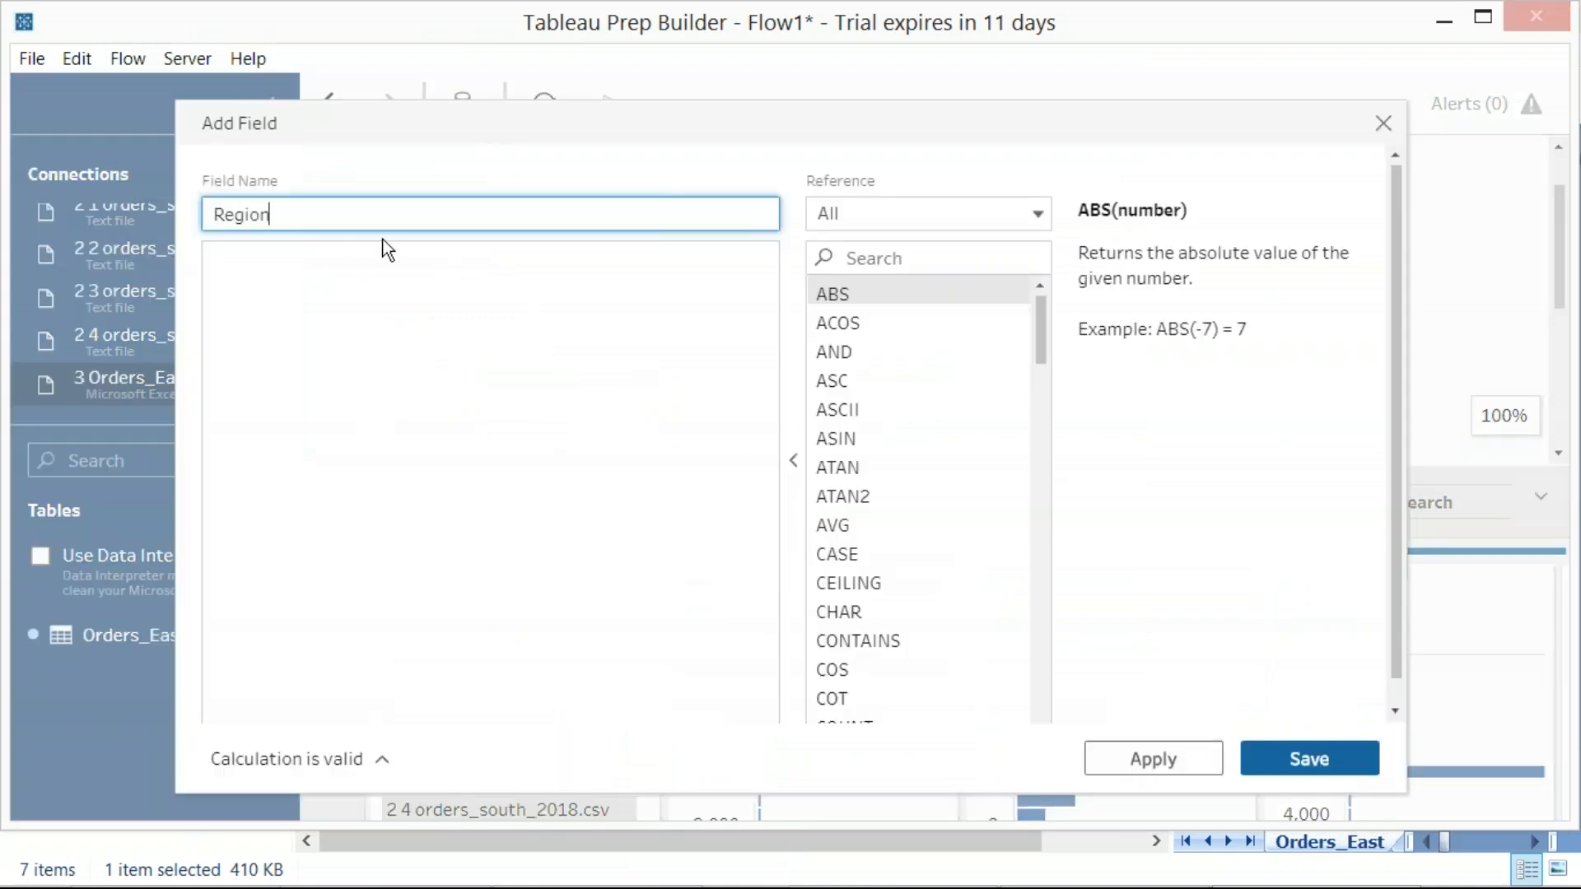
left_click(364, 277)
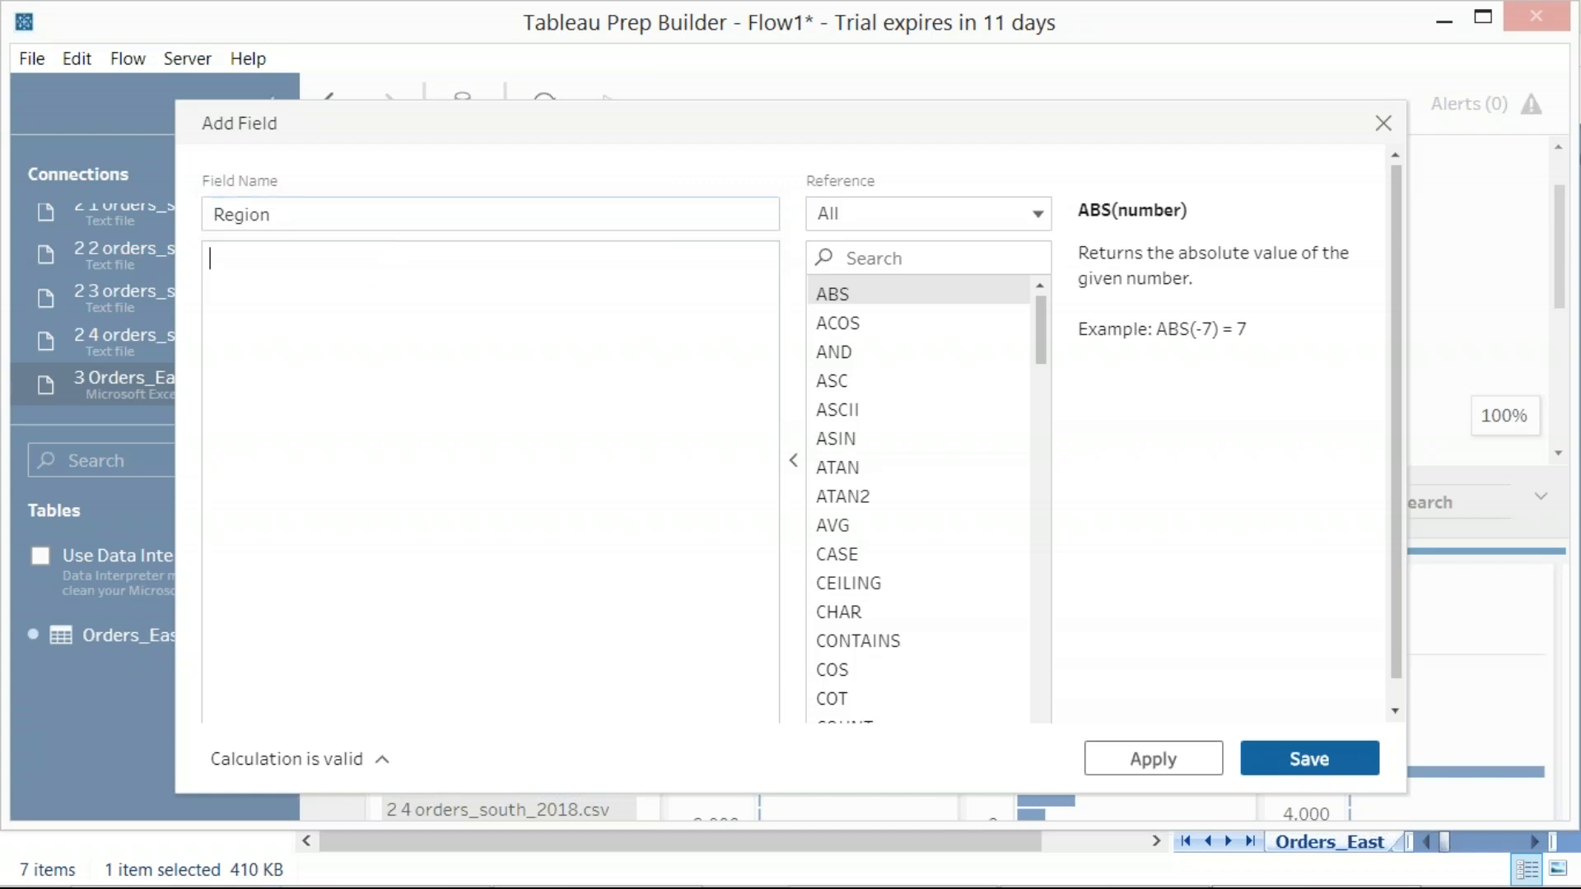
type("\"South\"")
key("Print")
left_click_drag(138, 70, 501, 381)
left_click(1146, 752)
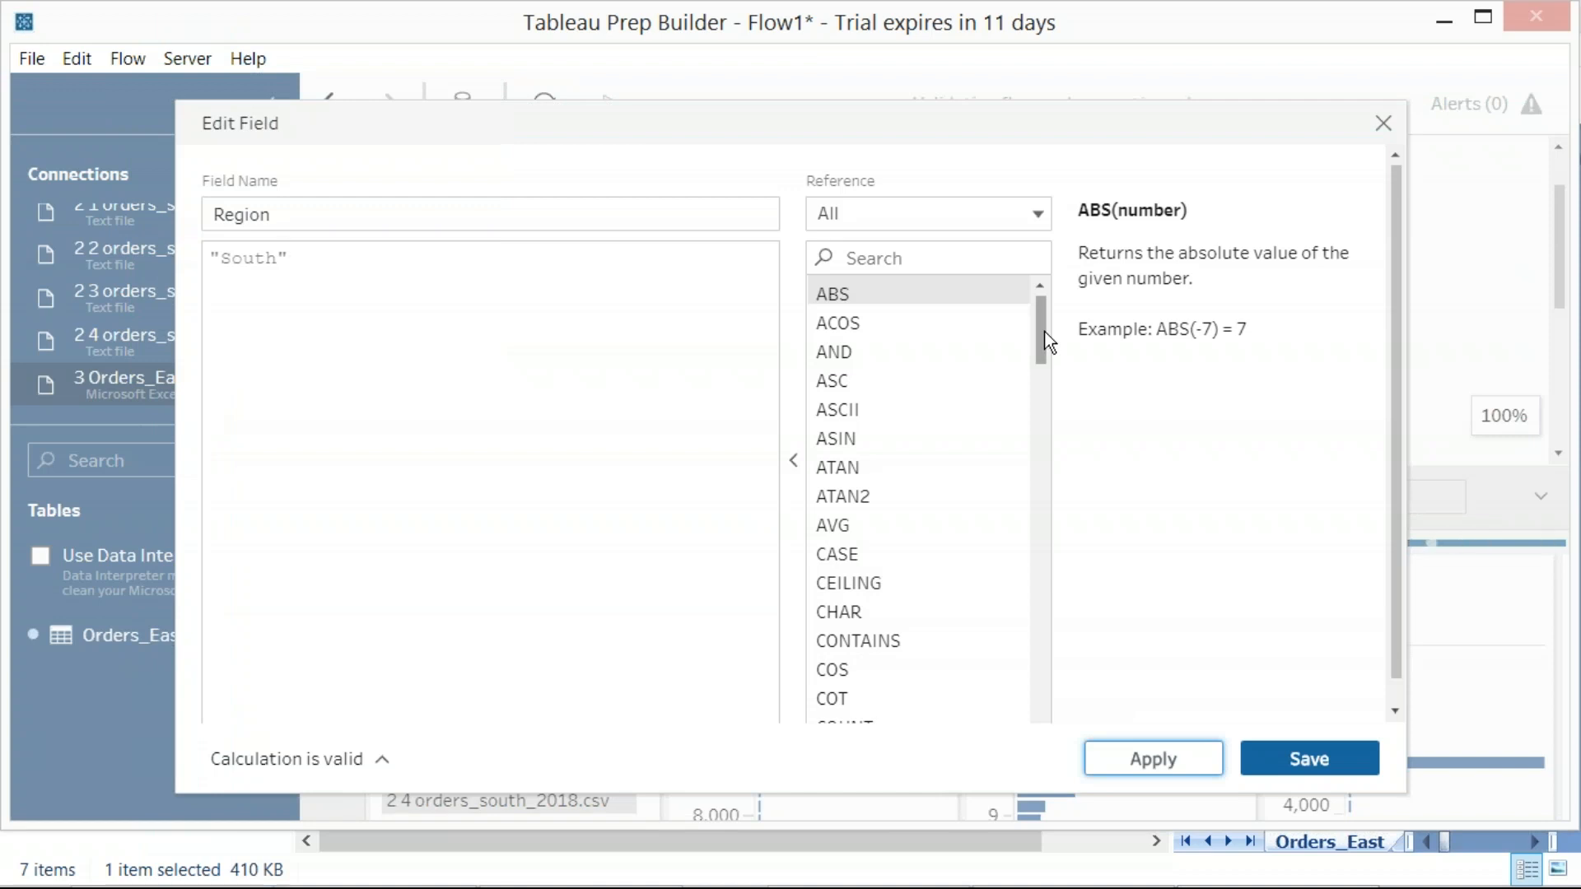
left_click(1275, 761)
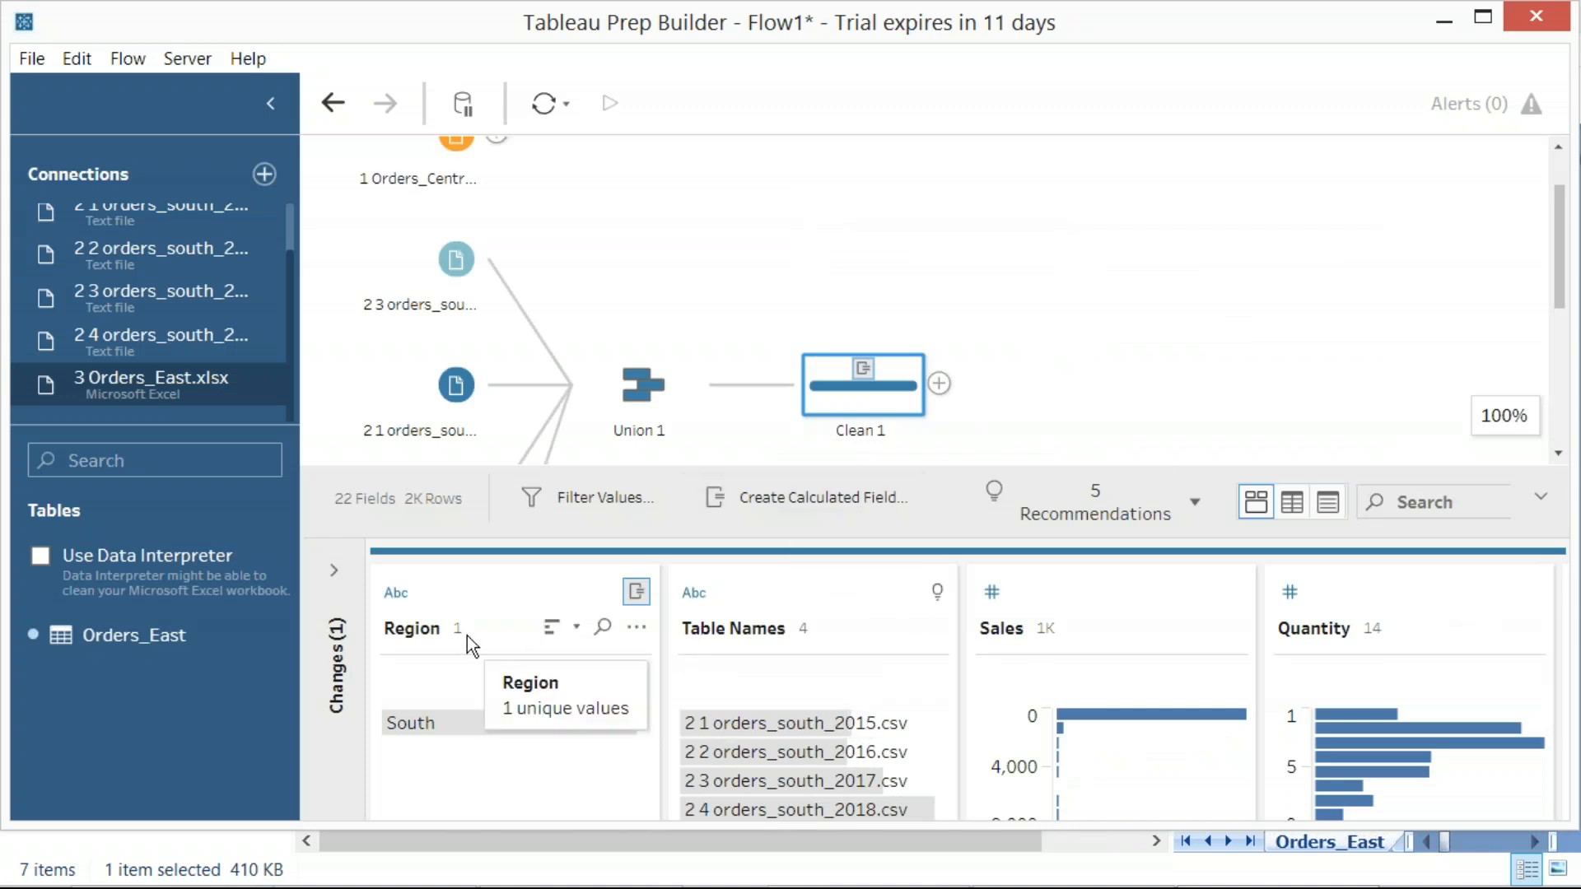
Capture region screenshots of the new Region field and Clean 1's list of changes, and view the step's recommendations
key("Print")
left_click_drag(1, 35, 953, 753)
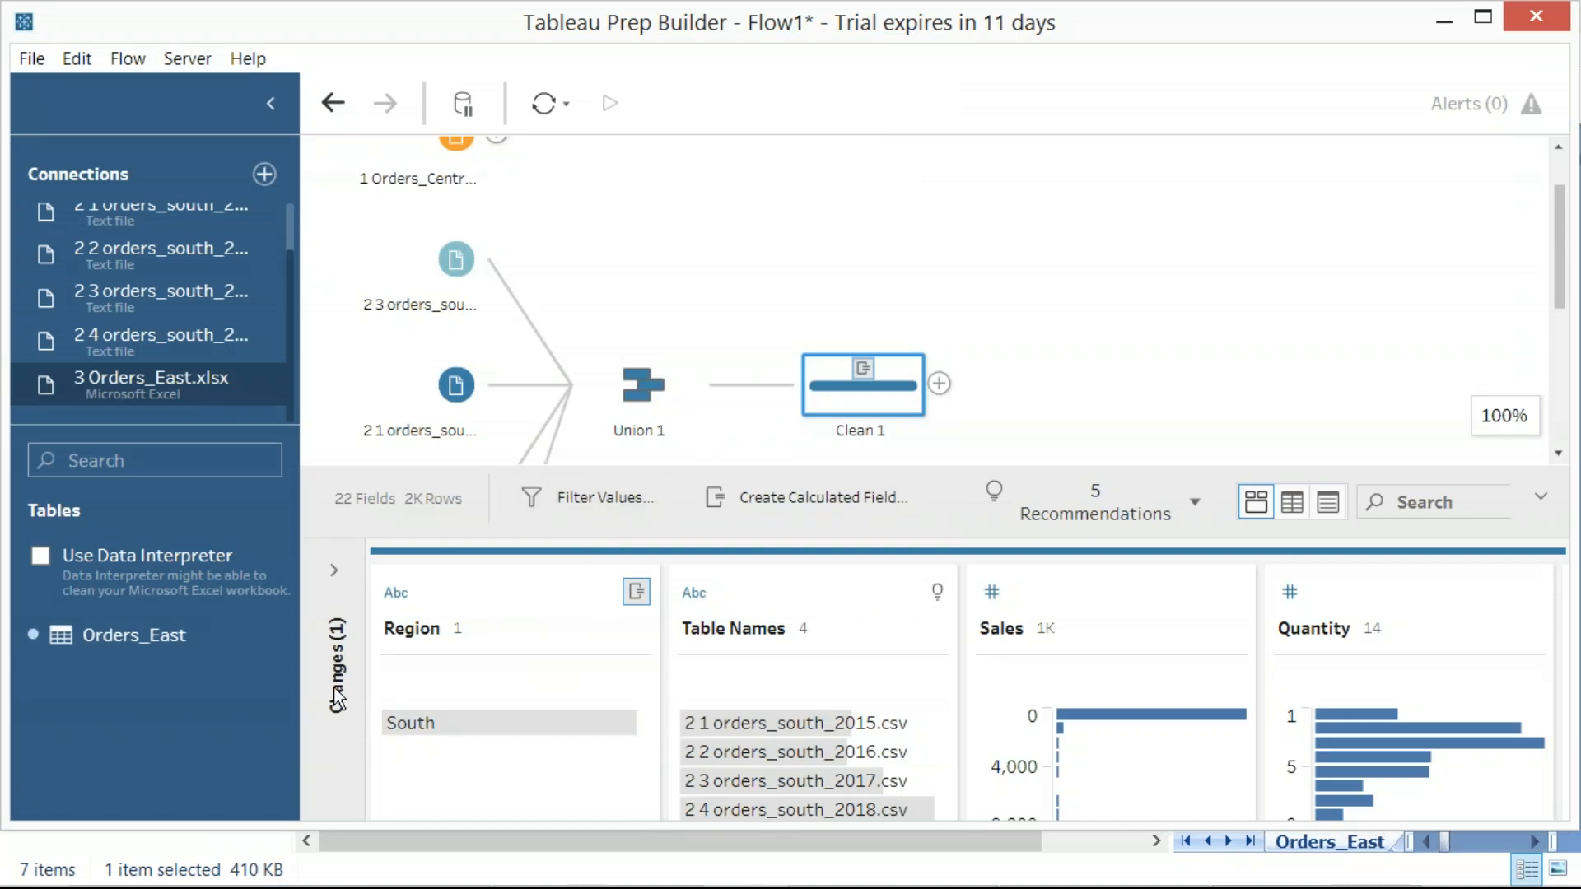
left_click(335, 568)
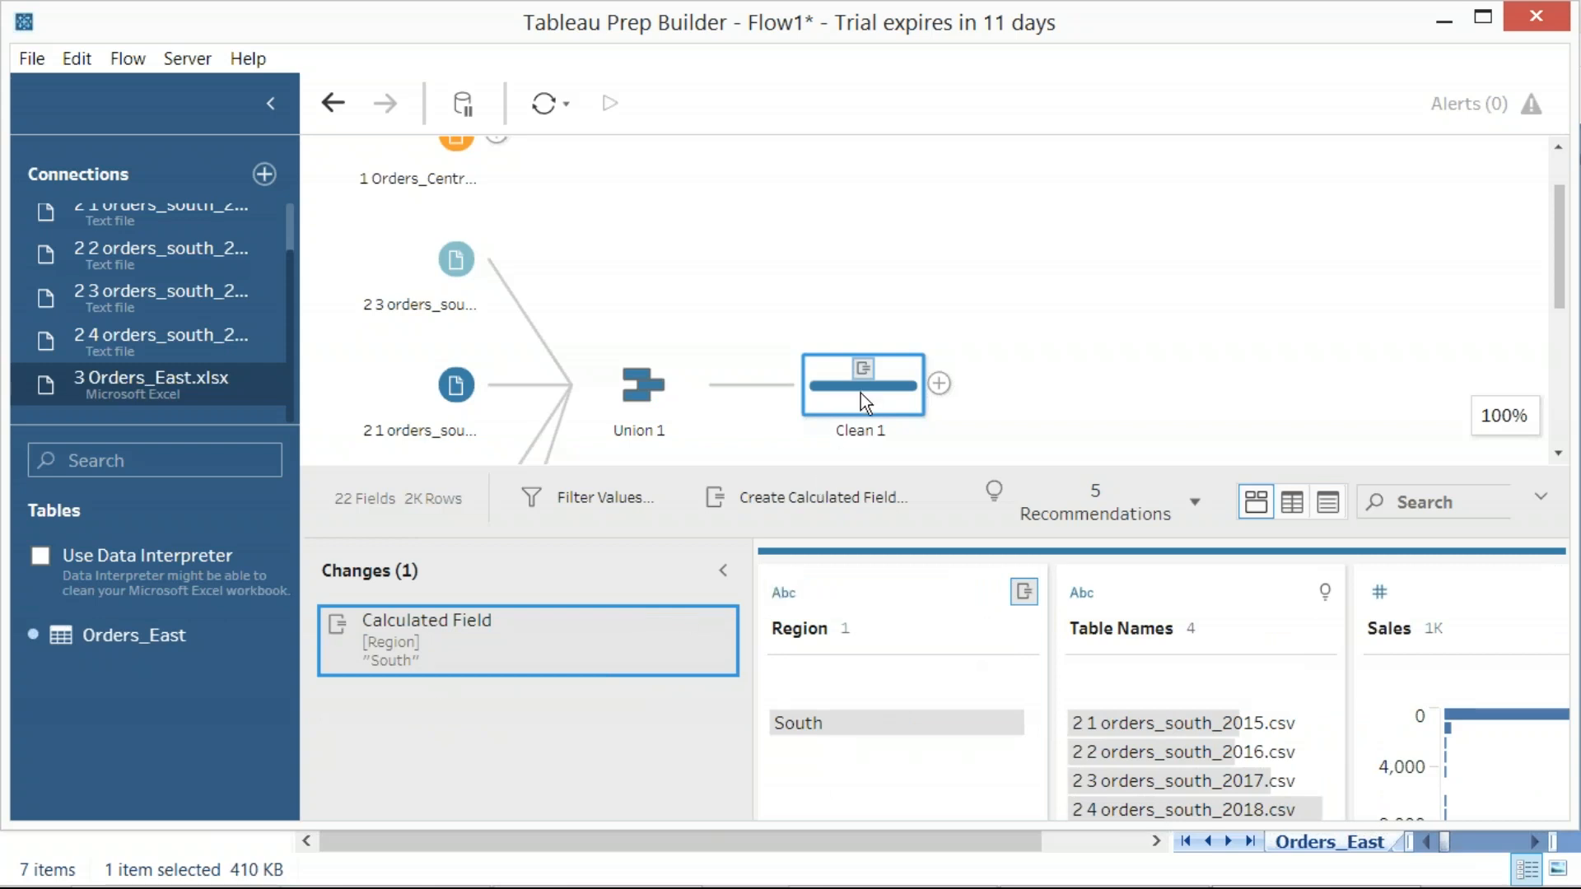
left_click(940, 384)
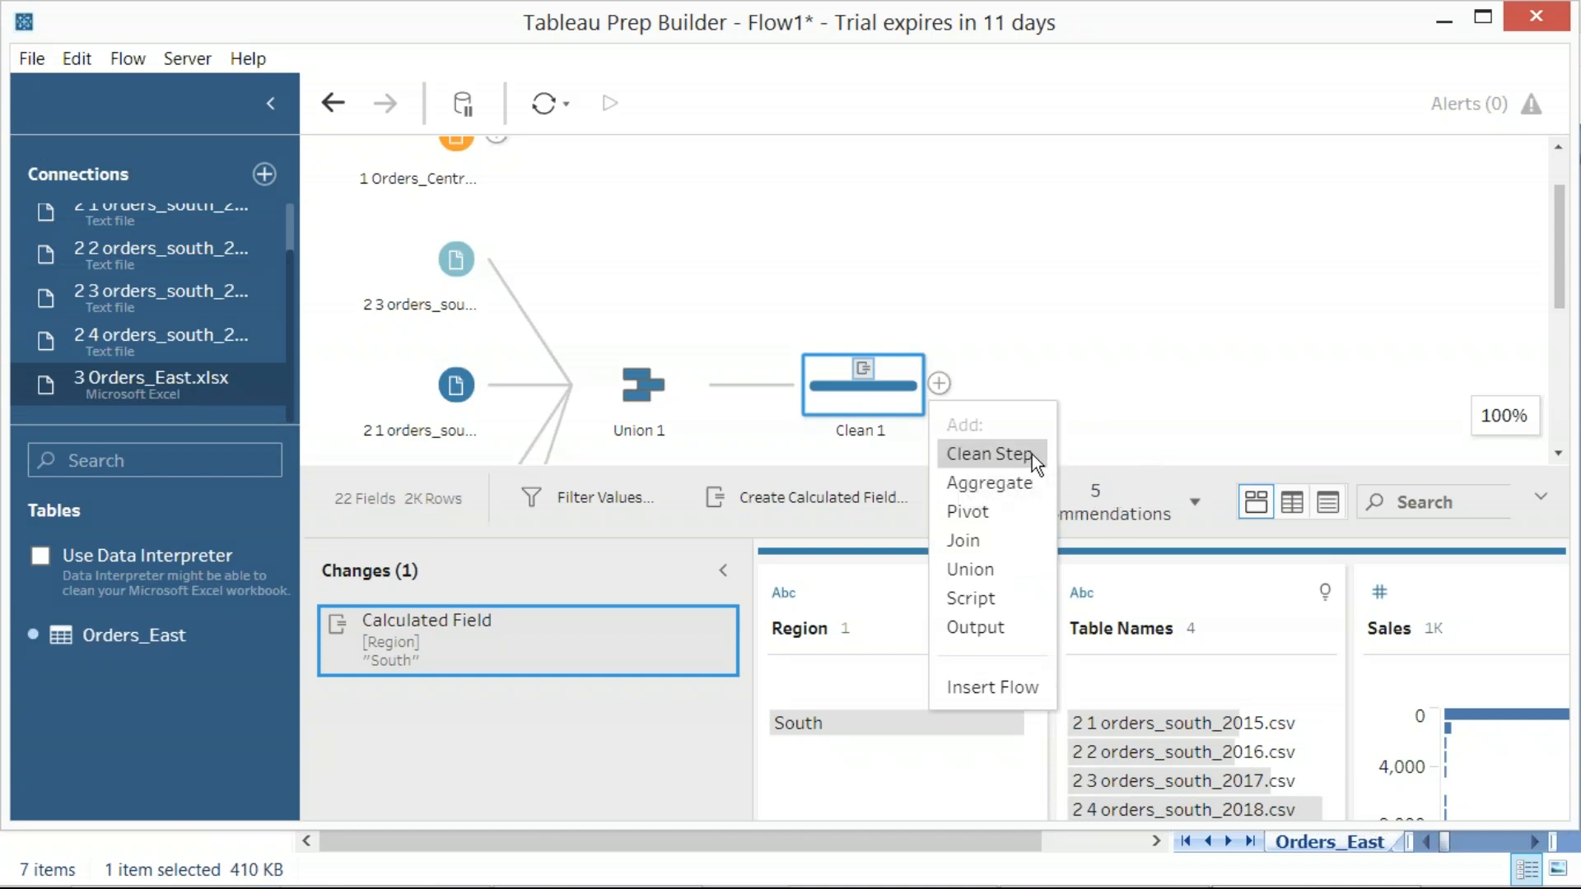
left_click(1036, 309)
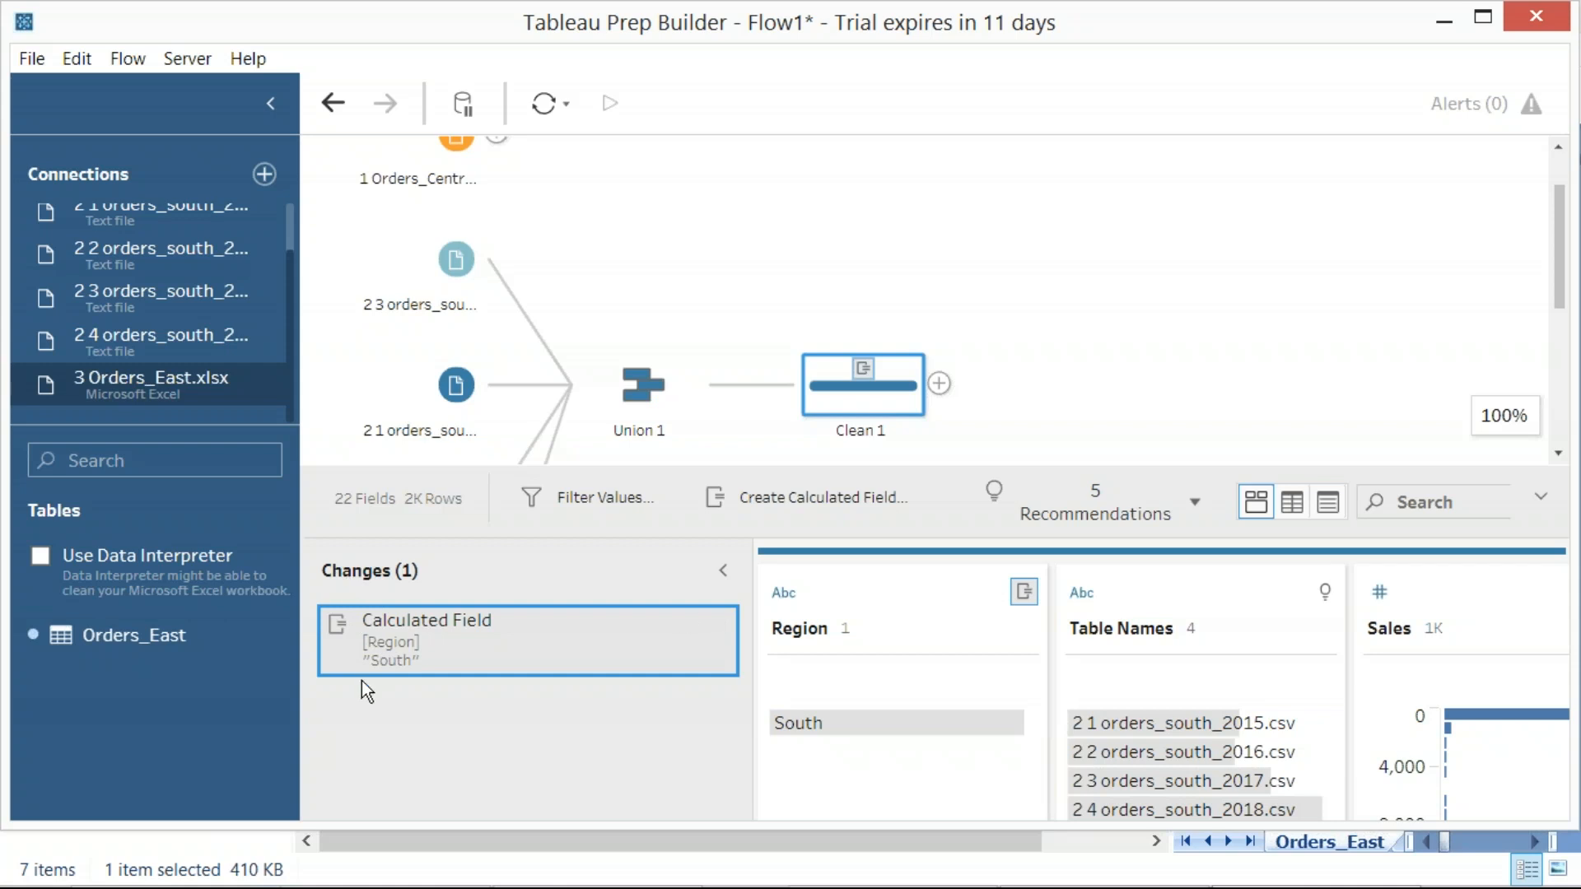
key("Print")
left_click_drag(1, 41, 1081, 790)
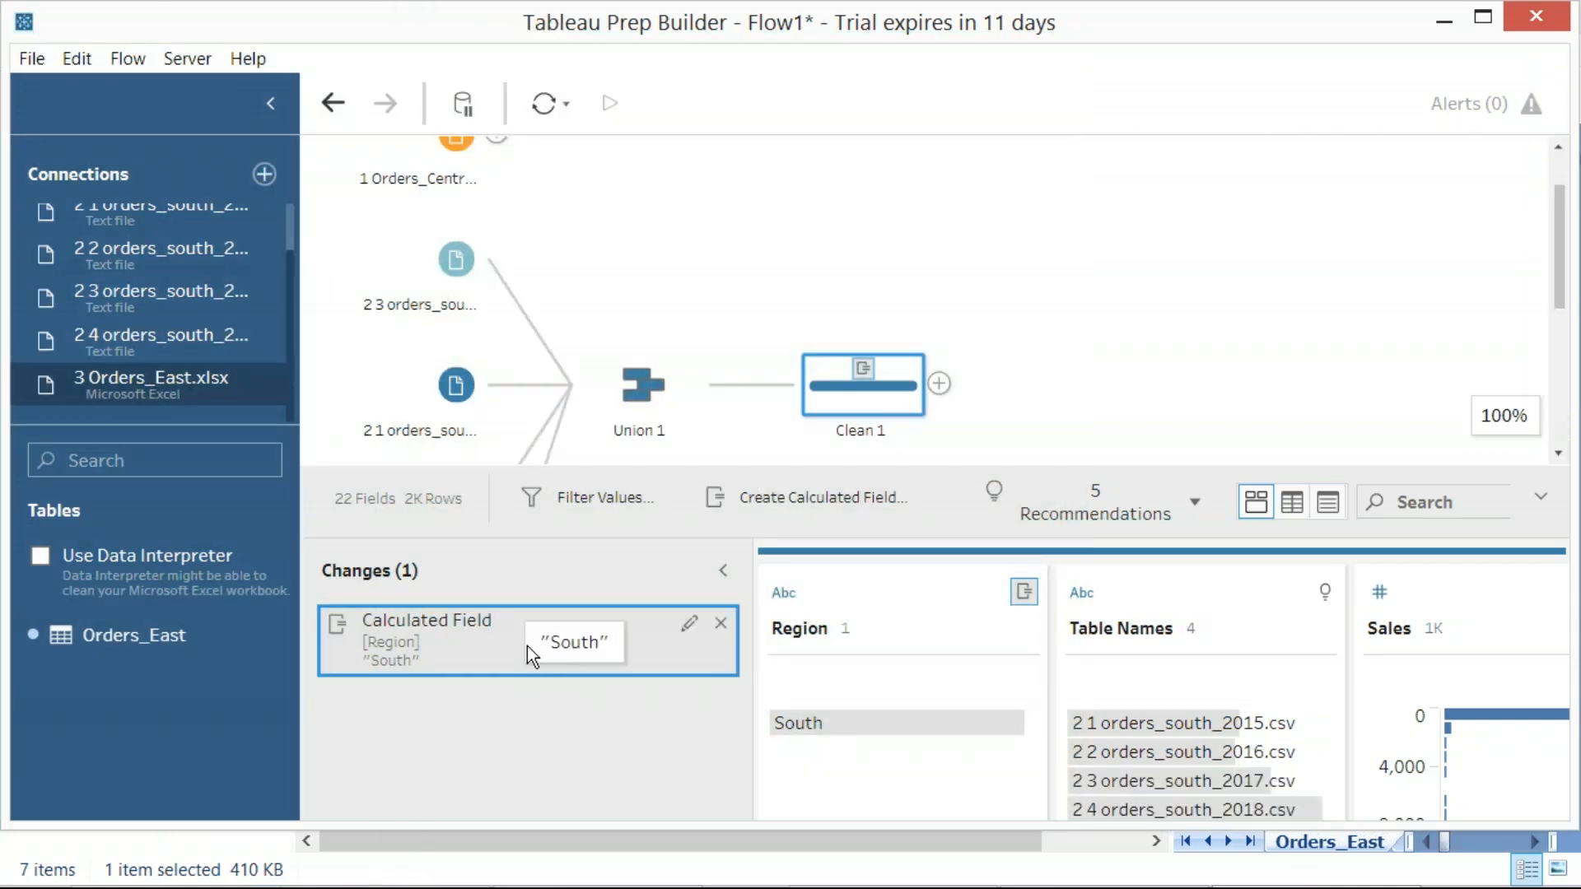
left_click(725, 569)
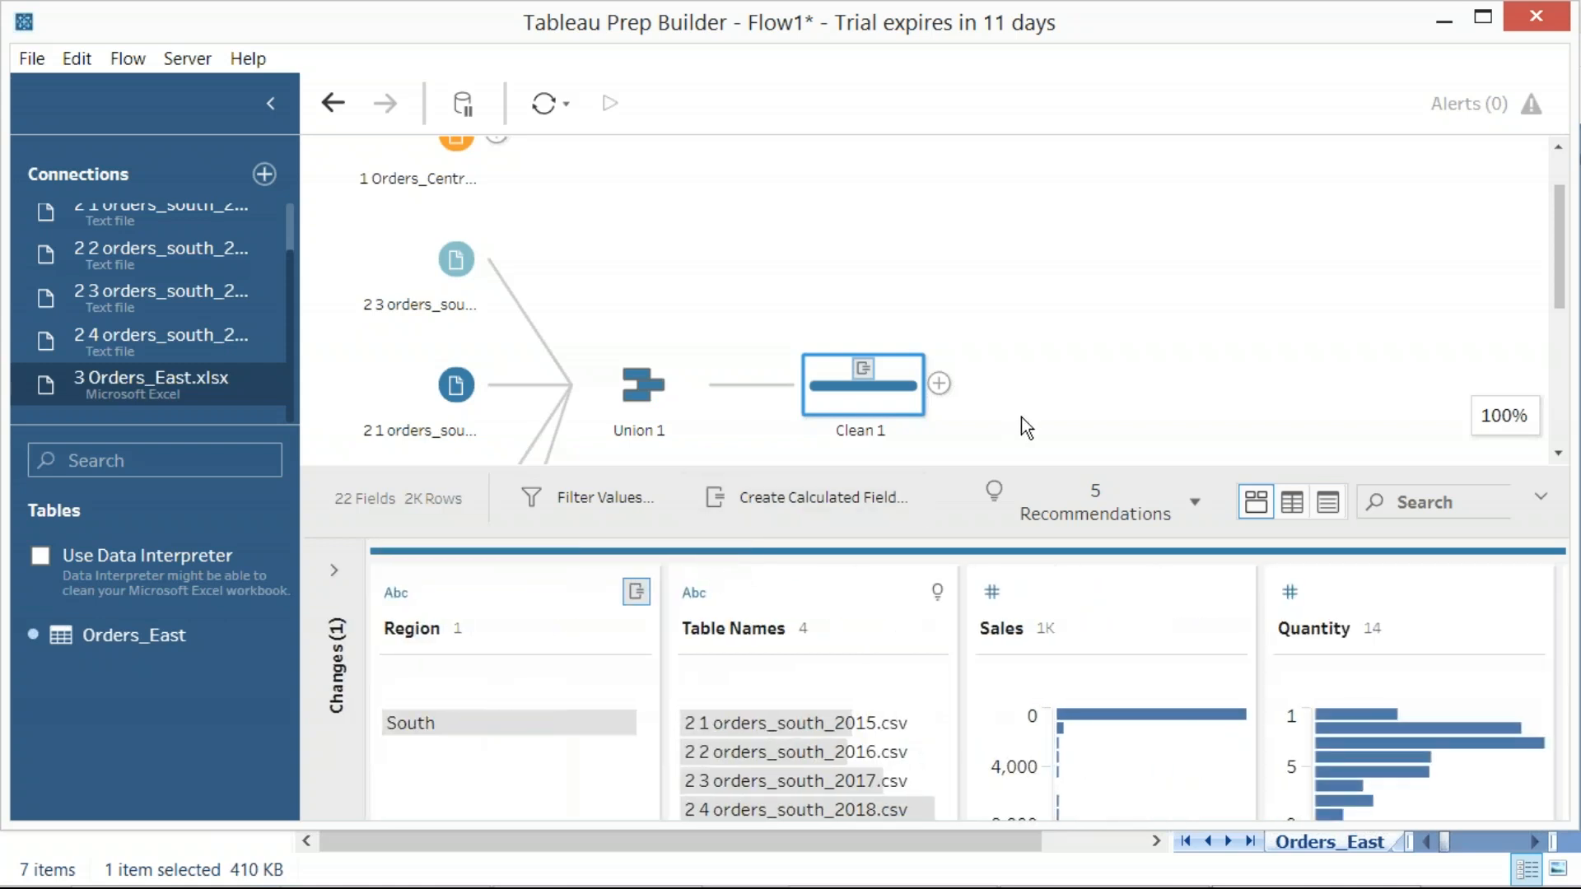
left_click(1192, 499)
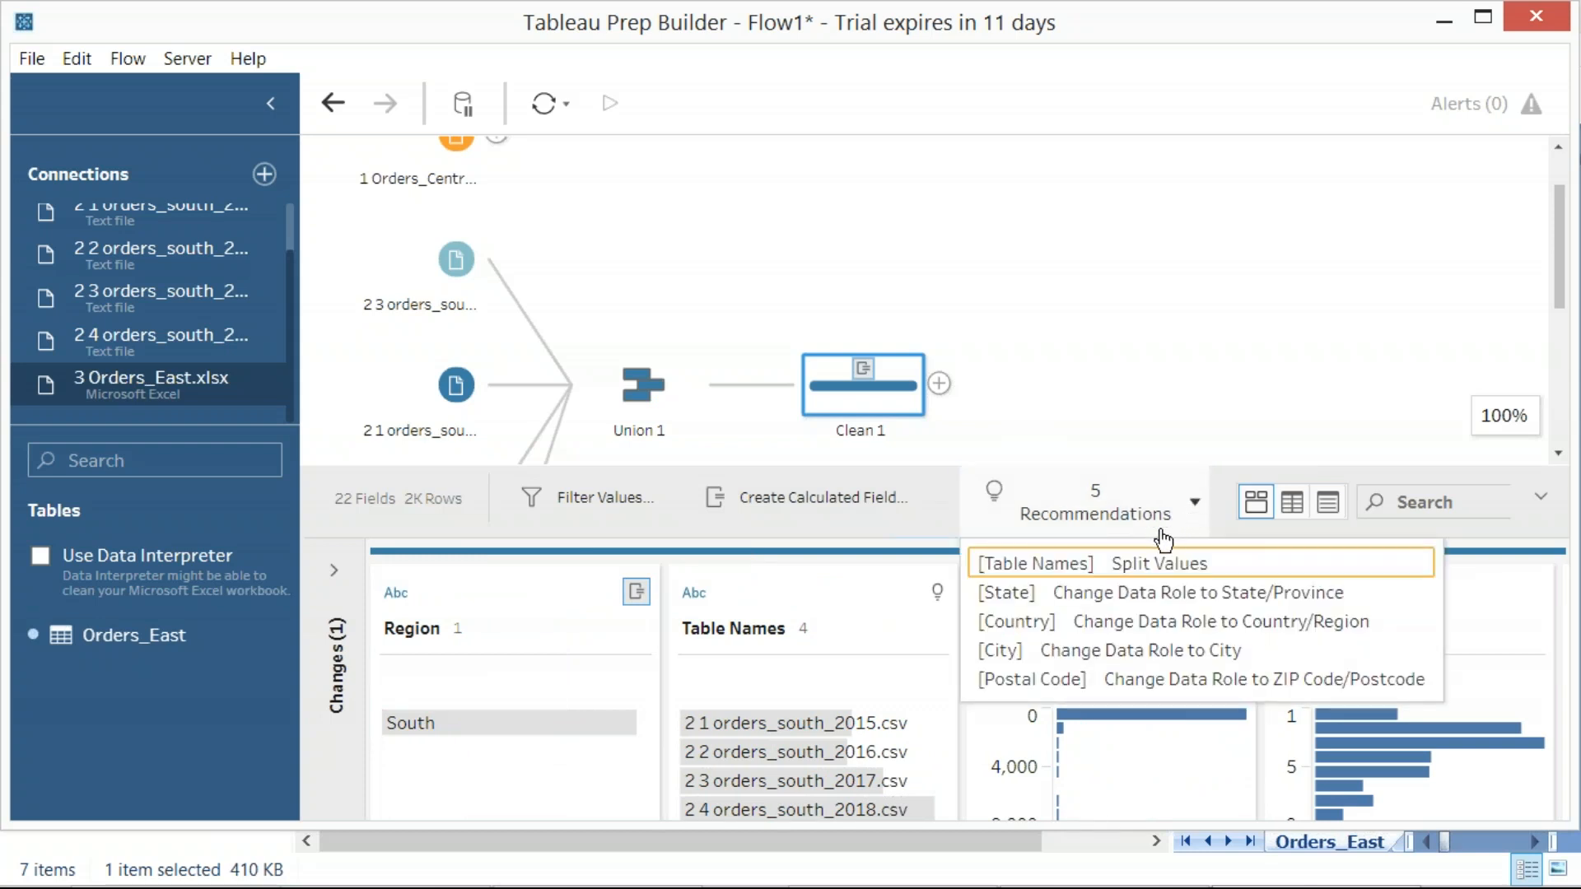
left_click(1147, 375)
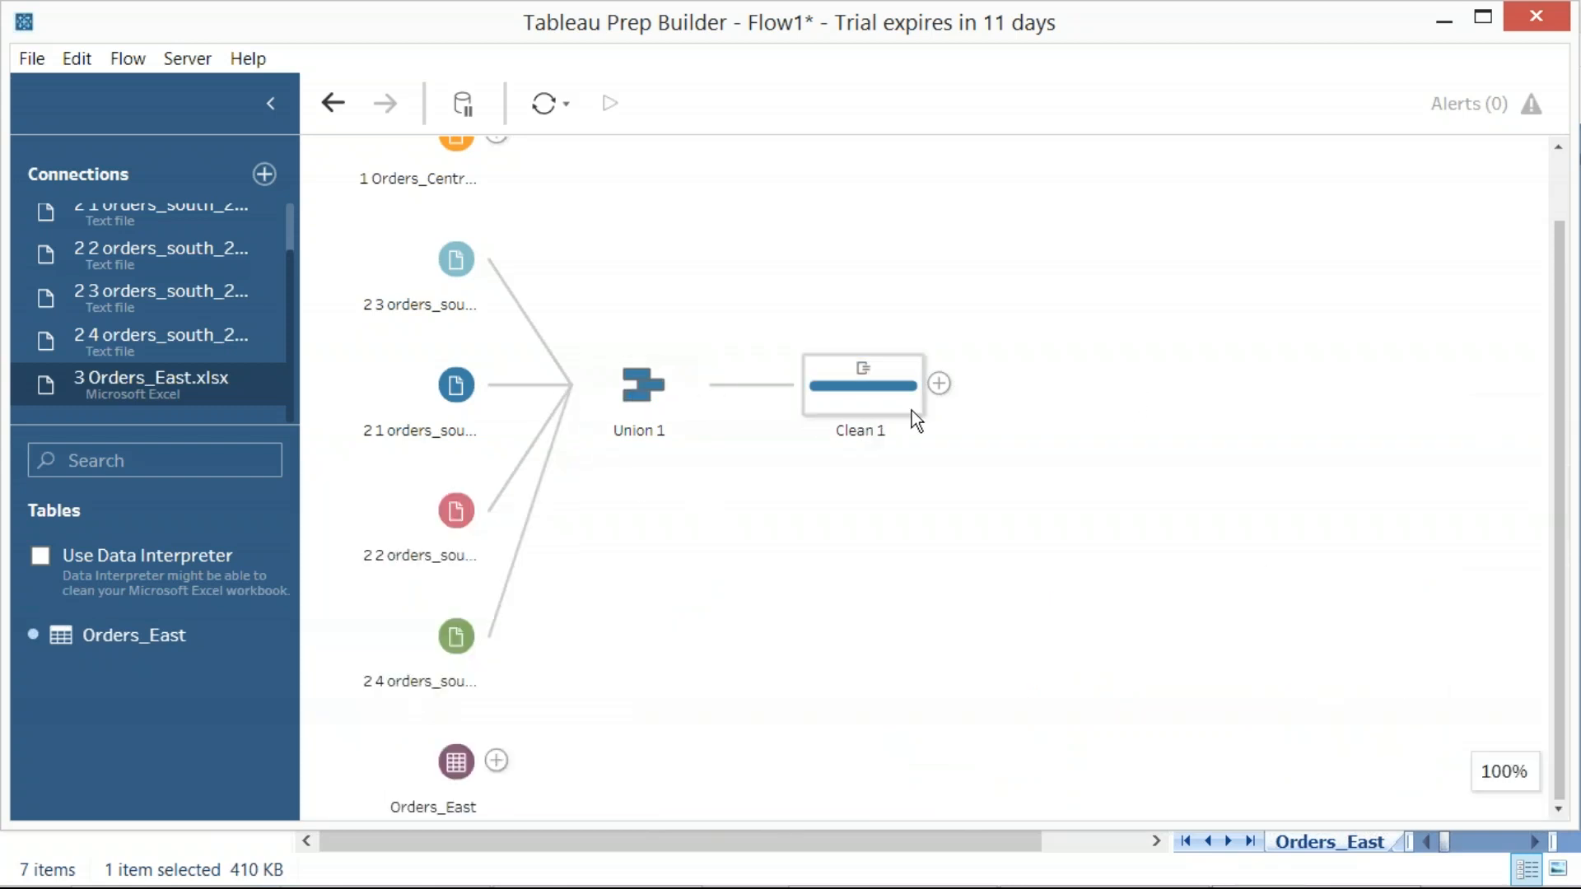
Add a Clean Step after the Orders Central input in the flow
scroll(990, 402, "up", 2)
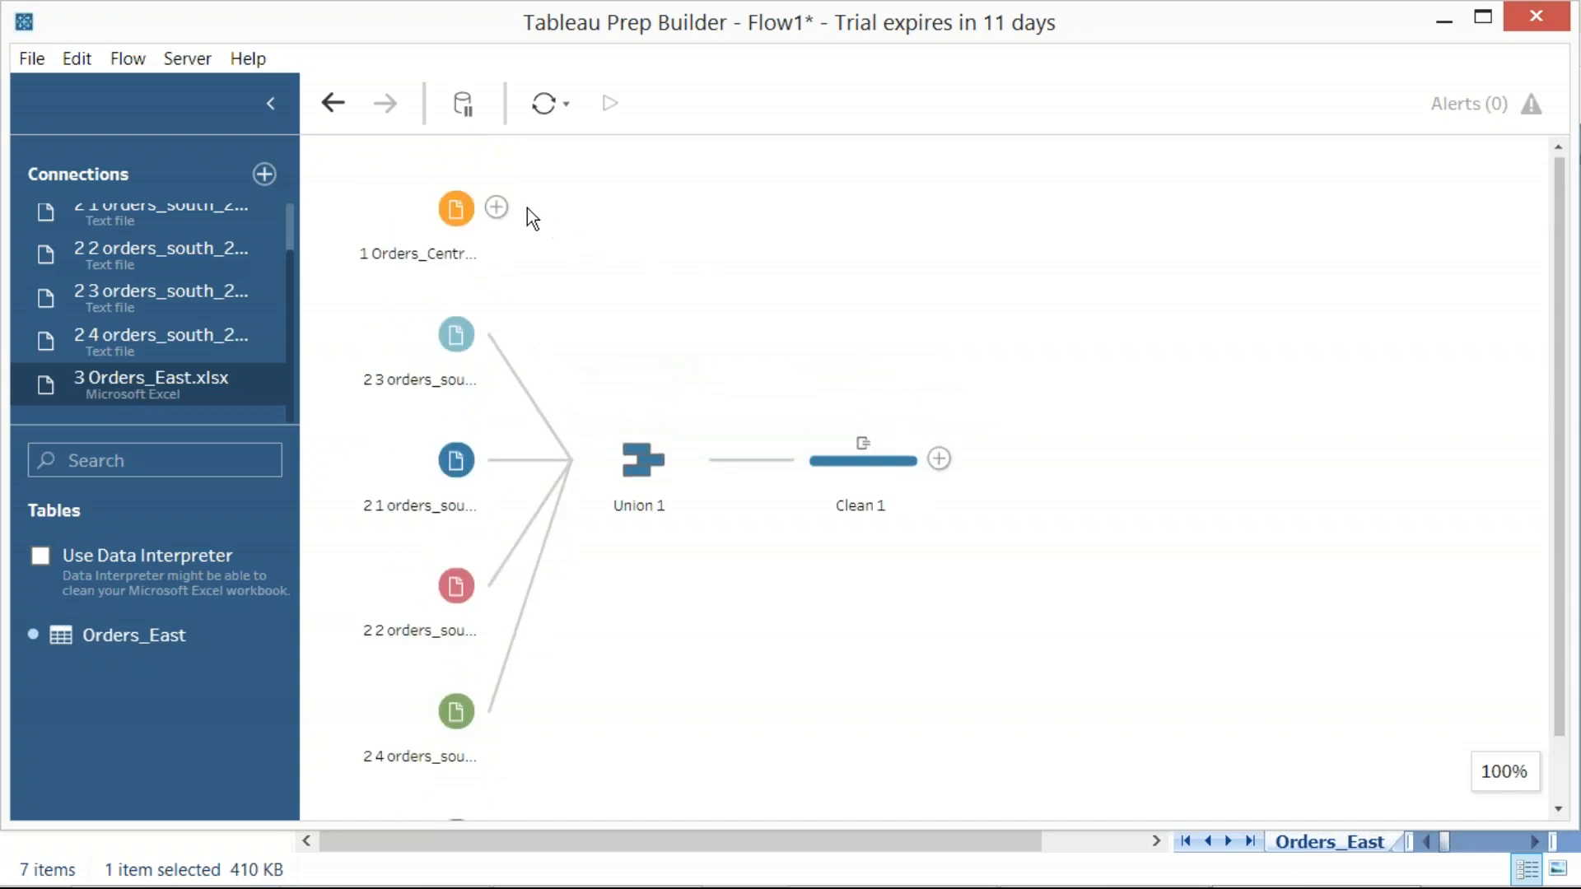
left_click(504, 210)
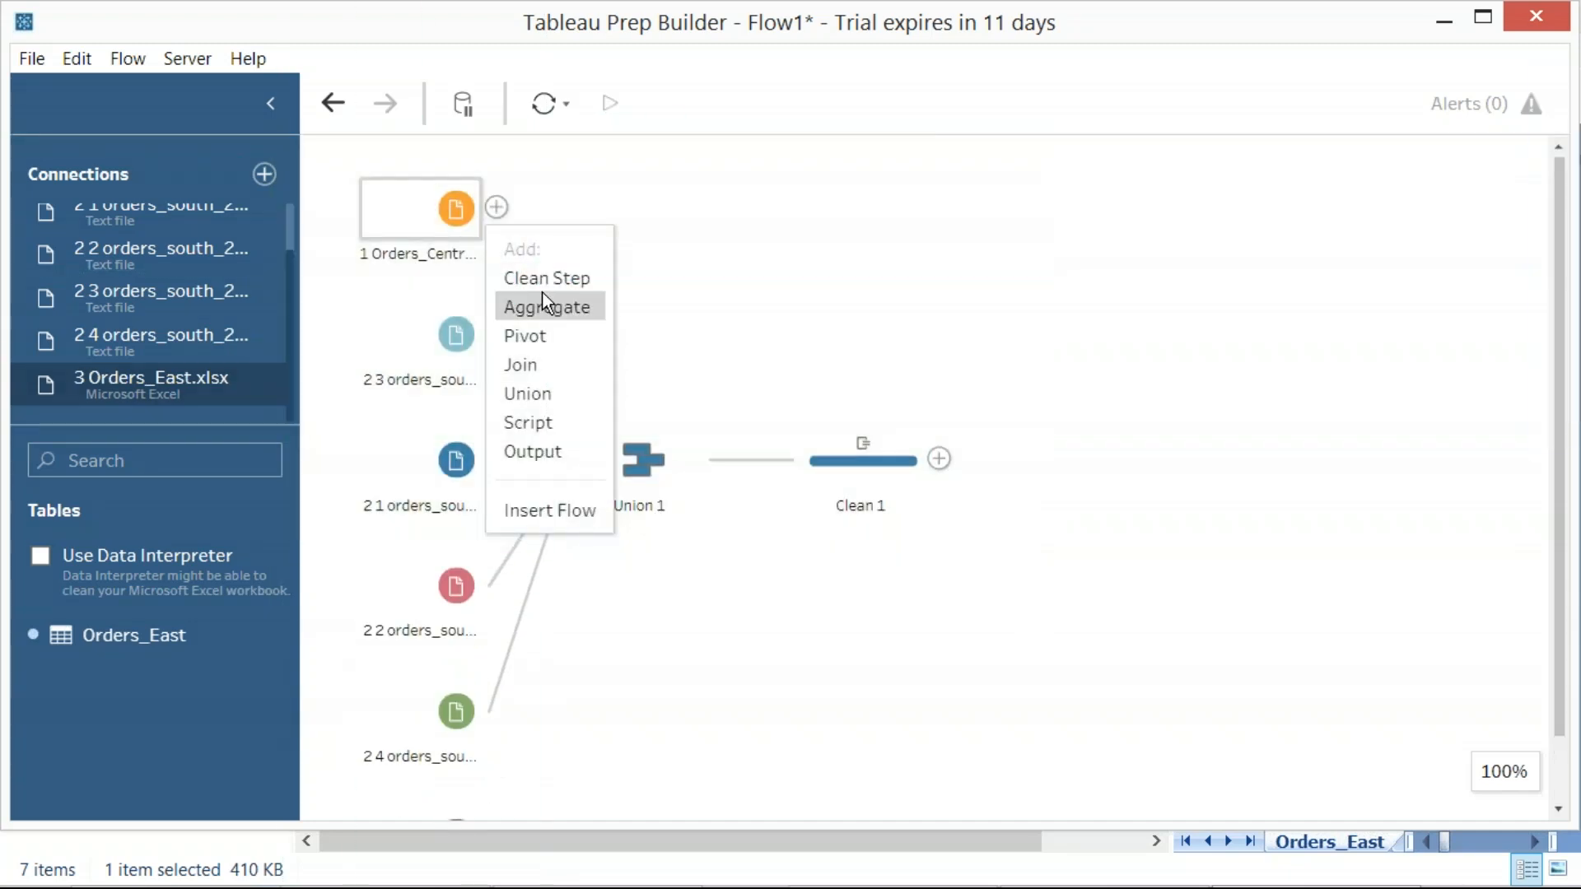
key("Return")
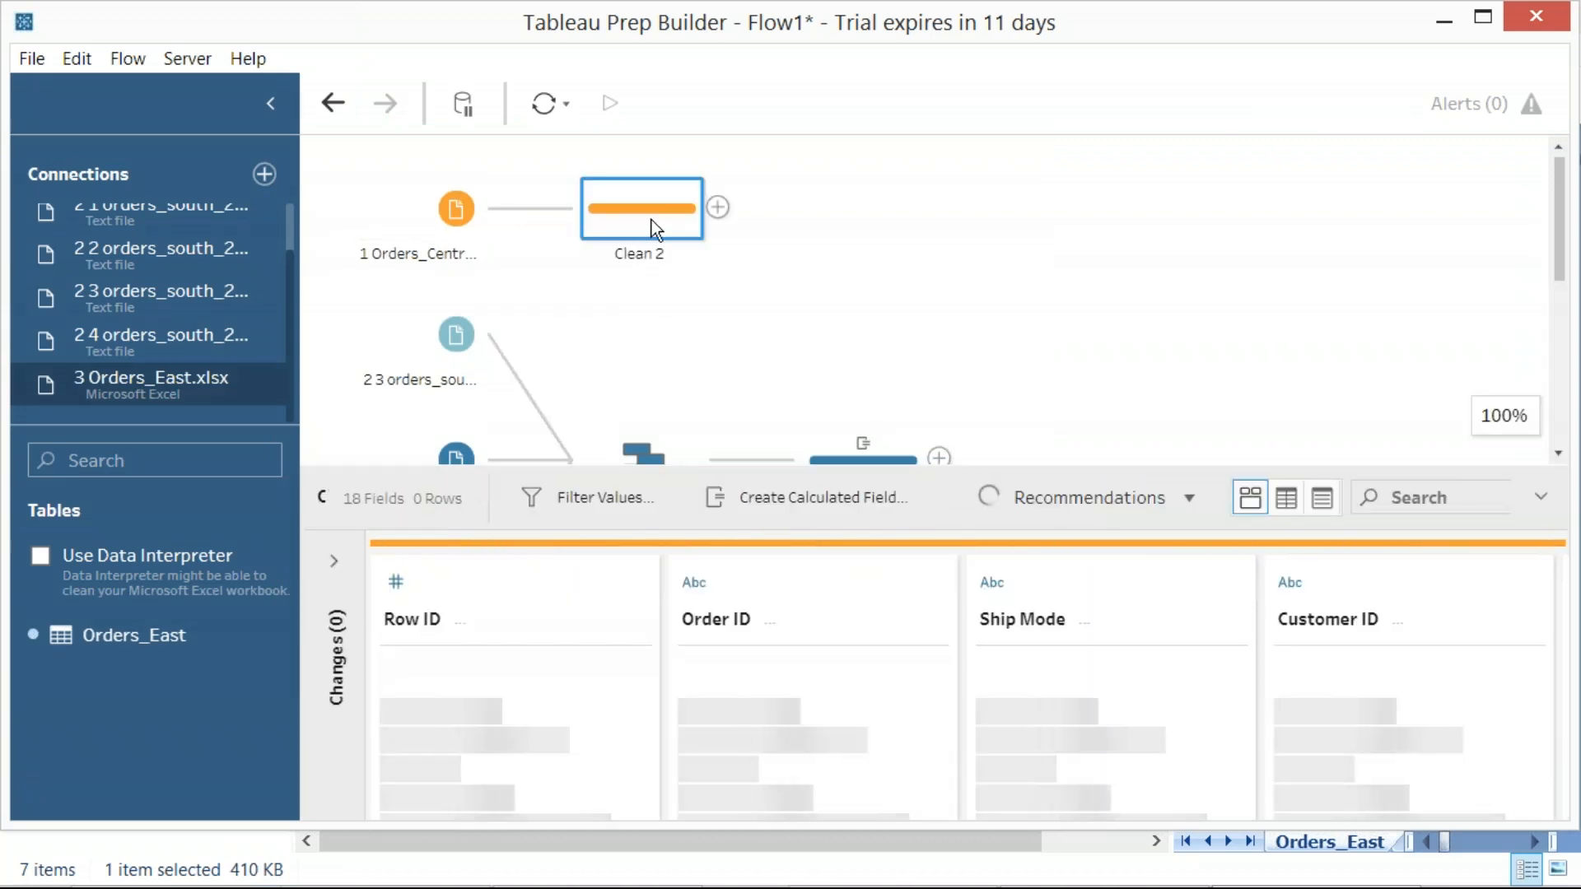
Start a calculated field named Region in Clean 2, and move and narrow its dialog to uncover the flow
left_click(792, 494)
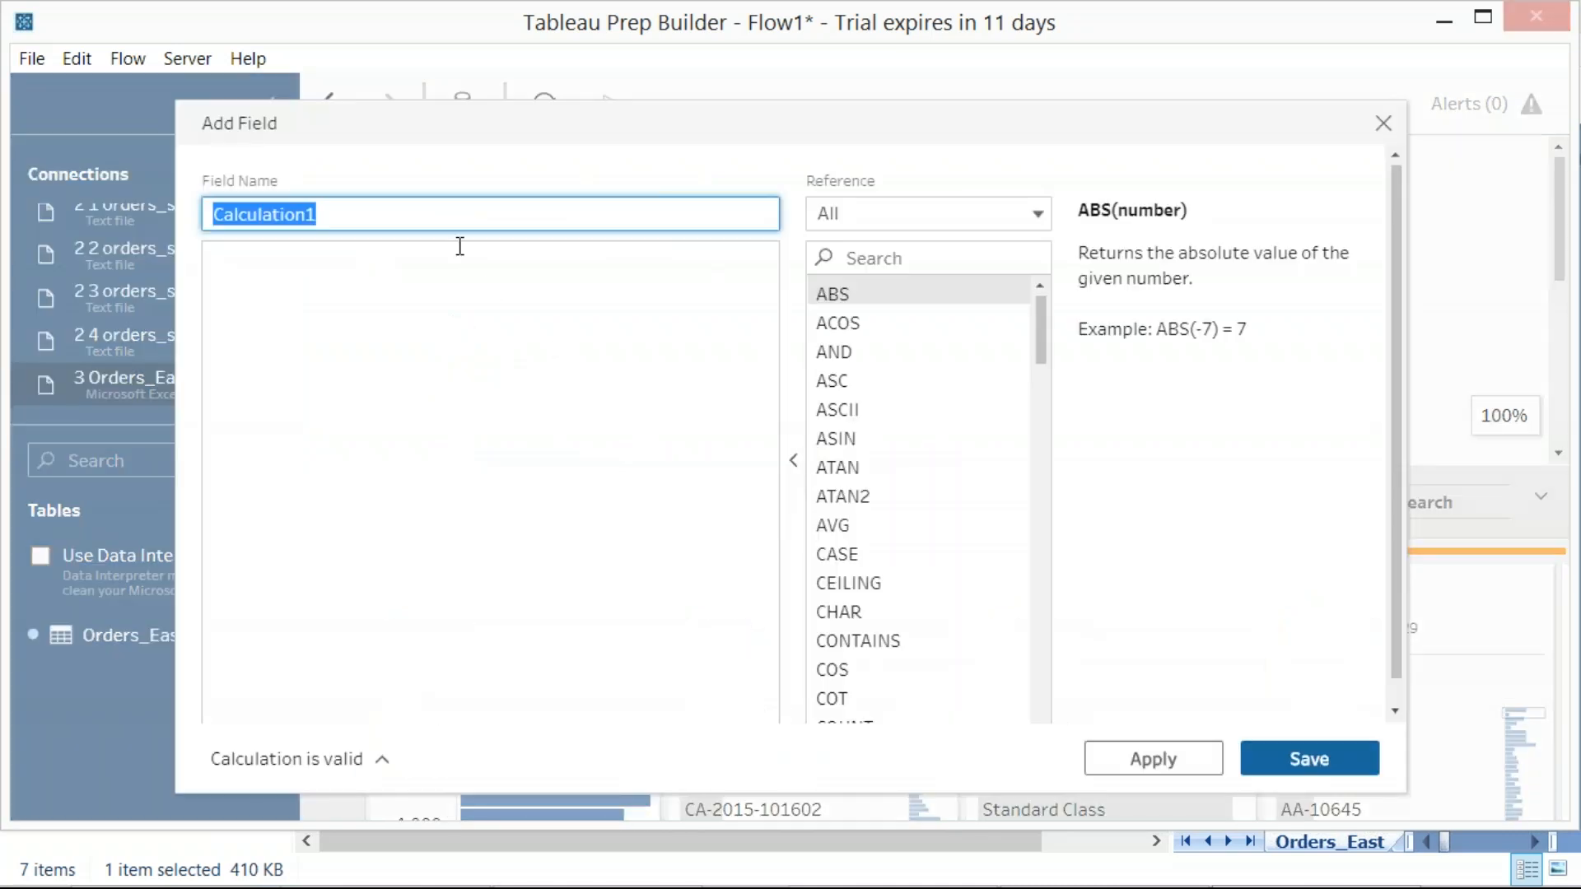
type("Region")
key("Tab")
type("\"")
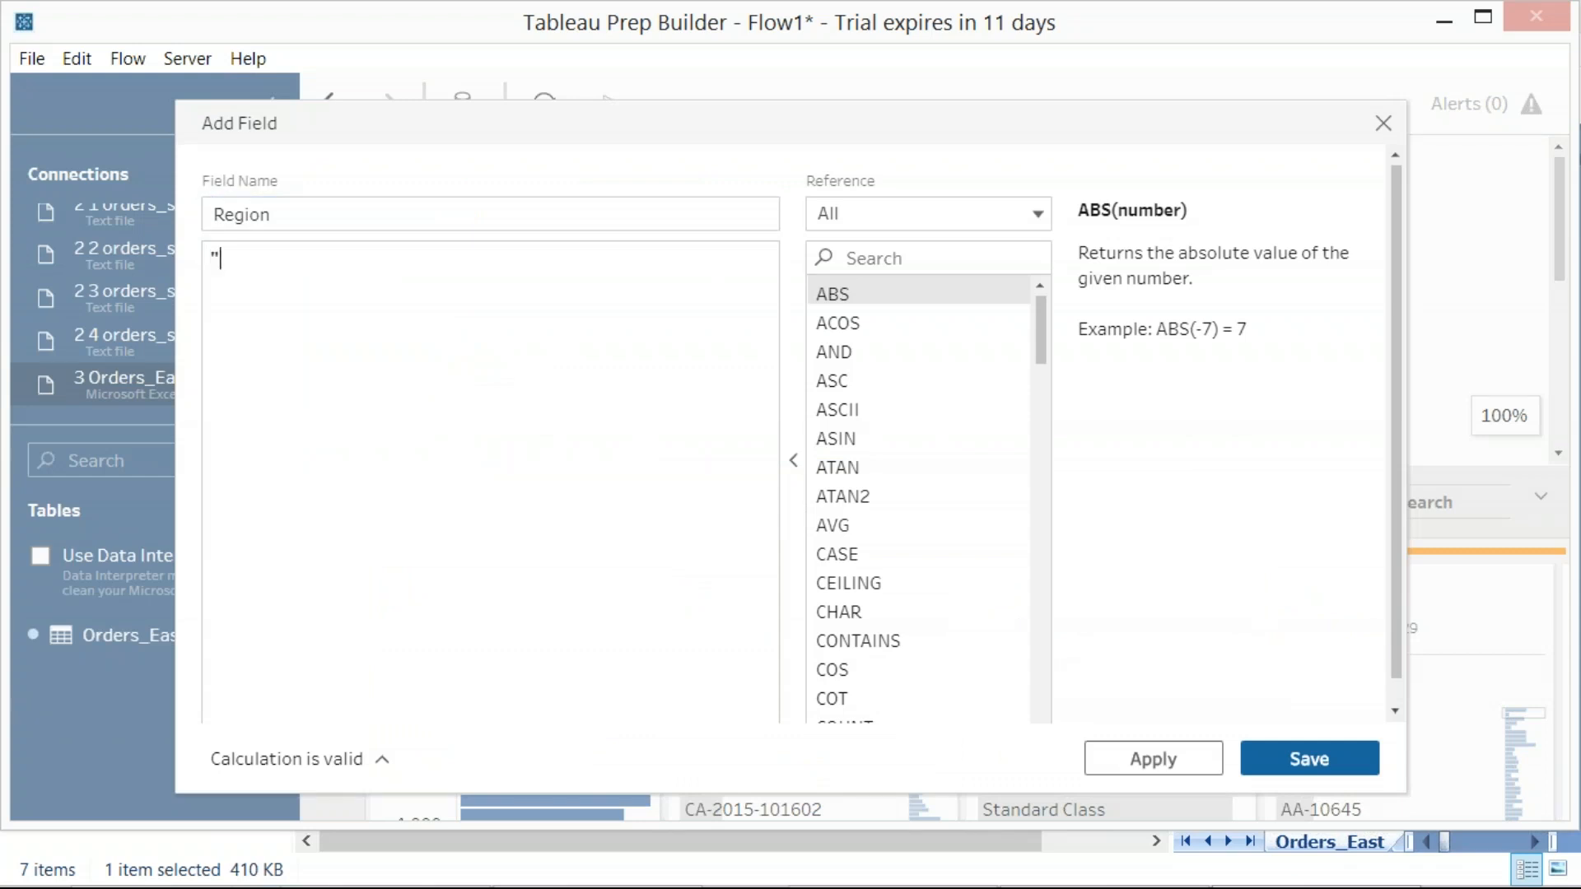
left_click_drag(484, 173, 647, 201)
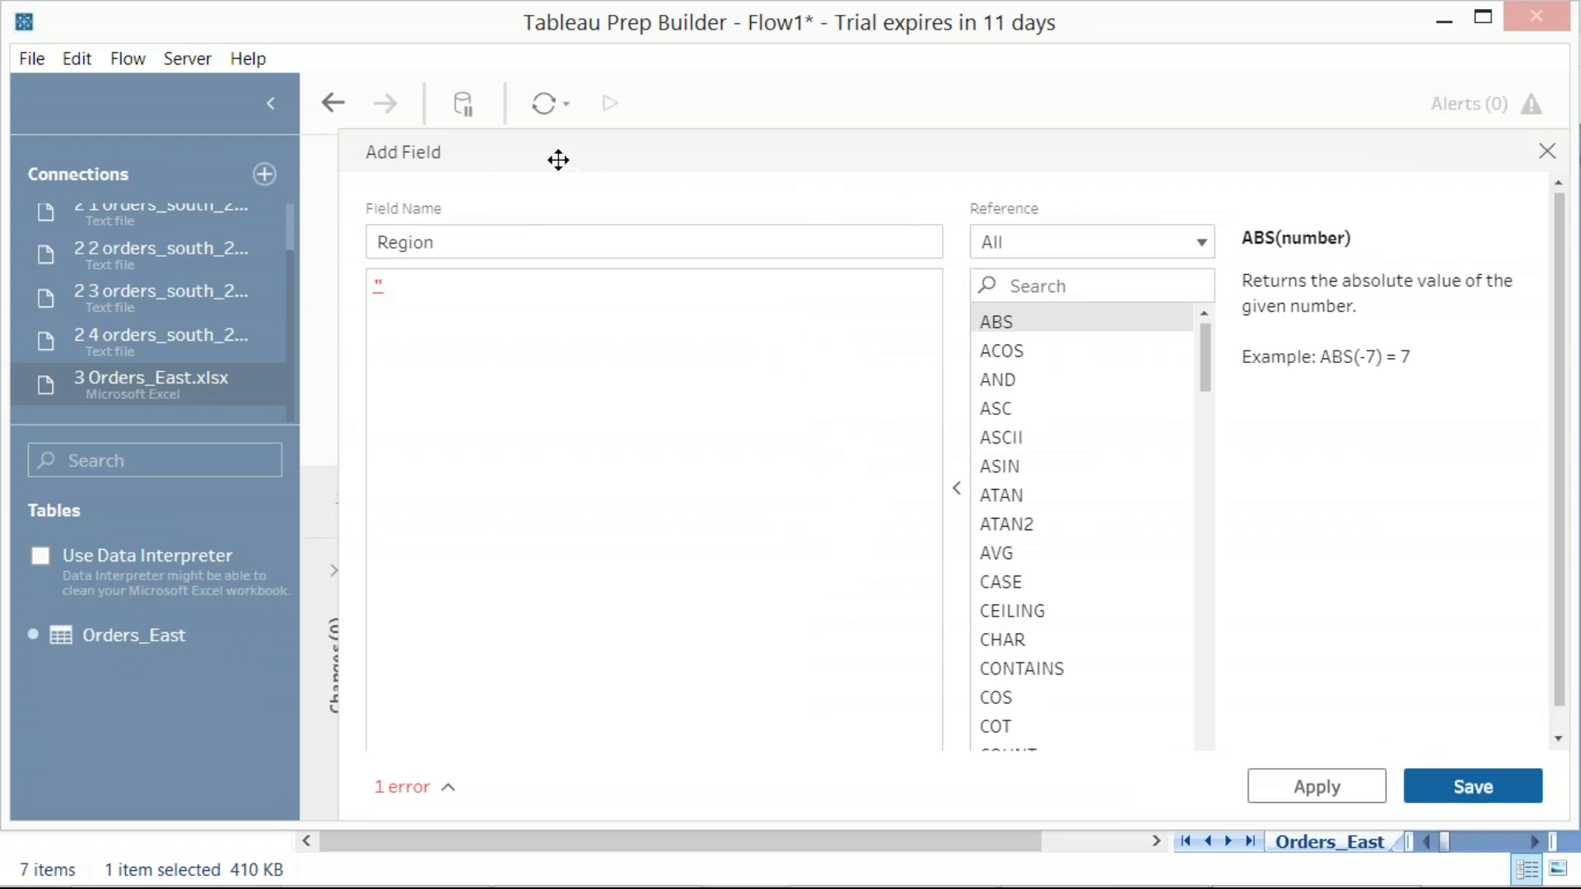
left_click_drag(558, 159, 940, 141)
left_click_drag(342, 306, 693, 305)
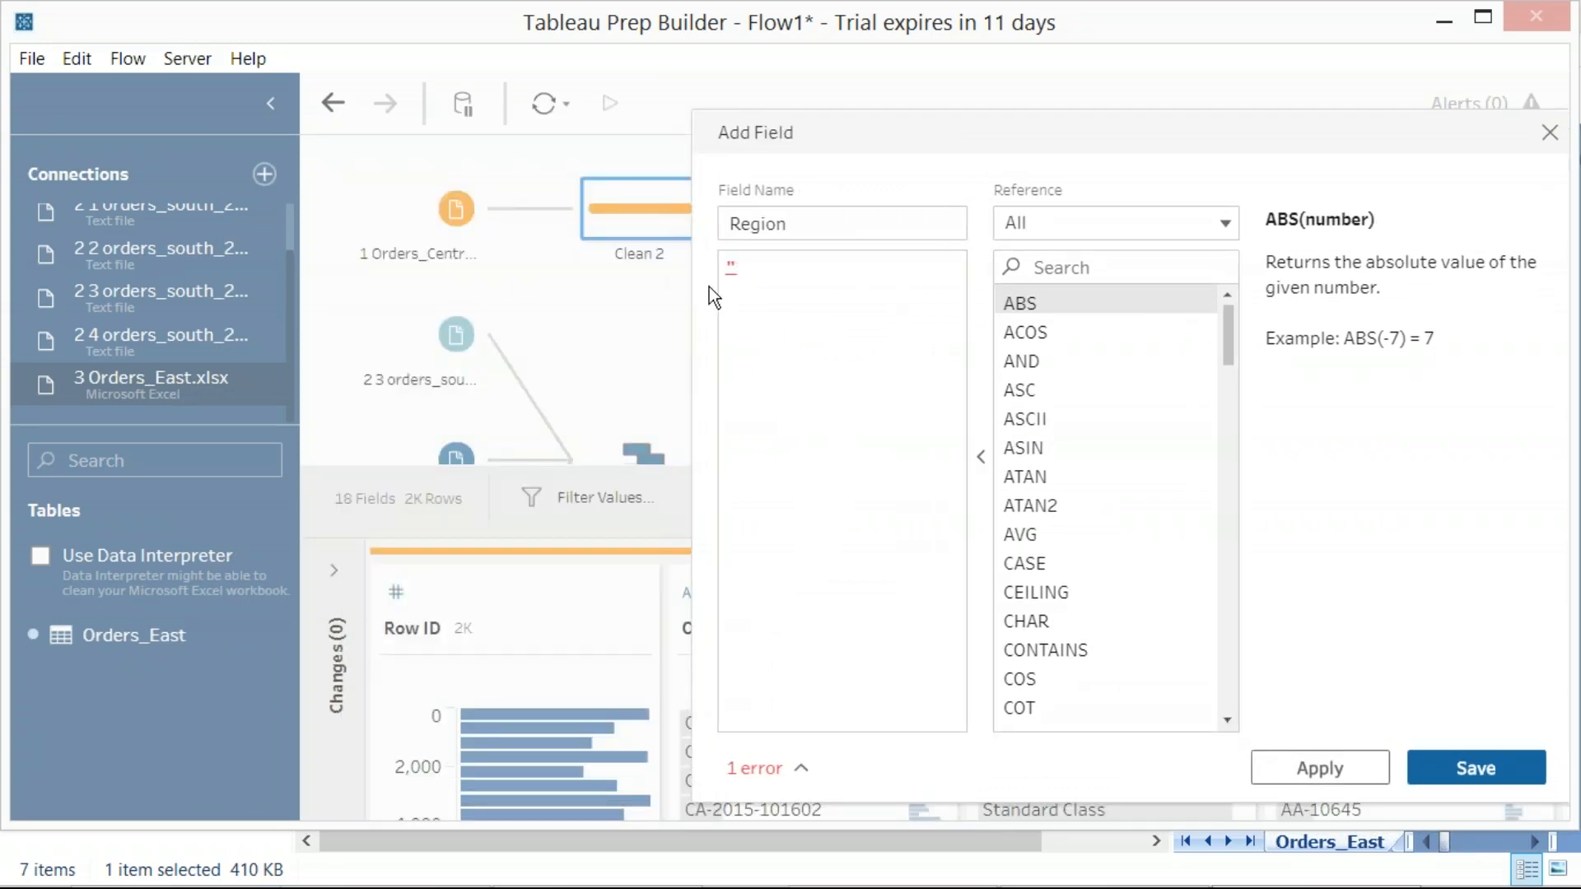
Set the Region field's formula to "Central", capture a region screenshot of it, and save the field
left_click(734, 266)
type("\"Center")
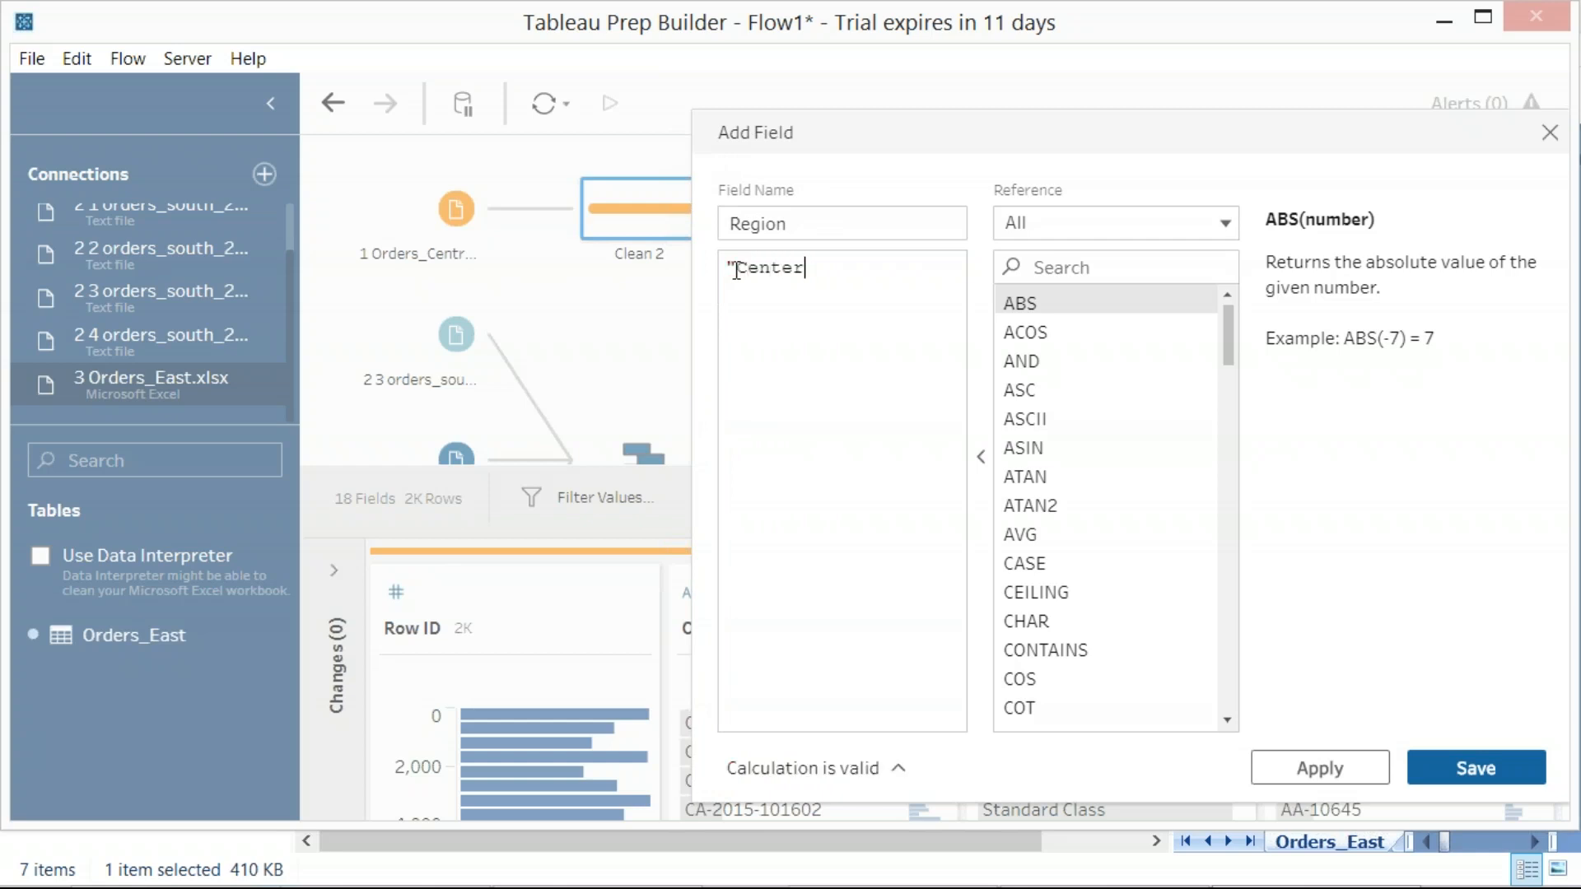
key("BackSpace")
key("BackSpace")
type("ral\"")
key("Print")
left_click_drag(409, 98, 1455, 756)
left_click(1336, 766)
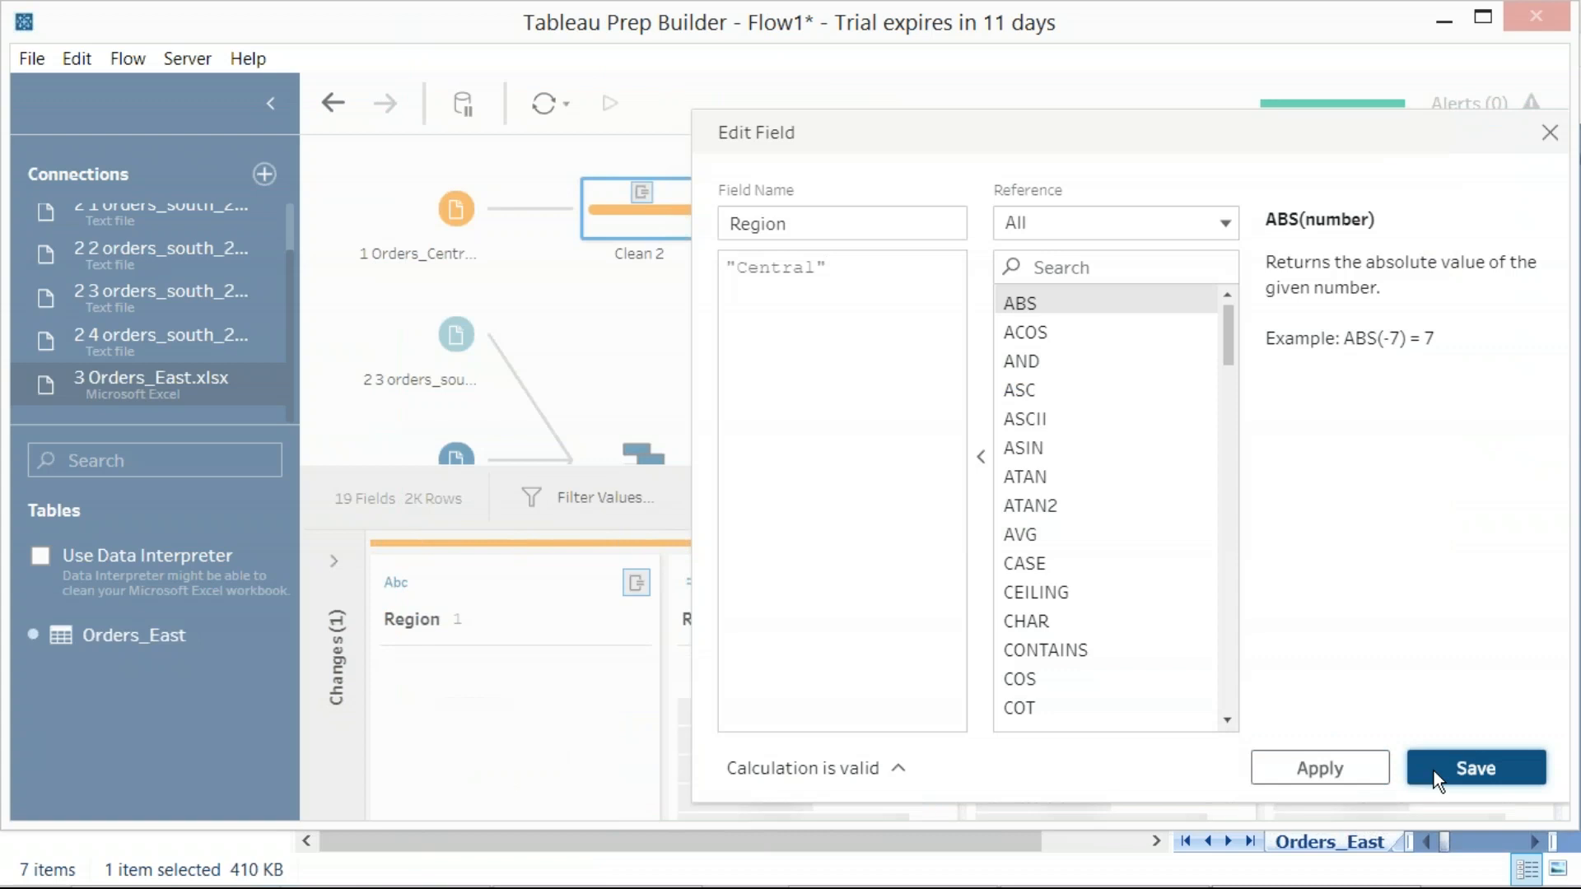
left_click(1435, 771)
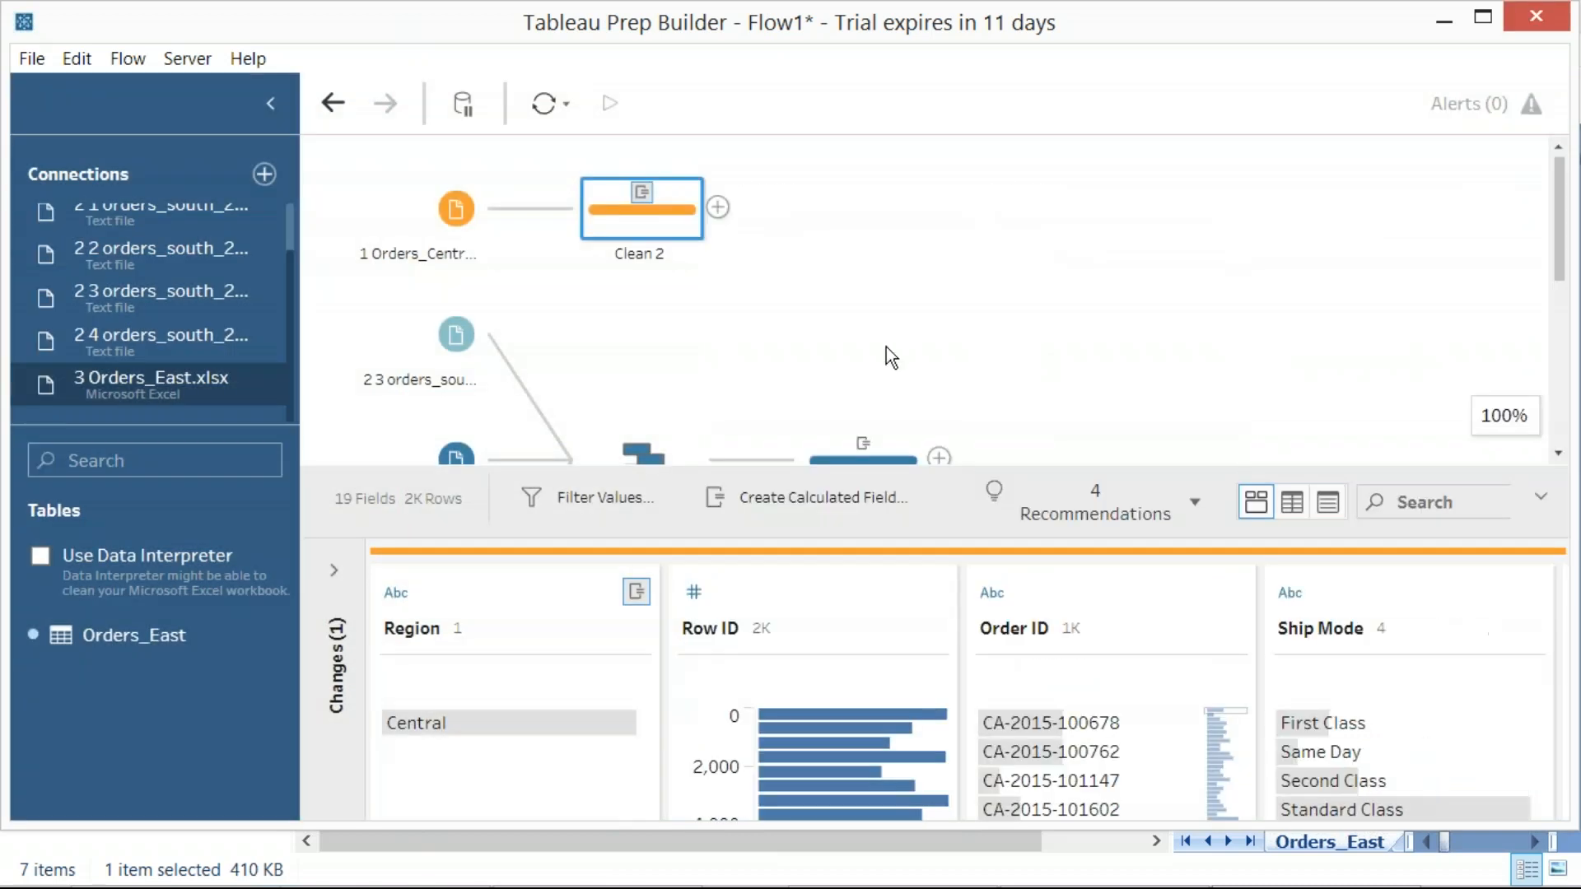
Add a Clean Step after the Orders_East input, capturing a region screenshot of the available step types first
left_click(827, 287)
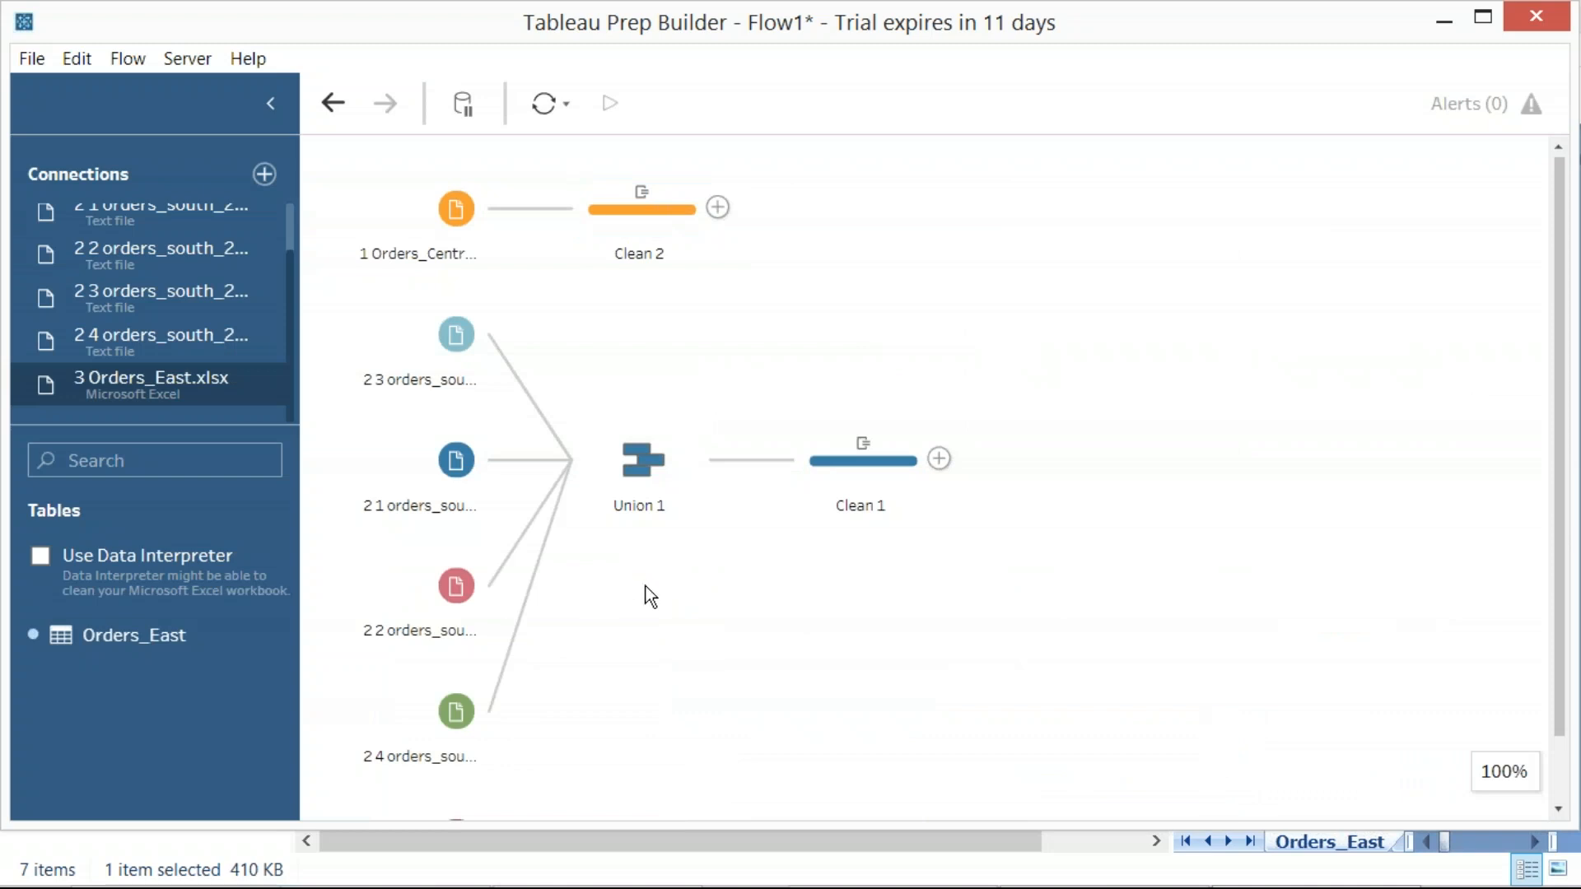
scroll(650, 597, "down", 1)
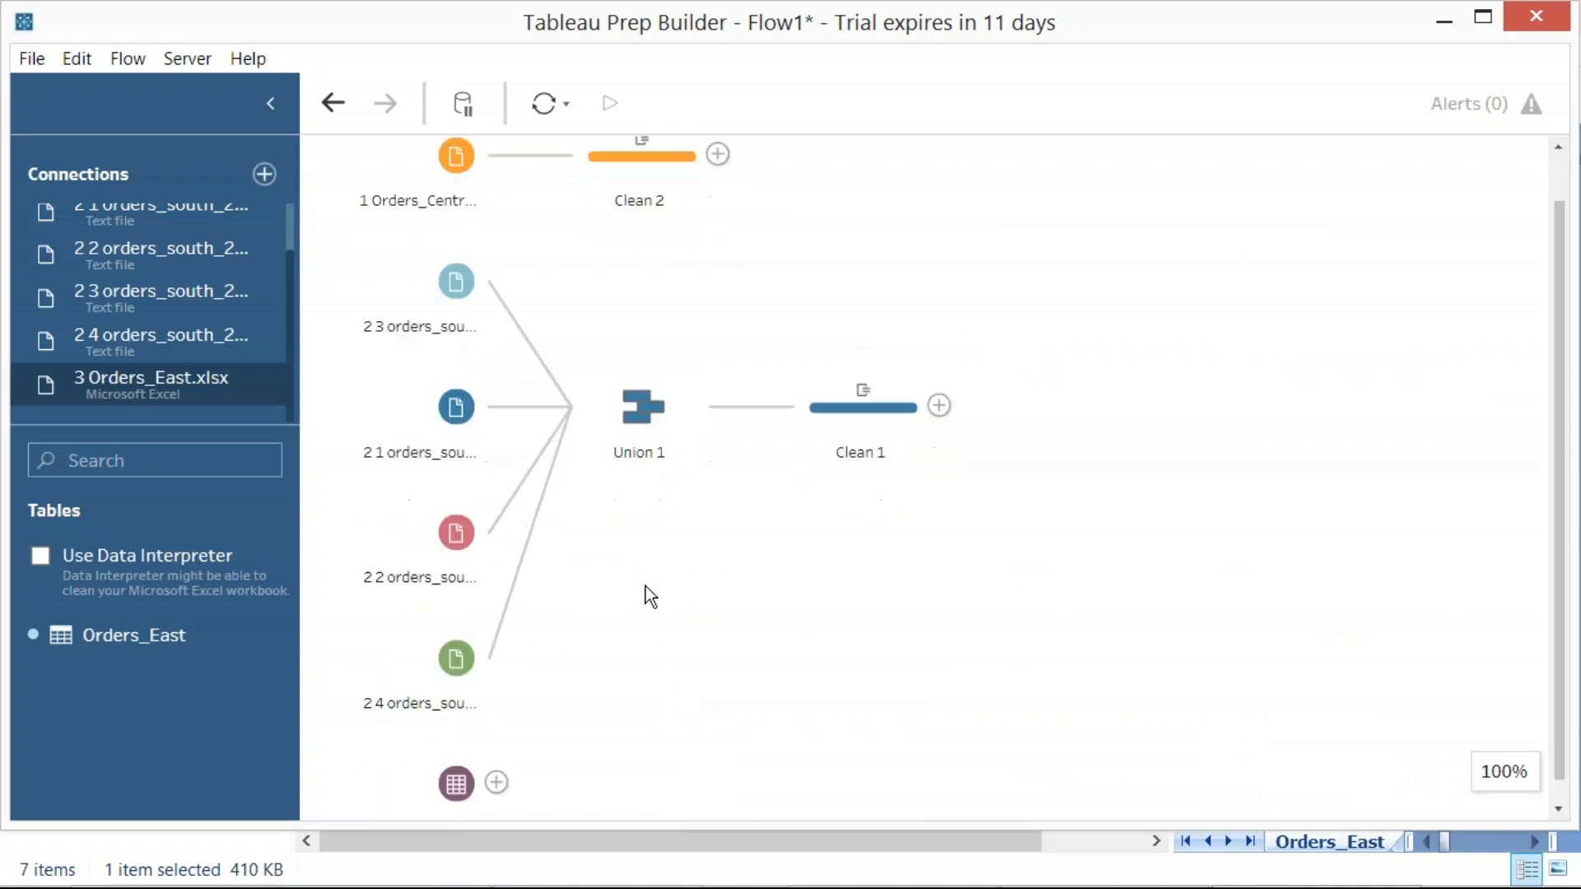
left_click(498, 761)
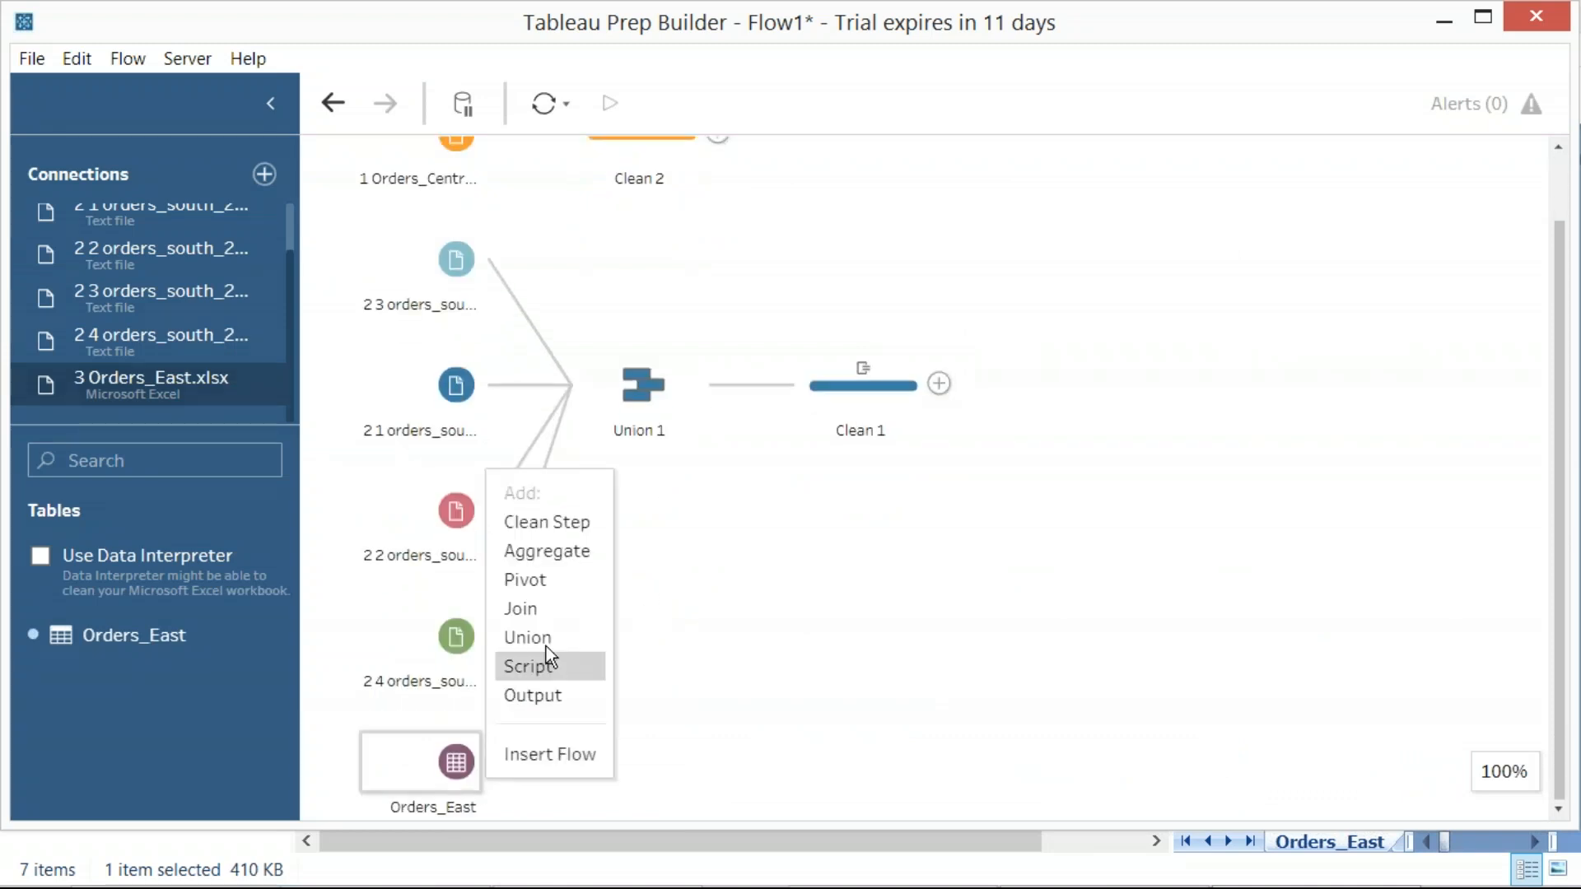
key("Print")
left_click_drag(2, 2, 1062, 808)
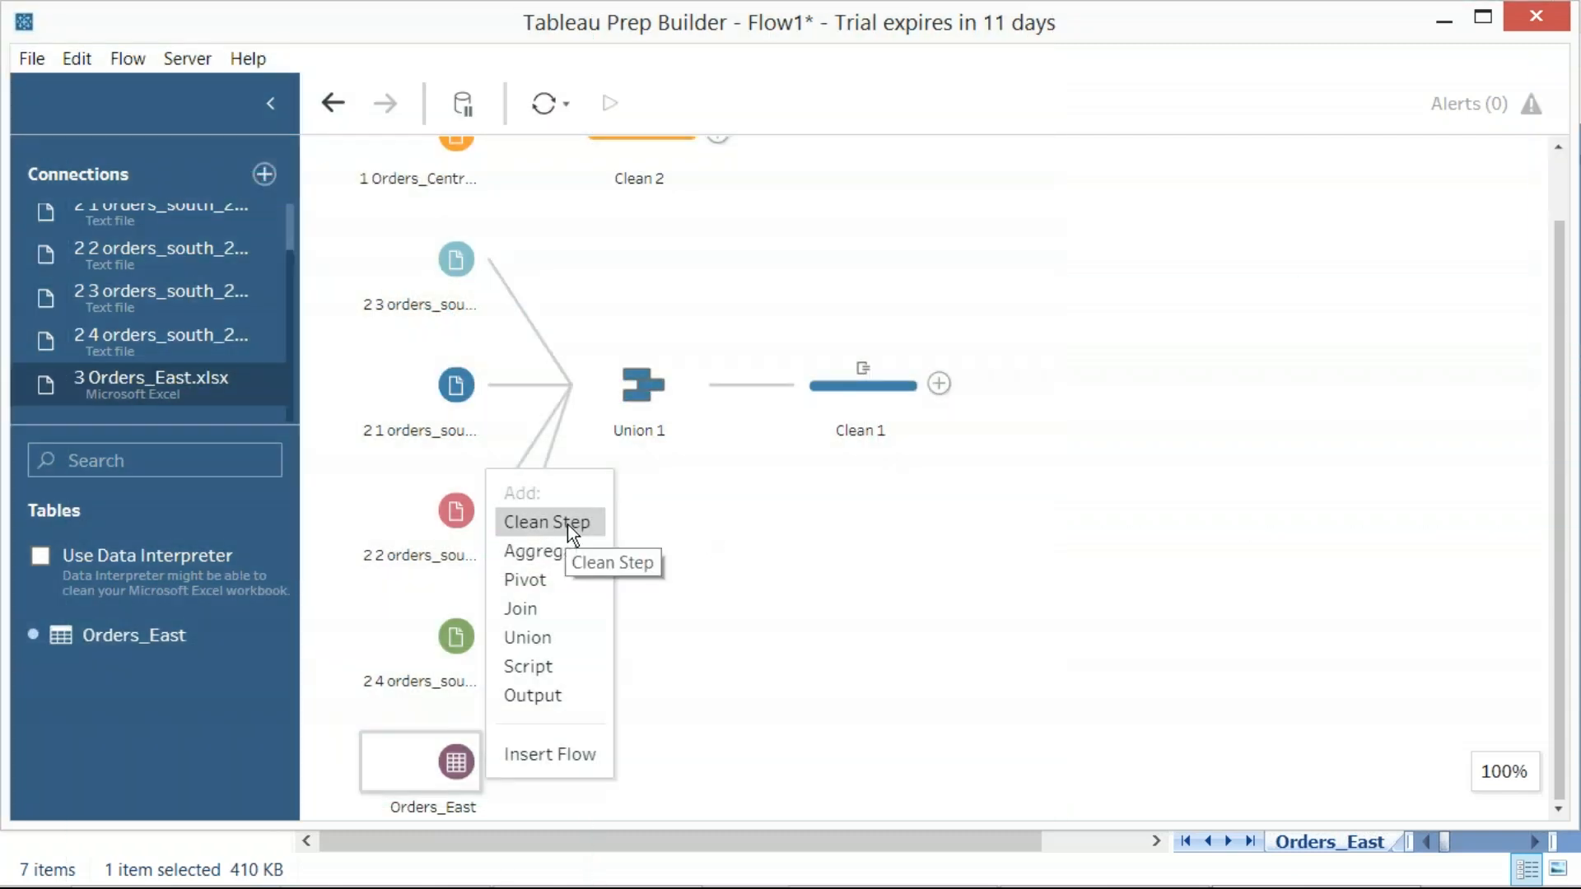
left_click(566, 525)
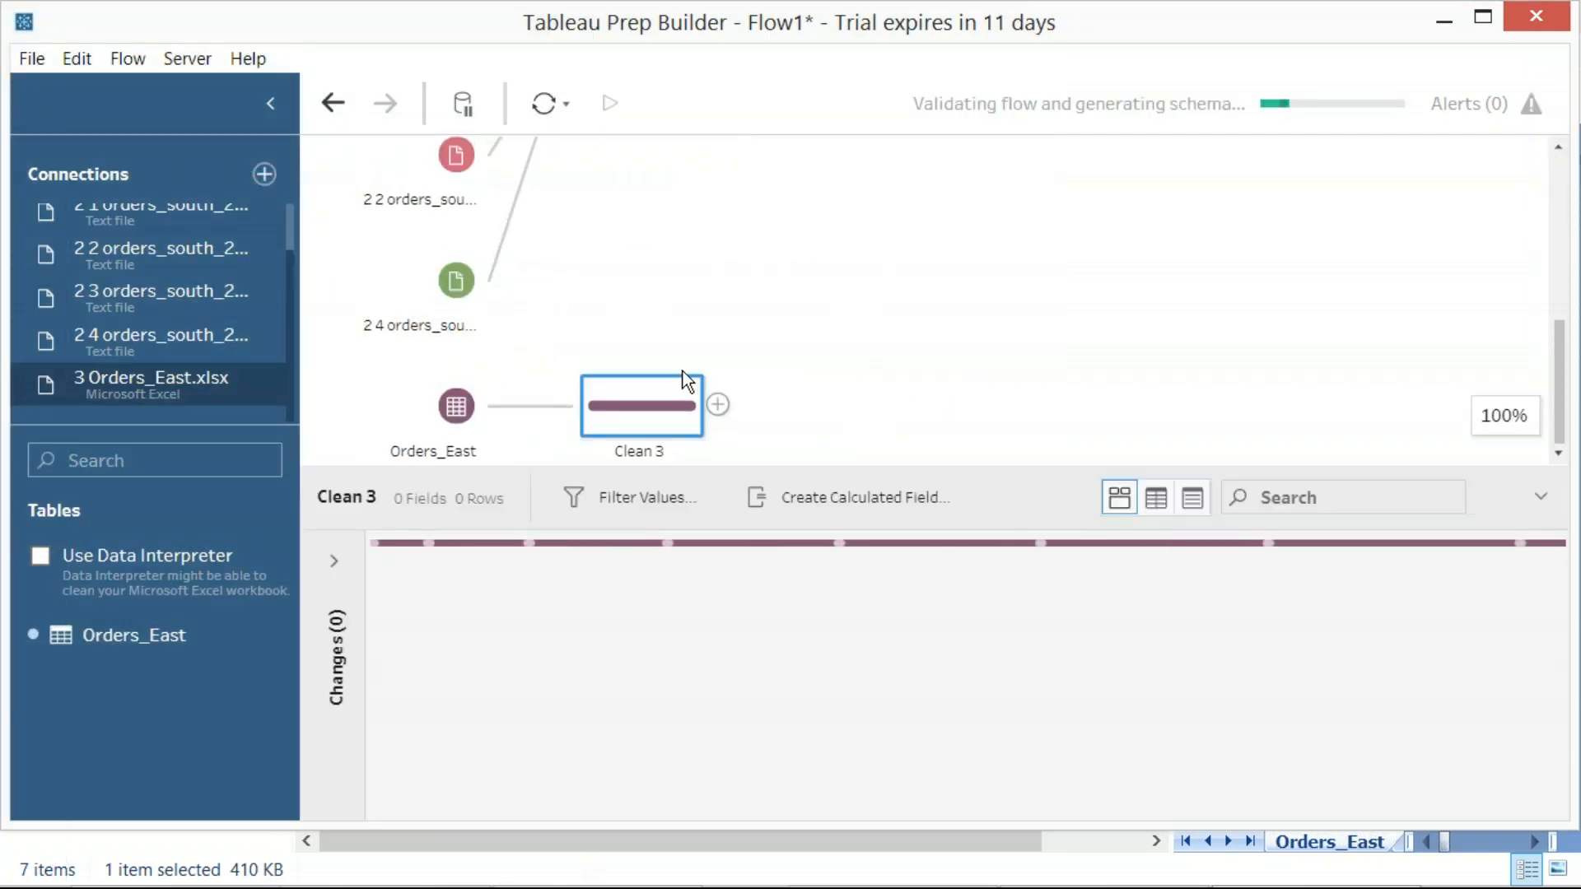
Start a calculated field in Clean 3, capturing a region screenshot beforehand, and move and narrow its dialog to uncover the flow
right_click(661, 416)
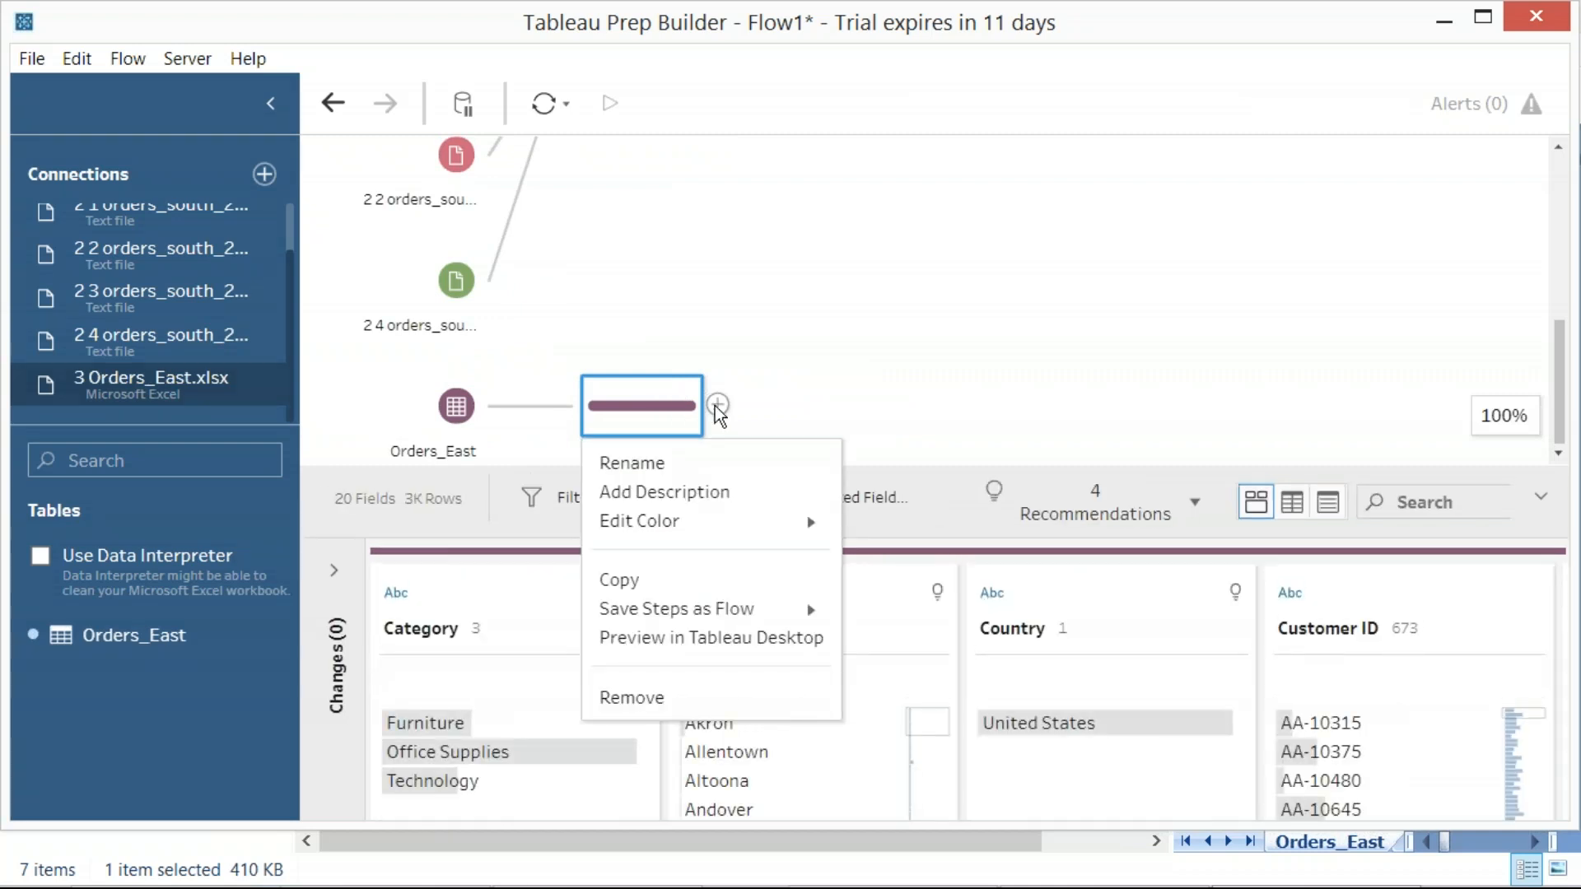
left_click(878, 493)
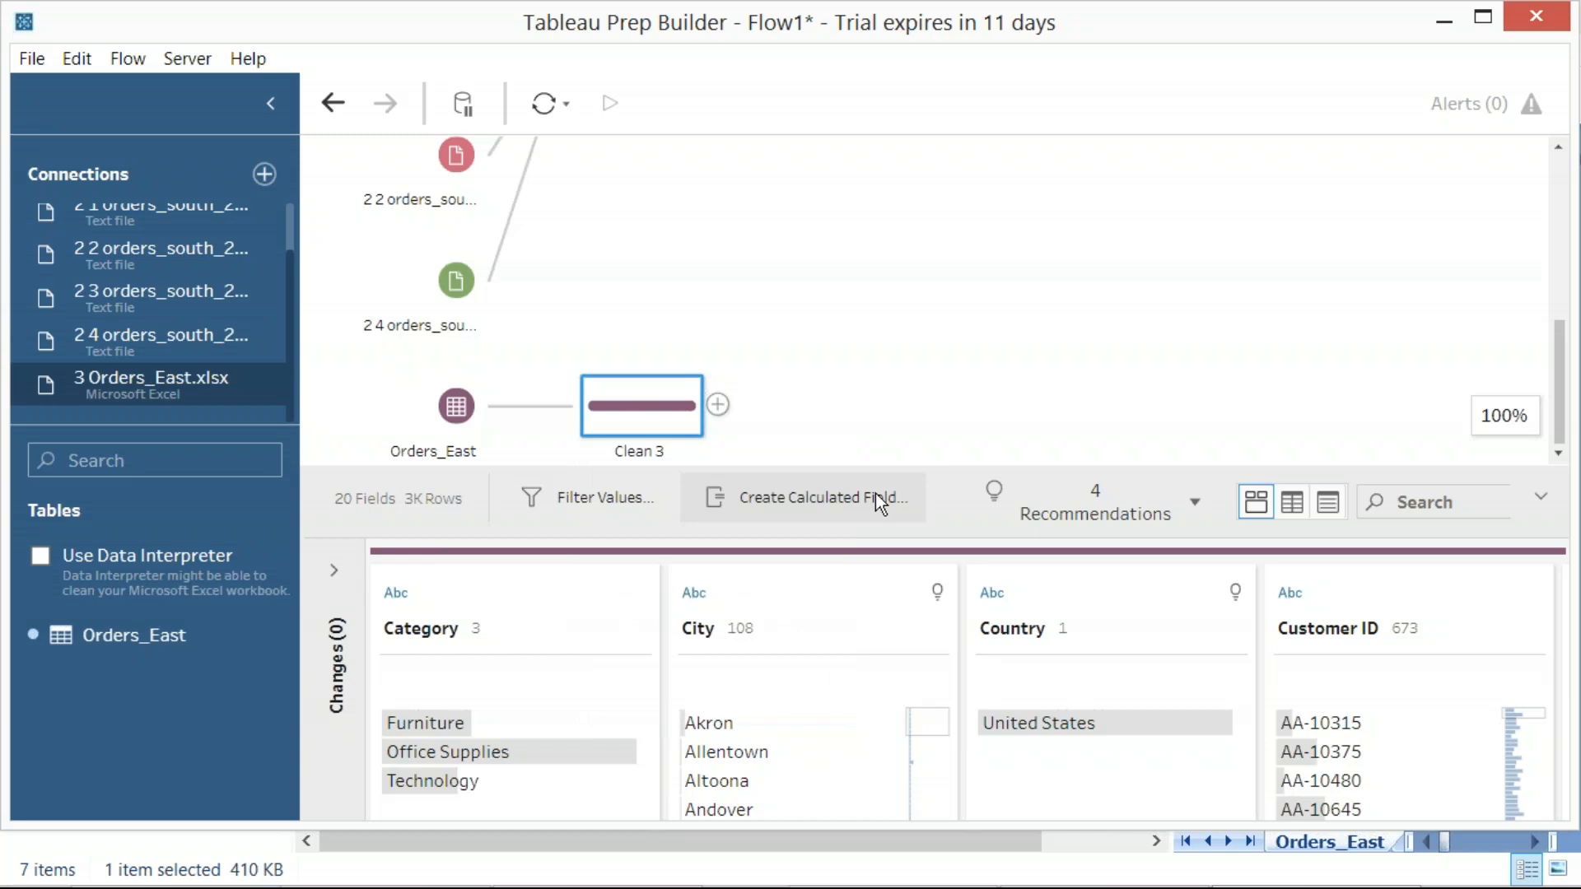
key("Print")
left_click_drag(520, 290, 1120, 608)
left_click(806, 497)
left_click_drag(420, 116, 947, 113)
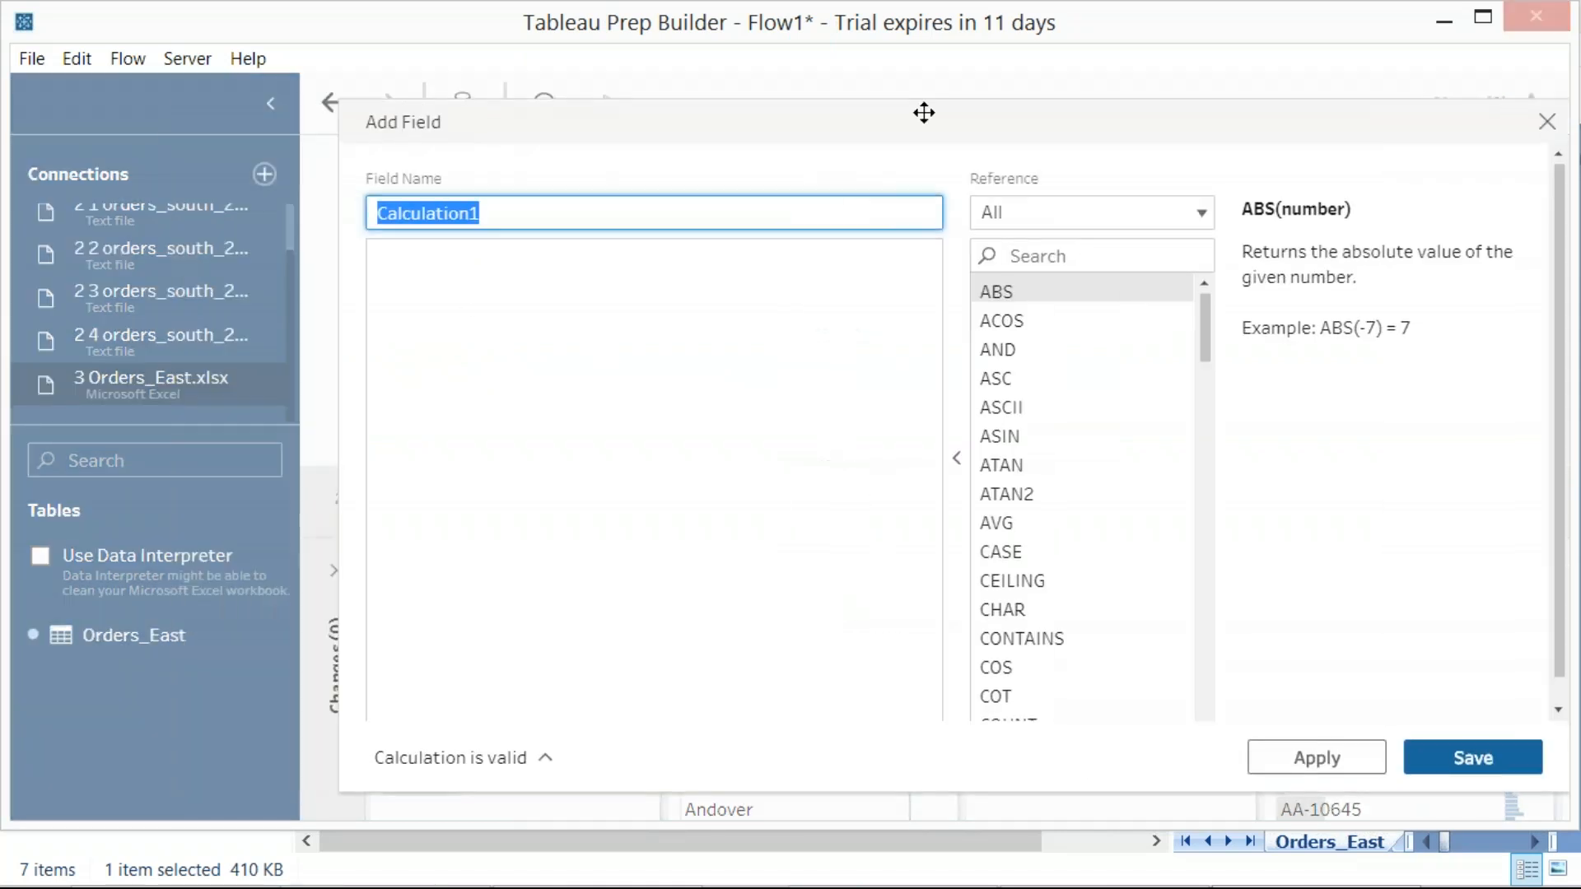
left_click_drag(338, 354, 622, 387)
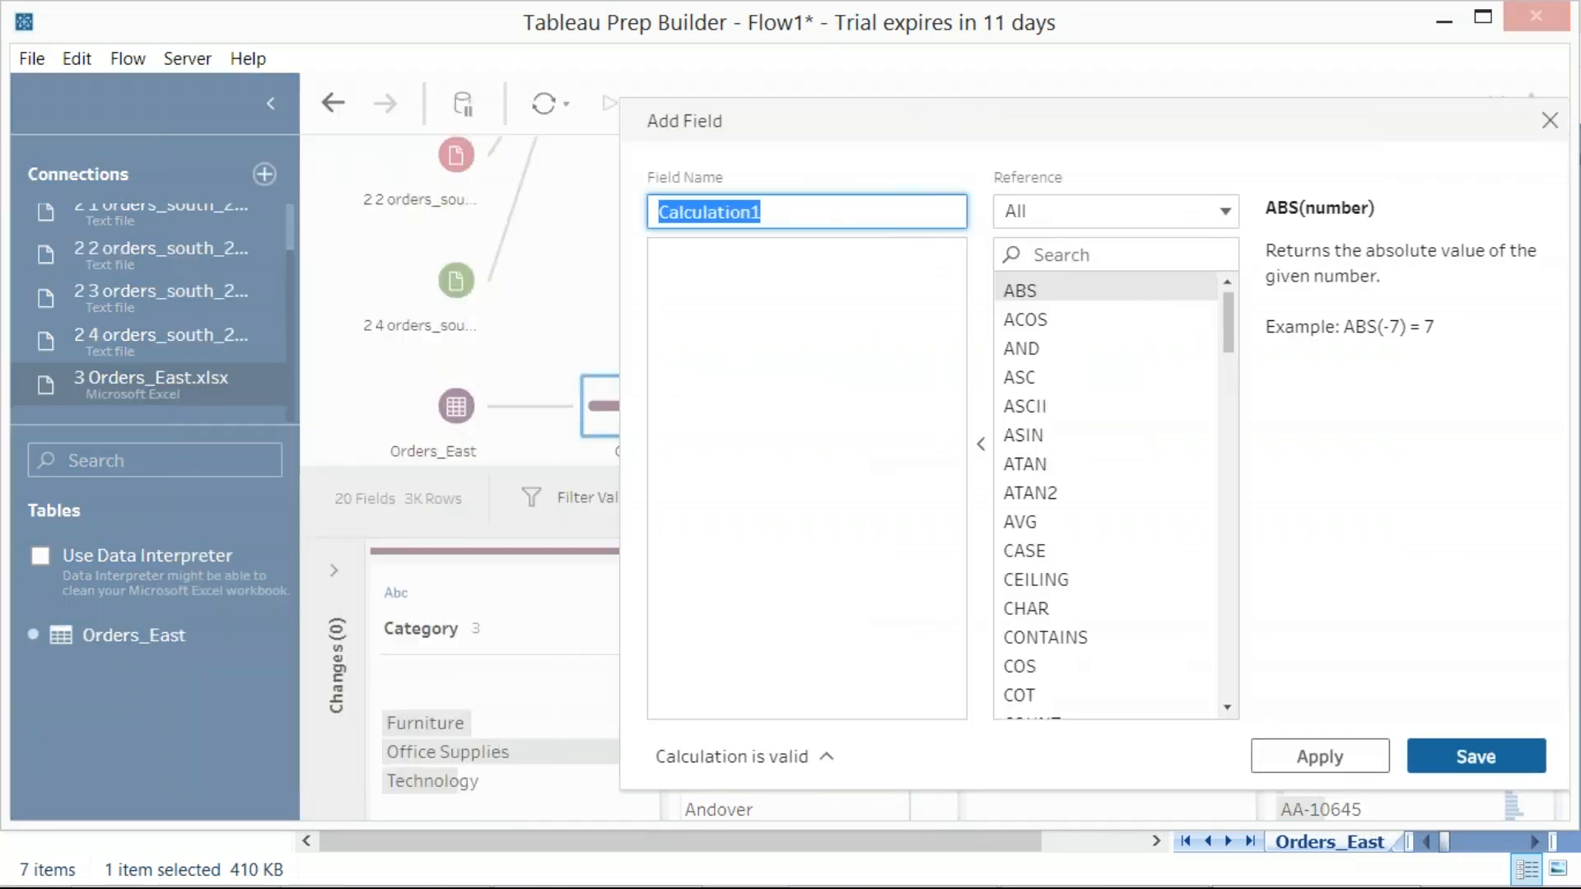
Name the calculated field Region with the formula "East", capture a region screenshot of it, and apply and save the field
type("Region")
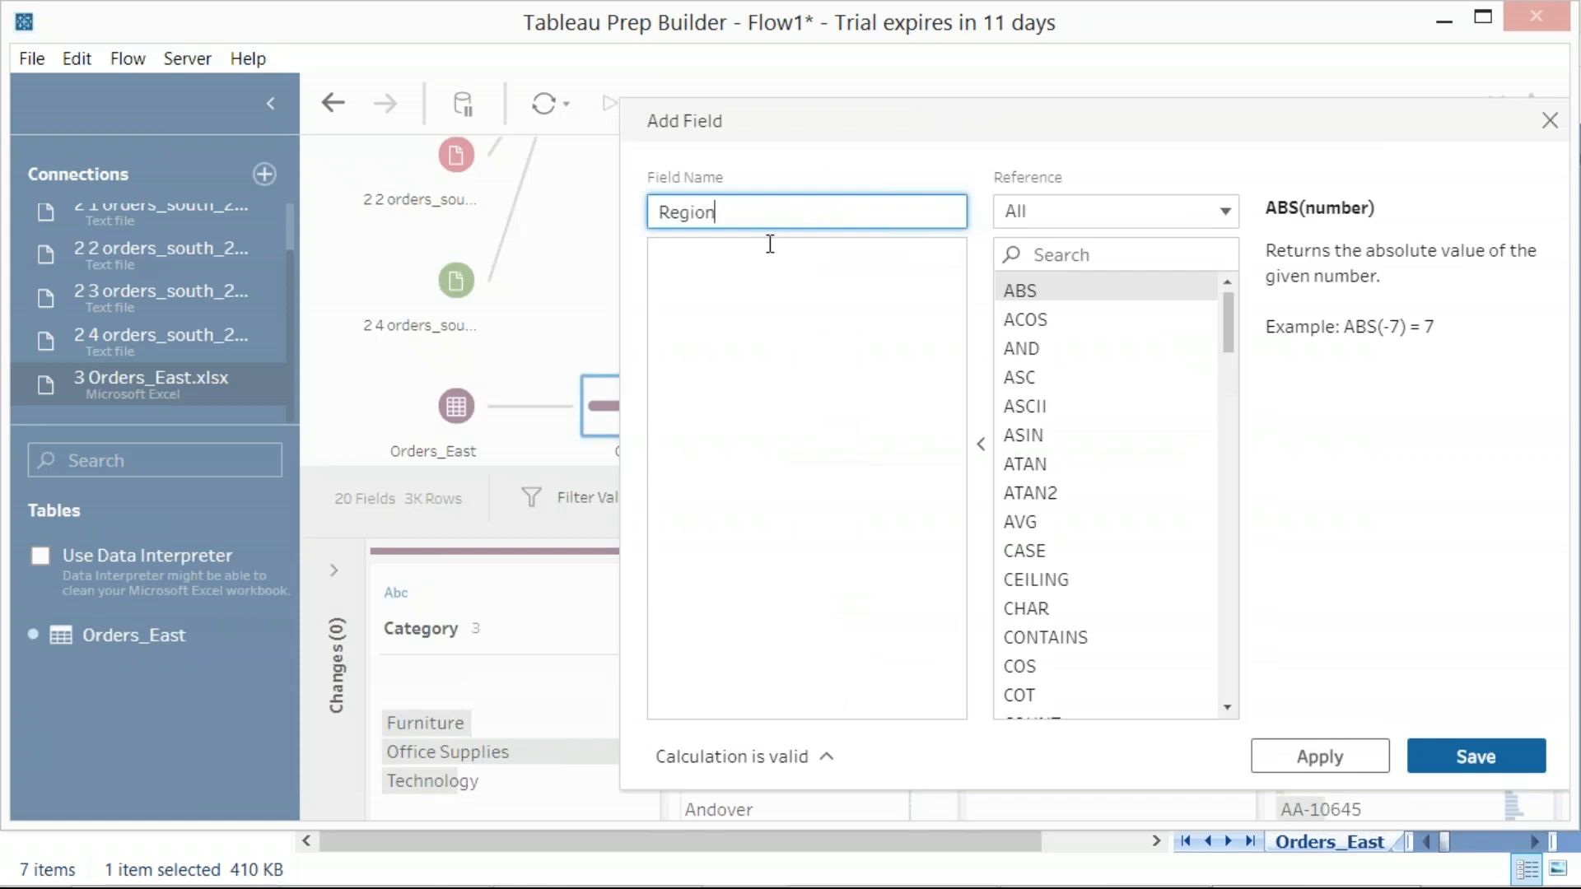
left_click(770, 243)
type("\"")
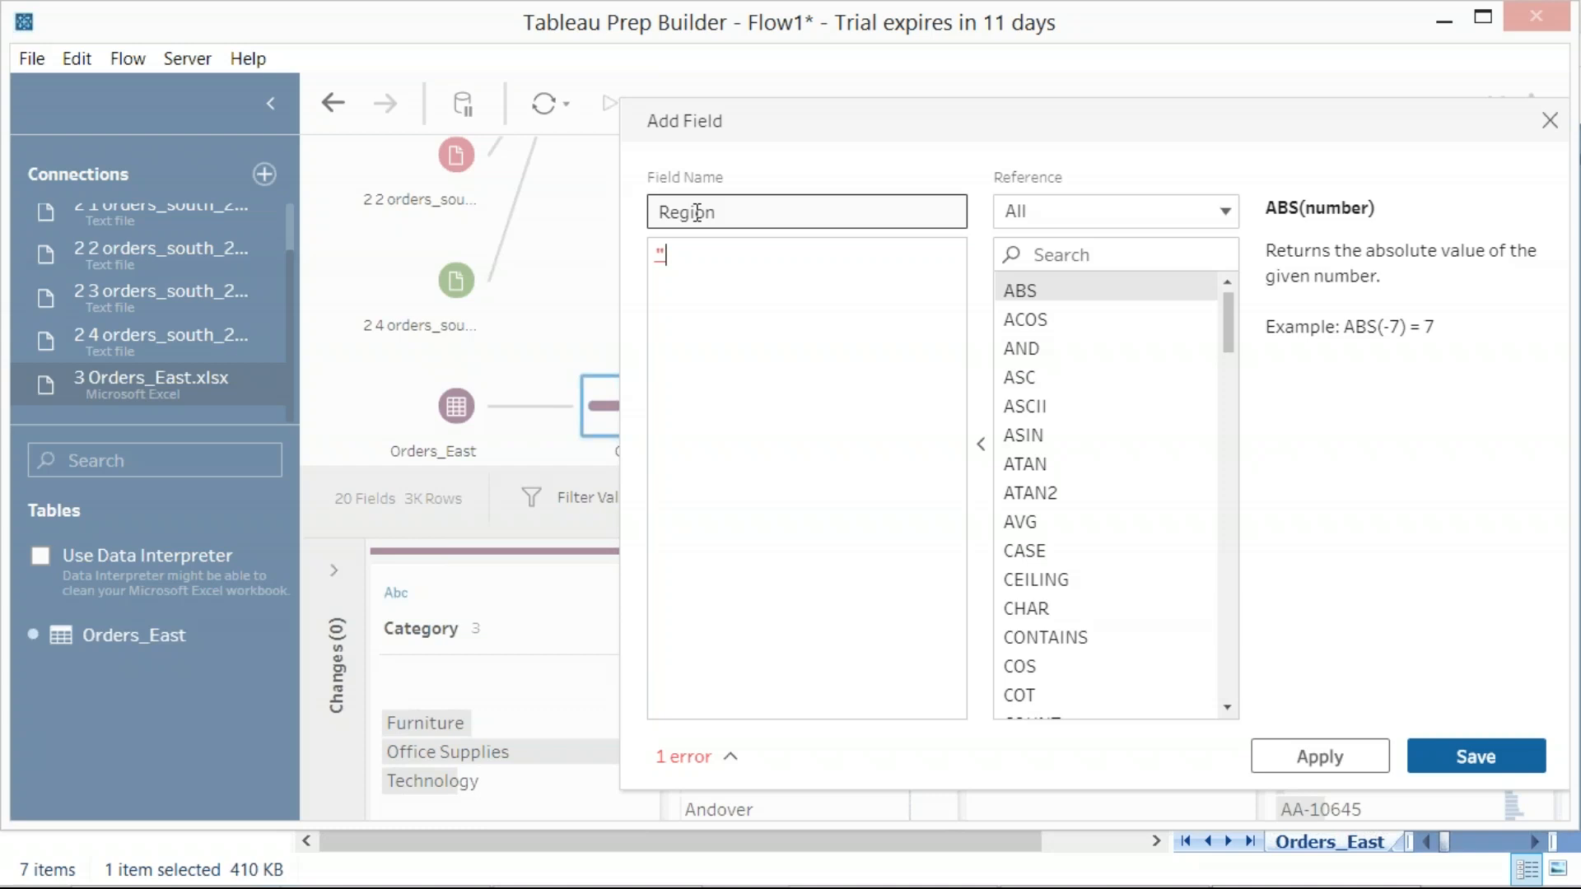
type("East\"")
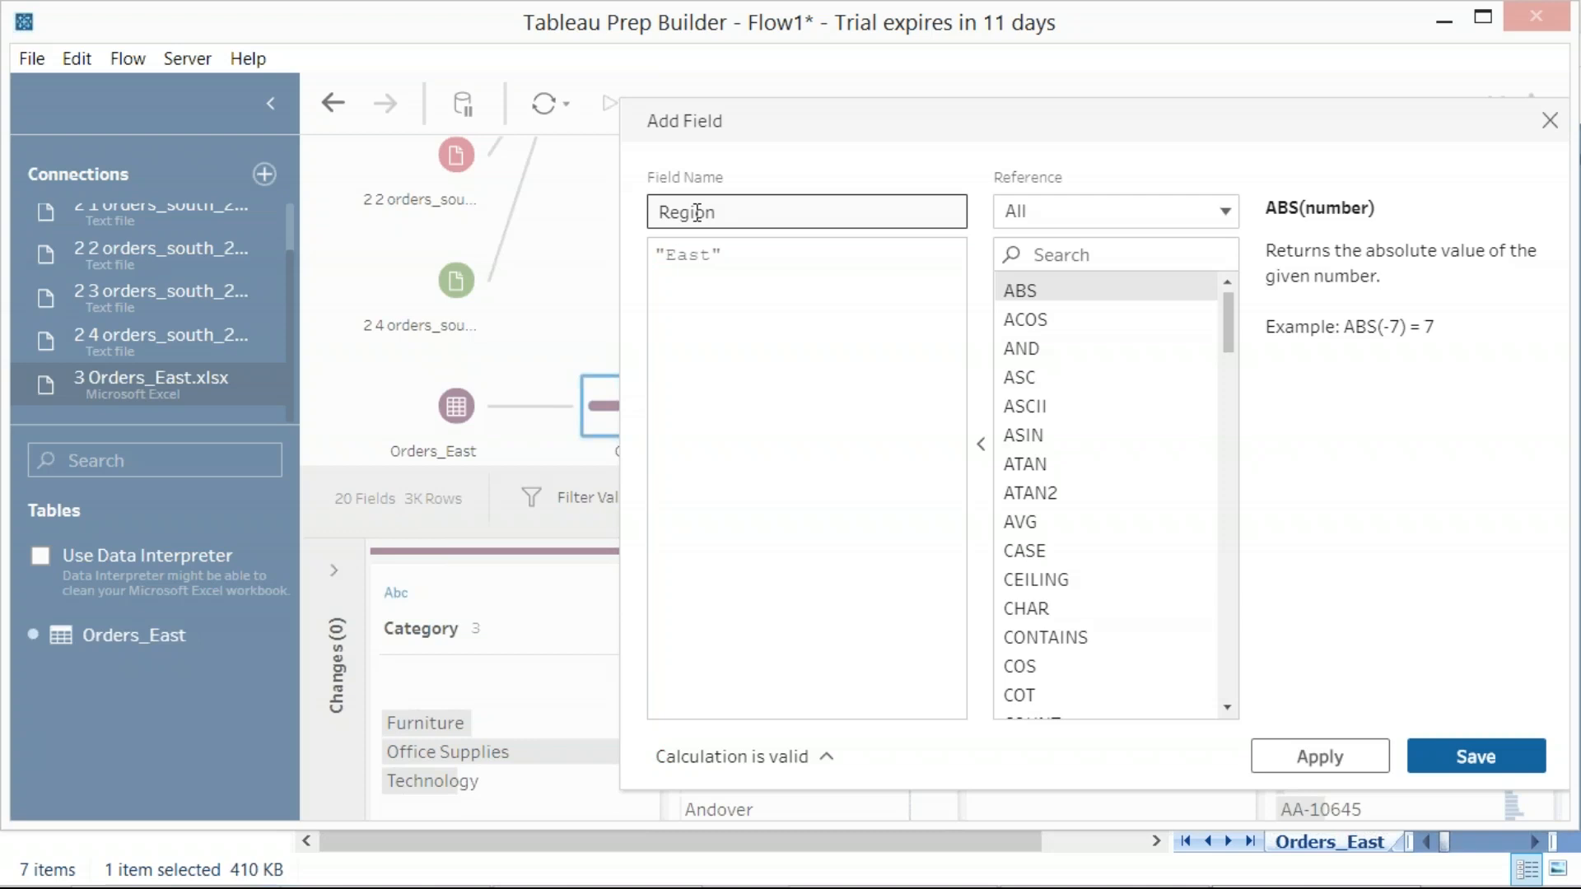
key("Print")
left_click_drag(47, 23, 1394, 772)
left_click(1322, 759)
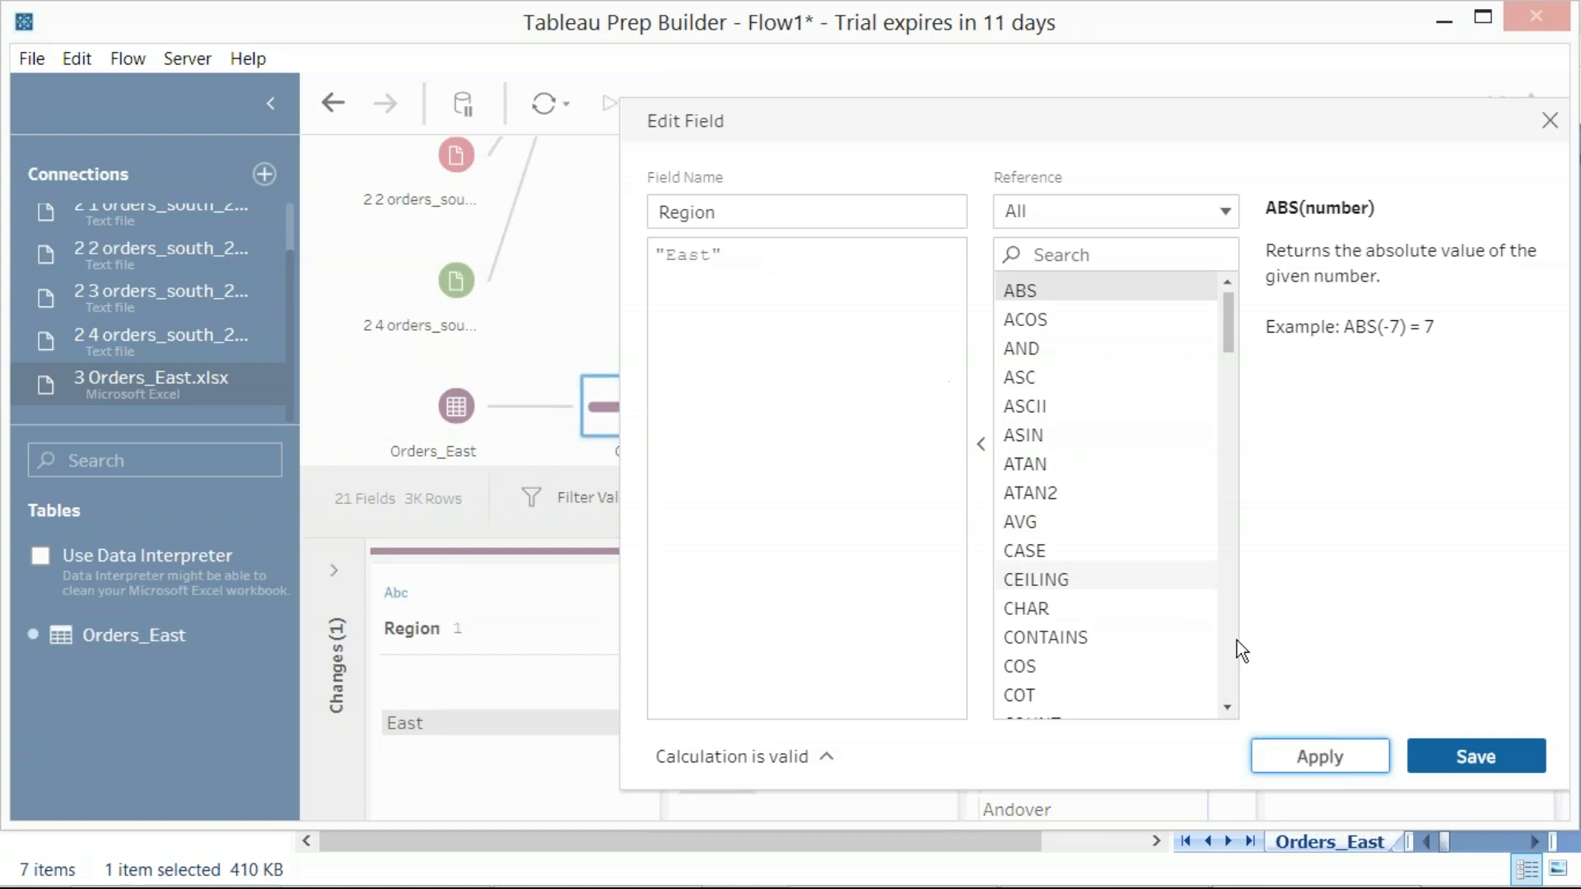
left_click(1451, 765)
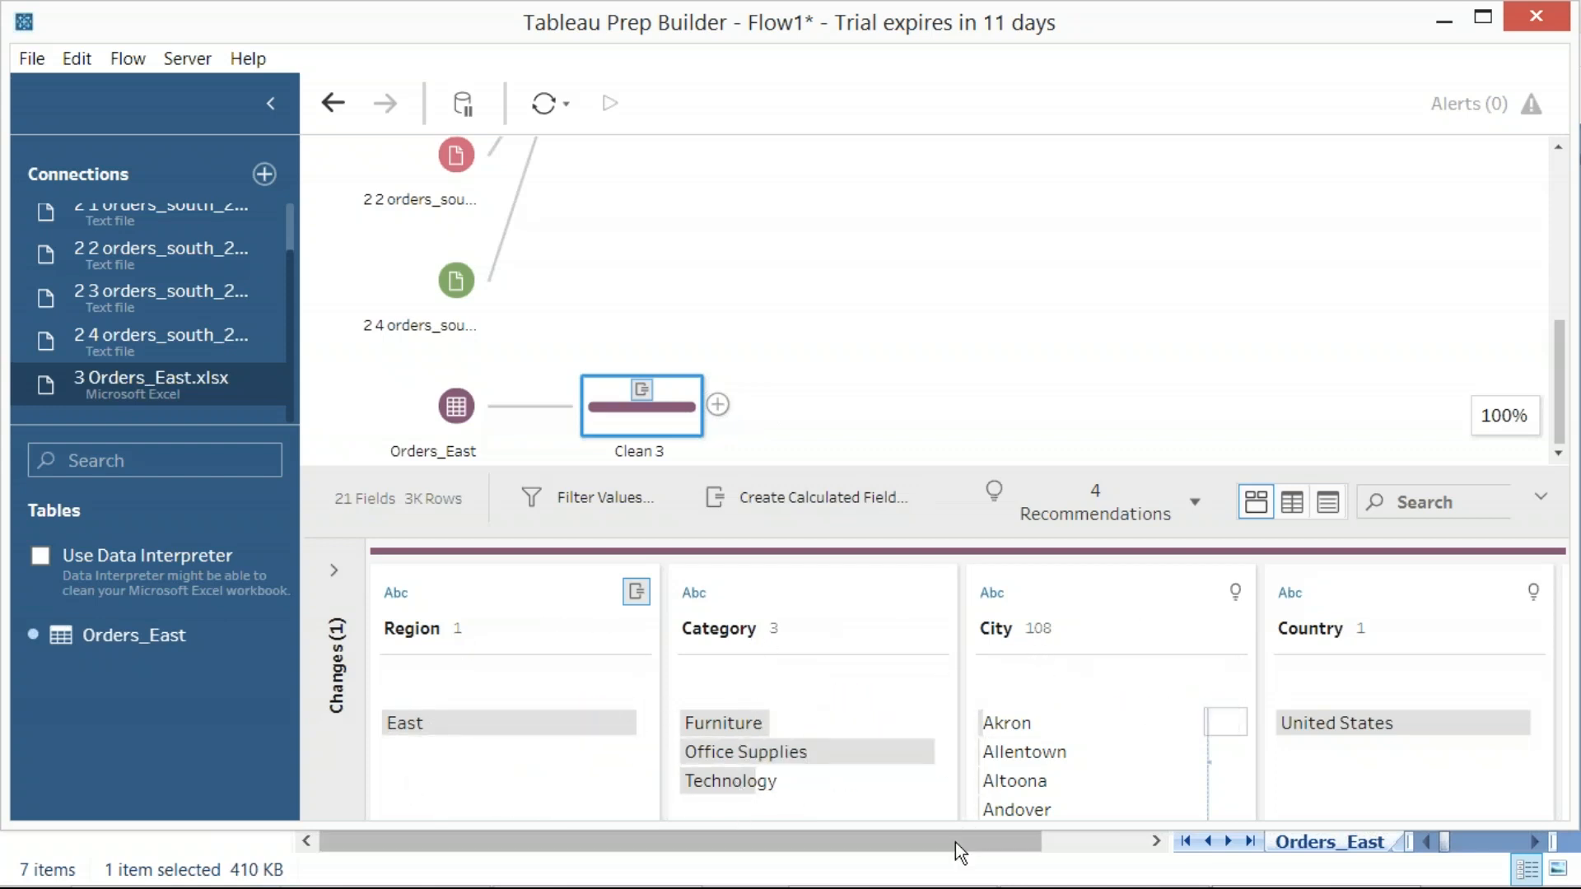
Look through the profiled fields of Clean 3, from Region across to Sales
left_click_drag(943, 852, 1051, 848)
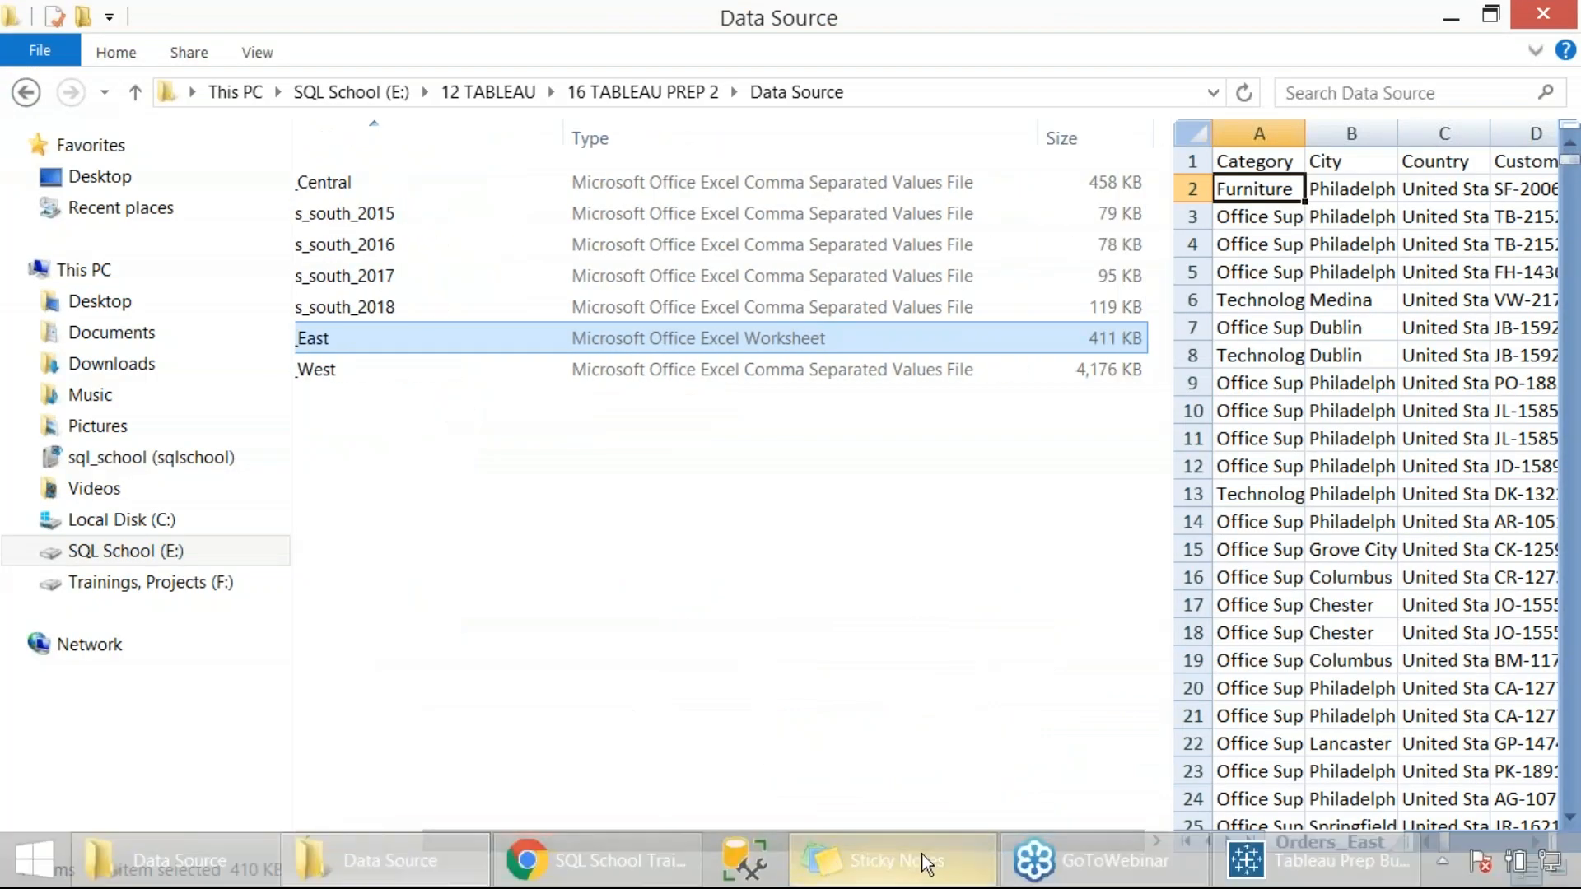
left_click(1318, 860)
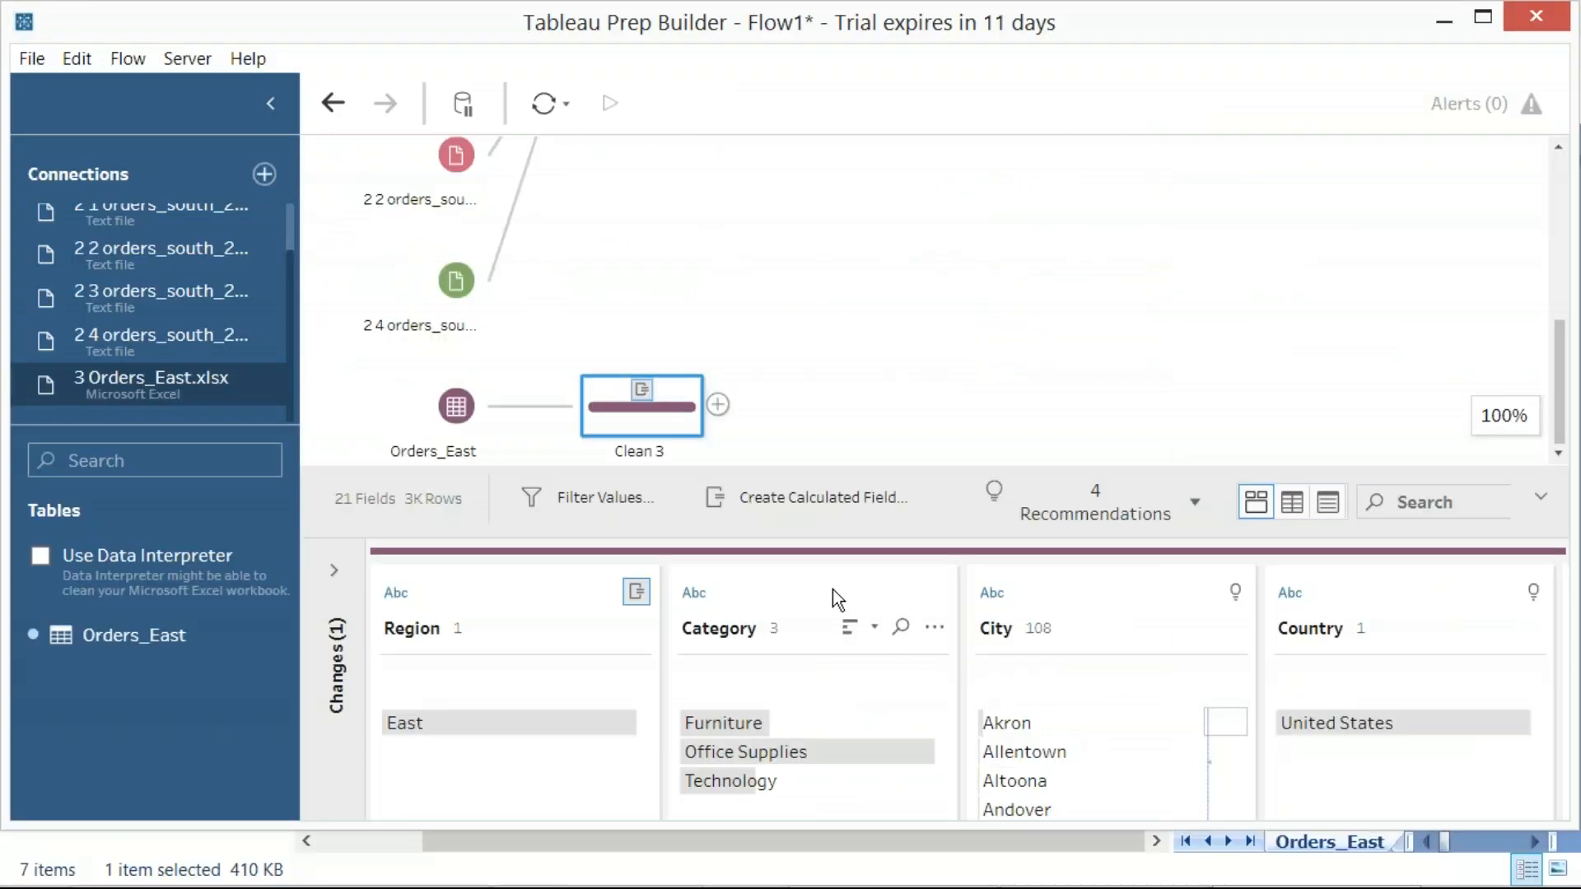
left_click(1079, 620)
scroll(1079, 620, "right", 3)
scroll(1079, 620, "right", 3)
scroll(1077, 618, "right", 3)
scroll(1077, 618, "right", 5)
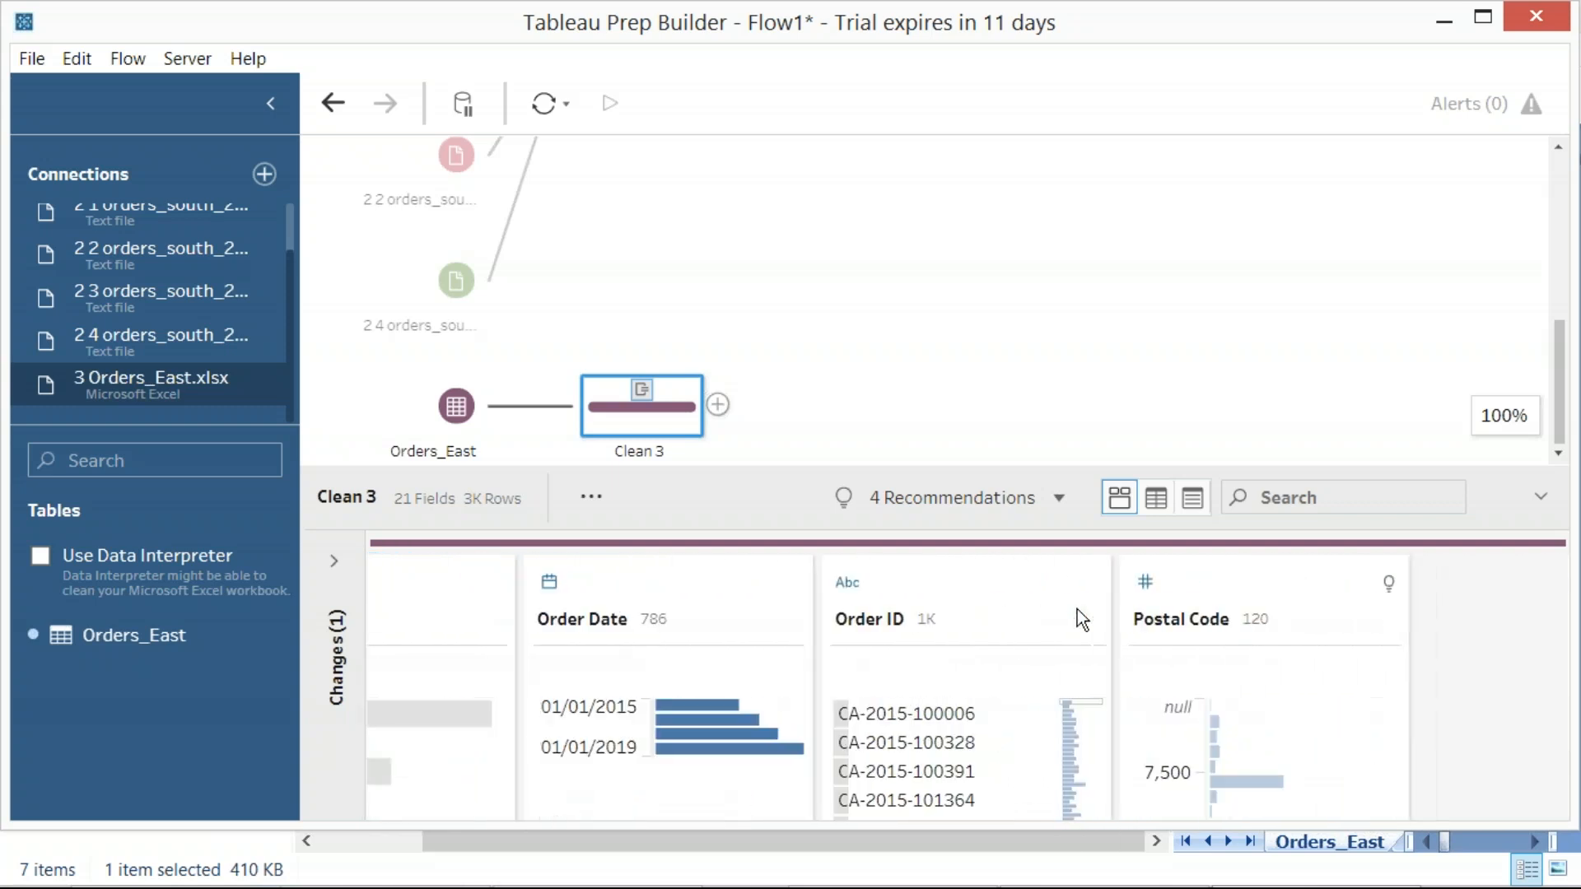
scroll(1078, 619, "right", 5)
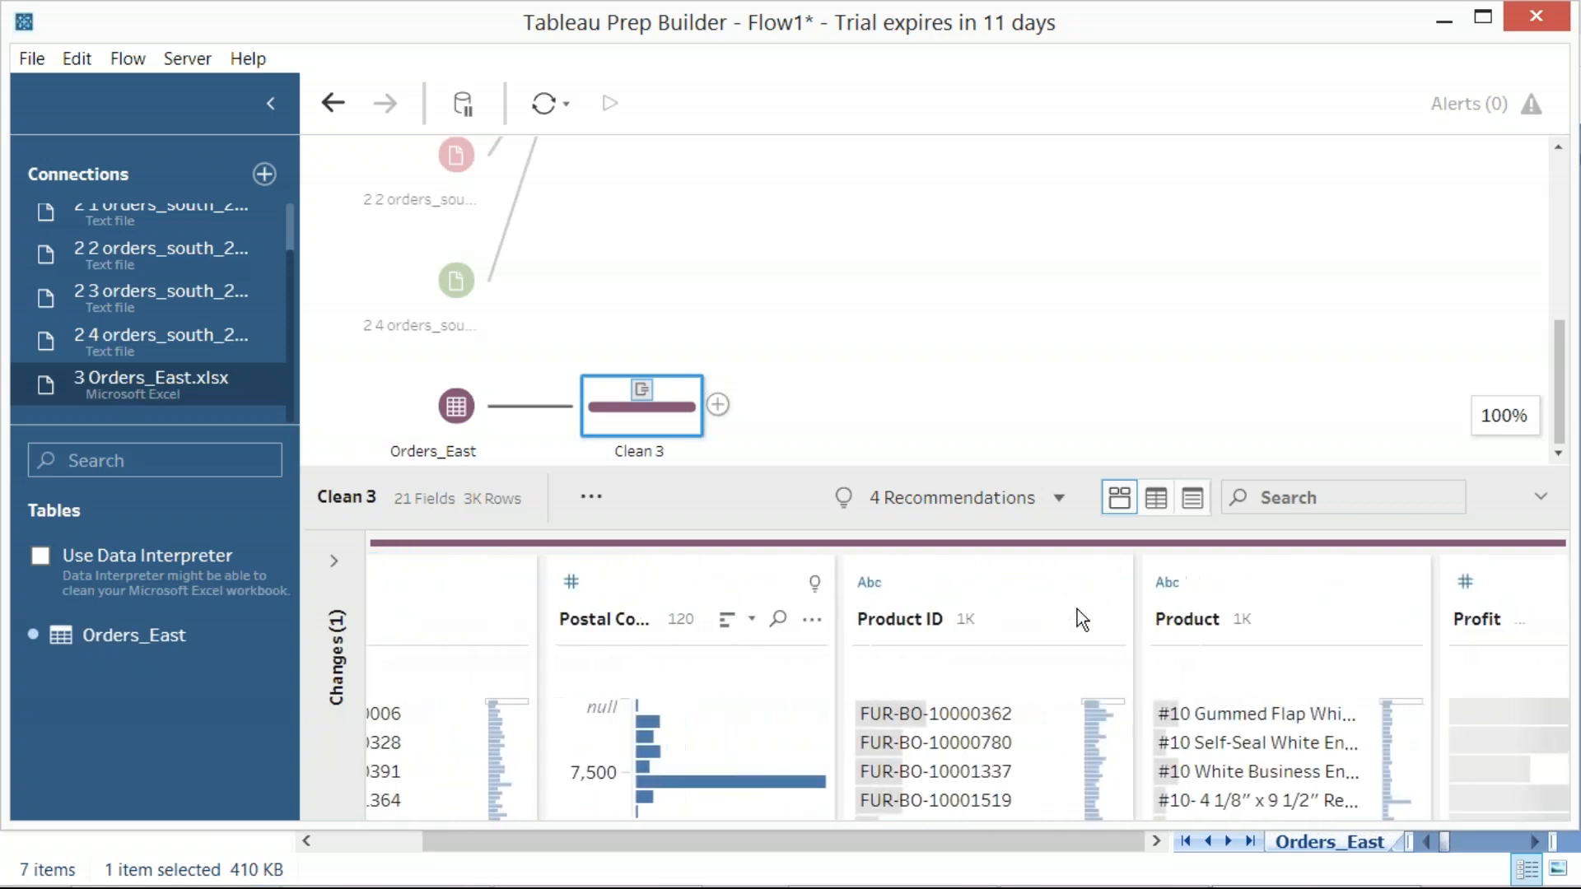
scroll(1078, 618, "right", 5)
scroll(1079, 620, "right", 5)
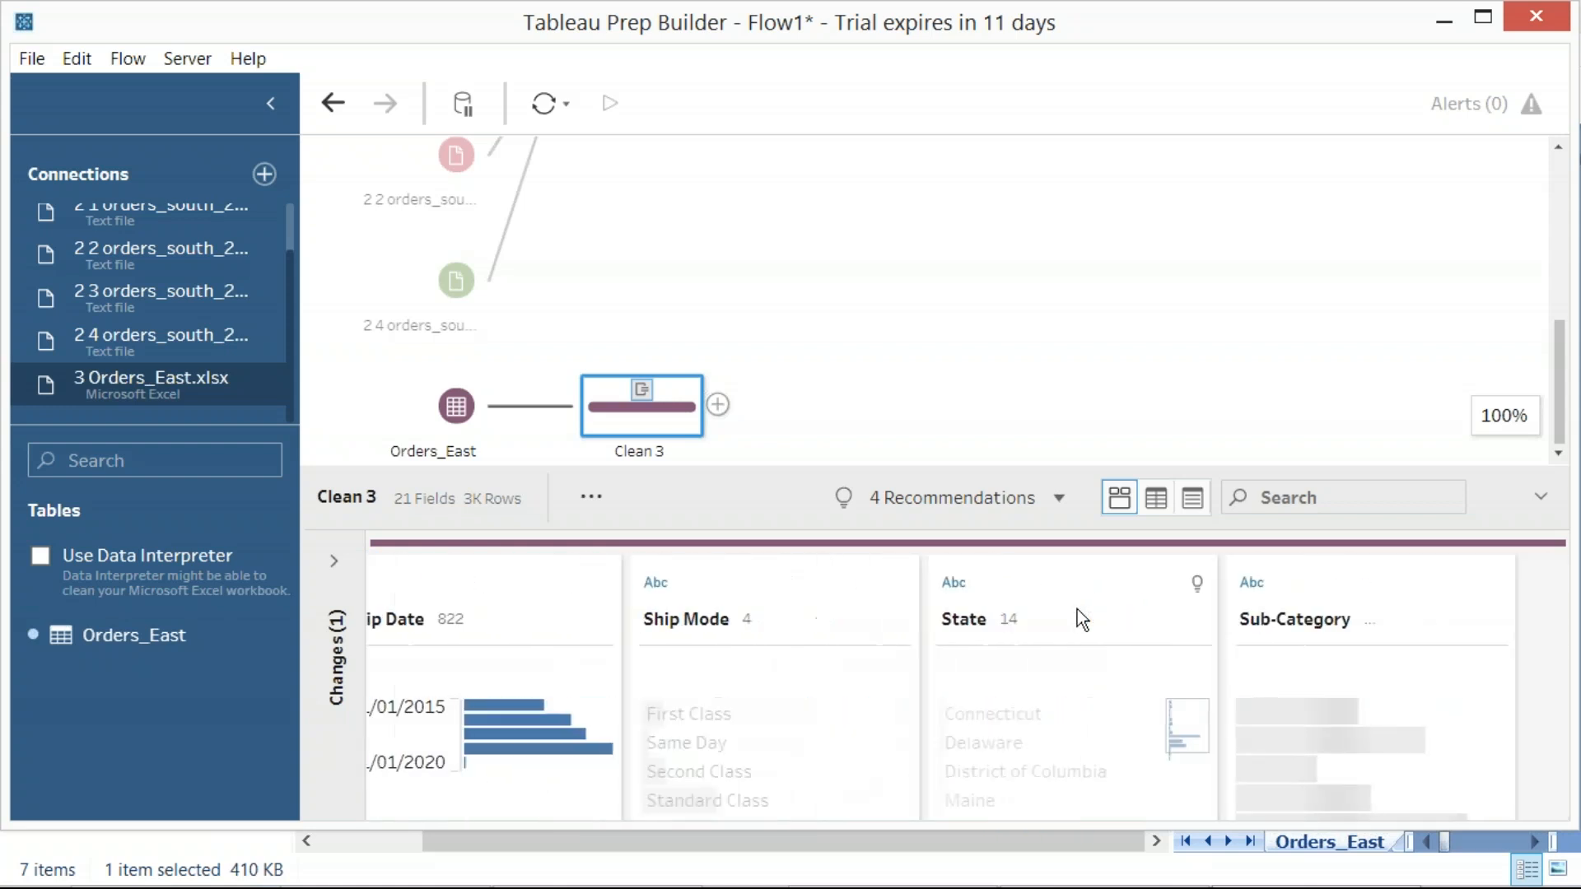
scroll(1081, 619, "right", 2)
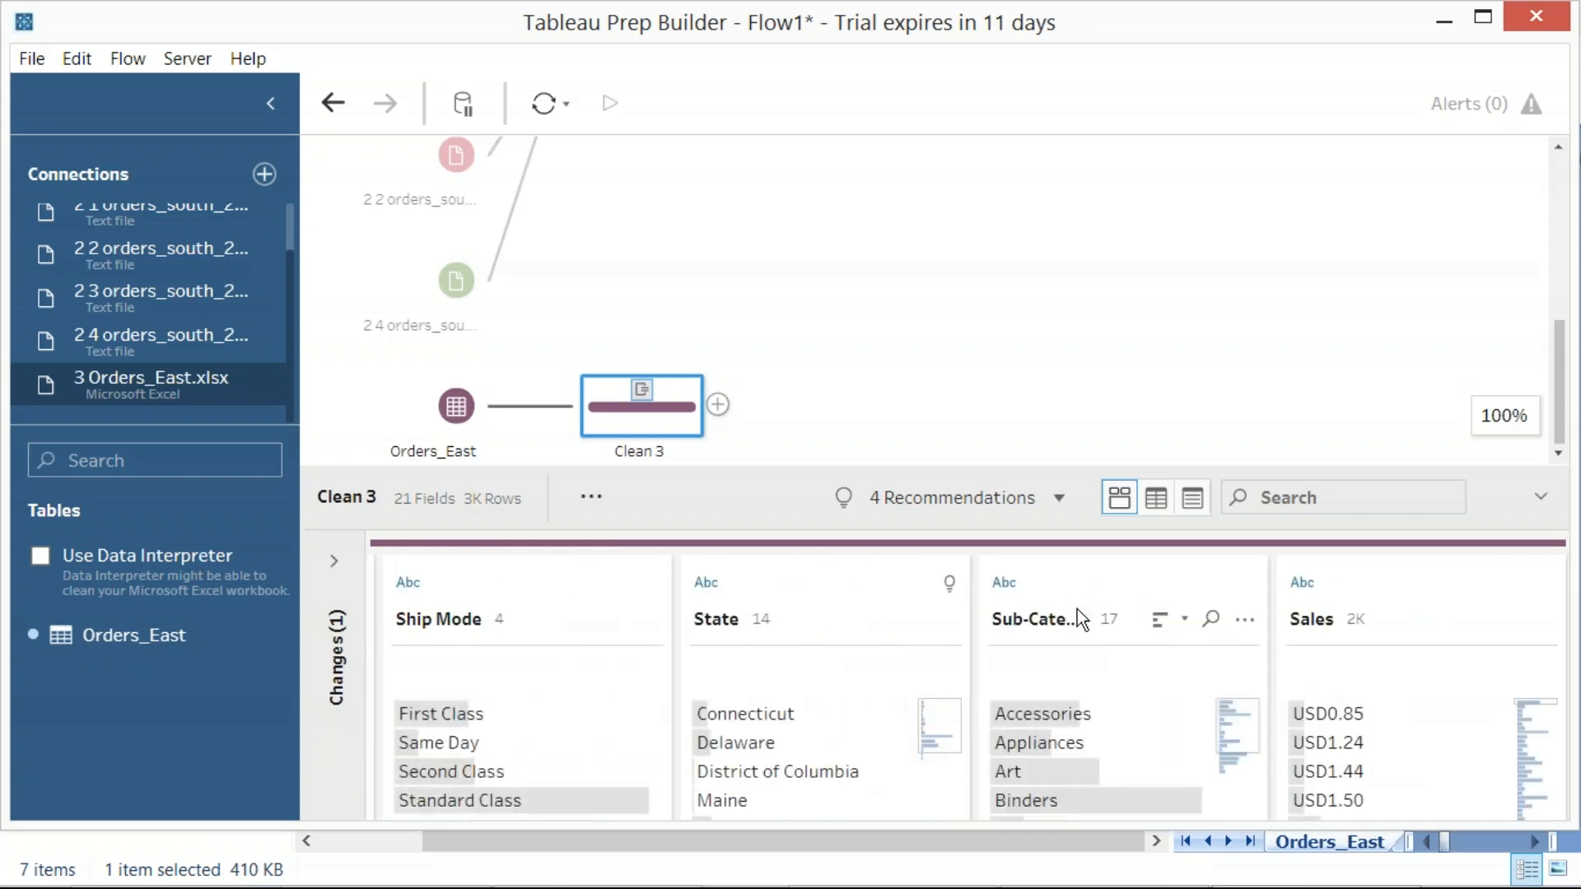
scroll(1077, 613, "left", 4)
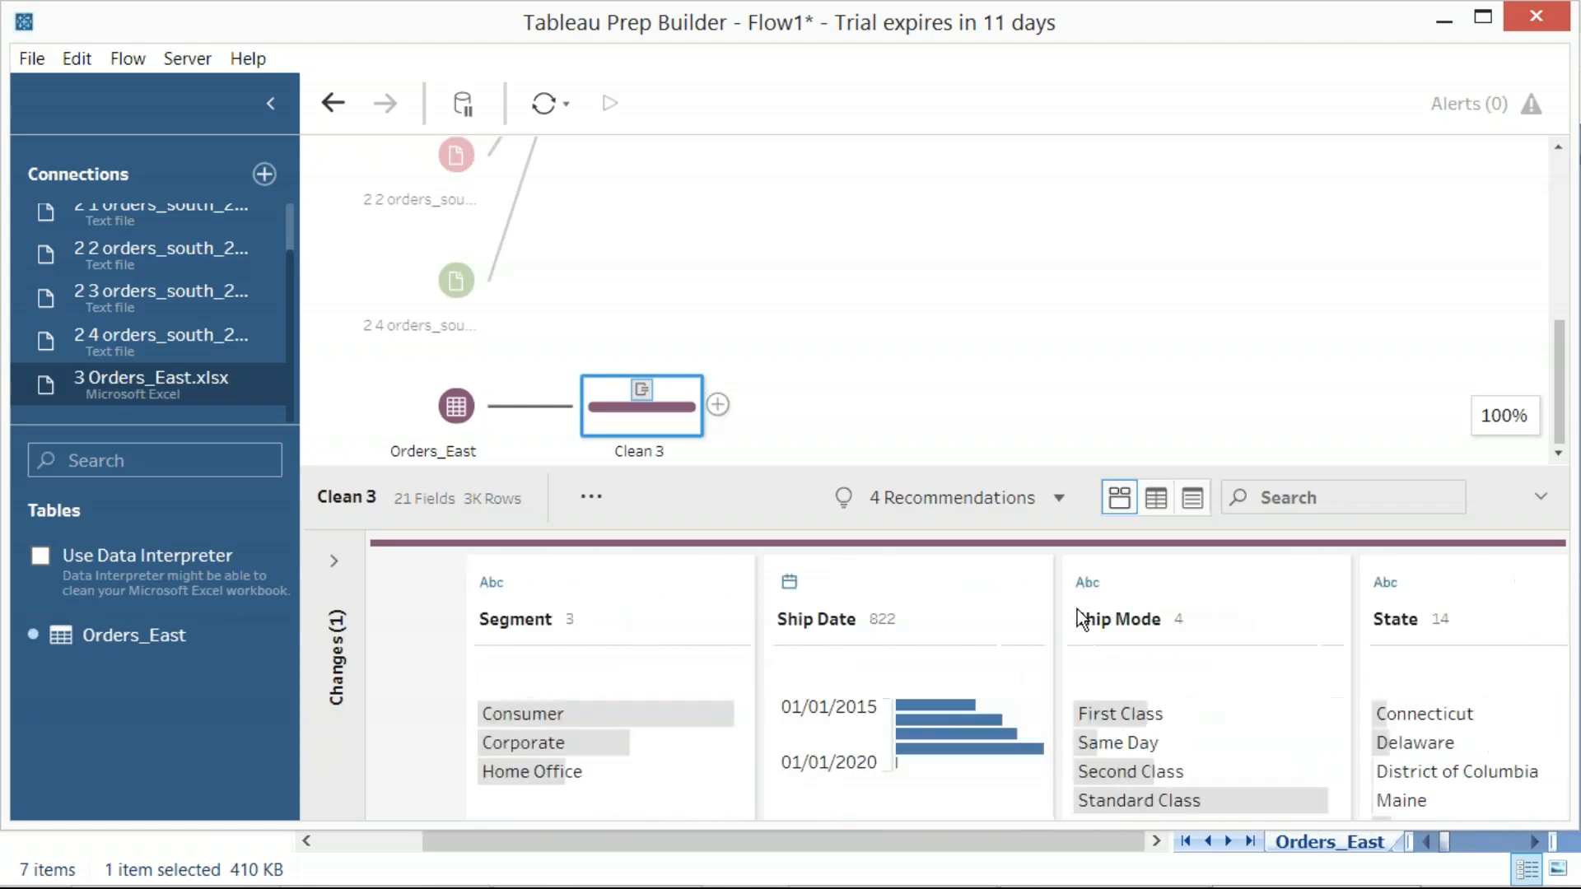
Close the Data Source folder window behind the flow and look back through Clean 3's fields to Product ID
left_click_drag(1006, 849, 877, 848)
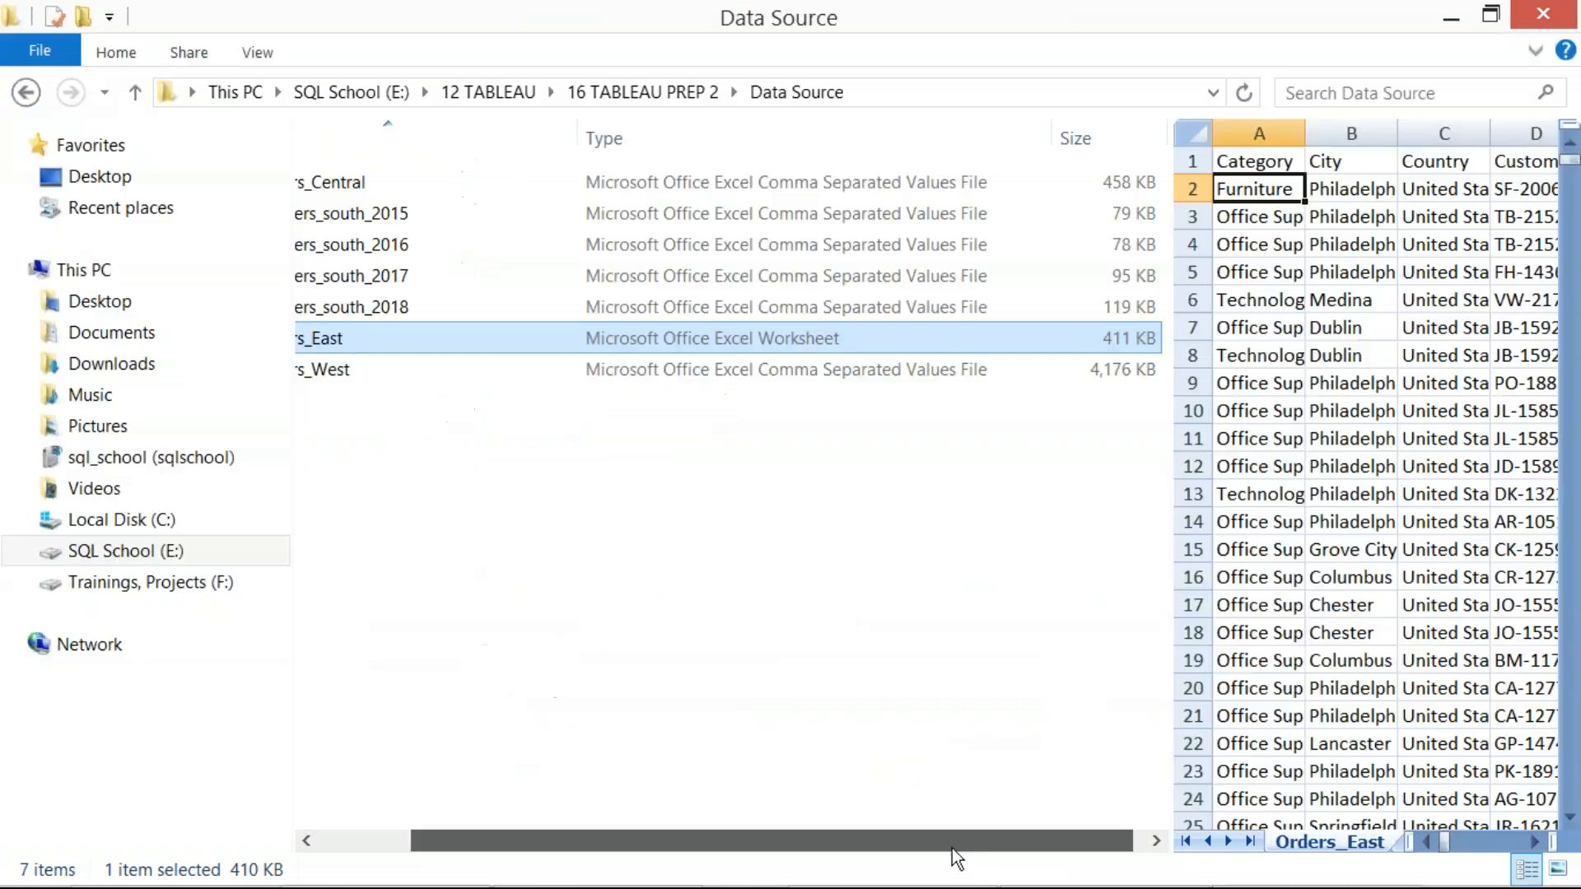
left_click(1526, 16)
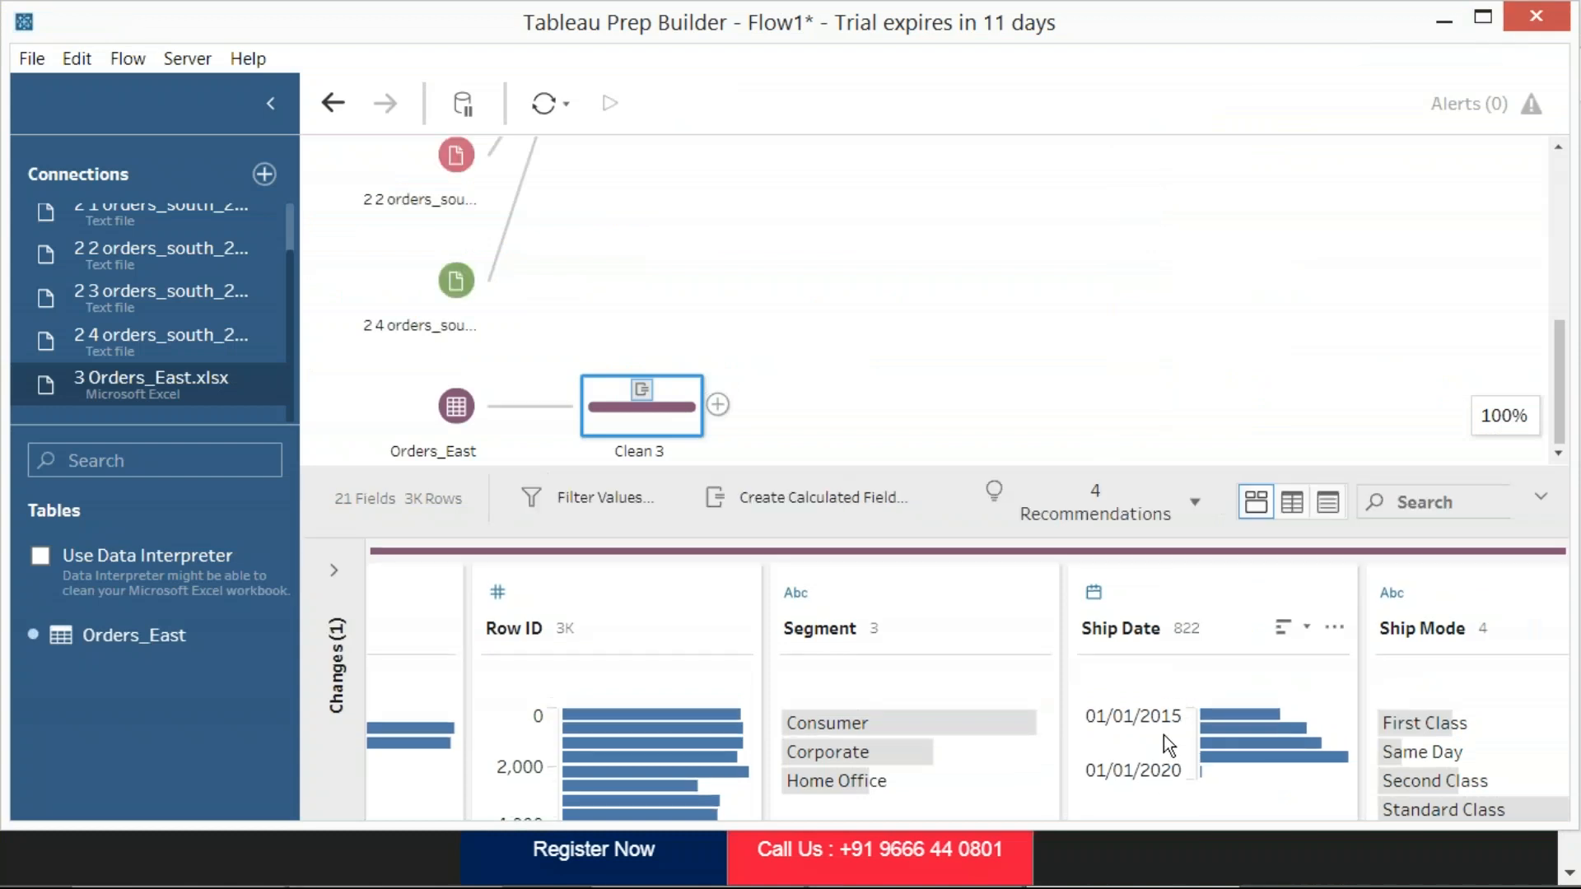
scroll(1173, 611, "right", 1)
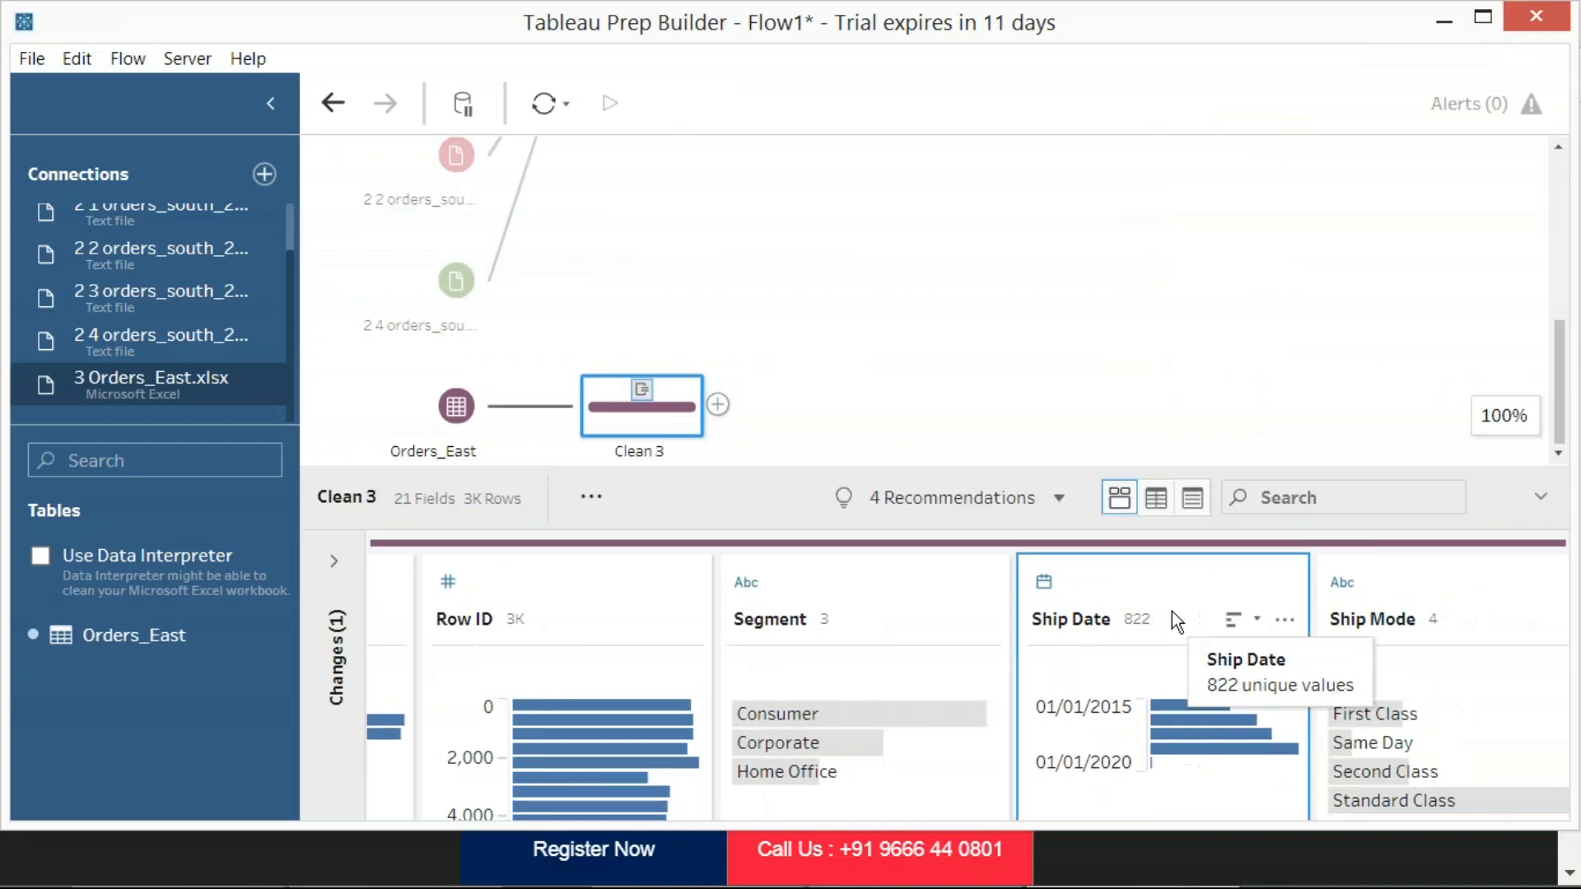
scroll(1172, 611, "left", 2)
scroll(1173, 613, "left", 5)
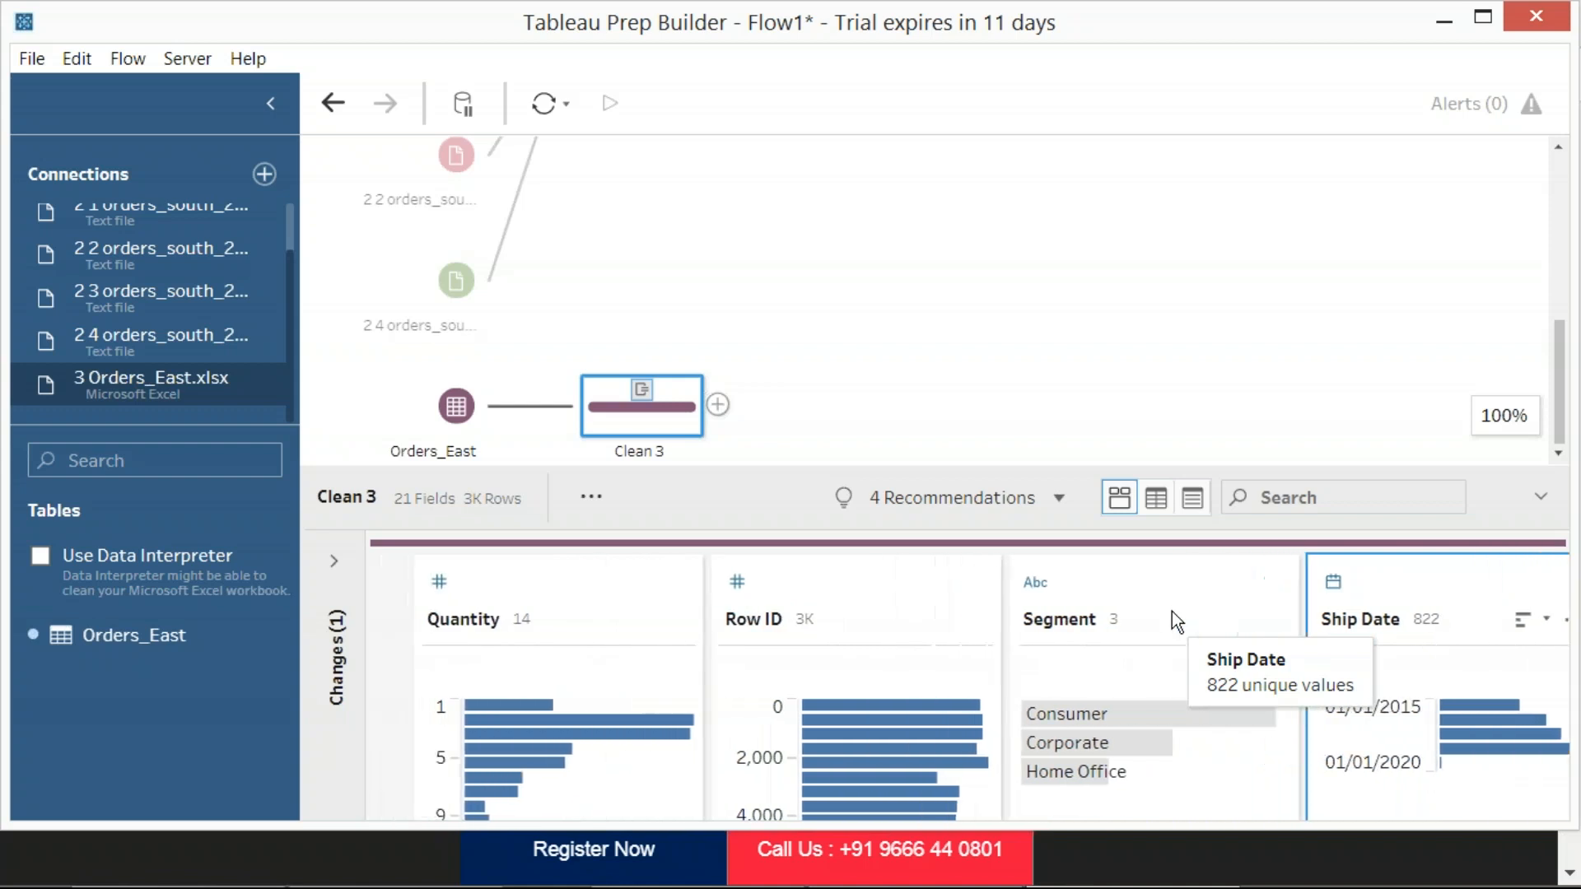
scroll(1172, 612, "left", 2)
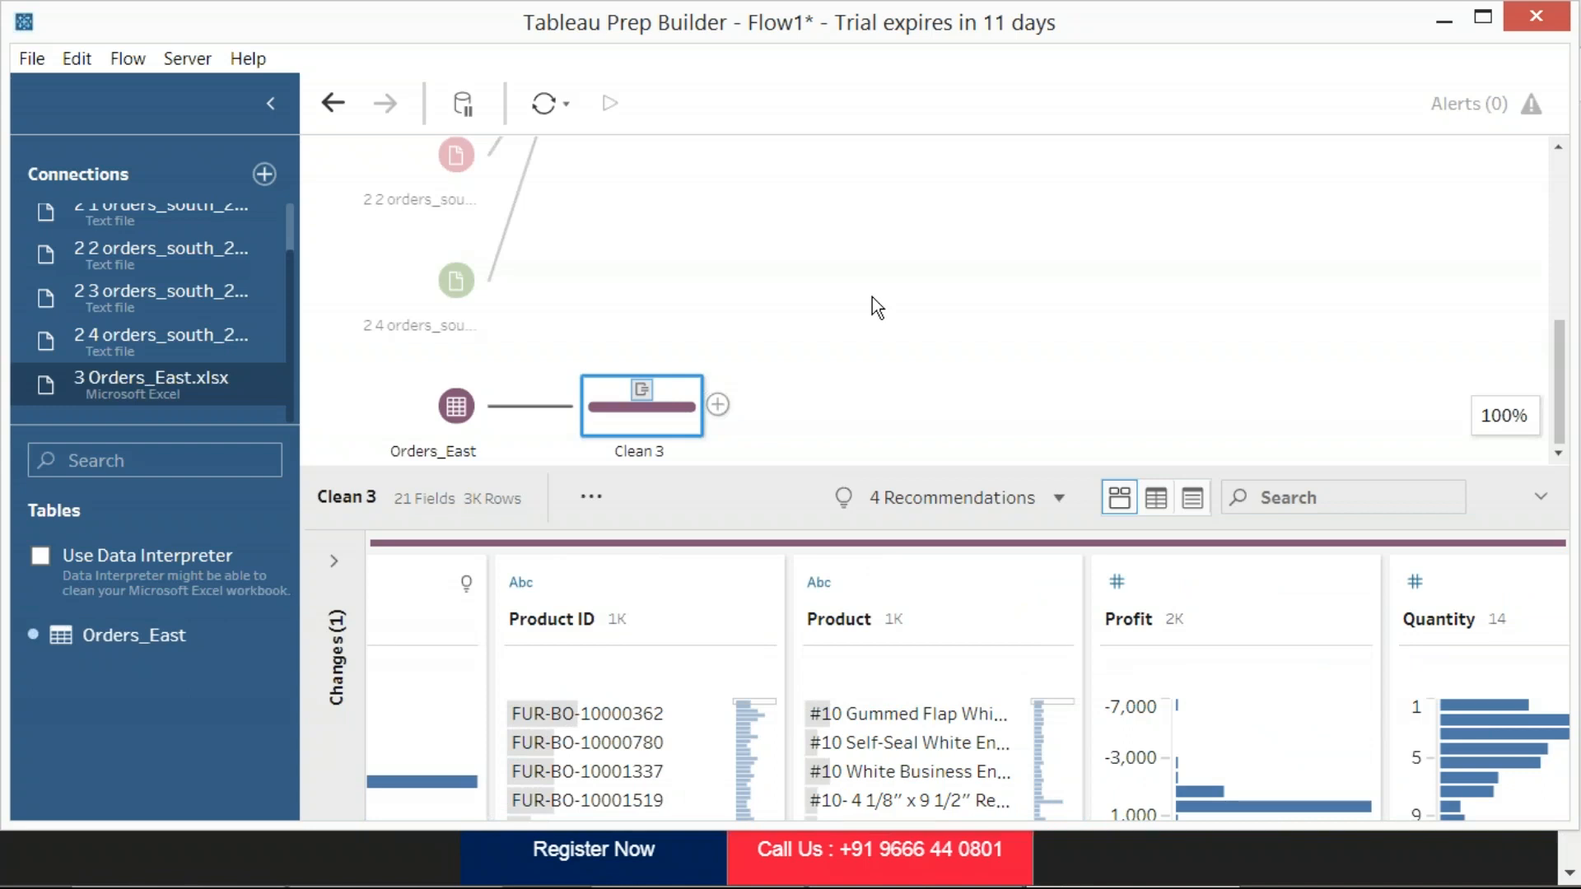
Add a Union step after Clean 2 in the flow and capture a region screenshot of the result
scroll(872, 298, "up", 5)
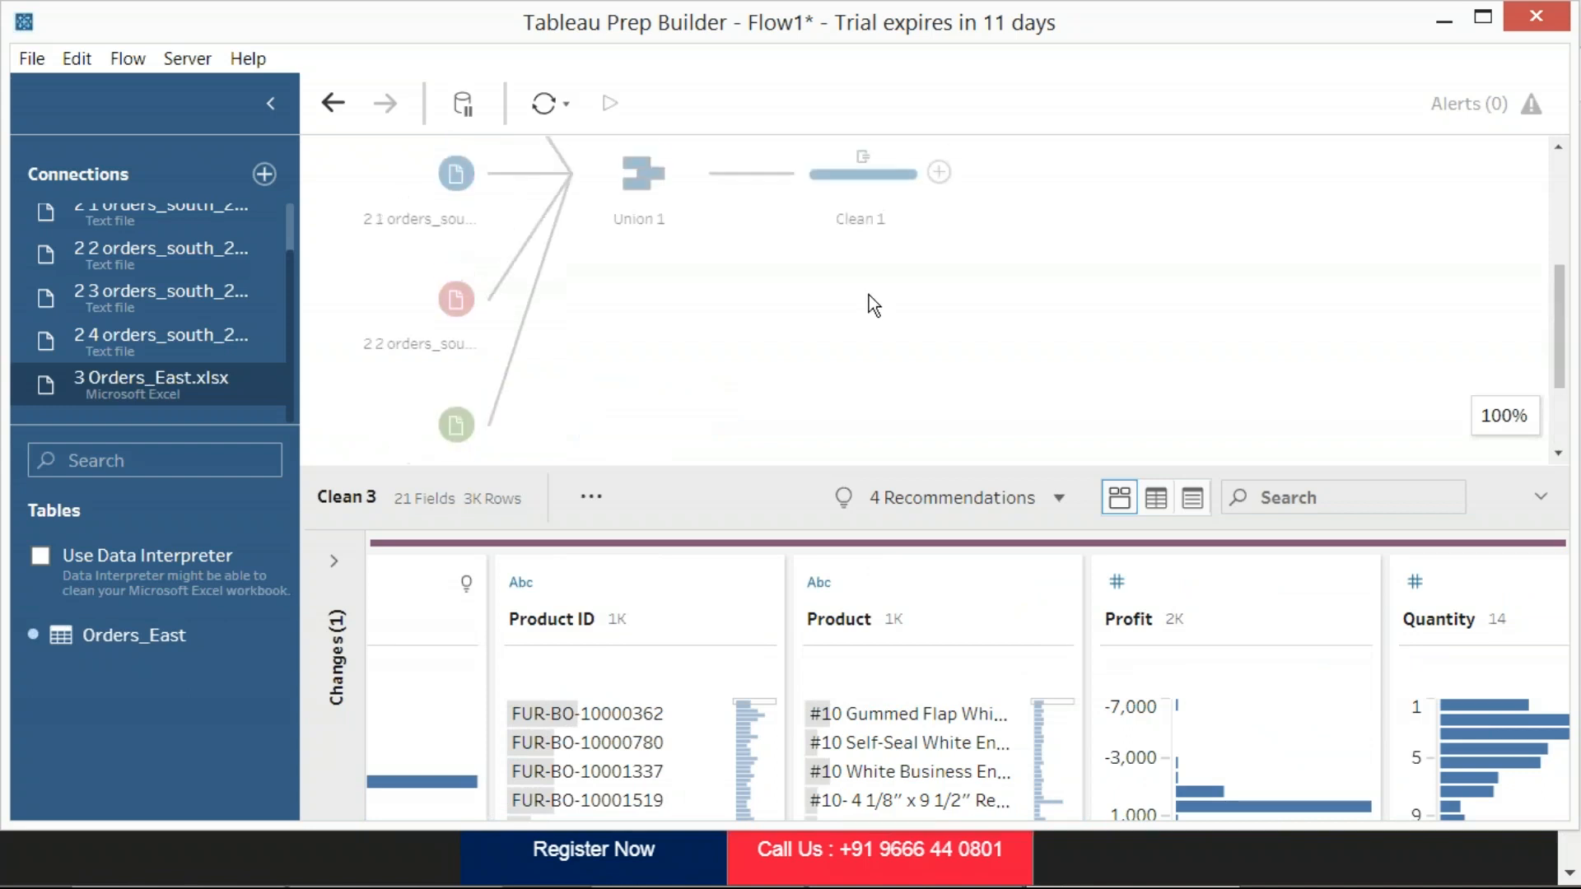
left_click(868, 295)
scroll(577, 338, "up", 1)
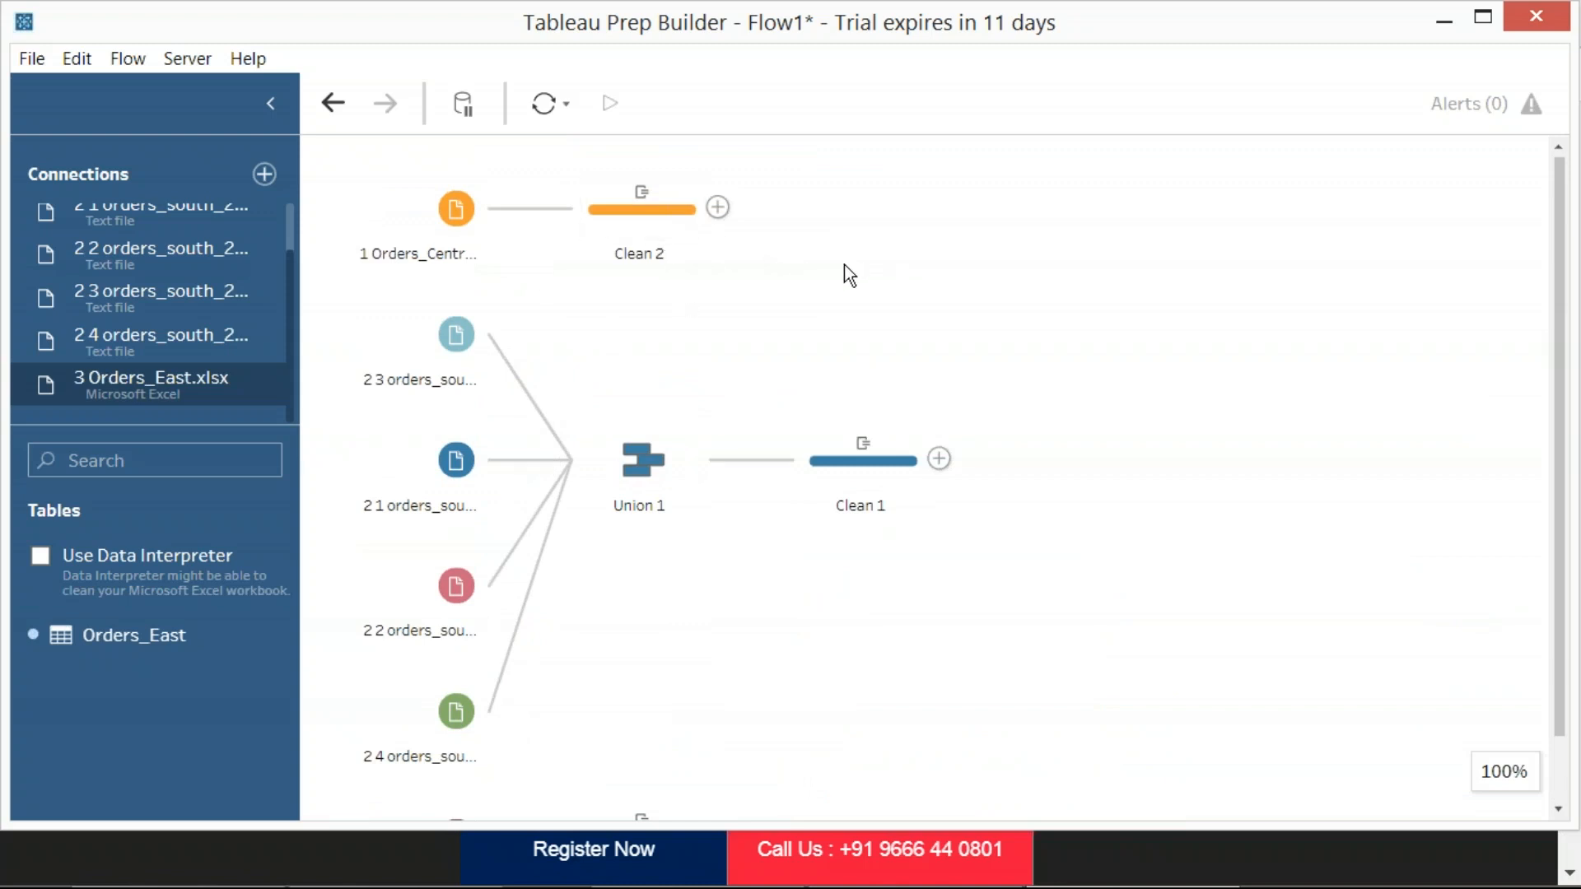
left_click(718, 208)
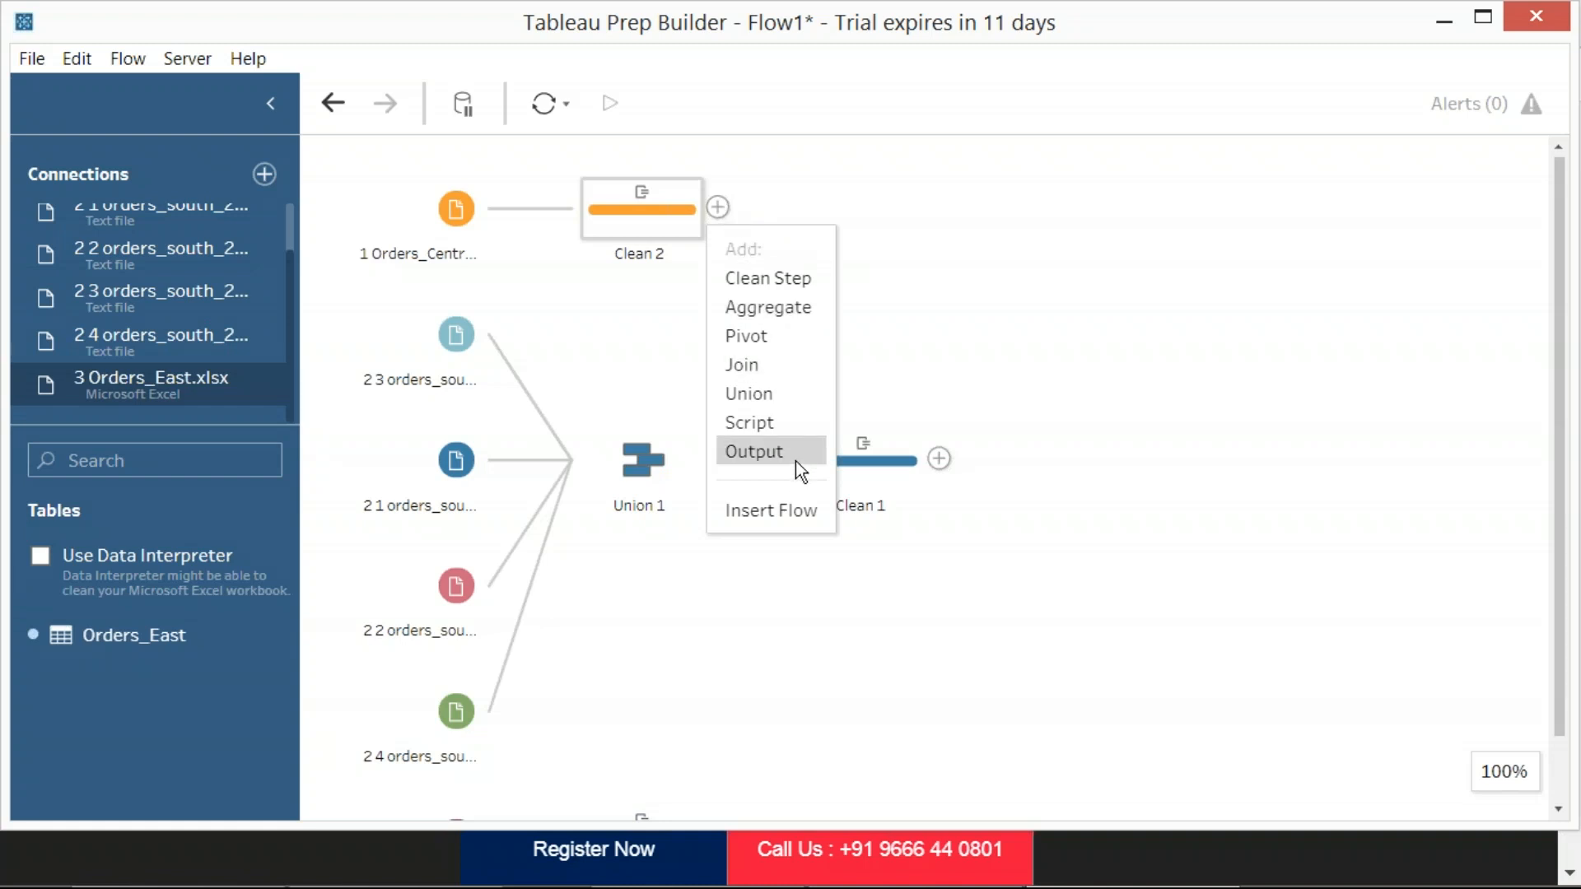
left_click(775, 395)
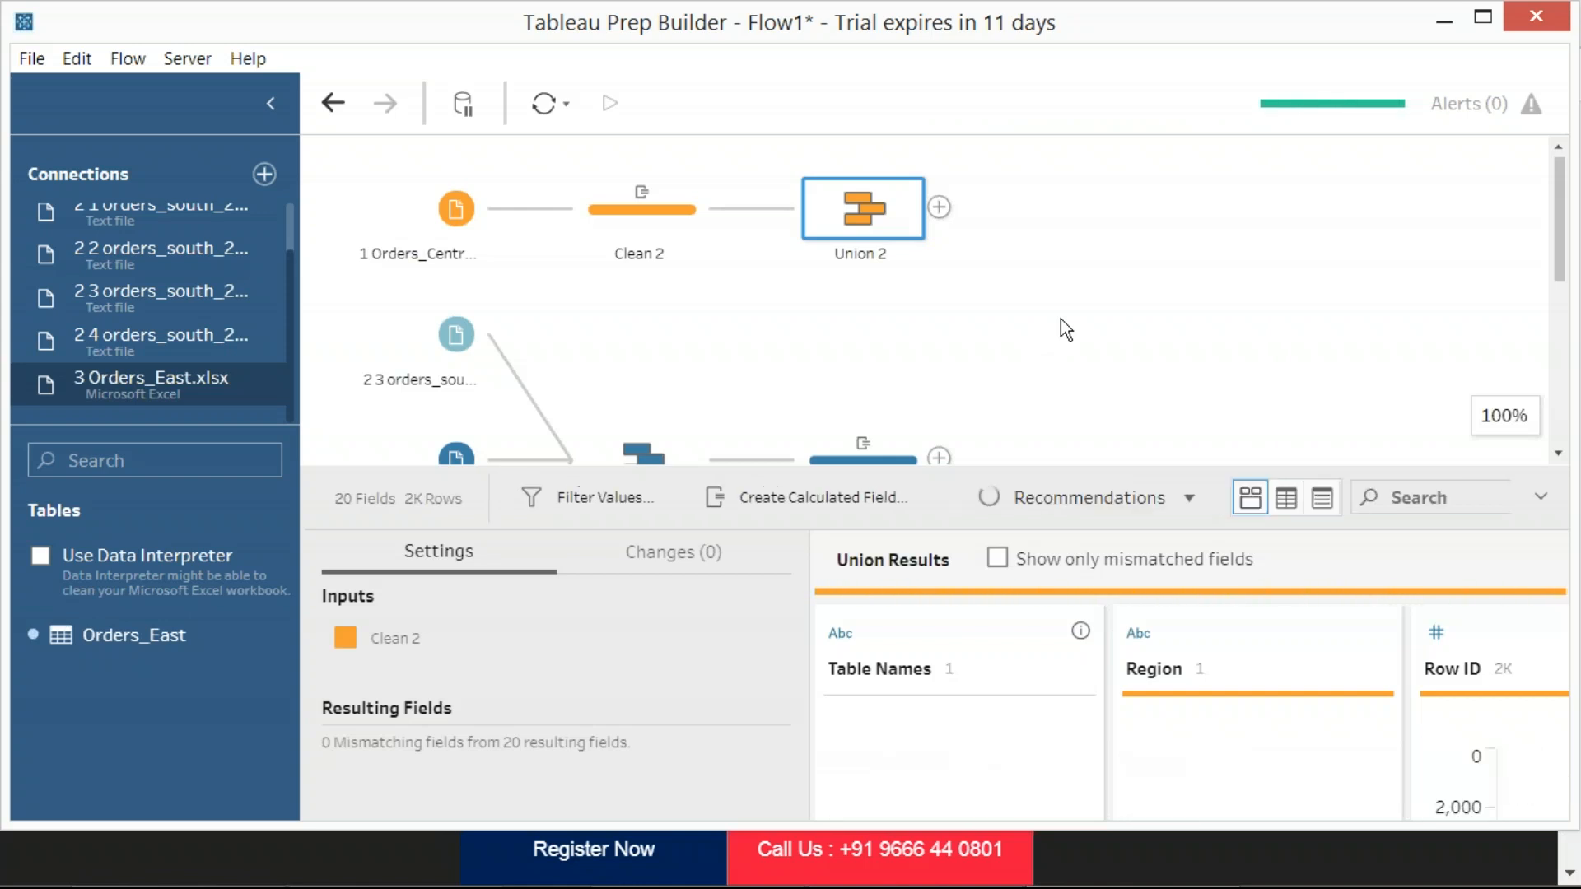
key("Print")
left_click_drag(98, 2, 1279, 699)
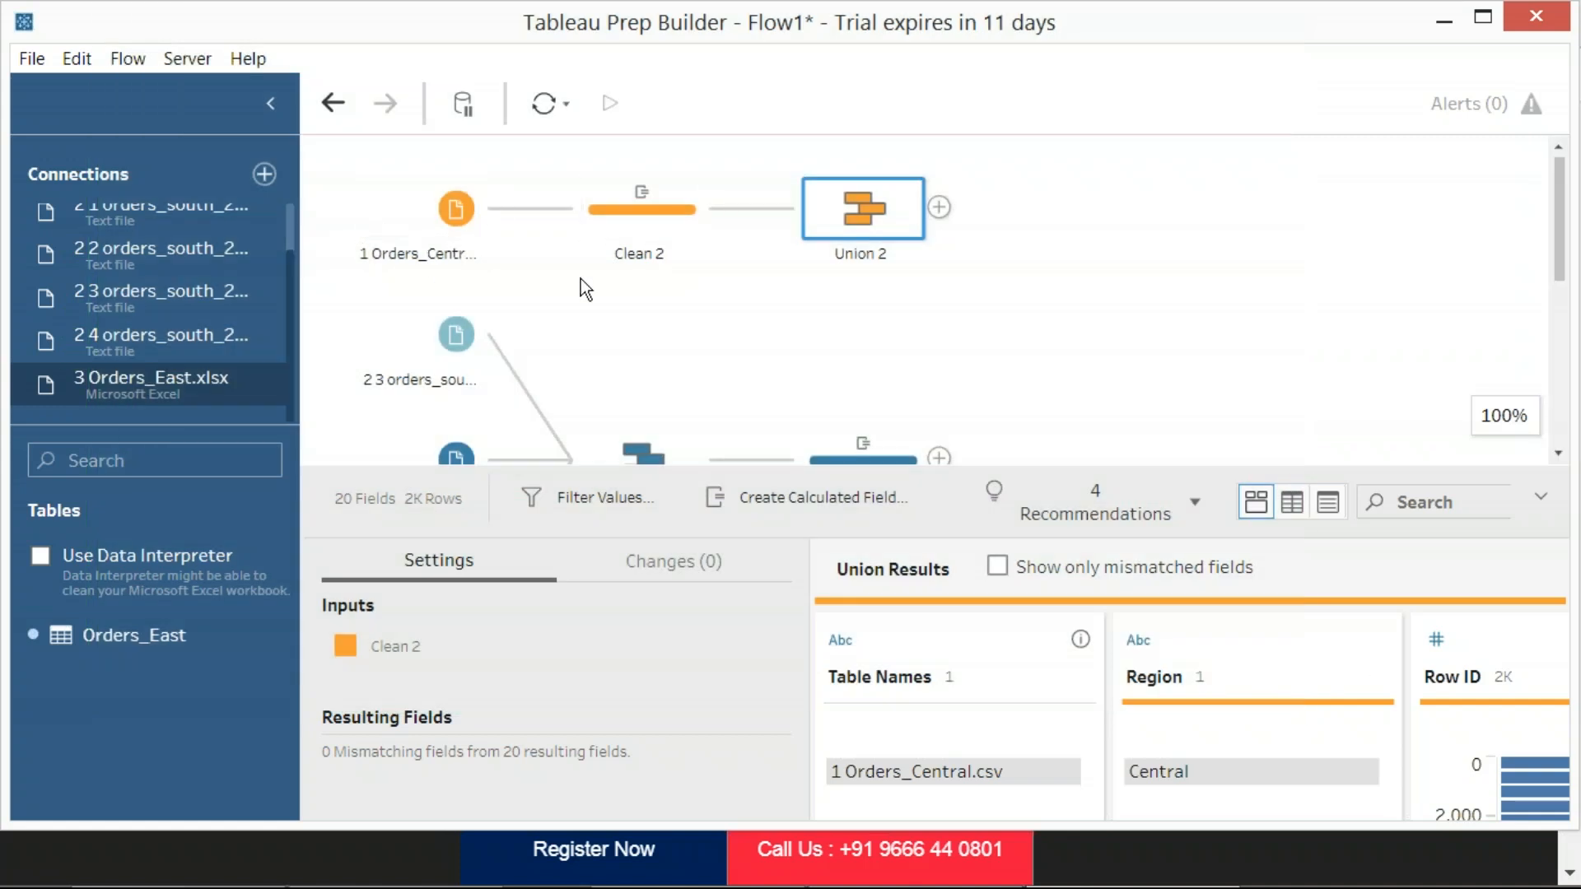
Add Clean 1, the South orders branch, as an input of Union 2
scroll(856, 250, "down", 1)
scroll(857, 255, "up", 1)
mouse_move(868, 453)
left_click_drag(868, 453, 883, 223)
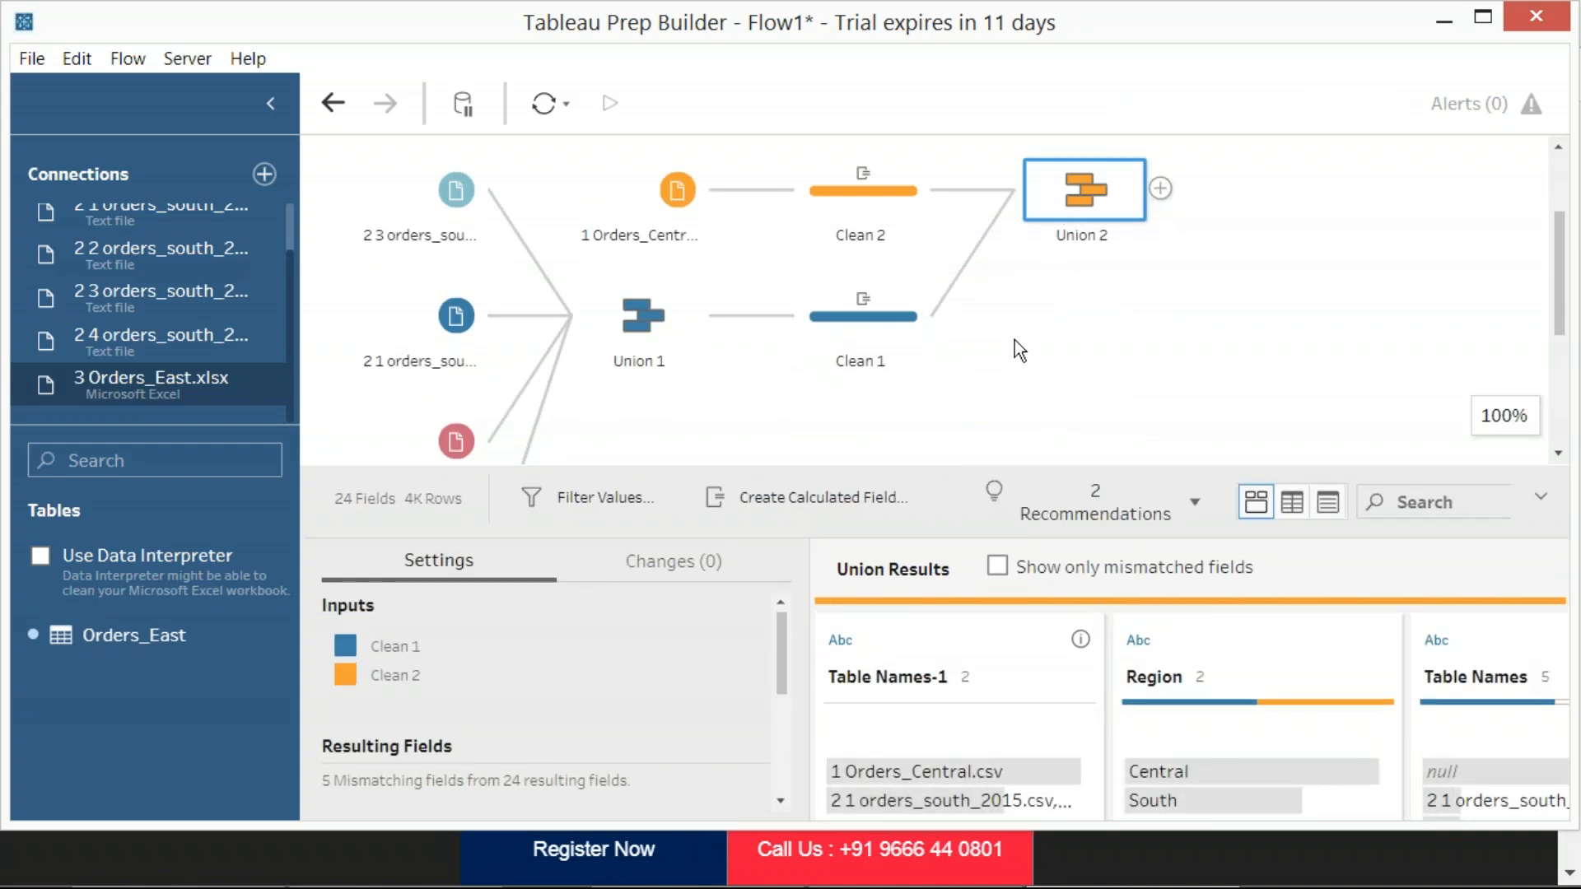
Add Clean 3, the East orders branch, to Union 2 and capture a region screenshot of the combined flow
scroll(1016, 341, "down", 3)
scroll(566, 423, "down", 3)
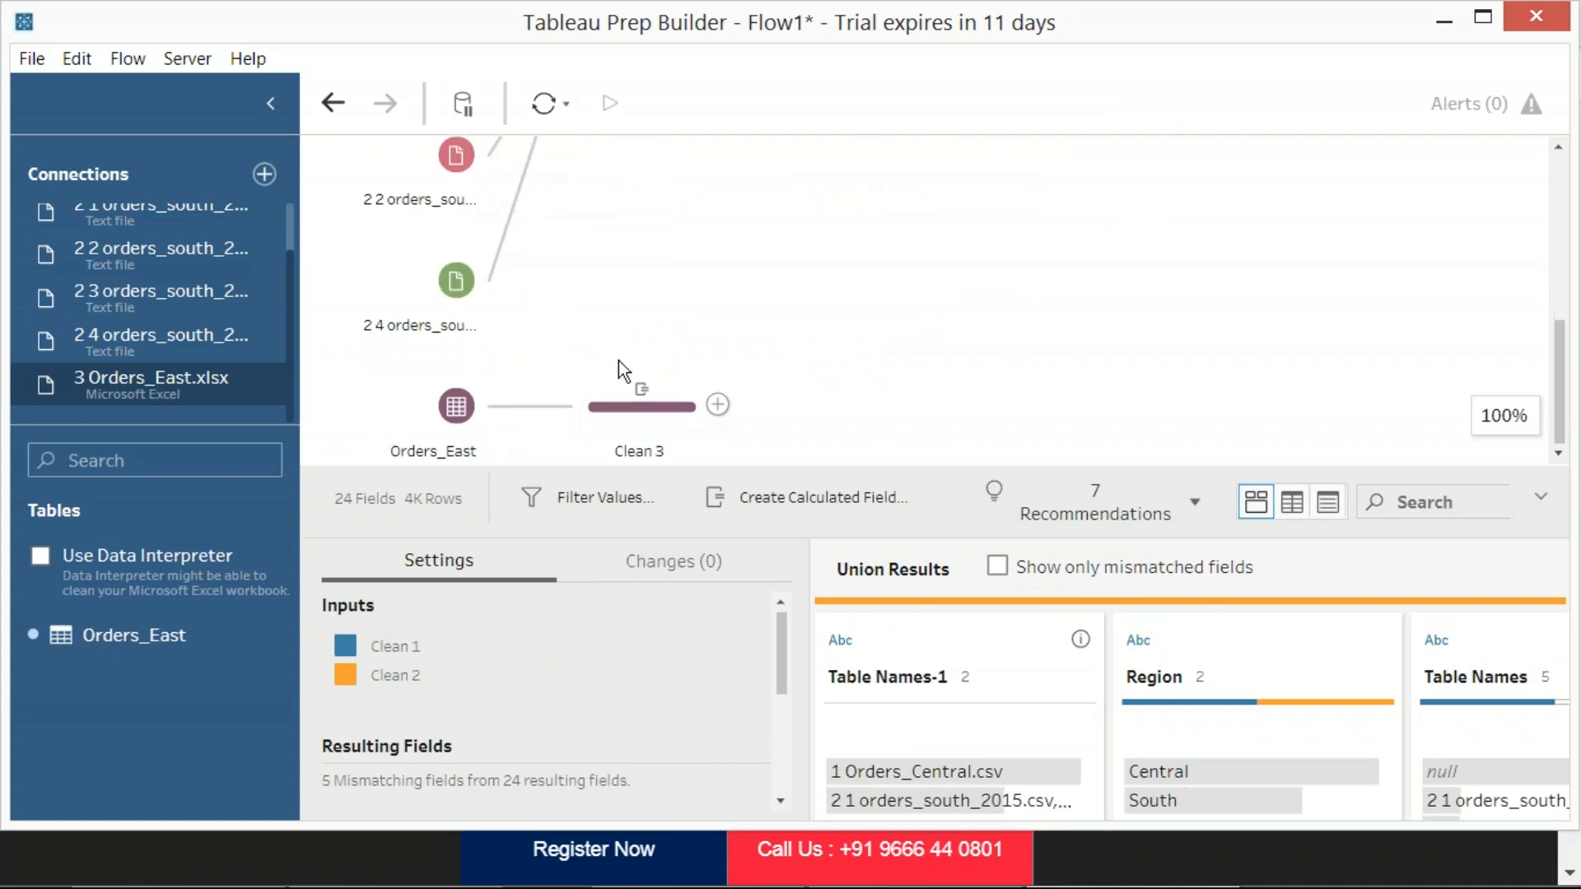
left_click(939, 314)
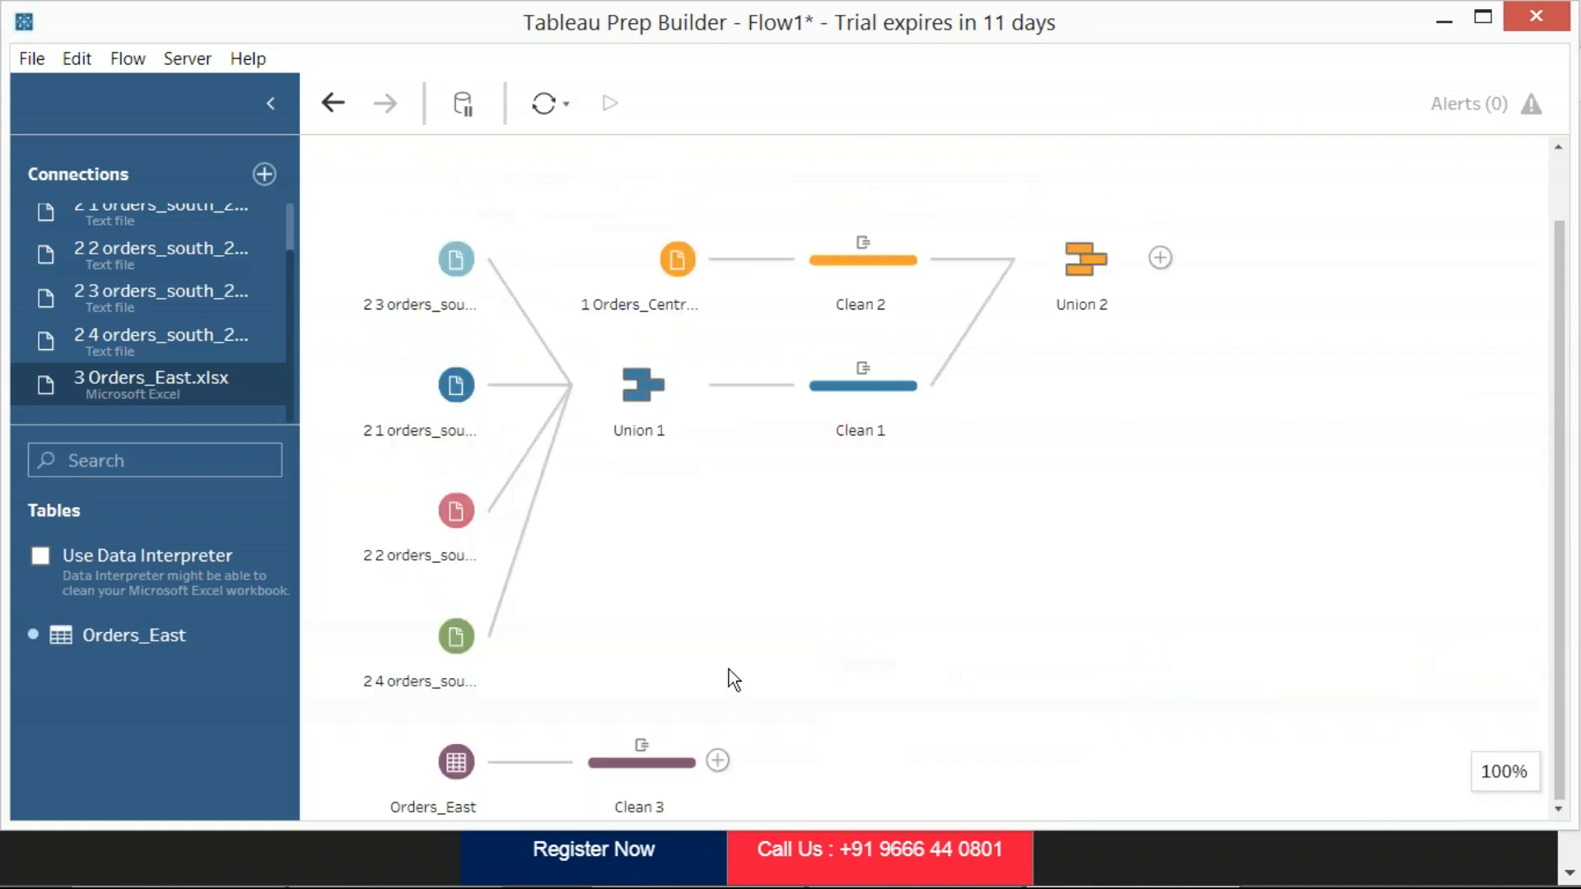
left_click_drag(641, 768, 1111, 280)
left_click_drag(0, 0, 1388, 815)
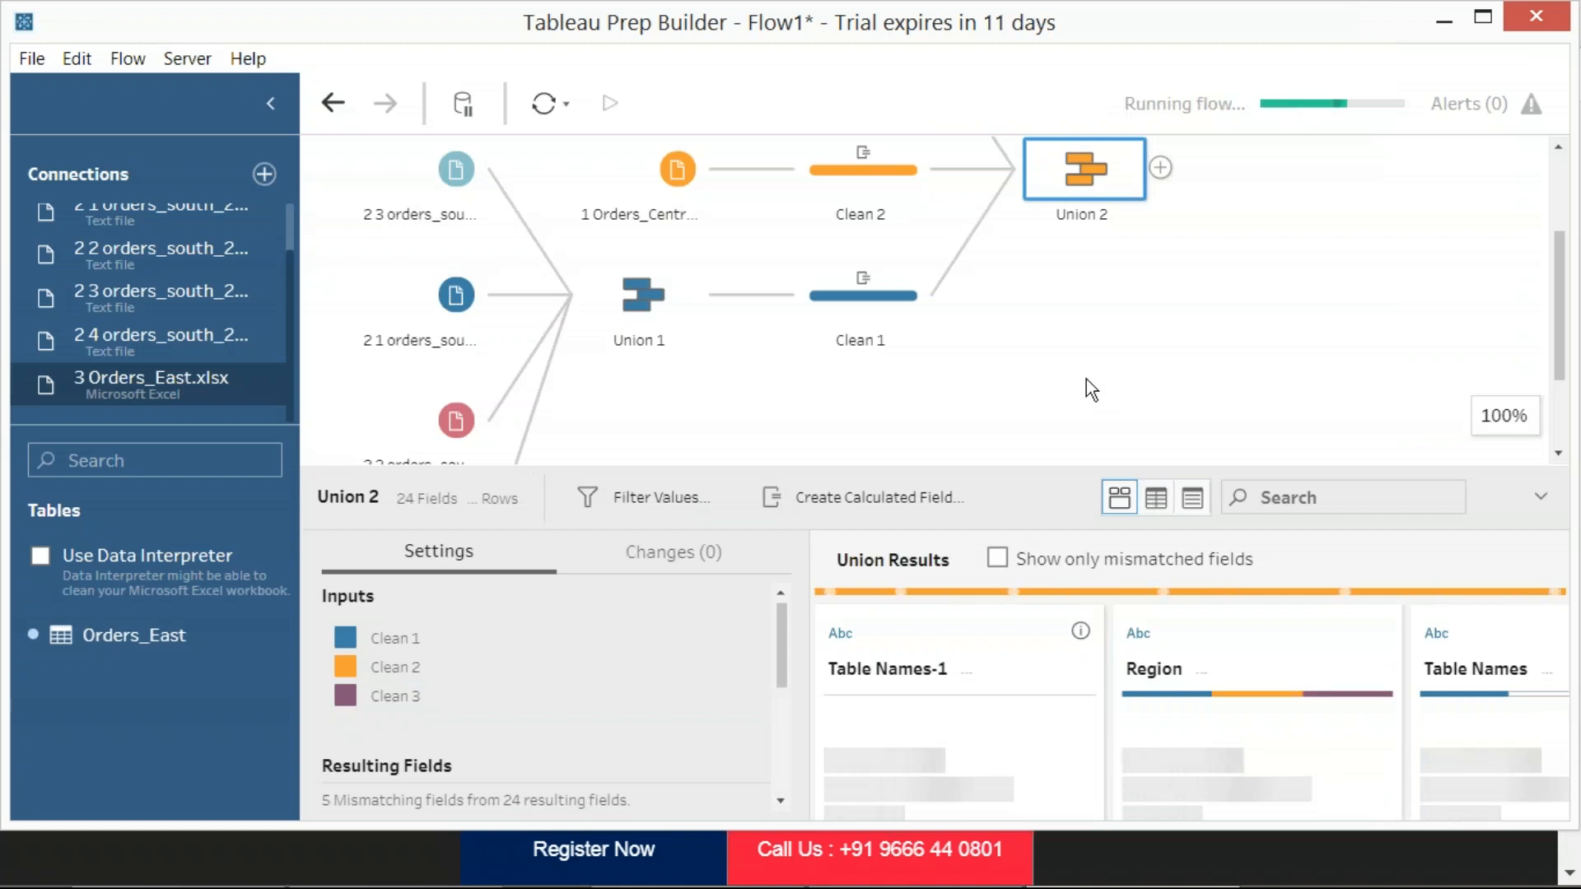
Review the whole flow from its inputs to Union 2, and inspect Union 2's inputs and union results
left_click(1030, 382)
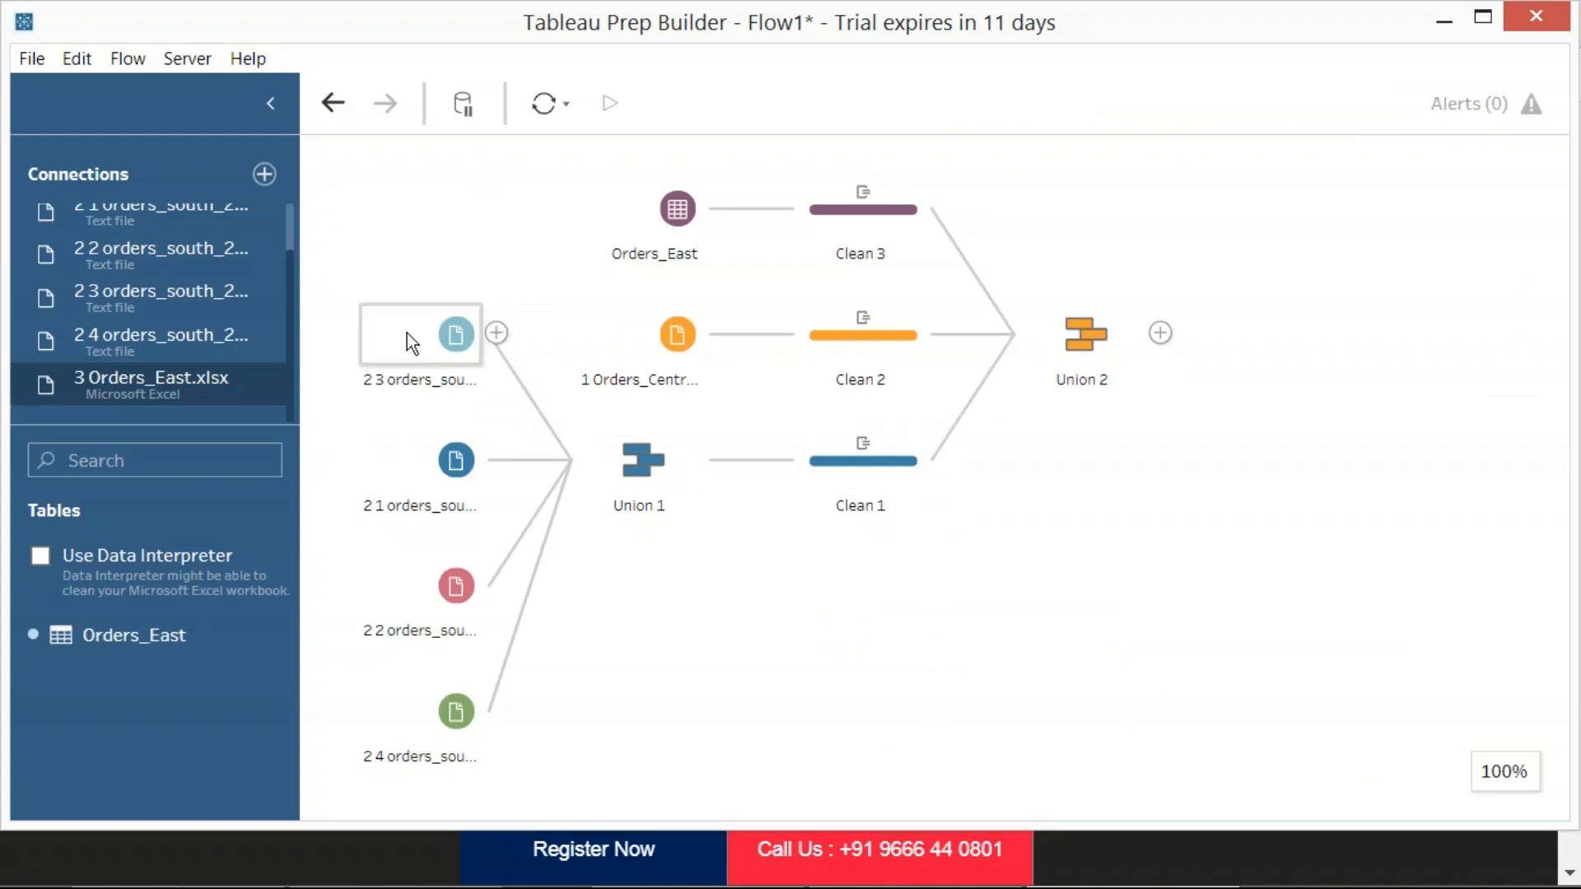
left_click_drag(654, 458, 713, 461)
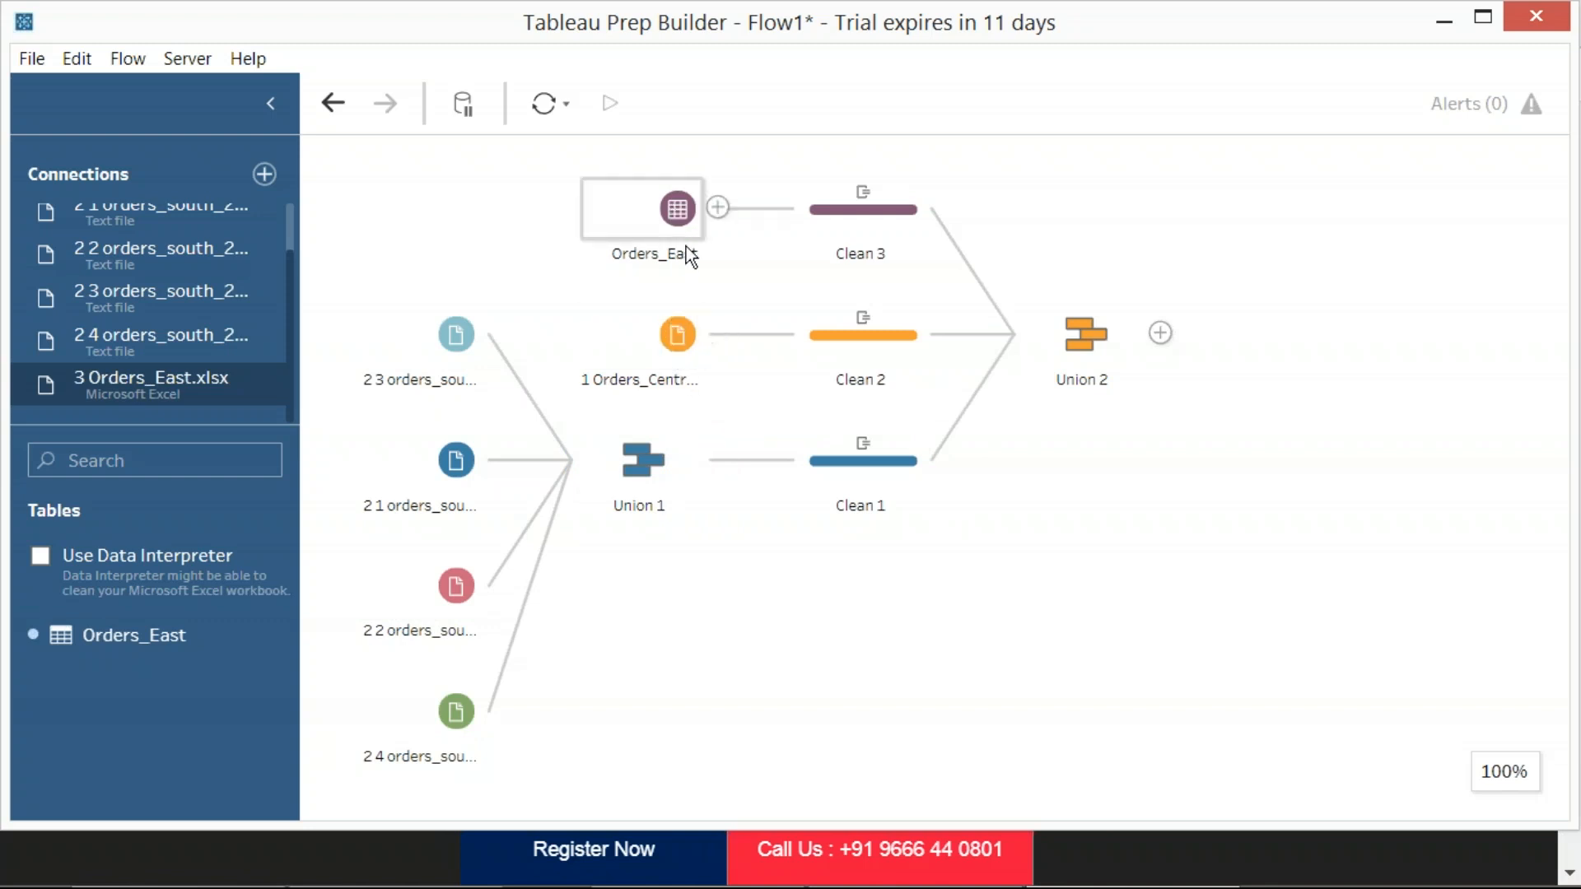
left_click(1105, 354)
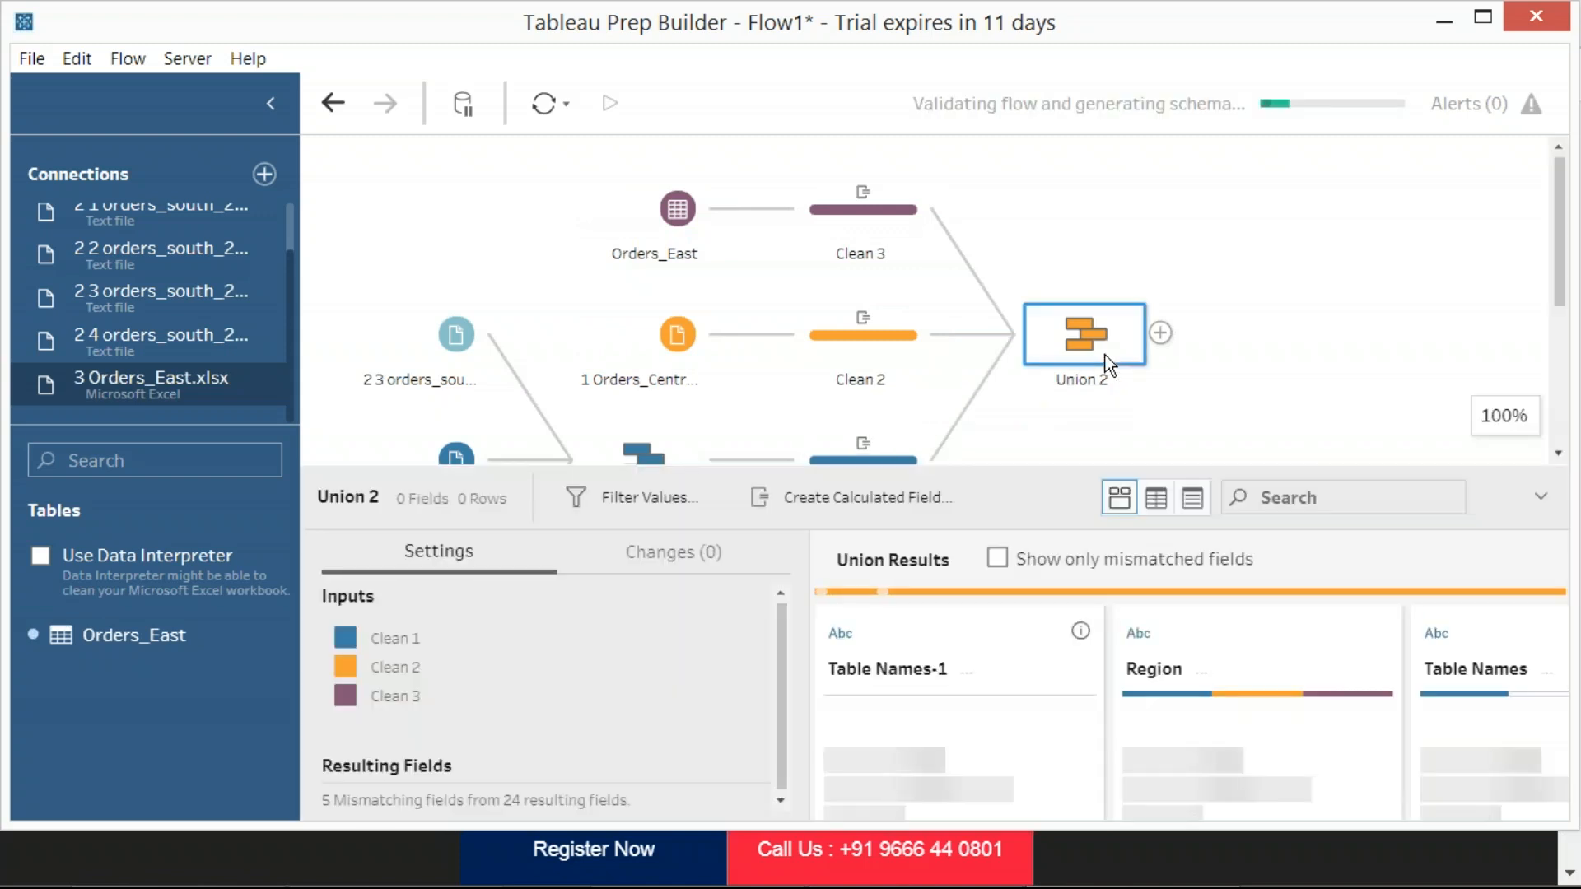
left_click(1330, 372)
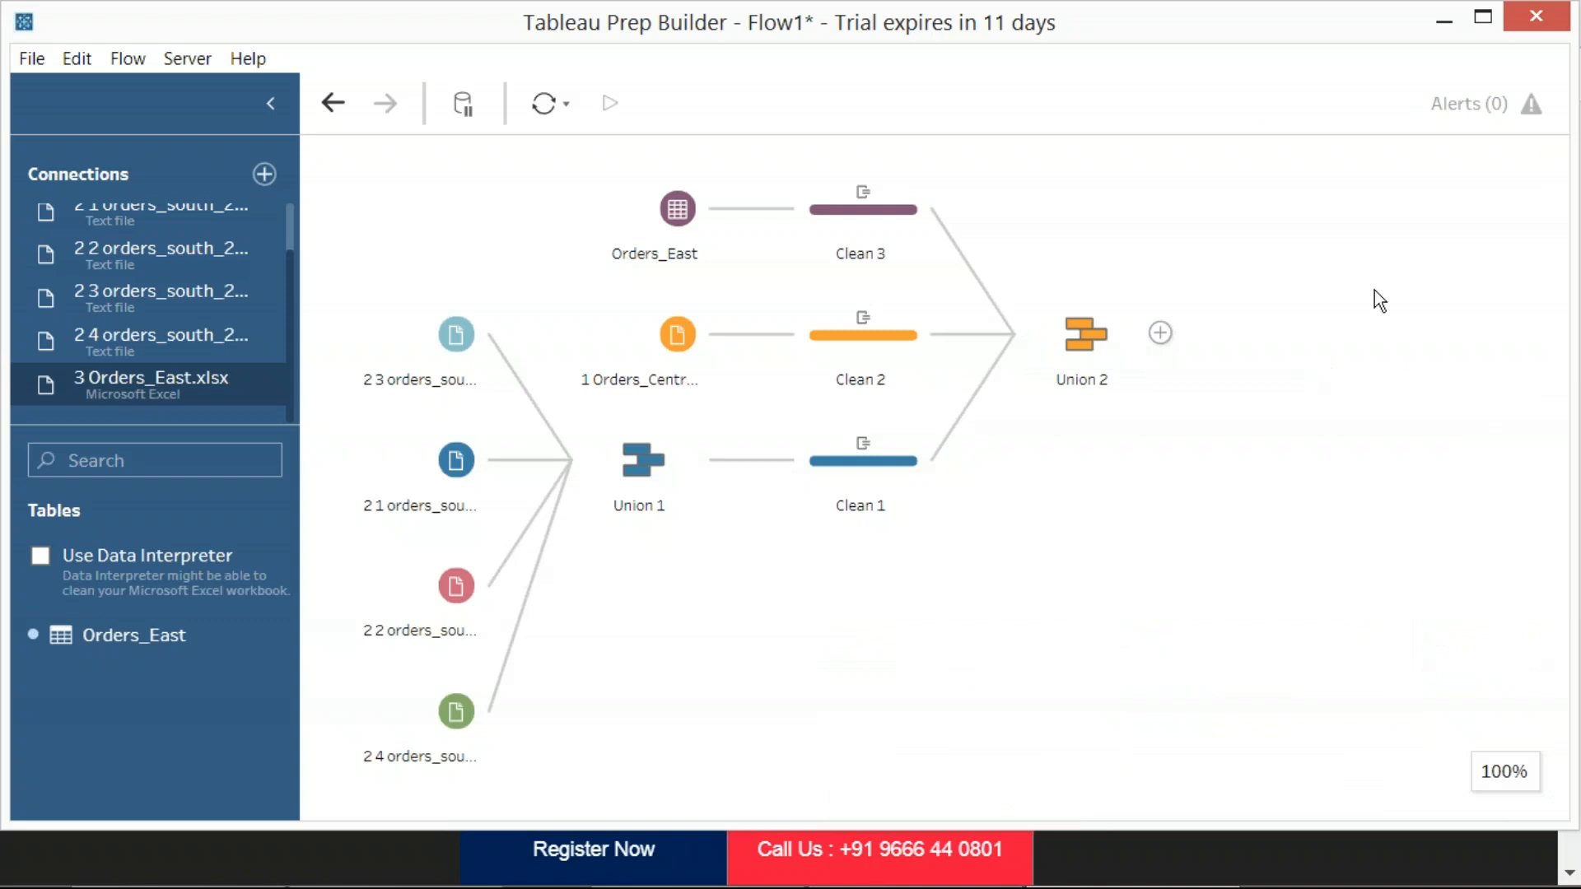
left_click(1086, 353)
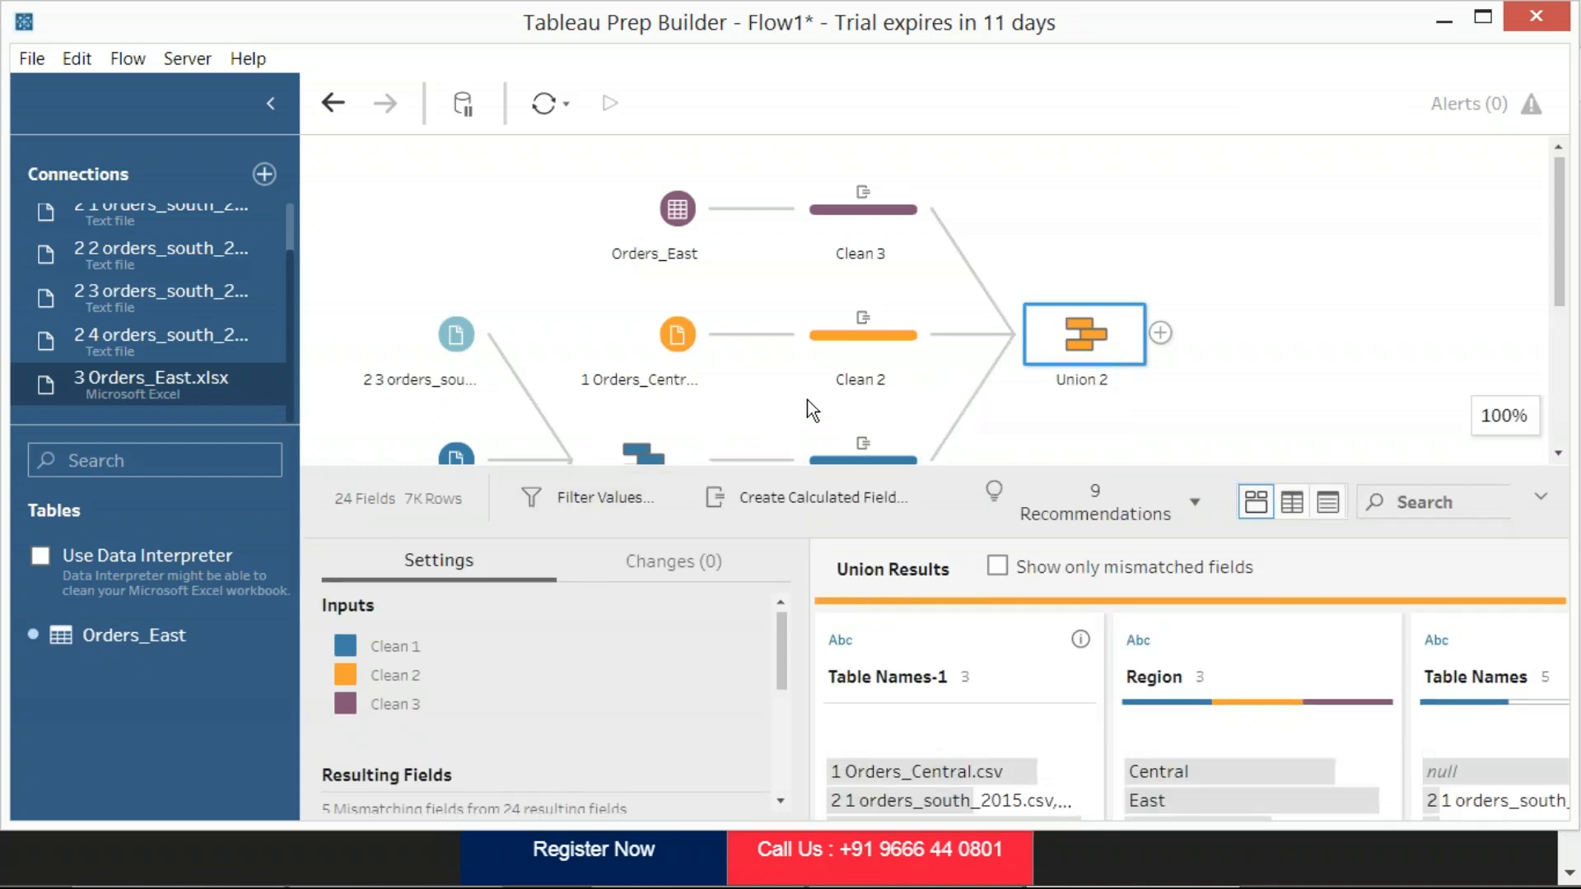
Inspect Clean 2's Region calculation and the 1 Orders_Central input, and review the whole flow from Orders_East onward
left_click(839, 344)
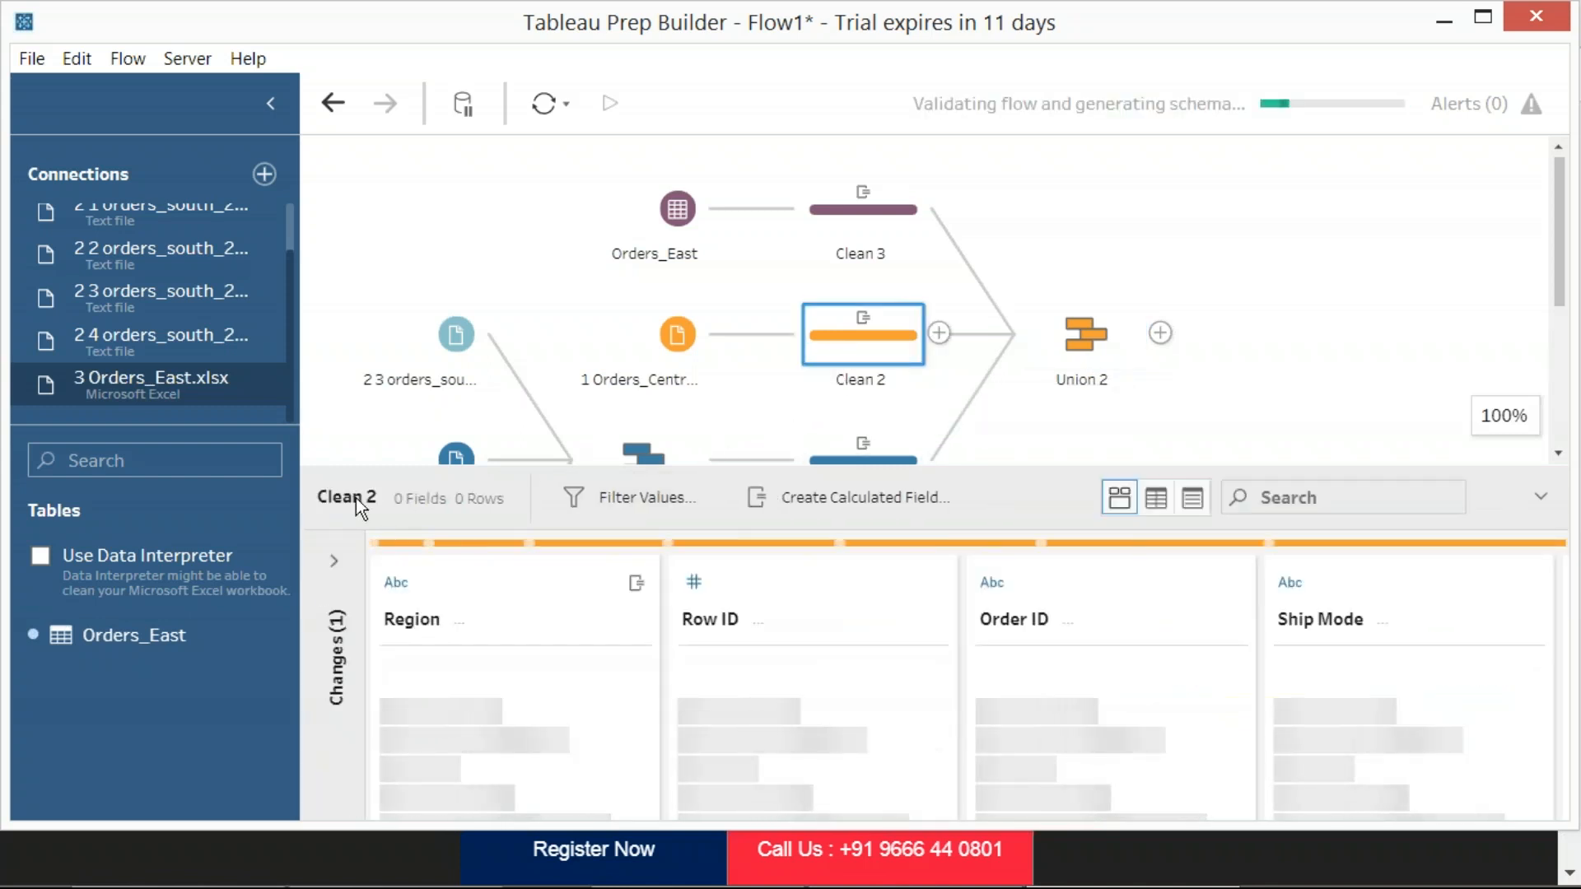
left_click(664, 334)
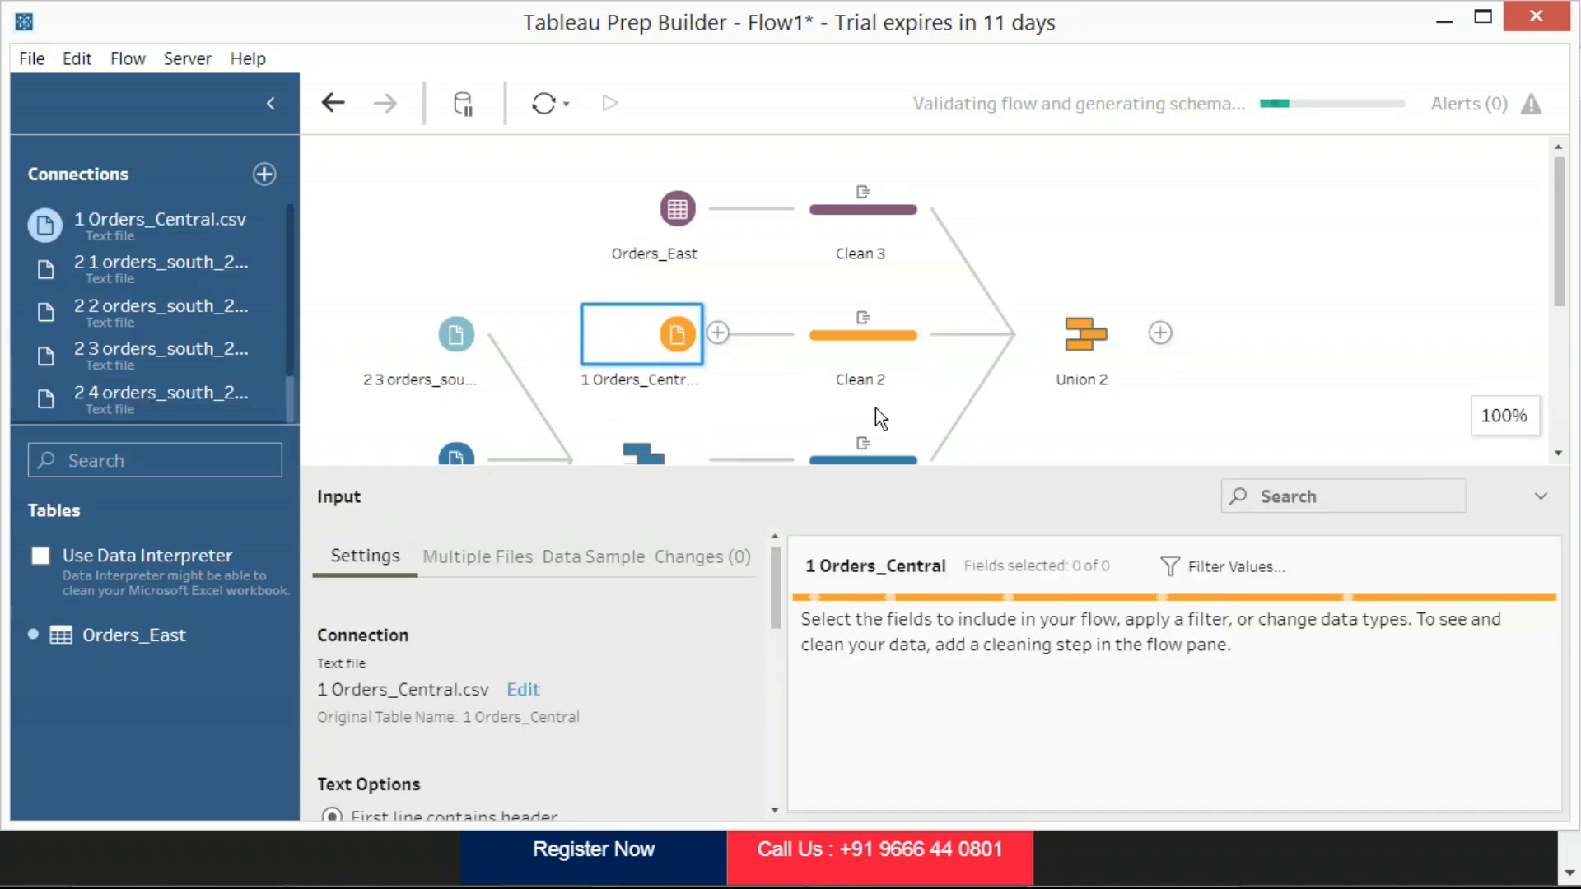
left_click(872, 324)
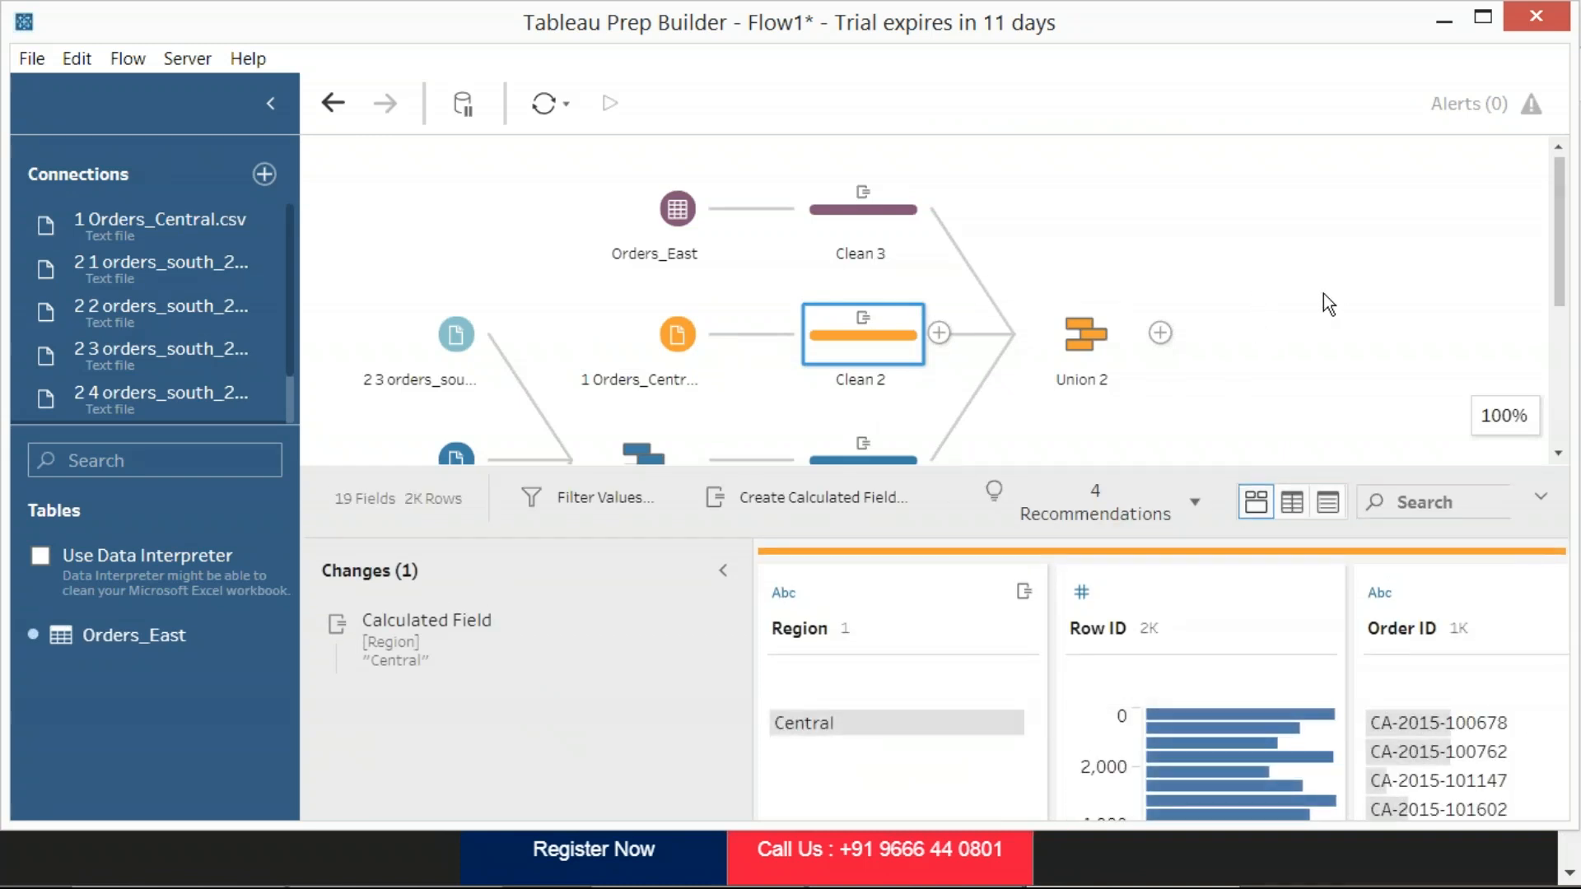
left_click(1299, 293)
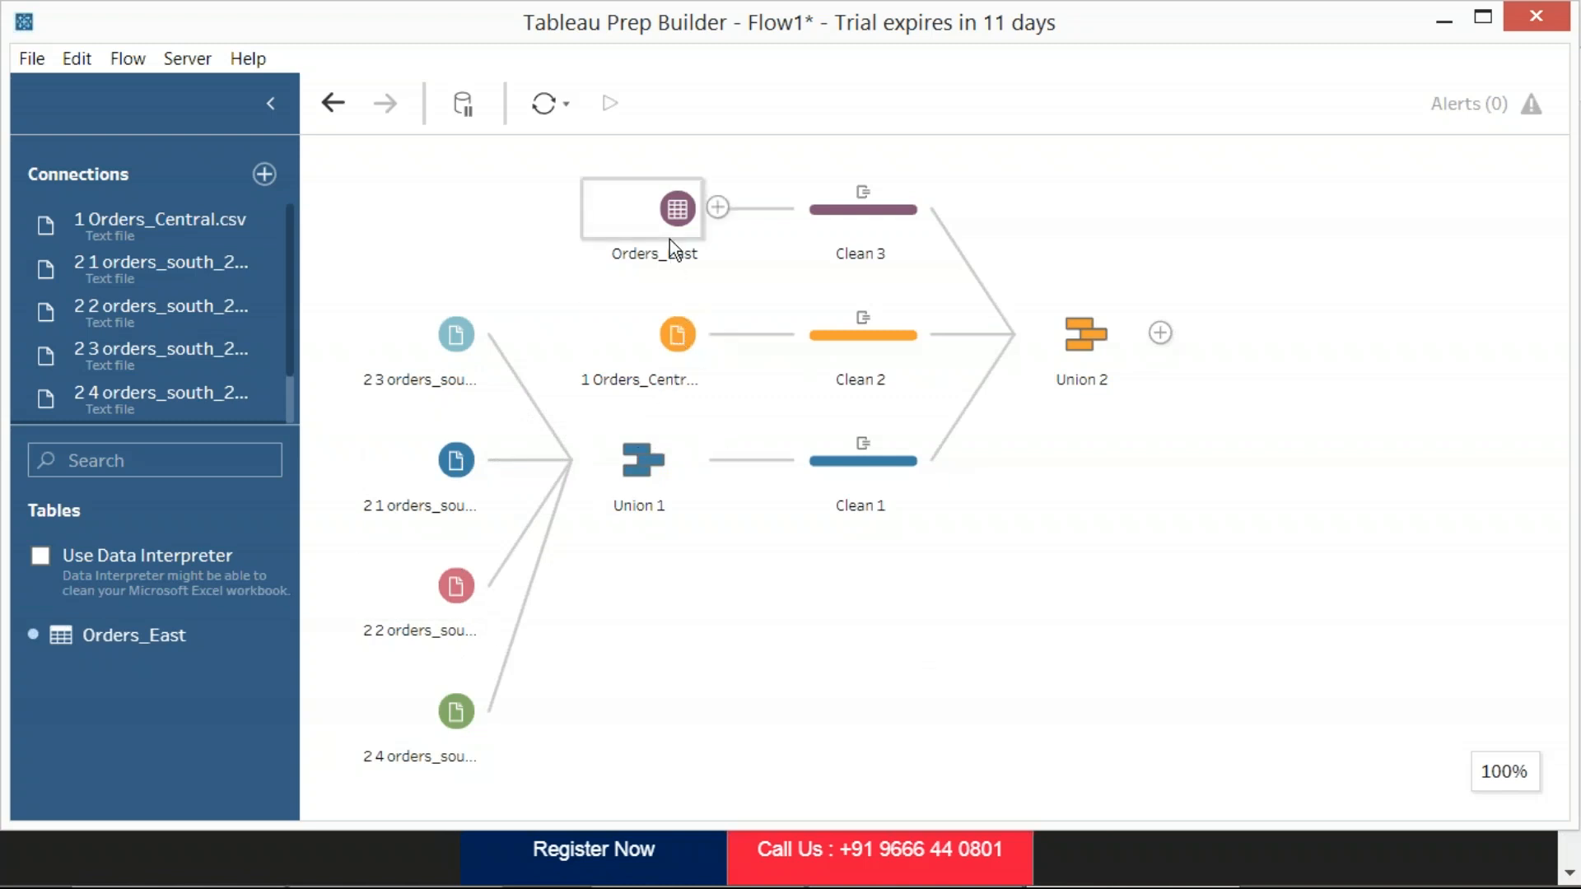
mouse_move(863, 194)
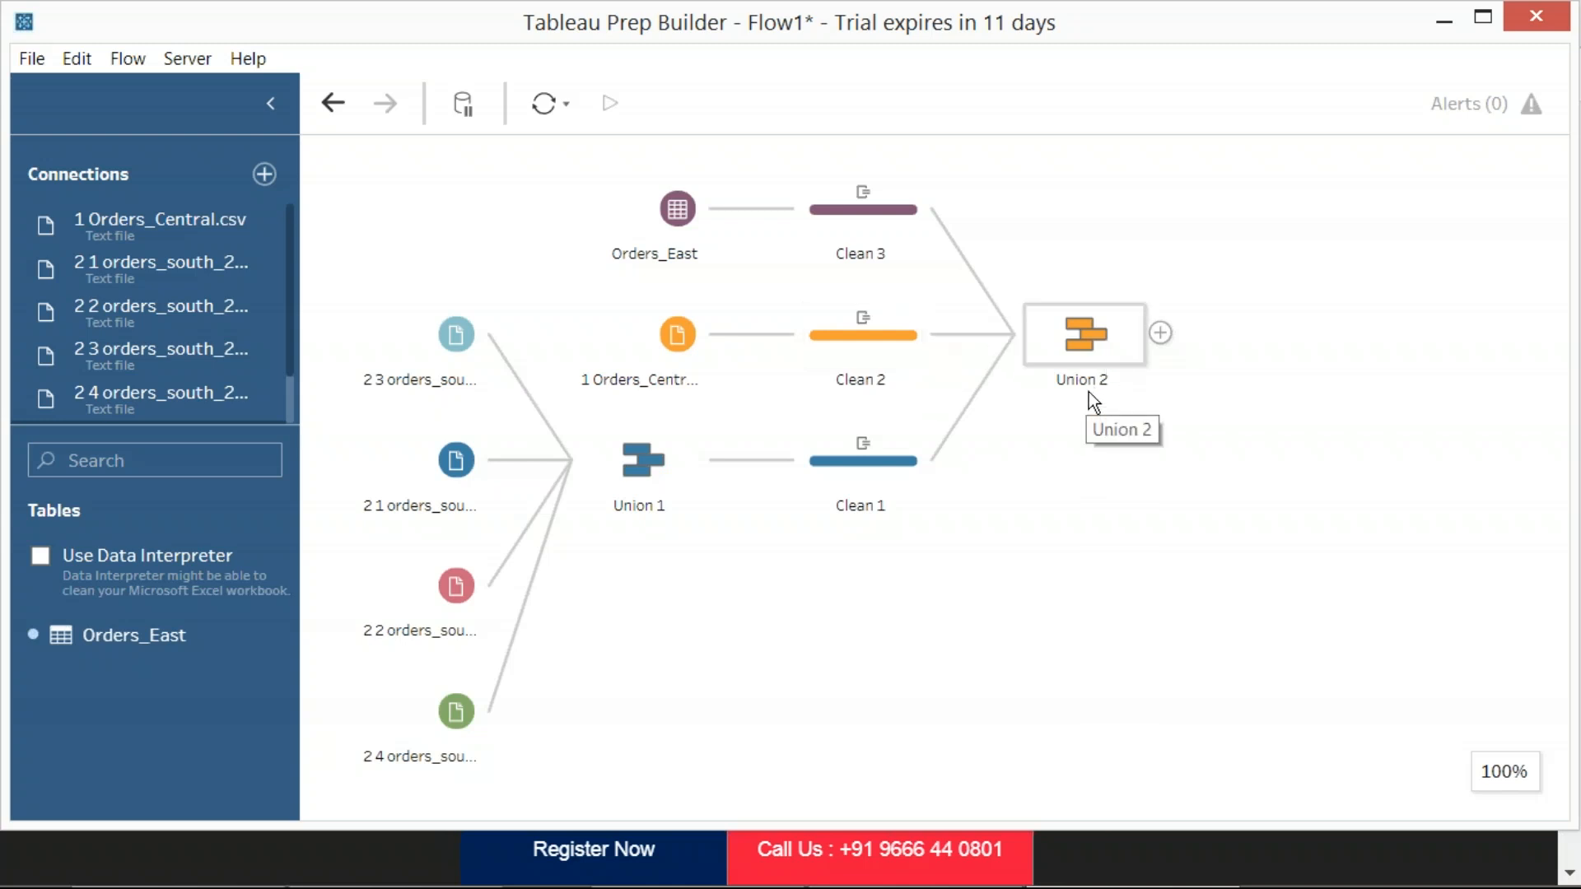
Examine Union 2's mismatched fields in an enlarged results area and highlight the Discount field
left_click(1083, 342)
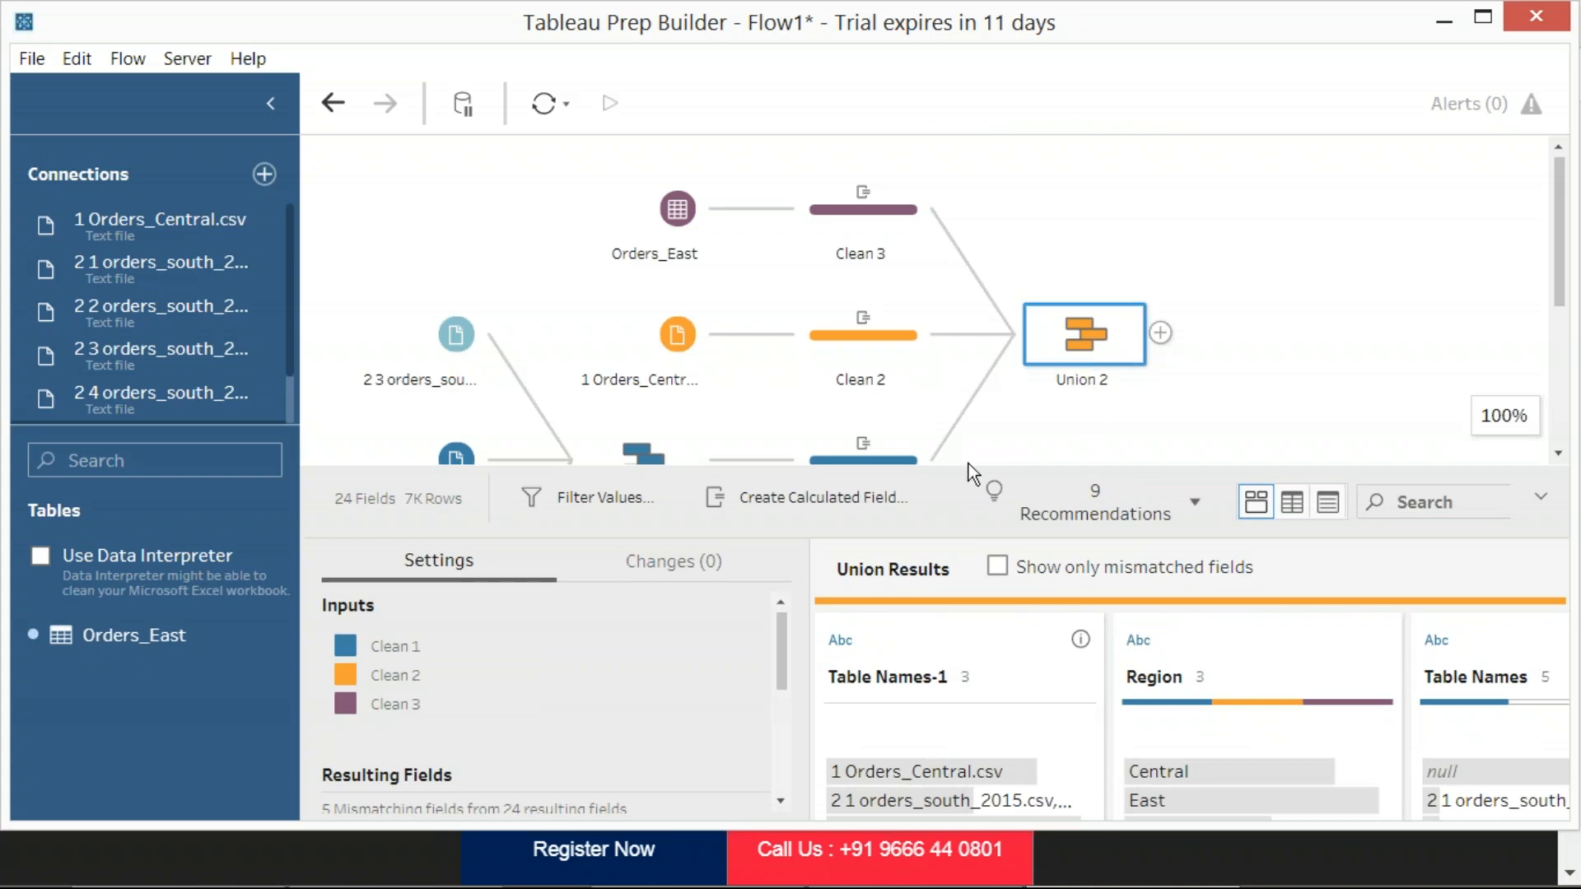
left_click_drag(873, 464, 889, 273)
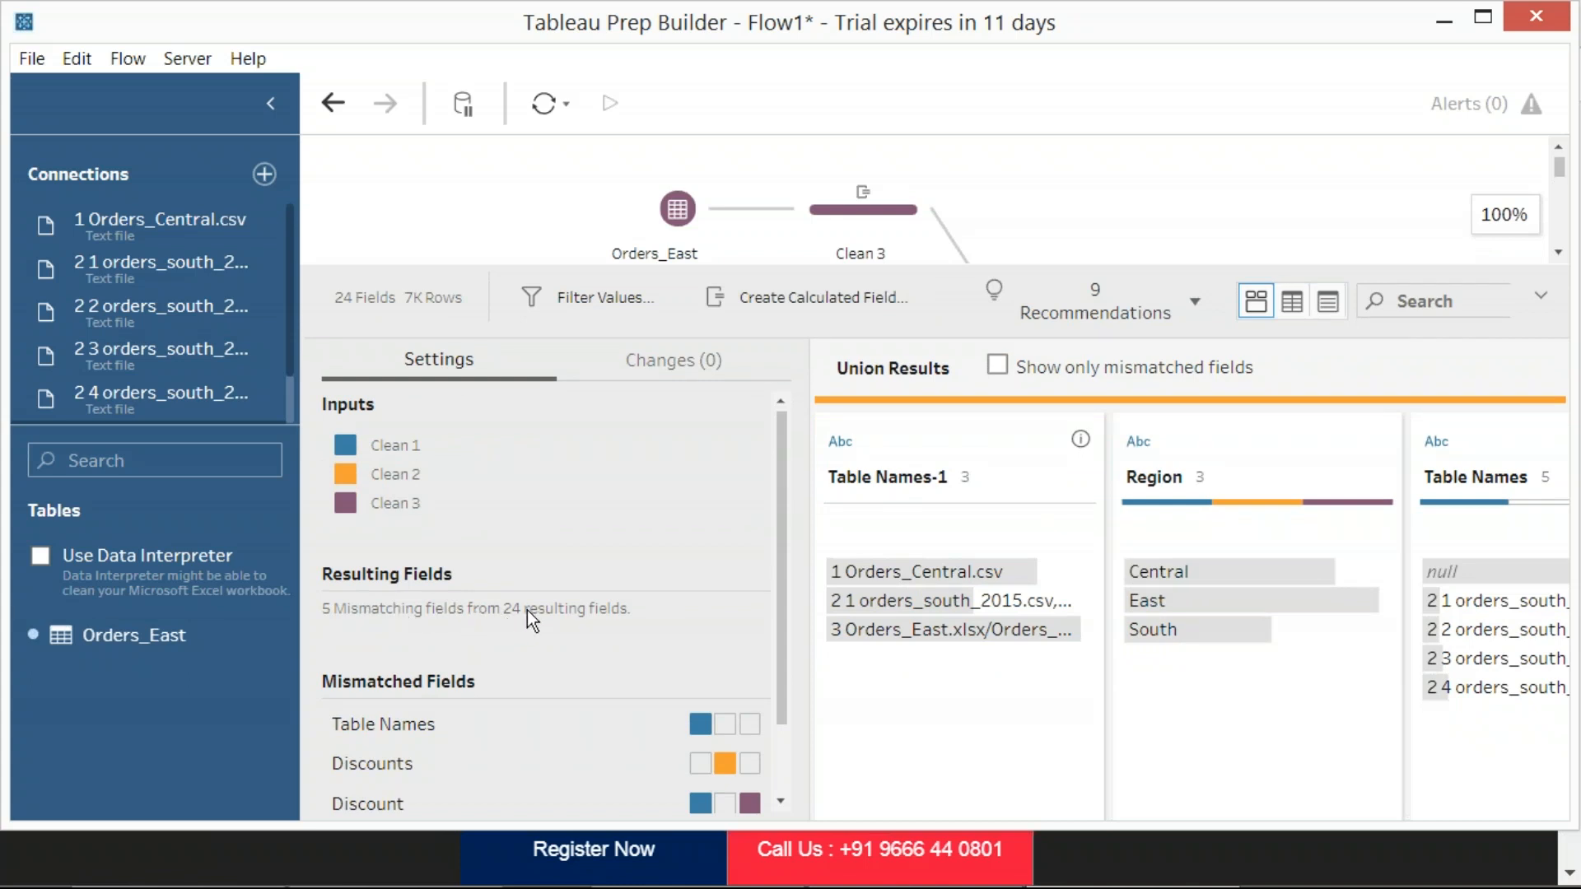
scroll(494, 713, "down", 2)
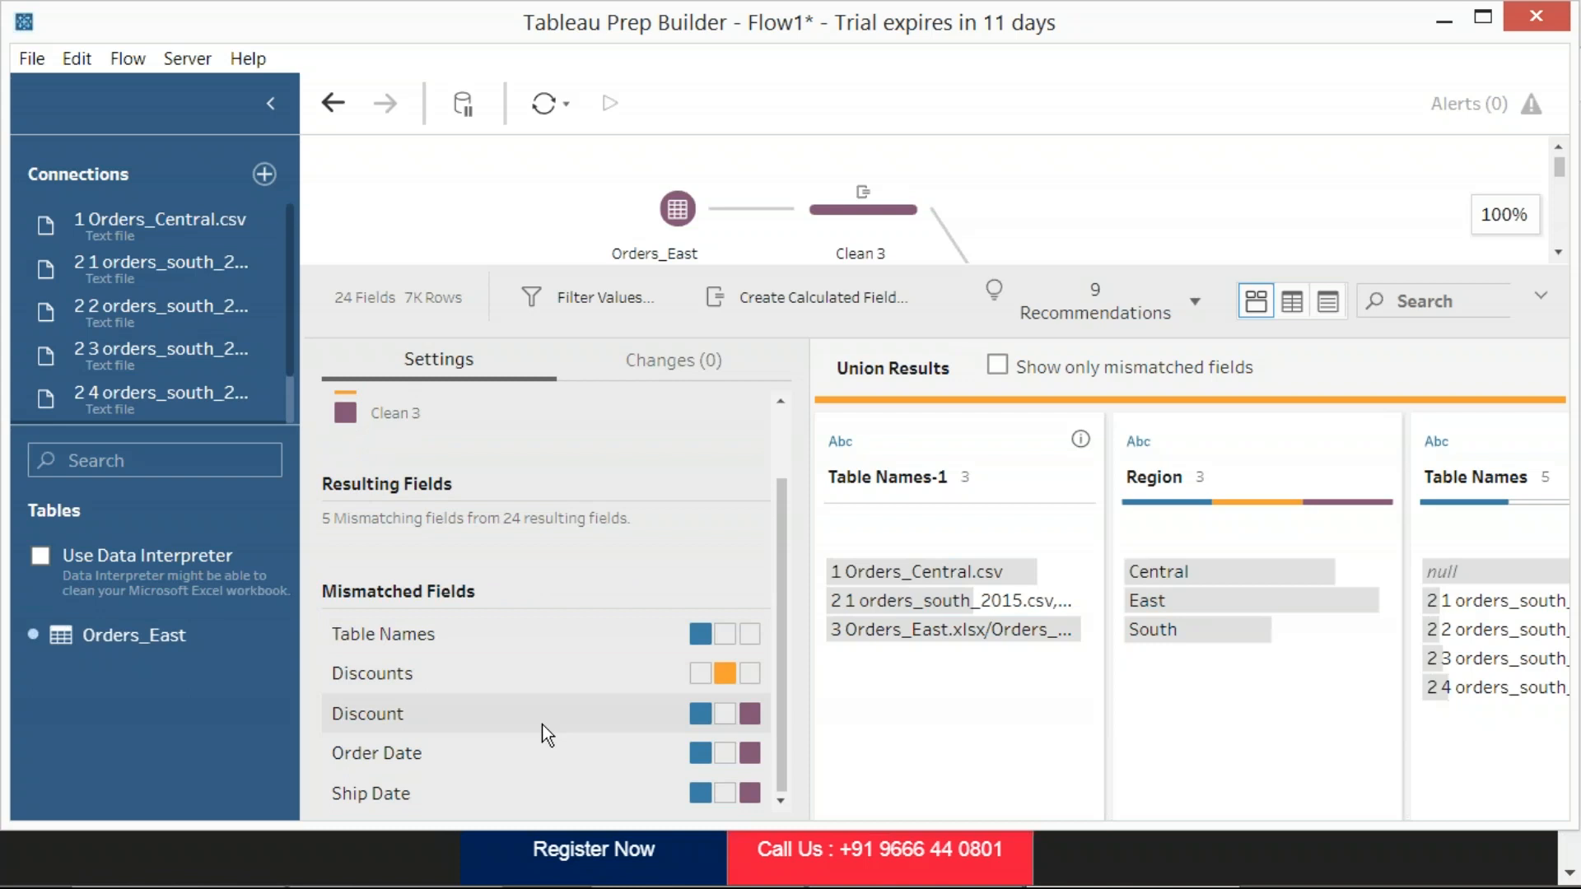
left_click(421, 688)
left_click(414, 714)
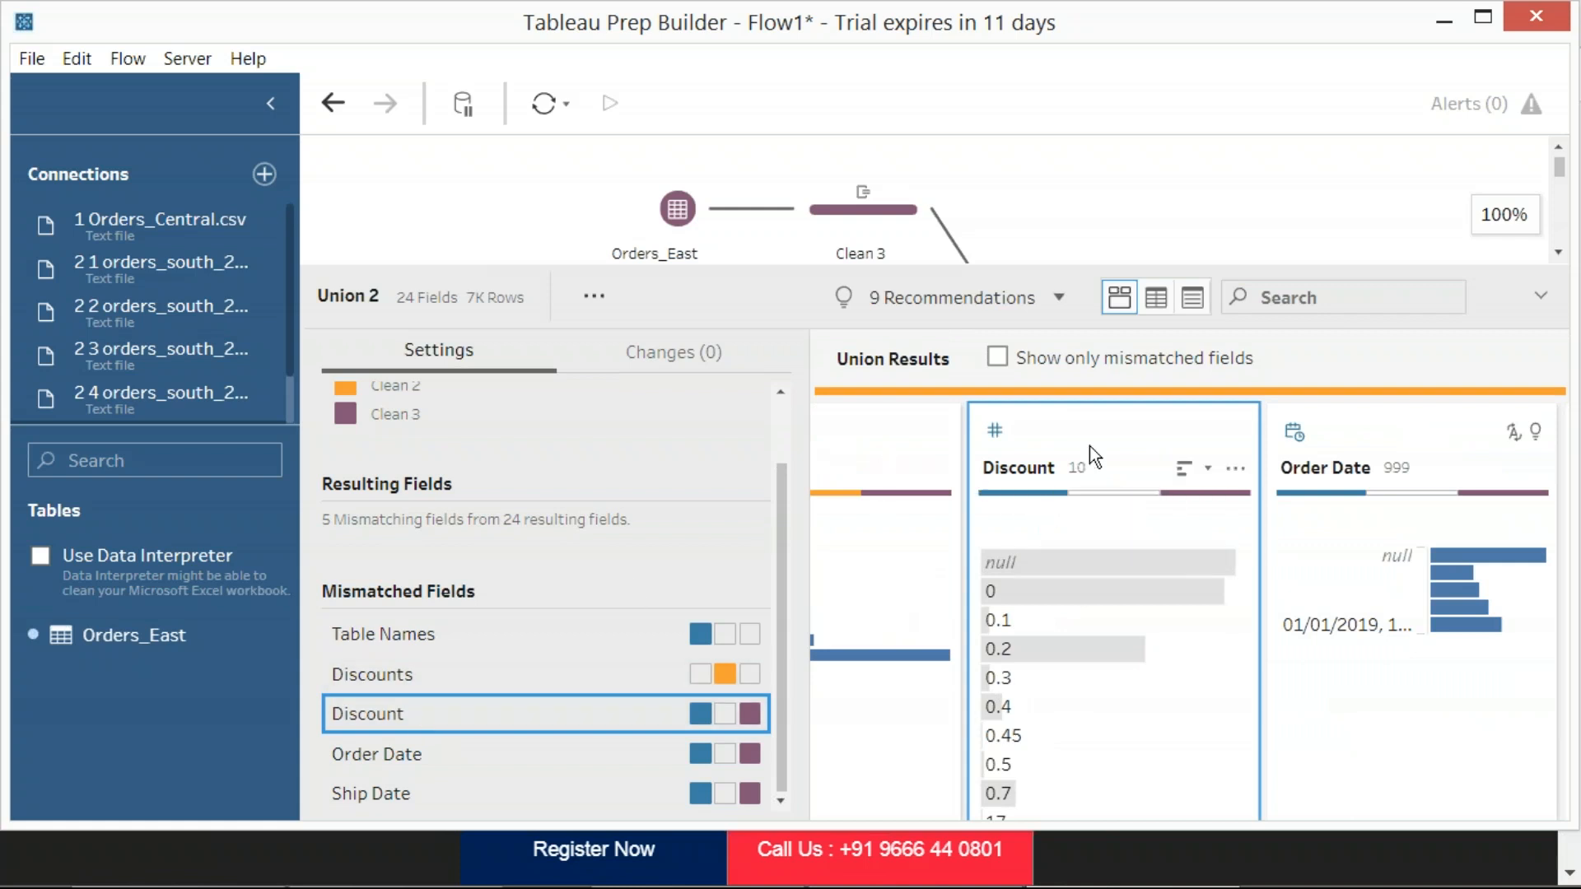
Search Union 2's fields for "disc" and merge the Discount field into Discounts
left_click(1262, 298)
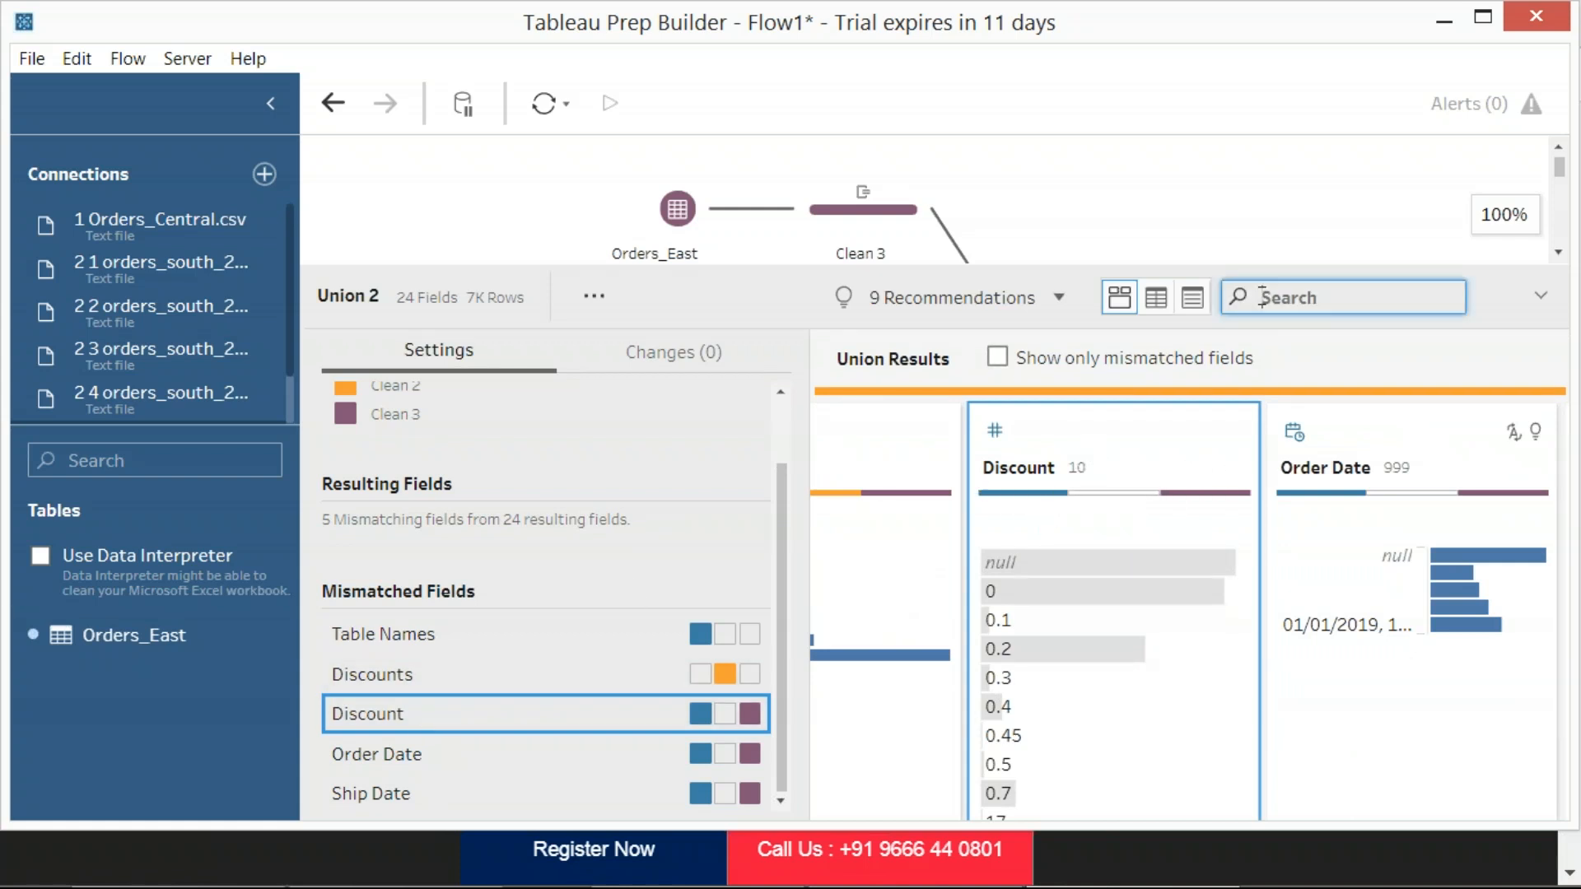
type("disc")
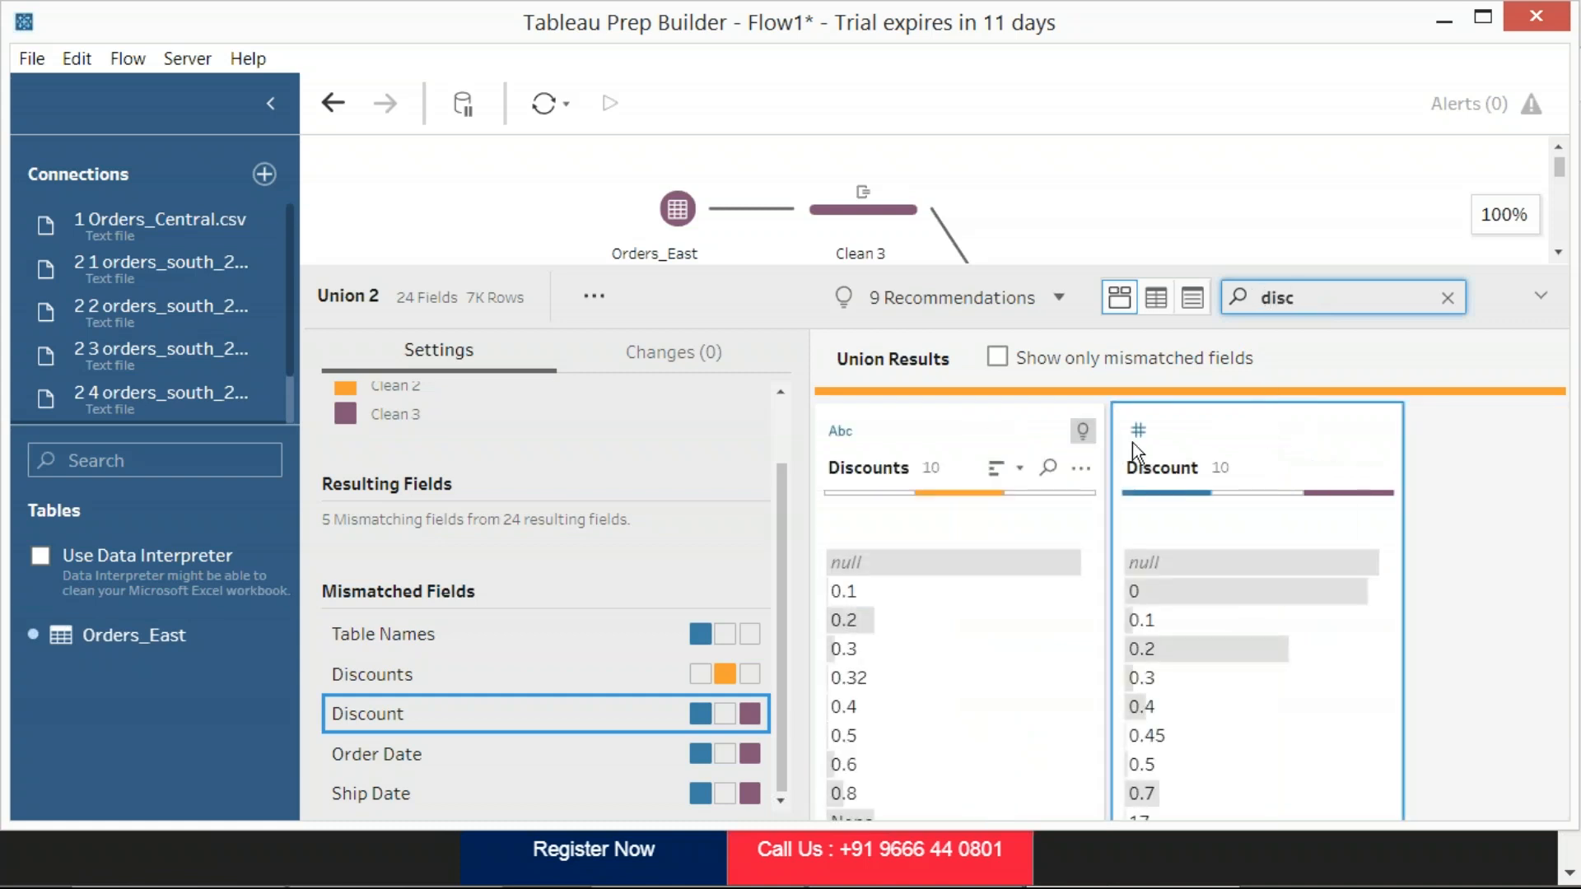
left_click_drag(1299, 420, 868, 407)
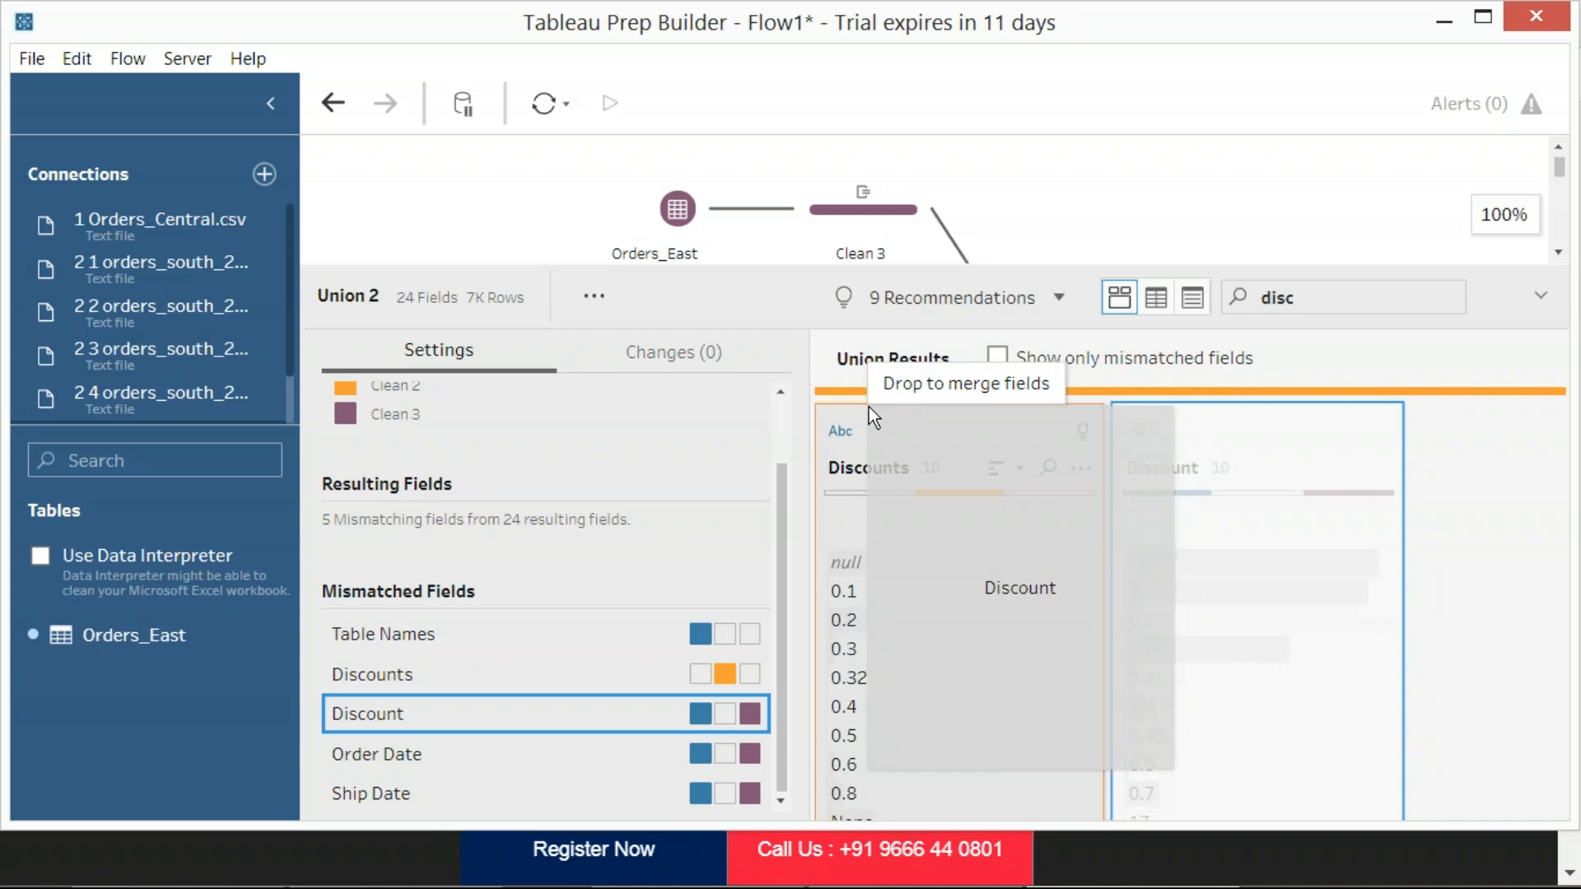
left_click_drag(868, 406, 868, 407)
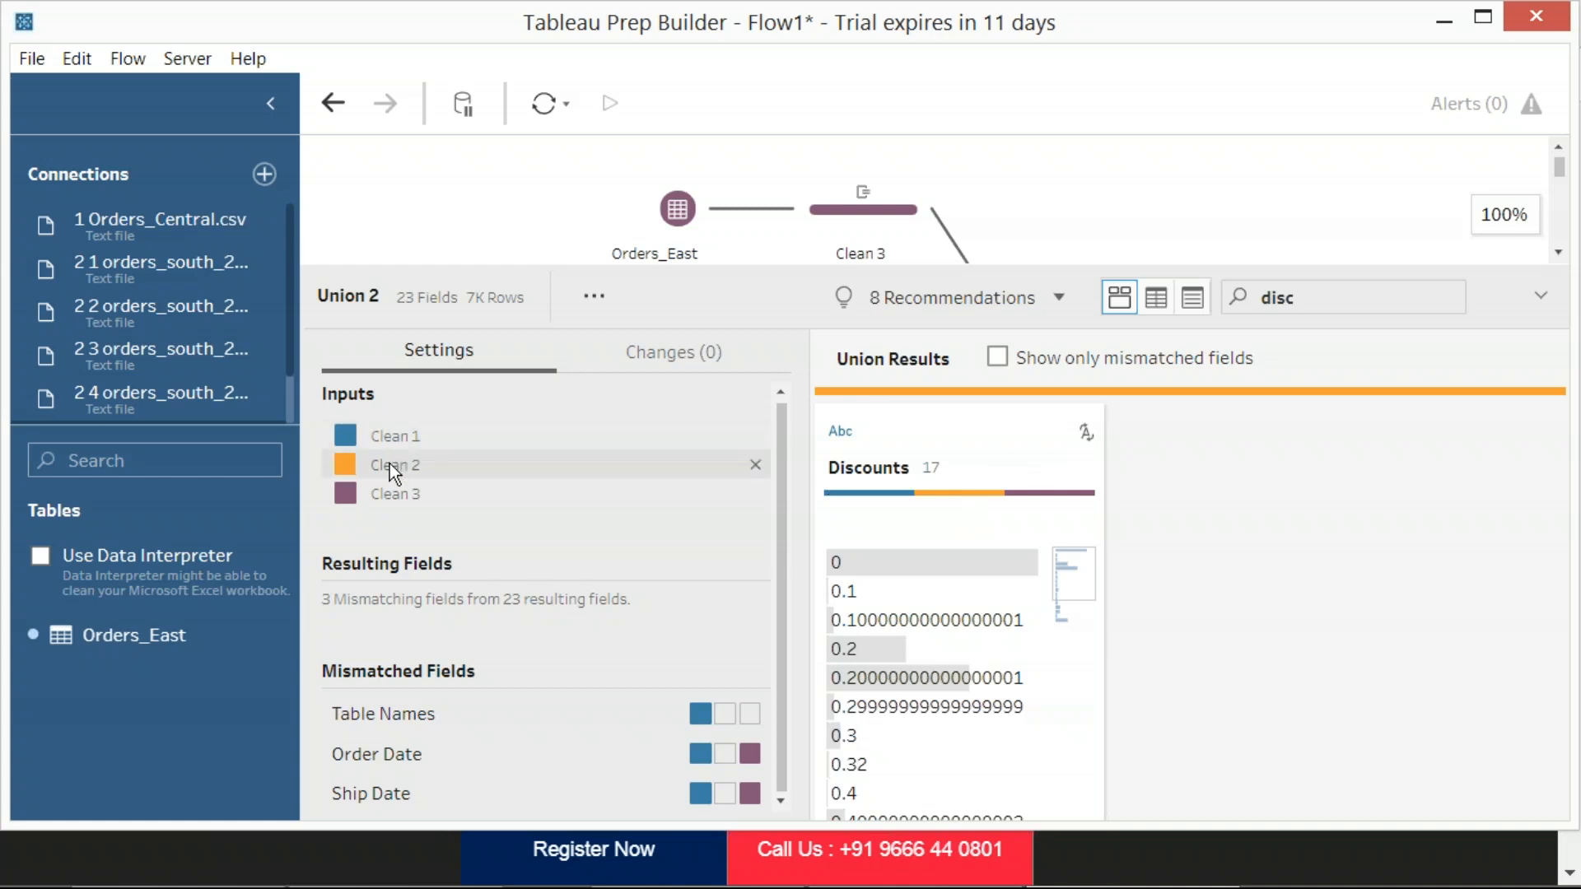
Review the flow's branches and Union 2's remaining mismatched fields against the 1 Orders_Central input
left_click(1060, 210)
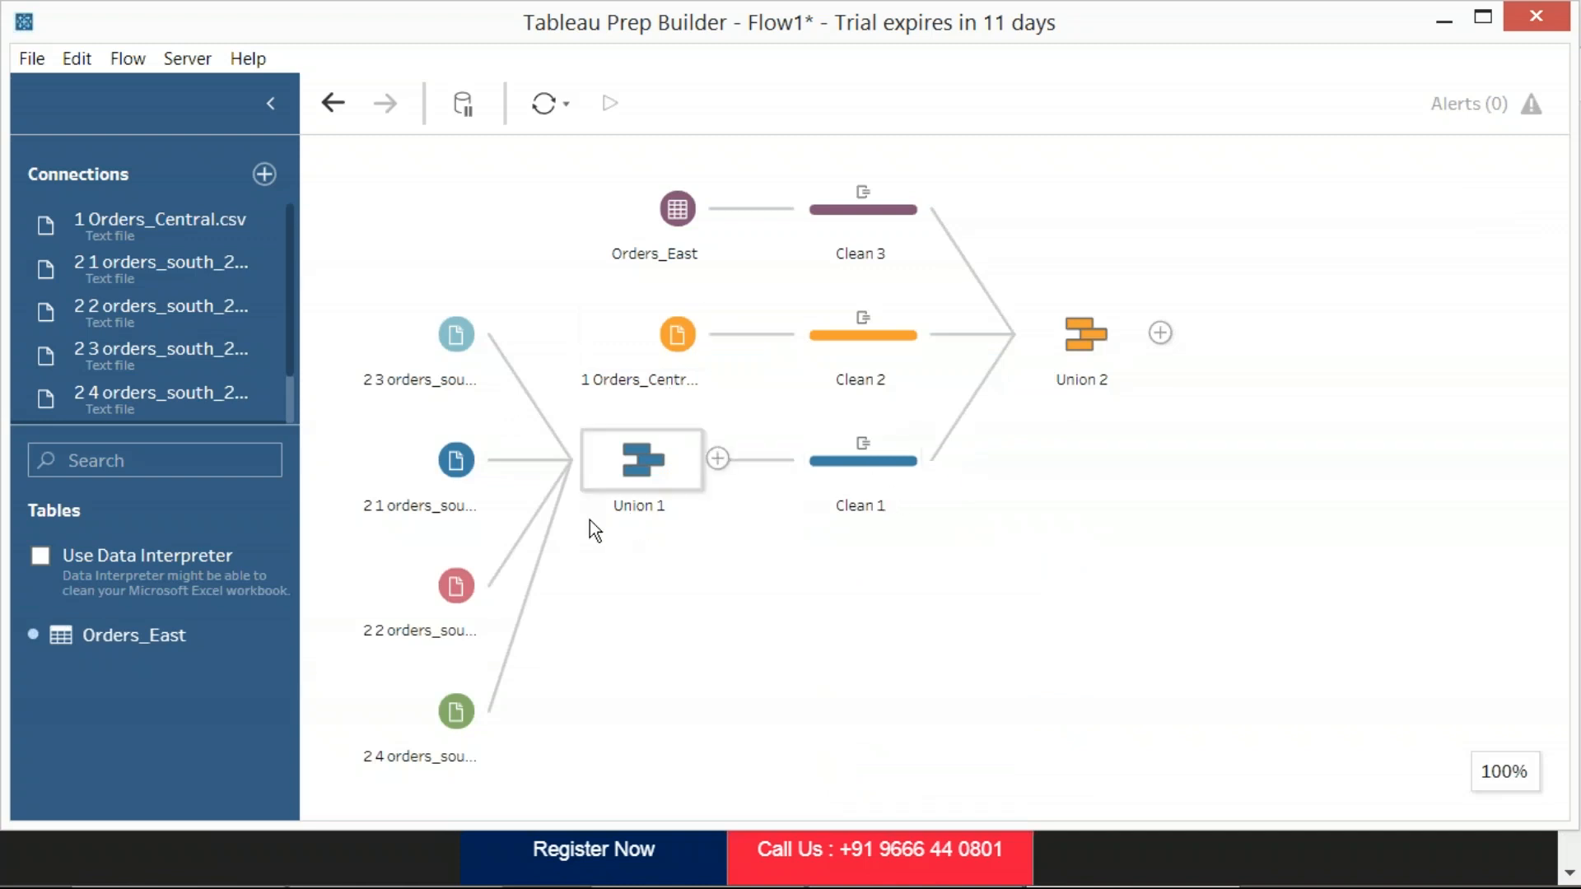
left_click(1088, 337)
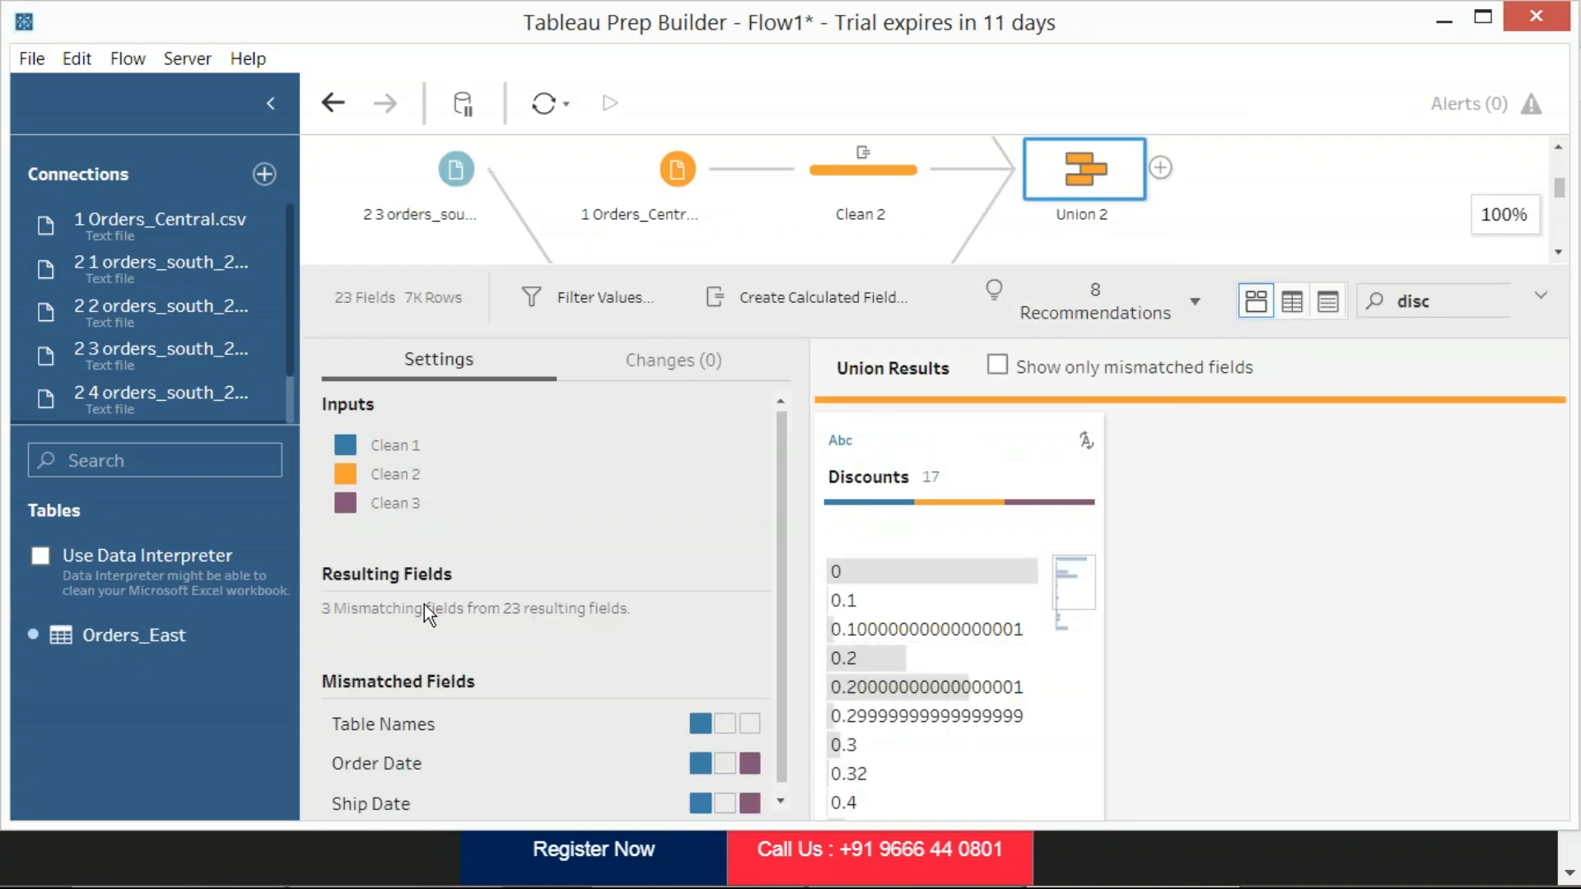
scroll(489, 617, "down", 1)
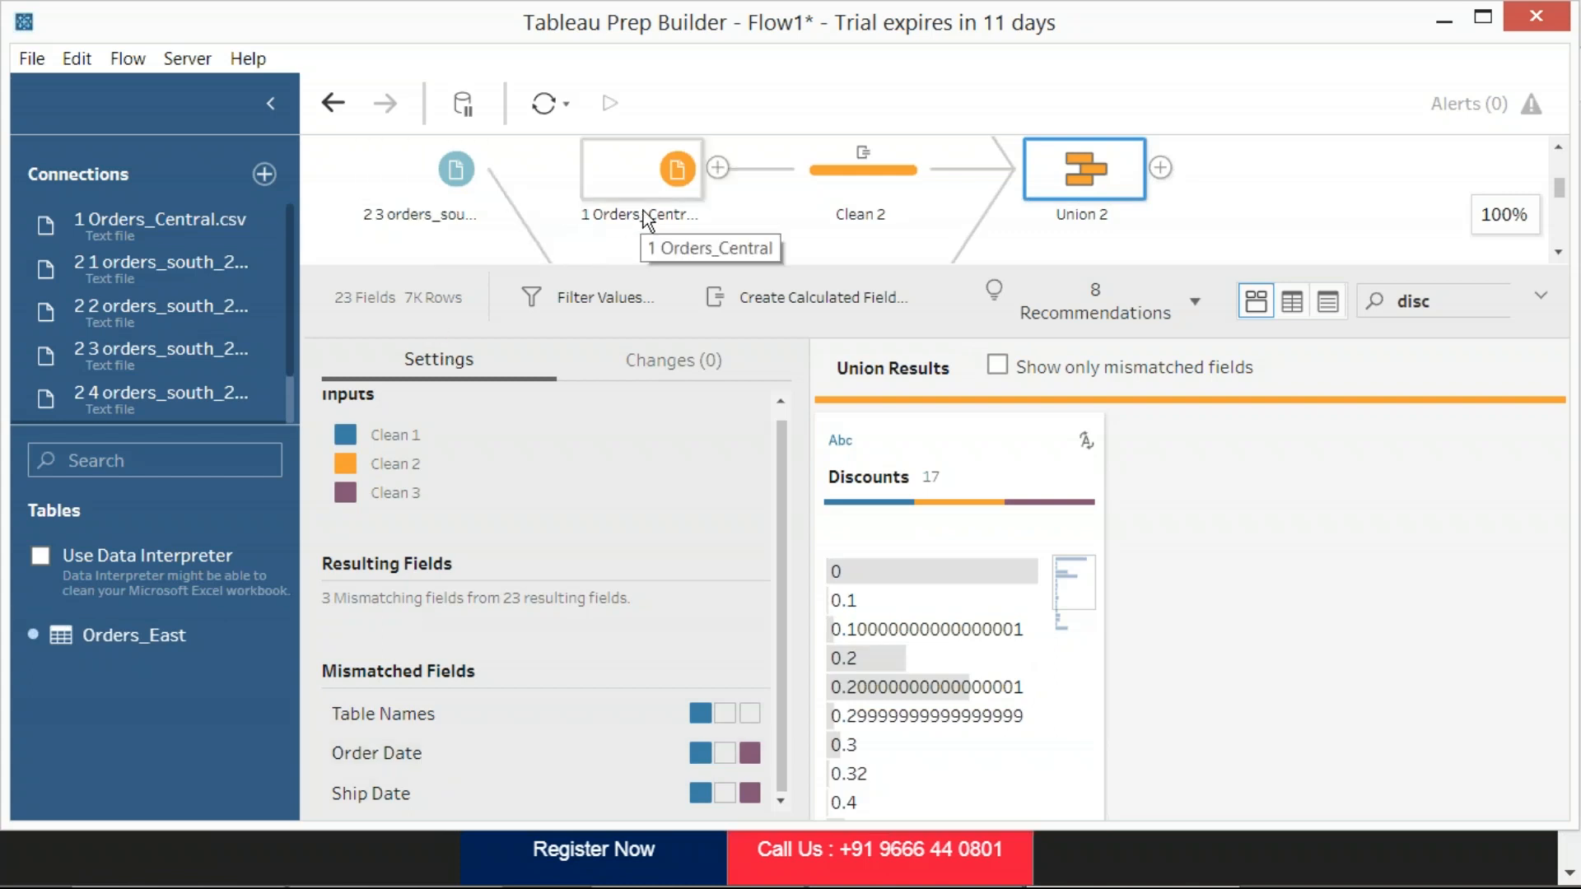
scroll(642, 214, "up", 1)
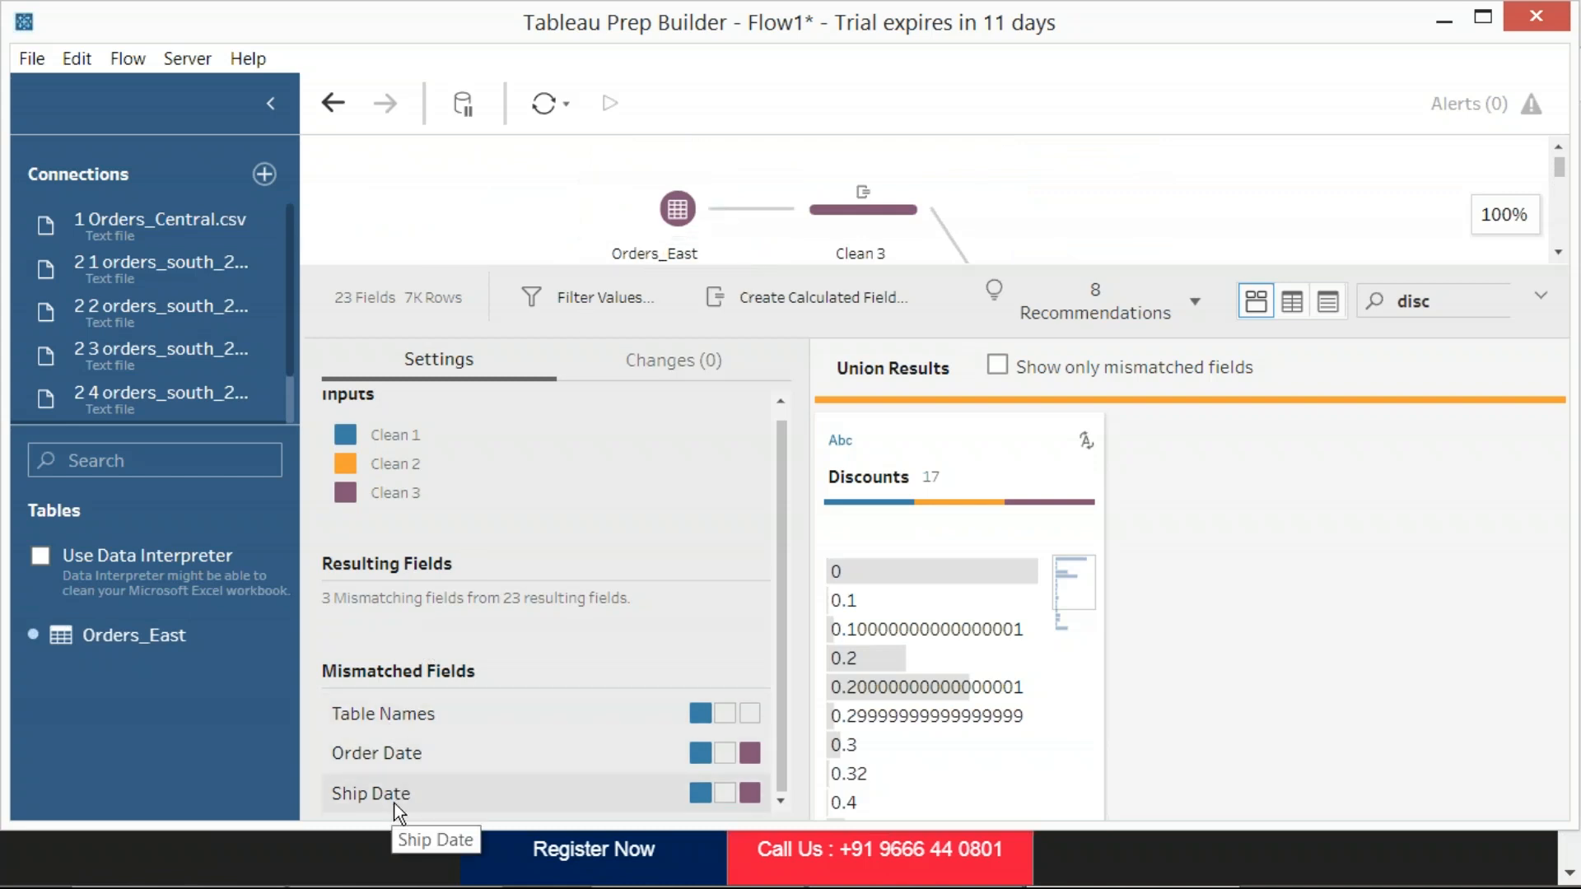
scroll(1128, 202, "up", 2)
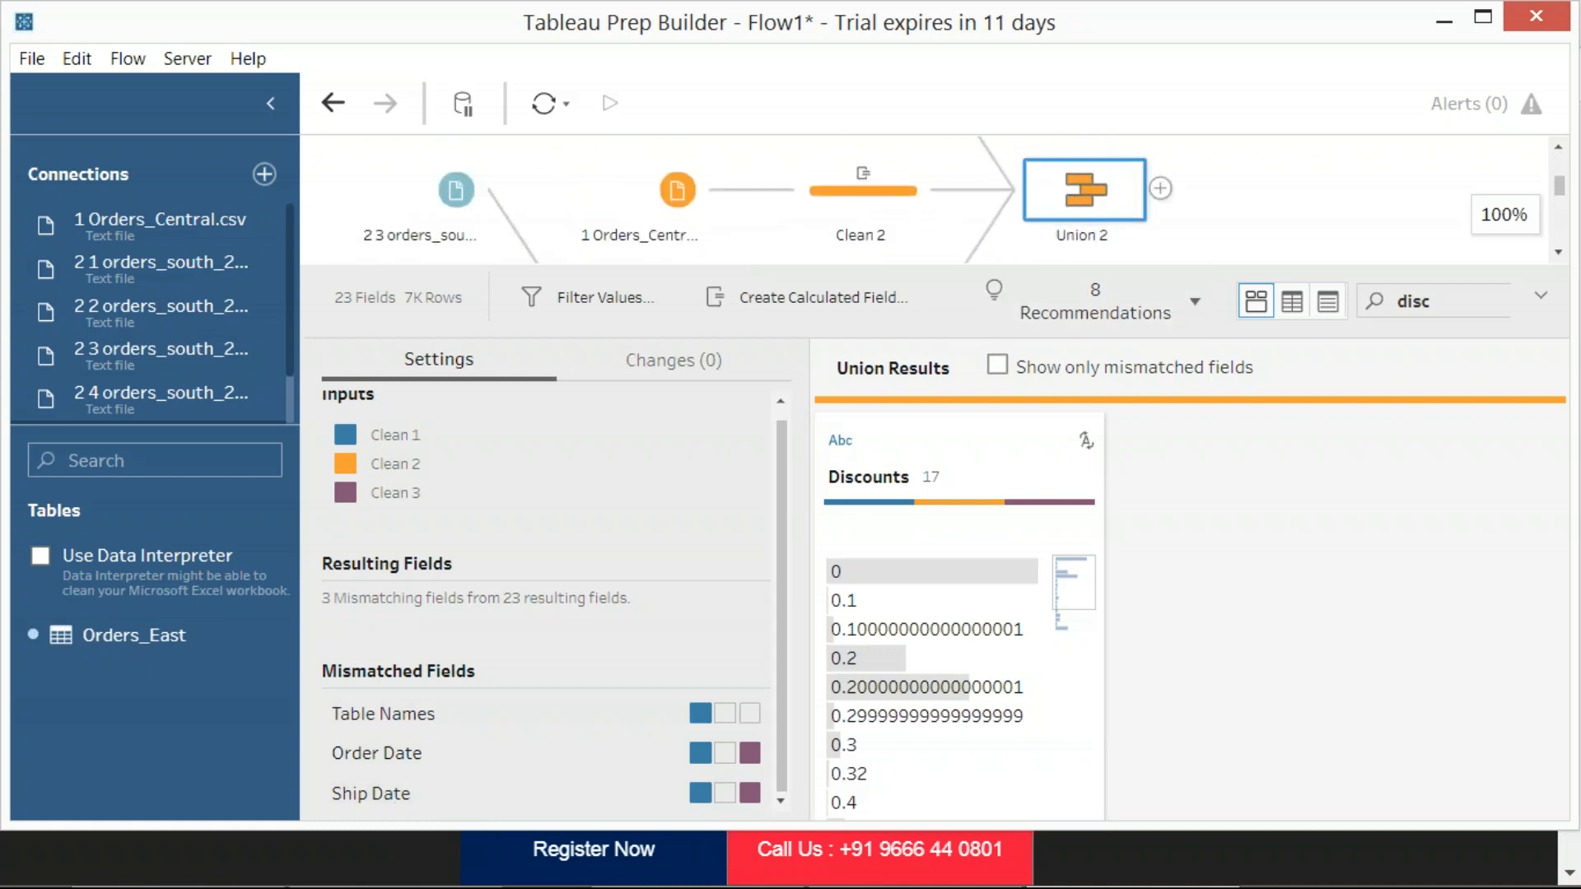
Find Ship Date in Union 2 by searching for "ship", capture a region screenshot of its options, and remove the field
double_click(1413, 303)
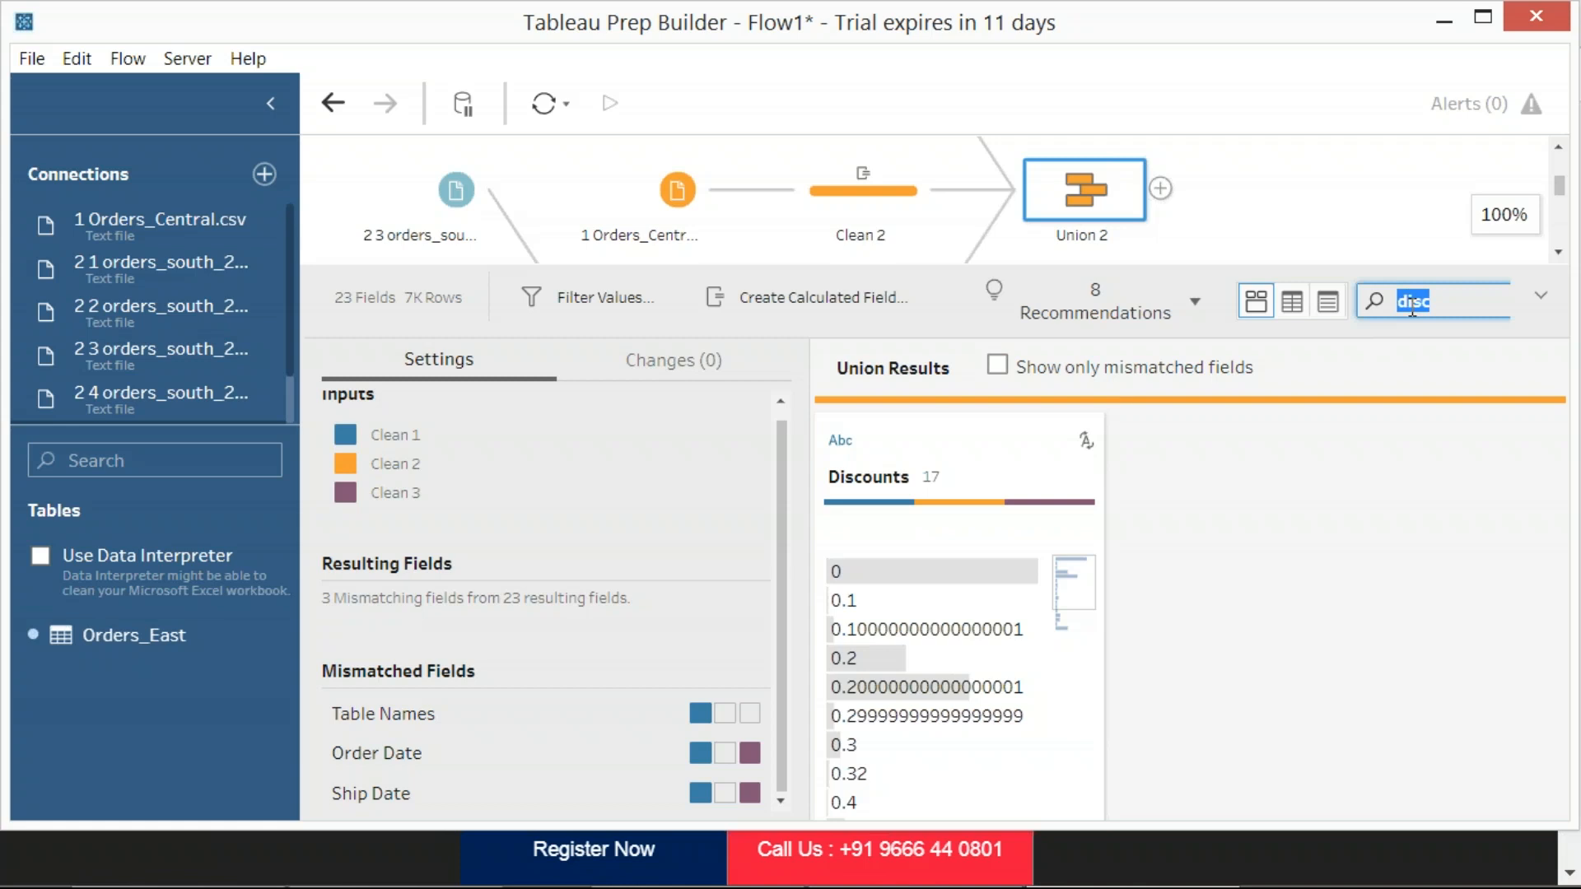
type("ship")
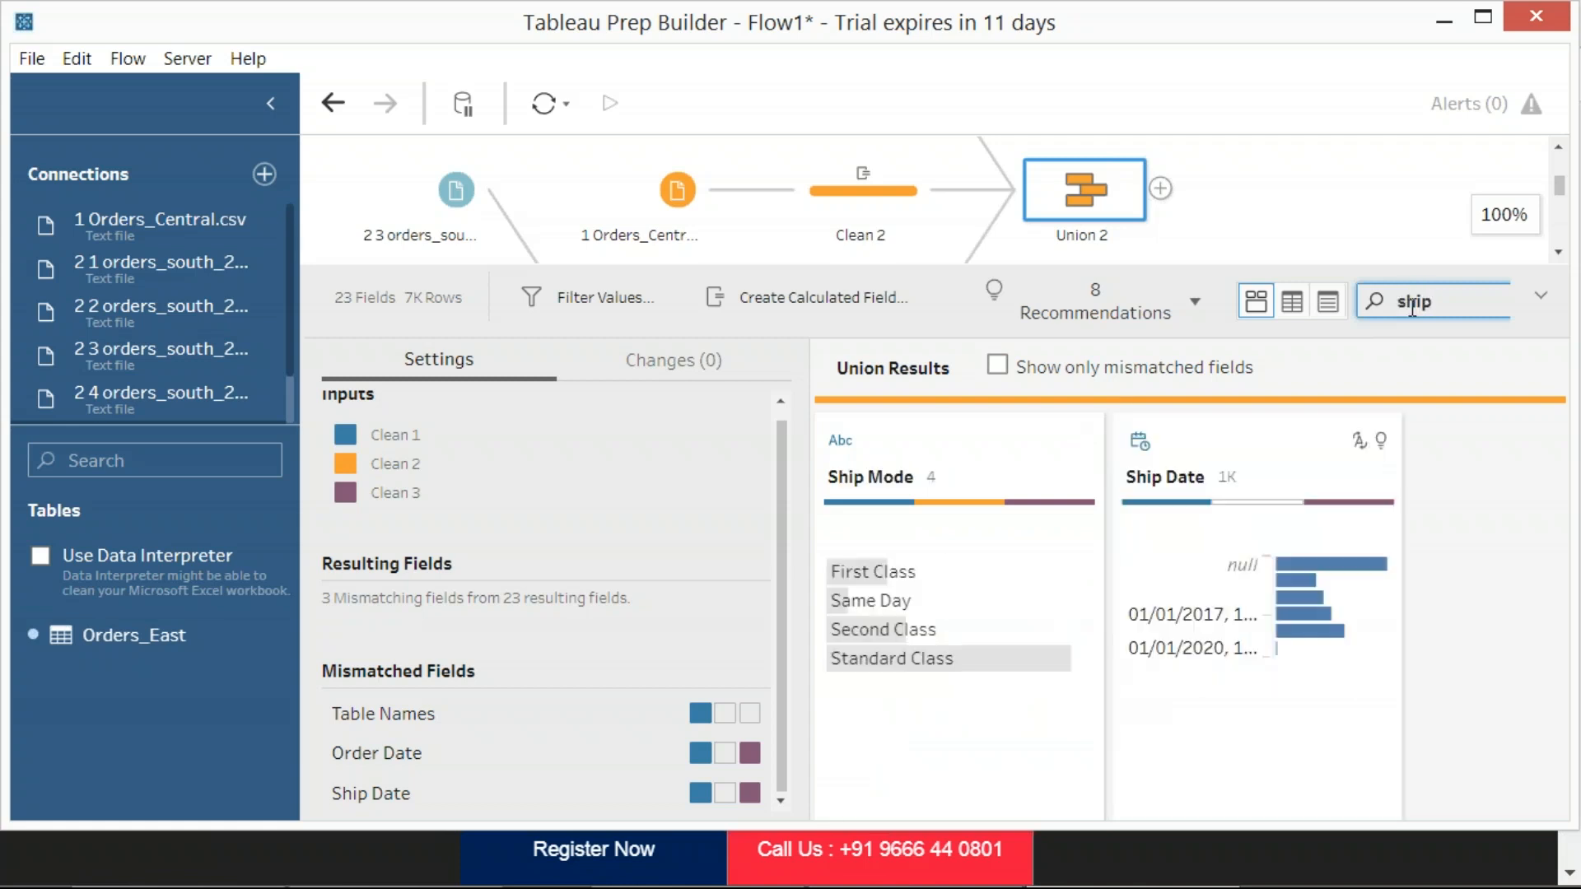
left_click(1240, 418)
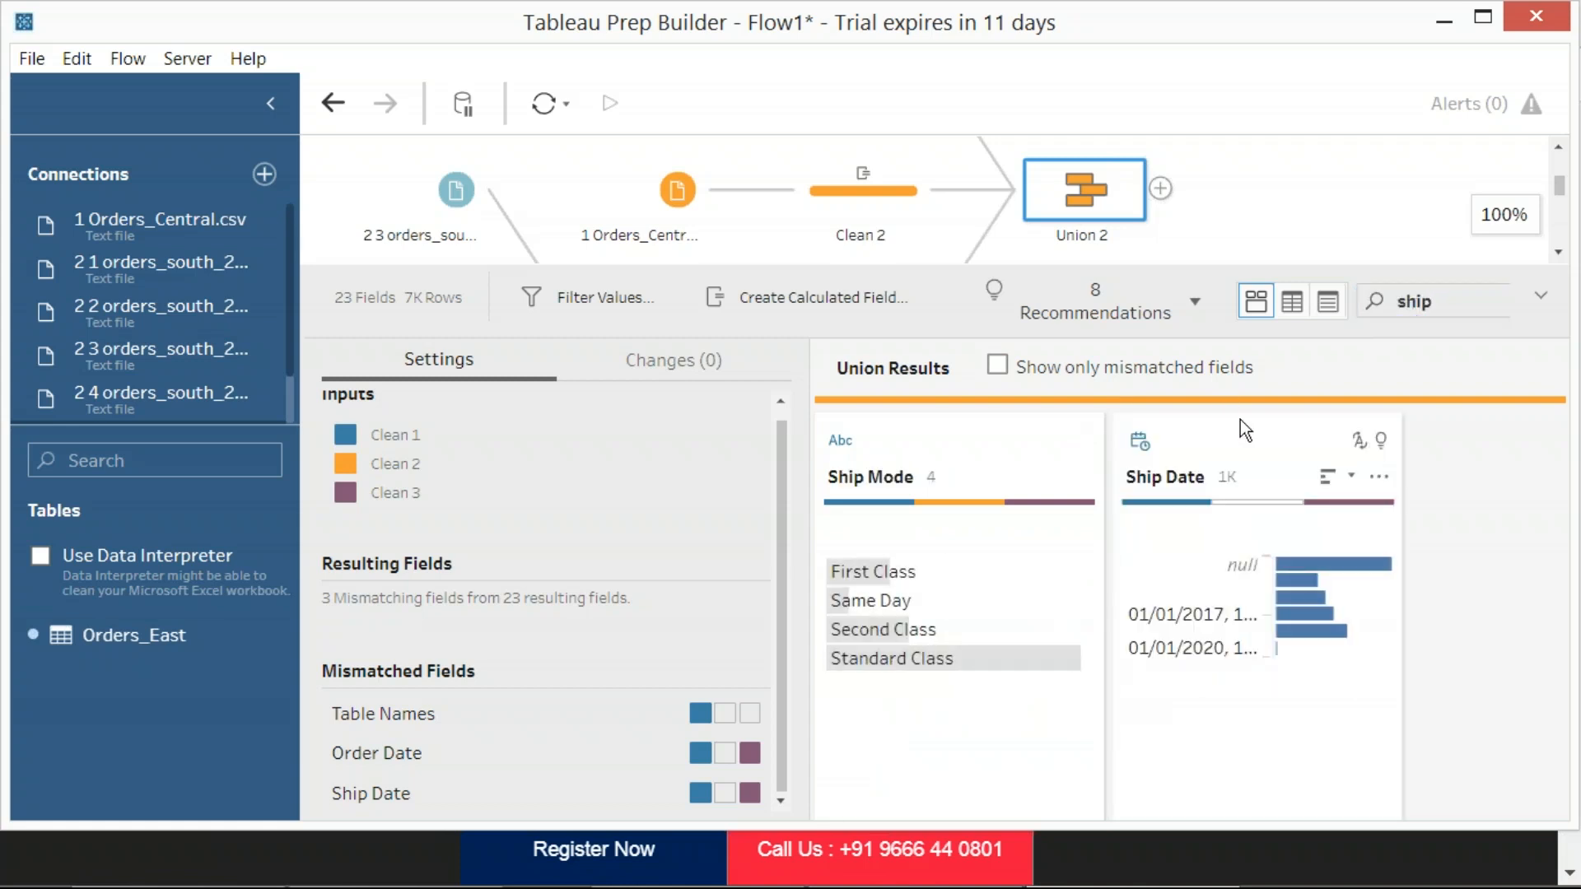
left_click(1378, 475)
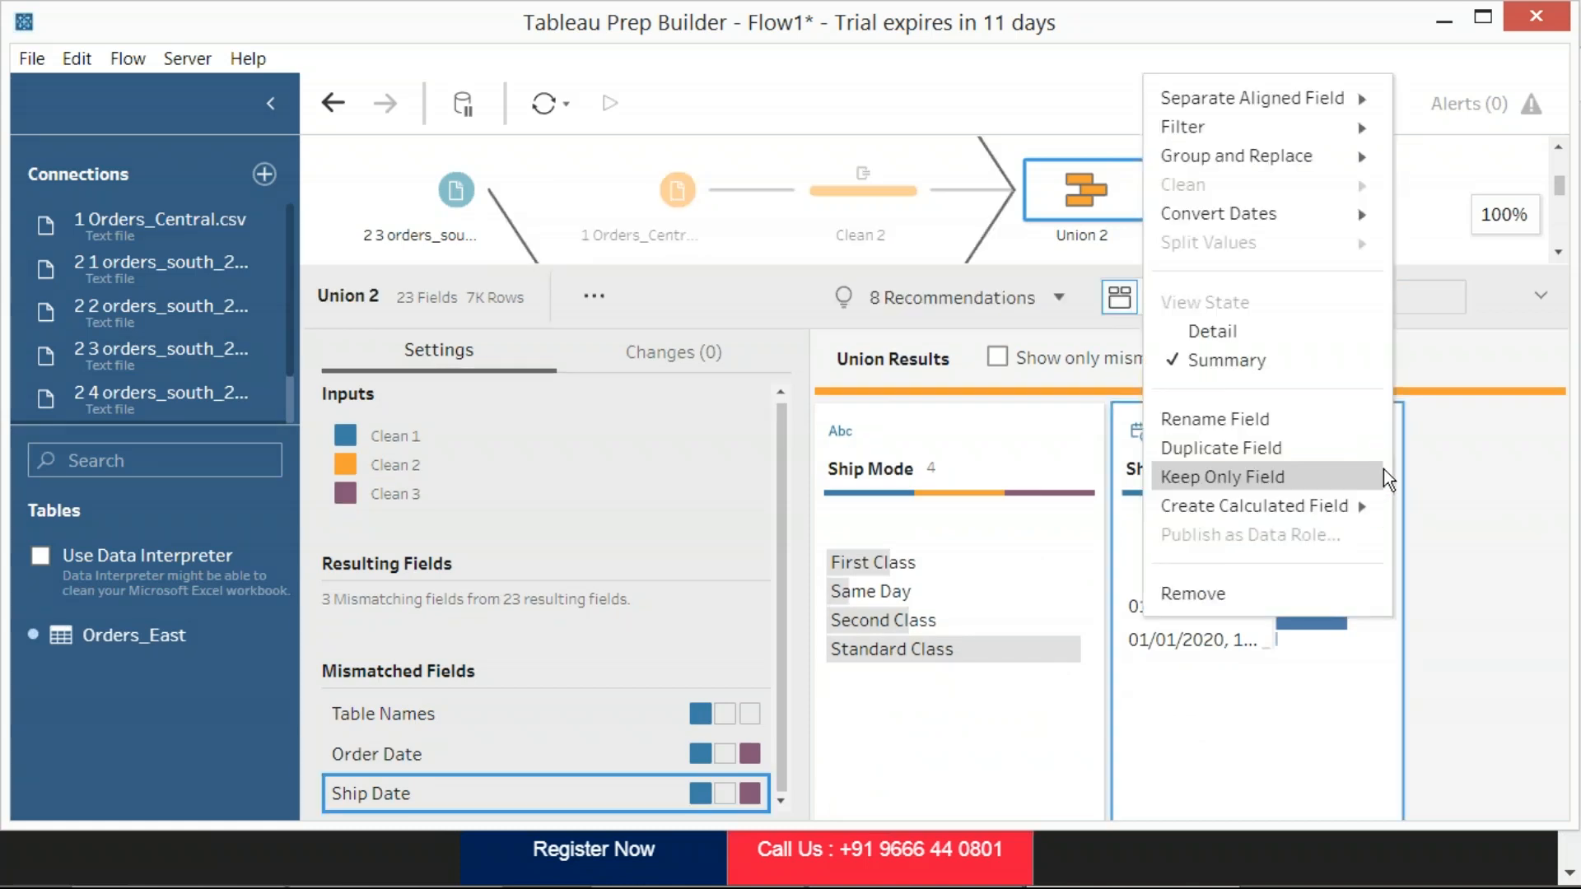
key("Print")
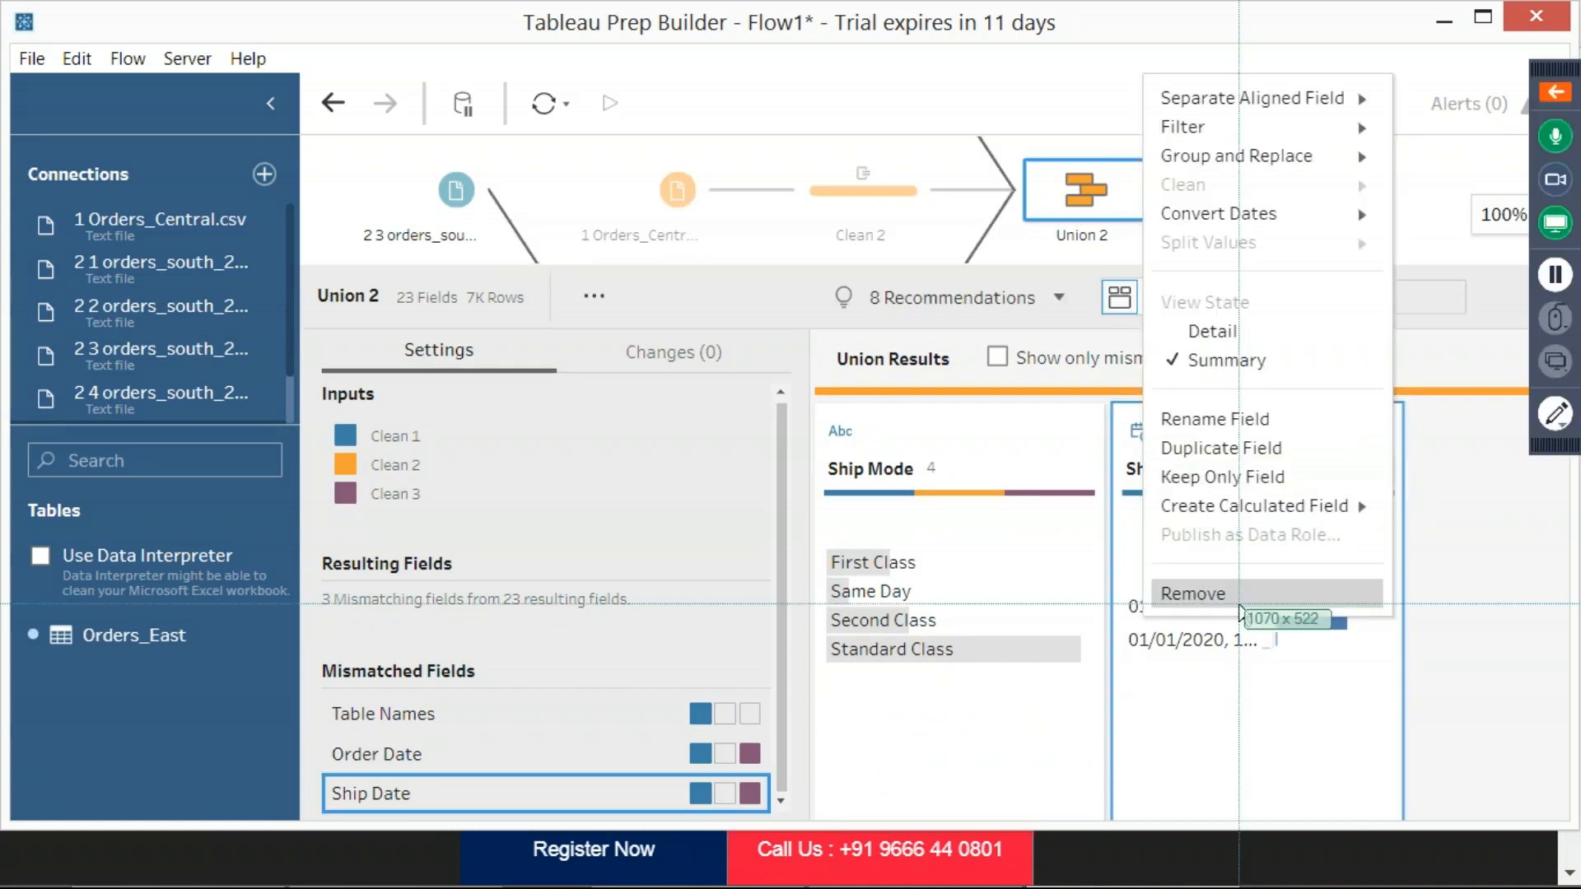
left_click_drag(1105, 51, 1411, 668)
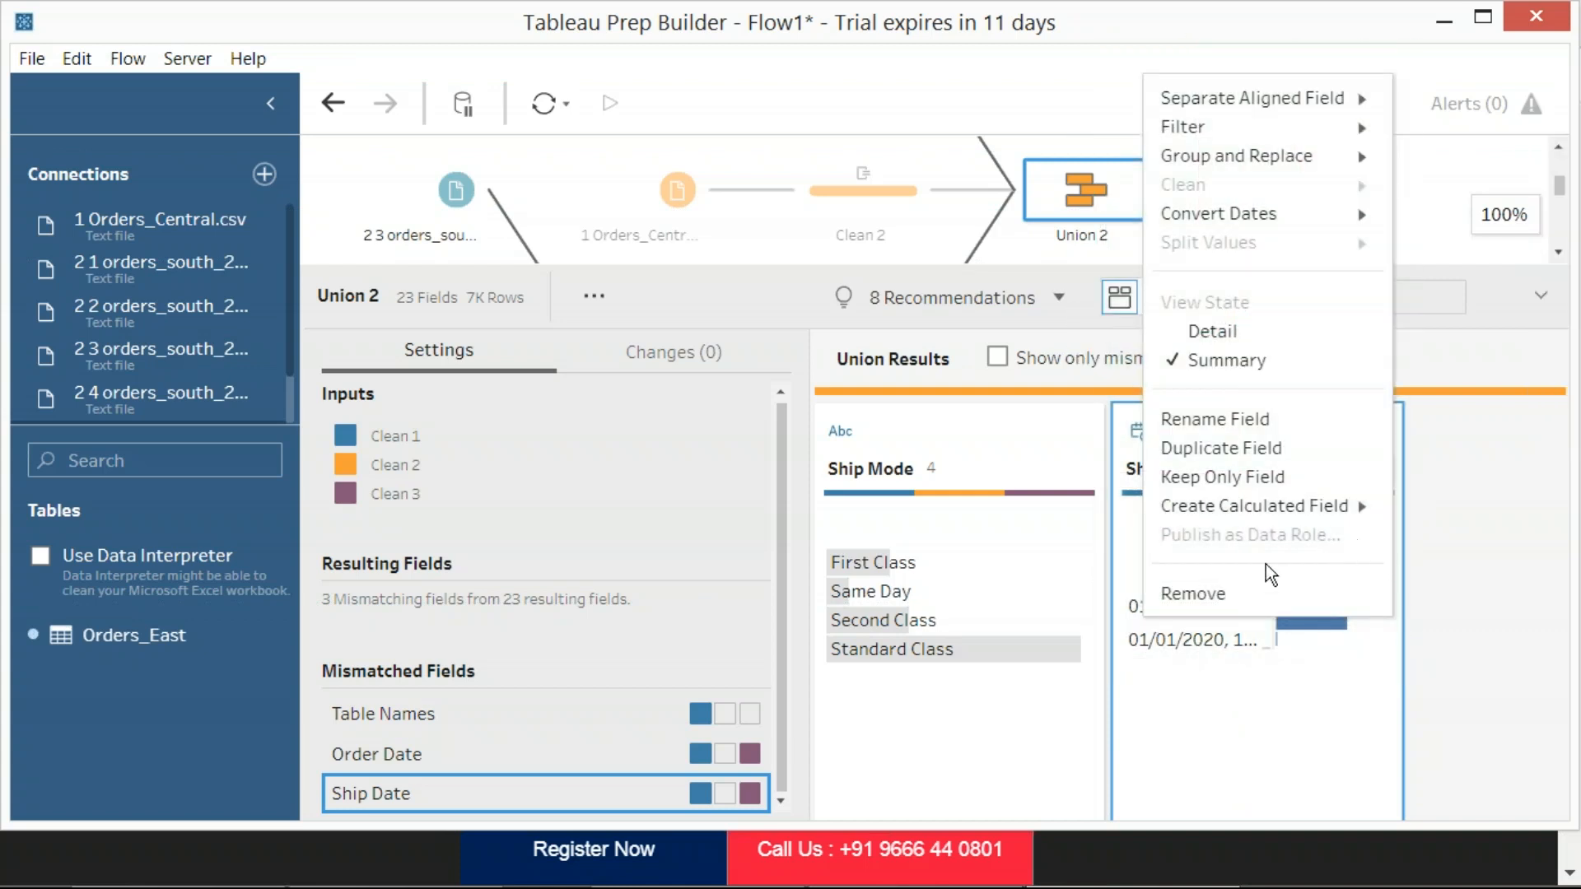
left_click(1214, 596)
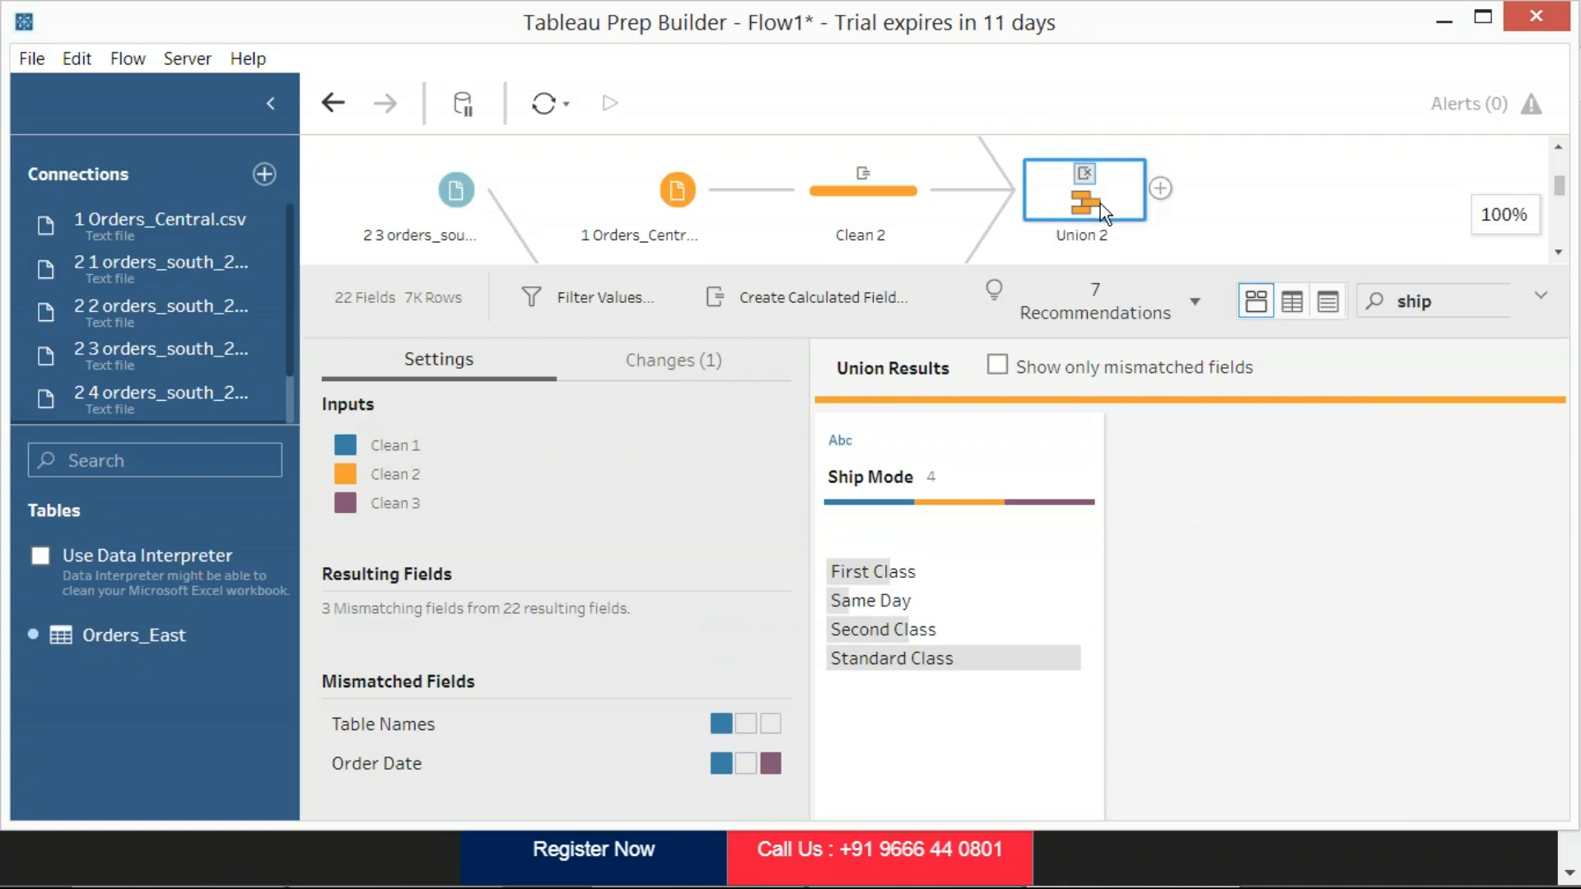
Locate the mismatched Order Date field by searching the union results for "order", and clear the search
mouse_move(1087, 186)
left_click(419, 772)
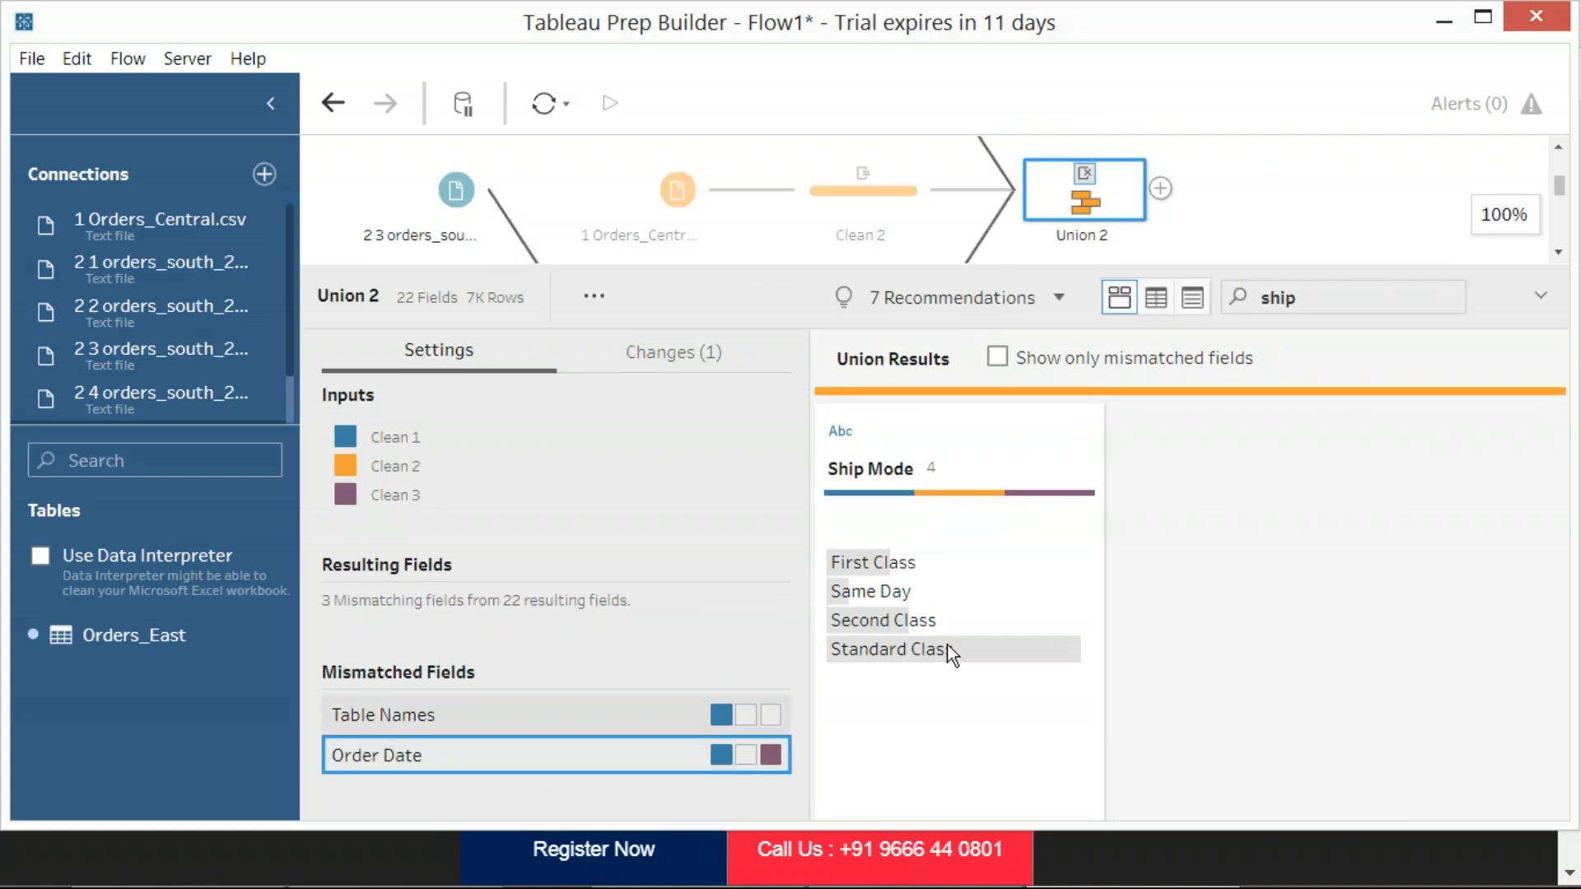
double_click(1287, 295)
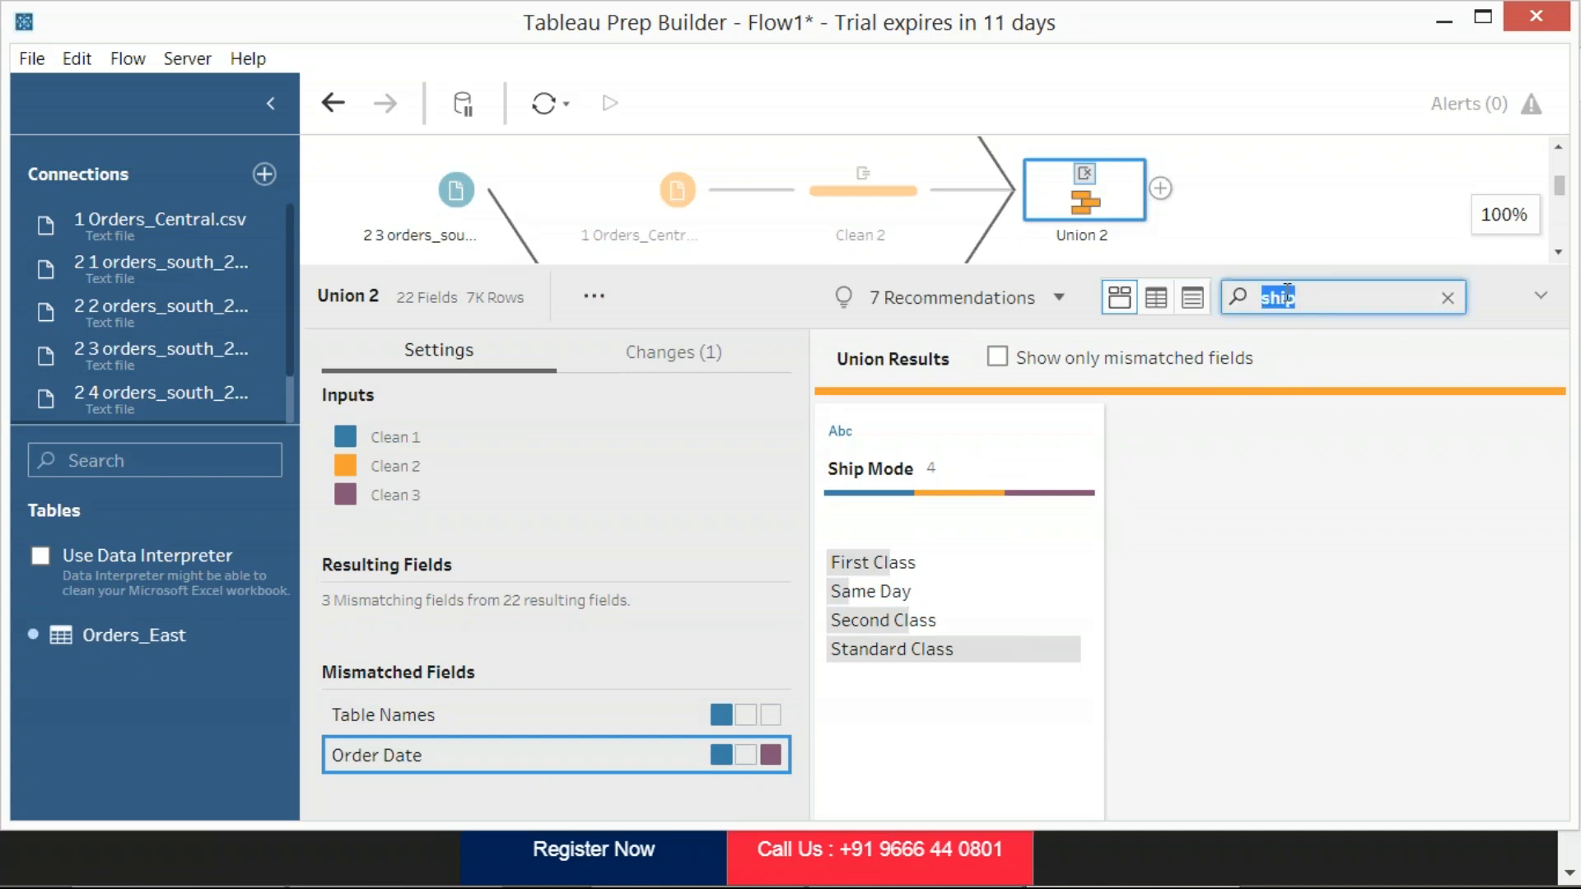
type("order")
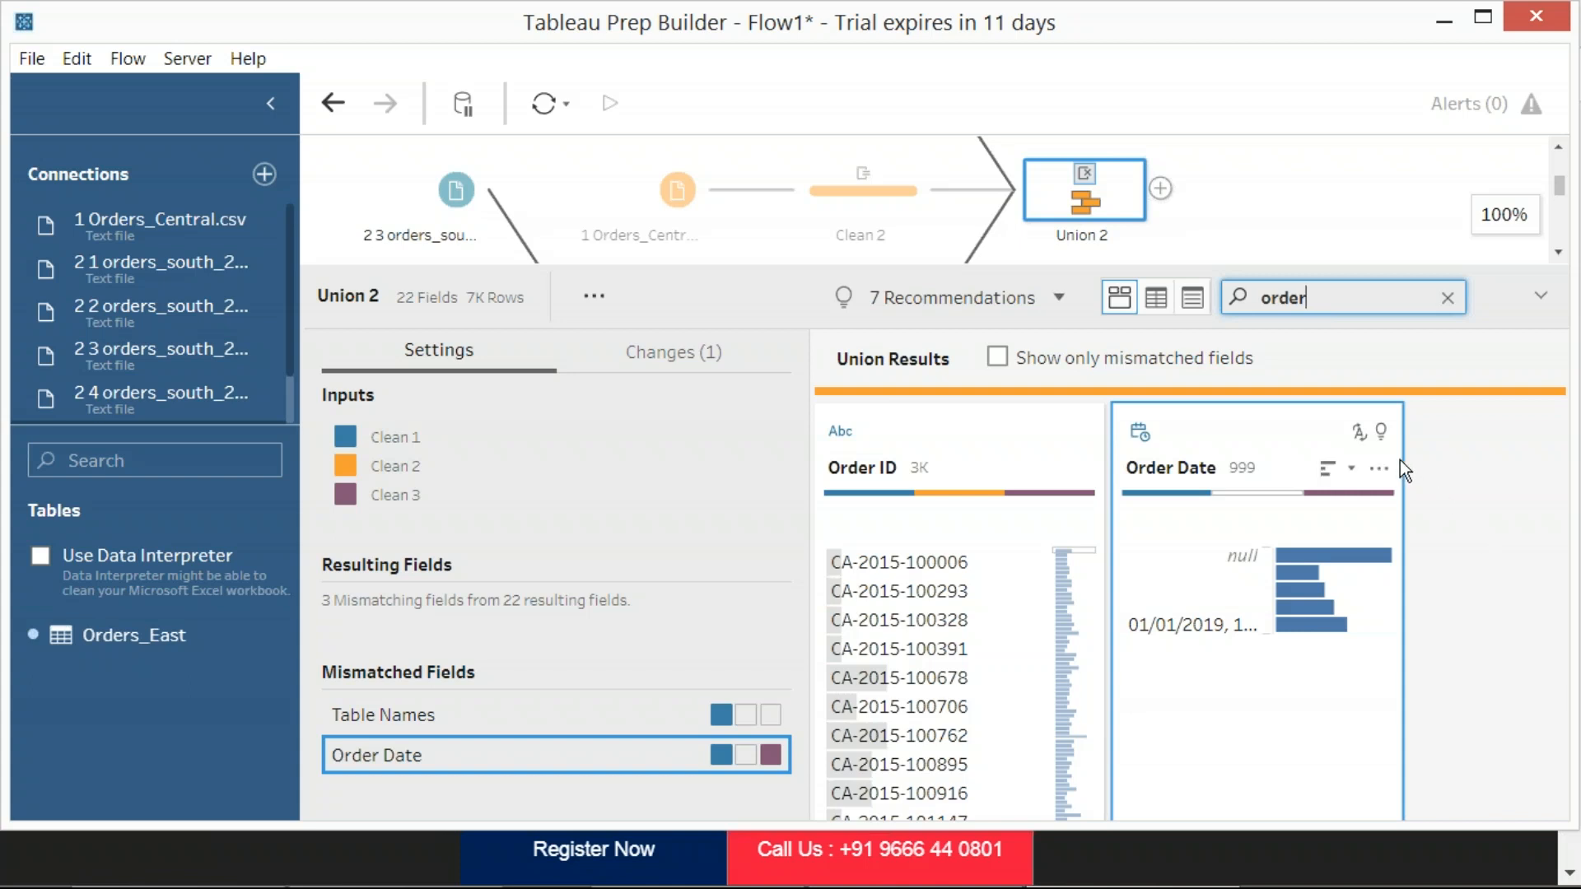
left_click(1447, 299)
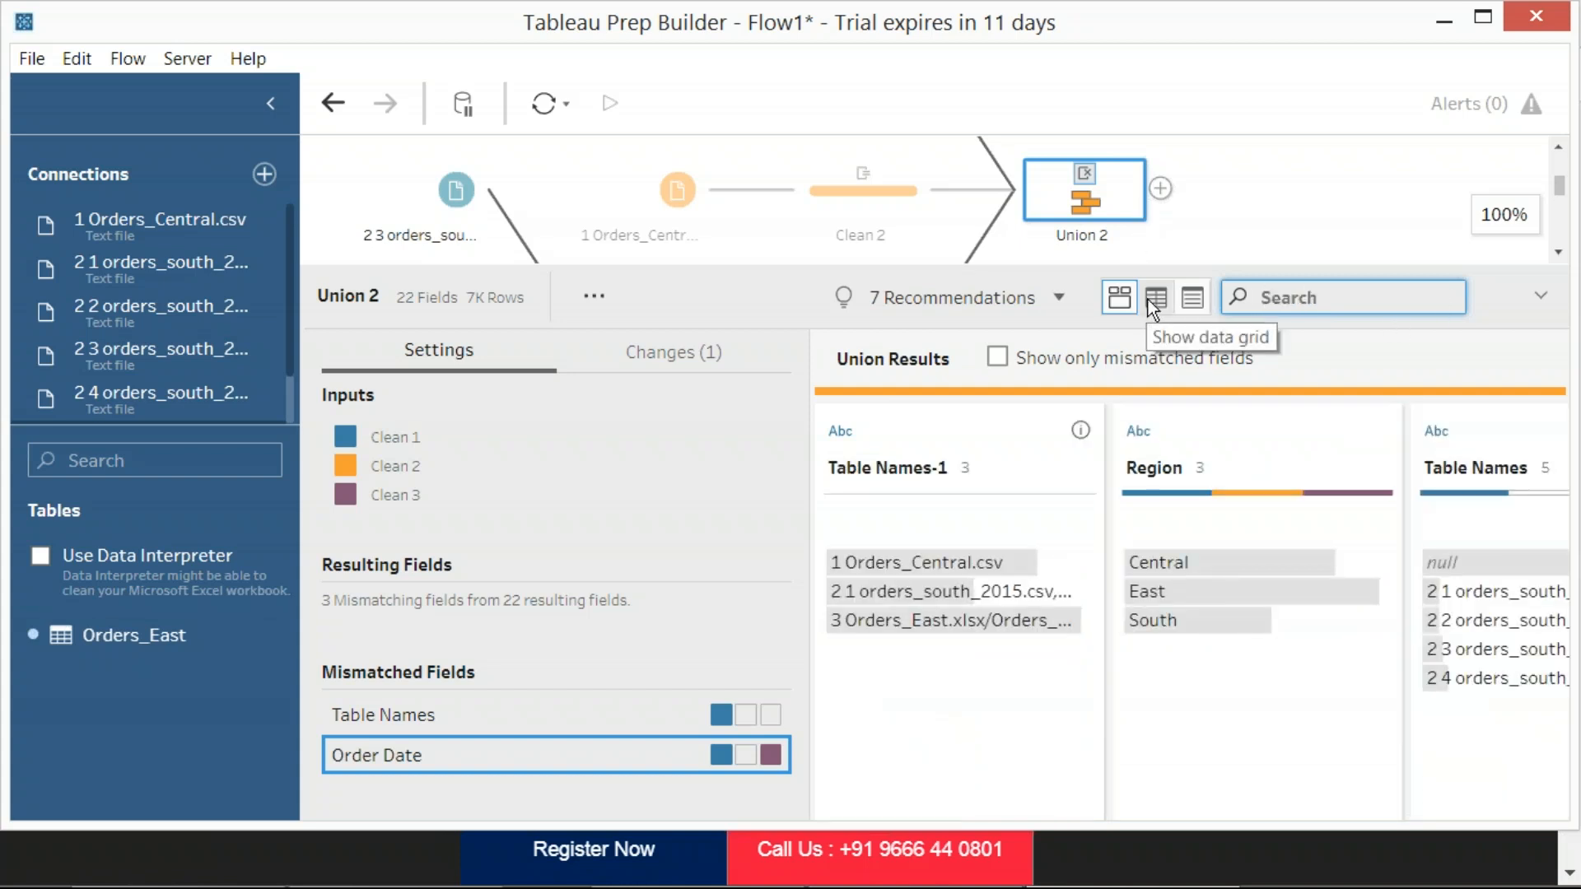
Capture a region screenshot of Union 2's results and highlight the rows from the combined south orders files in Table Names-1
key("Print")
left_click_drag(1, 1, 1482, 797)
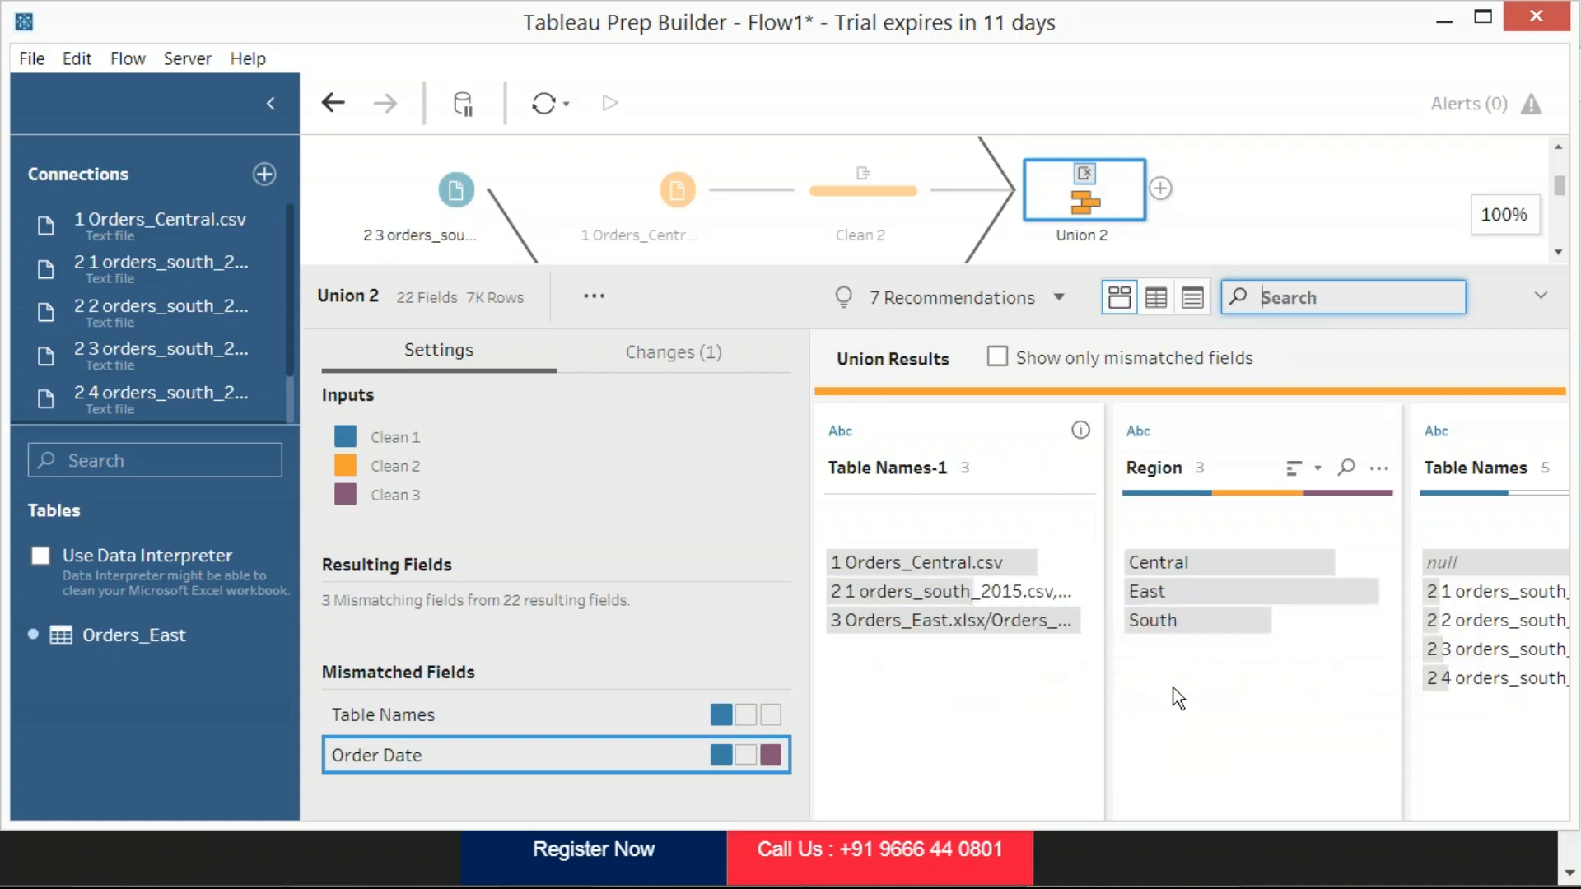
left_click(921, 593)
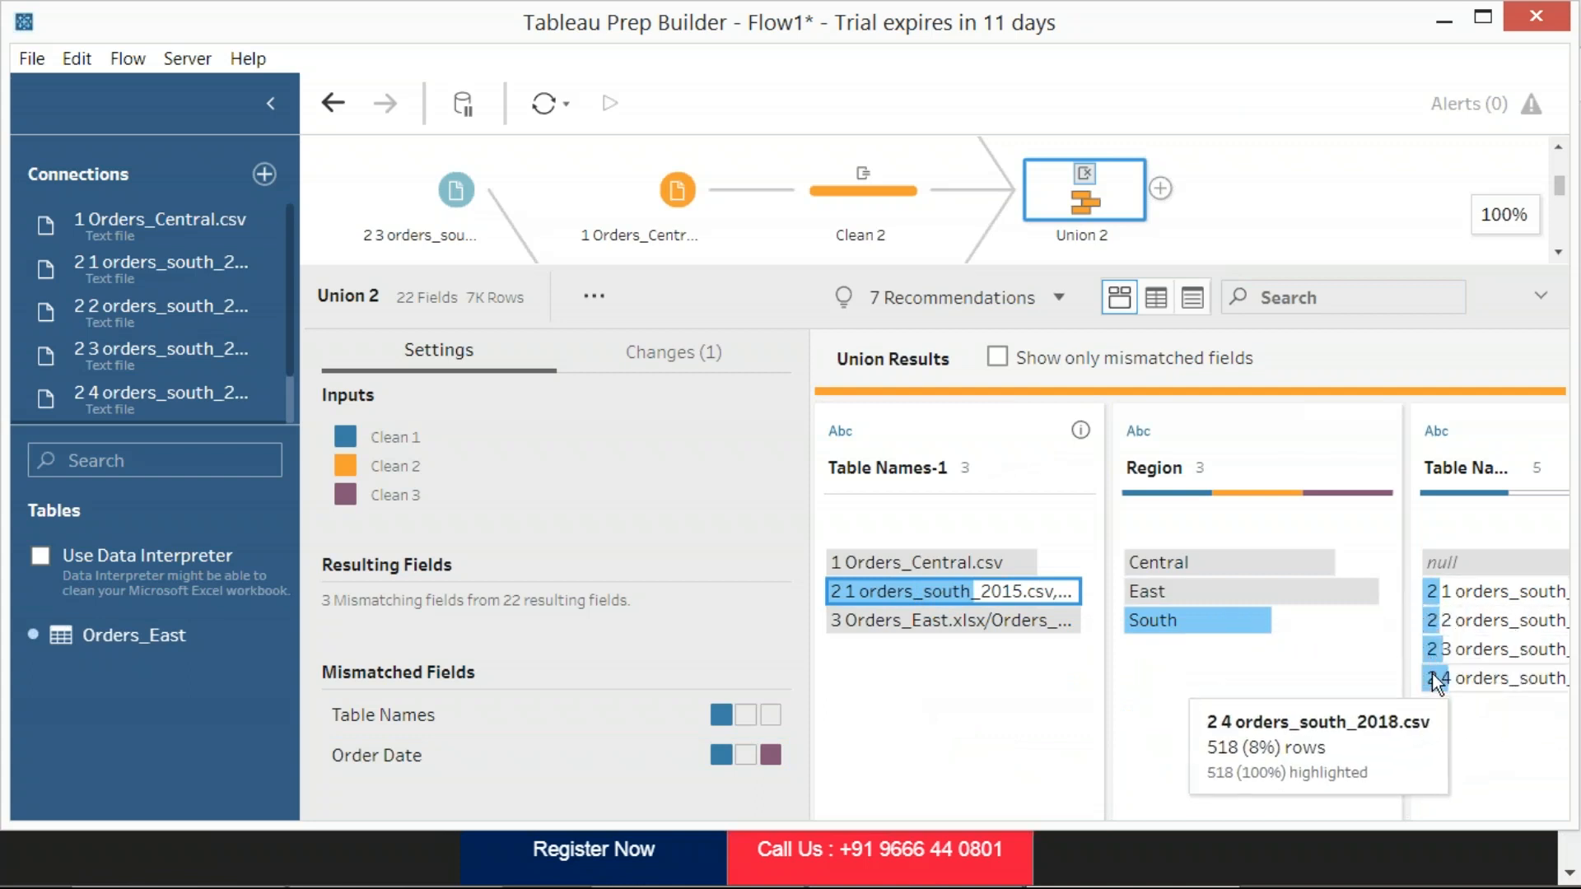
Show Union 2's results as a data grid and capture a region screenshot with the Segment, Country and City columns in view
left_click(1158, 302)
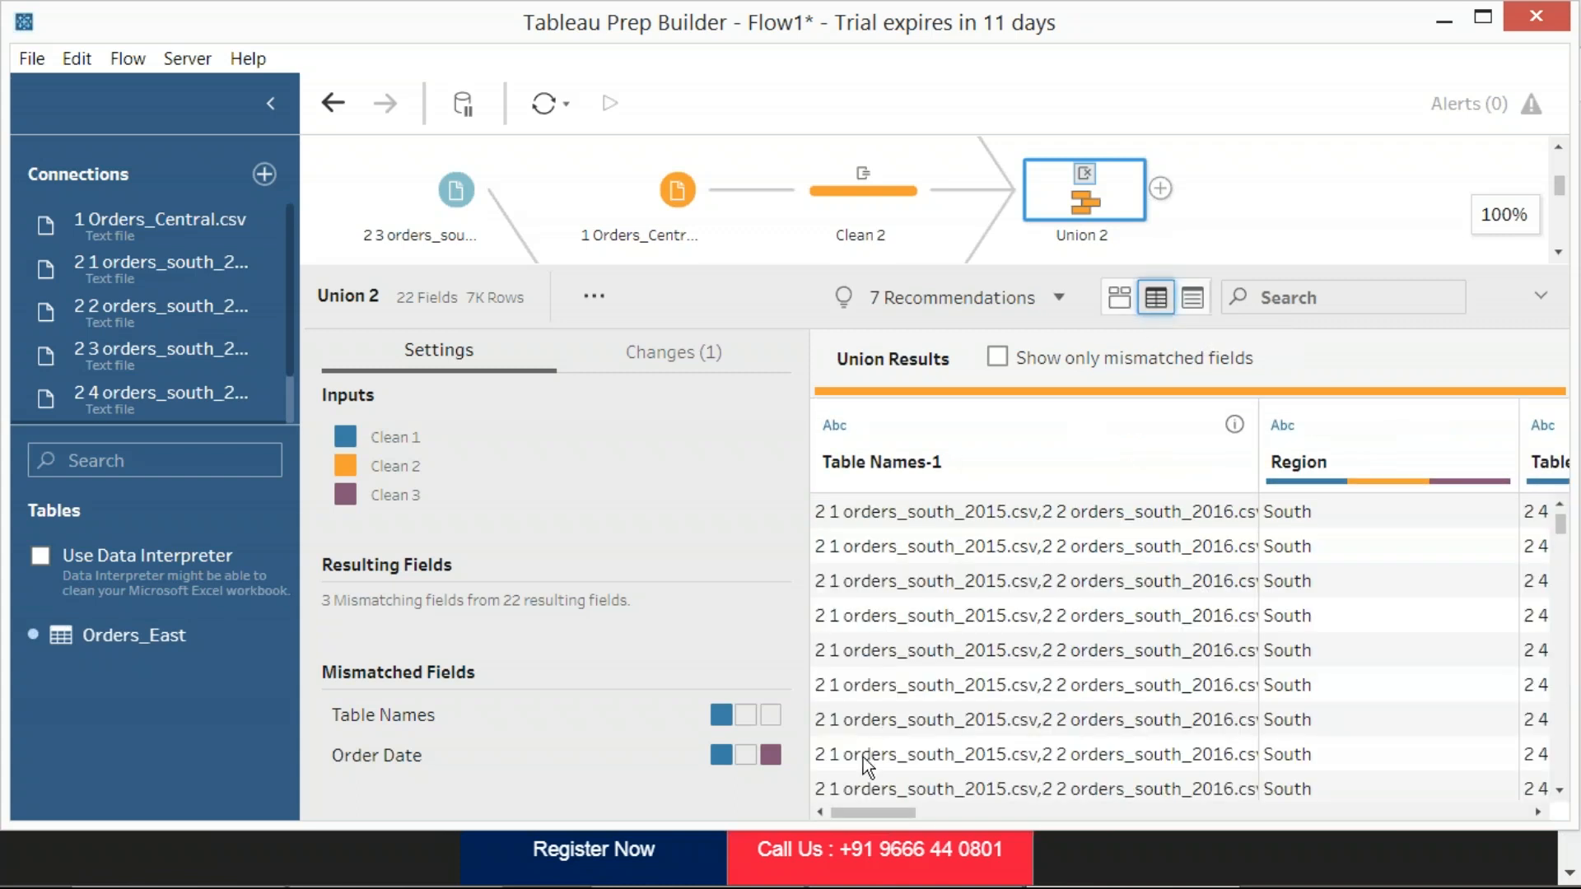
left_click_drag(873, 815, 1128, 817)
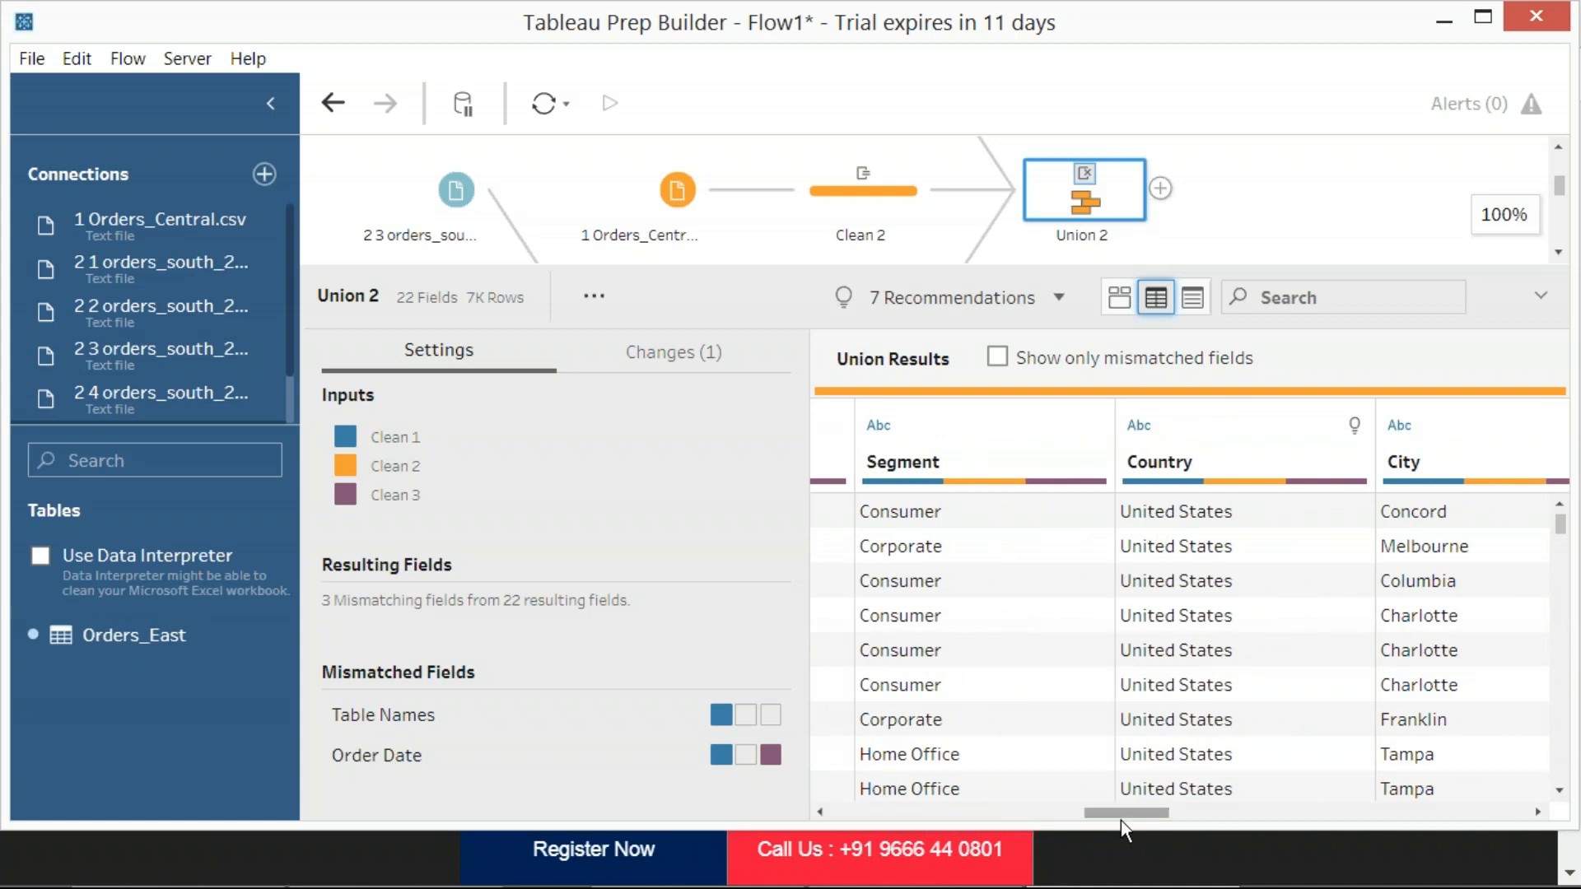
key("Print")
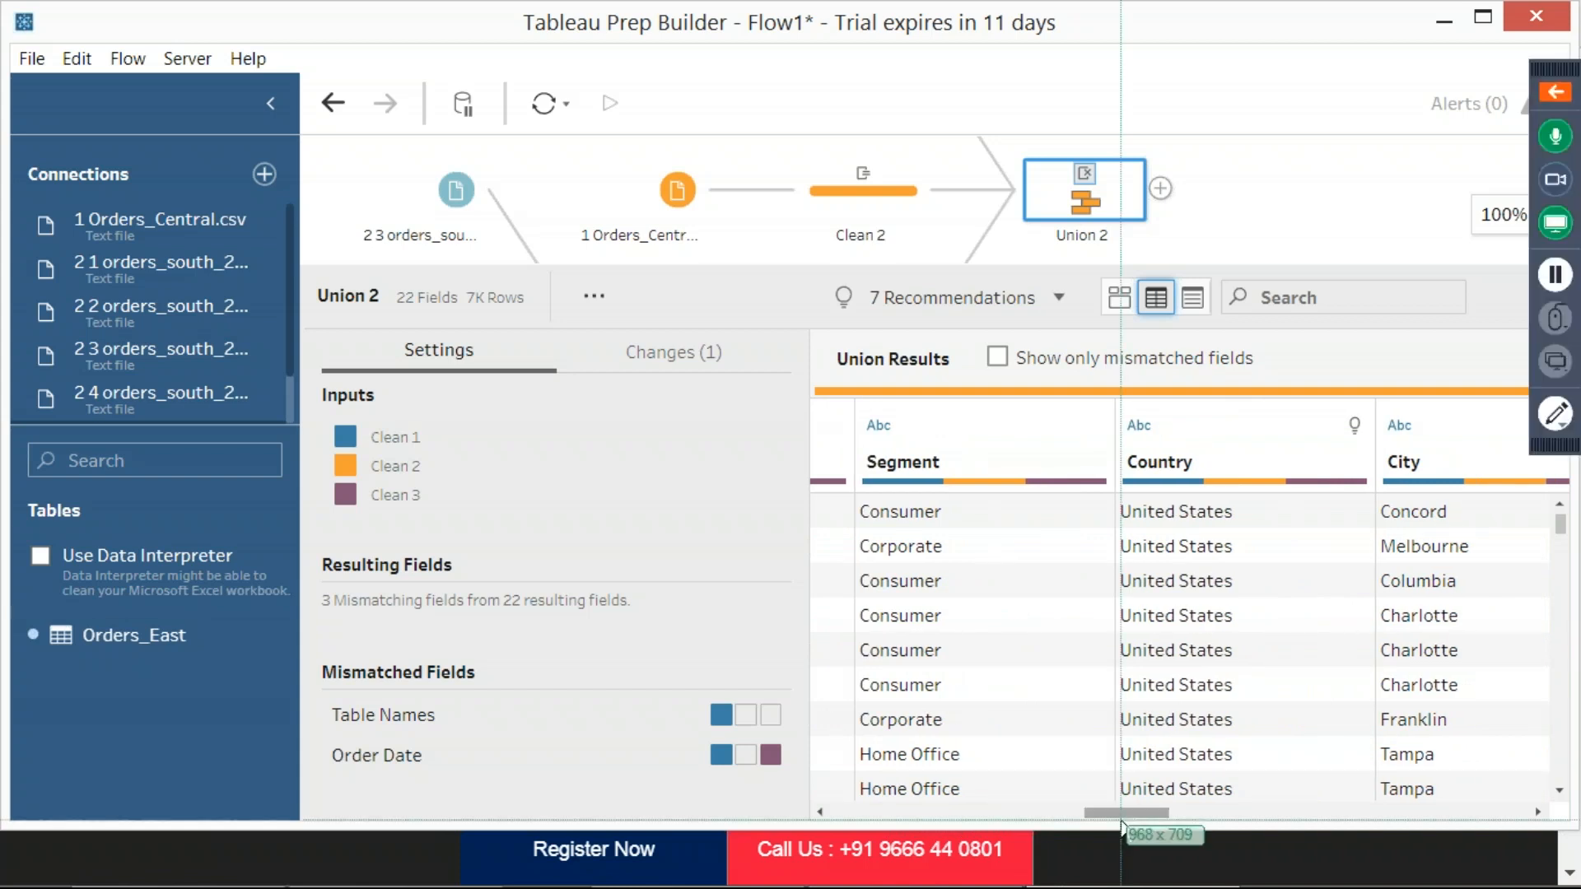
left_click_drag(0, 0, 1051, 522)
left_click_drag(1353, 742, 1388, 807)
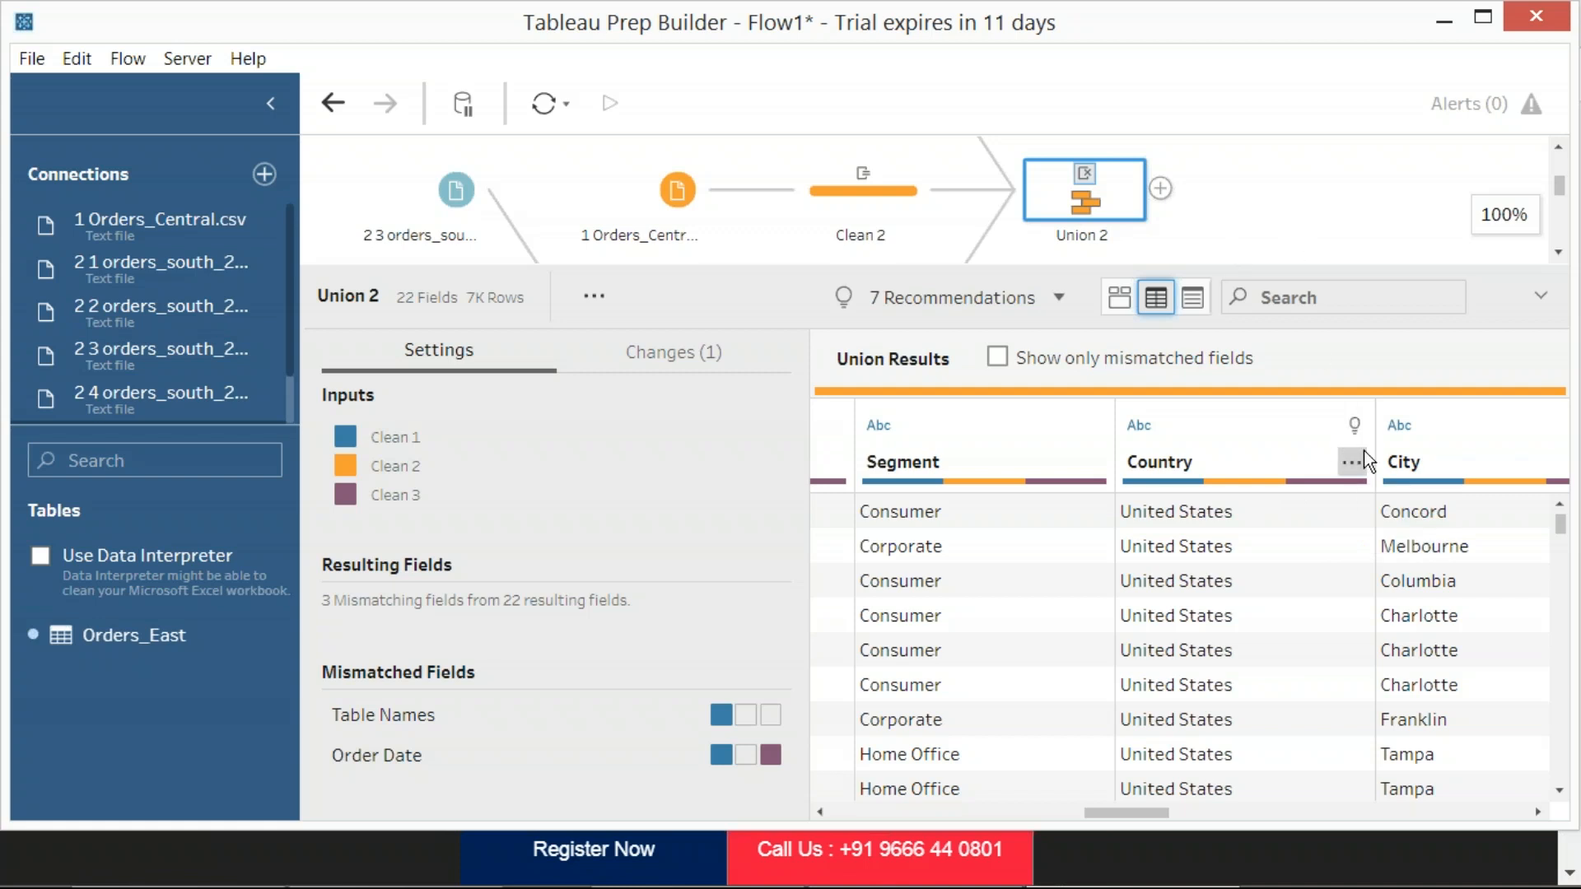
Examine the cleaning options offered for the Country field in Union 2, including Filter and Group and Replace
left_click(1360, 465)
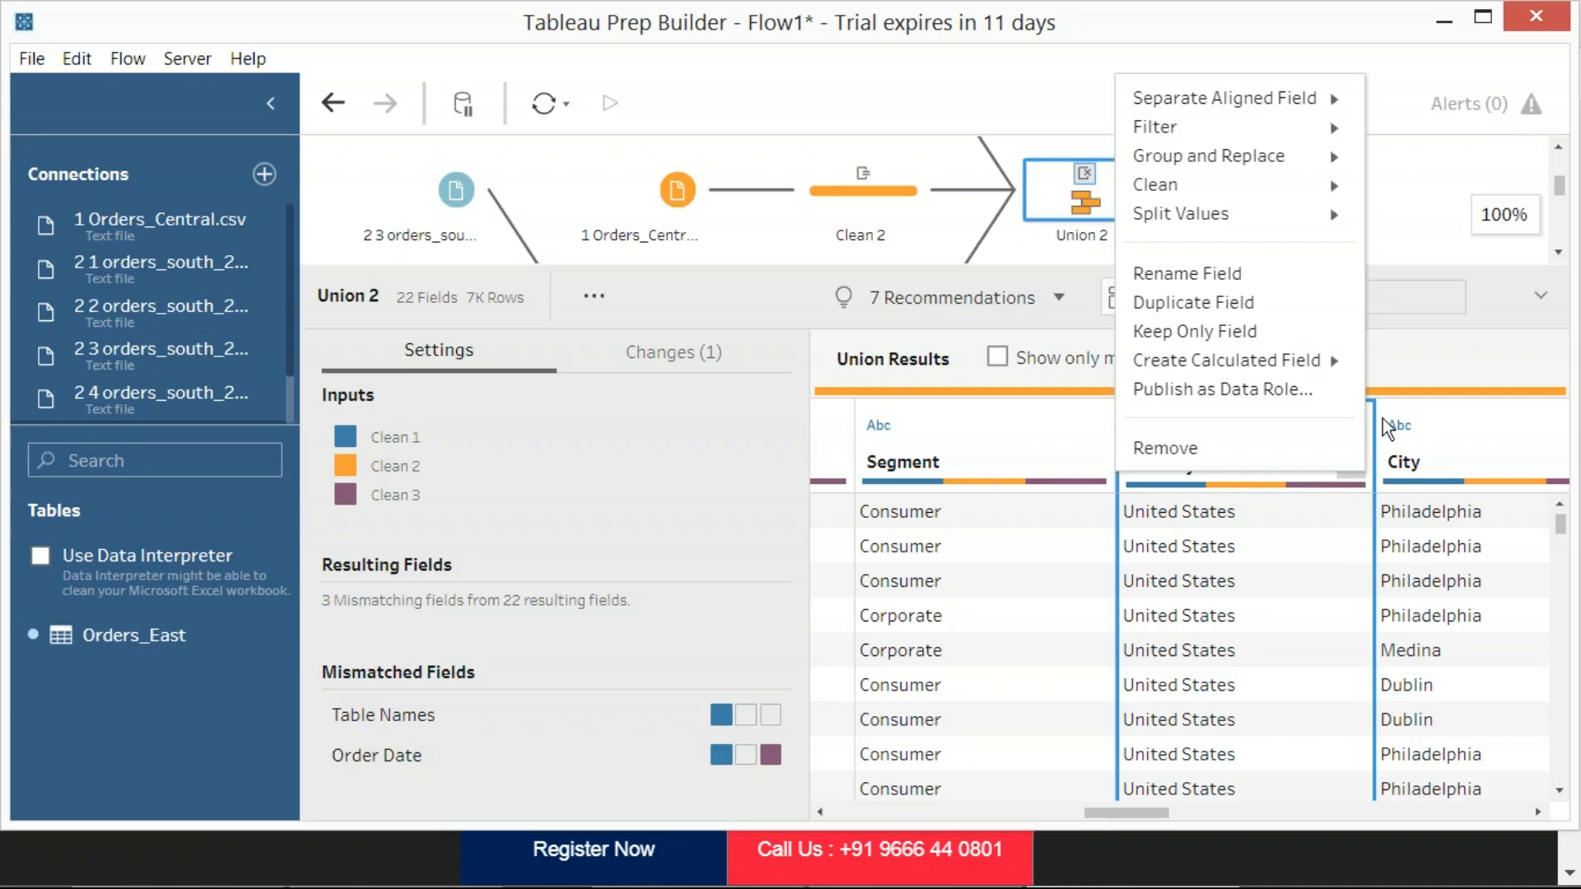
left_click(1405, 352)
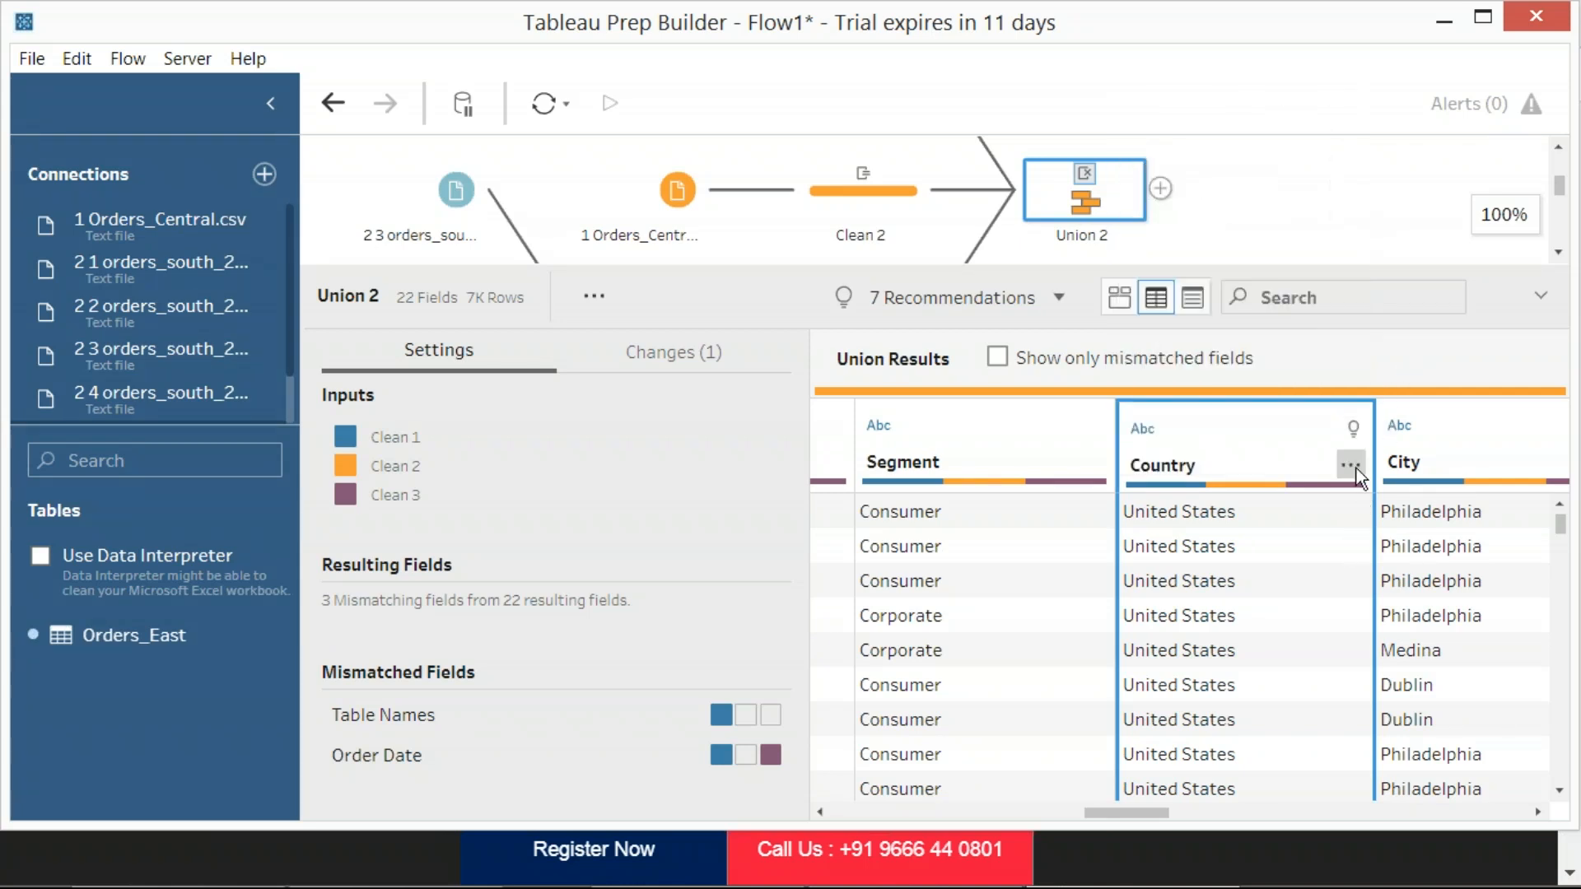
left_click(1351, 468)
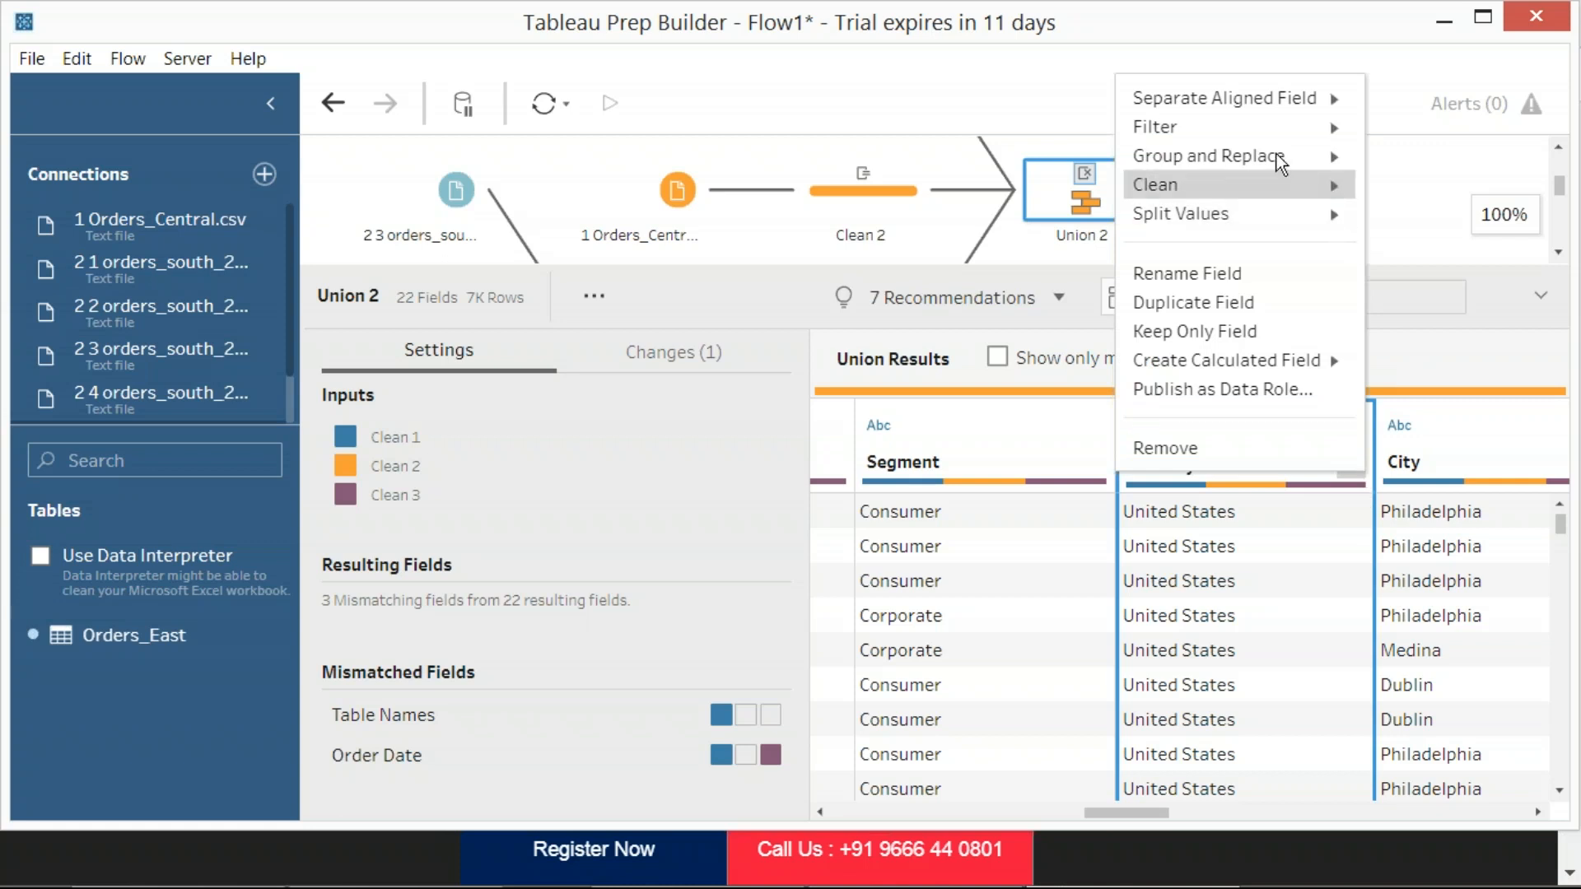
mouse_move(1279, 161)
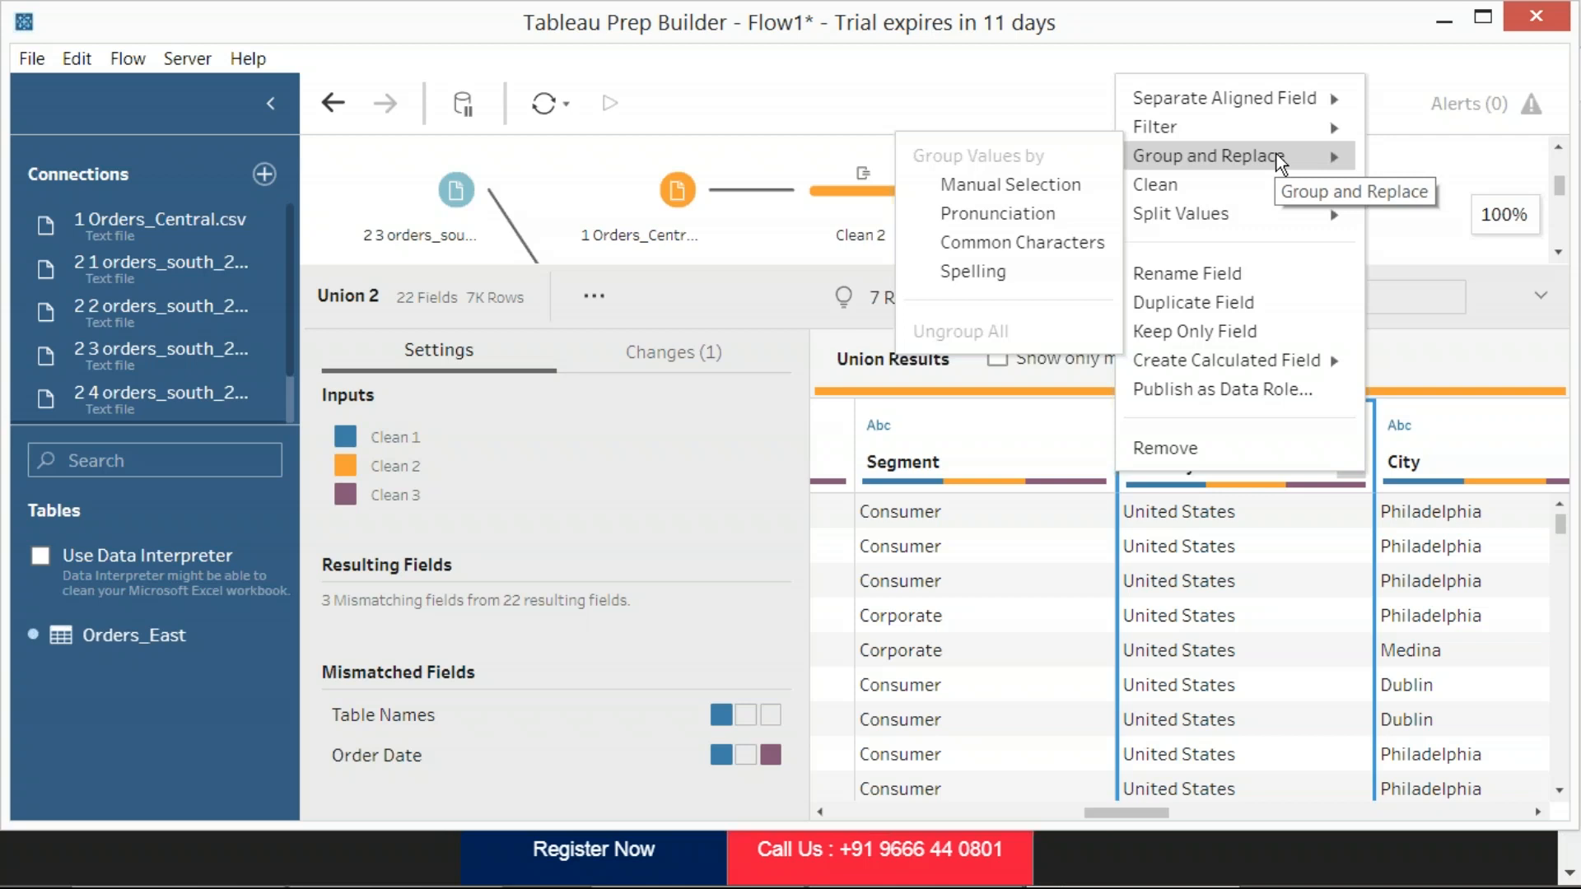
mouse_move(1267, 127)
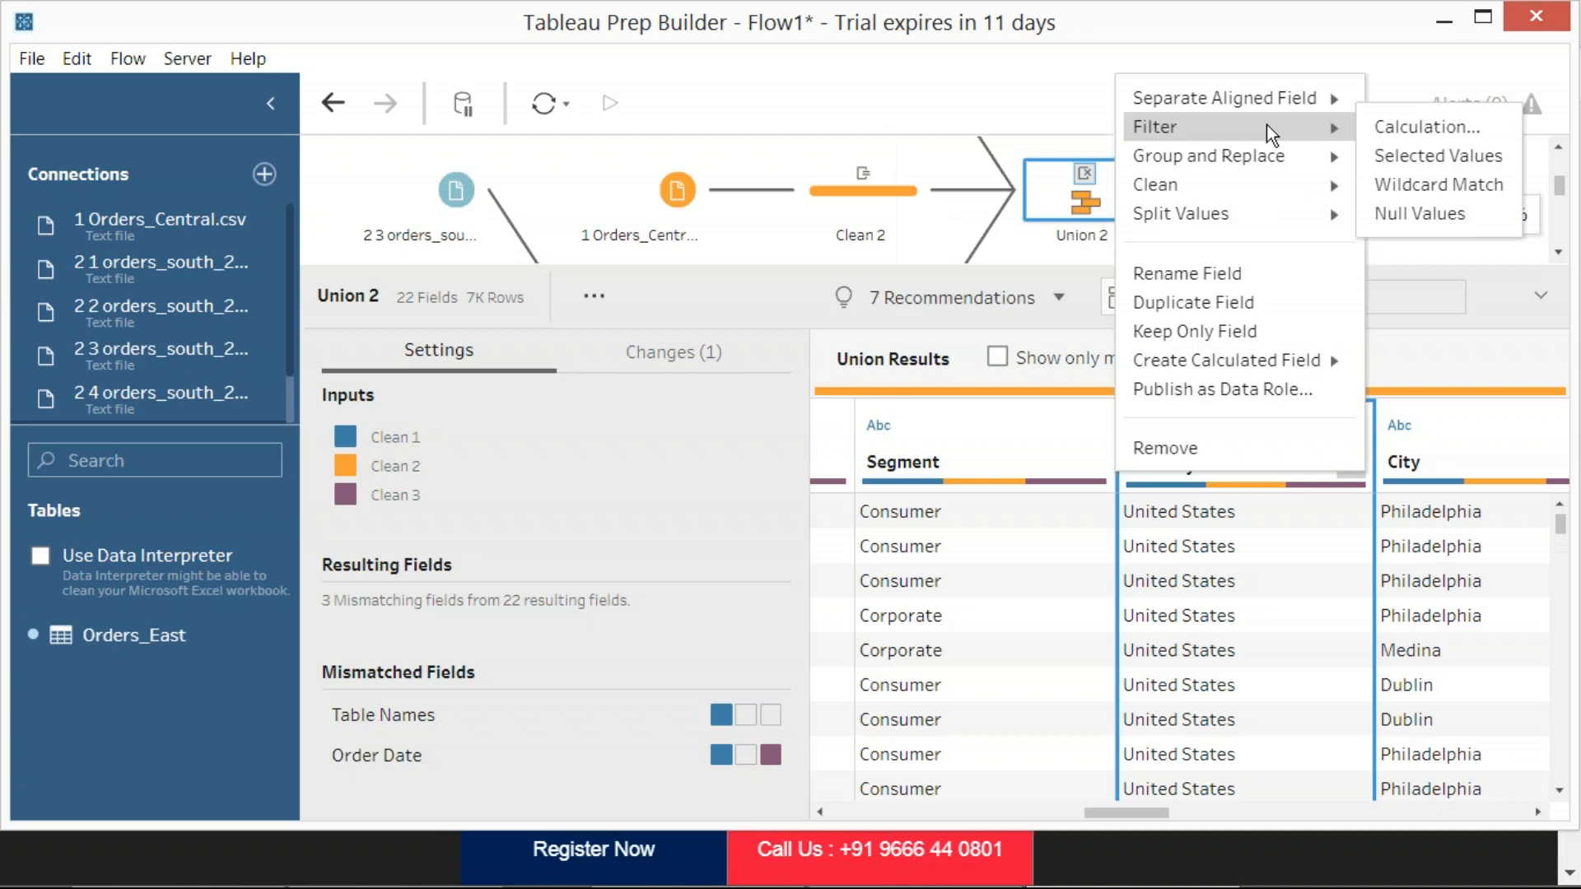
mouse_move(1267, 99)
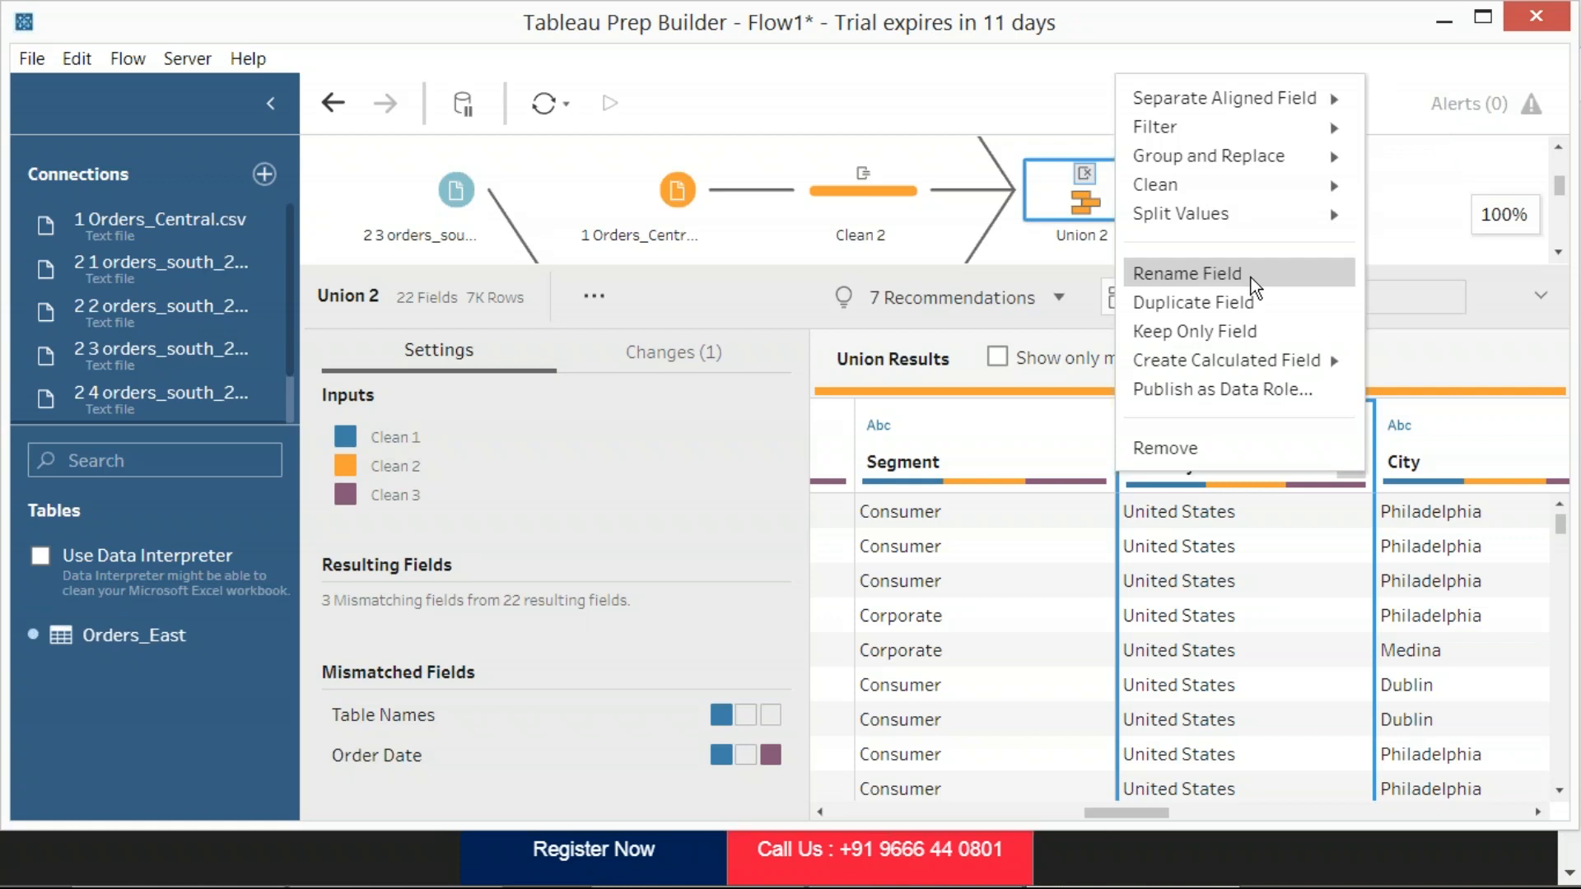
mouse_move(1302, 356)
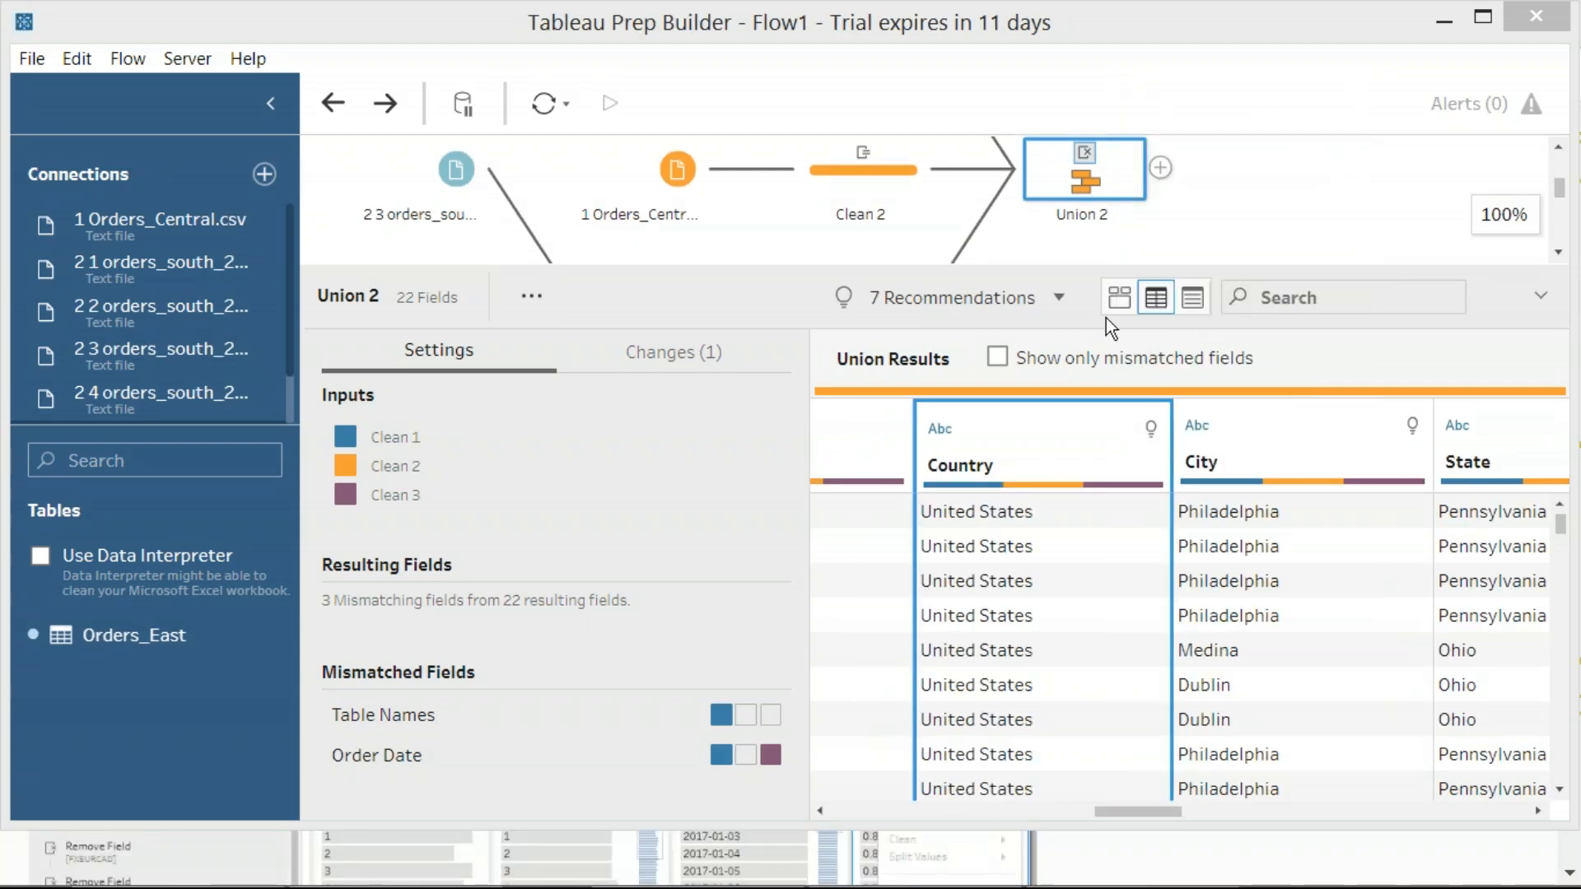
Capture a region screenshot of the options control on the Country field's header and reopen the field's options
left_click(1145, 470)
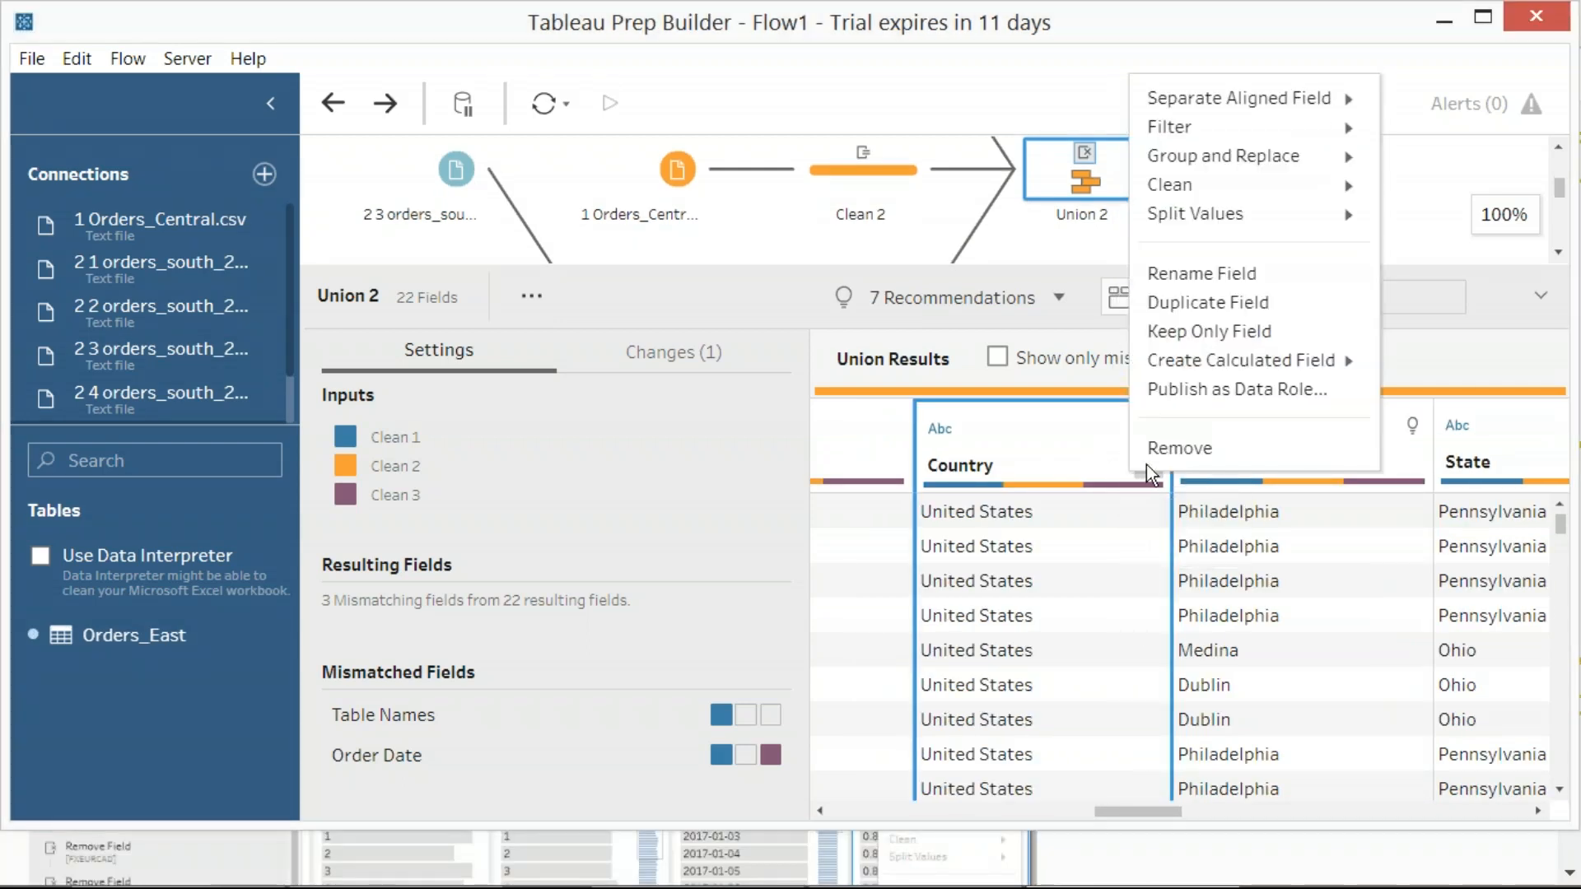
left_click(1417, 262)
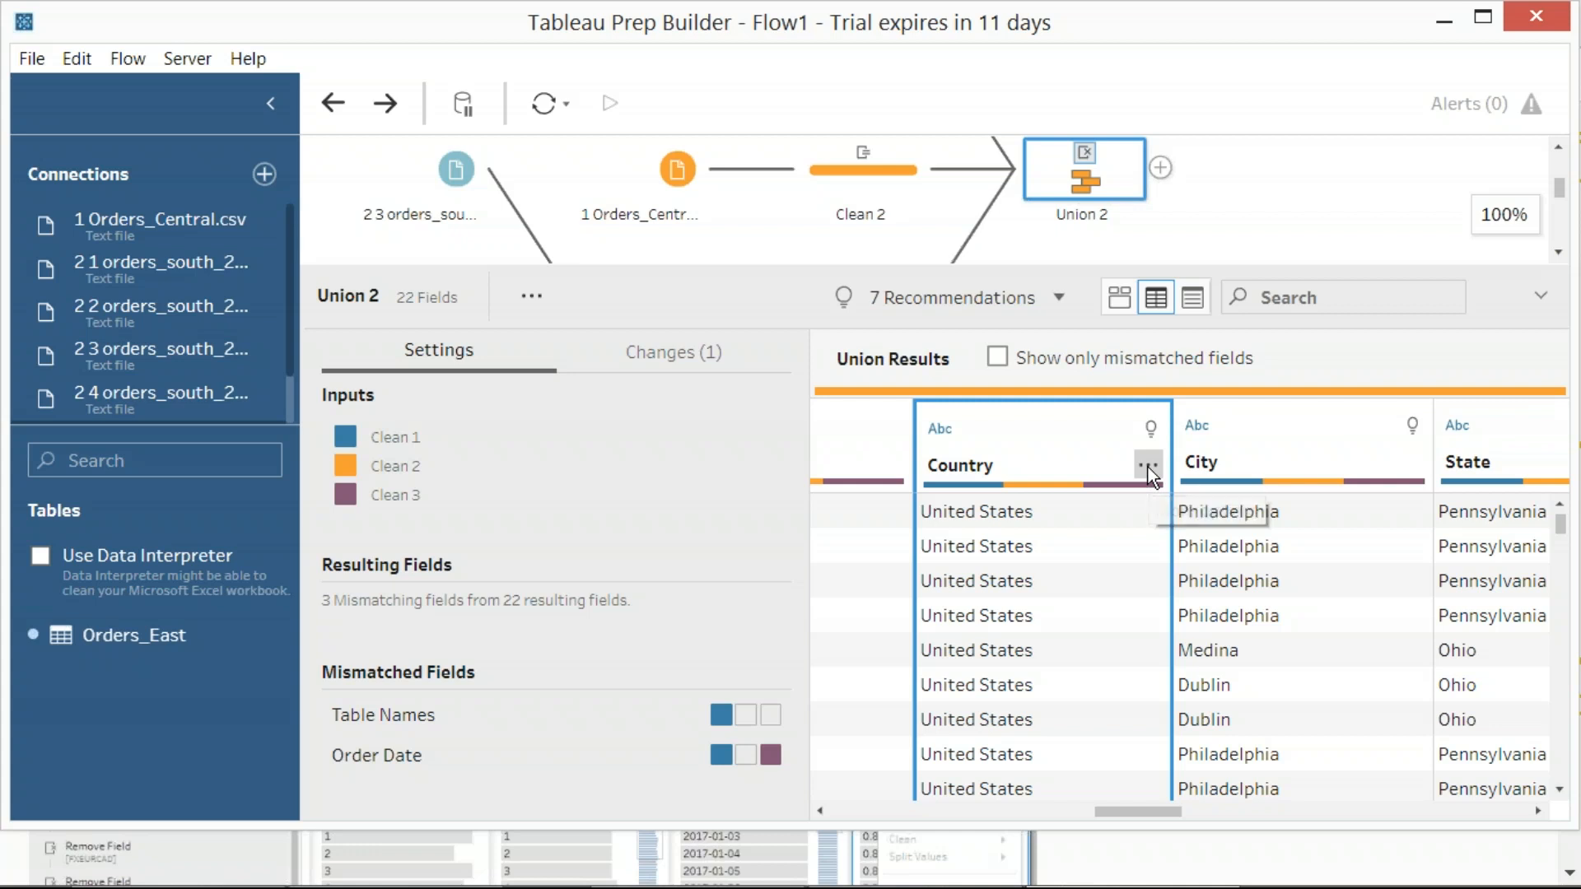
key("Print")
left_click_drag(1133, 399, 1190, 494)
left_click(1153, 476)
left_click(1151, 474)
left_click(1151, 473)
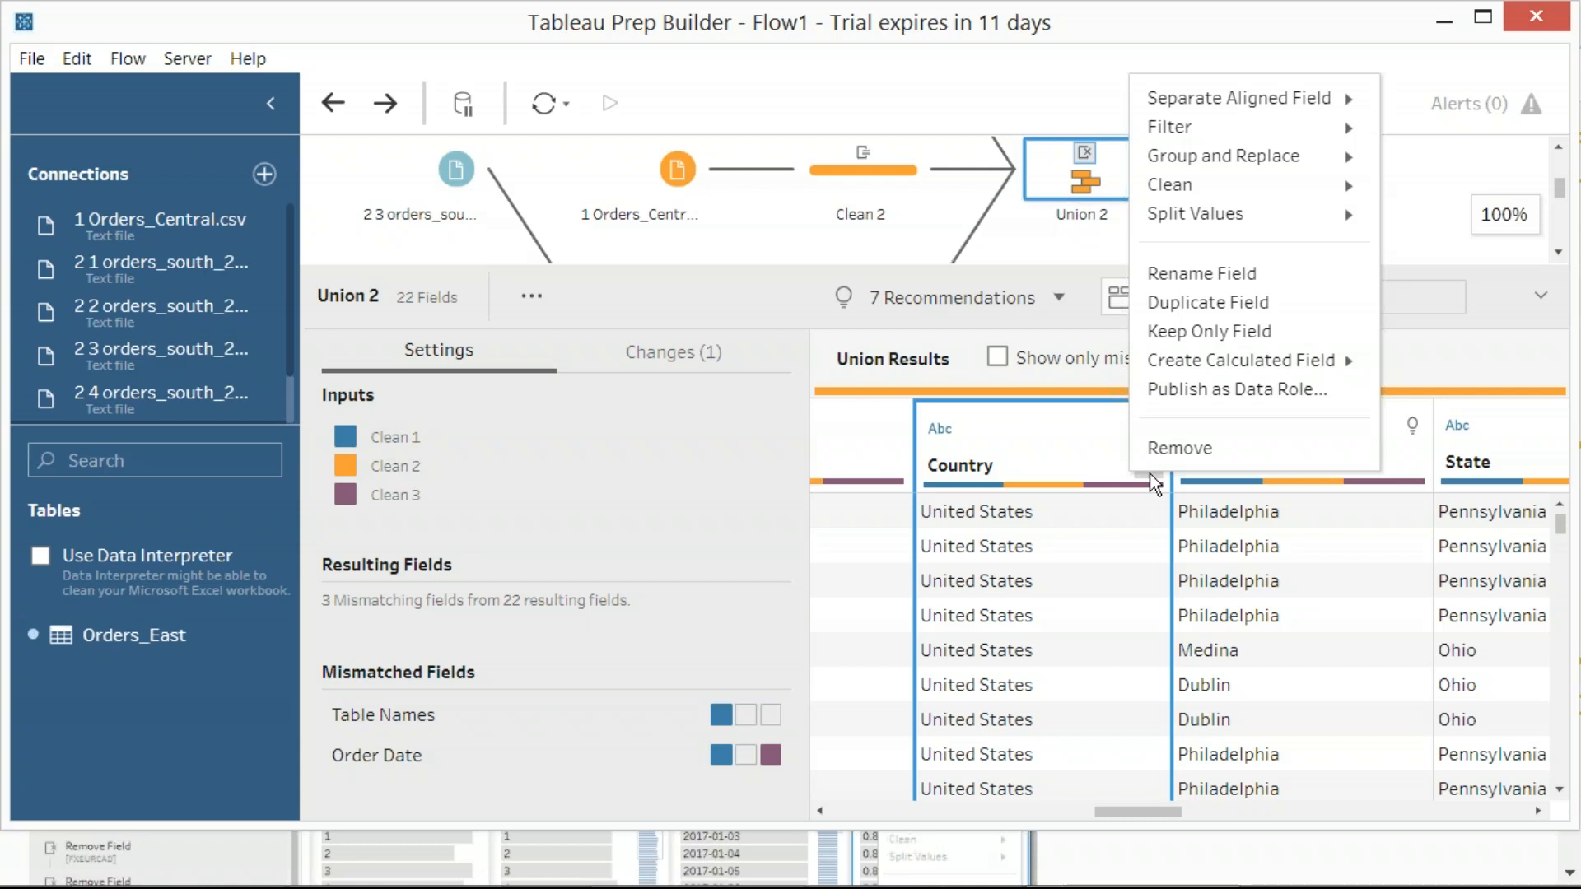
Capture a region screenshot of the Country field's Group and Replace choices
mouse_move(1230, 169)
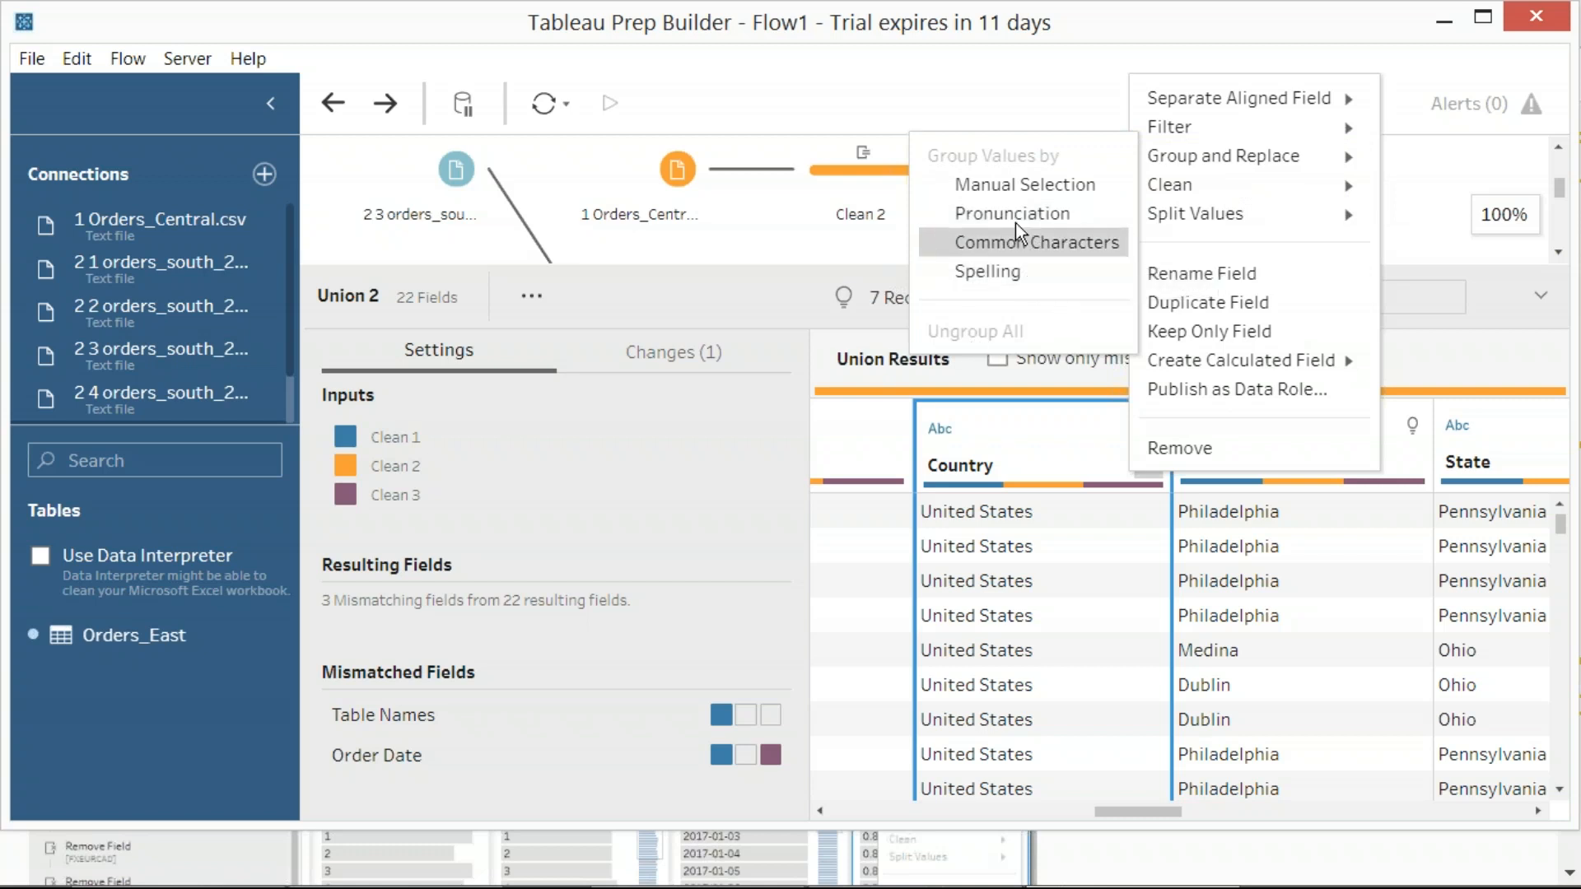
key("Print")
left_click_drag(844, 4, 1454, 457)
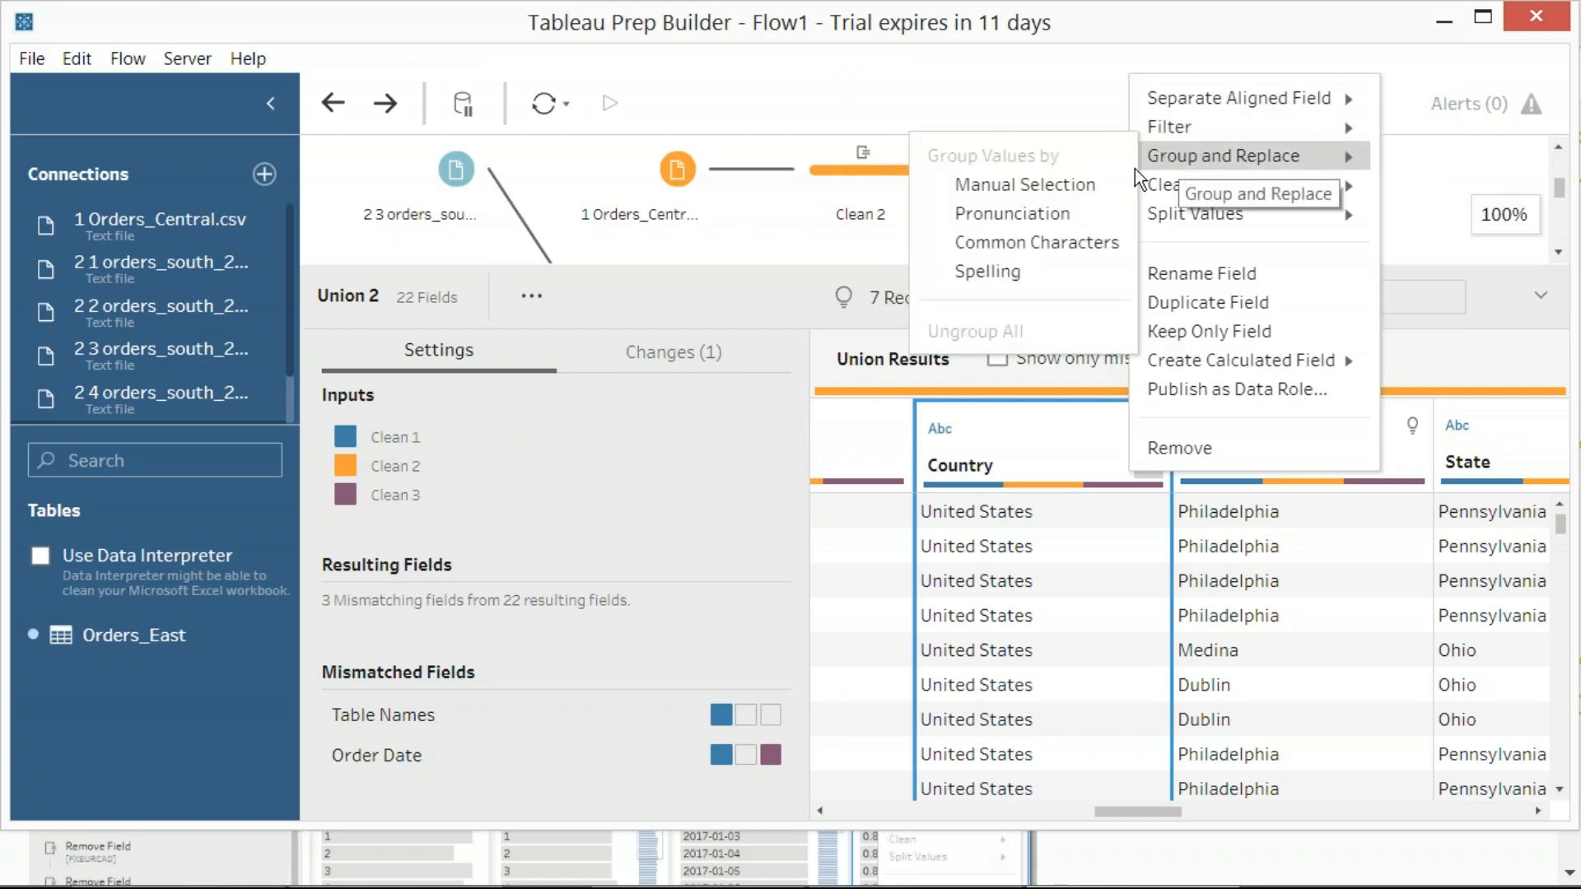
Start a Group and Replace by Manual Selection on Country and capture a region screenshot of its United States value
left_click(1092, 184)
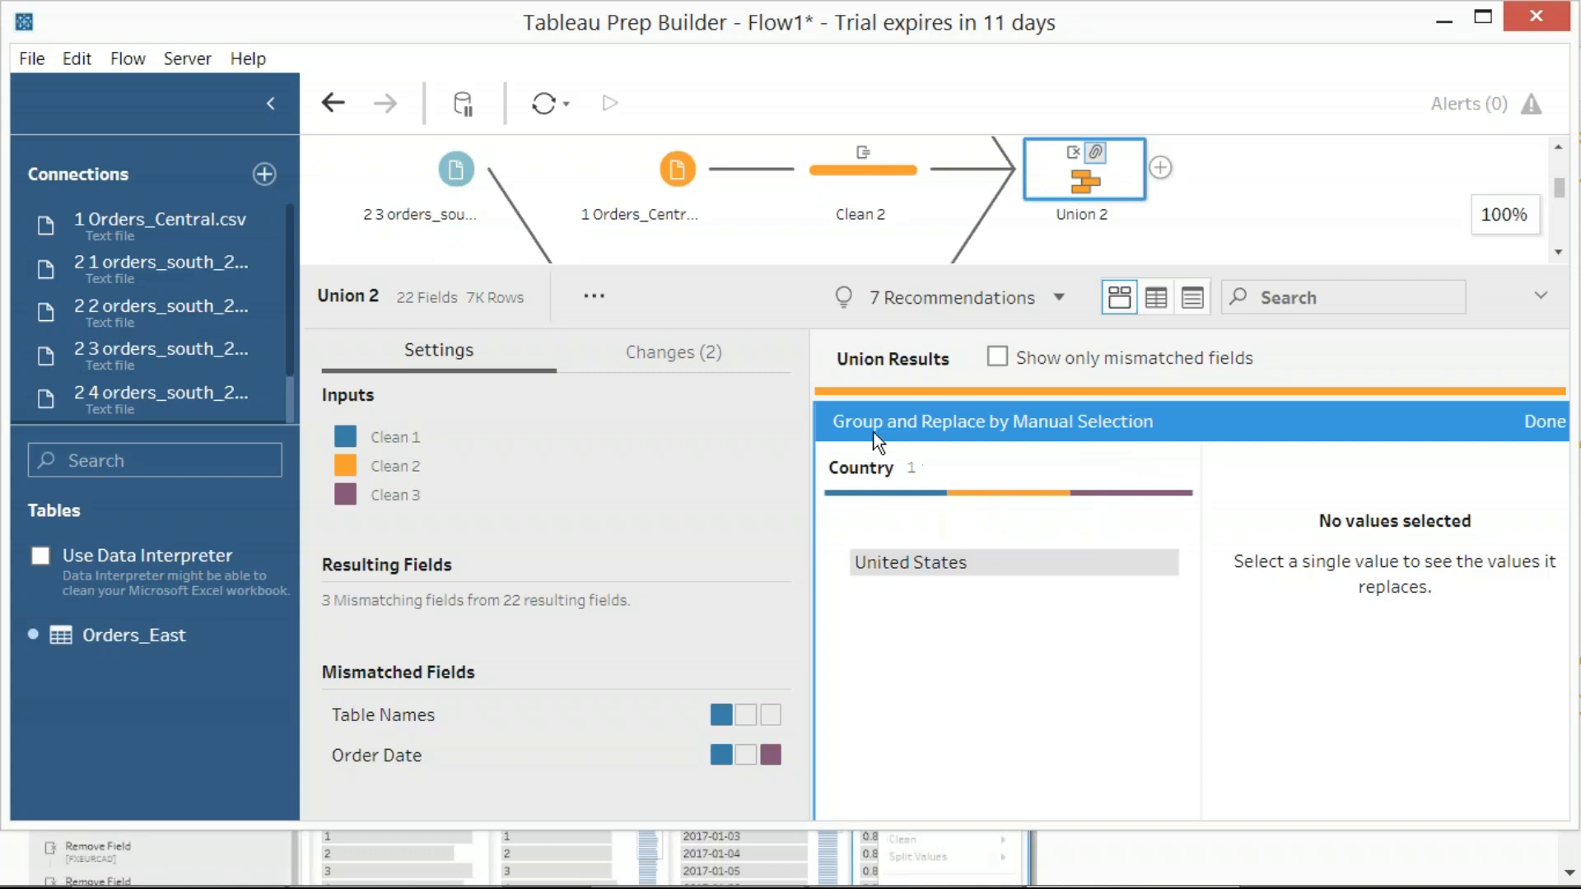
mouse_move(992, 579)
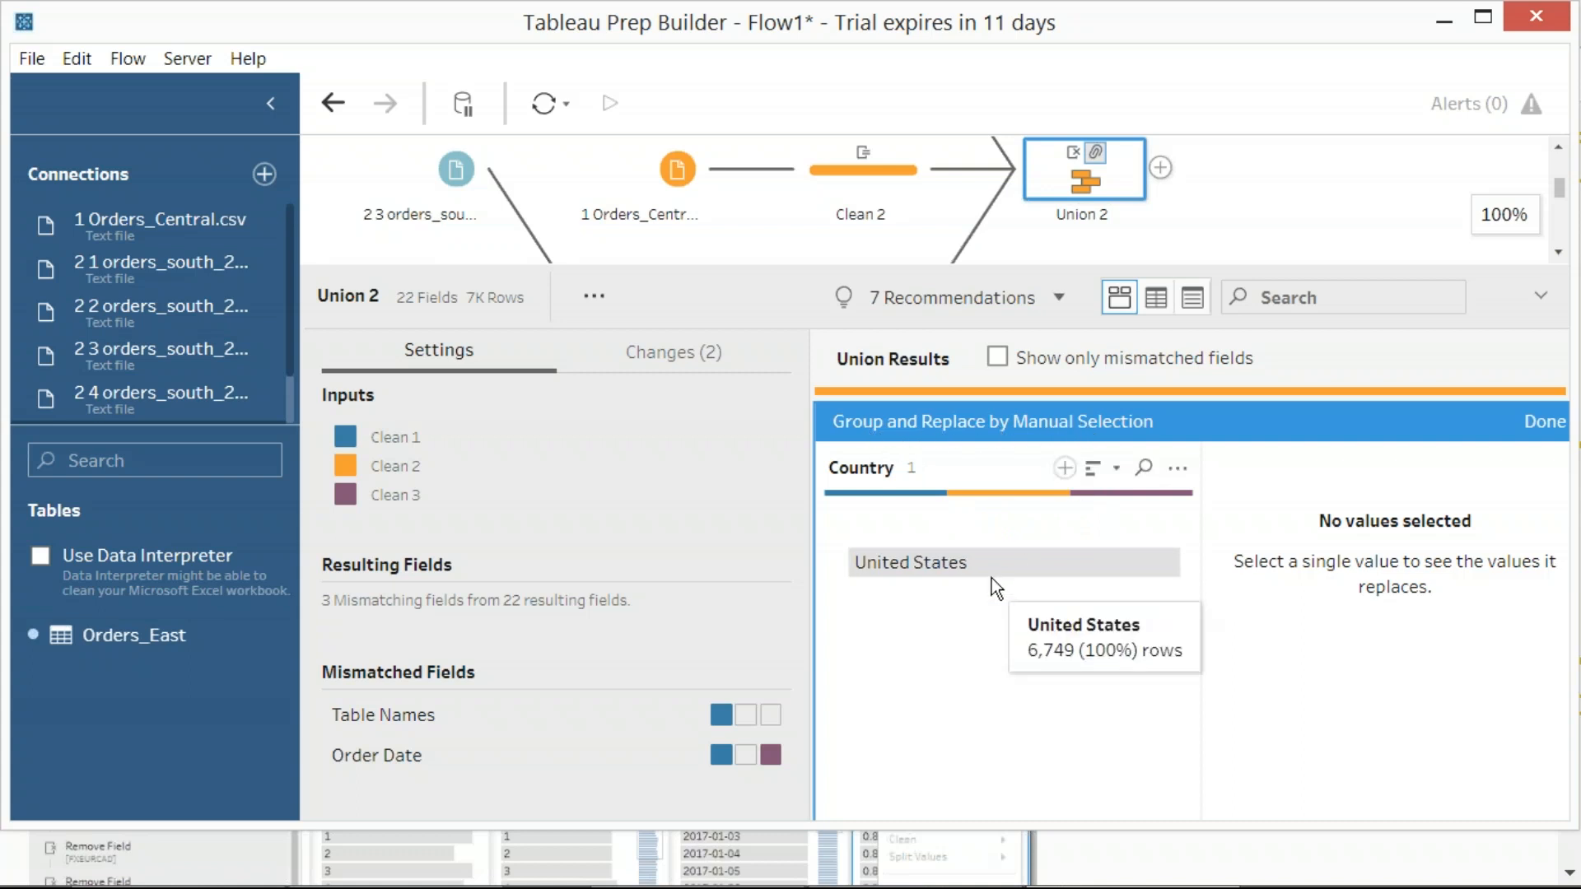
left_click(978, 566)
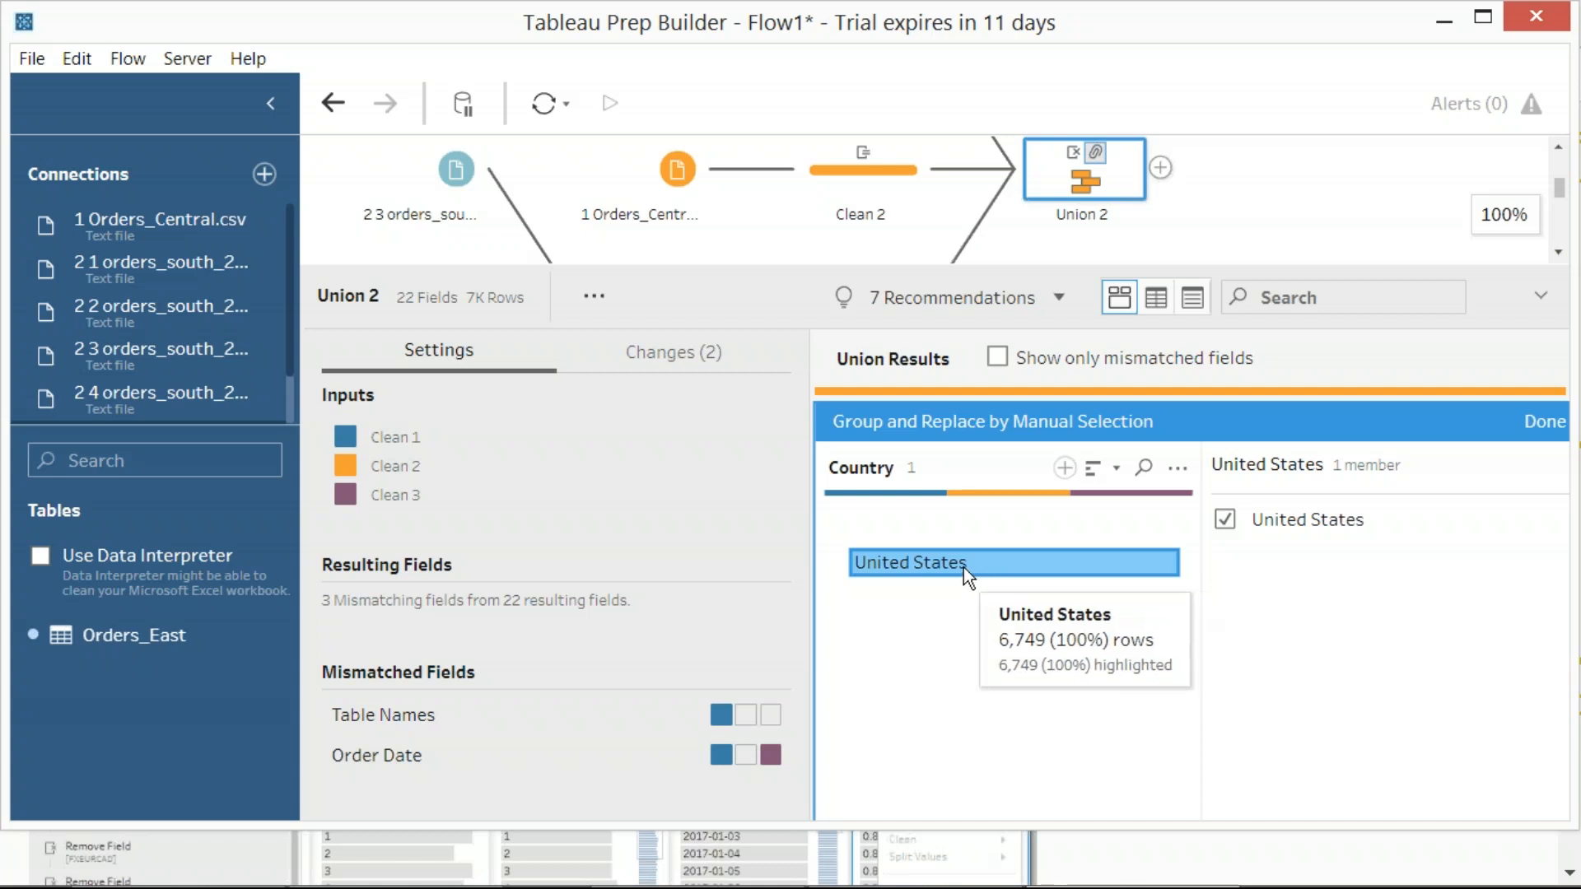
double_click(963, 566)
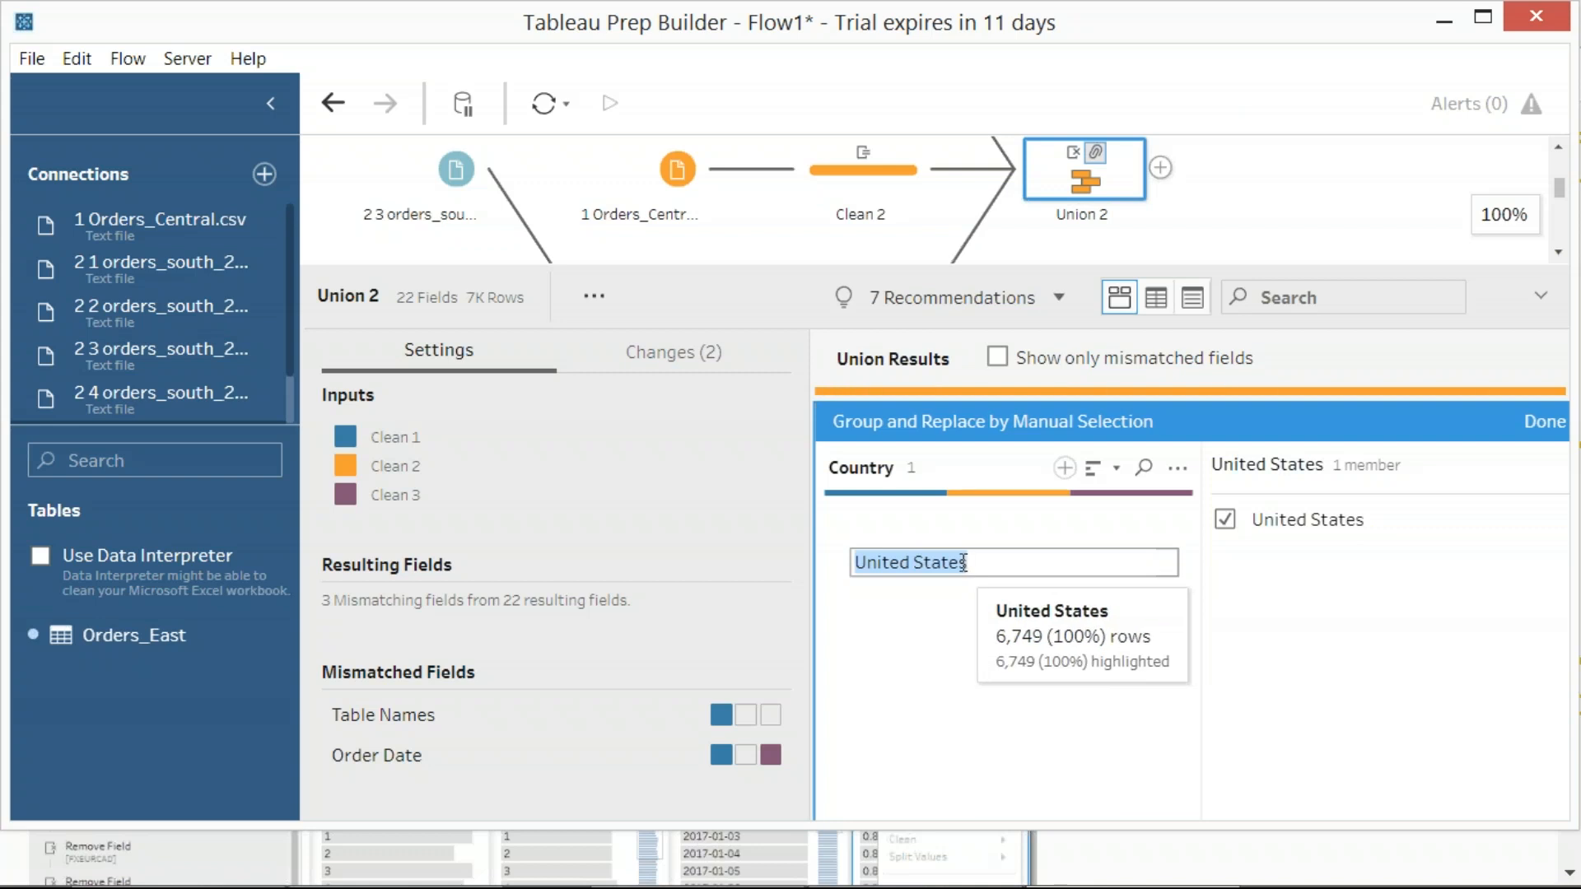
key("Print")
left_click_drag(824, 520, 1018, 628)
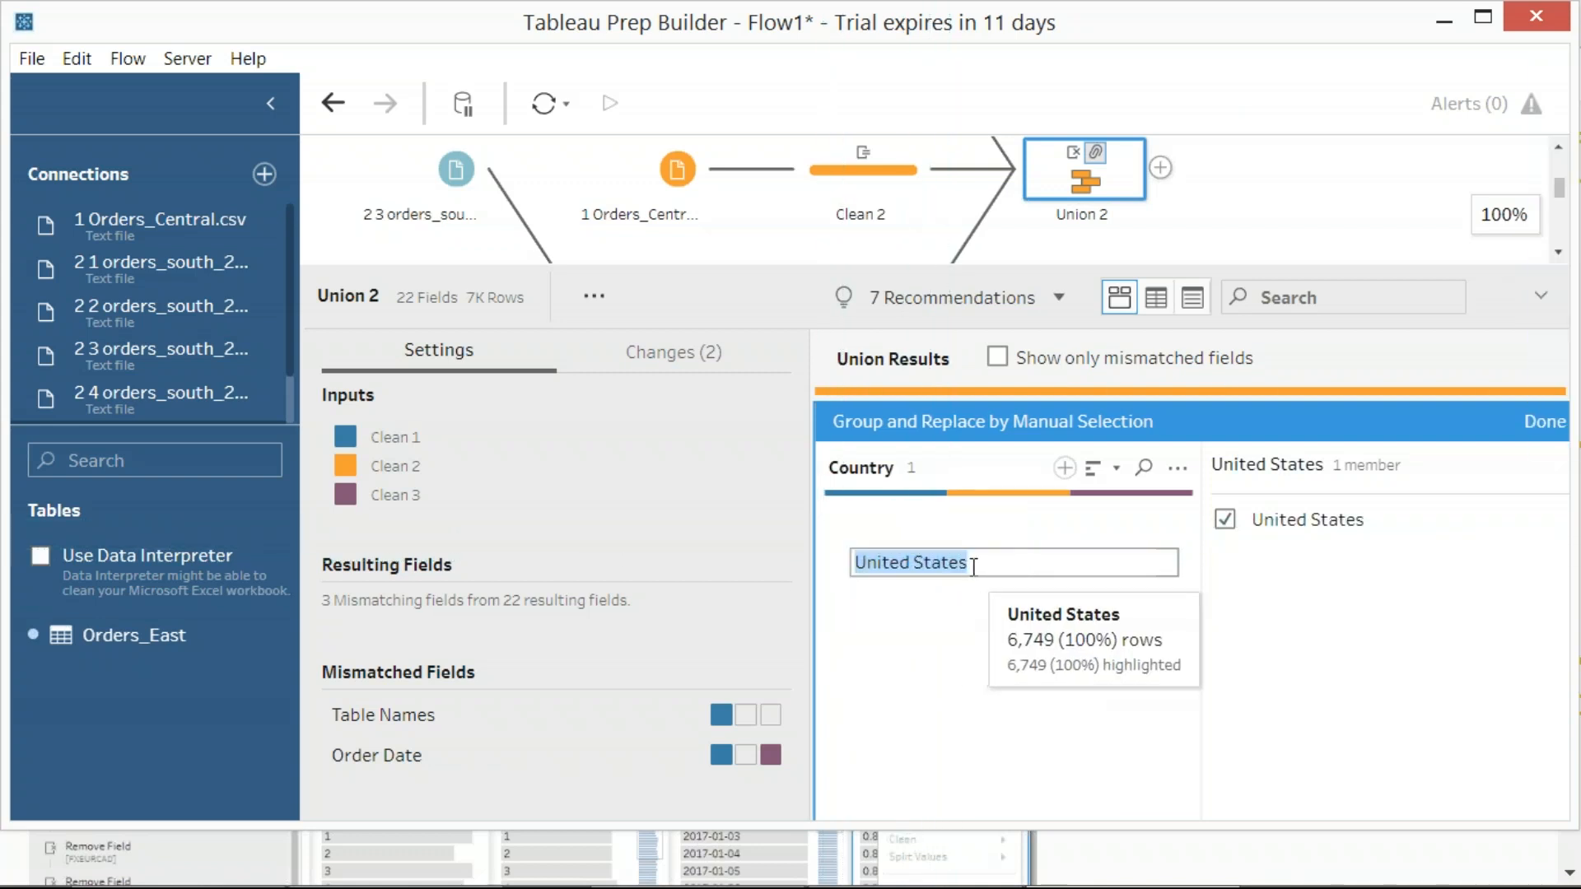
Replace the United States value in the Country field with USA
left_click(973, 567)
key("BackSpace")
key("BackSpace")
key("BackSpace")
key("BackSpace")
key("BackSpace")
key("BackSpace")
key("BackSpace")
key("BackSpace")
key("BackSpace")
key("BackSpace")
key("BackSpace")
key("BackSpace")
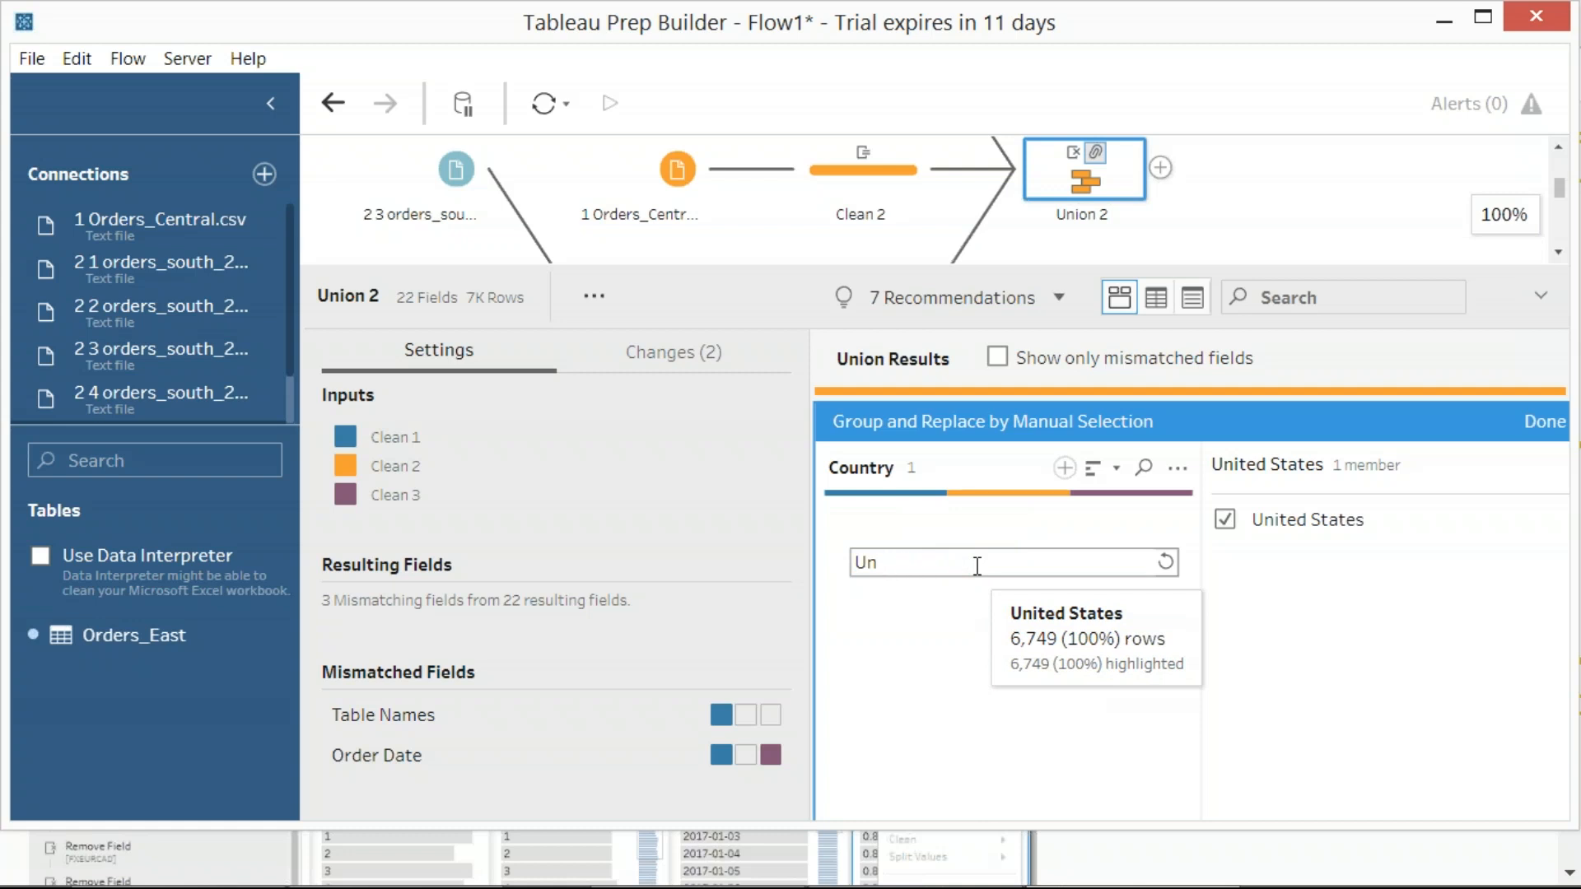
type("SA")
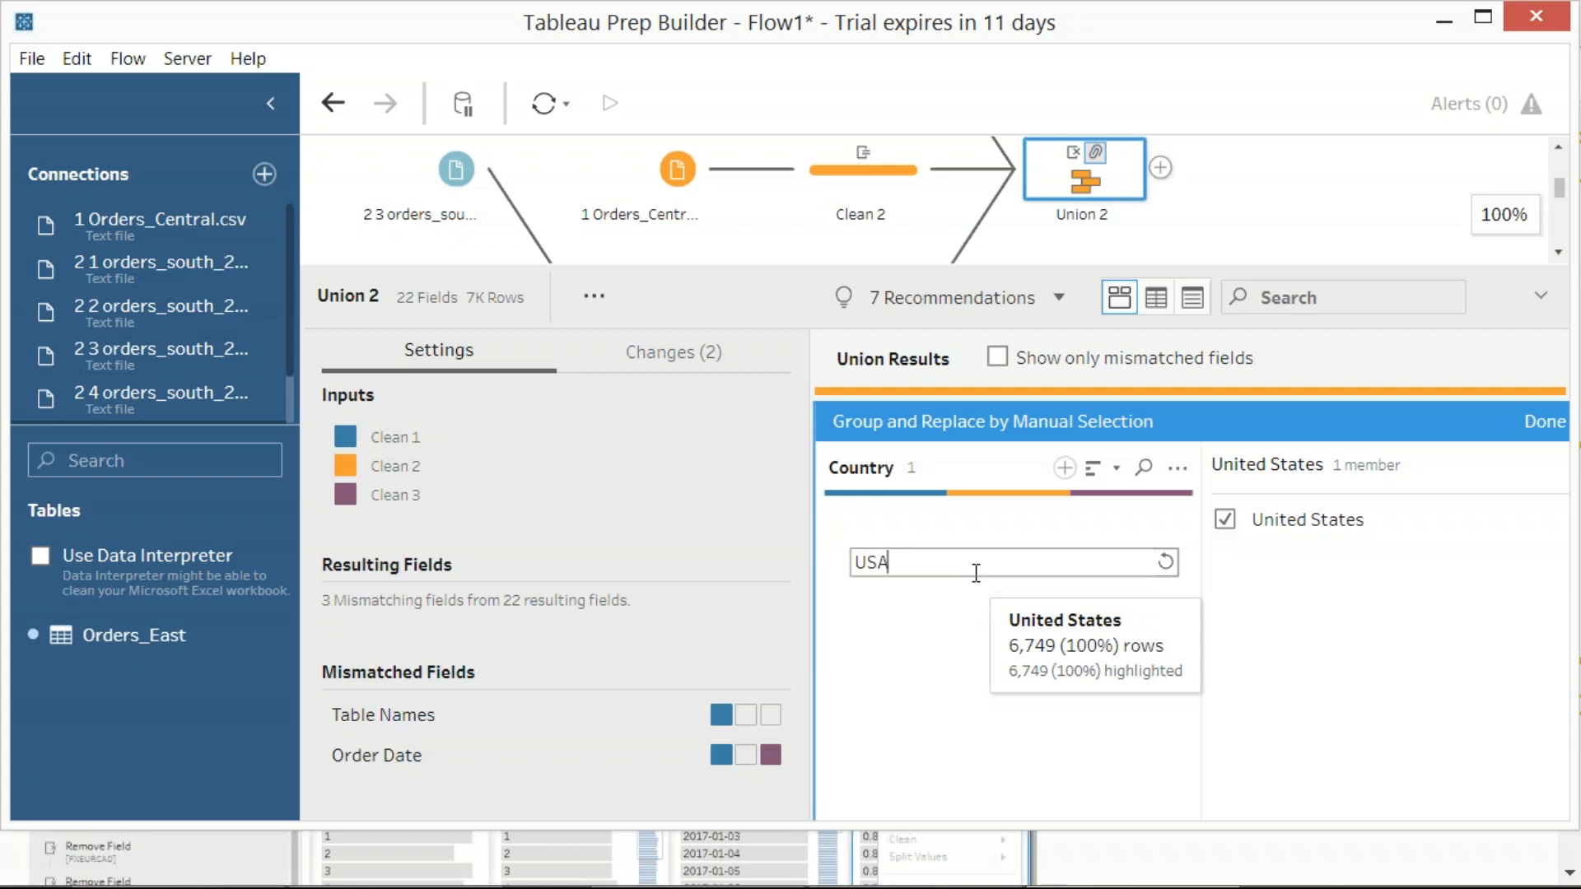
key("Return")
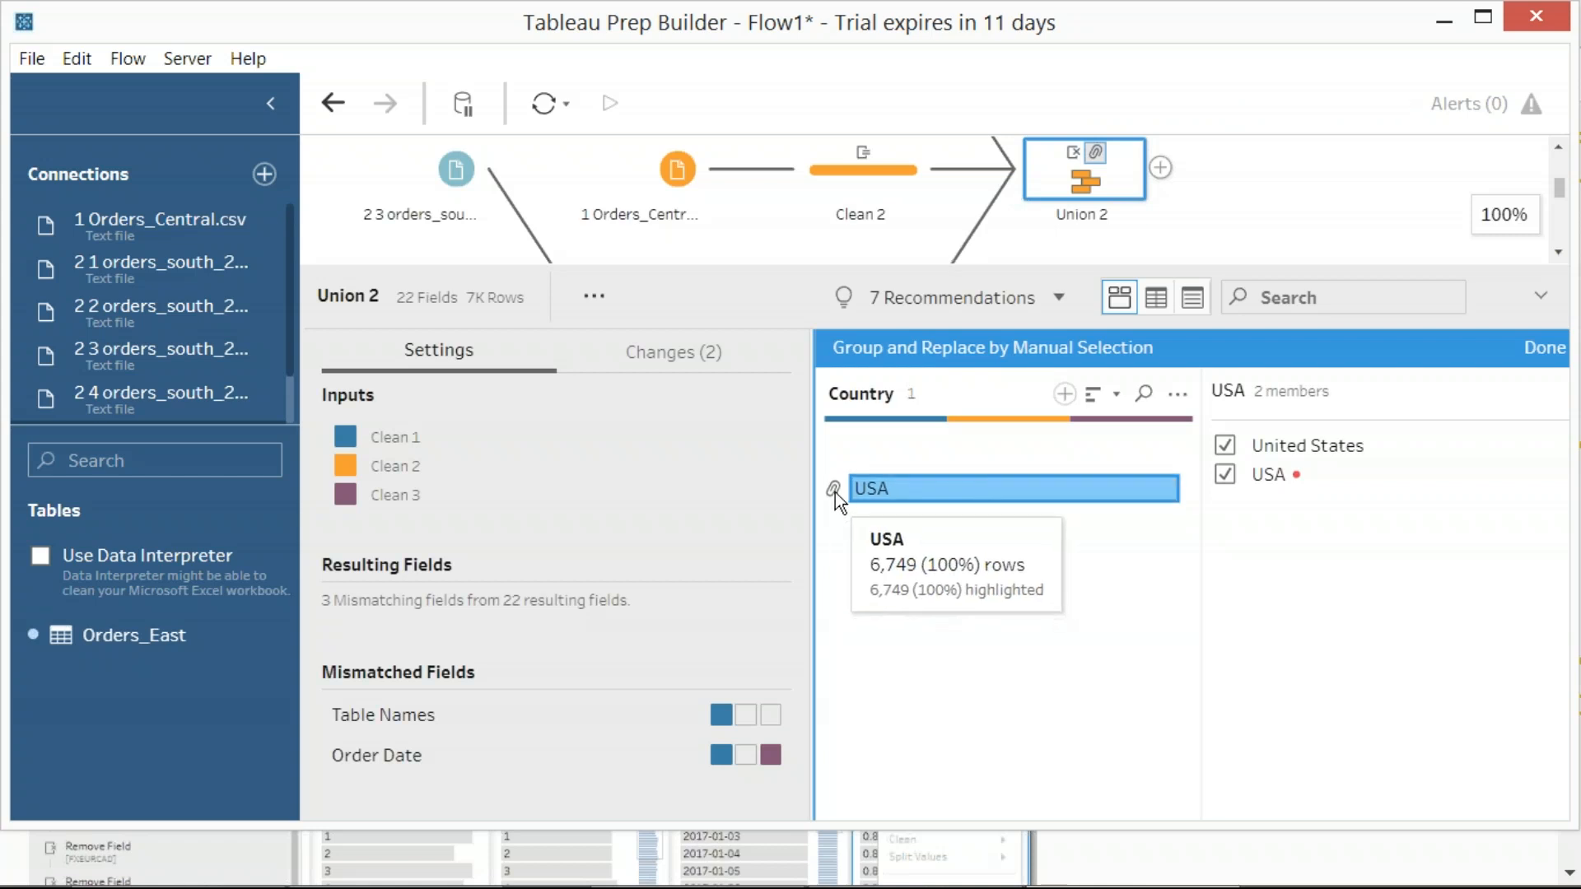
Show Union 2's list of changes and capture region screenshots of its heading and of the Country Group and Replace change
left_click(679, 357)
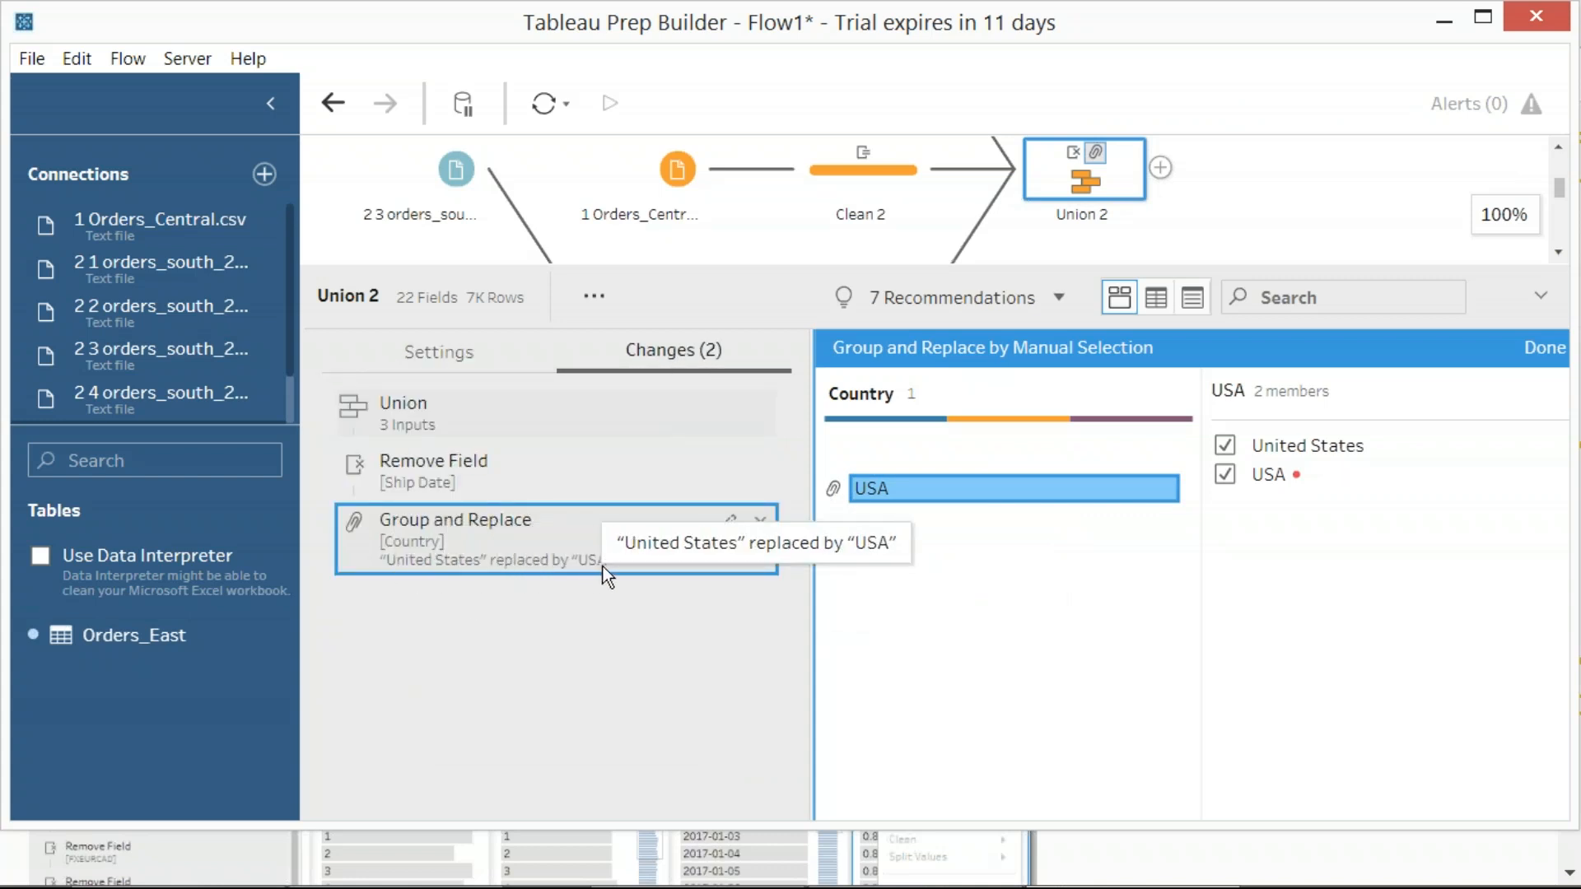
key("Print")
left_click_drag(569, 313, 778, 387)
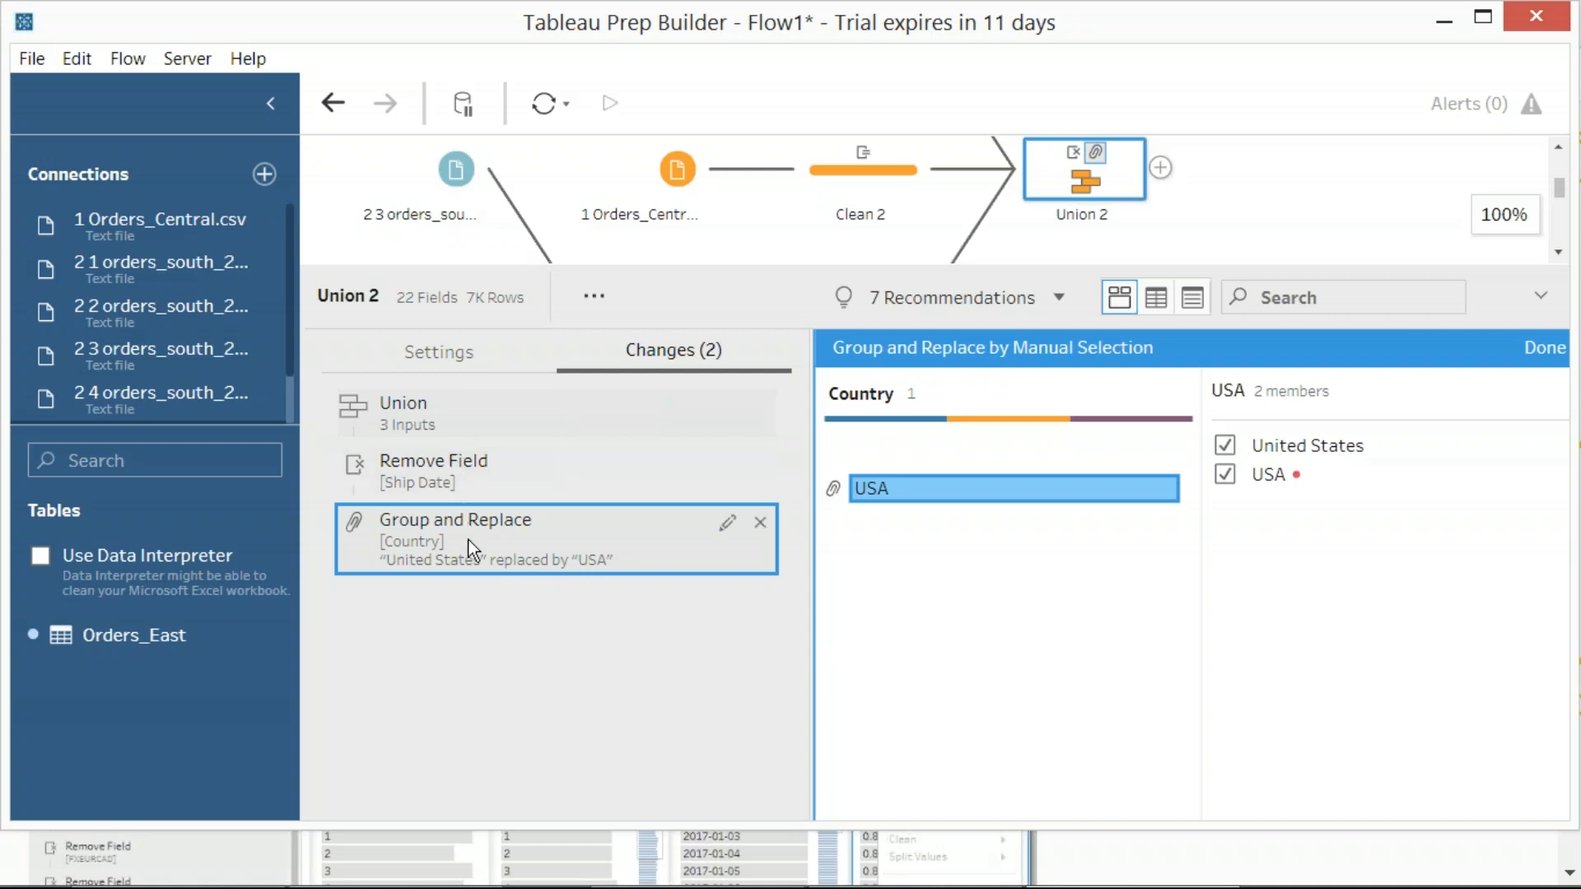
key("Print")
left_click_drag(313, 242, 1365, 677)
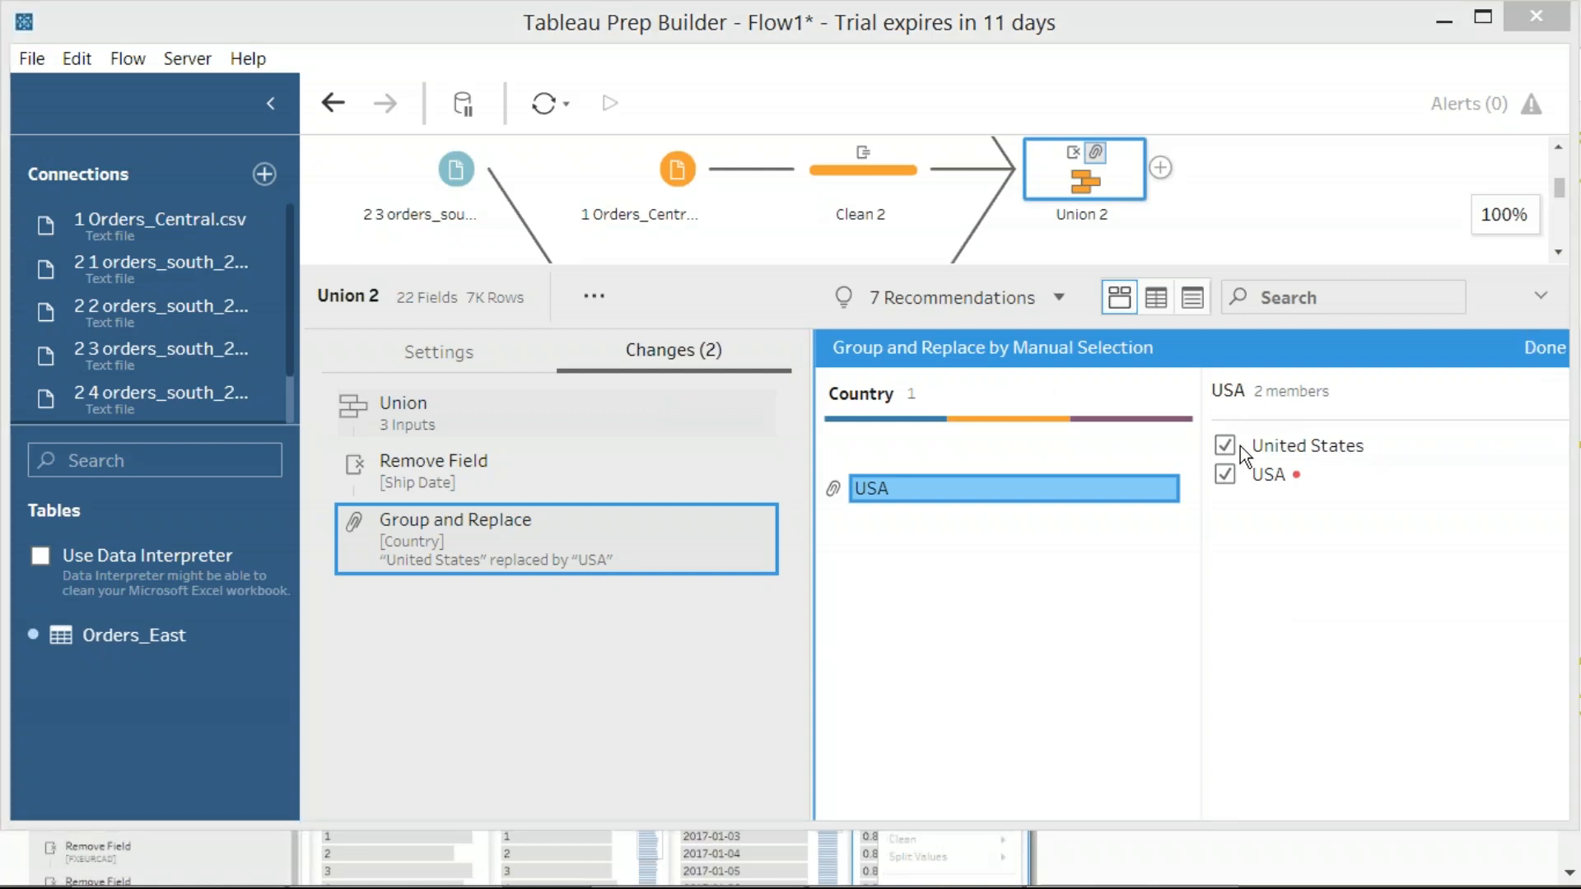
Finish the Country grouping and show Union 2's results as a data grid with the Country and City columns in view
left_click(1535, 344)
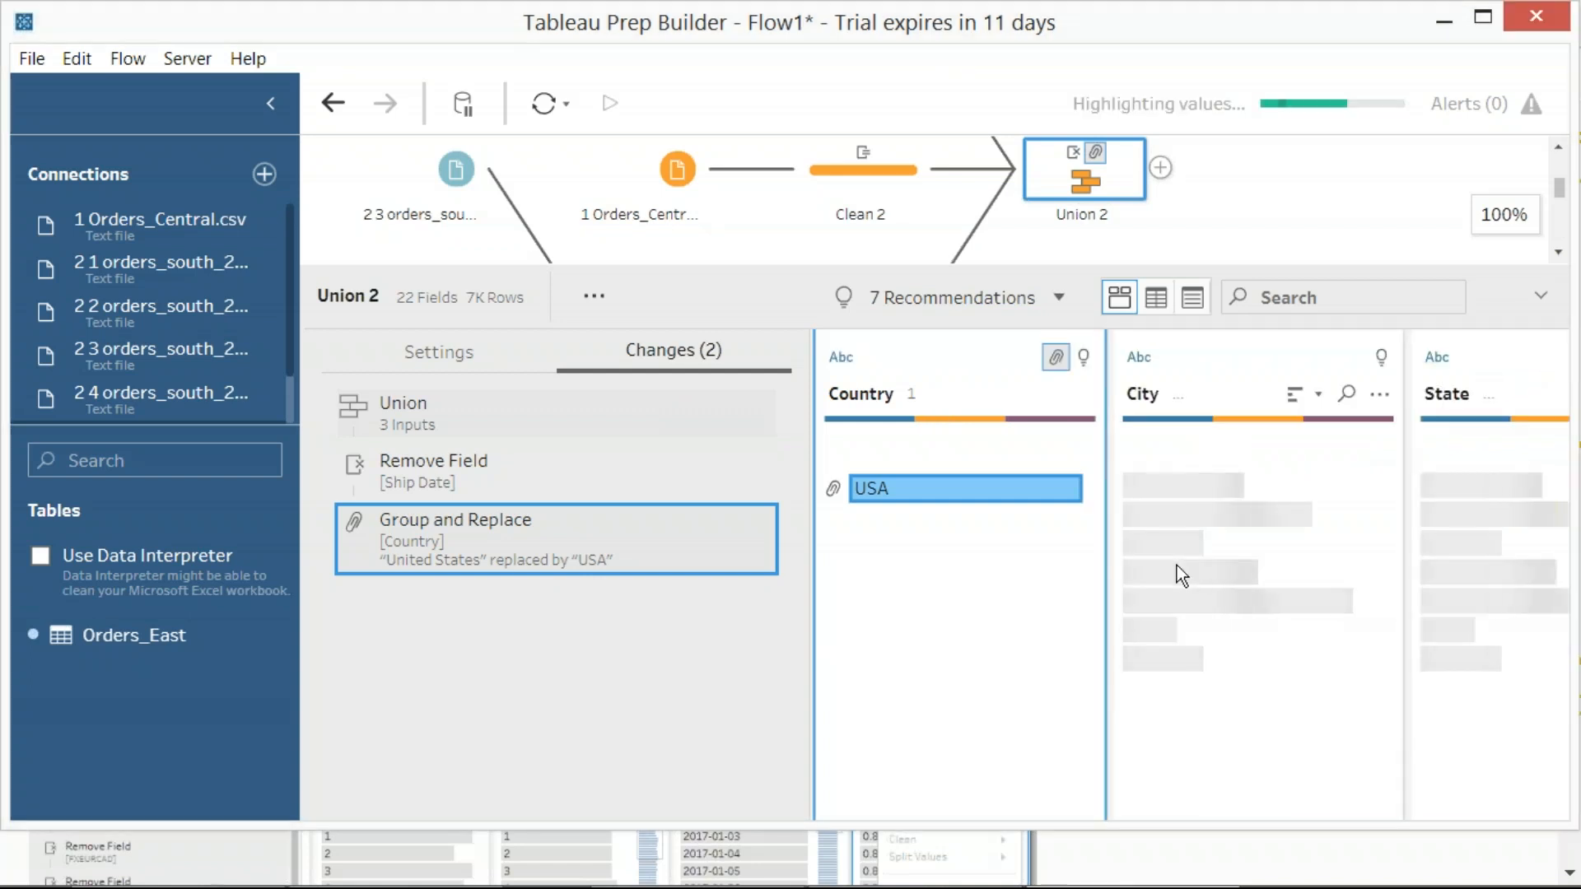
left_click(1157, 297)
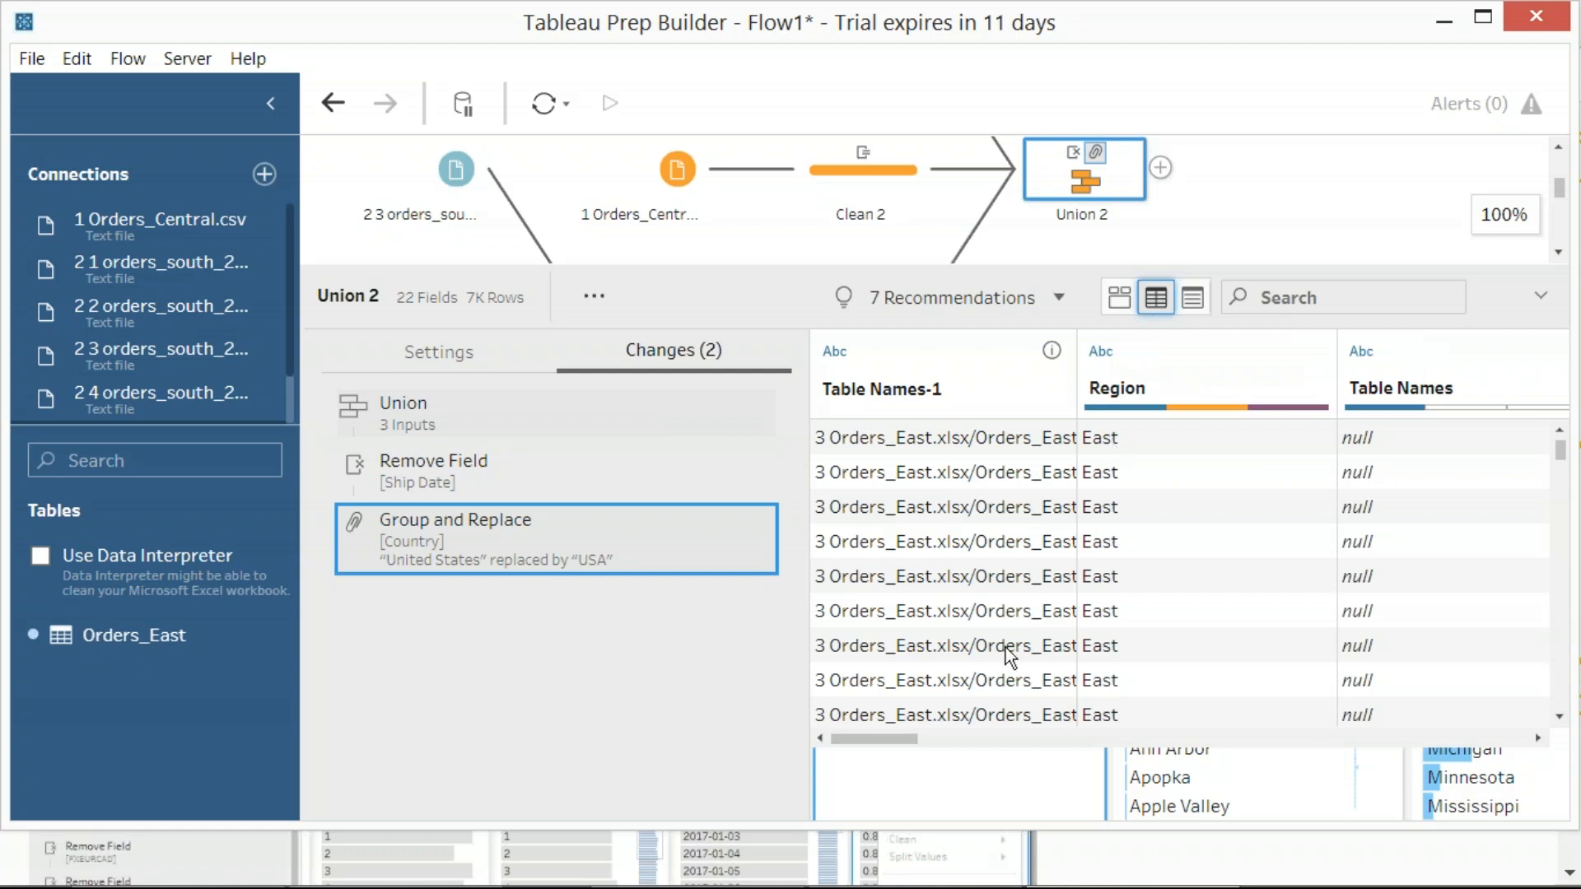
left_click_drag(878, 739, 1134, 730)
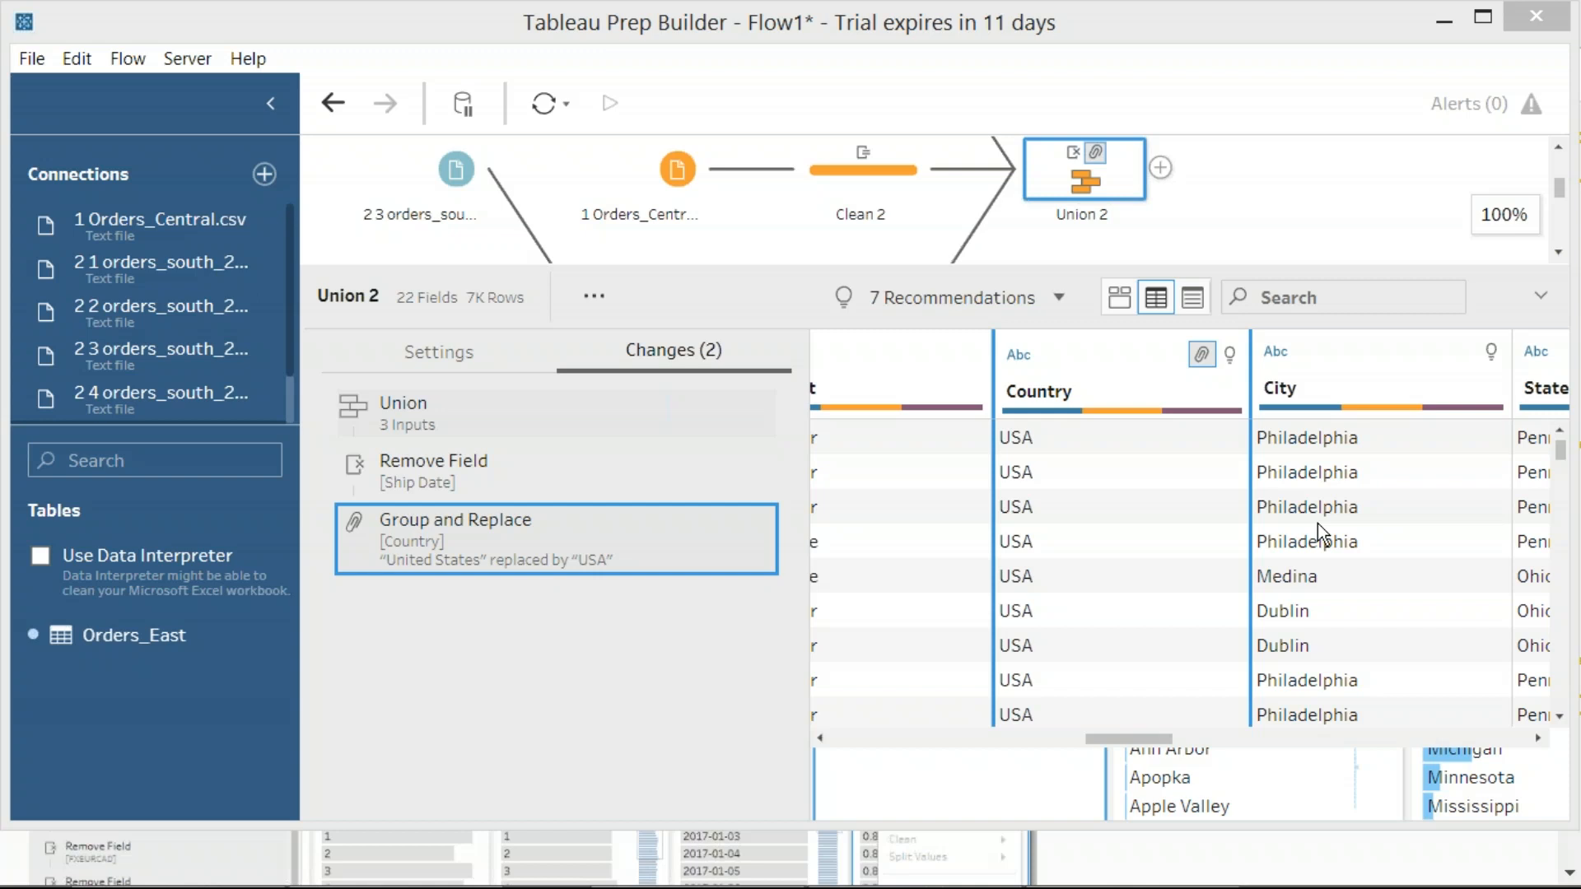
Check the replaced values down the Country column and highlight the New York City and Newark values in City
left_click(1220, 598)
scroll(1219, 600, "down", 15)
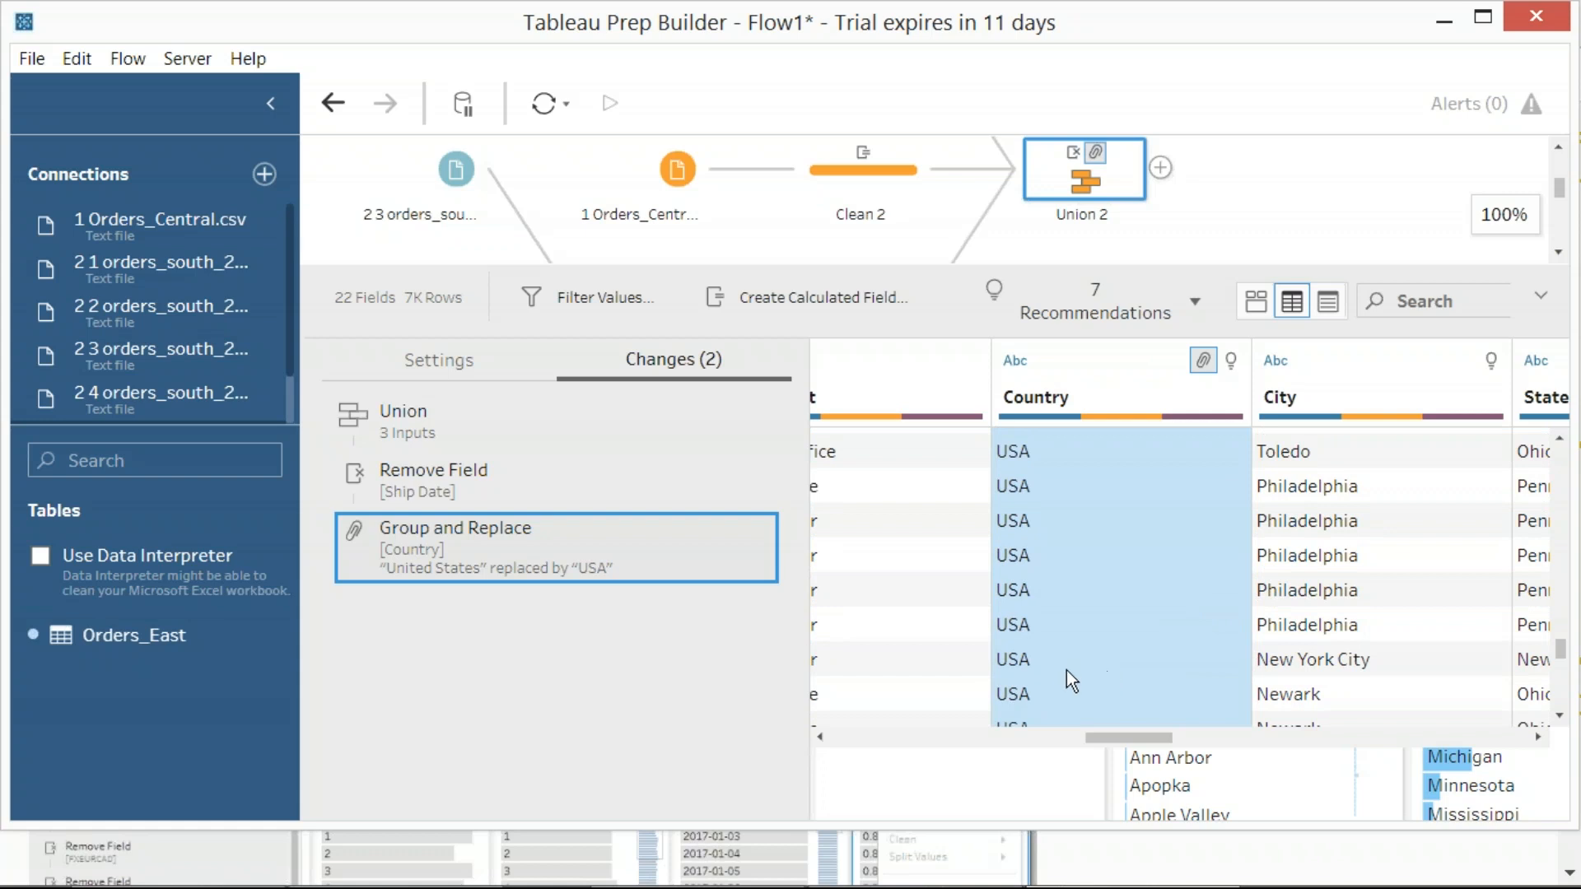
scroll(1327, 667, "down", 5)
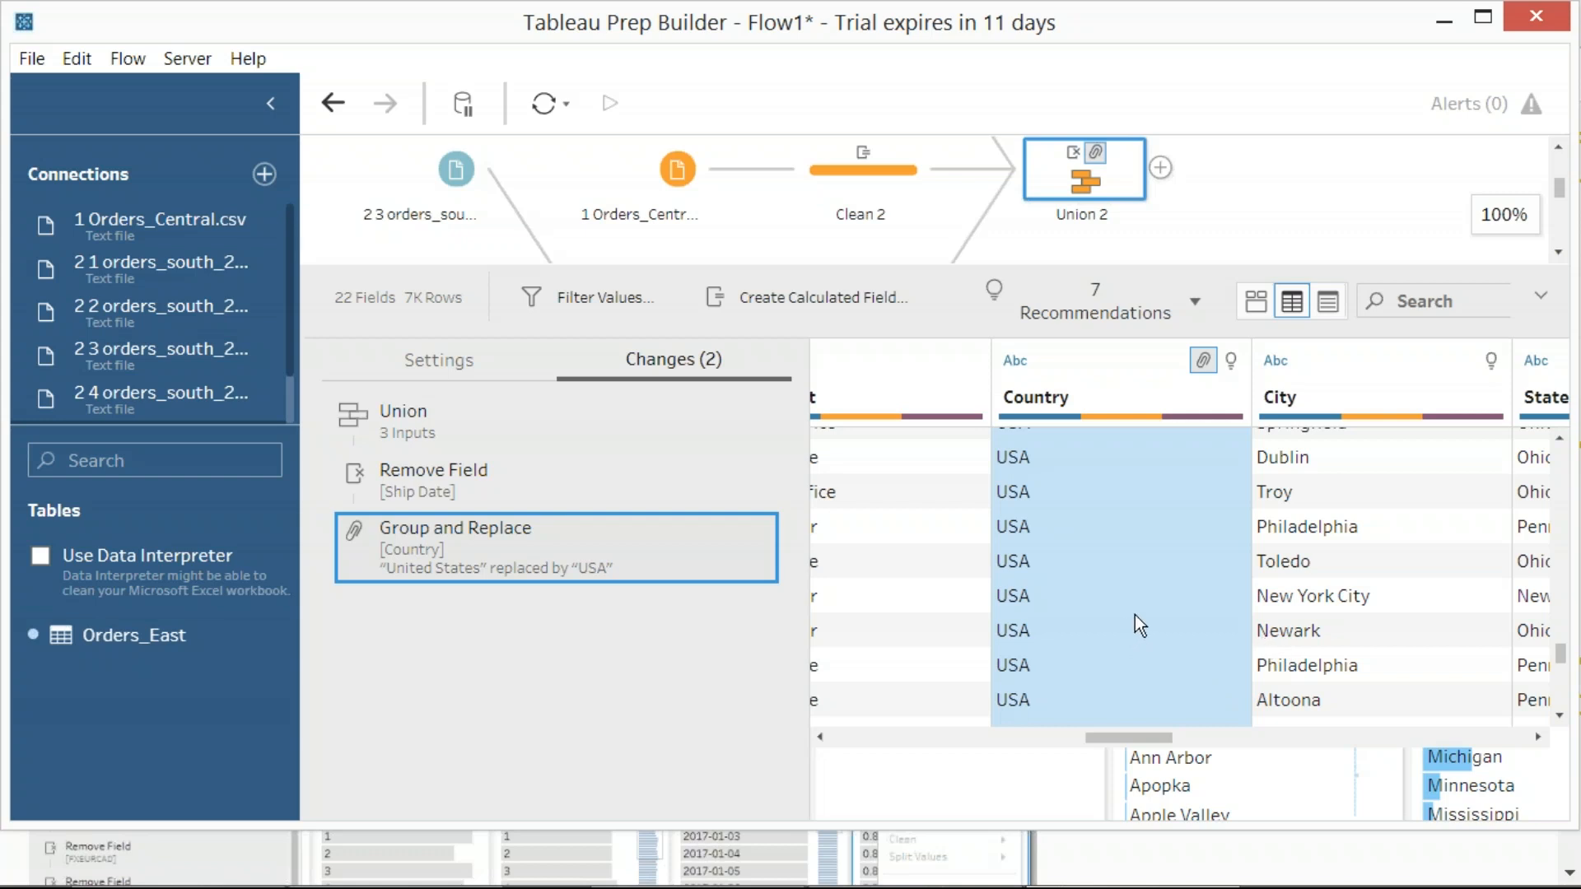
scroll(1135, 614, "up", 5)
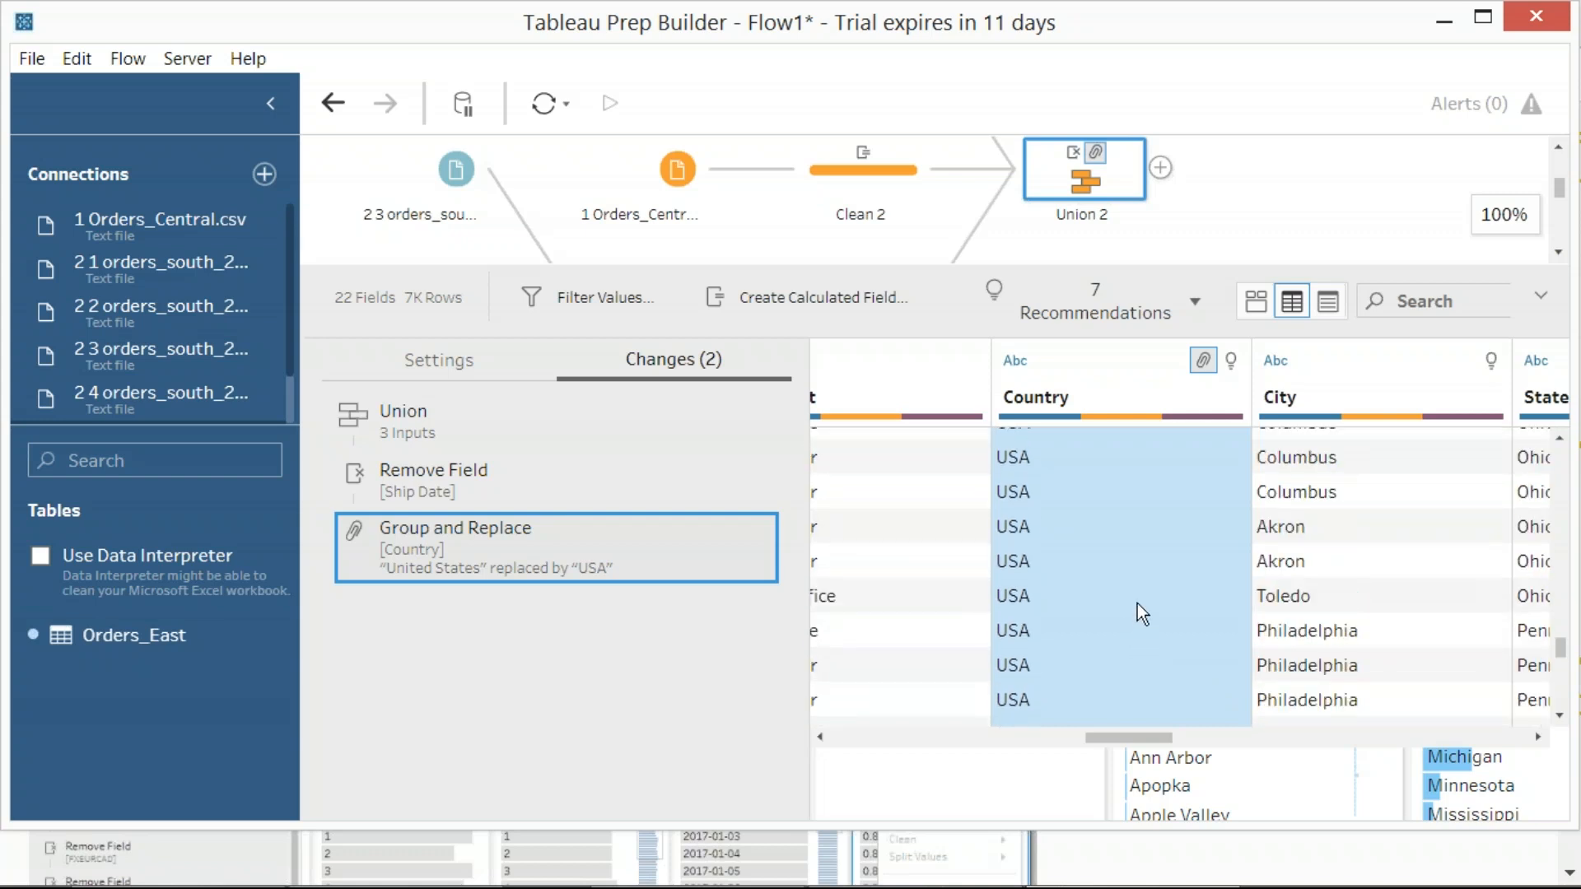
scroll(1138, 605, "down", 3)
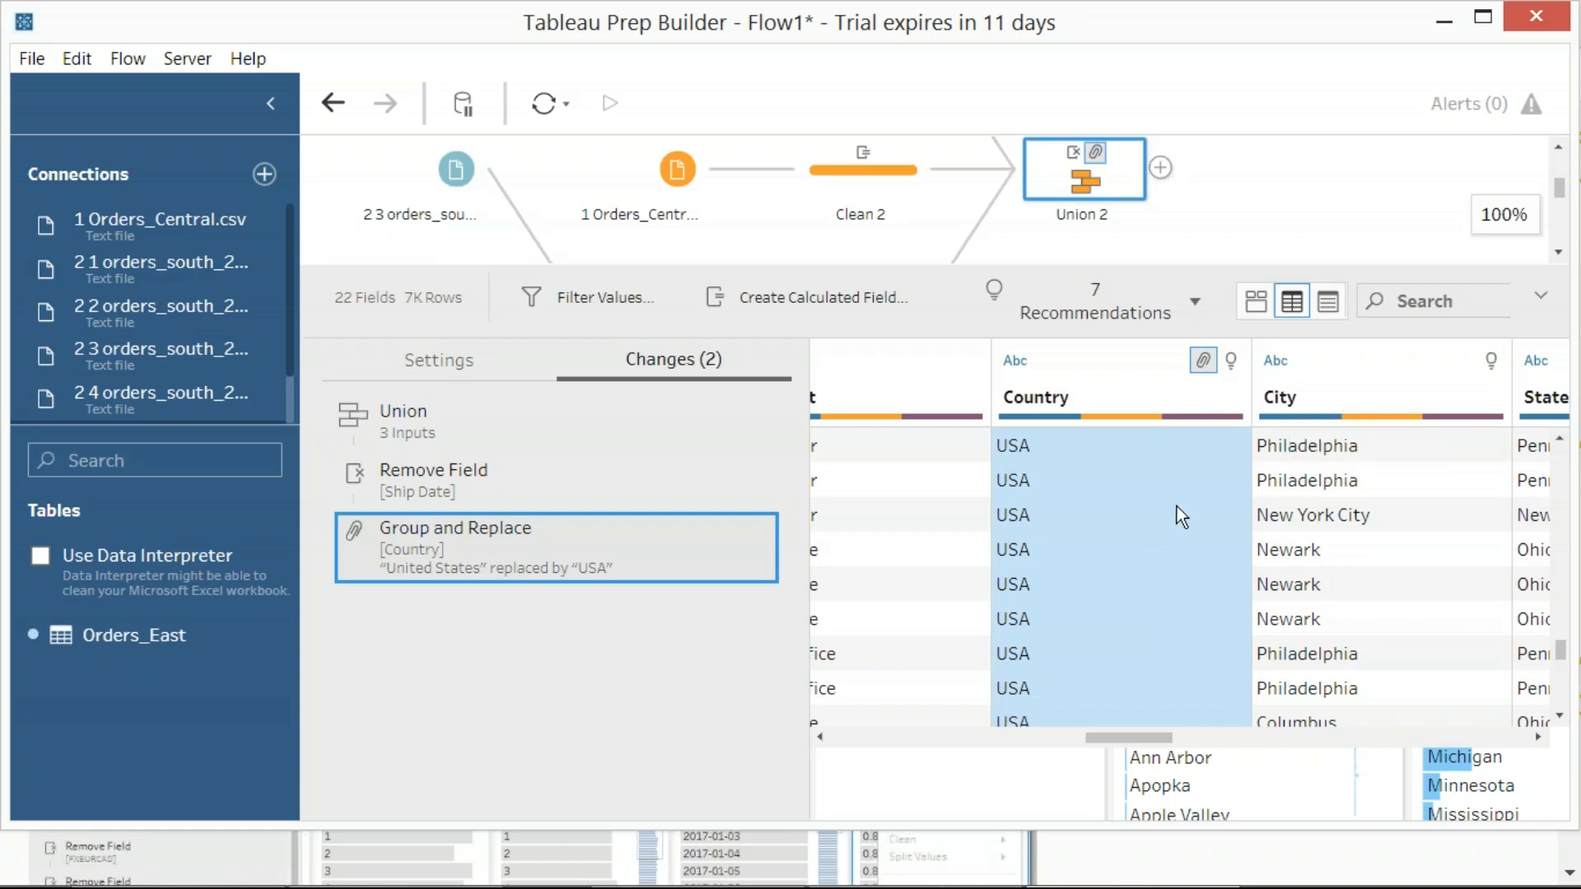
left_click(1329, 520)
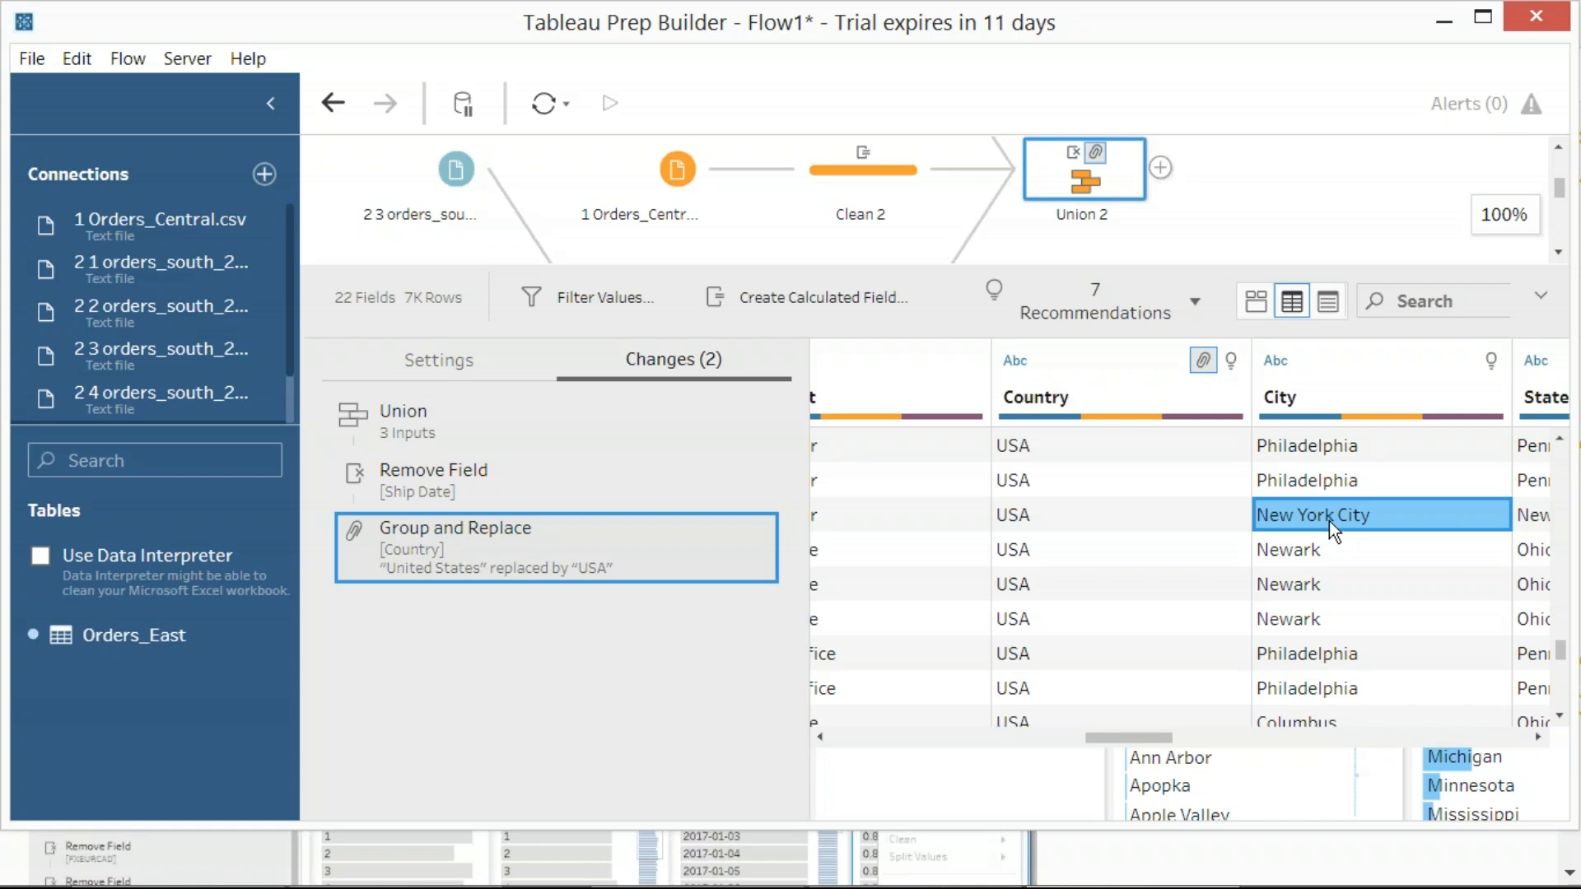
left_click(1323, 555)
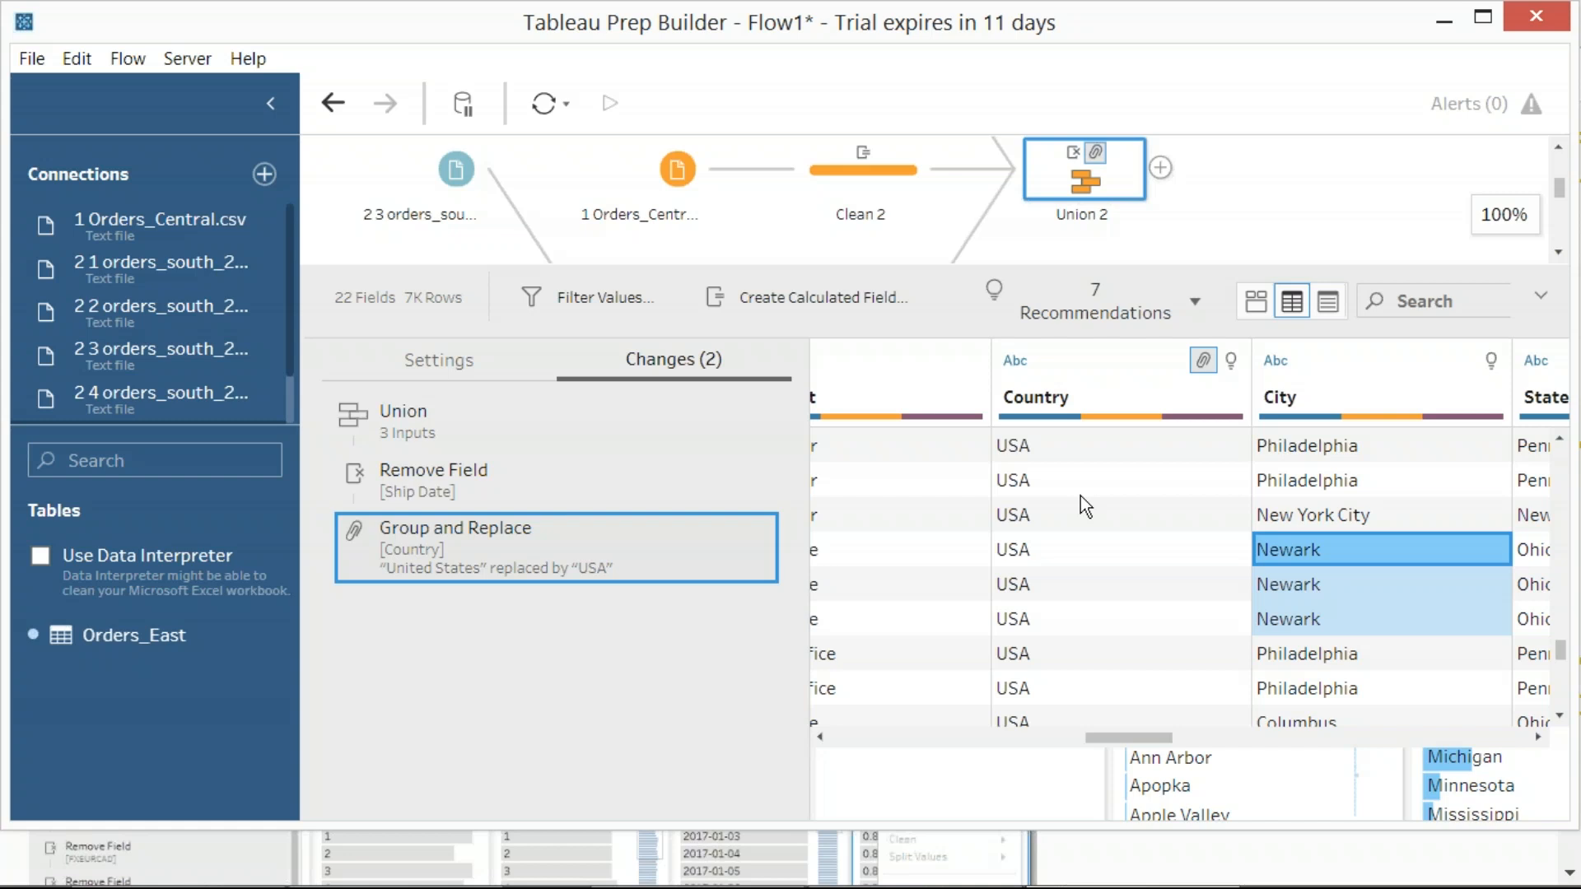
Add an Aggregate step after Union 2, capturing region screenshots of the step choices and of the new step
left_click(1236, 239)
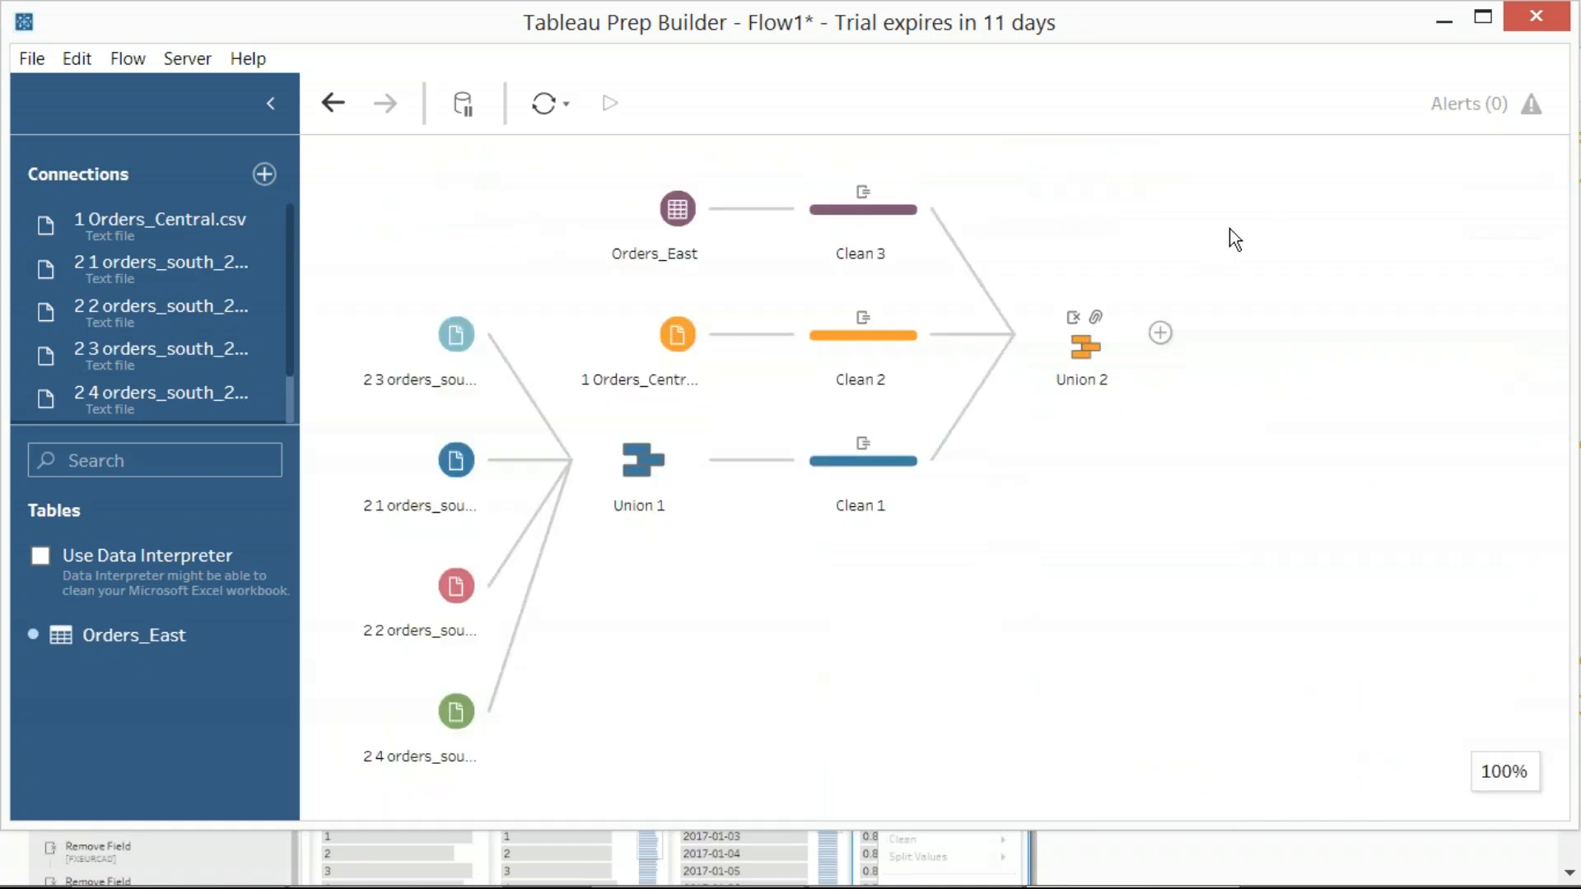
mouse_move(864, 197)
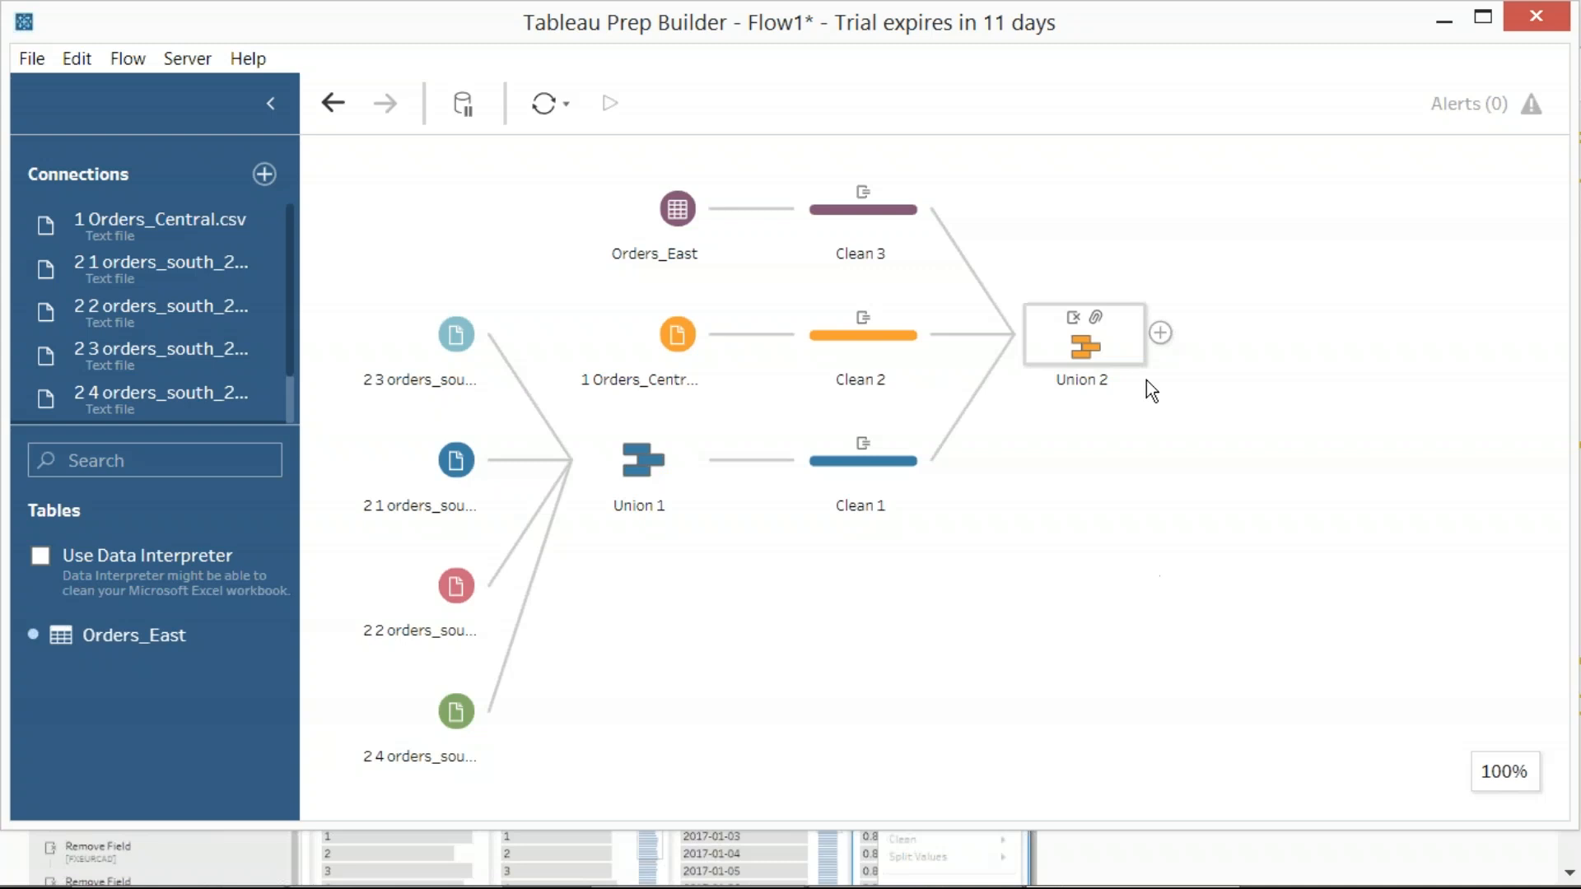
left_click(1160, 333)
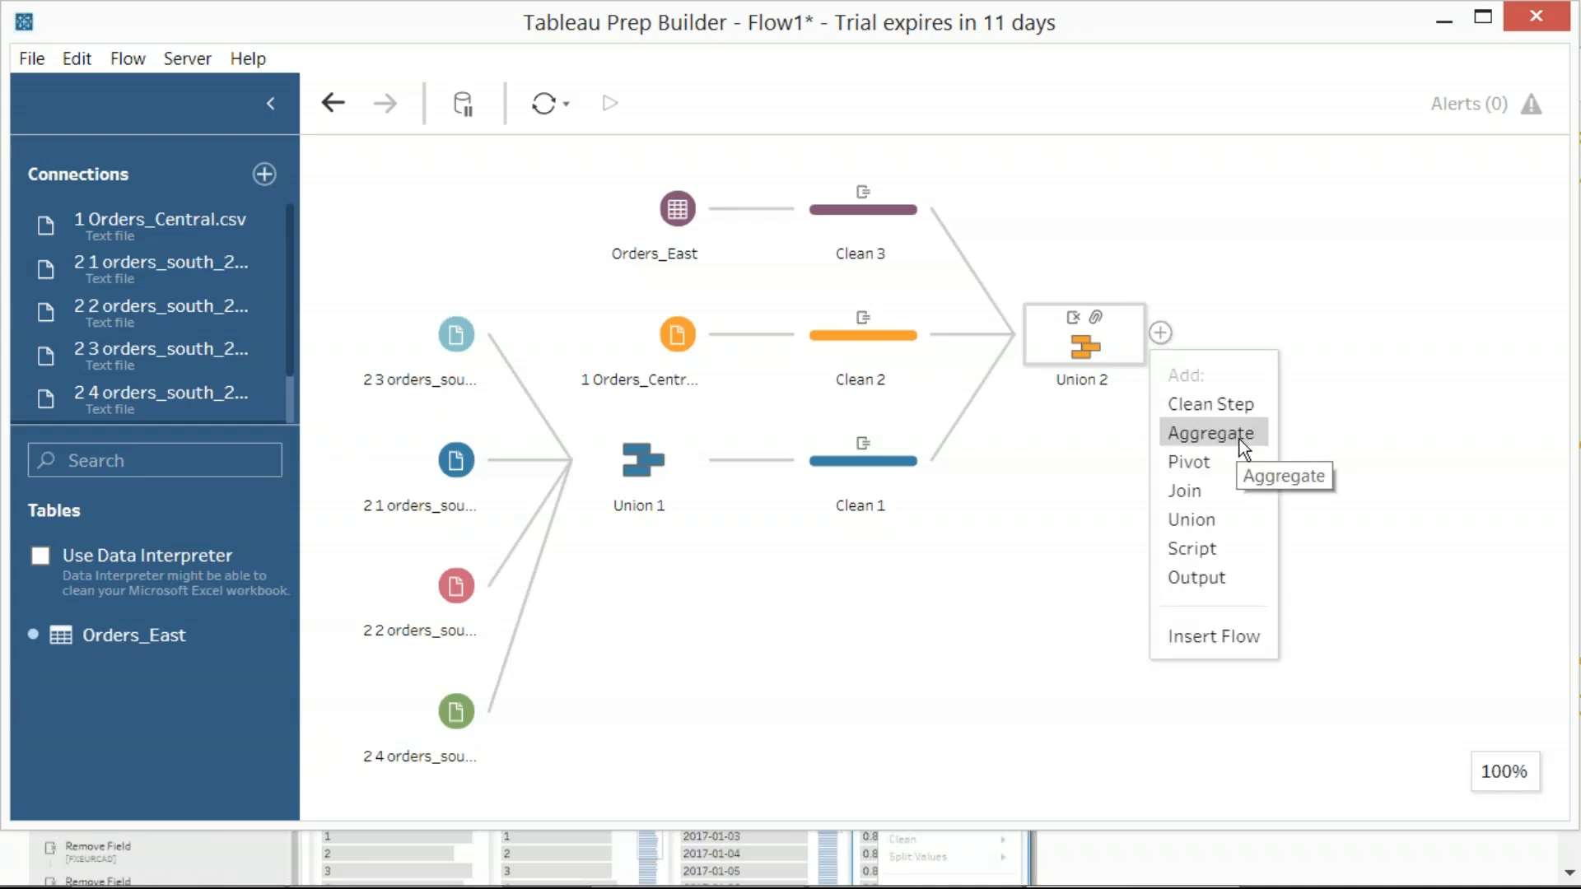
key("Print")
left_click_drag(1, 1, 1576, 828)
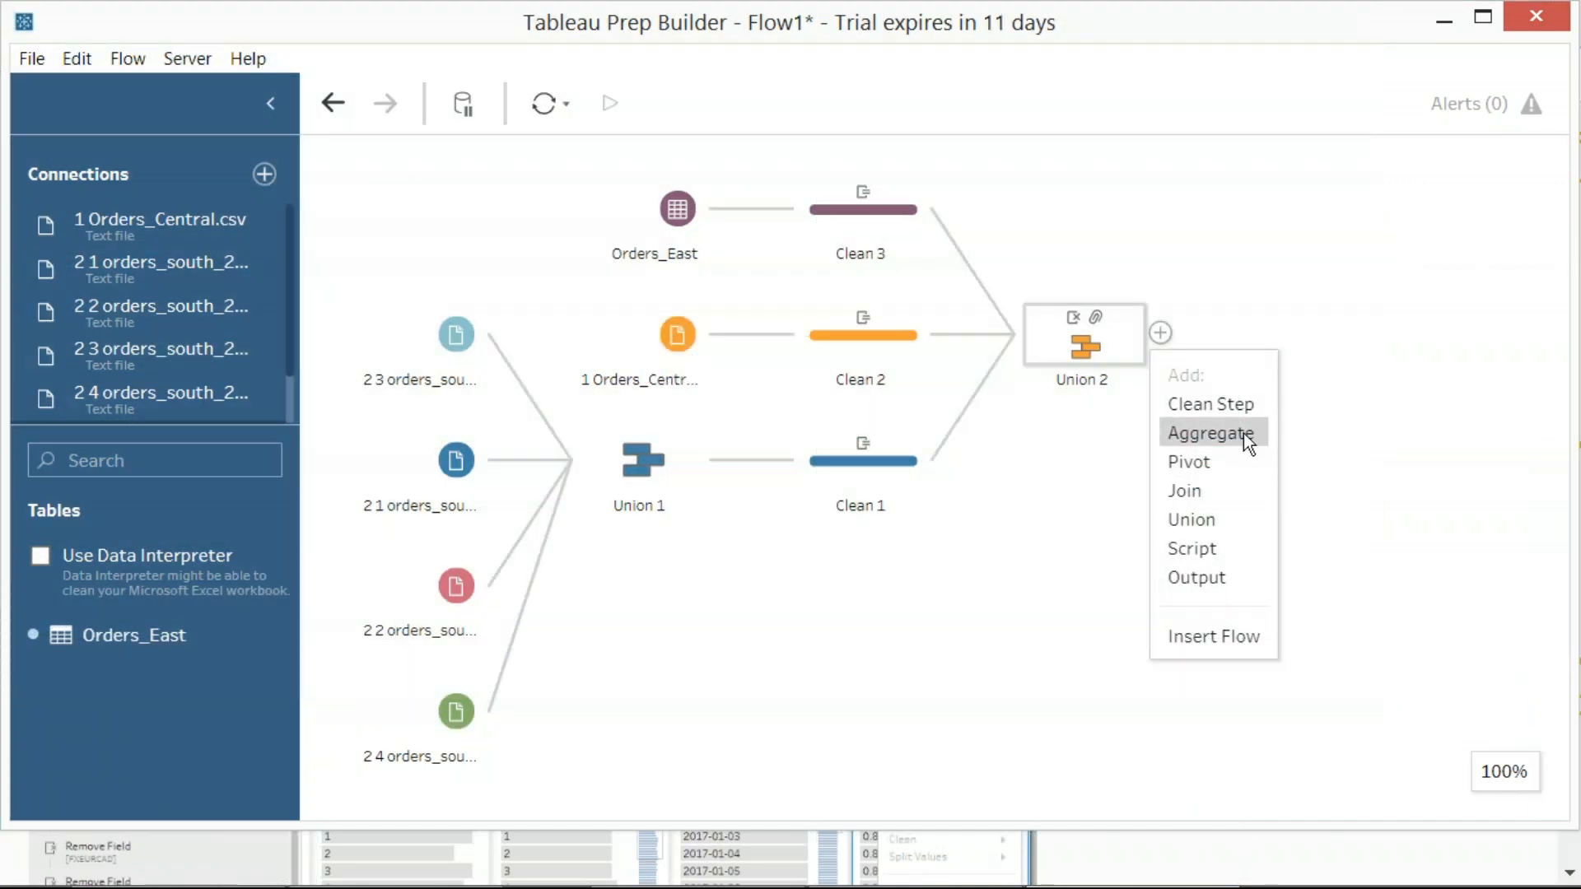
left_click(1245, 434)
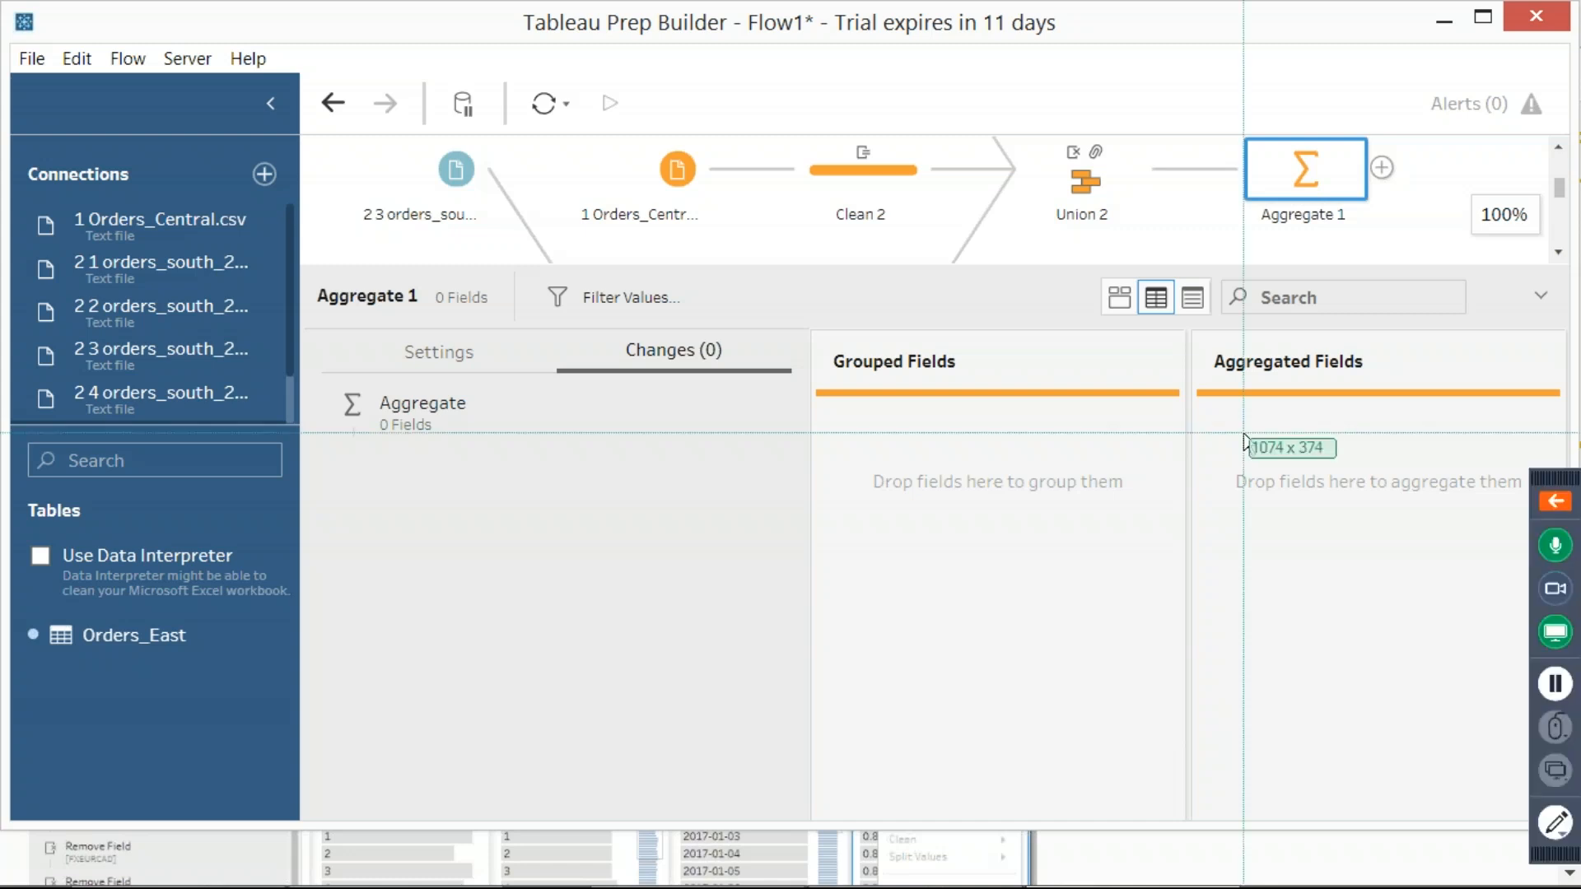
left_click_drag(0, 0, 1407, 725)
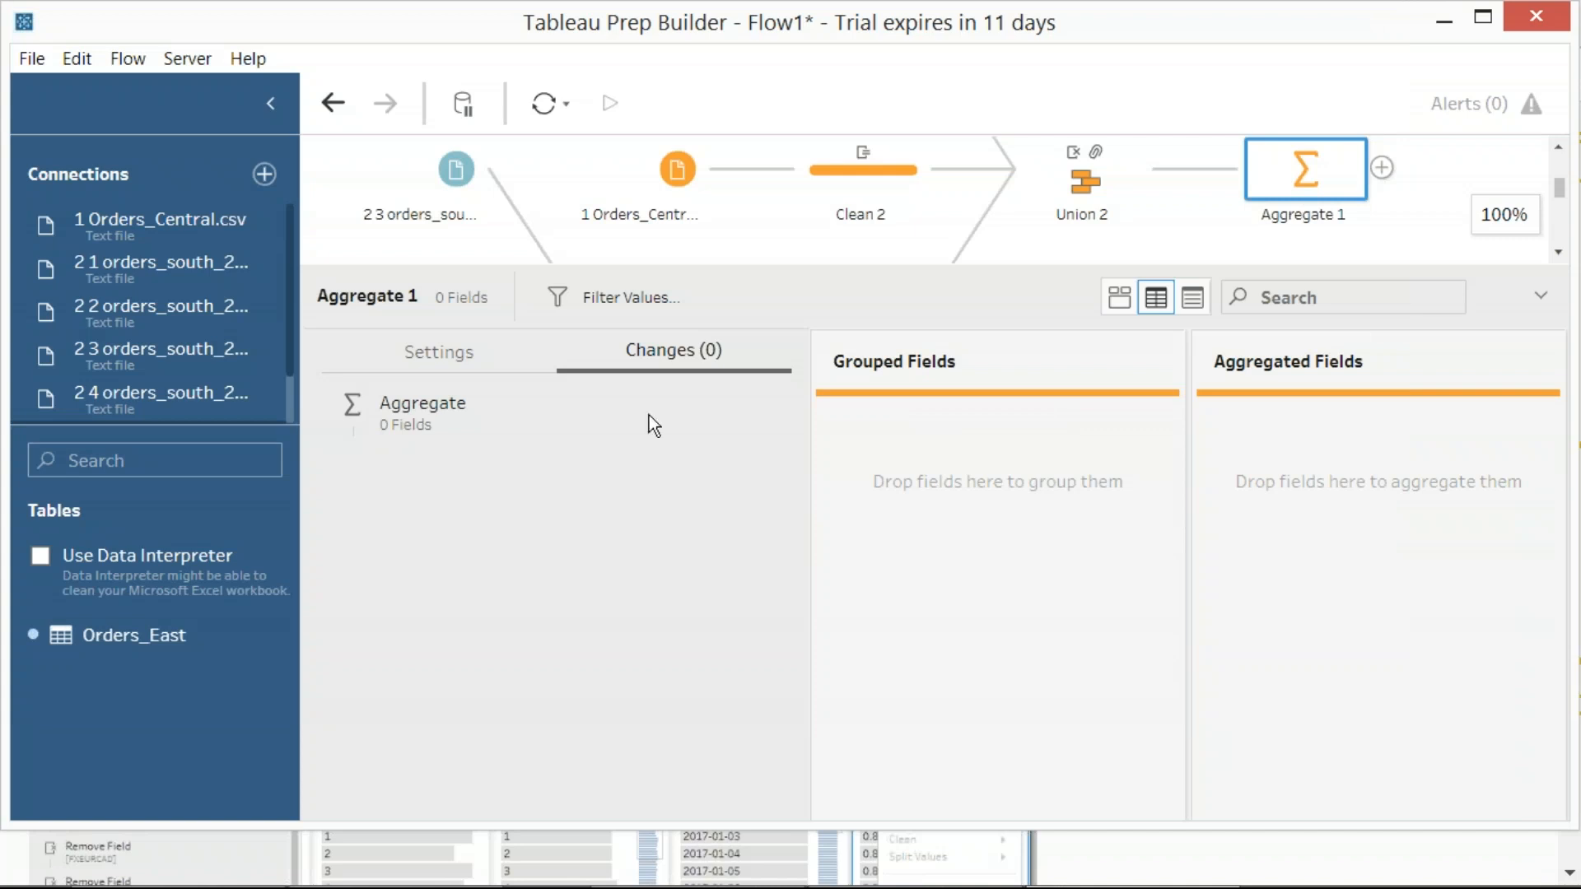
Show the settings of Aggregate 1 with its additional fields and capture a region screenshot of them
left_click(443, 350)
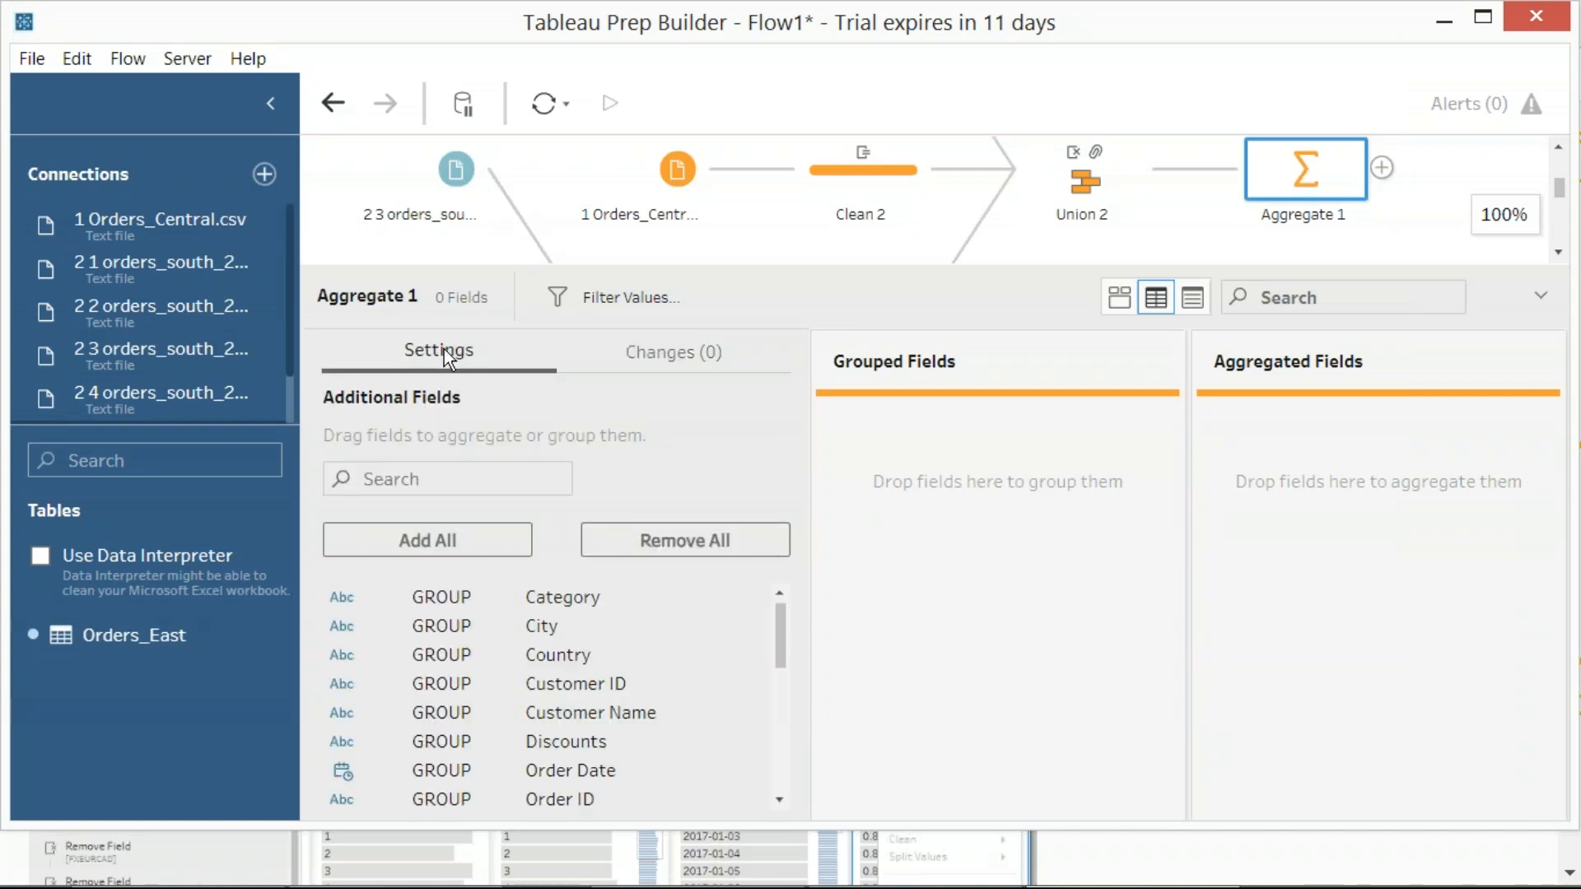
key("Print")
left_click_drag(0, 1, 1454, 763)
Add Region, Country and City to the grouped fields of Aggregate 1 and bring the City column into view
left_click_drag(780, 621, 781, 707)
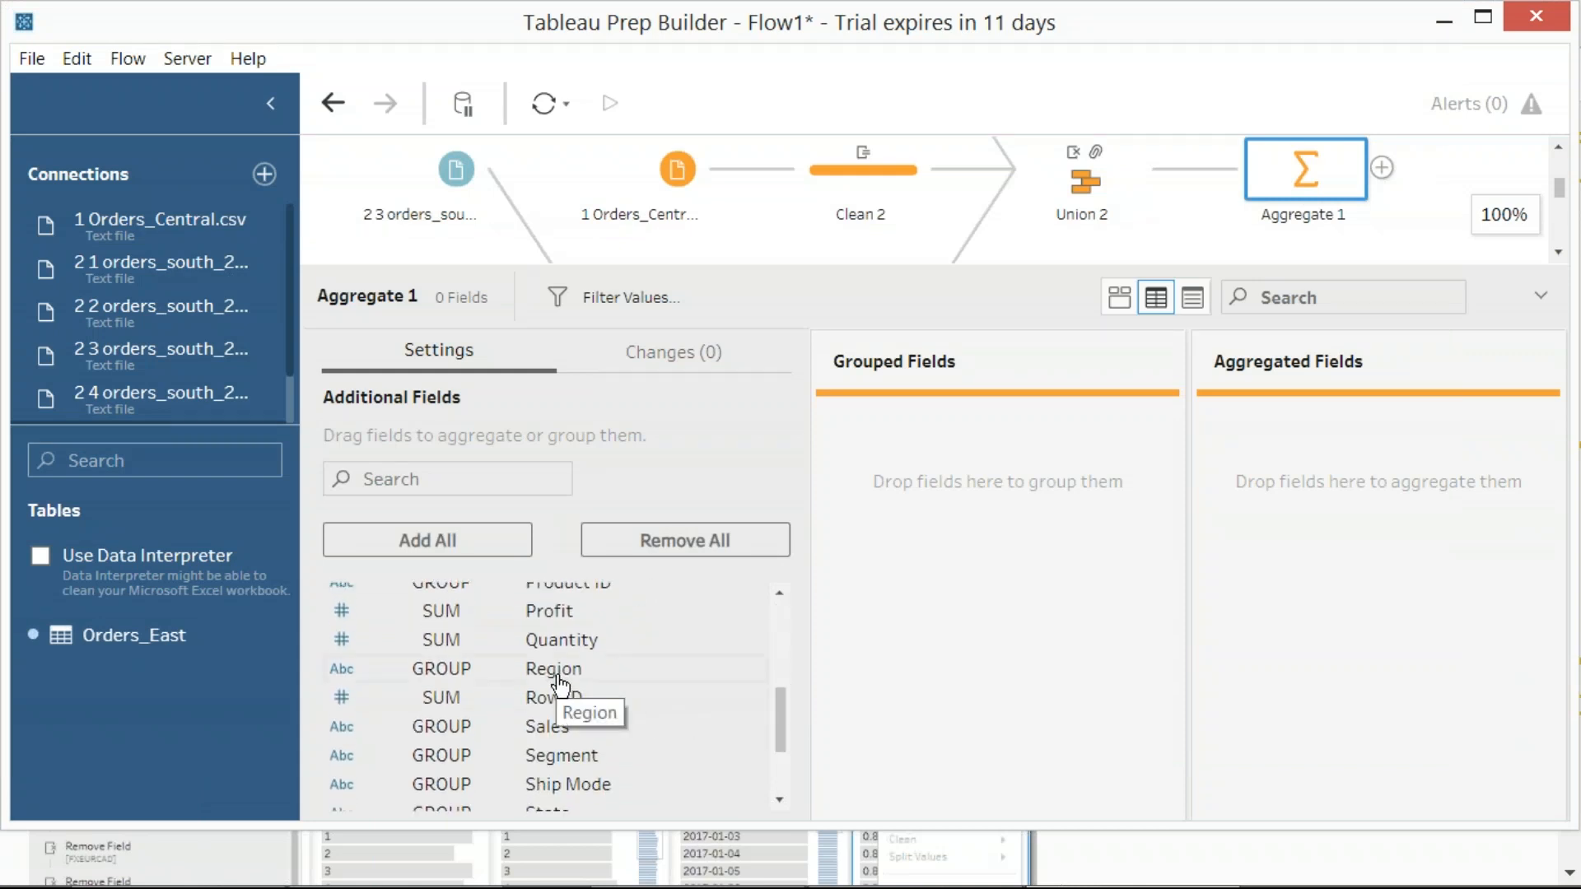
left_click_drag(554, 672, 906, 487)
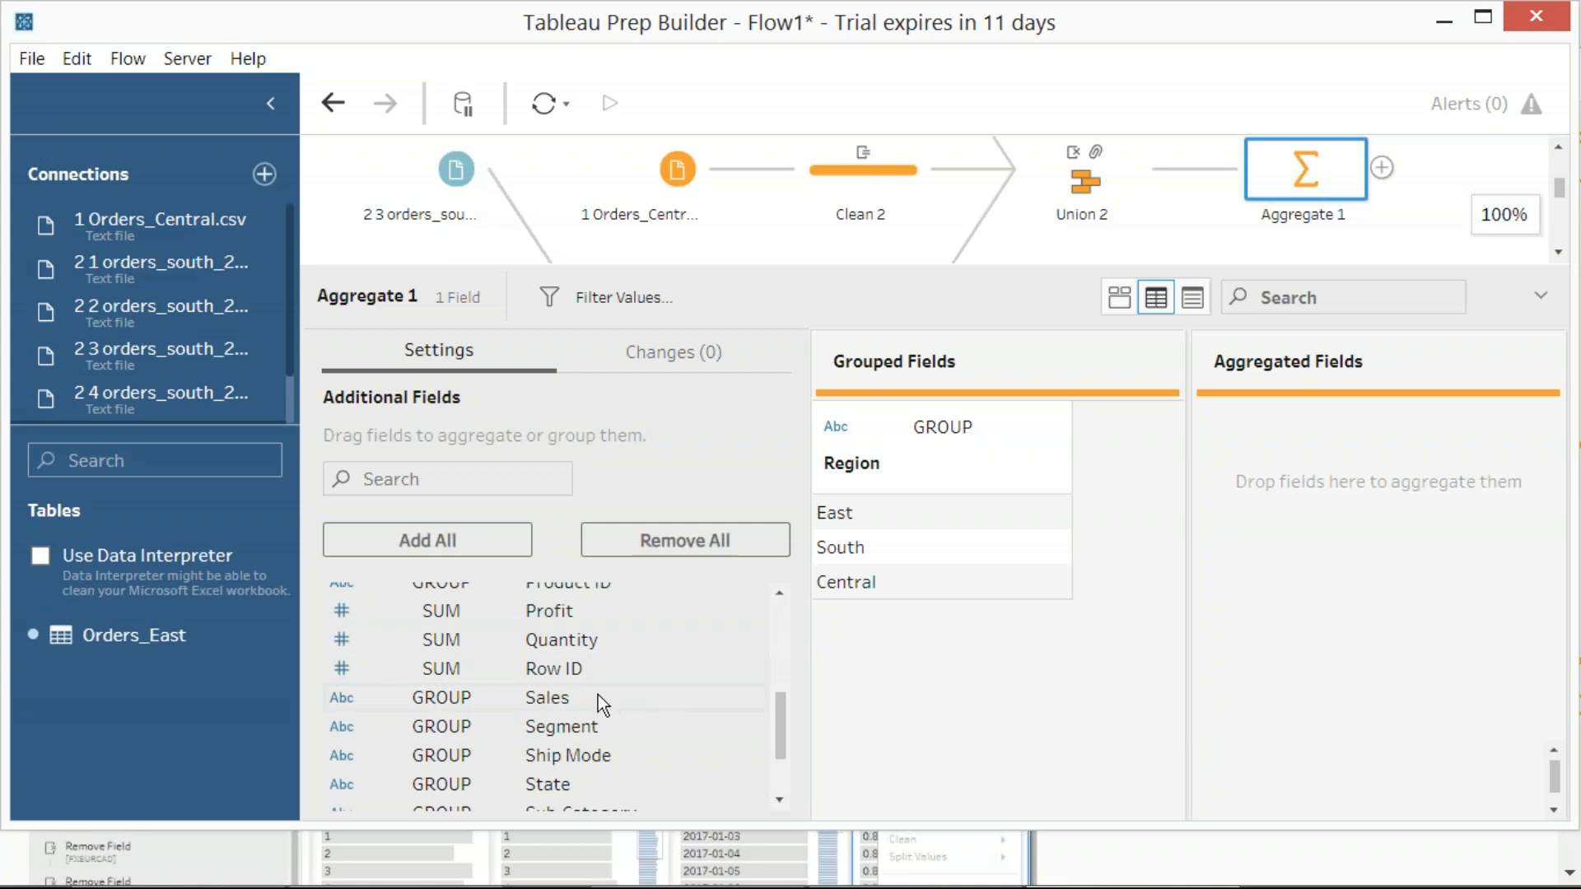
scroll(598, 699, "down", 3)
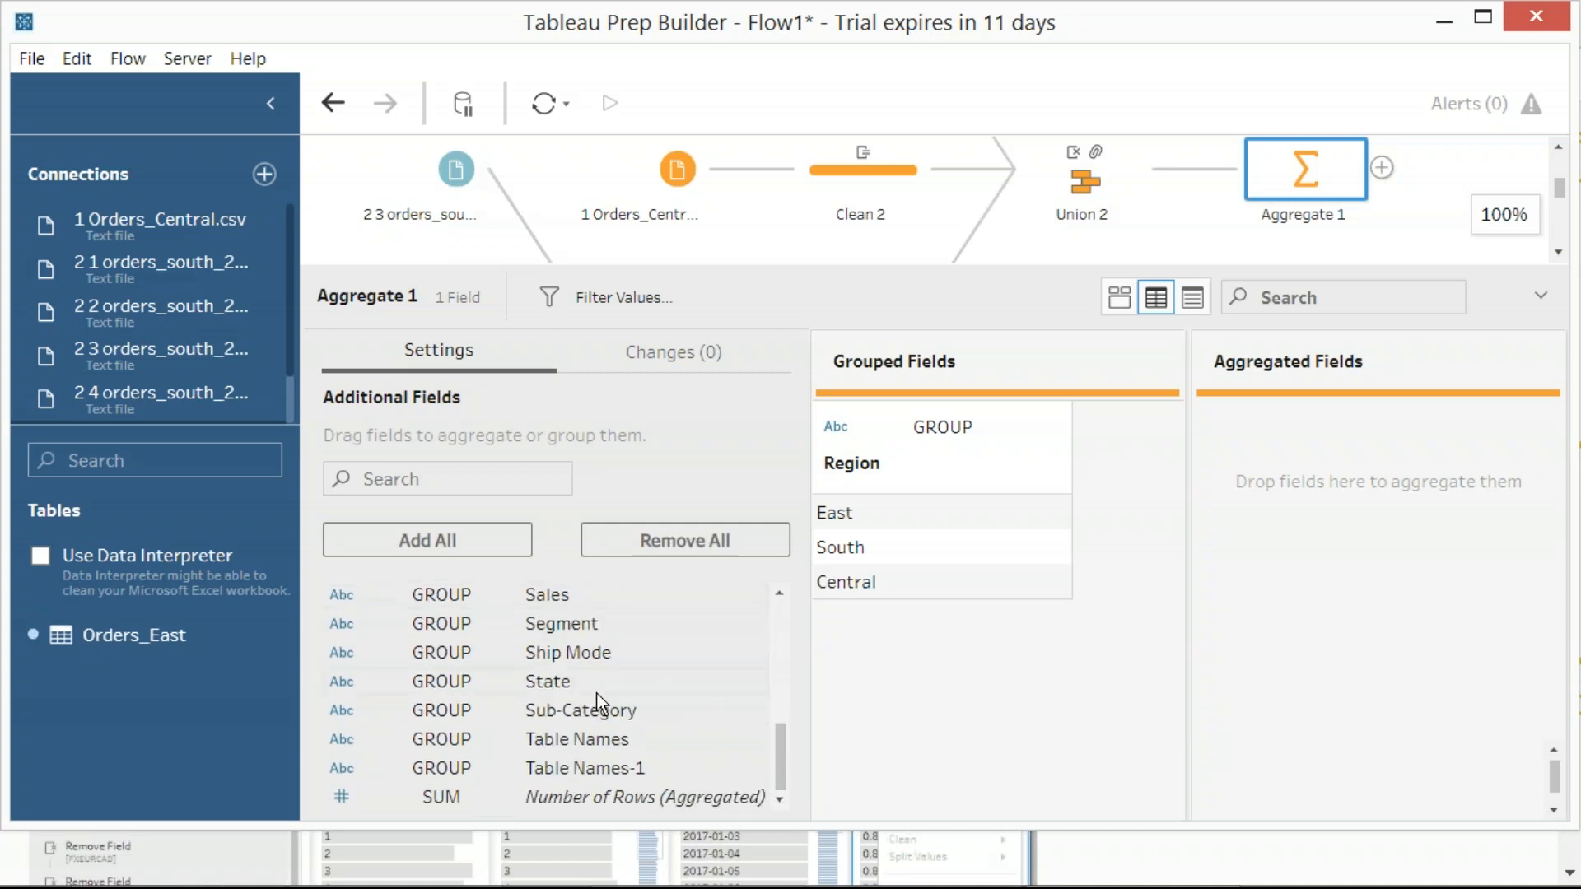
scroll(598, 702, "up", 3)
scroll(601, 705, "up", 2)
left_click_drag(573, 669, 1020, 689)
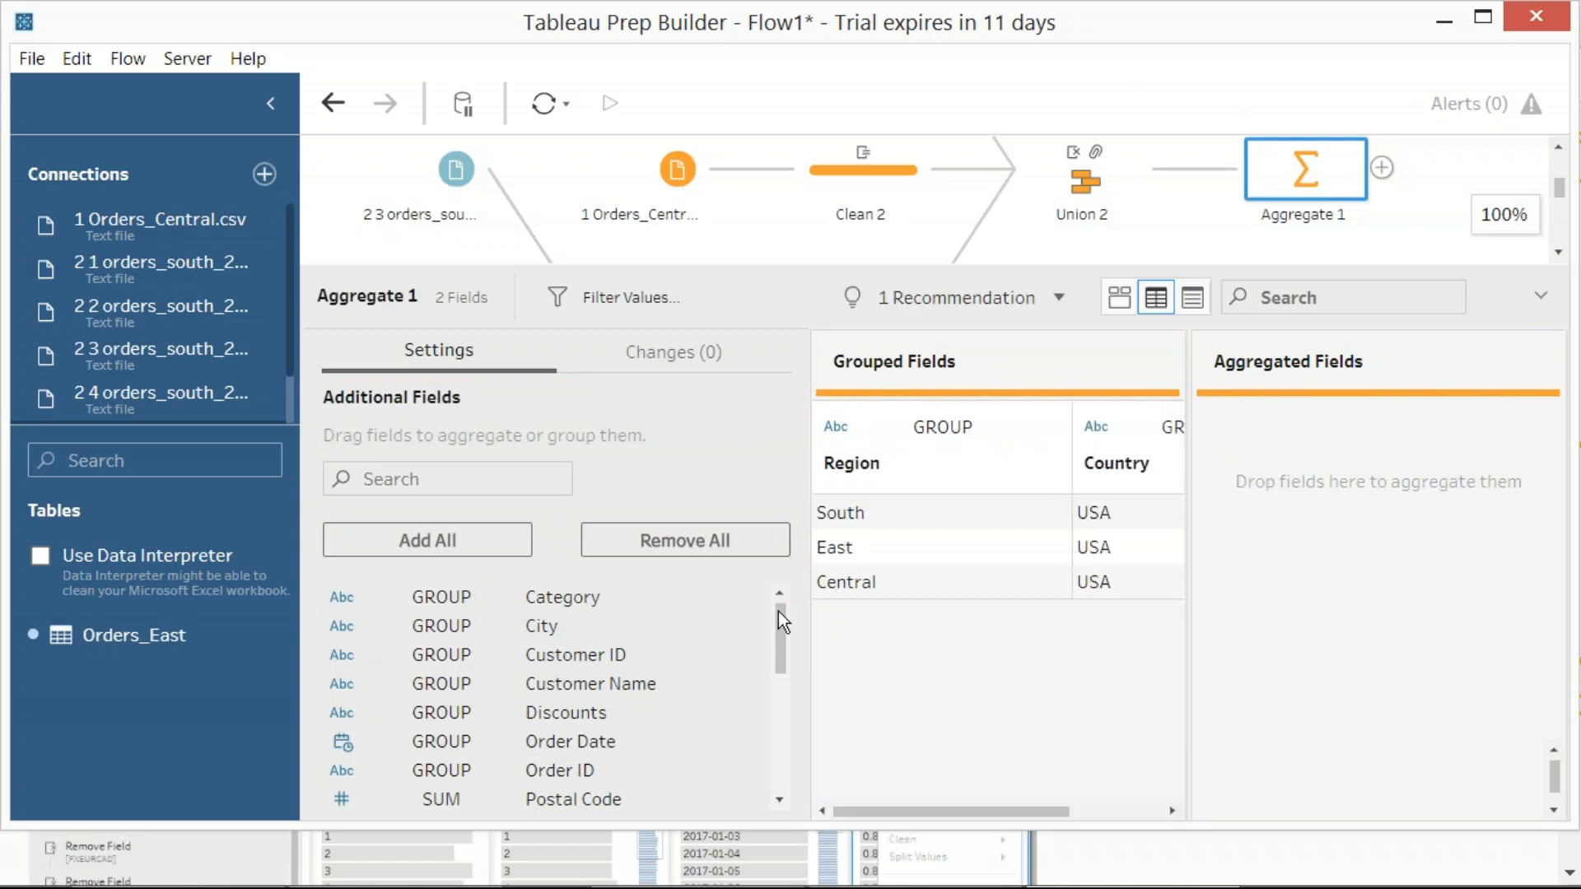
left_click_drag(547, 627, 1180, 557)
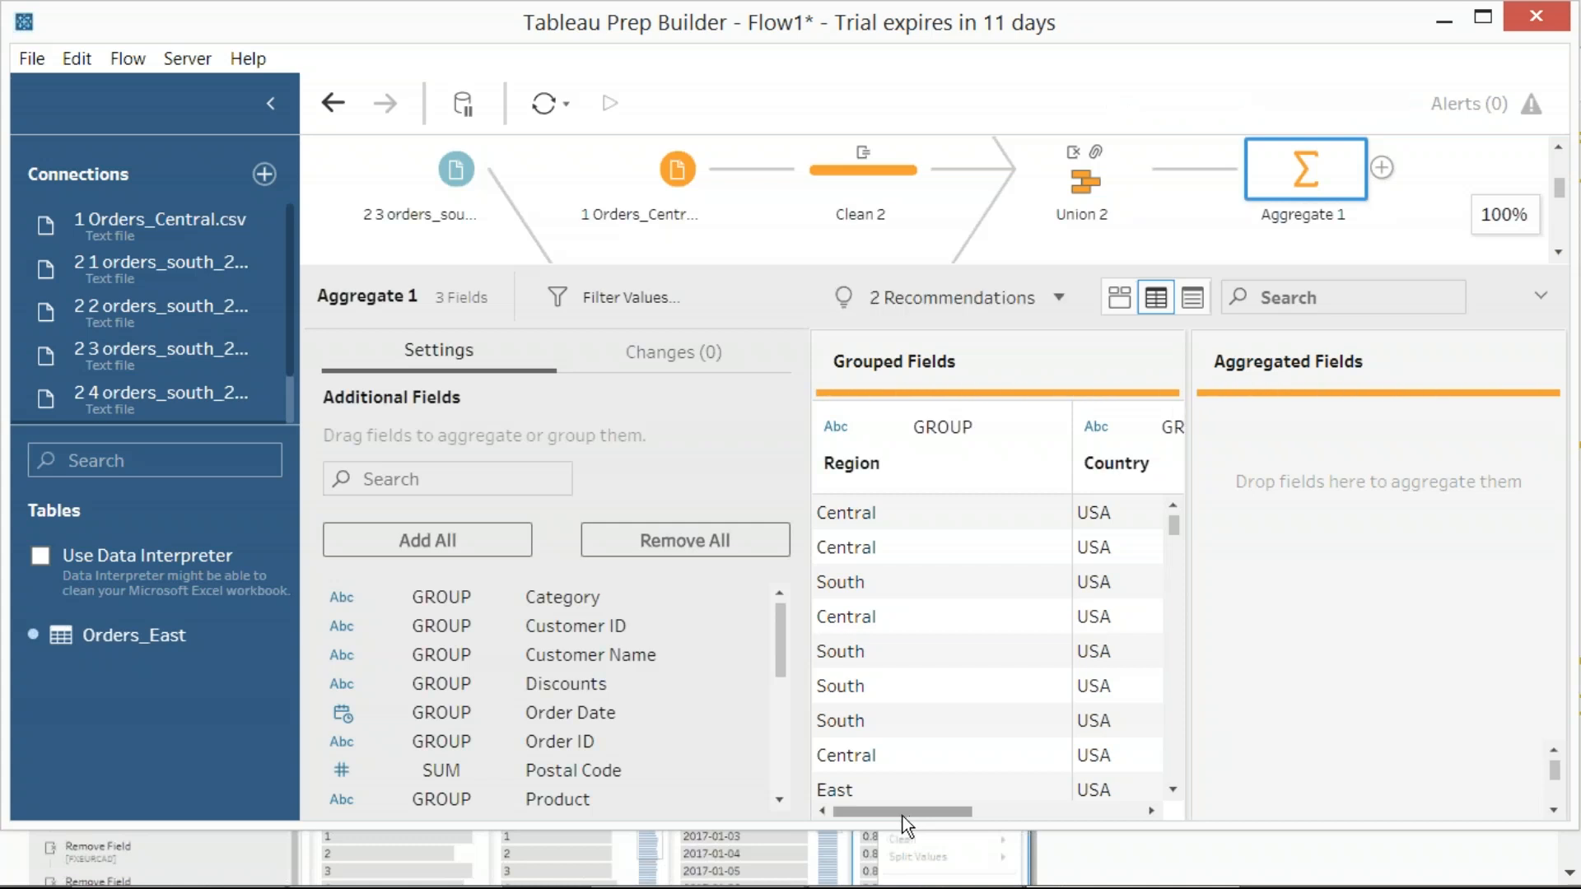
left_click_drag(906, 815, 1081, 800)
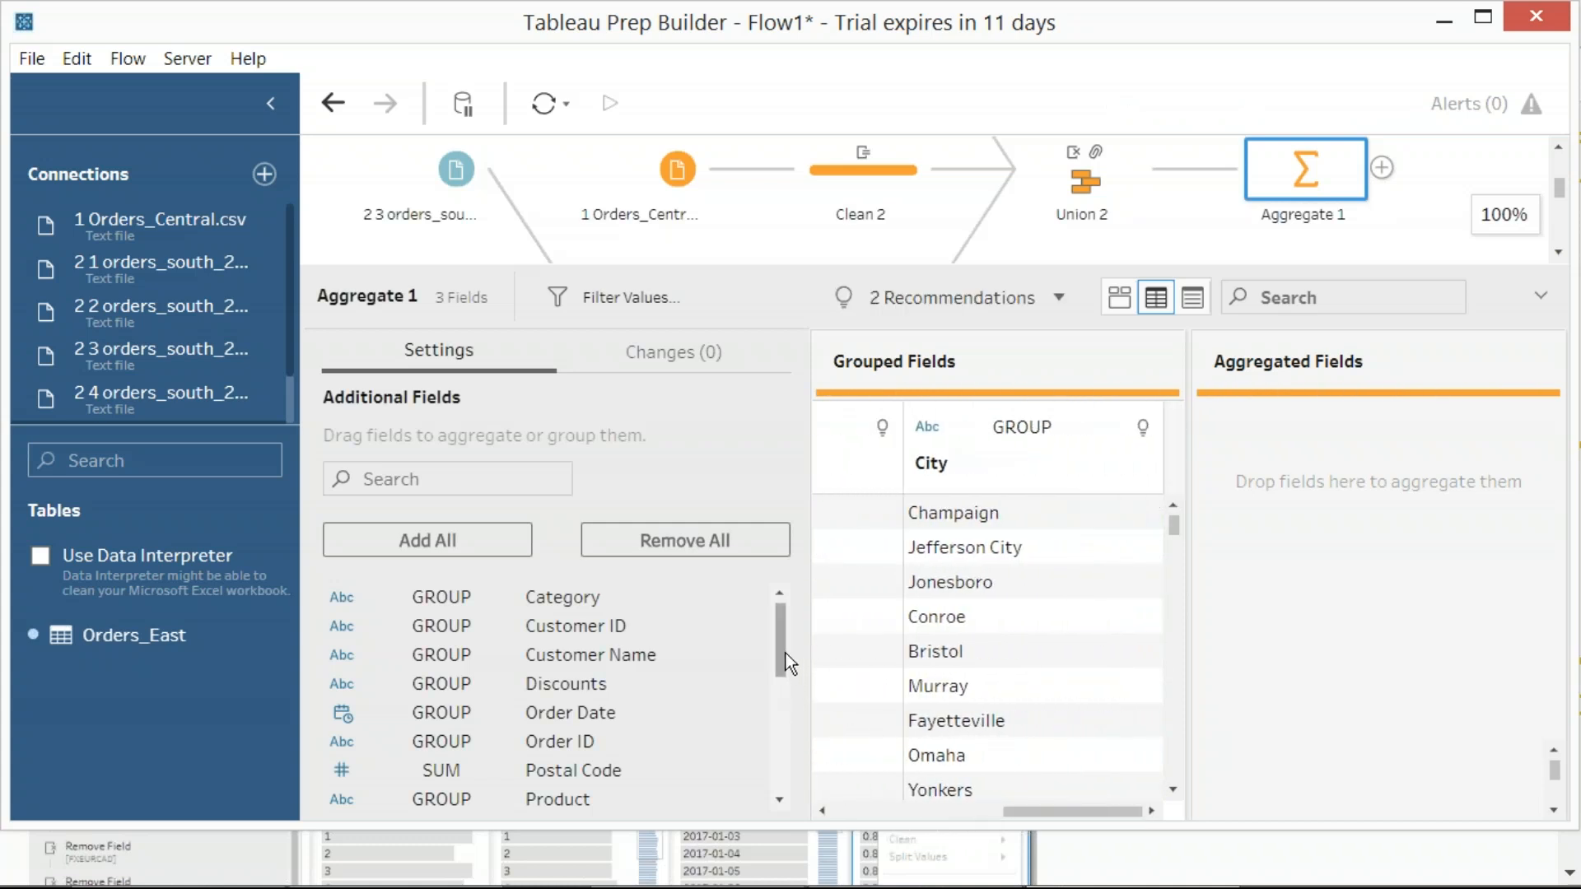
Add the Sales field to the aggregated fields of Aggregate 1
left_click_drag(781, 651, 779, 729)
left_click(554, 636)
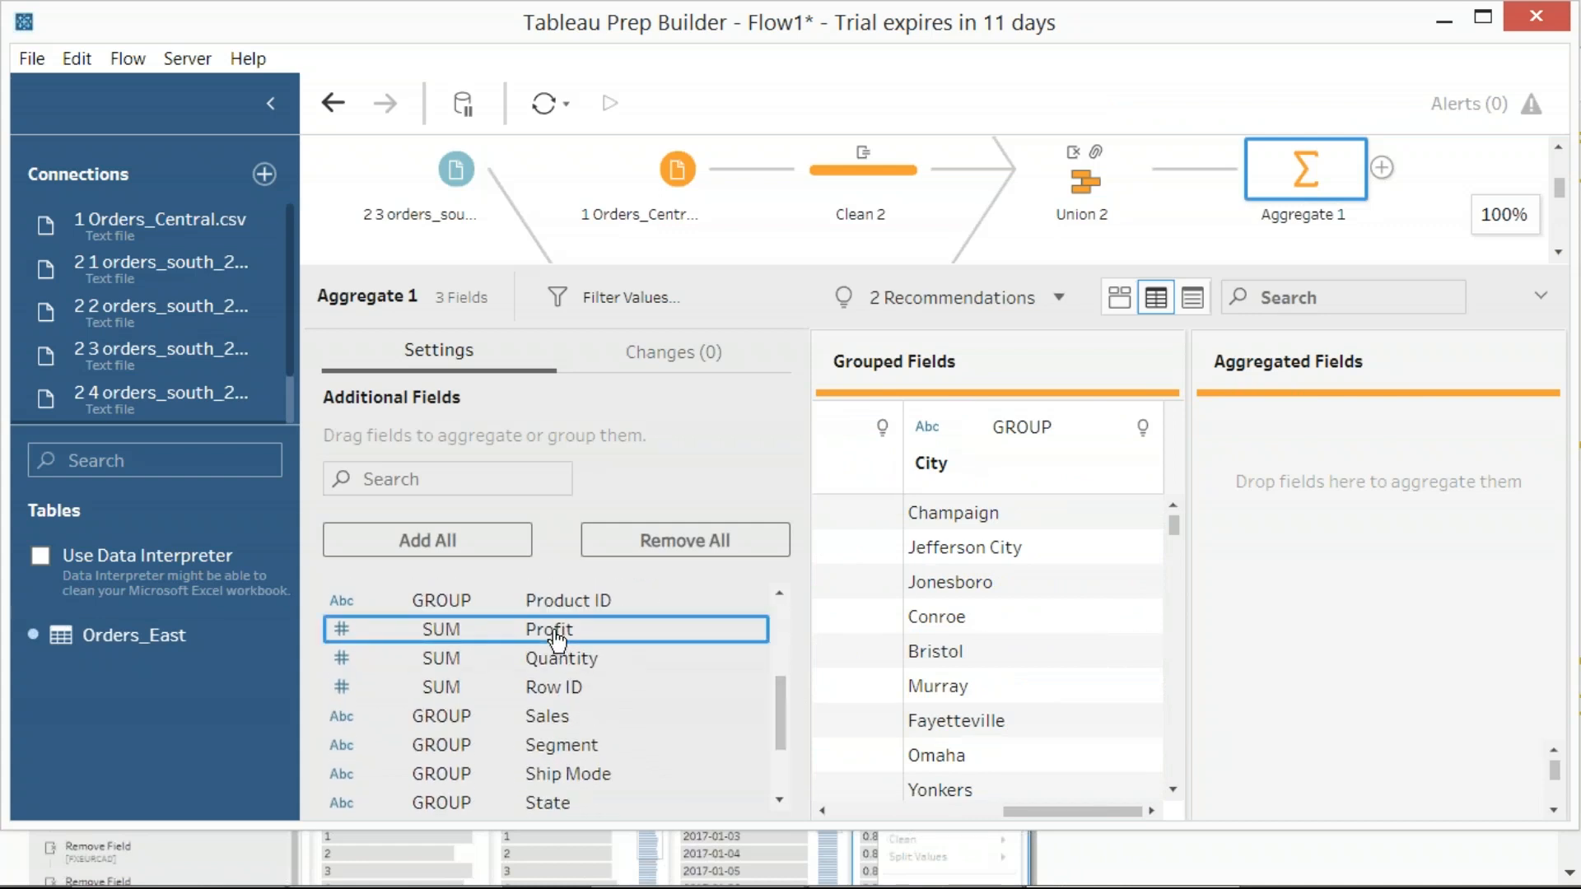
left_click(547, 716)
left_click_drag(569, 725, 1232, 575)
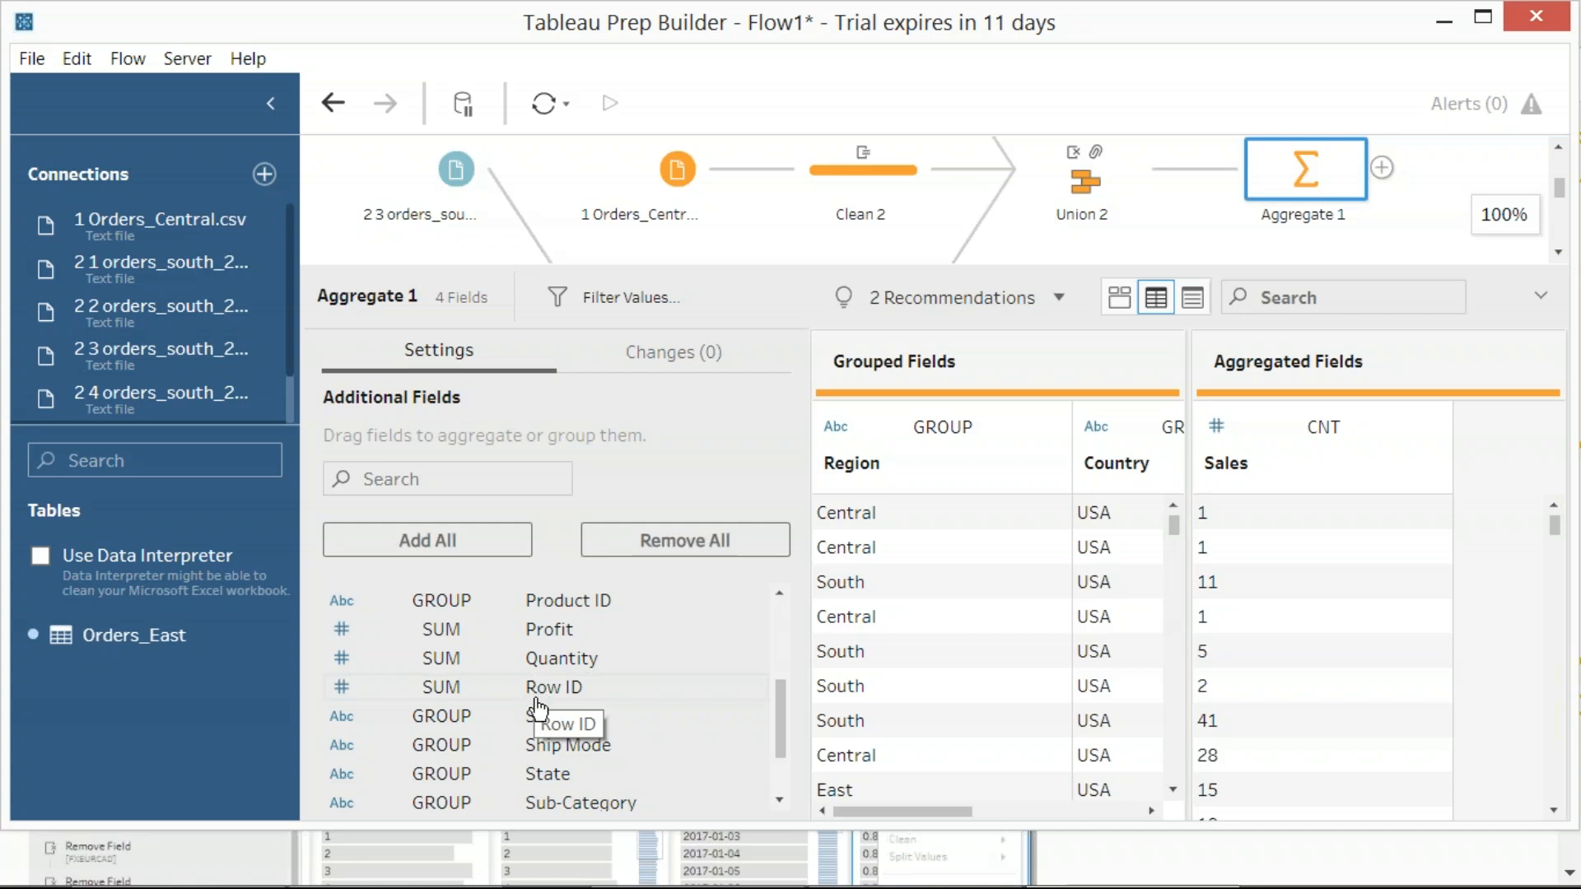
Add the Profit field to the aggregated fields of Aggregate 1
scroll(630, 744, "up", 3)
scroll(630, 745, "down", 4)
scroll(631, 747, "down", 2)
scroll(630, 746, "up", 4)
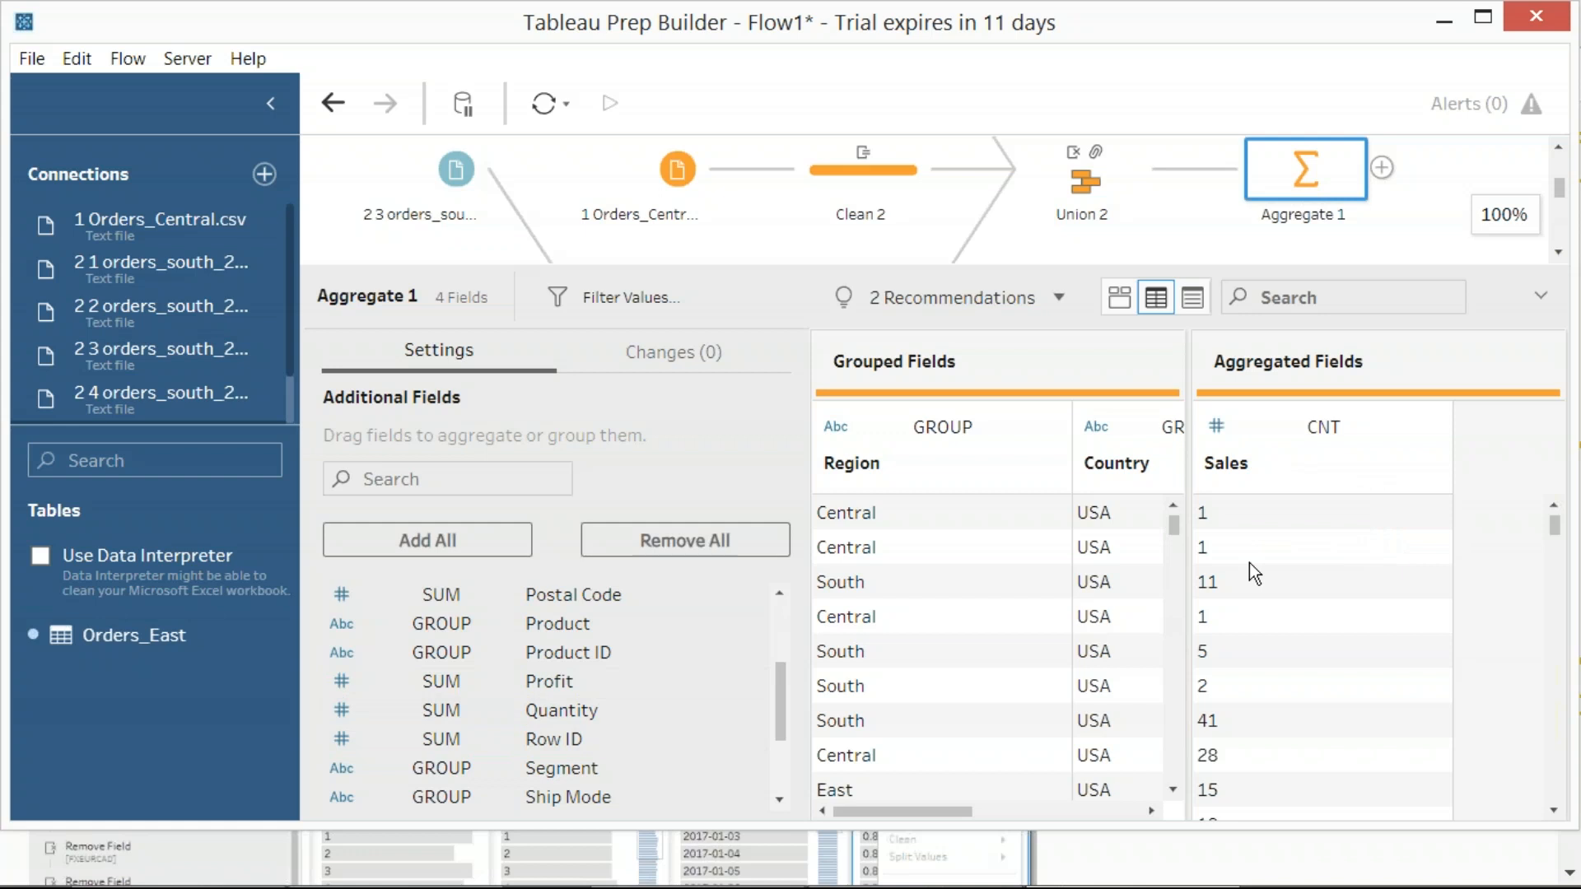
left_click(528, 689)
left_click_drag(528, 690, 1451, 539)
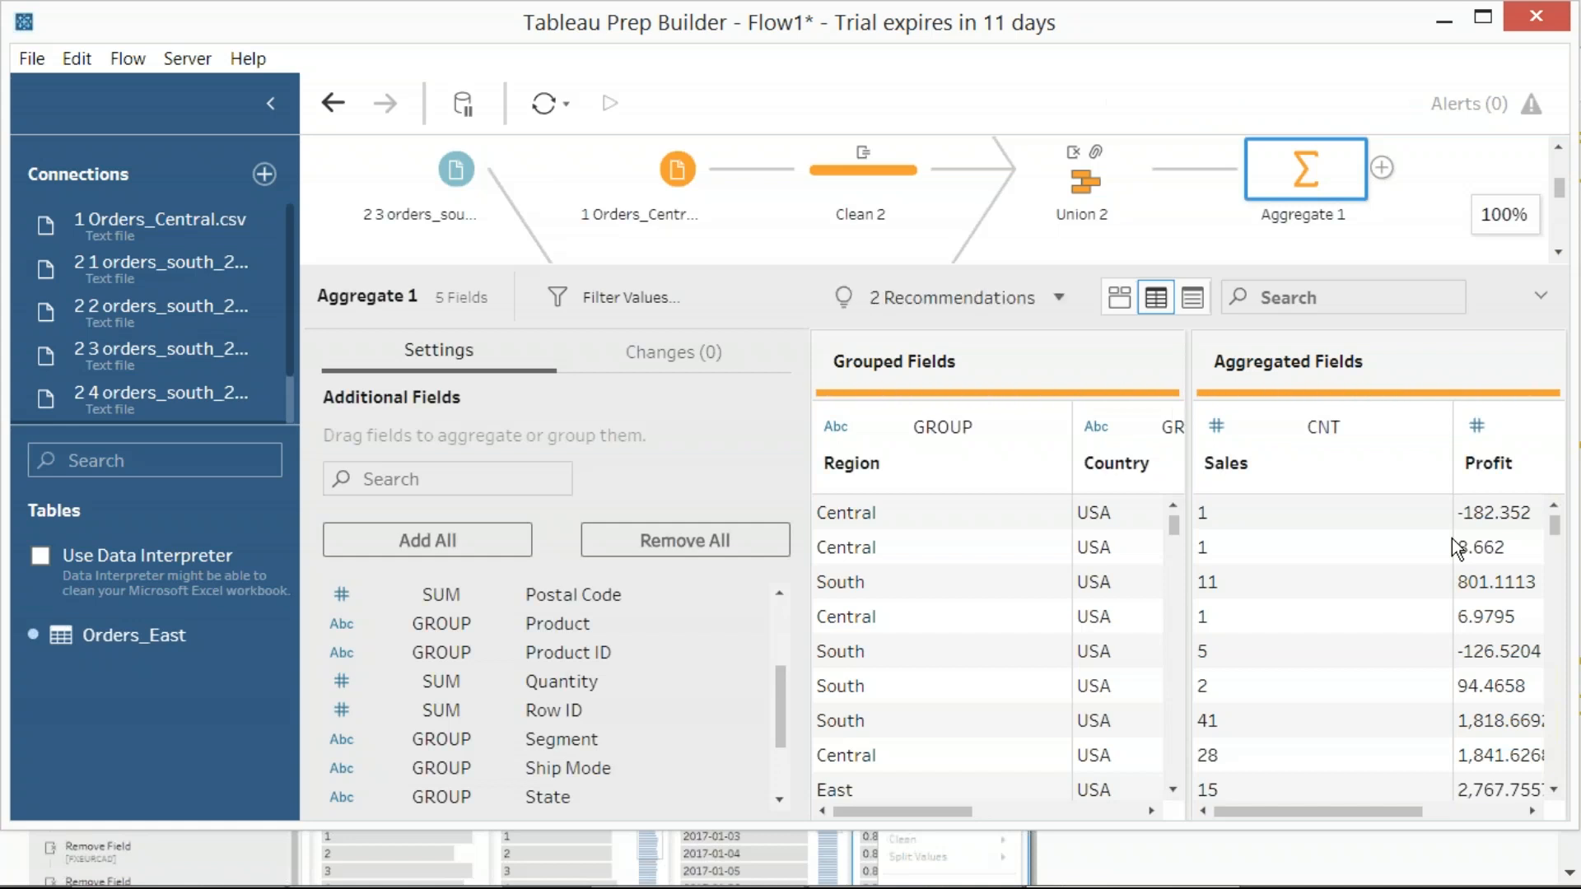
Try switching the Sales aggregation from Count to Group by, and undo that change
left_click(1330, 429)
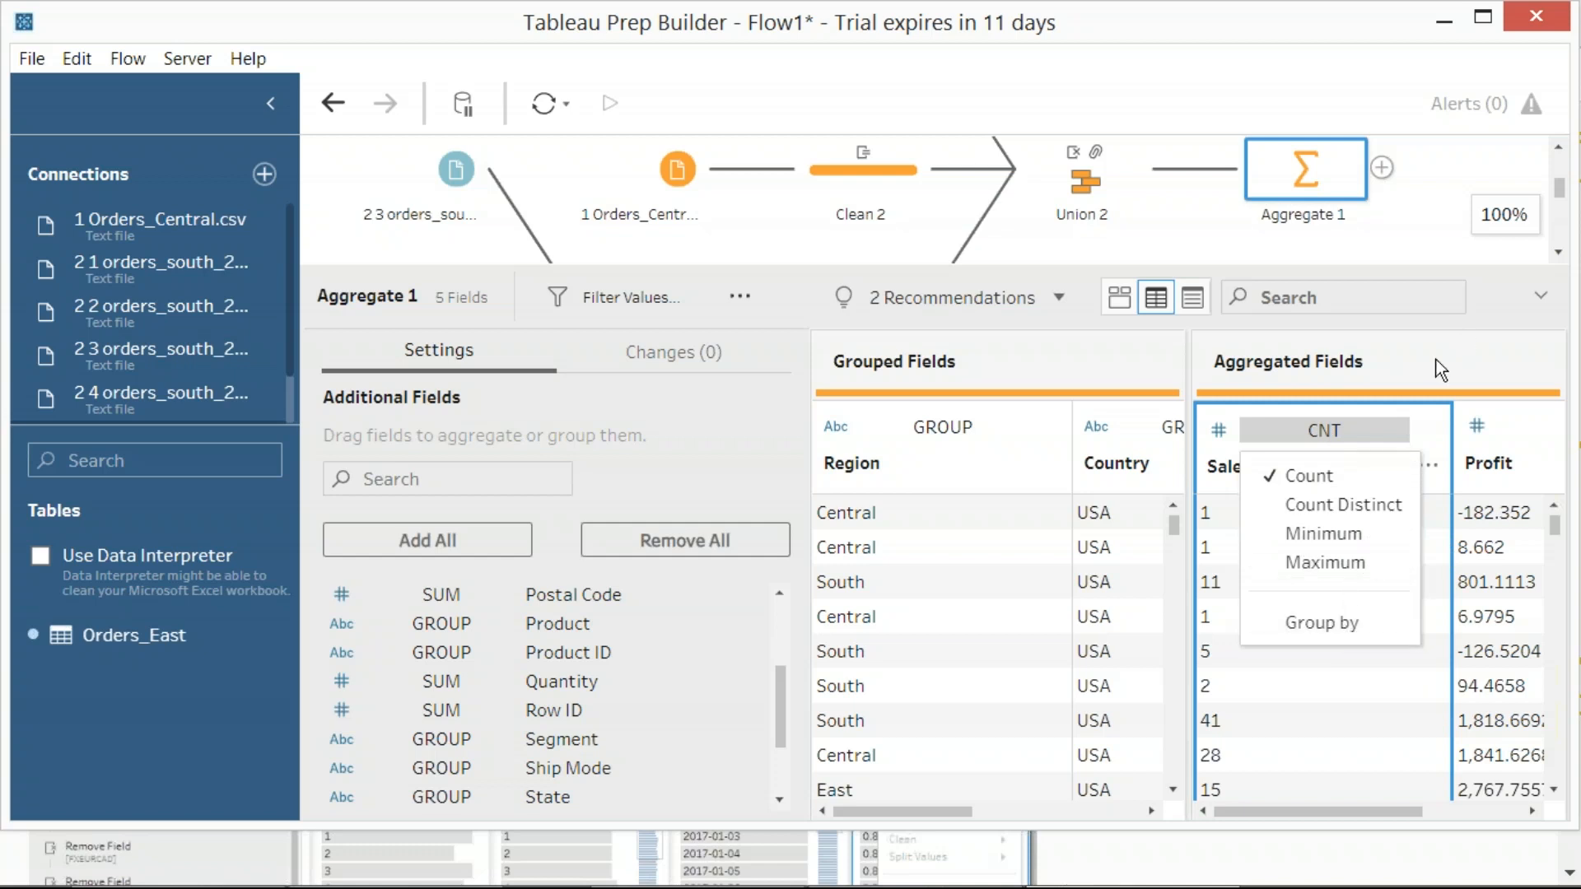
left_click(1323, 621)
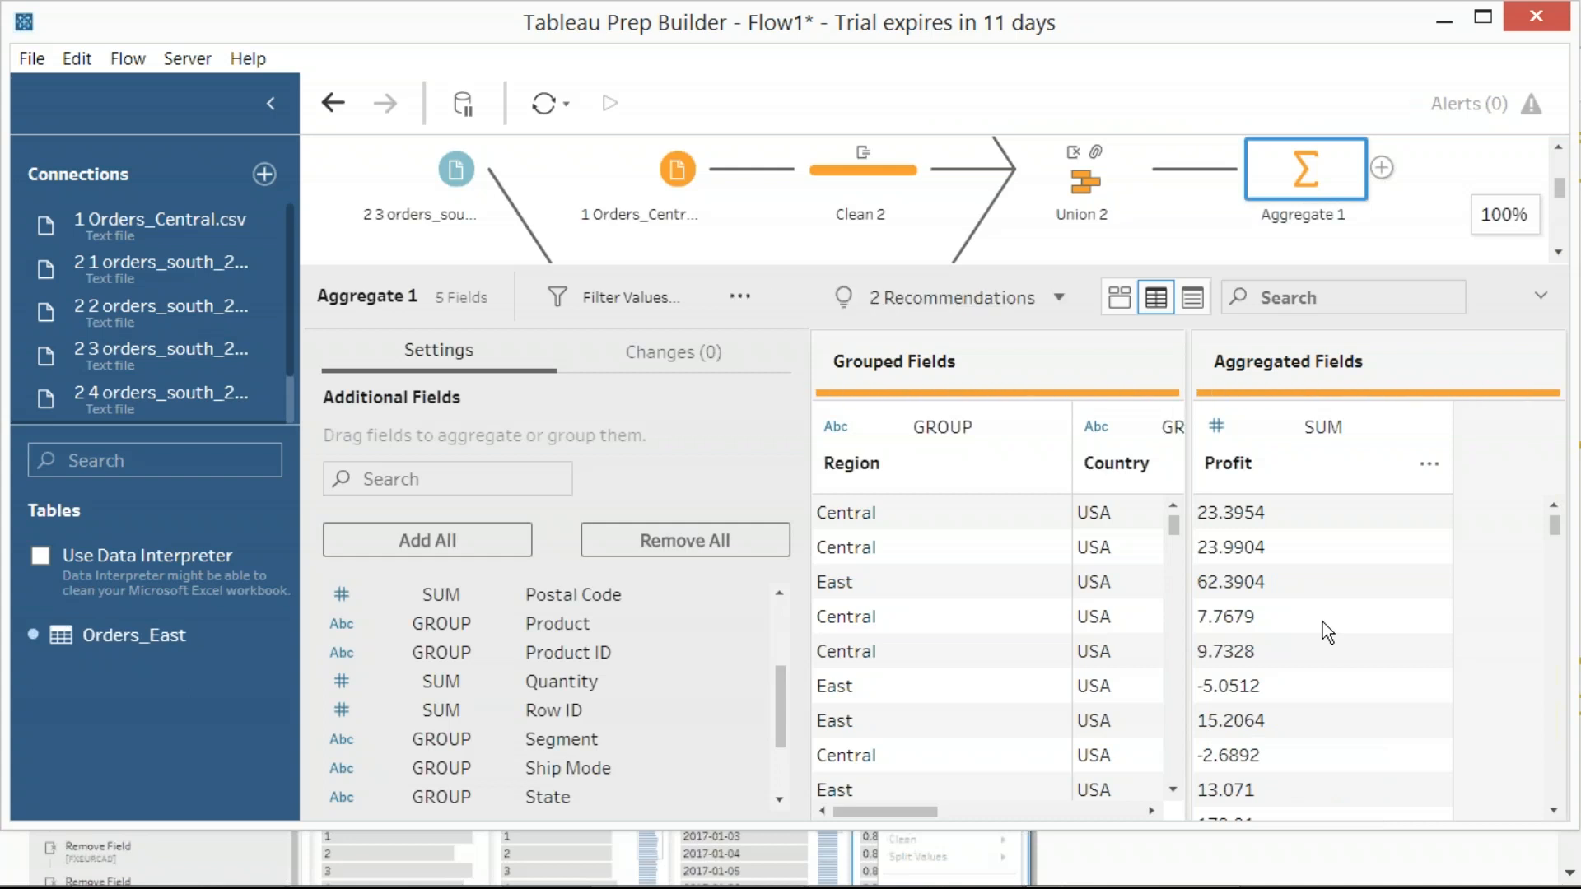
key("ctrl+z")
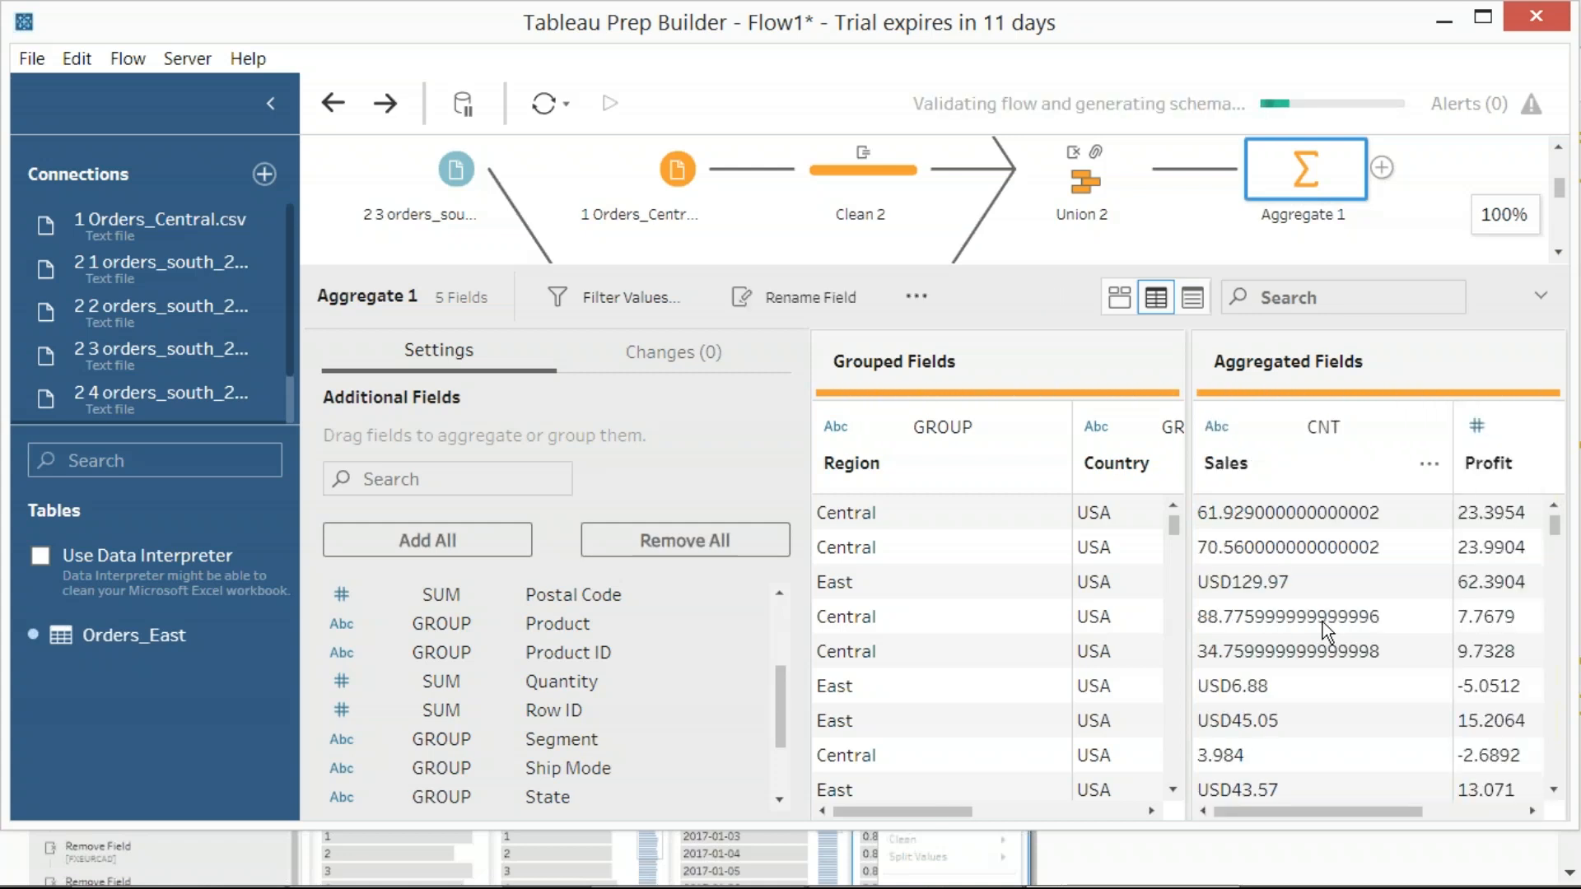
left_click(1323, 621)
Examine the aggregated Profit and Sales columns, including the data type choices and field options available for Sales
left_click_drag(1252, 808, 1363, 797)
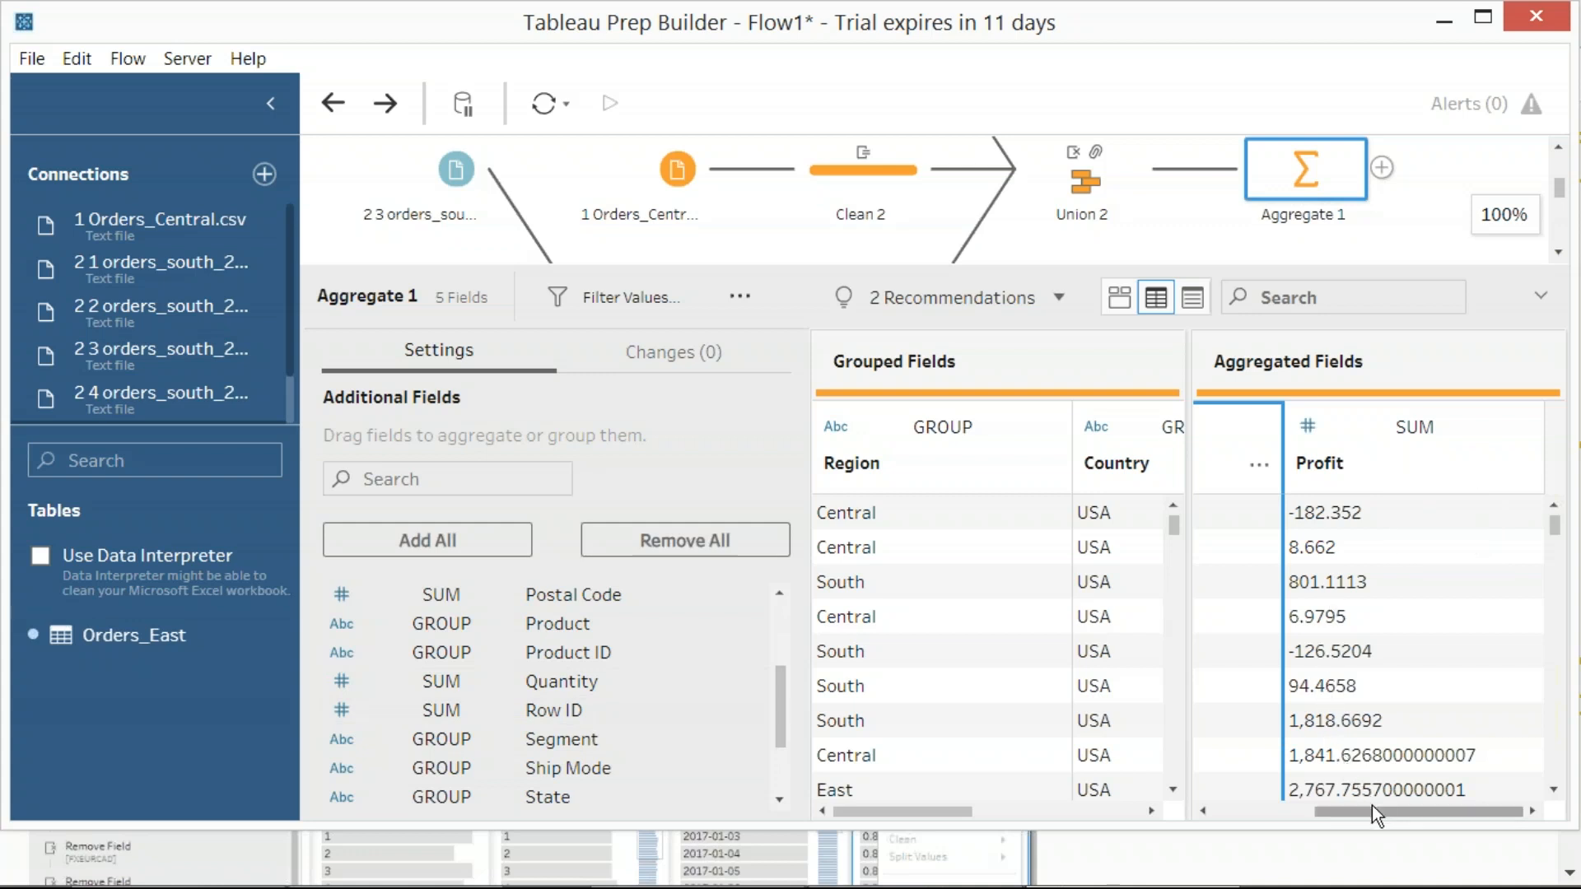
left_click_drag(1372, 806, 1271, 807)
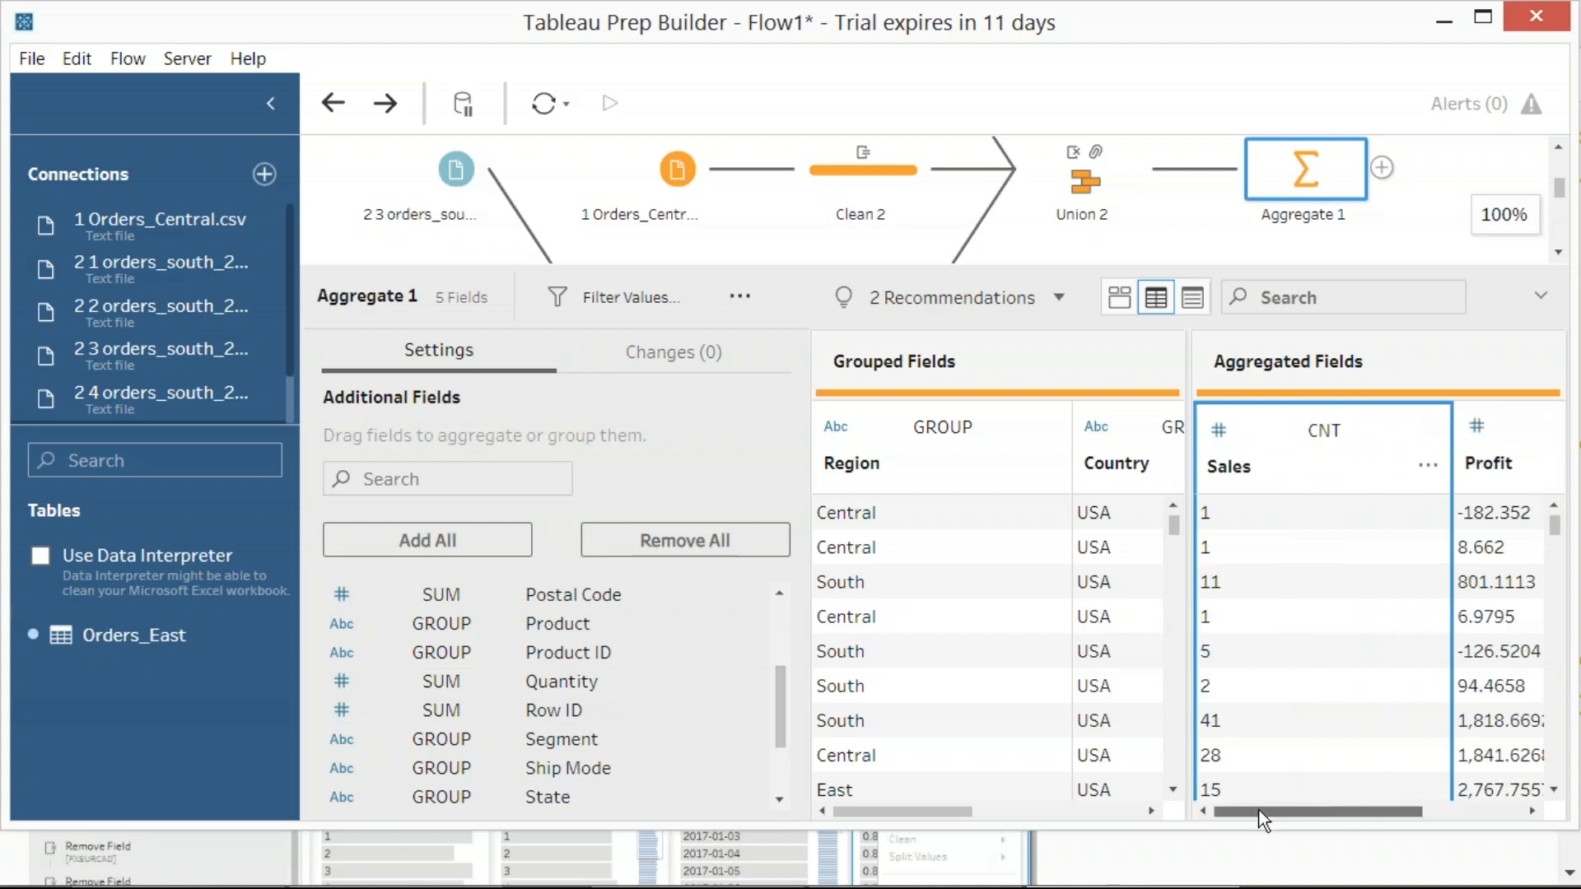
left_click(1220, 430)
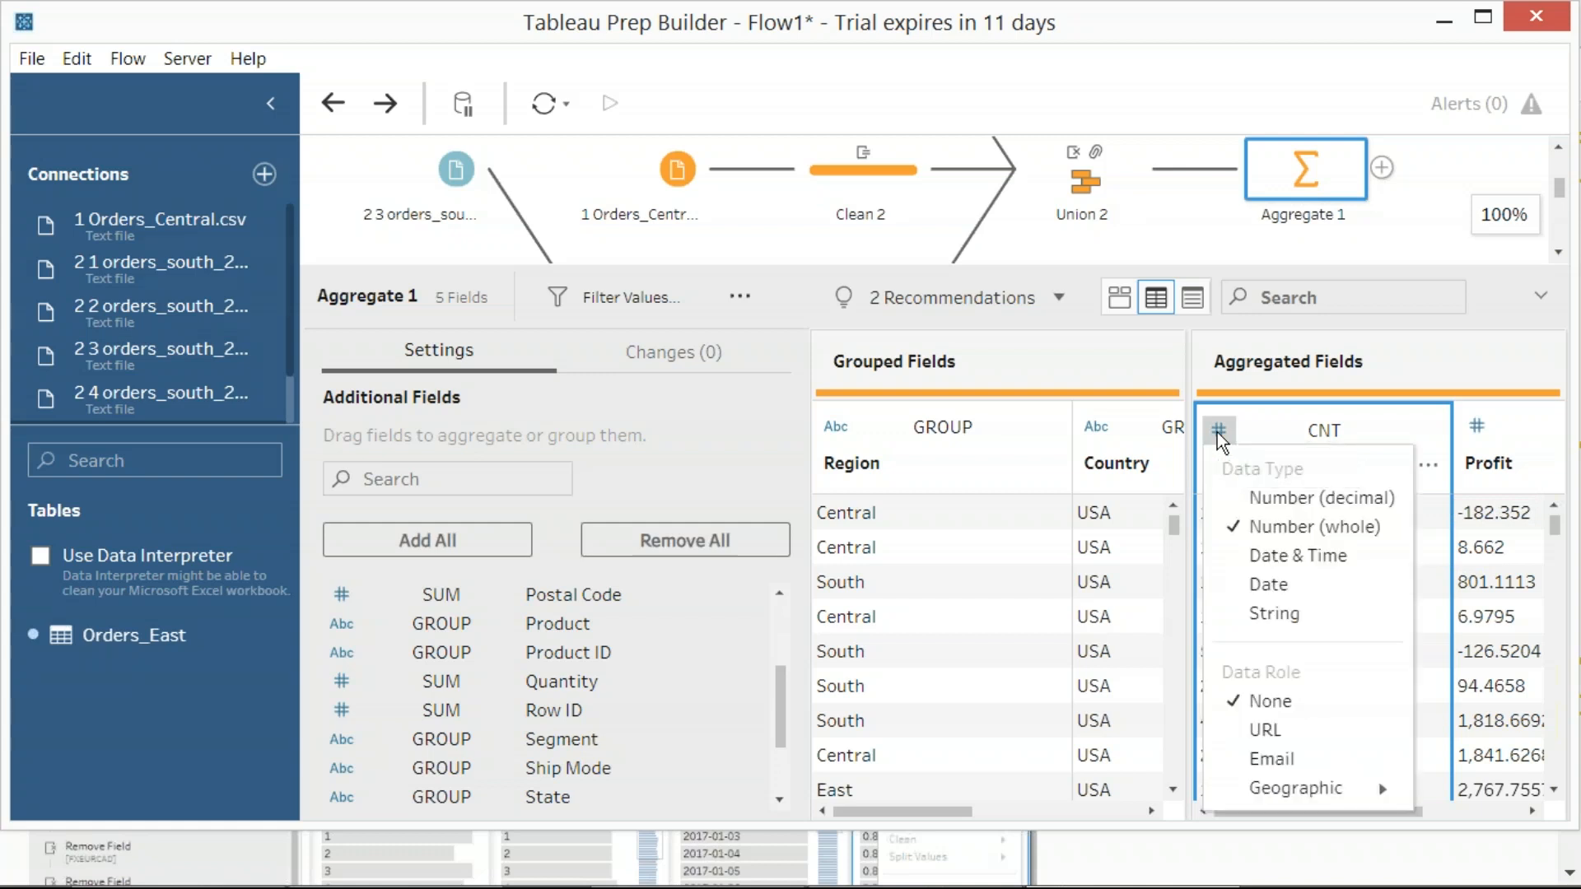
left_click(1334, 440)
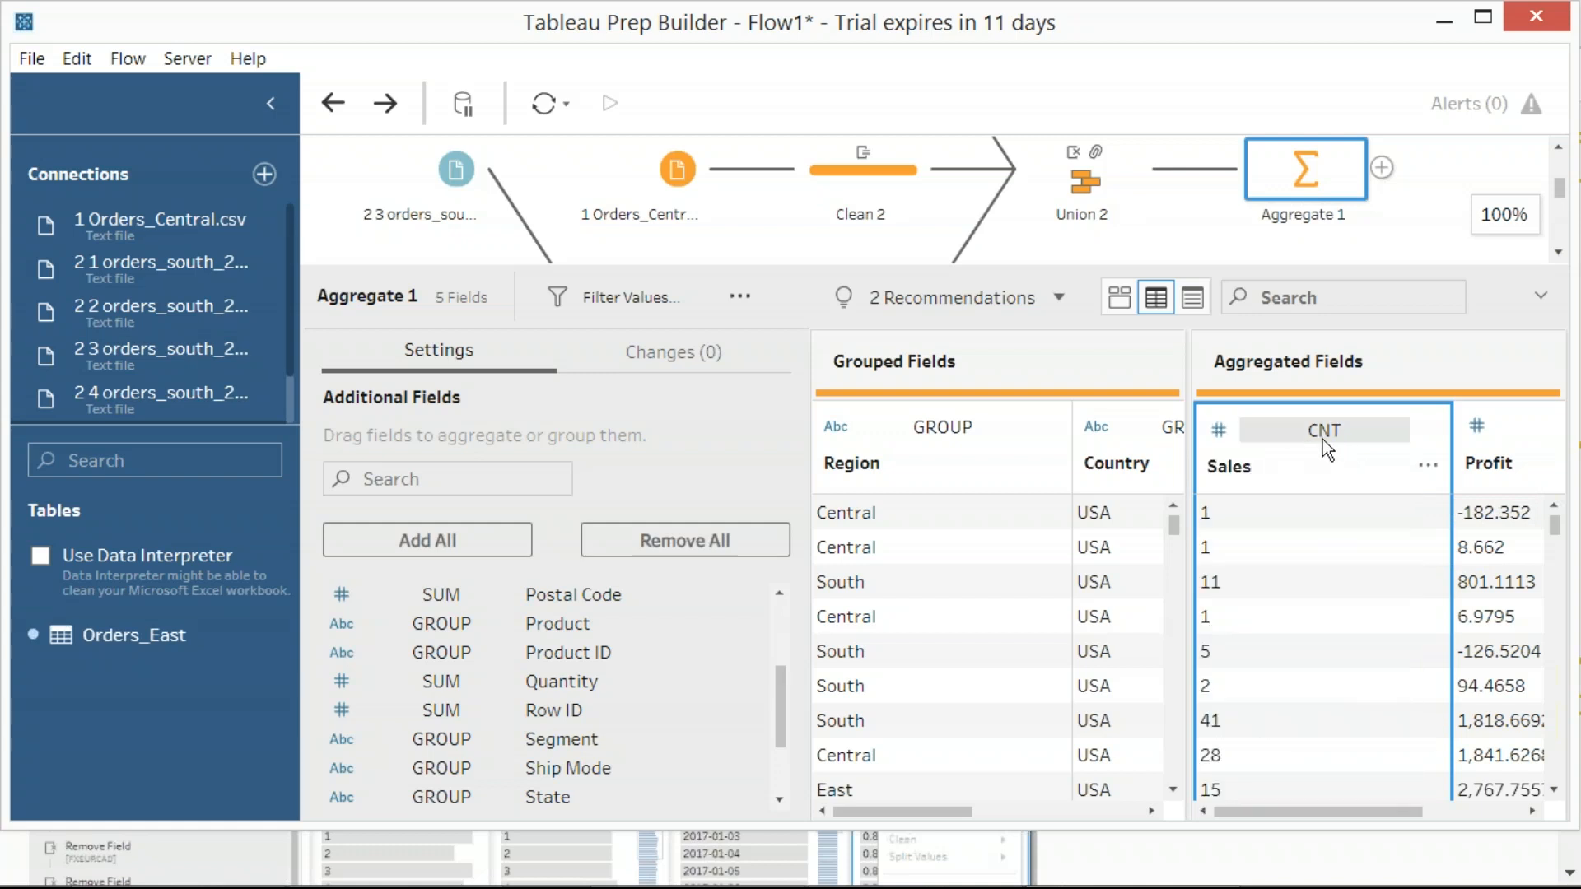
left_click(1428, 467)
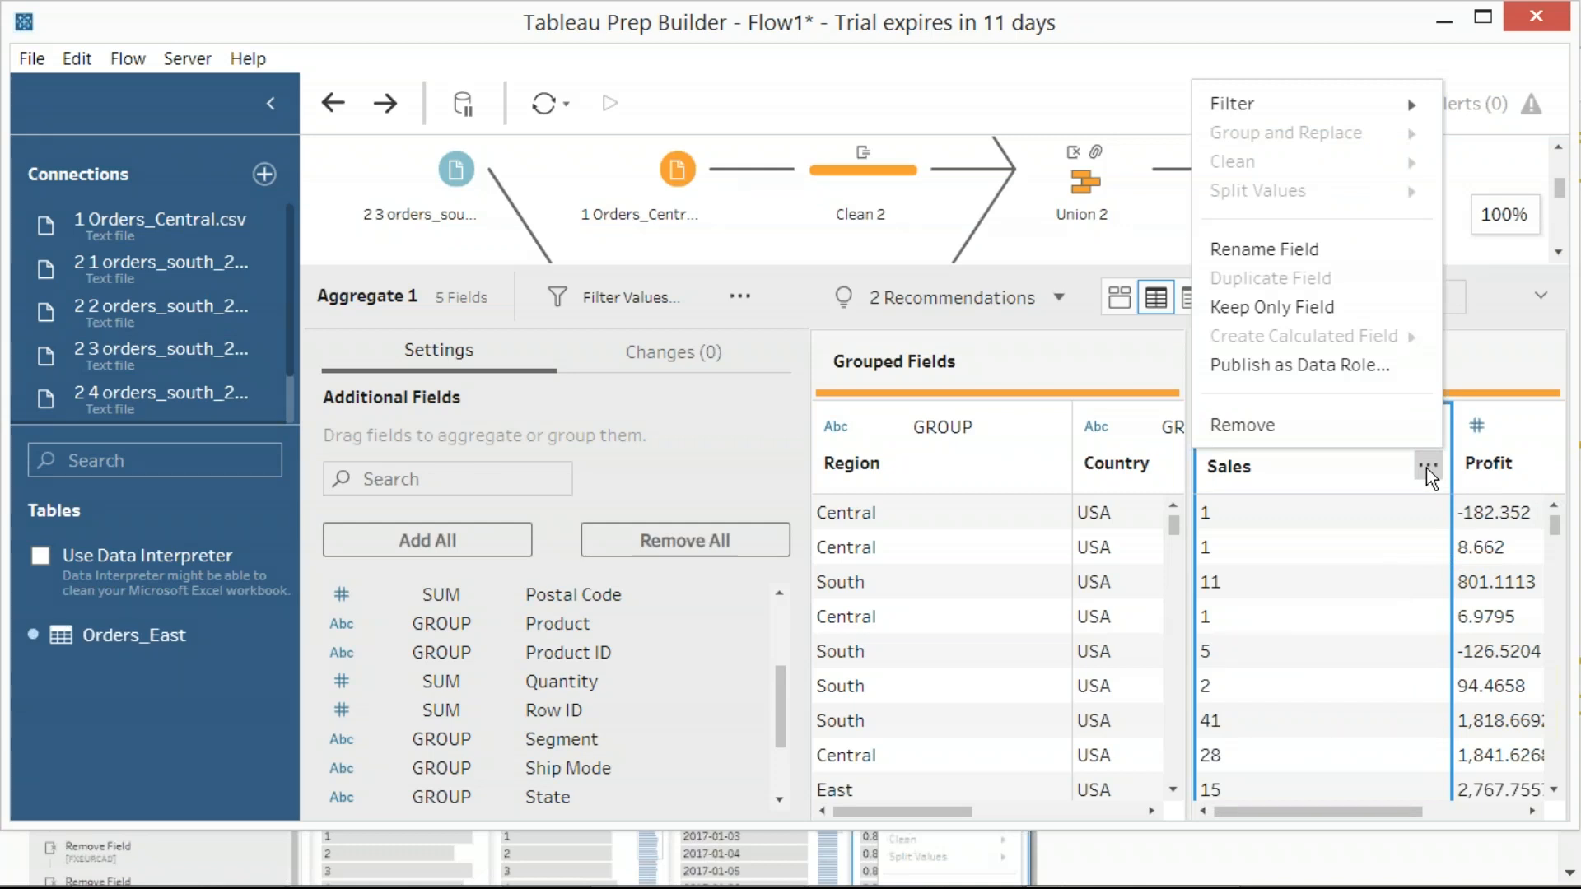
left_click(1529, 360)
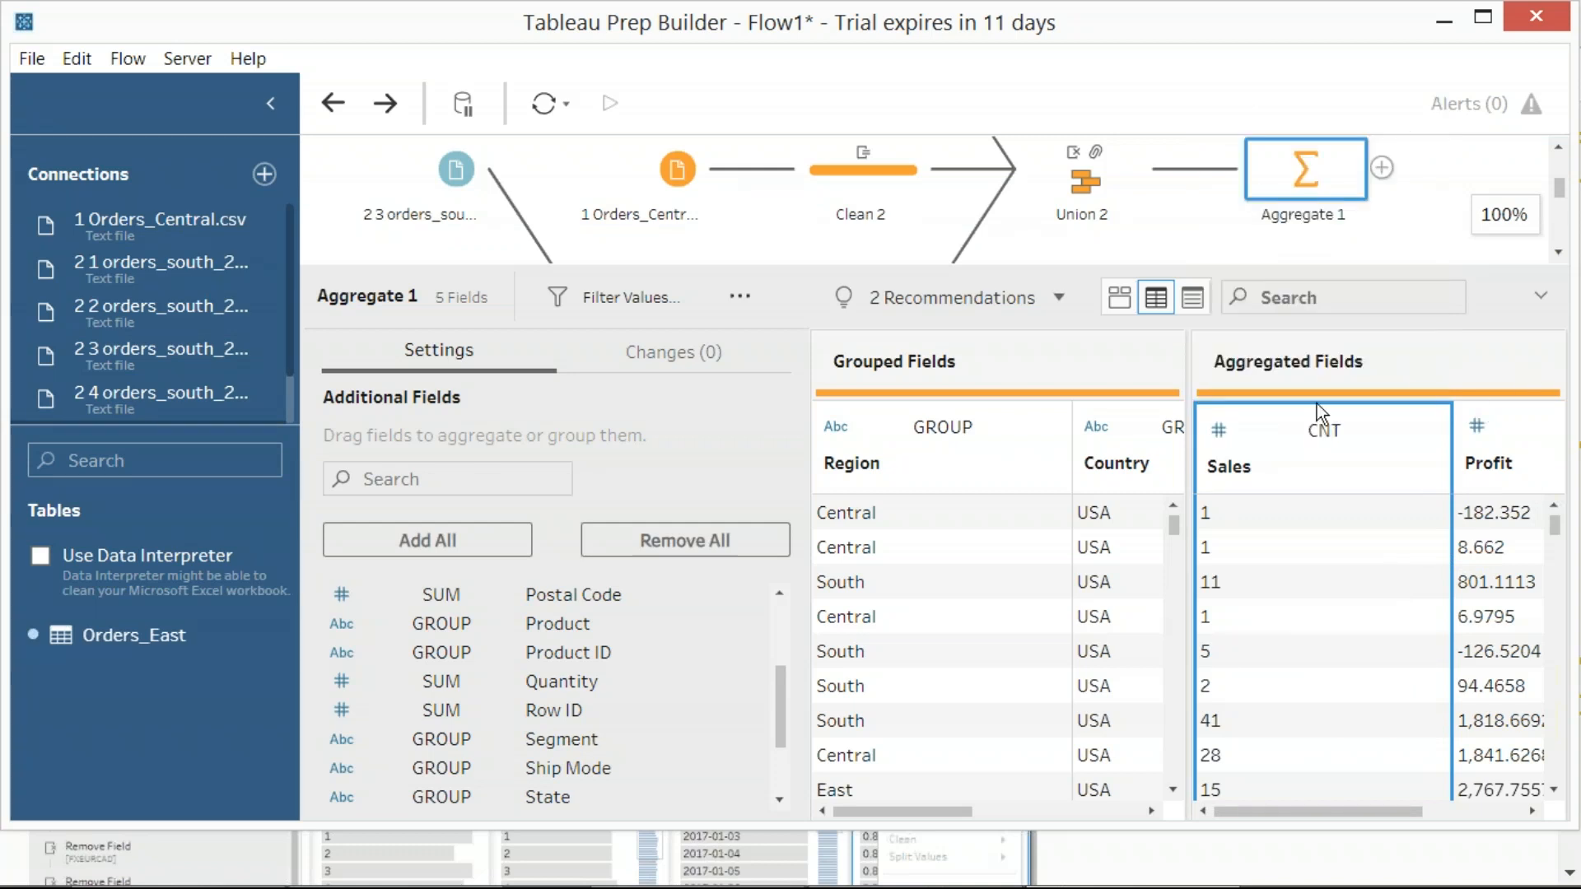
Remove the Sales field from the aggregated fields of Aggregate 1
left_click_drag(1278, 425, 673, 614)
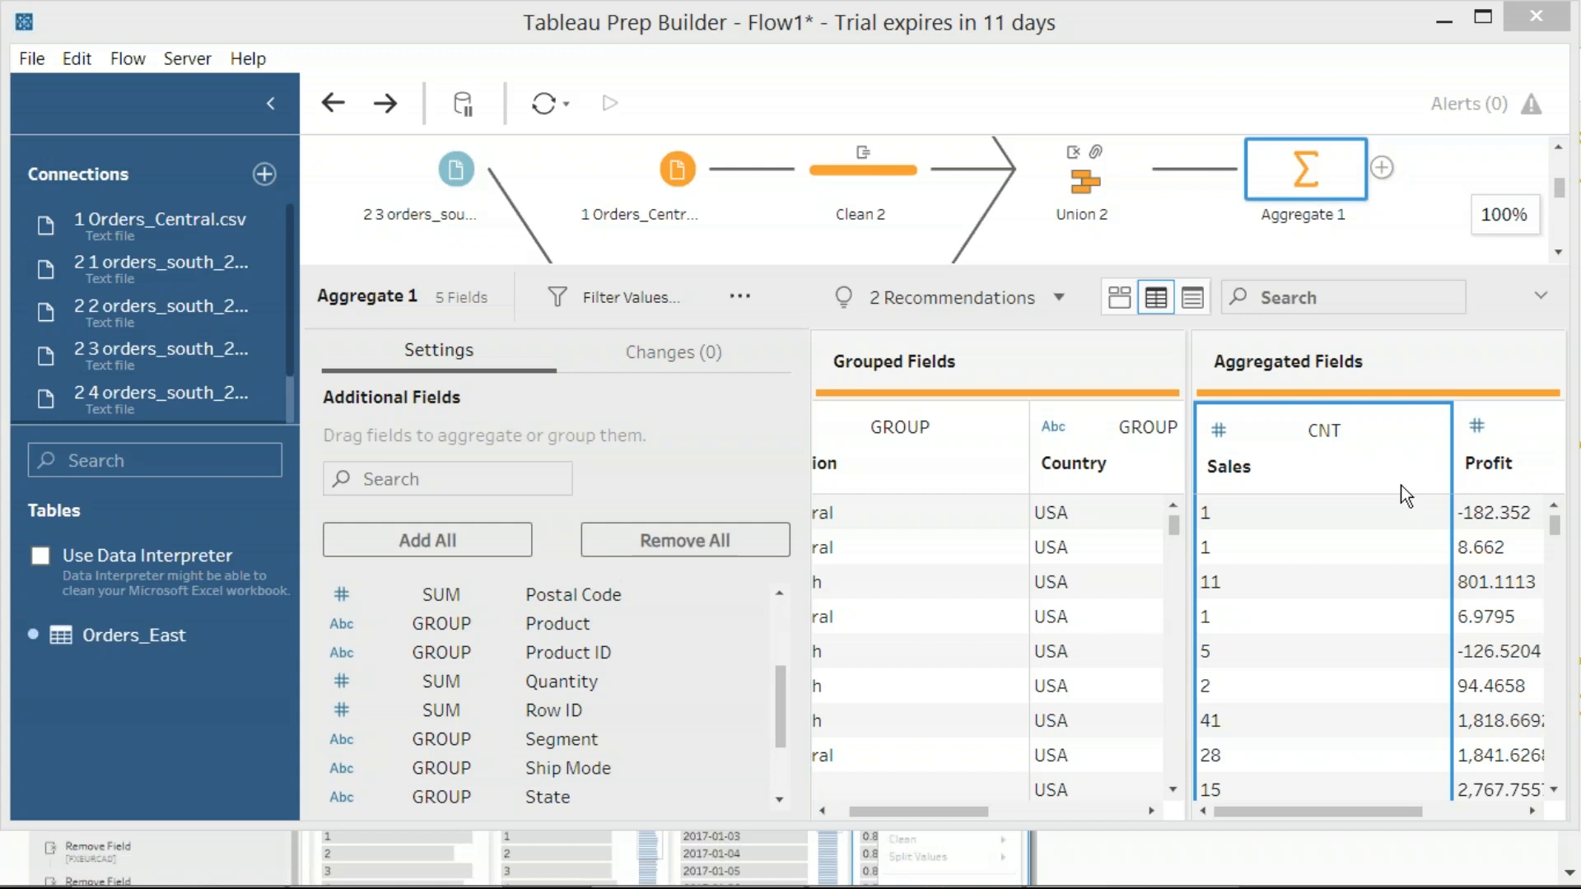
left_click(1499, 411)
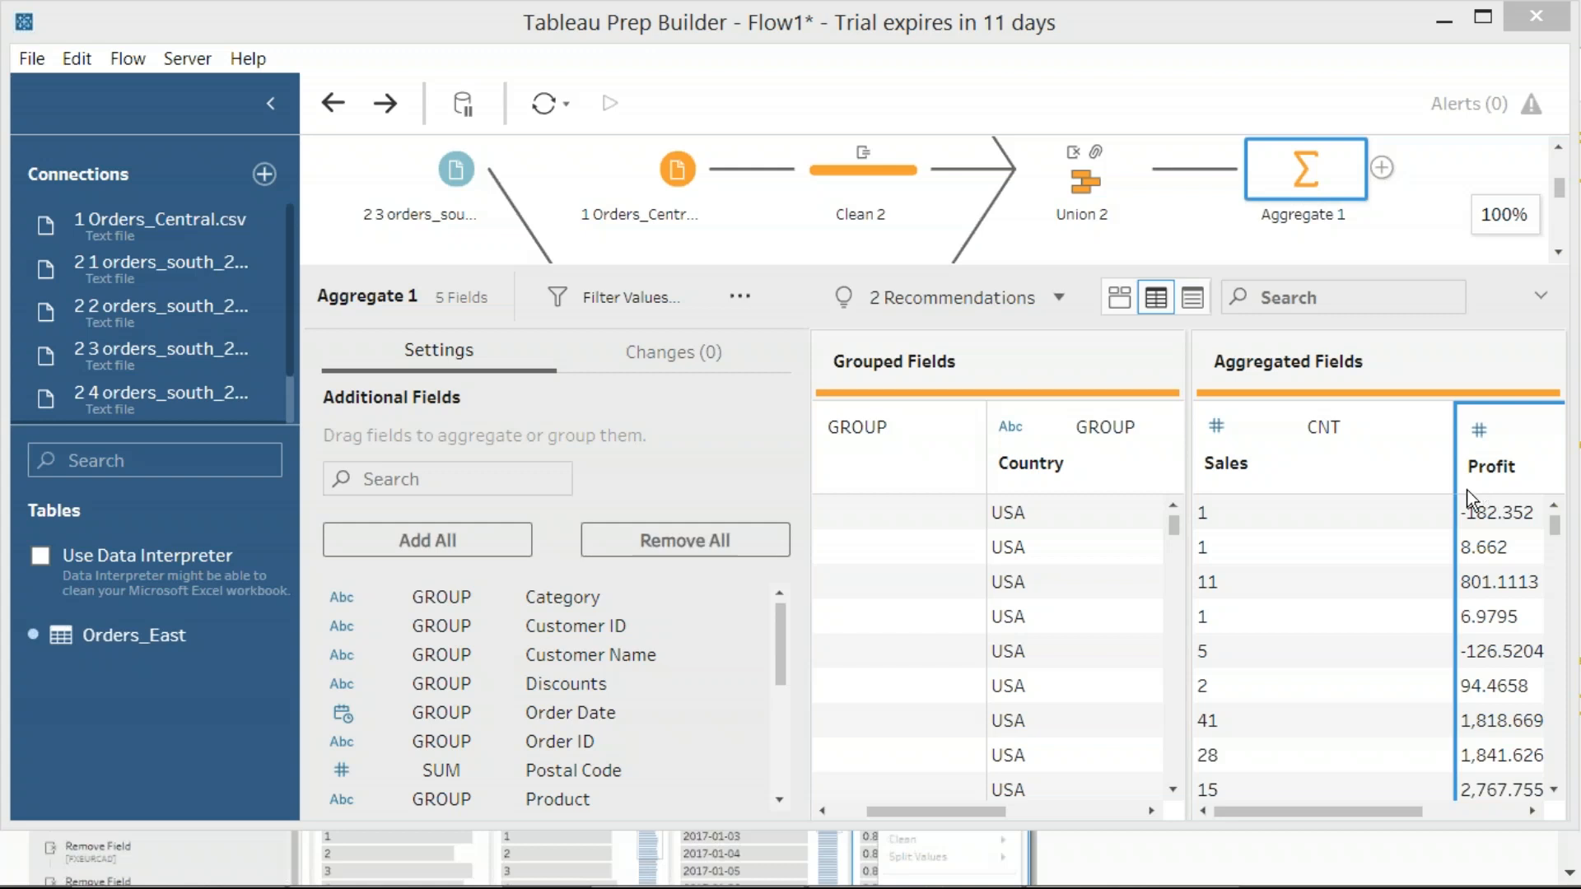
left_click(1429, 466)
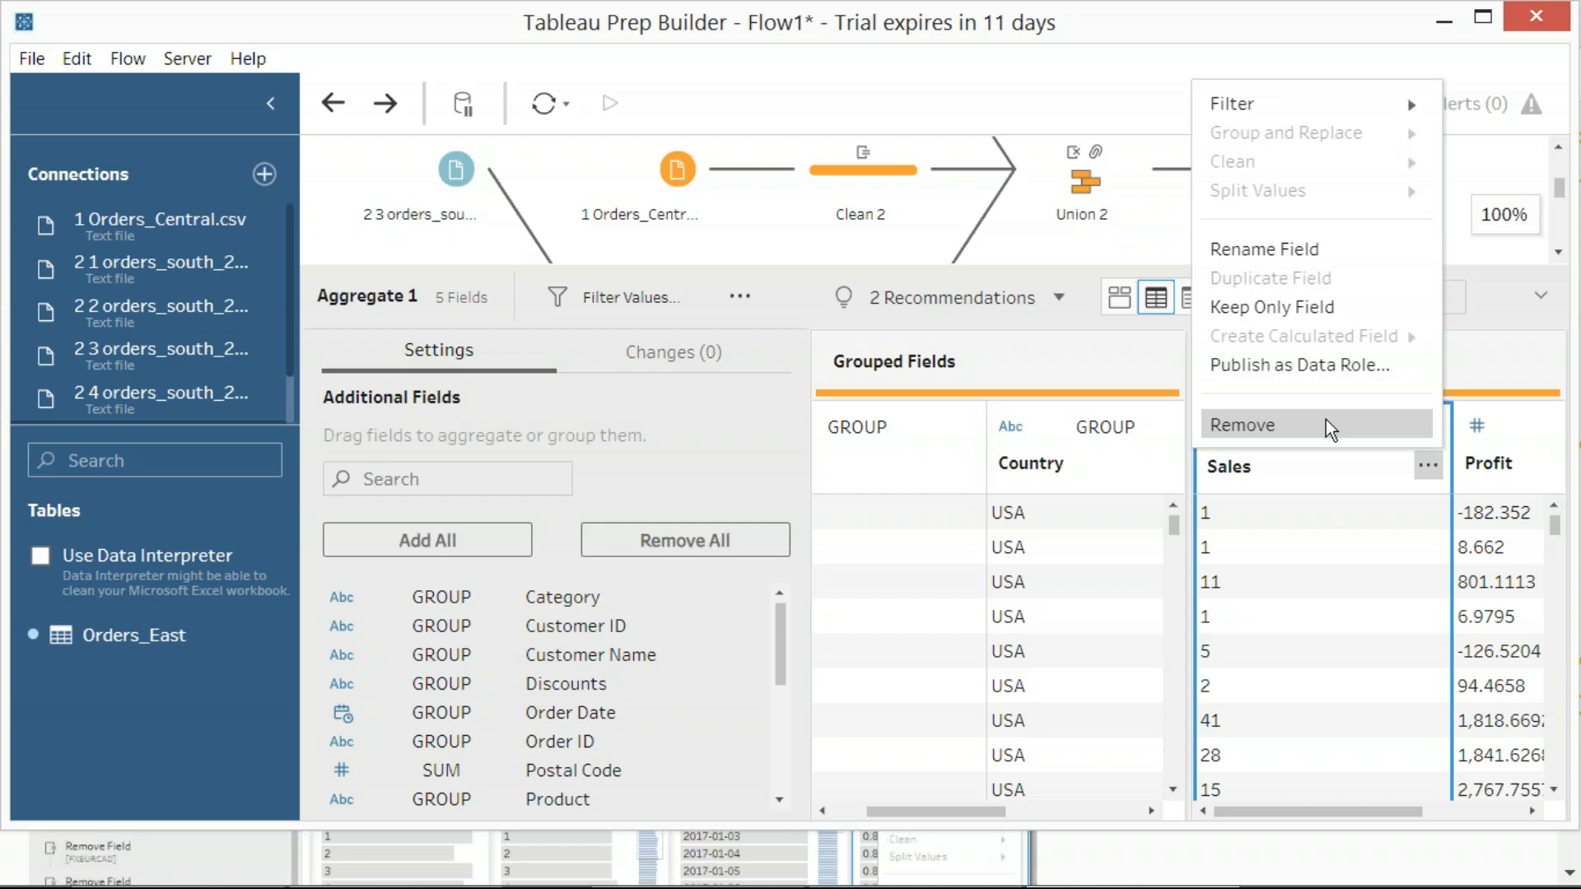
left_click(1326, 420)
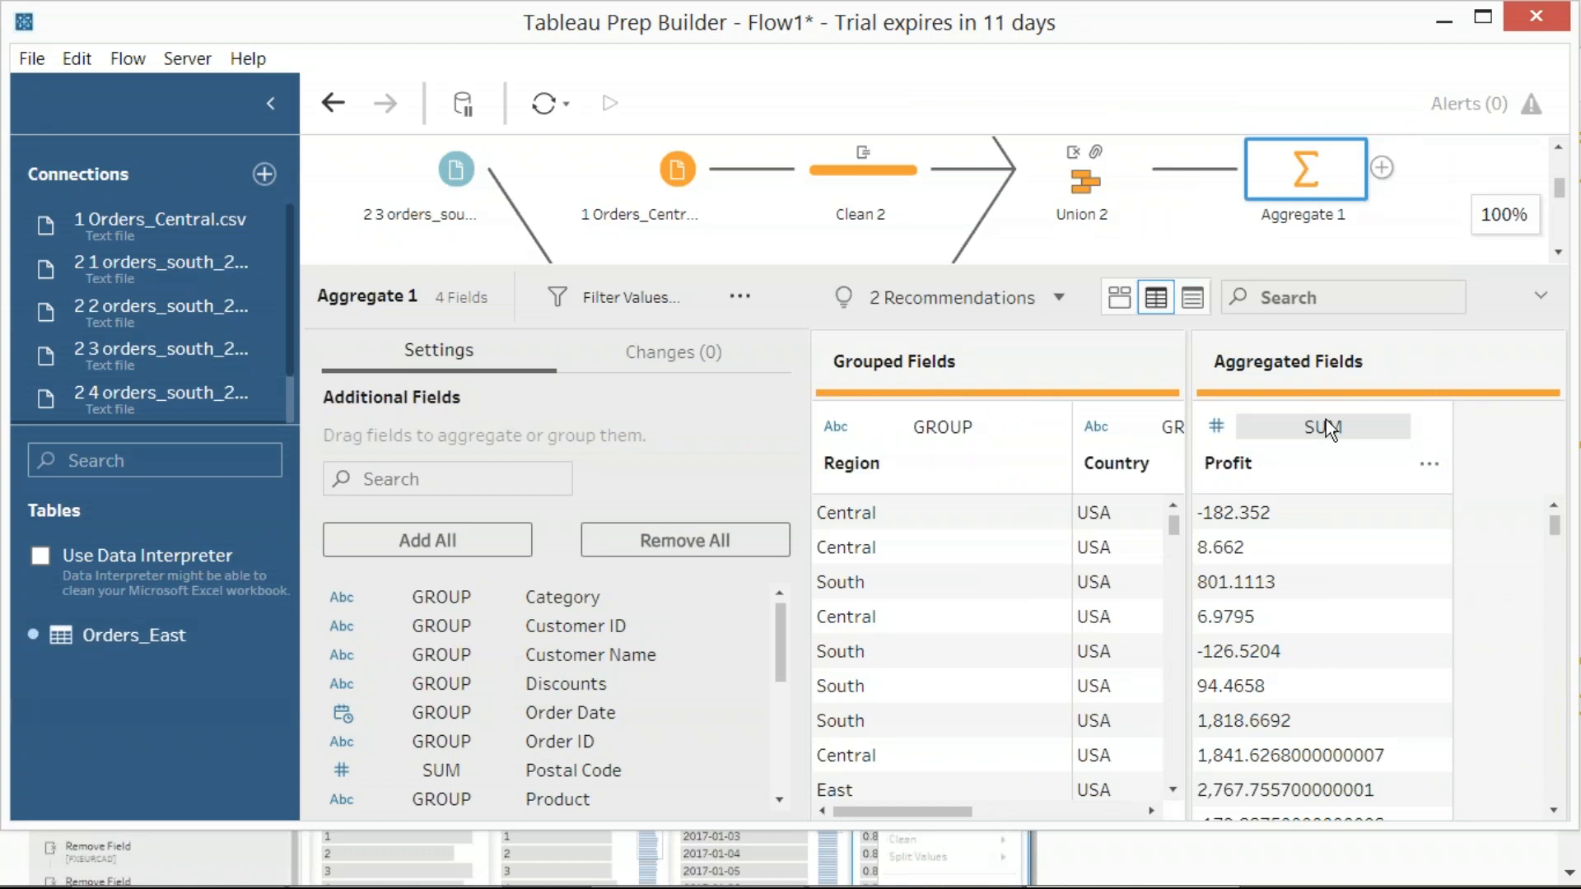
Change the data type of the Sales field to Number (whole) in the additional fields of Aggregate 1
scroll(579, 667, "down", 5)
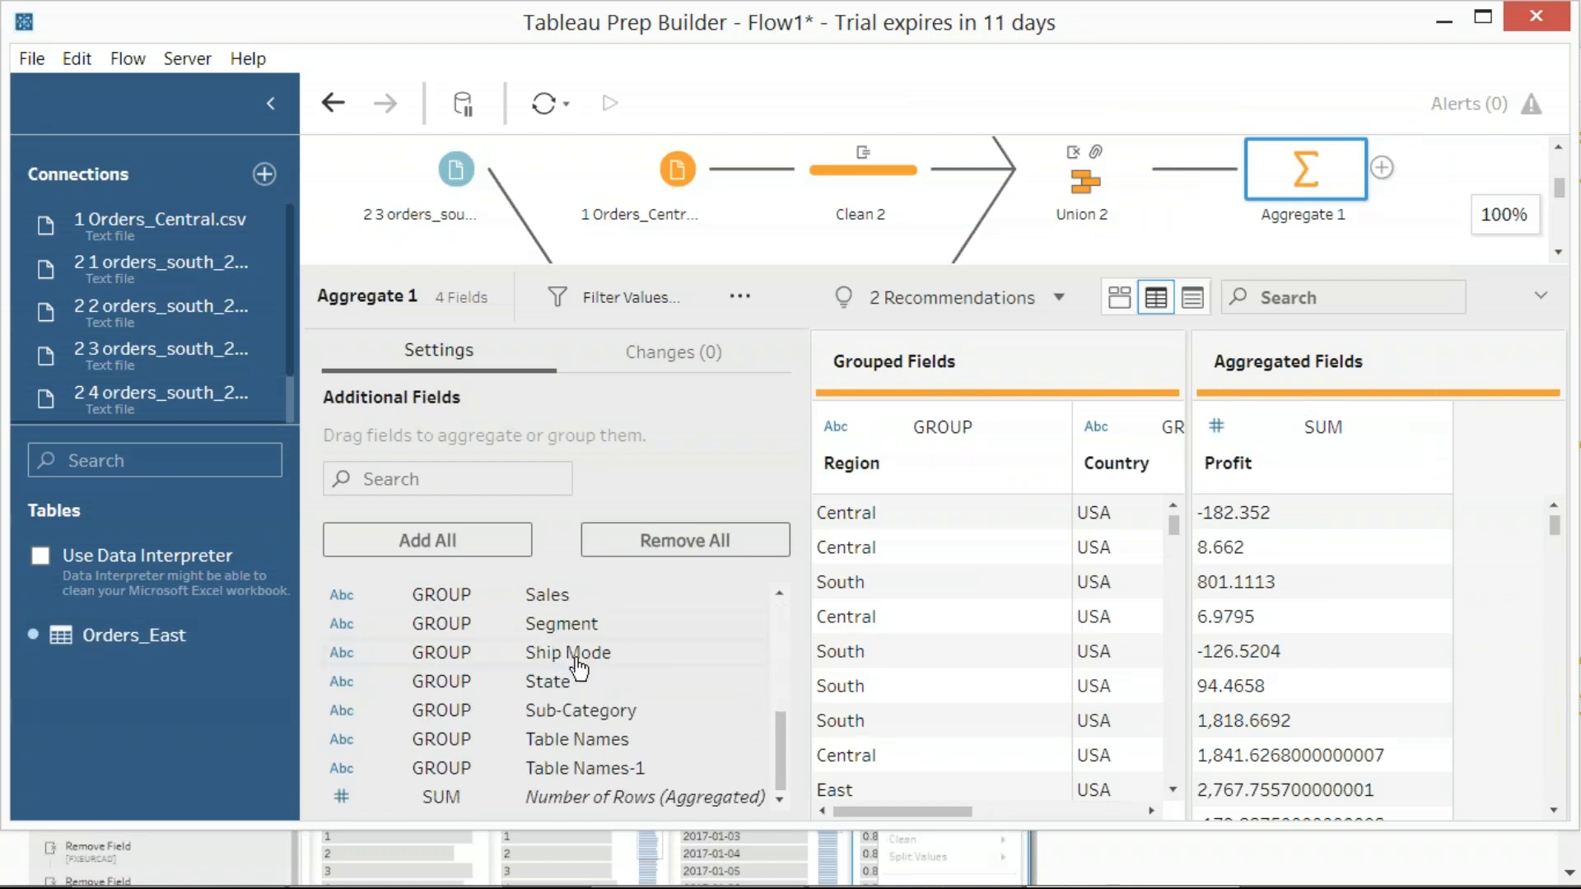
scroll(593, 672, "up", 3)
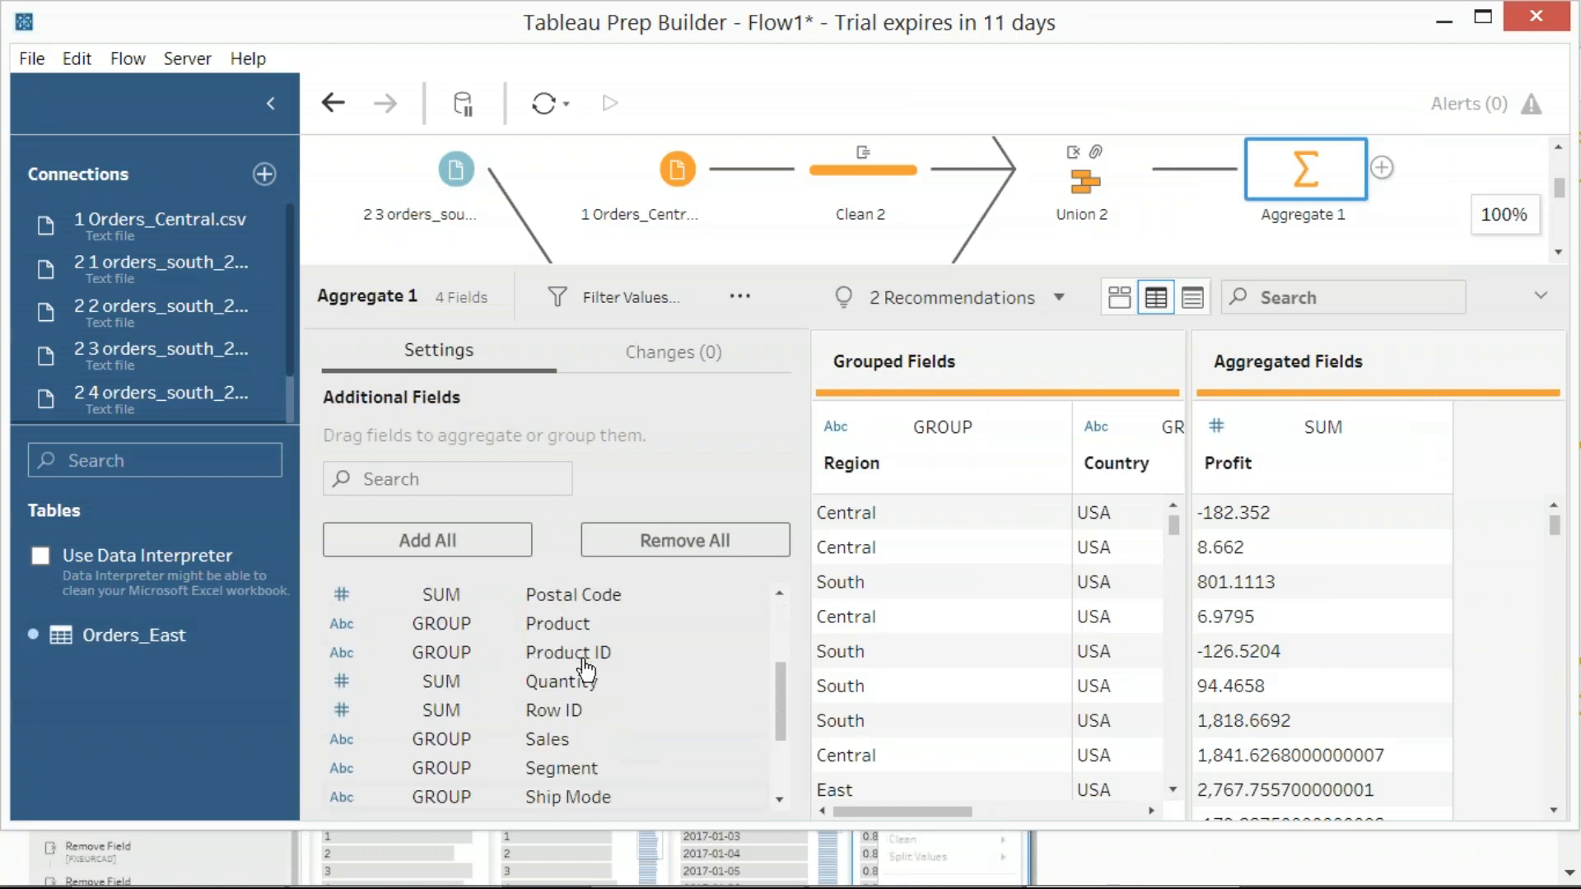
left_click(506, 746)
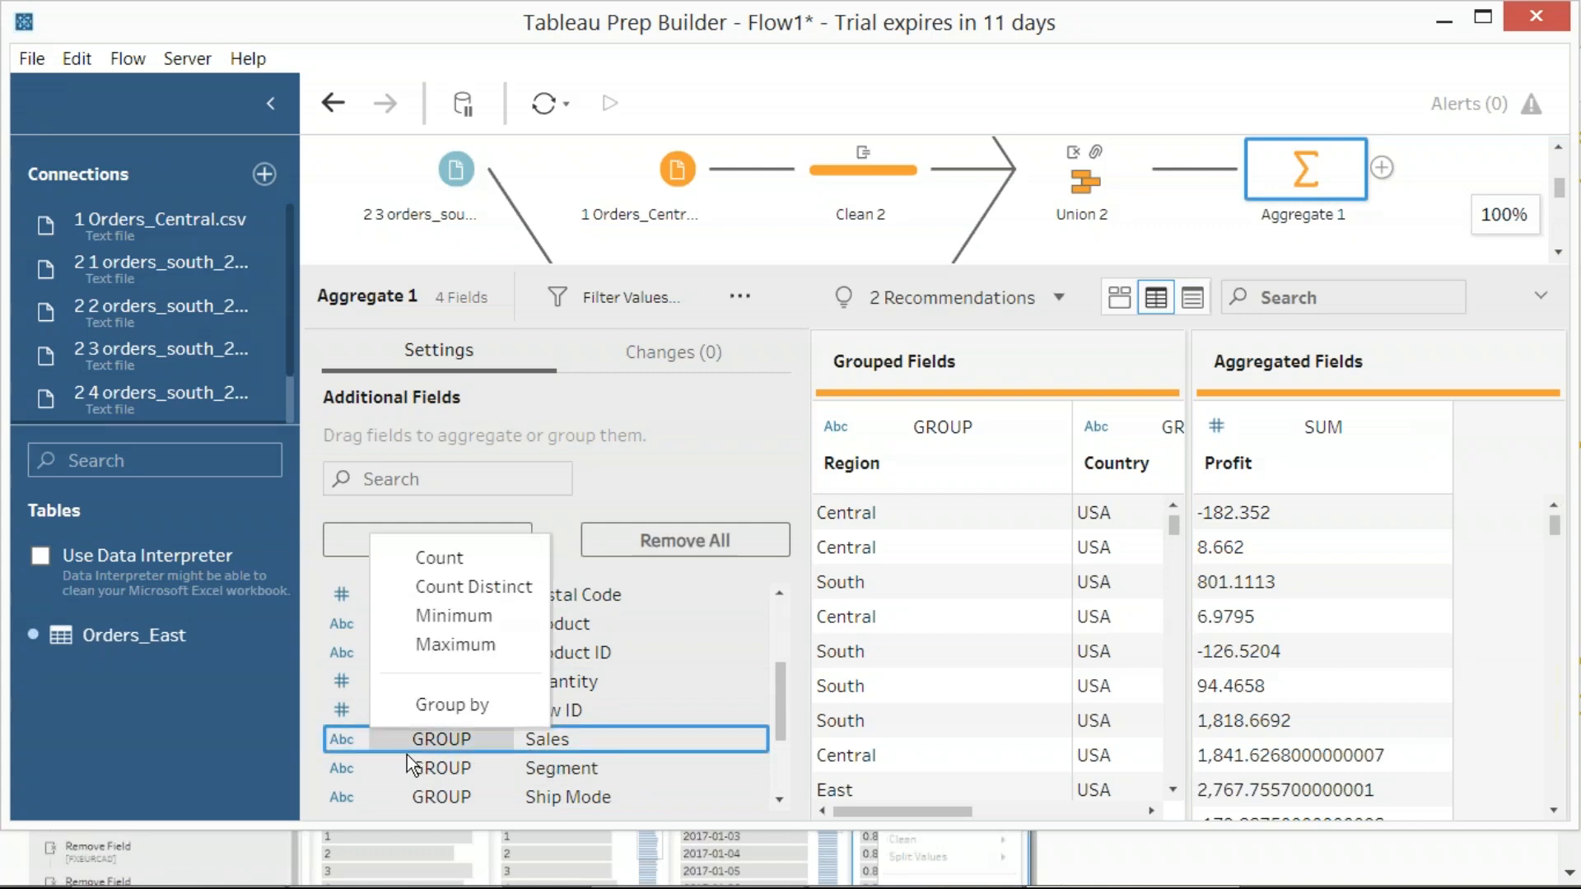
left_click(338, 743)
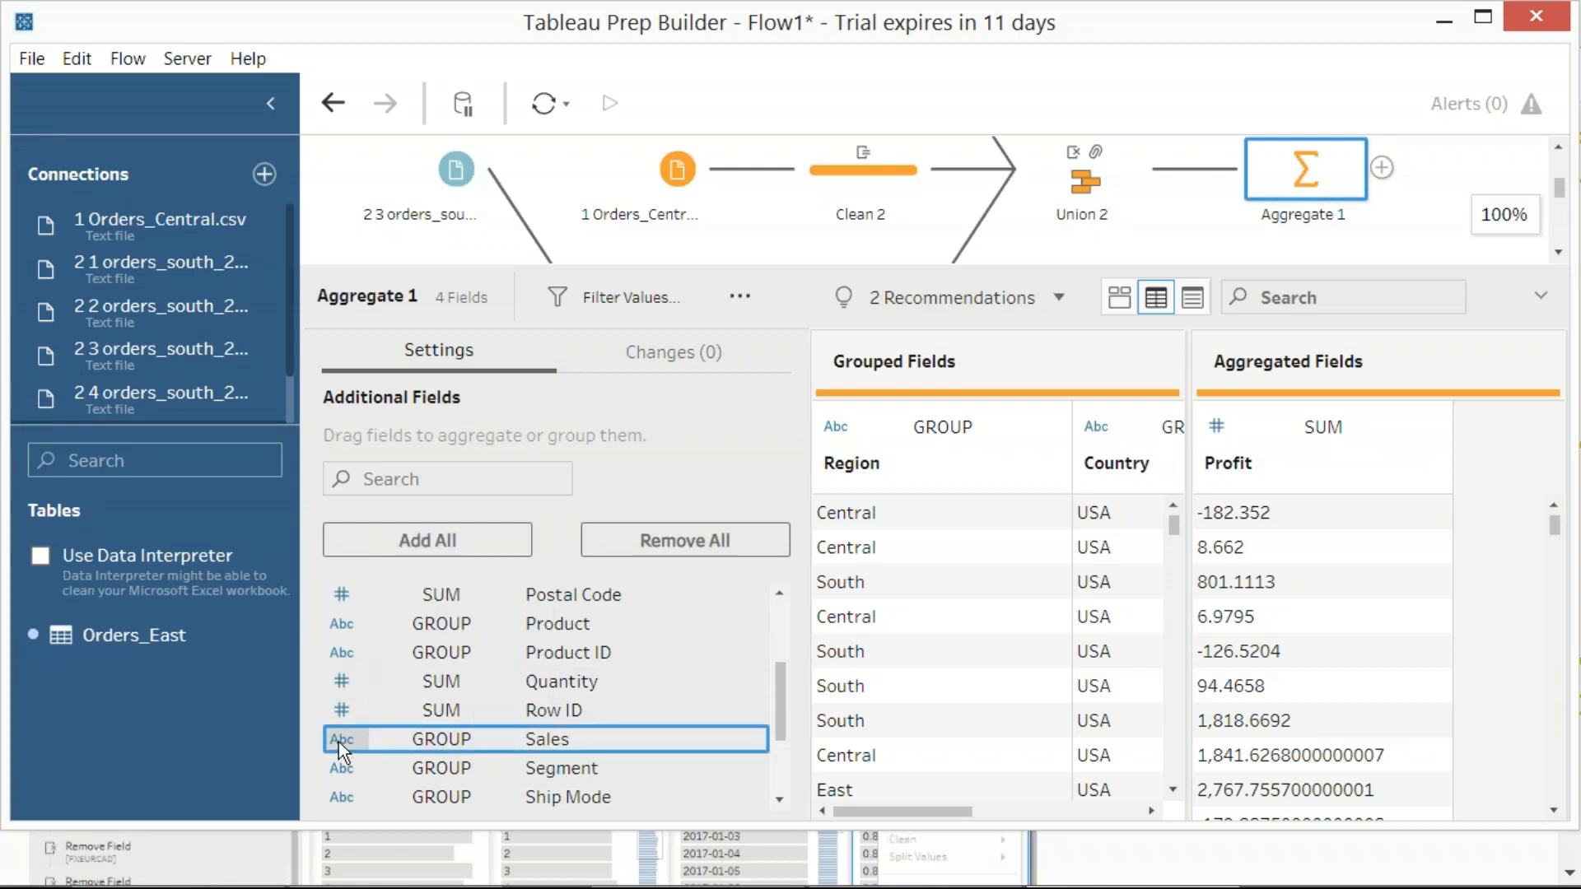
left_click(339, 743)
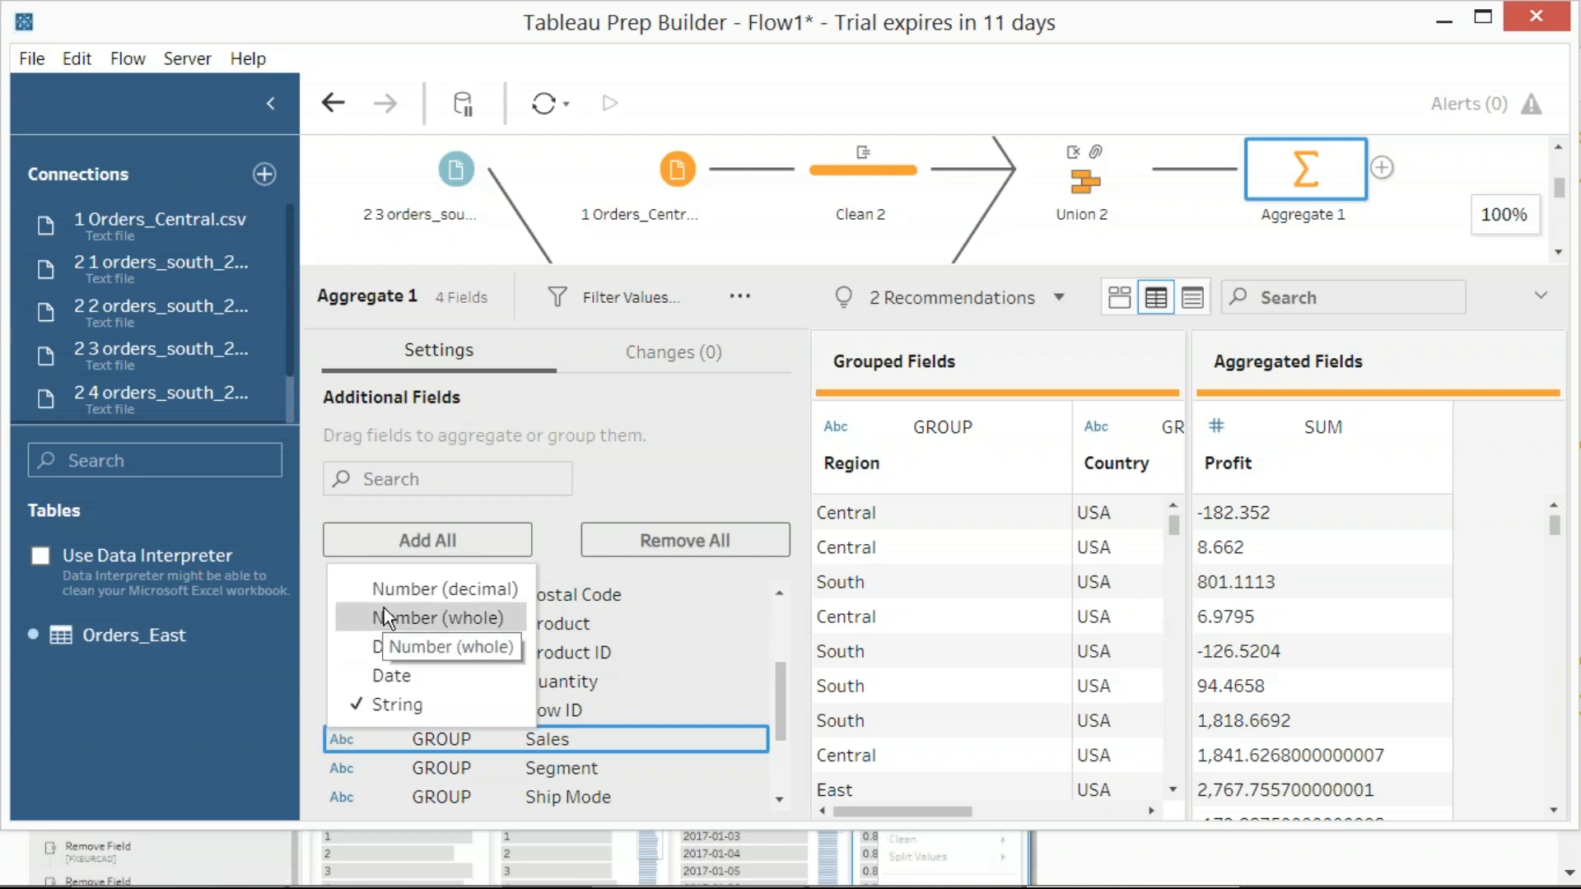
key("Print")
left_click_drag(0, 1, 1467, 847)
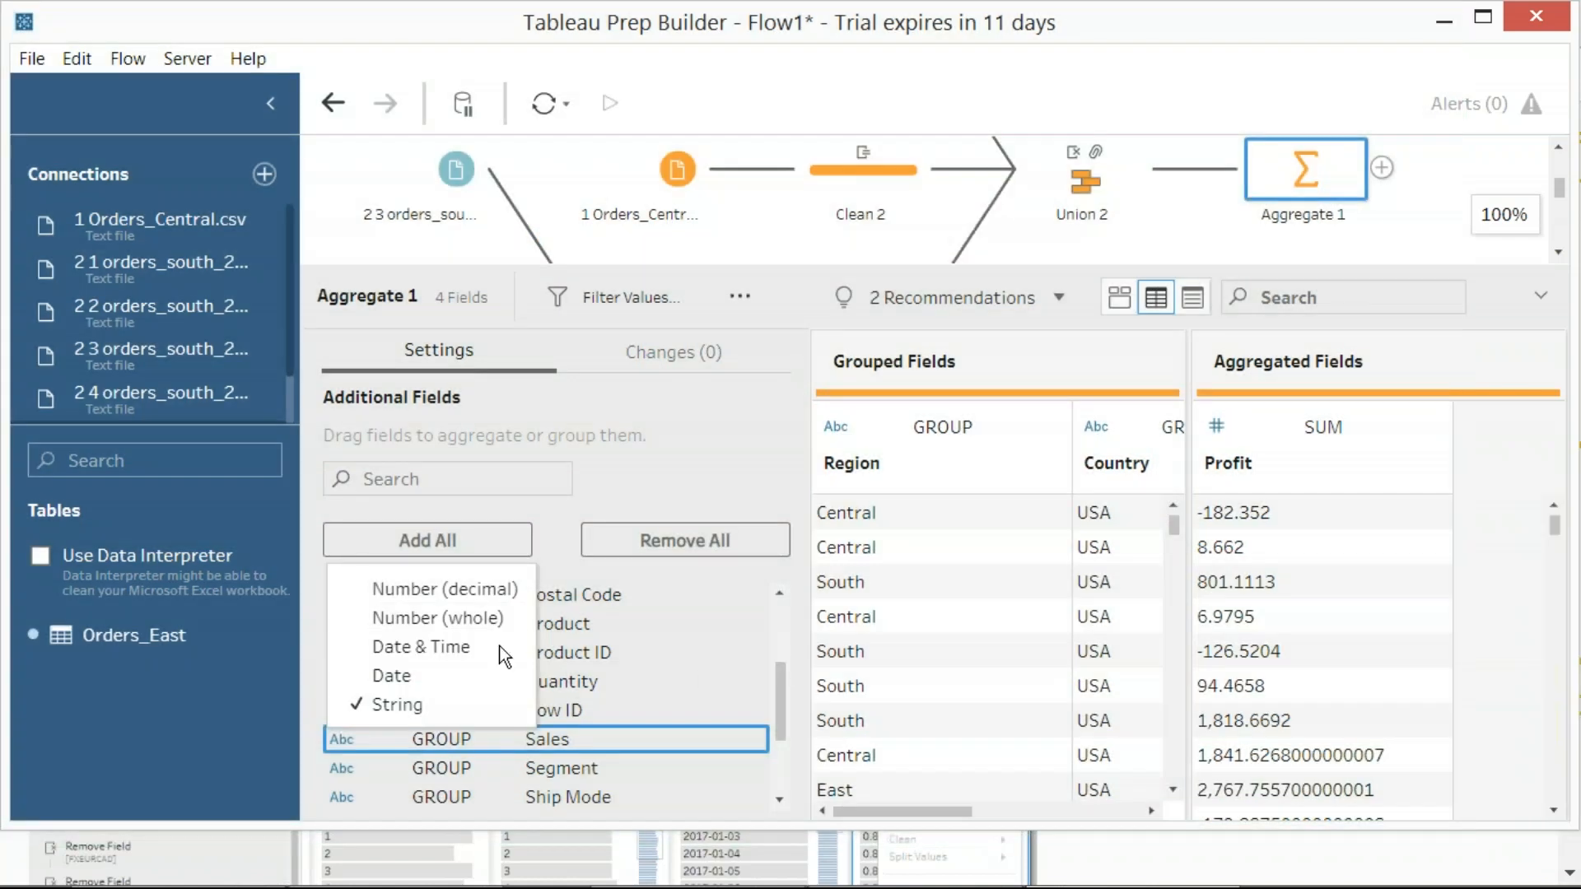
left_click(413, 616)
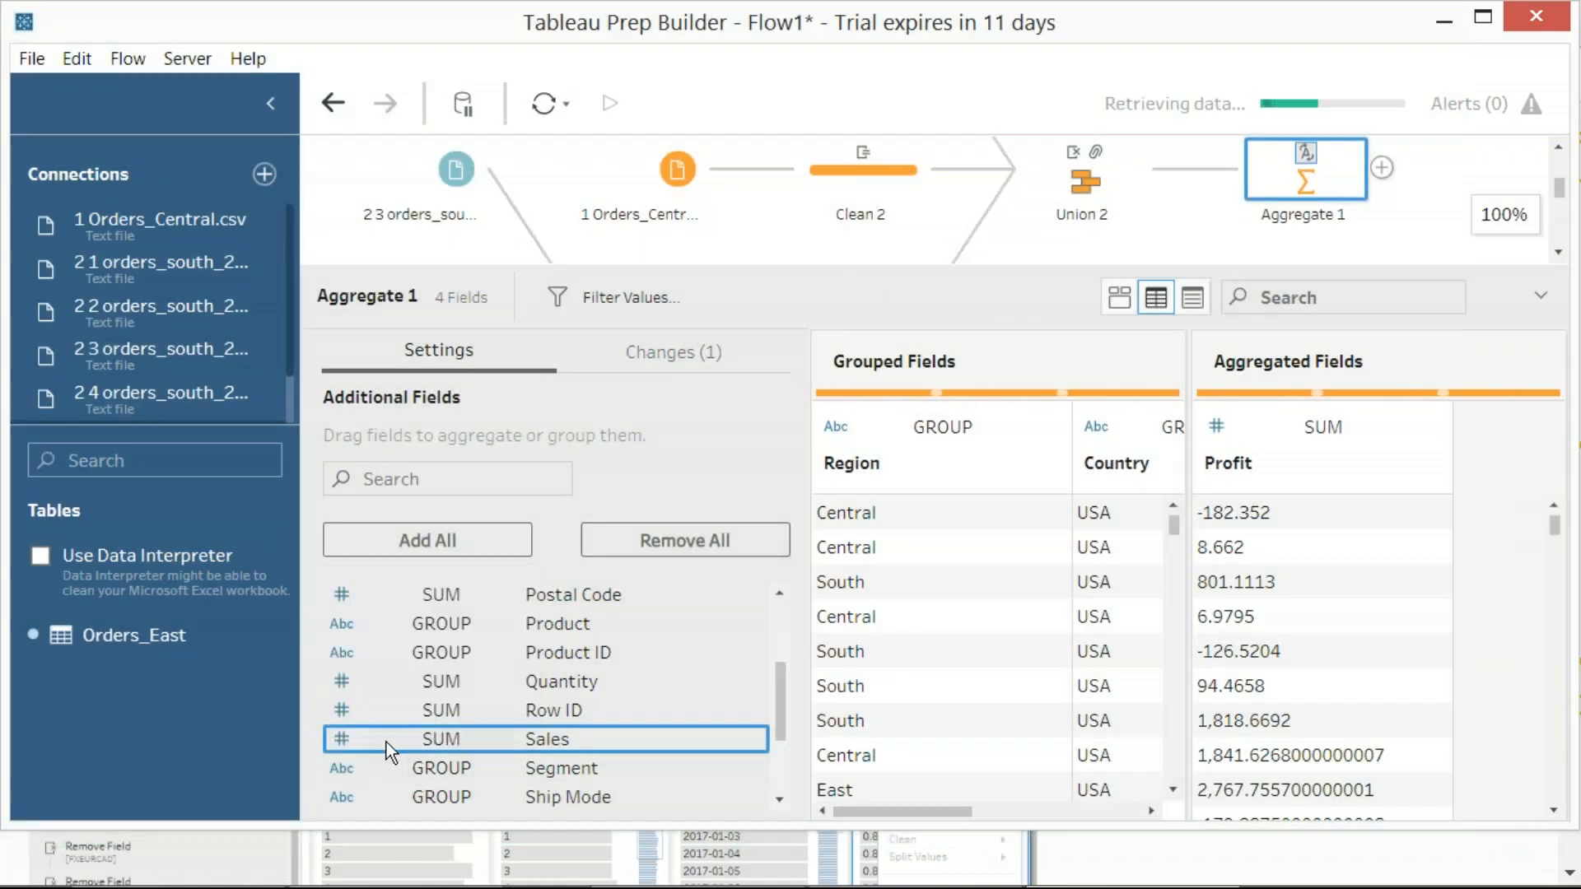
mouse_move(1310, 155)
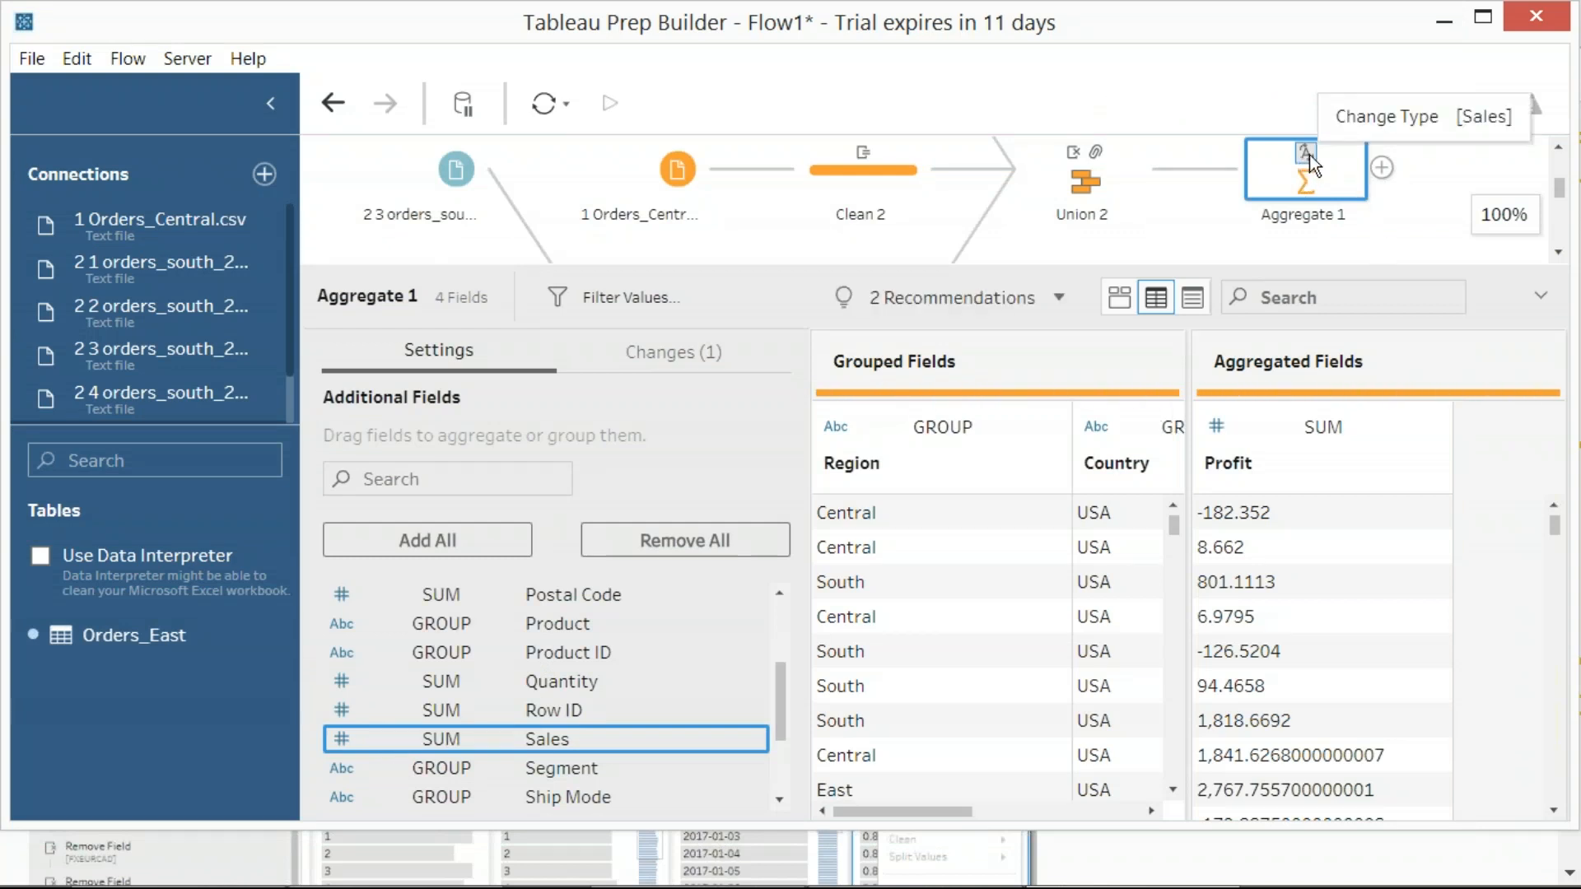
Try adding Sales to the aggregated fields of Aggregate 1, and remove it from them again
left_click_drag(483, 743, 1454, 566)
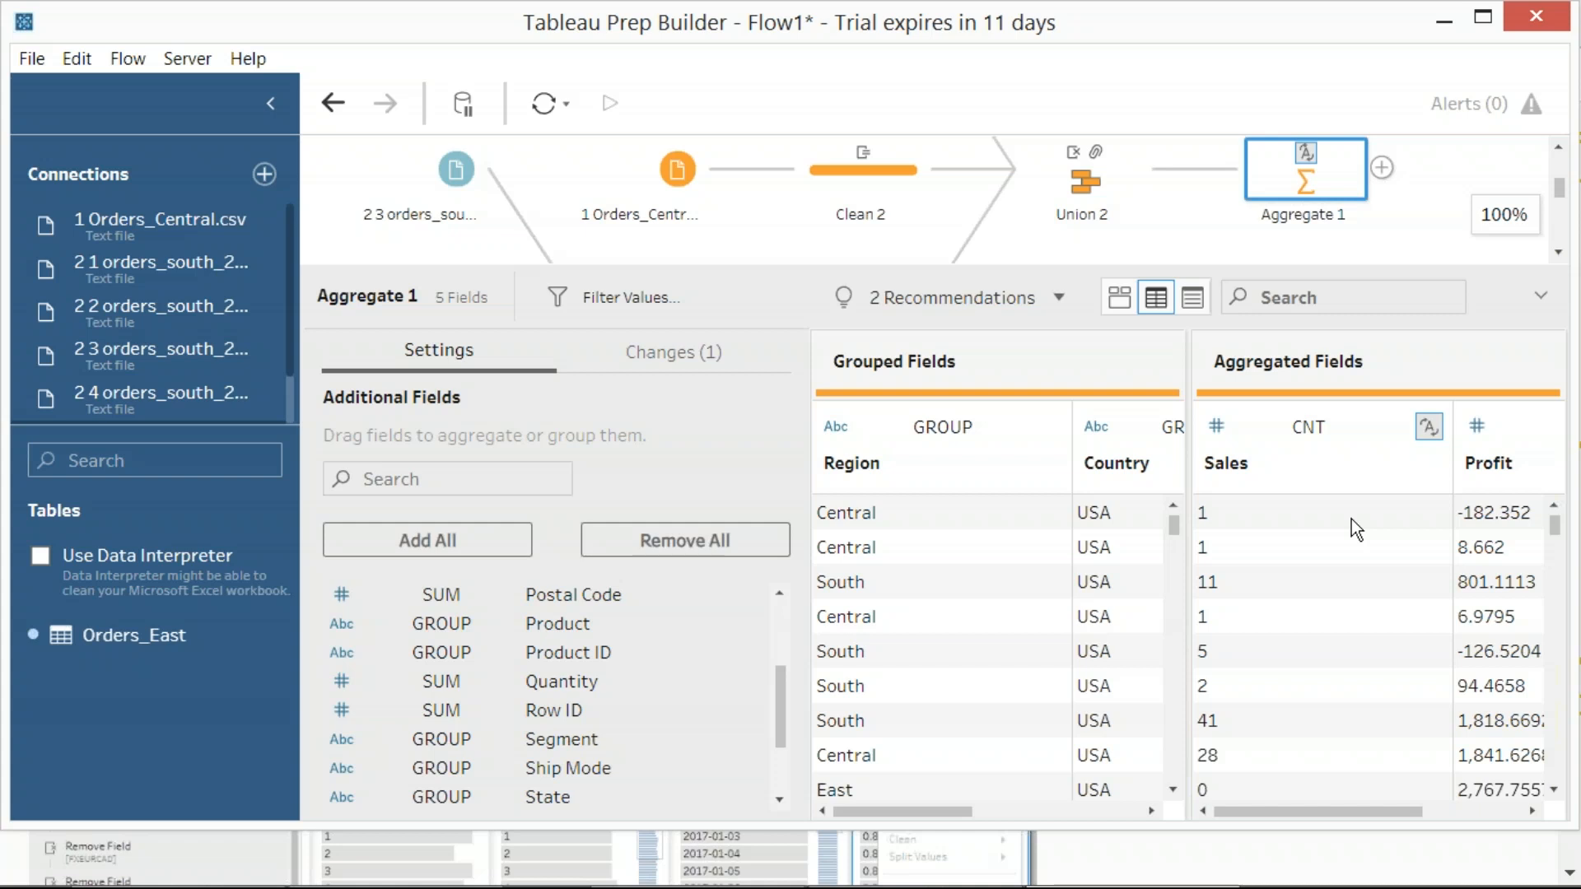
left_click_drag(1308, 813, 1268, 808)
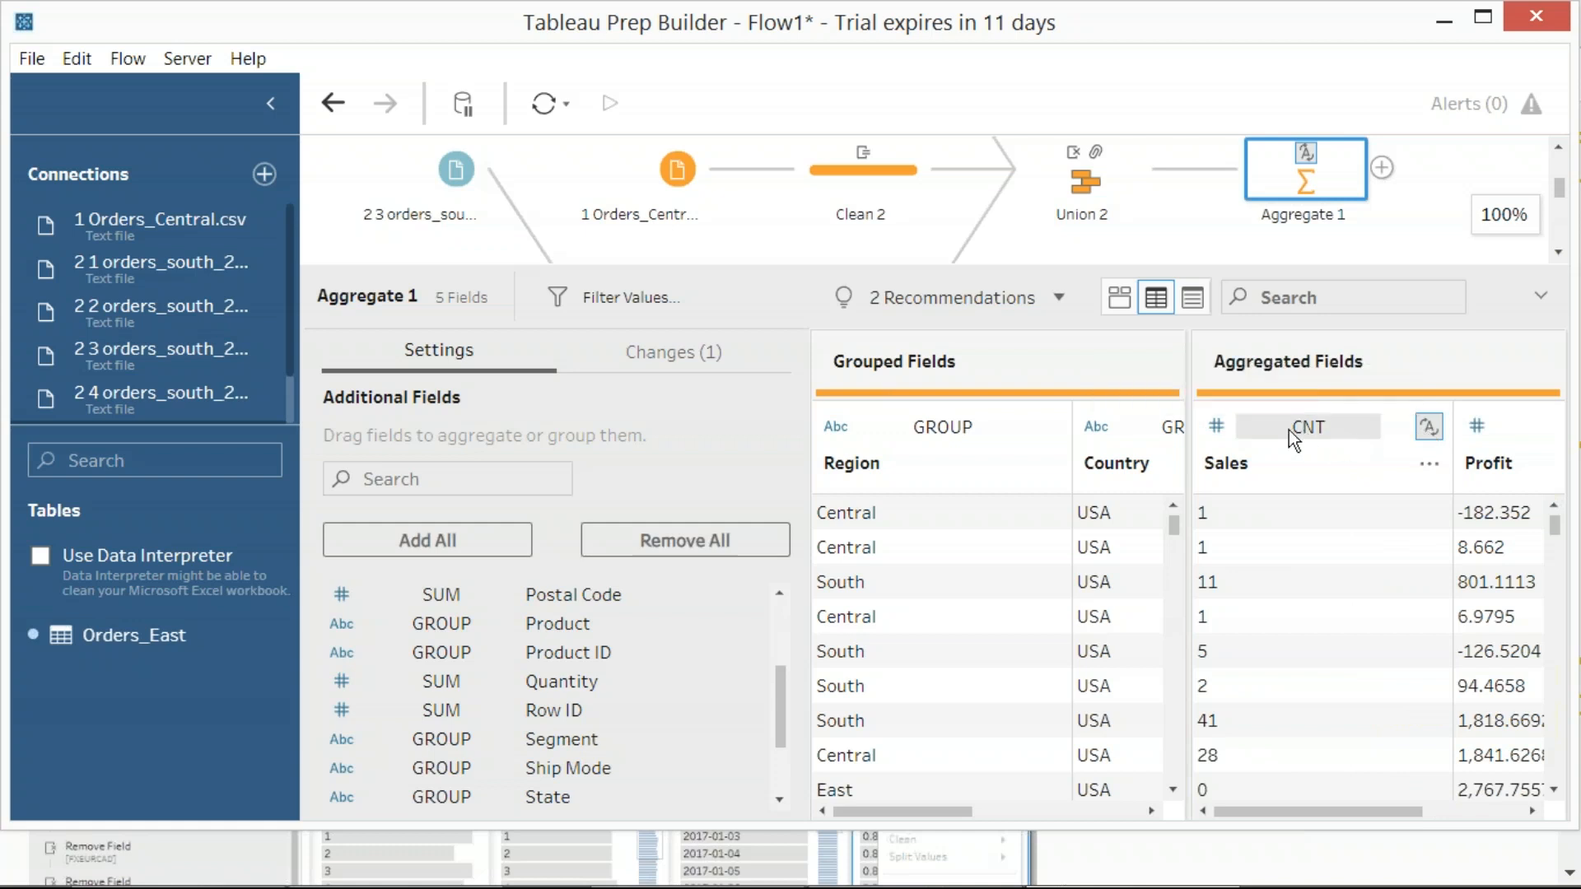
left_click(1428, 463)
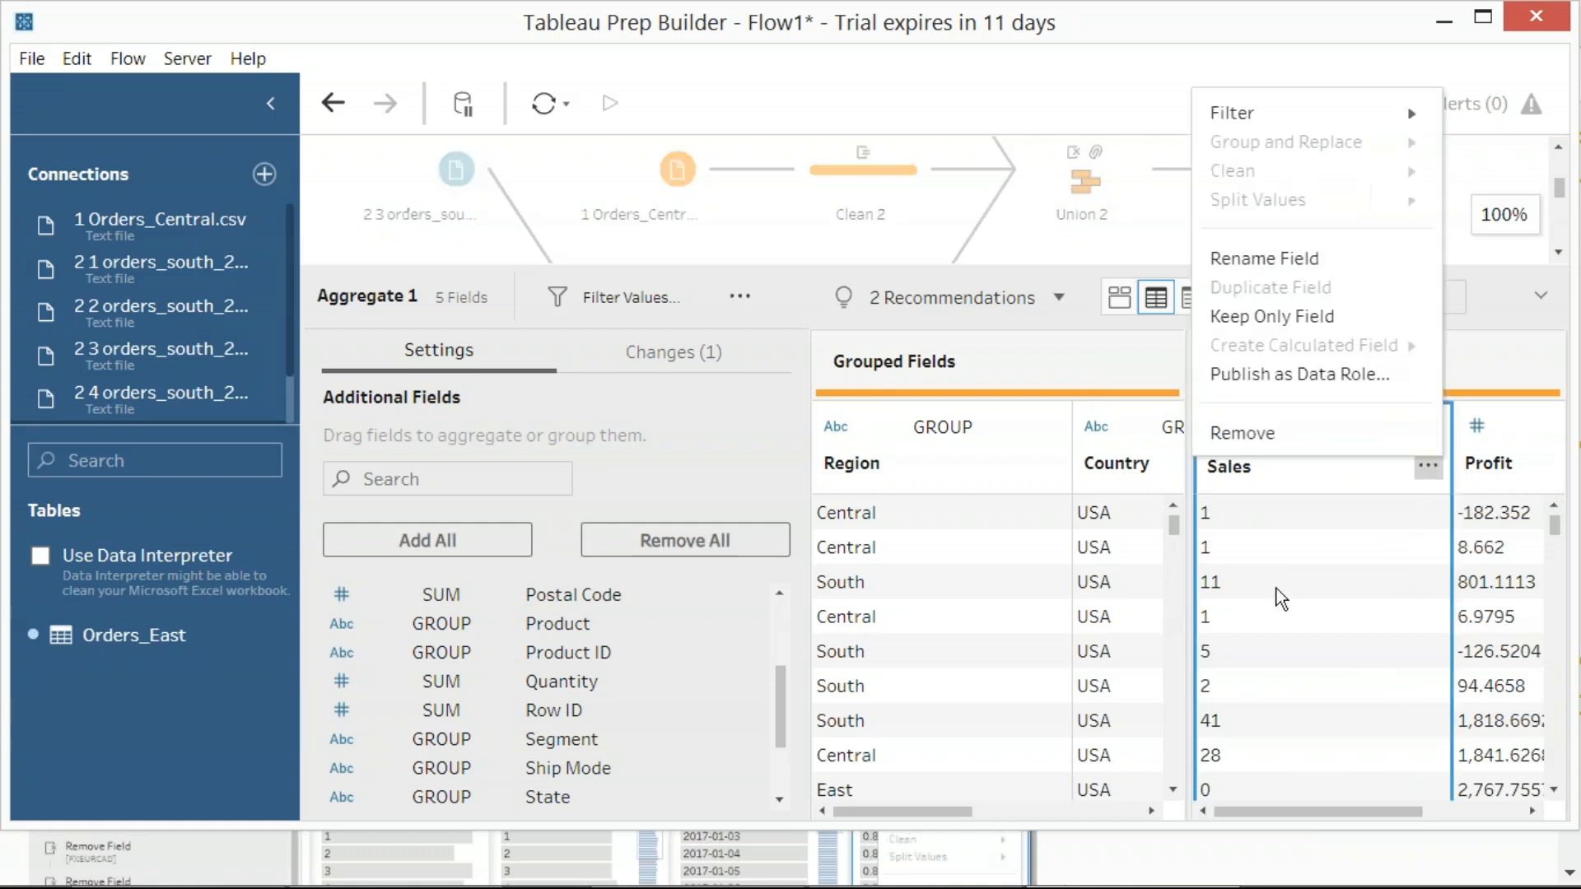
left_click(1284, 440)
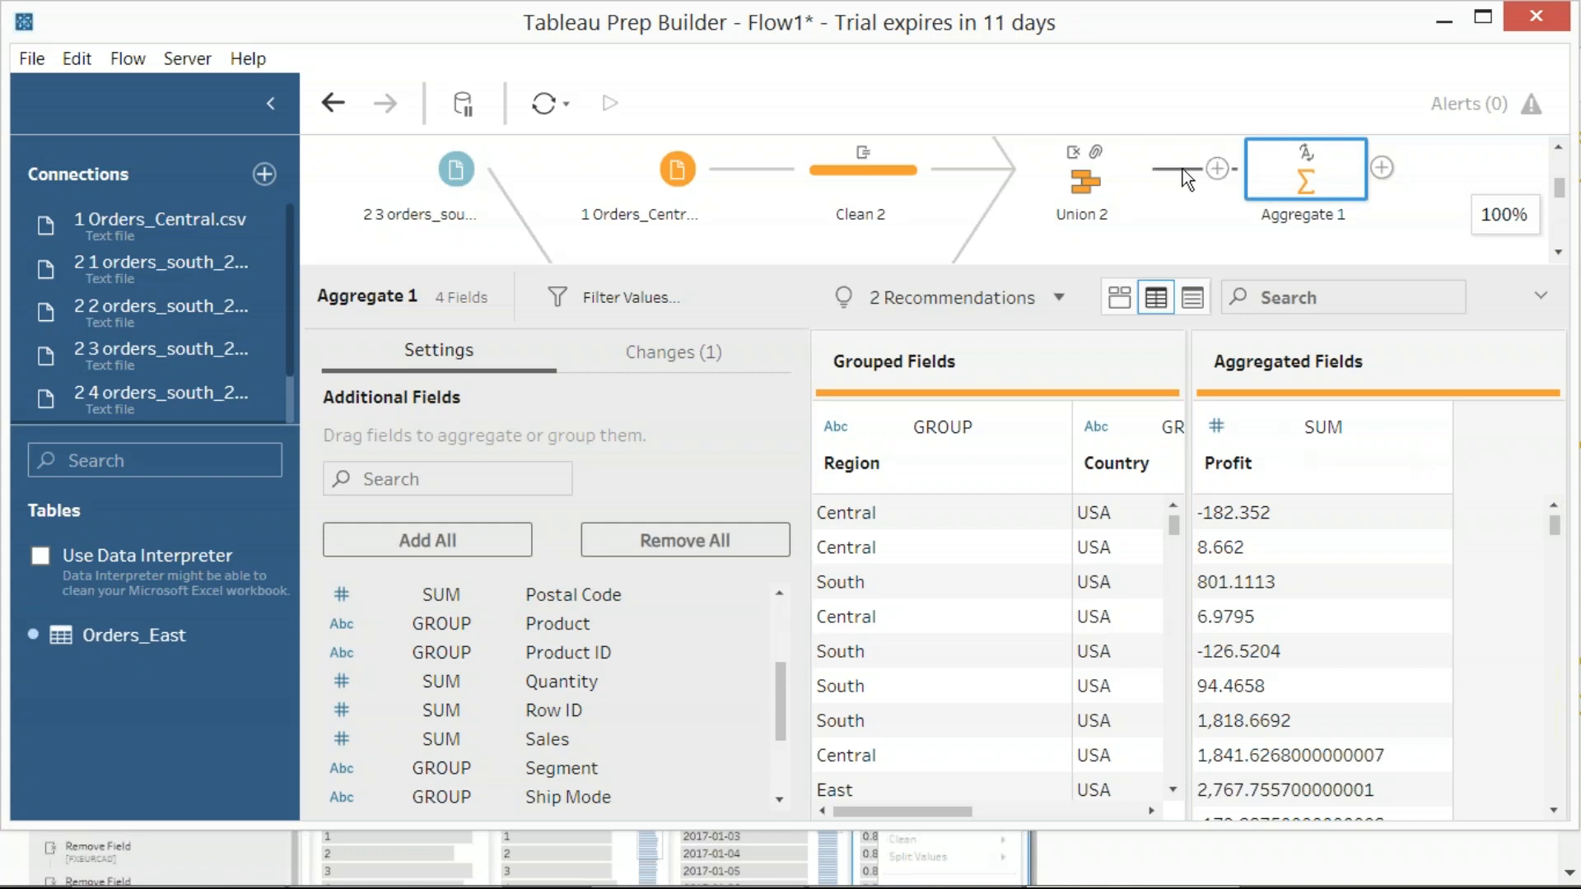
Insert a clean step between Union 2 and Aggregate 1 in the flow
key("Print")
left_click_drag(1, 1, 1520, 810)
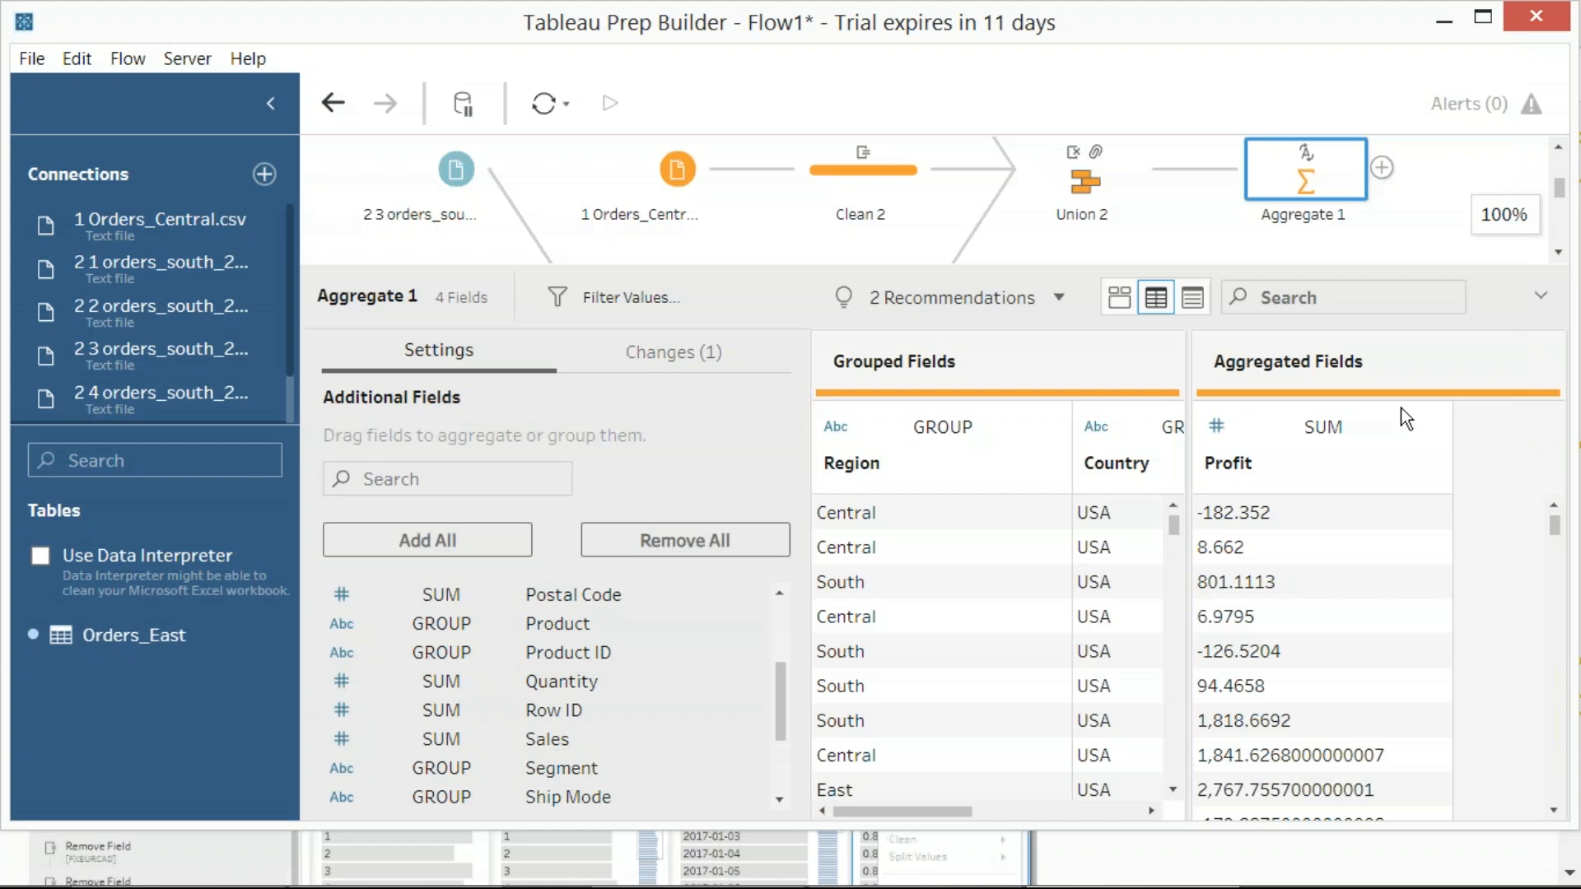
left_click(1204, 169)
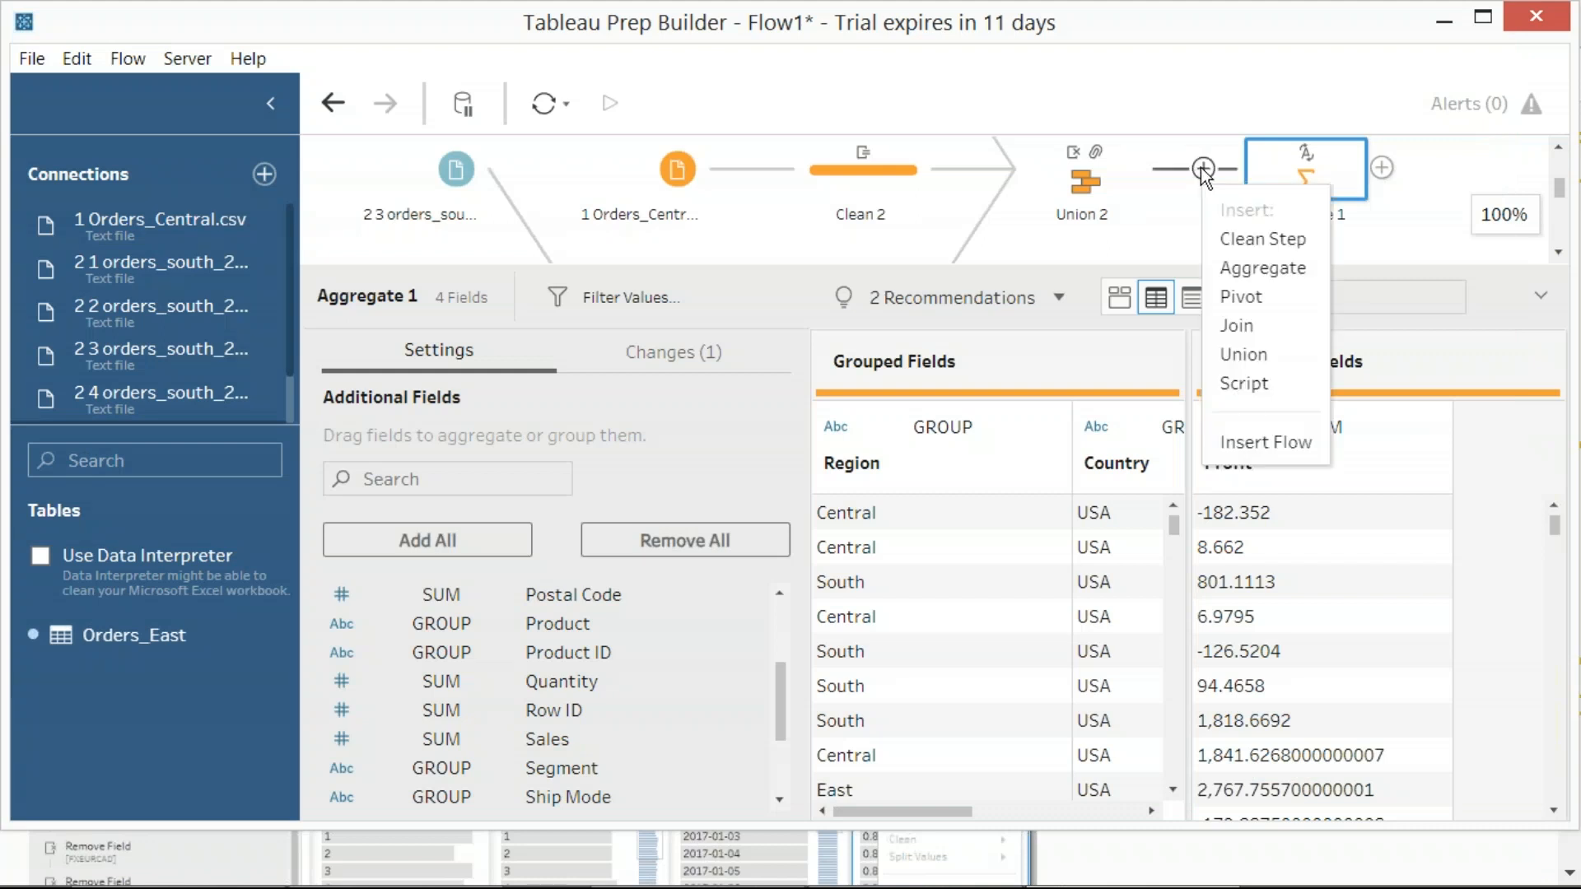
left_click(1243, 238)
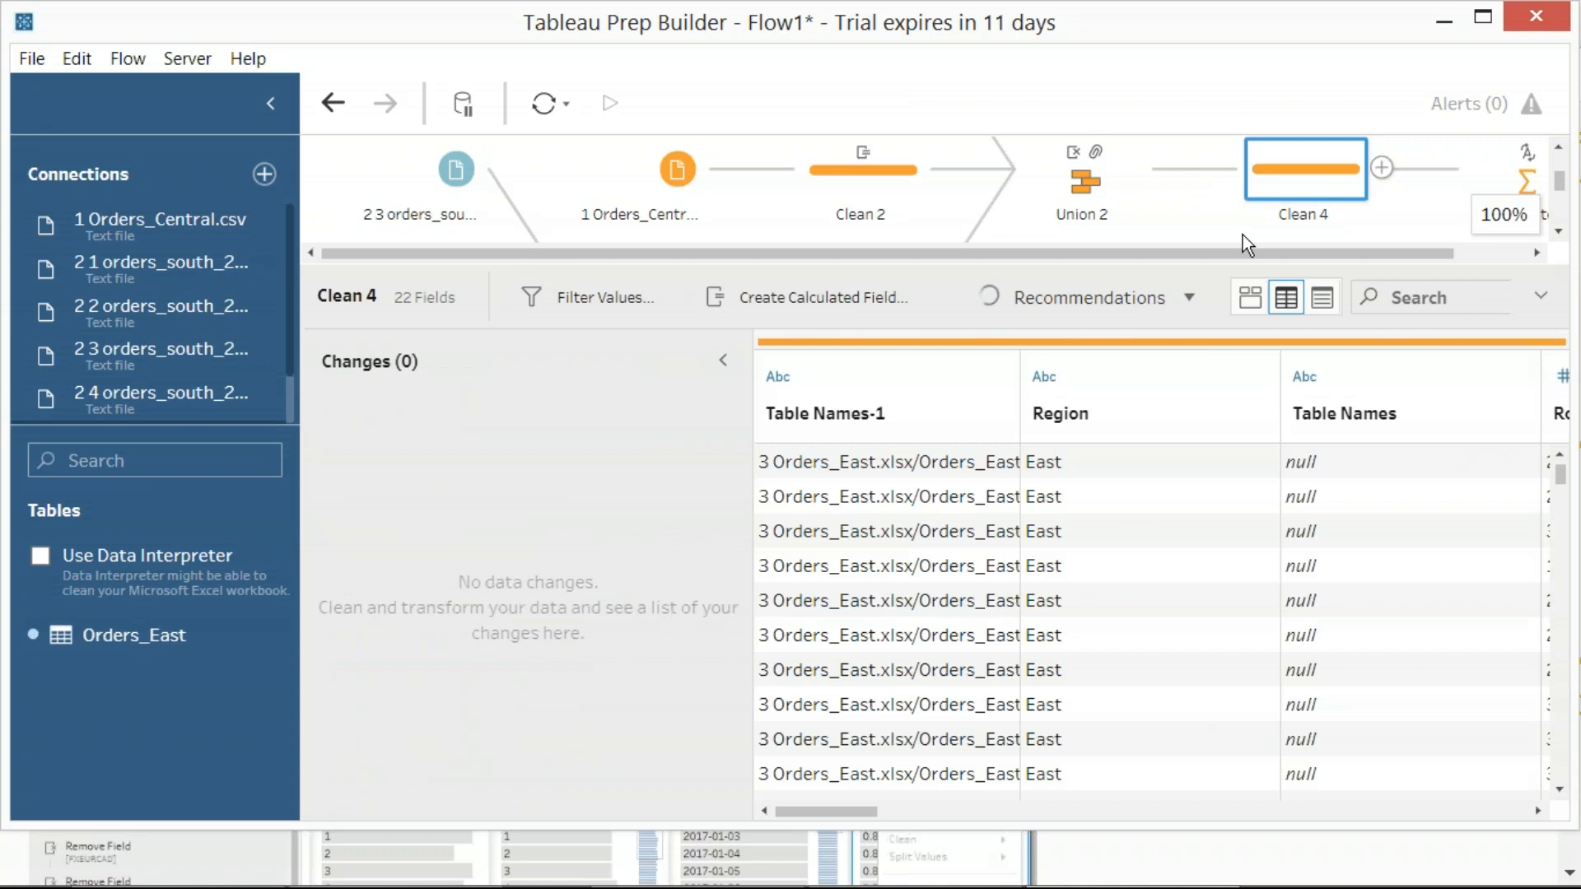
Search the fields of Clean 4 for "sales" and change the Sales field's data type to Number (decimal)
left_click(1403, 304)
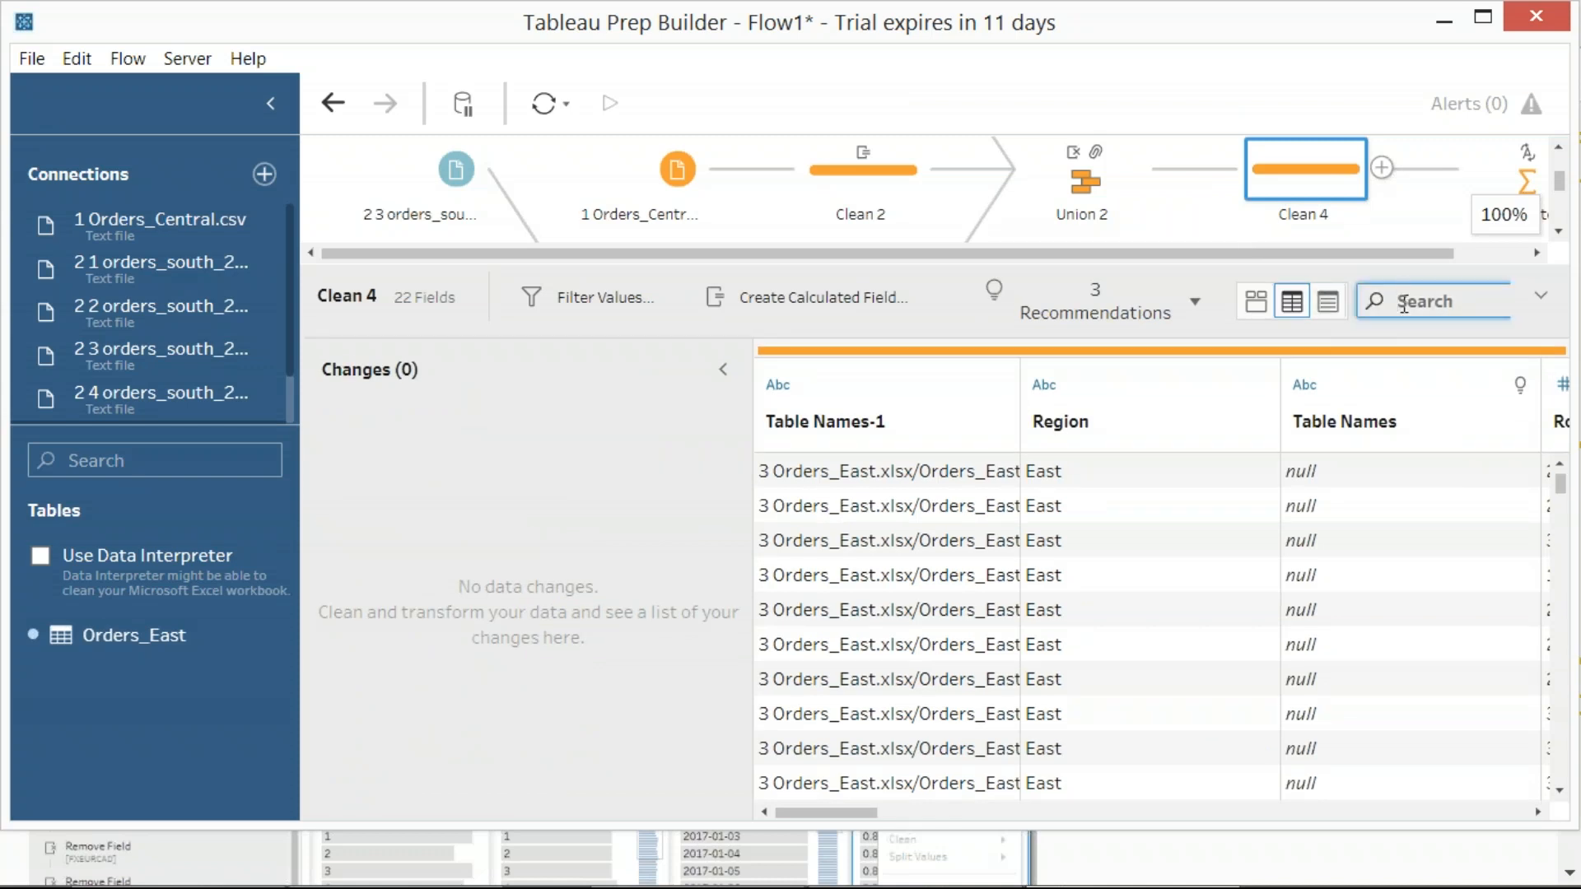
type("sales")
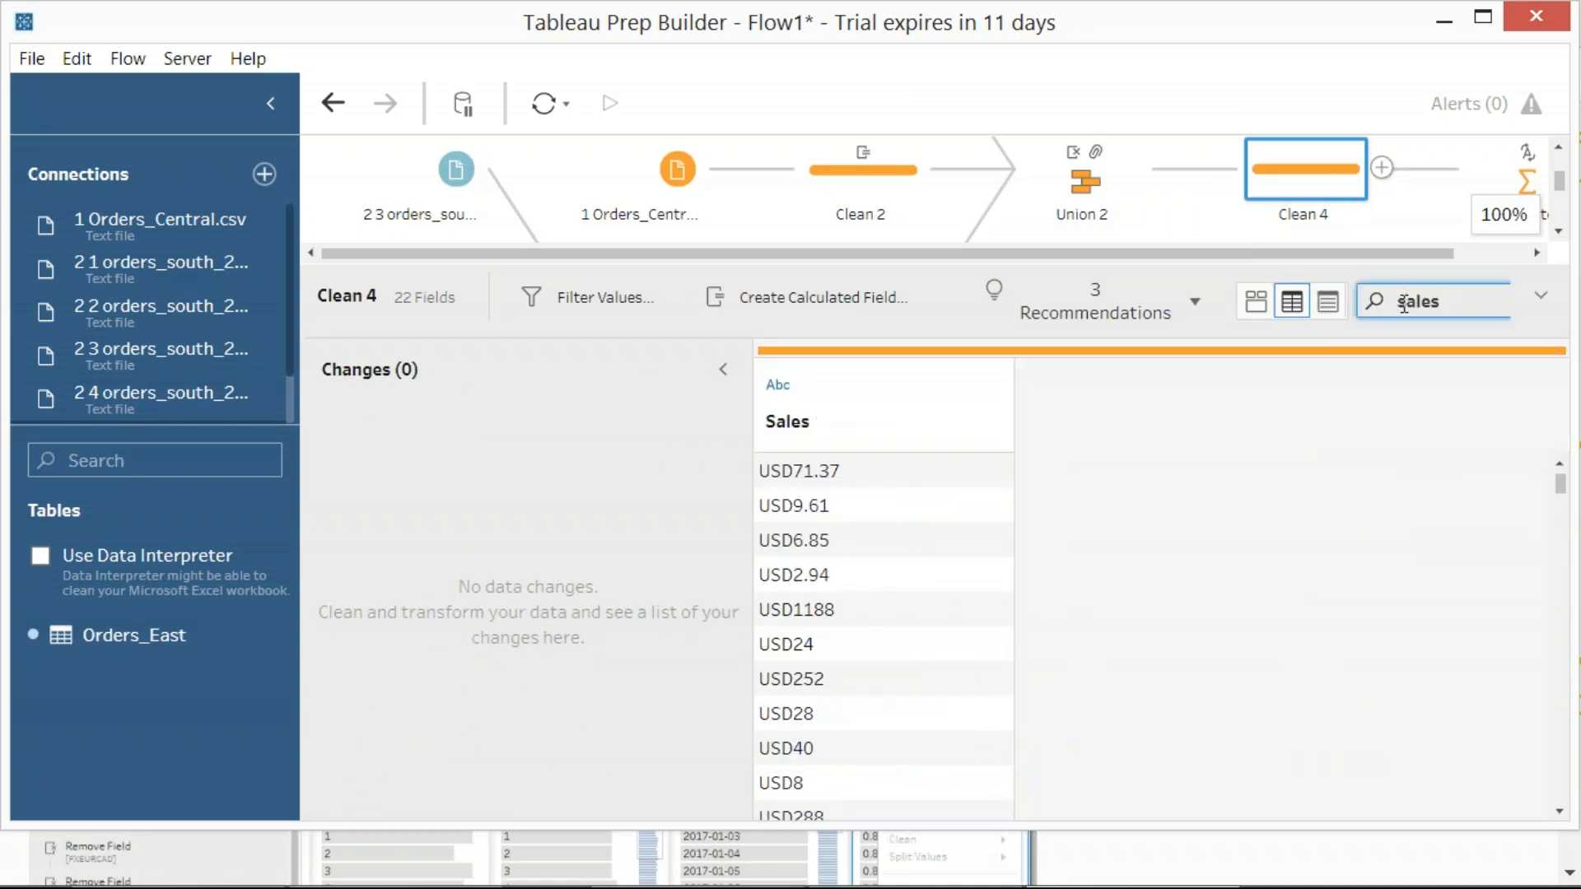
left_click(988, 421)
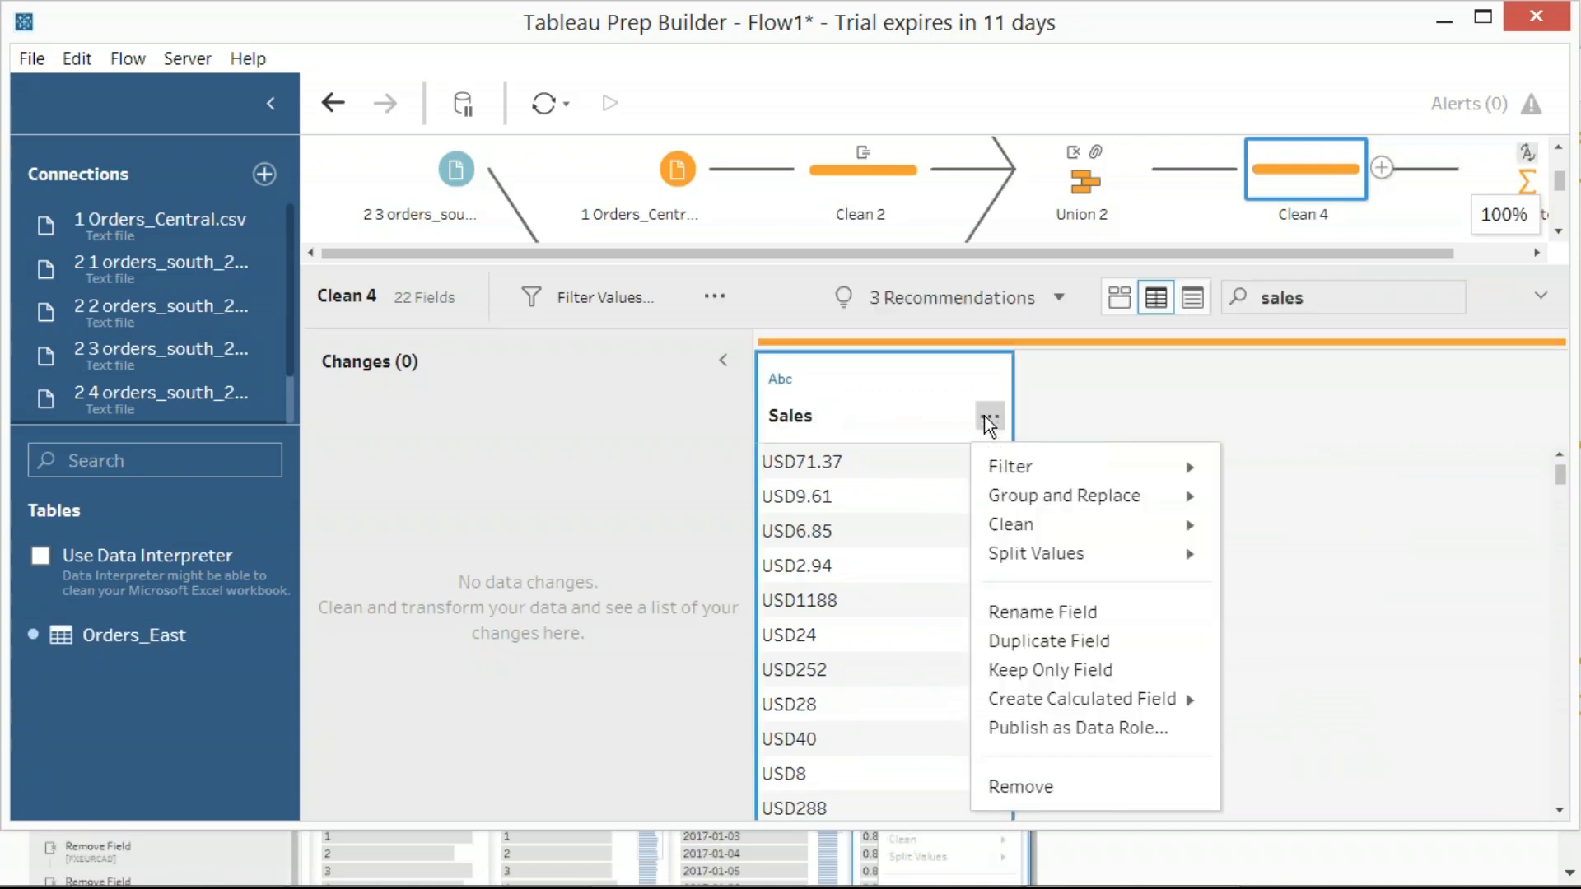
left_click(774, 383)
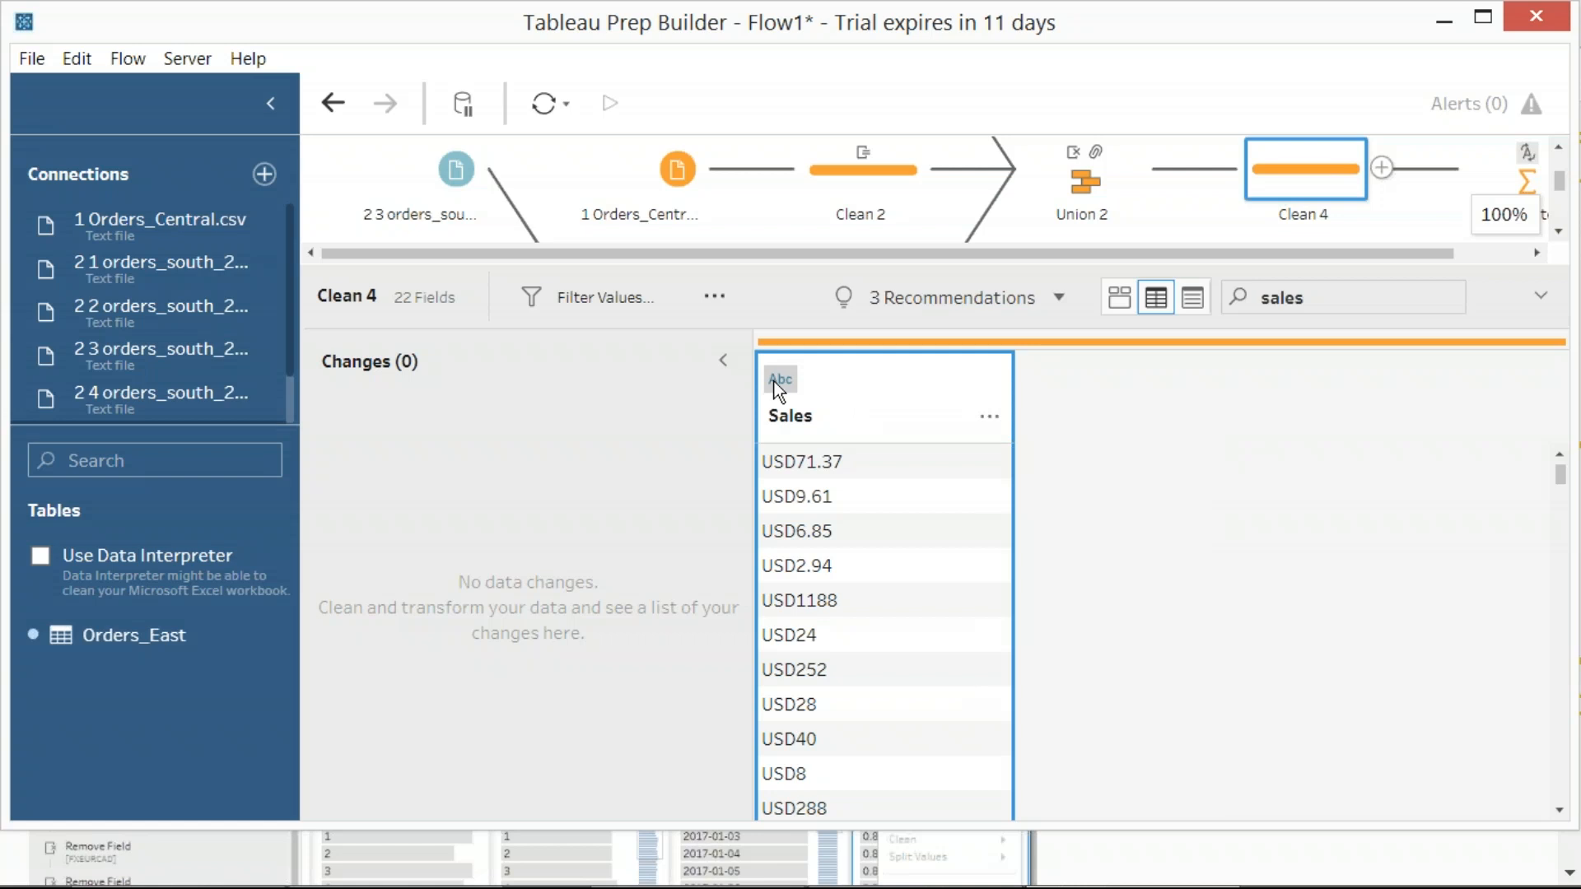
left_click(774, 382)
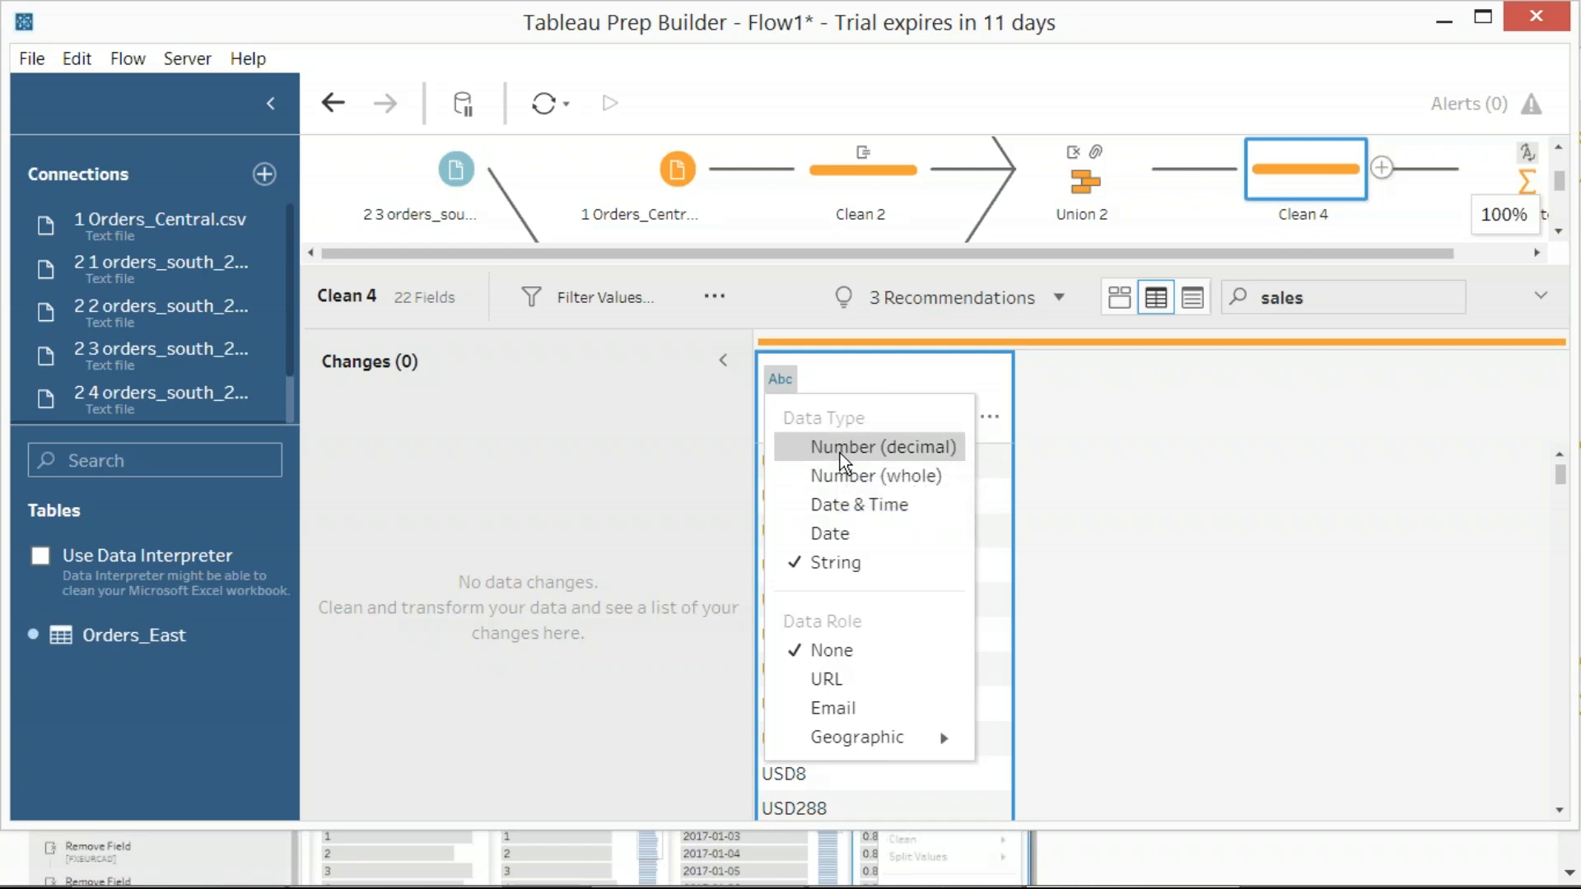
left_click_drag(1, 0, 1362, 792)
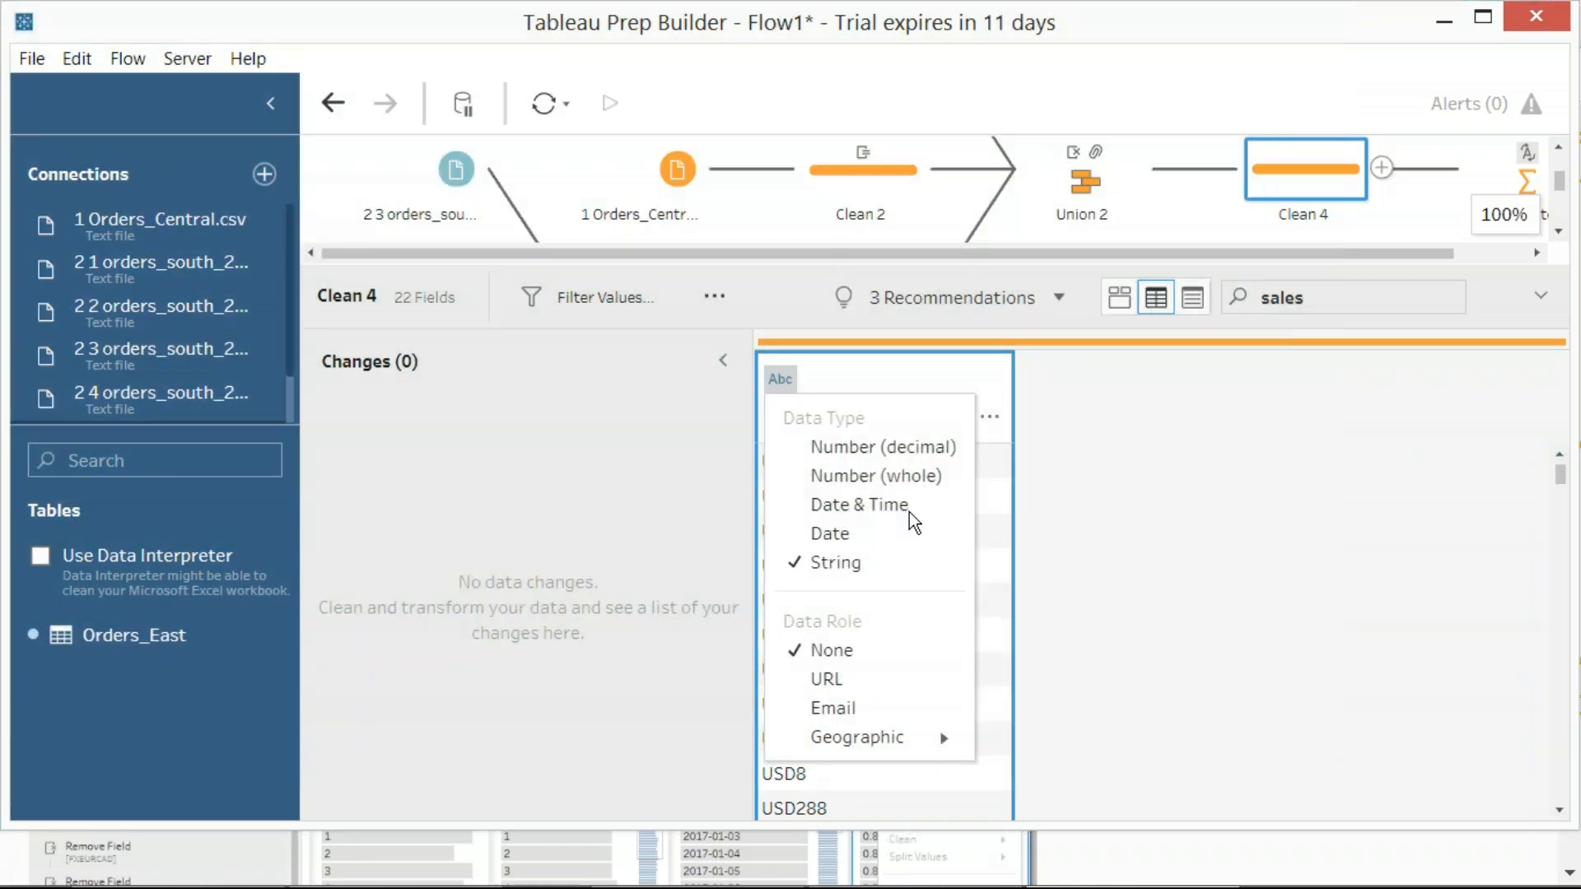
left_click(815, 449)
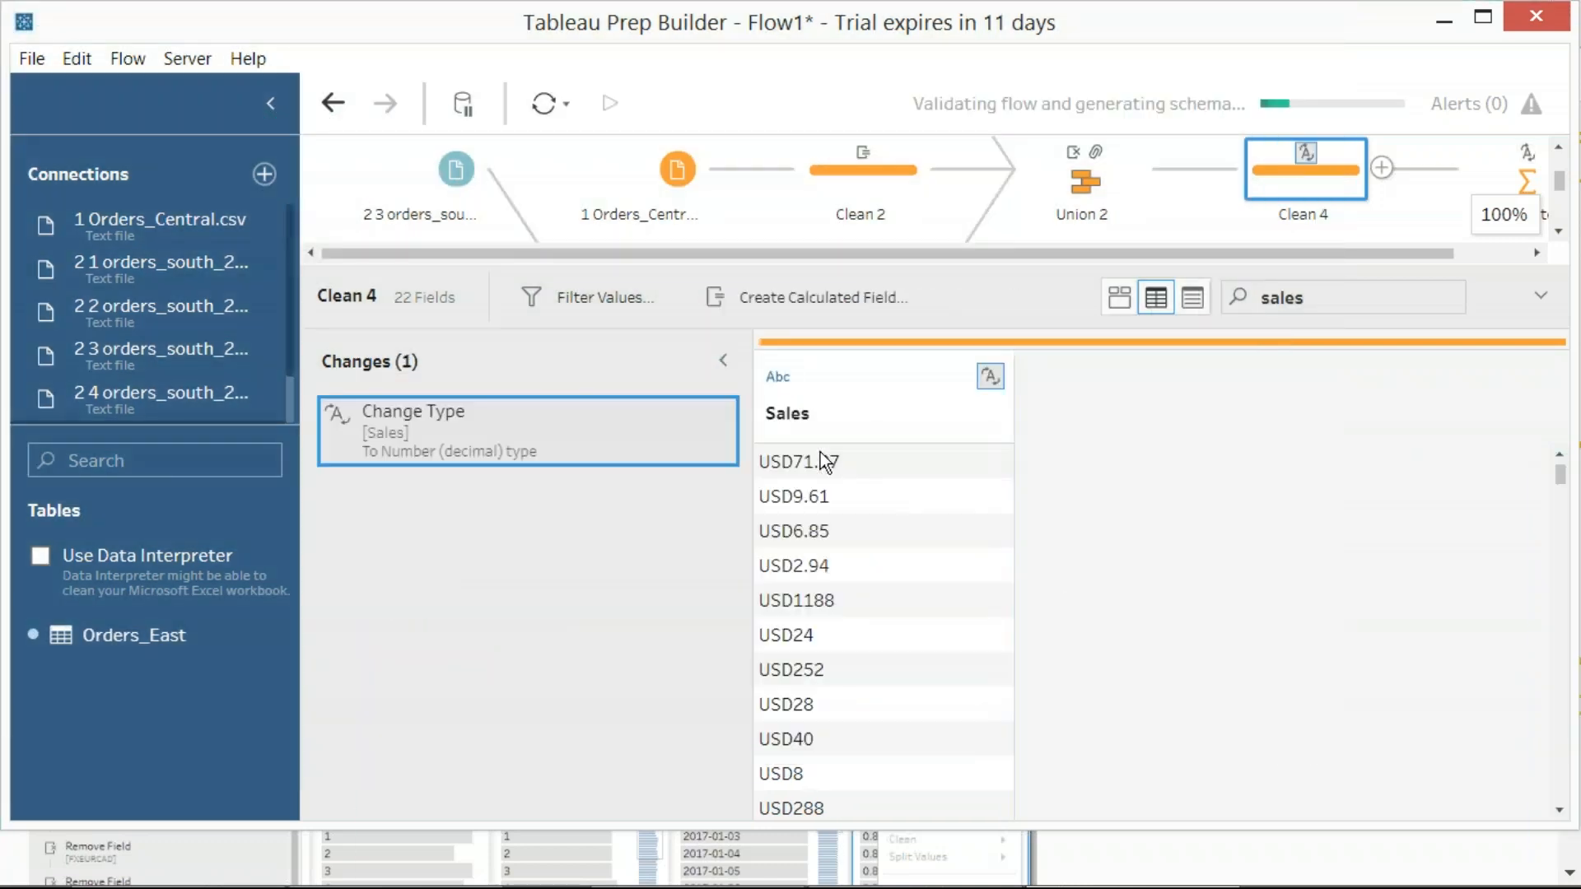
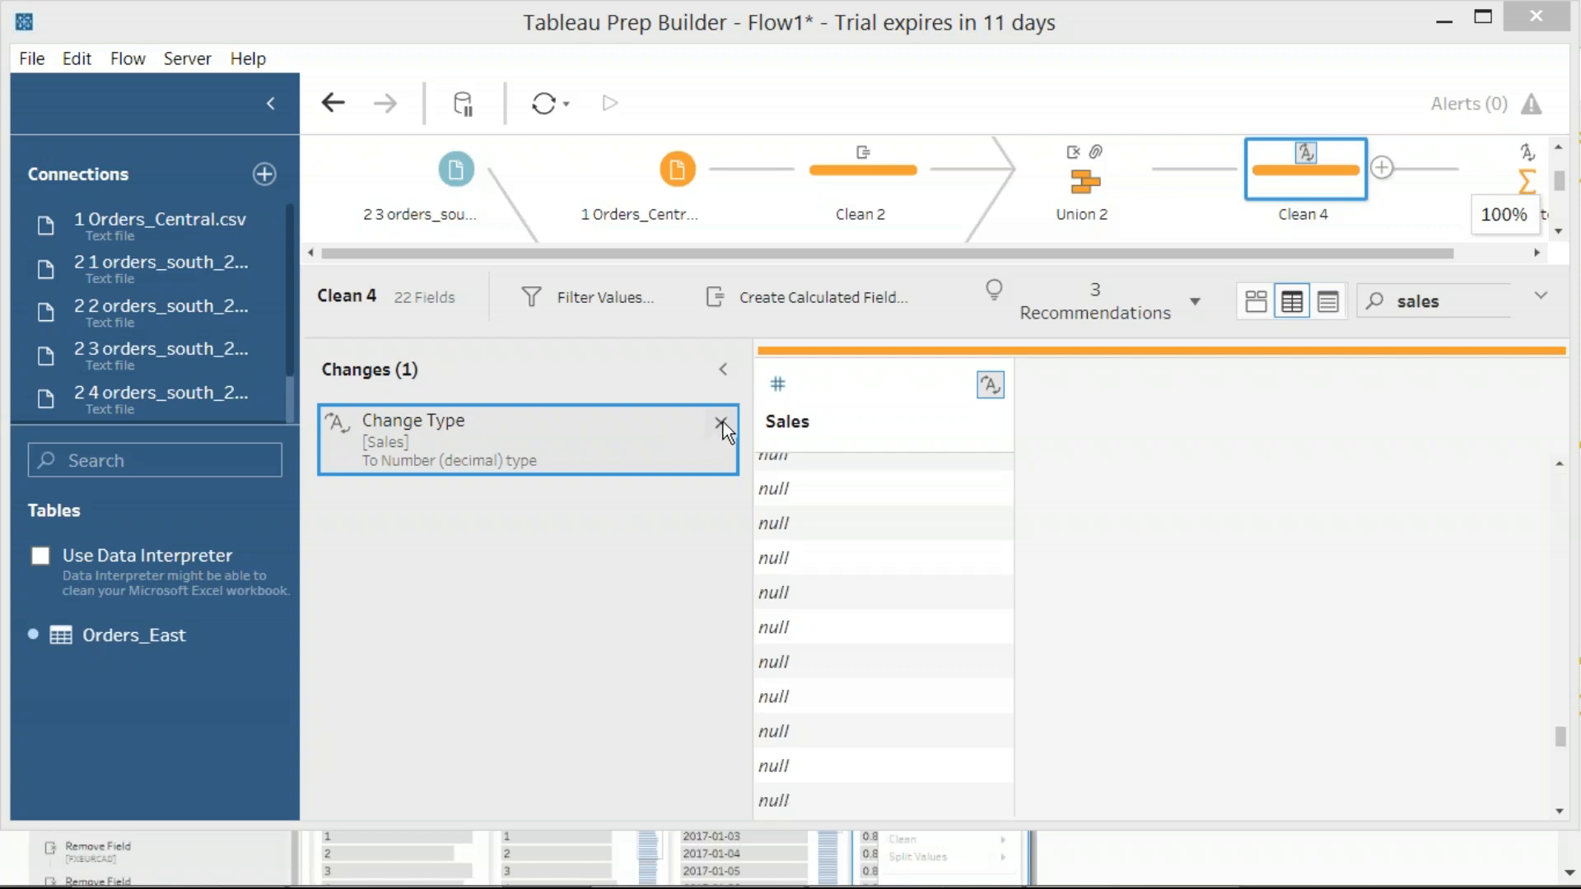
Remove the Number (decimal) type change of the Sales field from the changes of Clean 4
key("Print")
left_click_drag(298, 250, 770, 575)
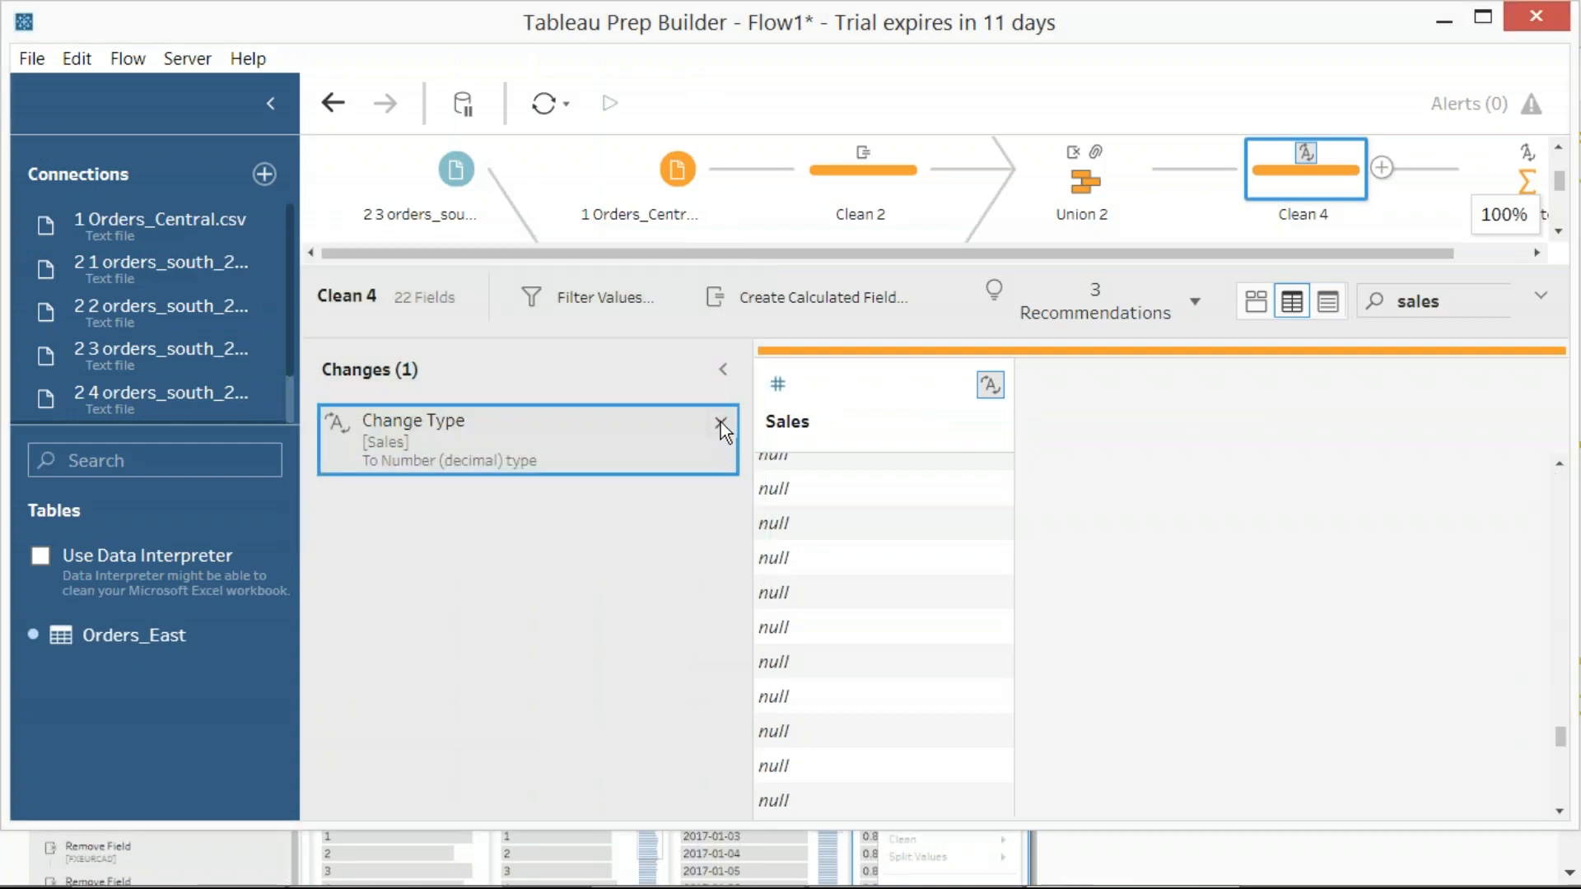
left_click(720, 423)
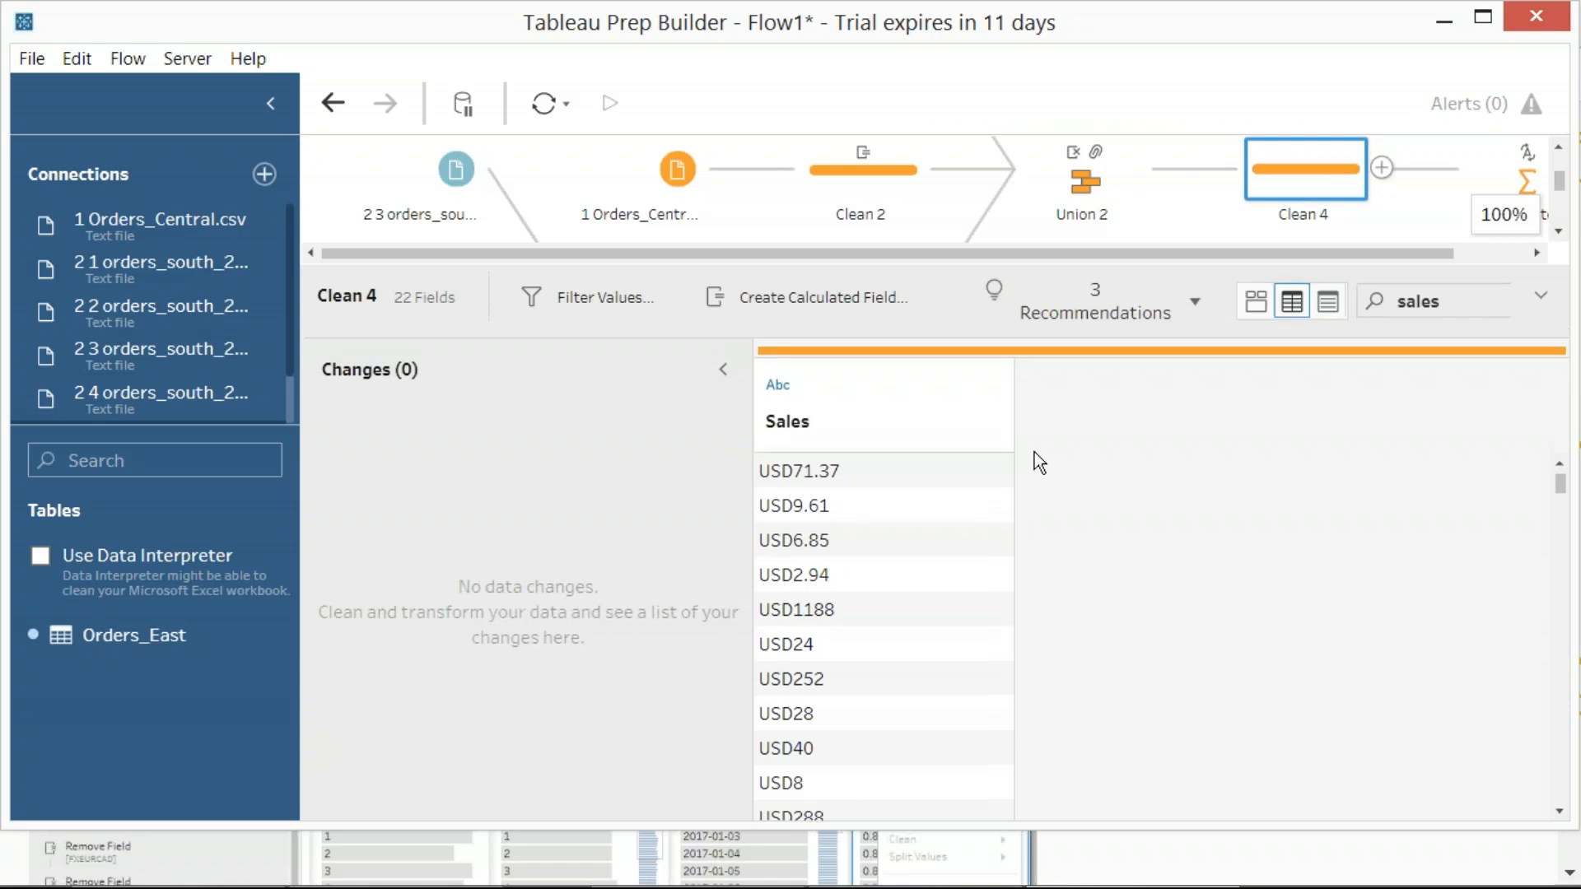
Try changing the Sales field's data type to Number (whole) in Clean 4, and remove that change again
left_click(776, 383)
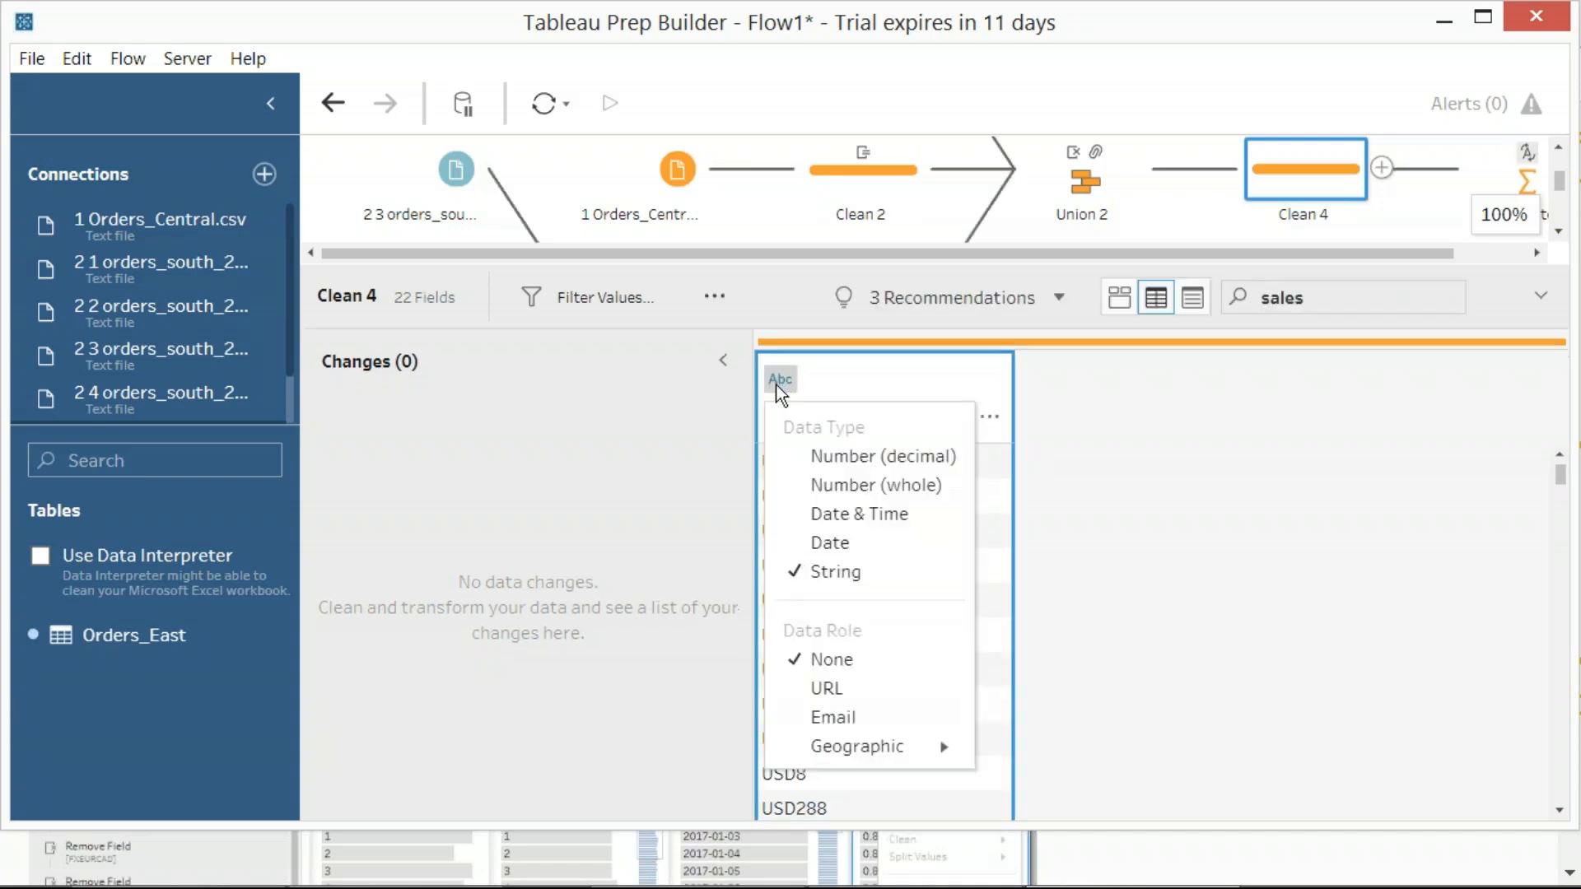
left_click(841, 495)
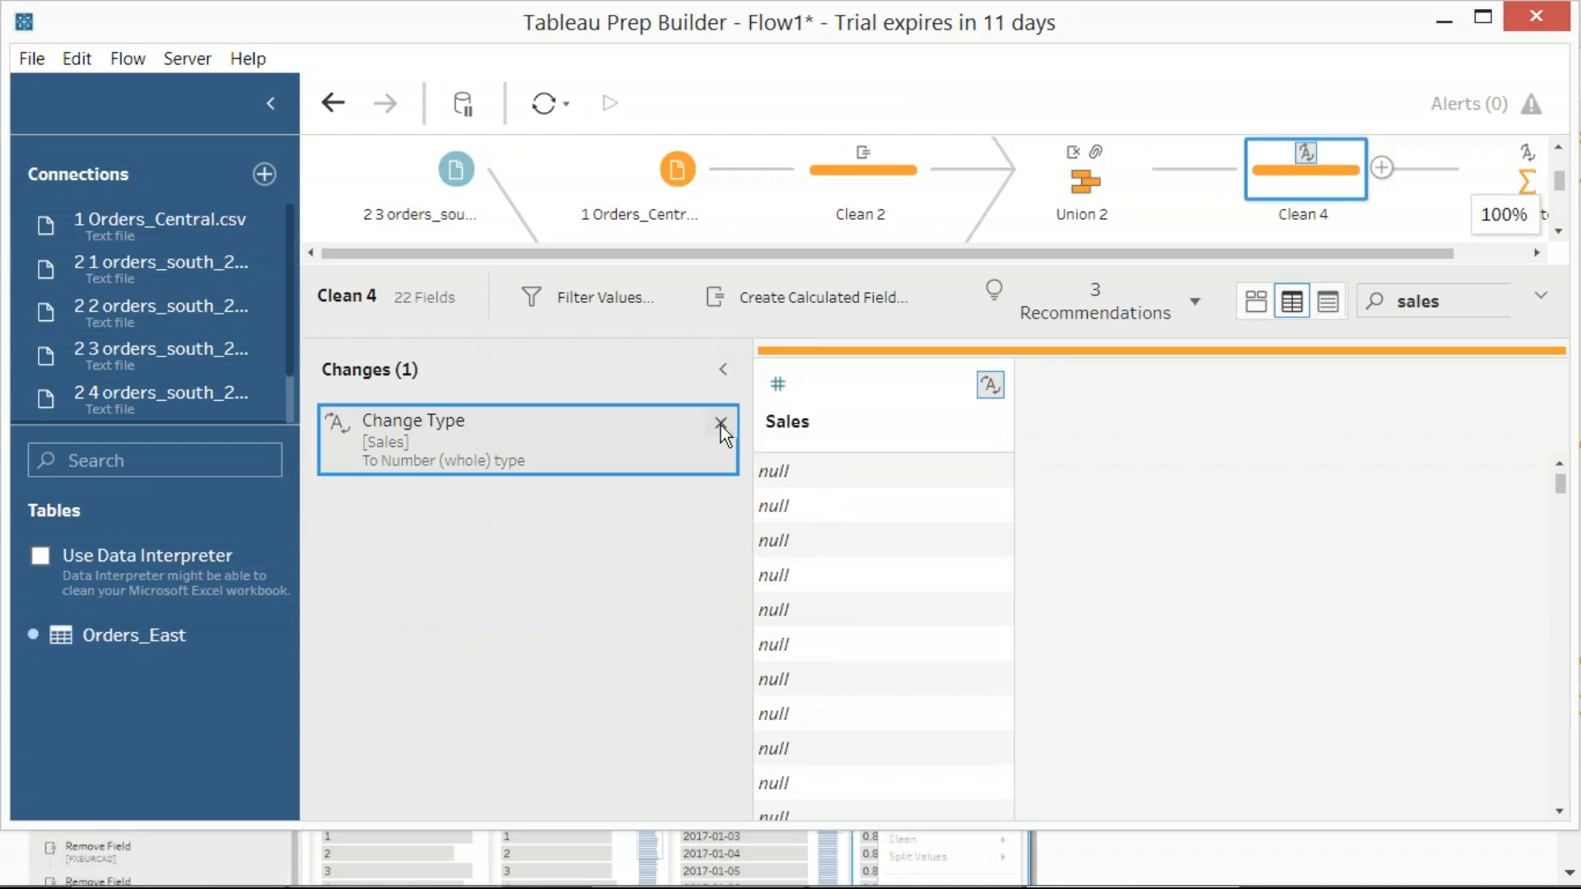
left_click(719, 423)
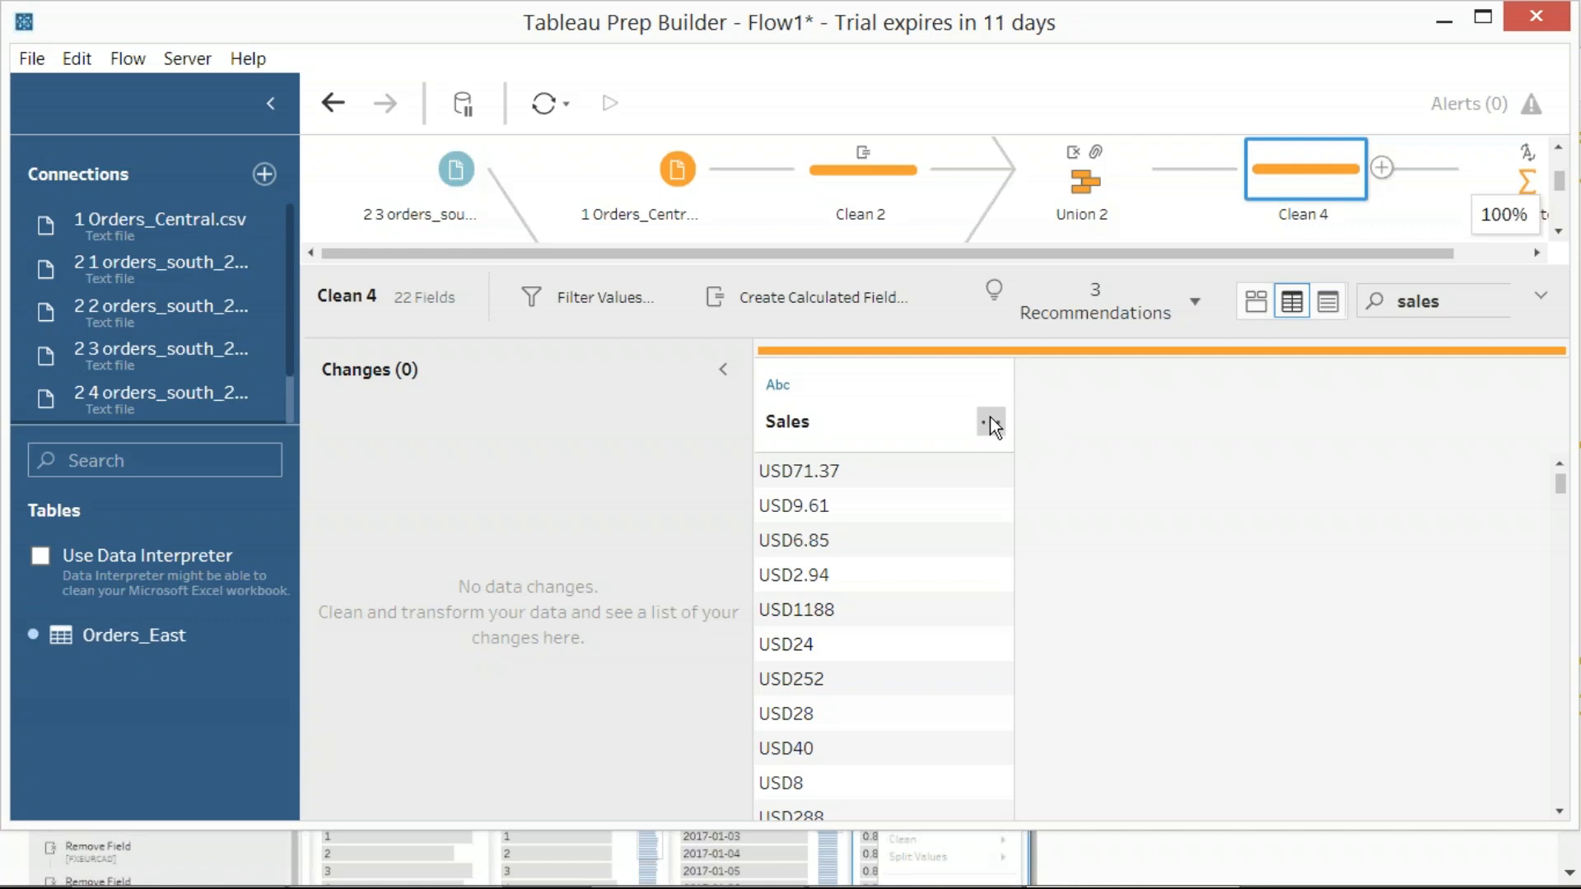
left_click(990, 420)
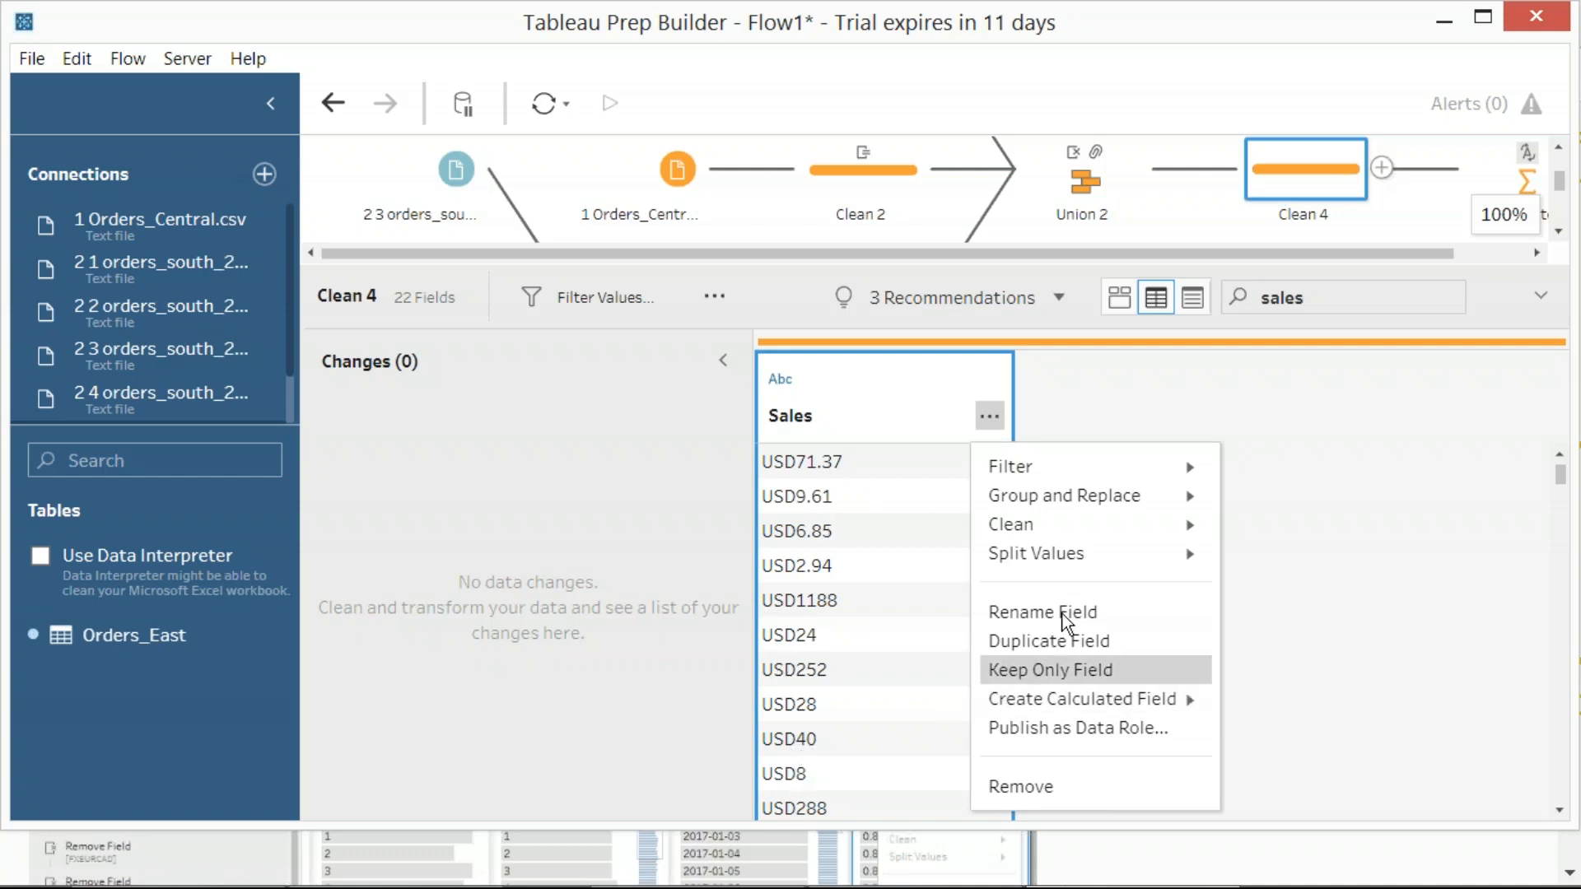
mouse_move(1188, 551)
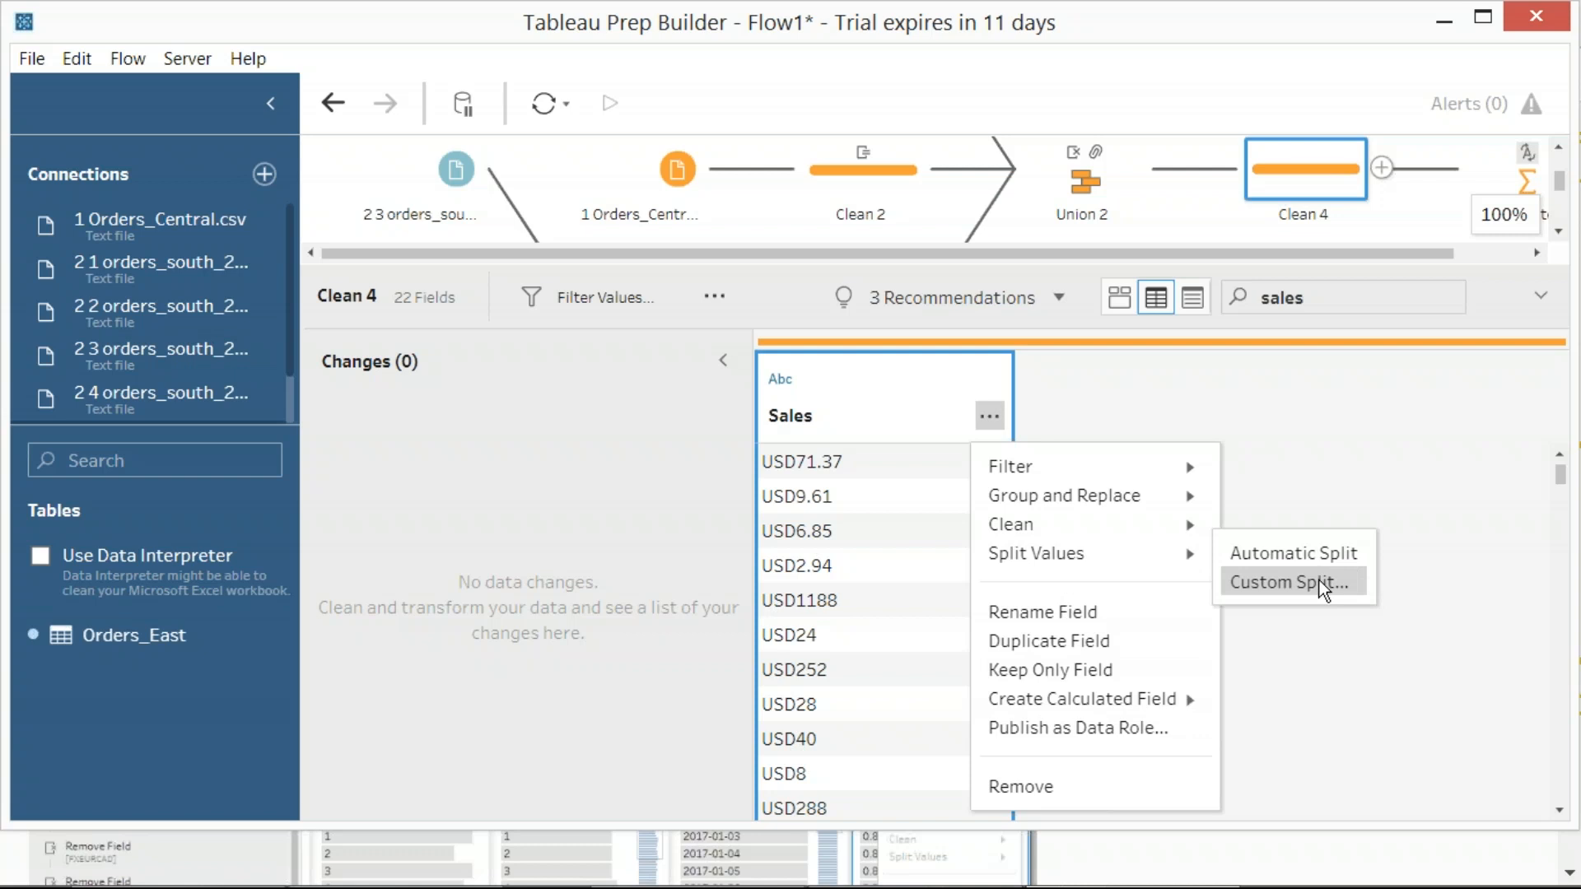
key("Print")
left_click_drag(17, 52, 1400, 834)
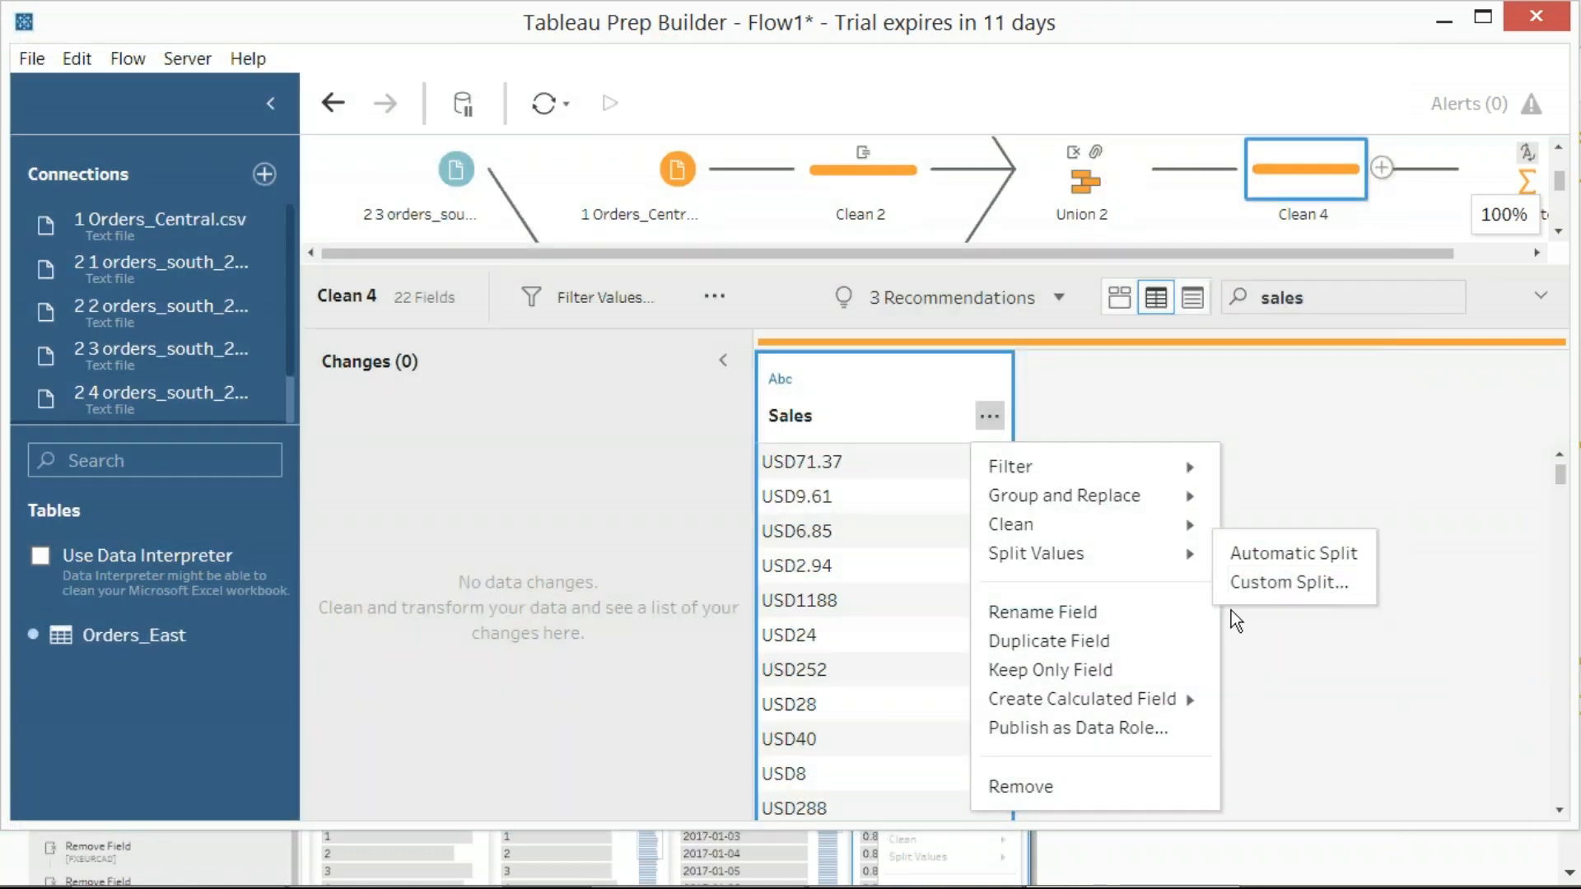
mouse_move(1182, 700)
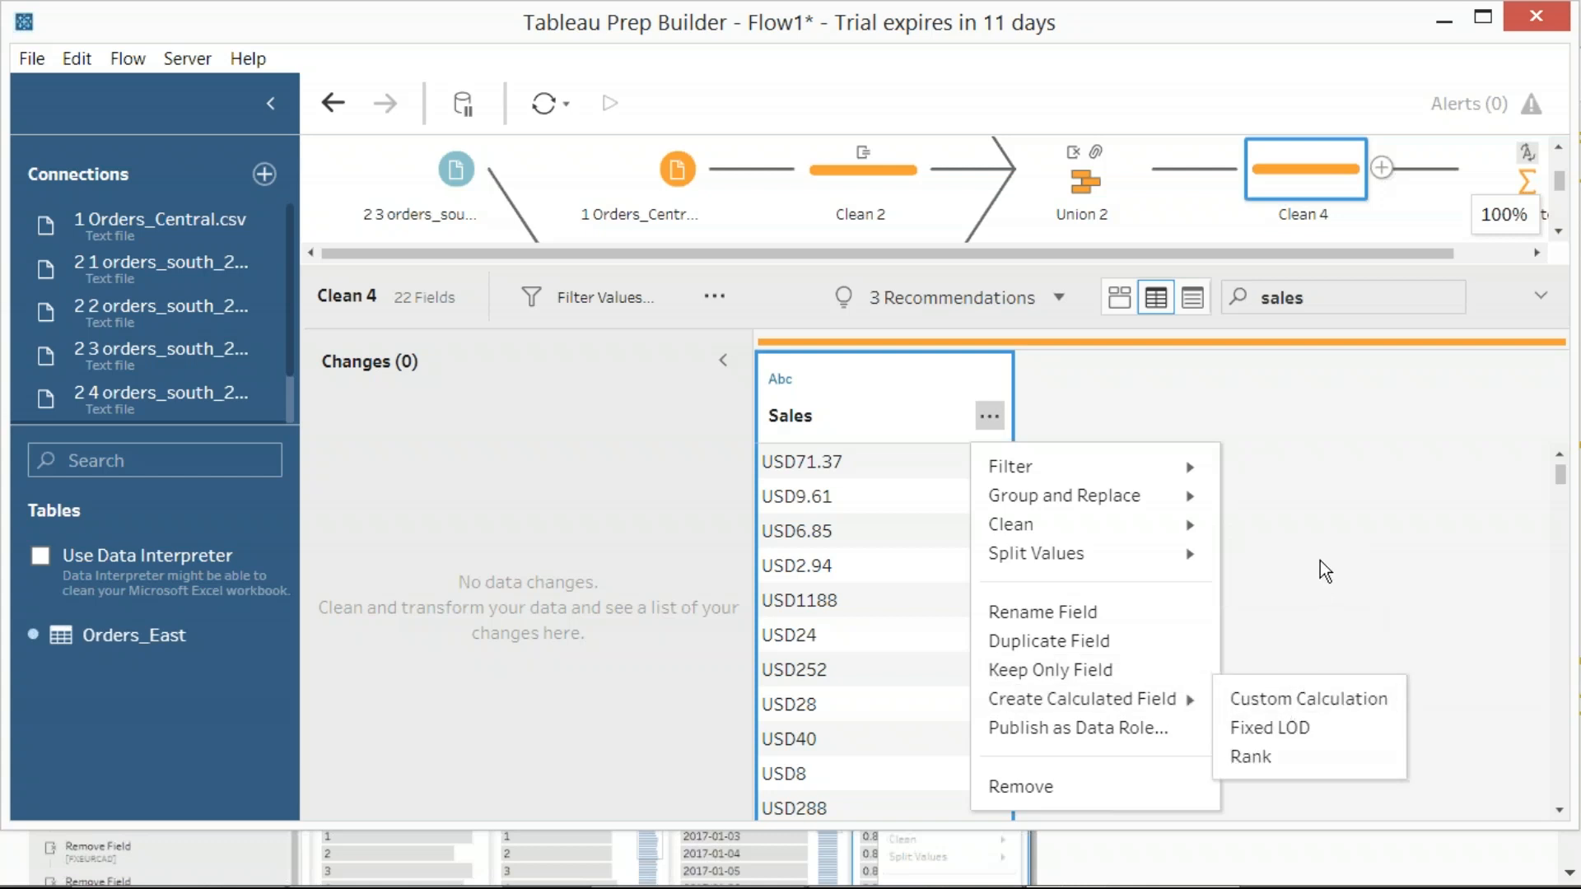
mouse_move(1124, 552)
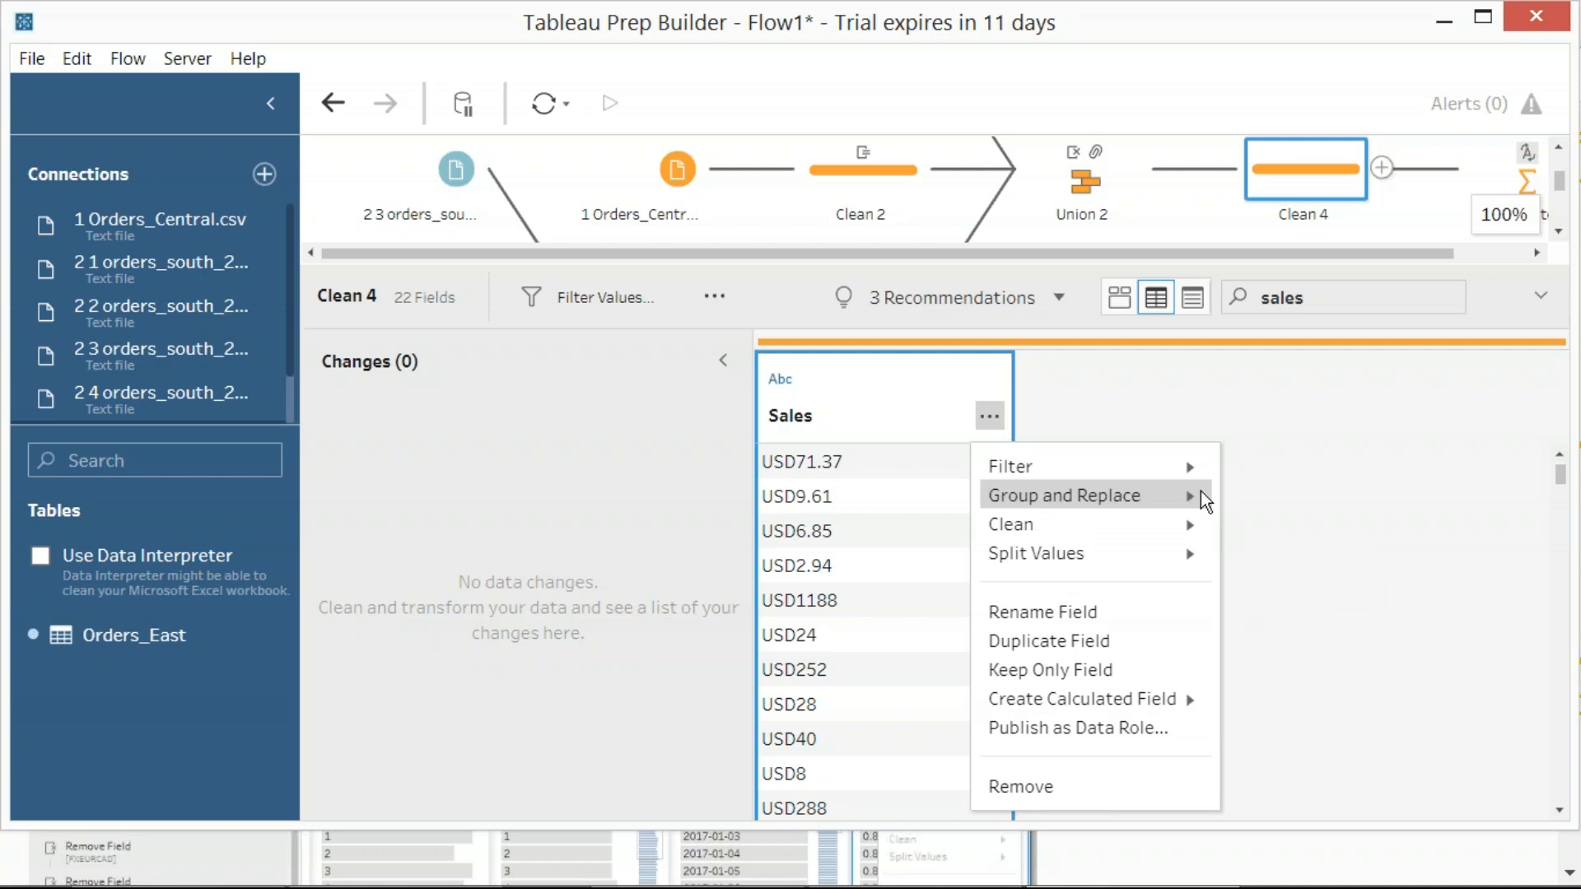
mouse_move(1193, 475)
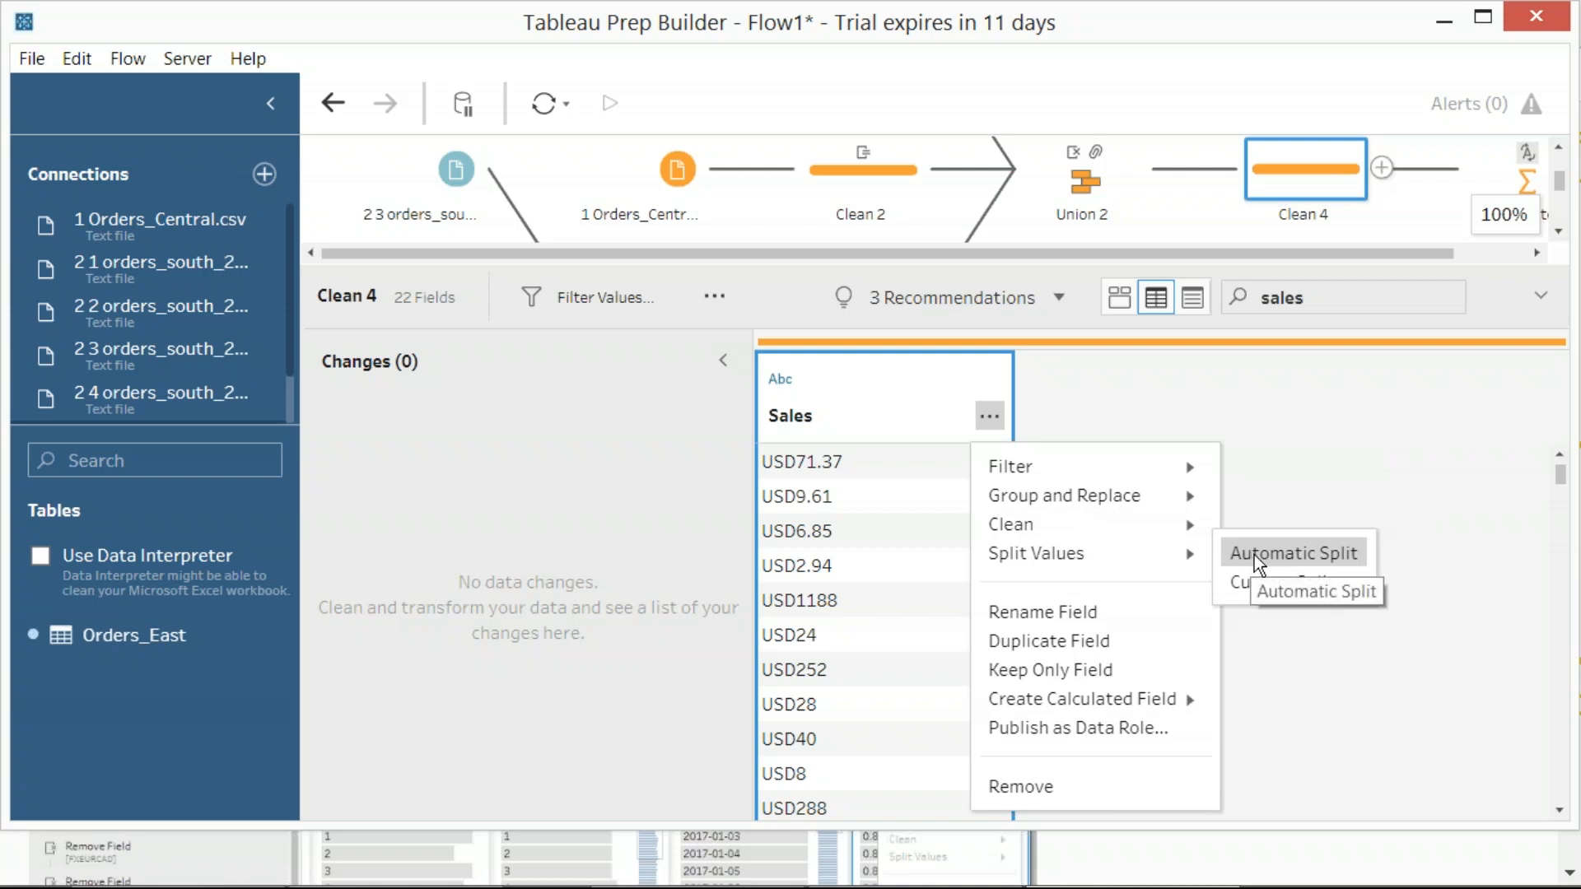
left_click(1268, 581)
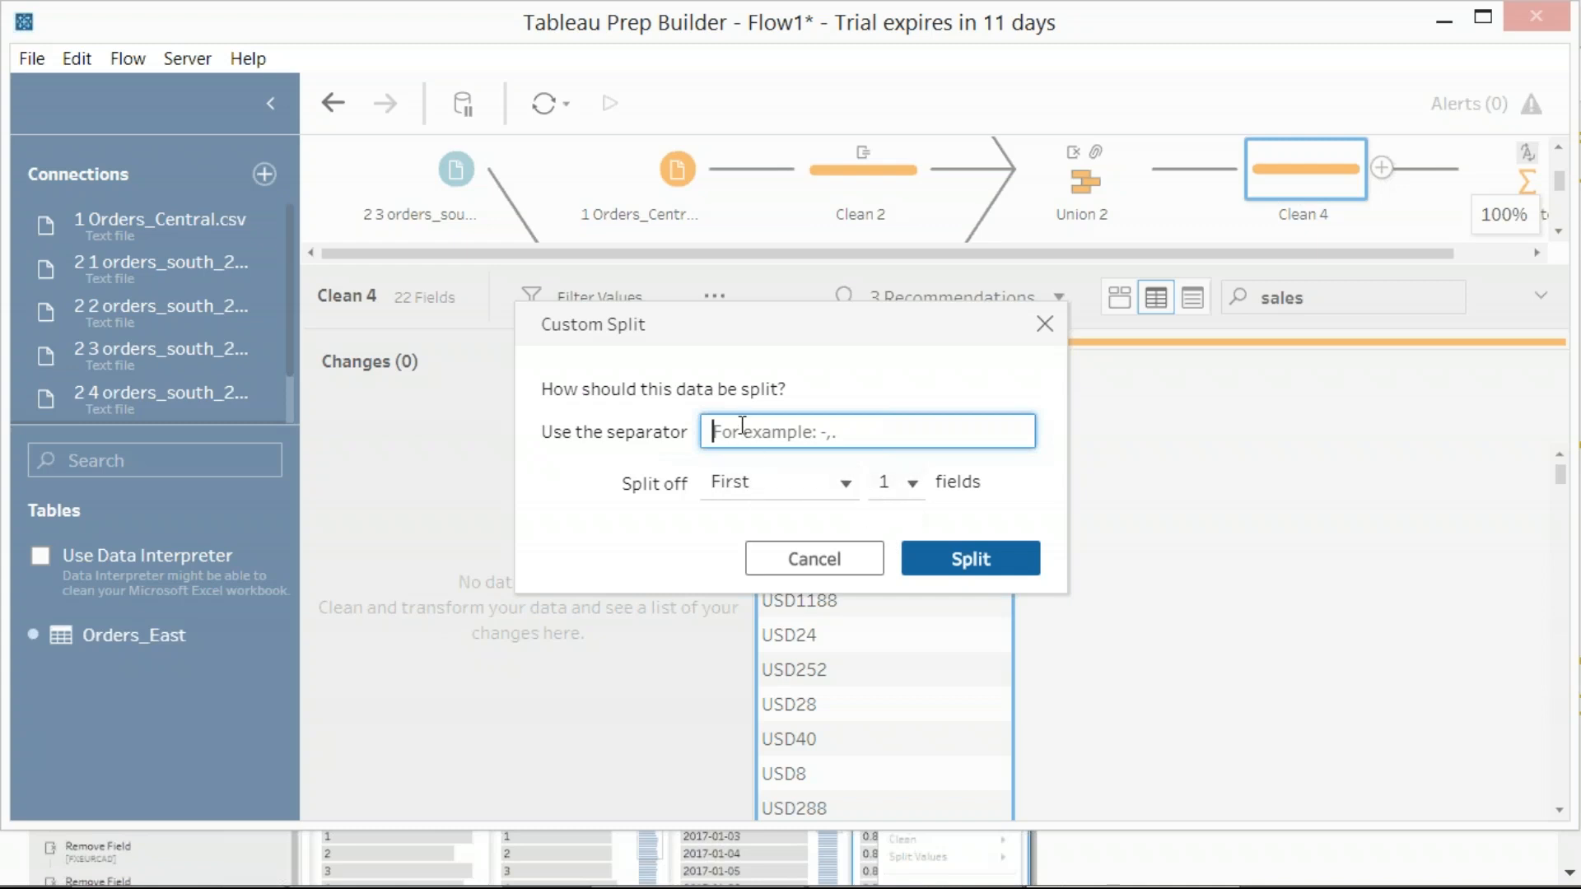
left_click(1579, 497)
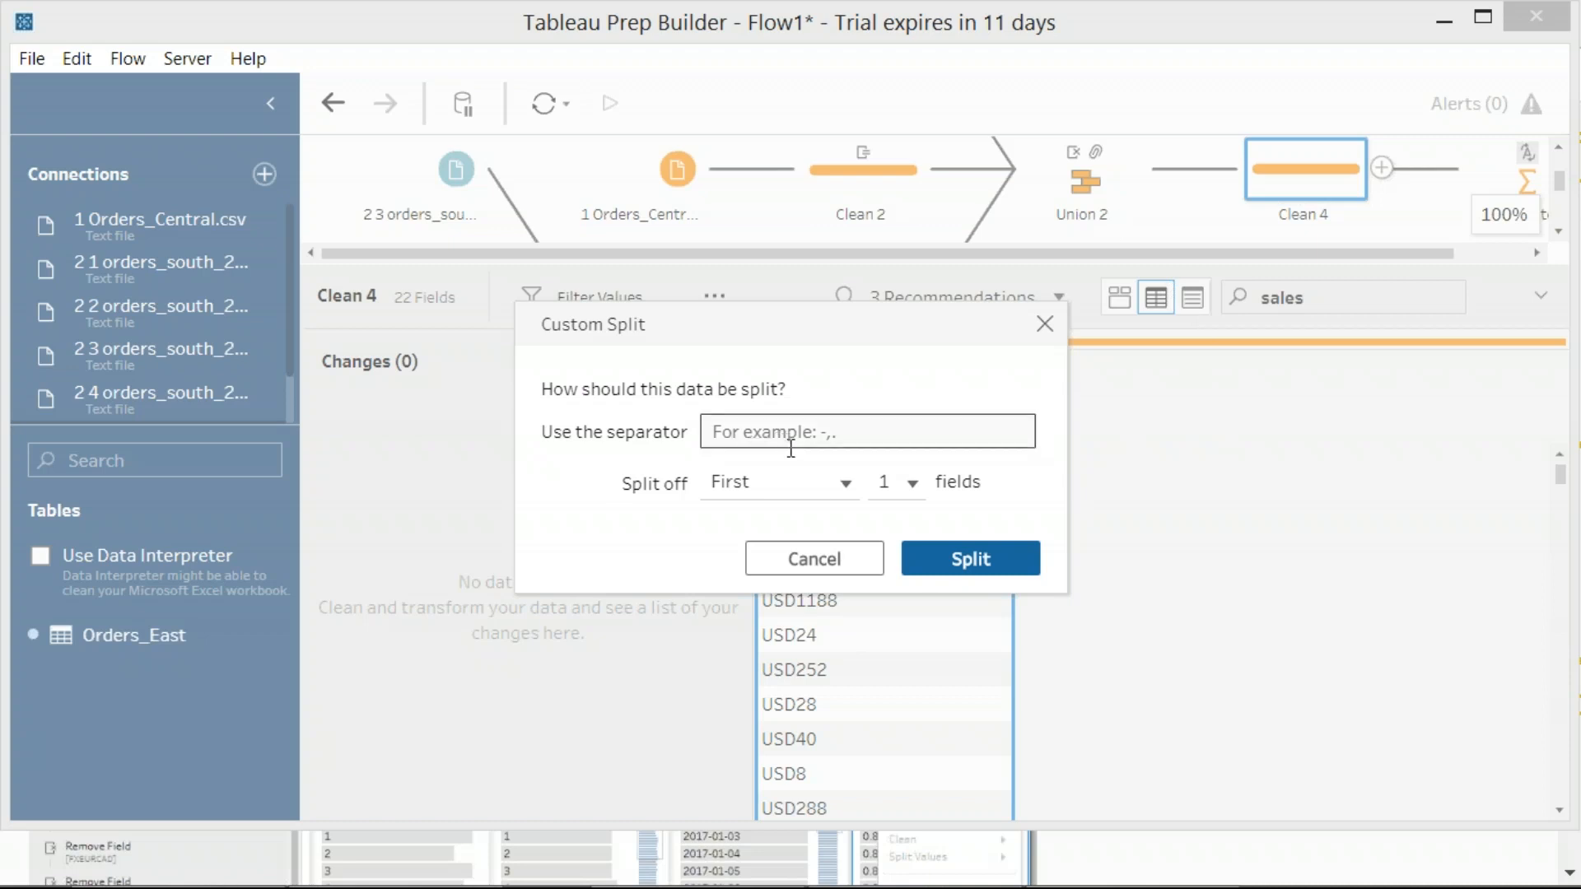
left_click(838, 557)
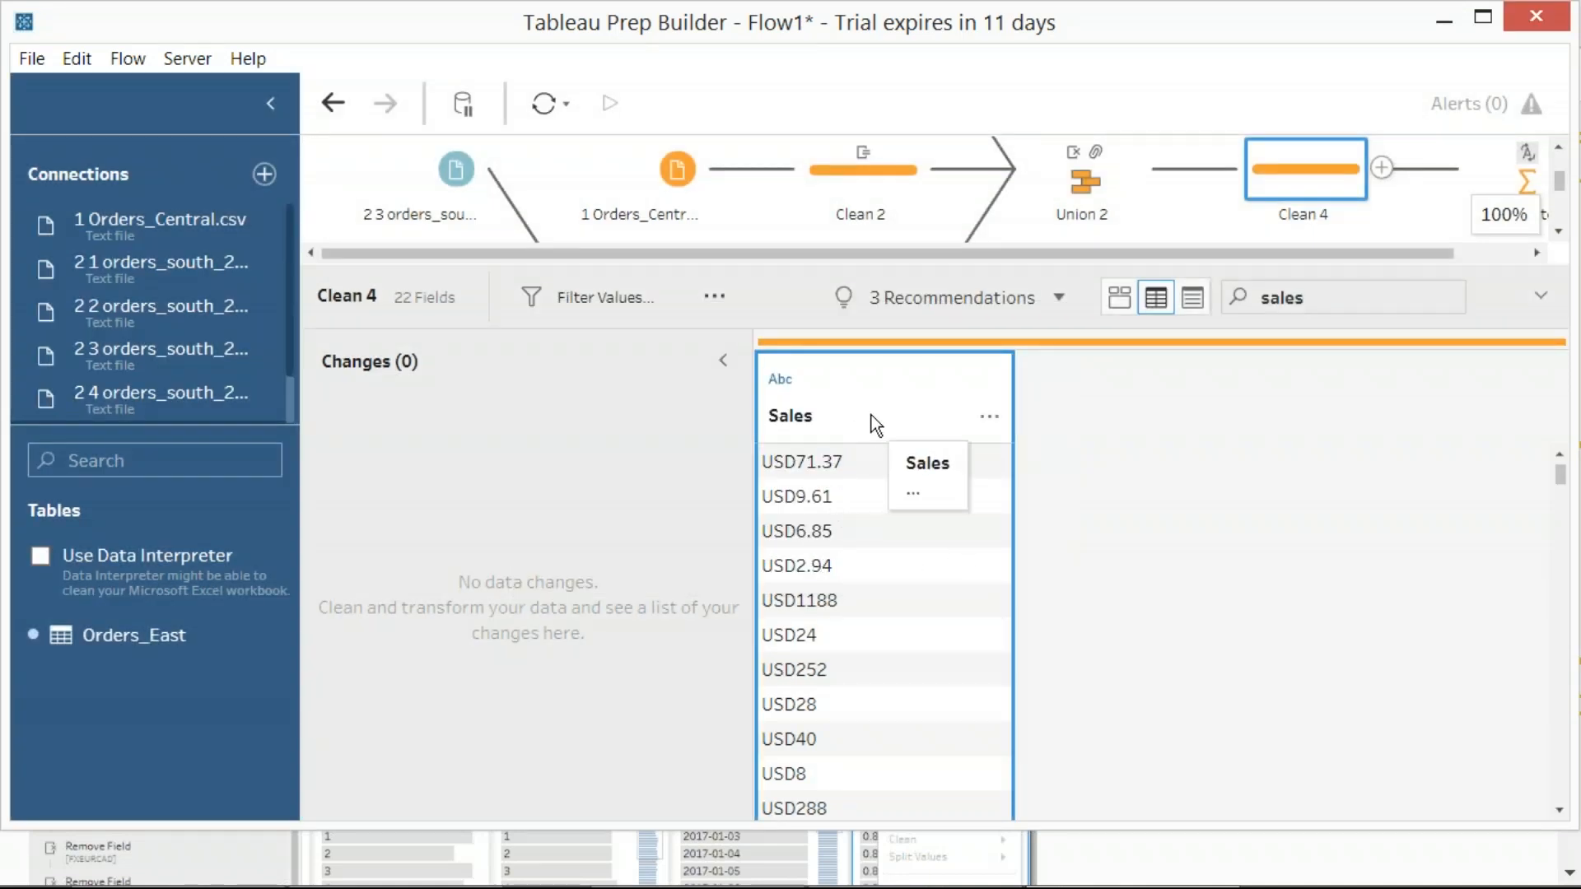
Rename the Sales field of Clean 4 to Sales_Old
double_click(808, 422)
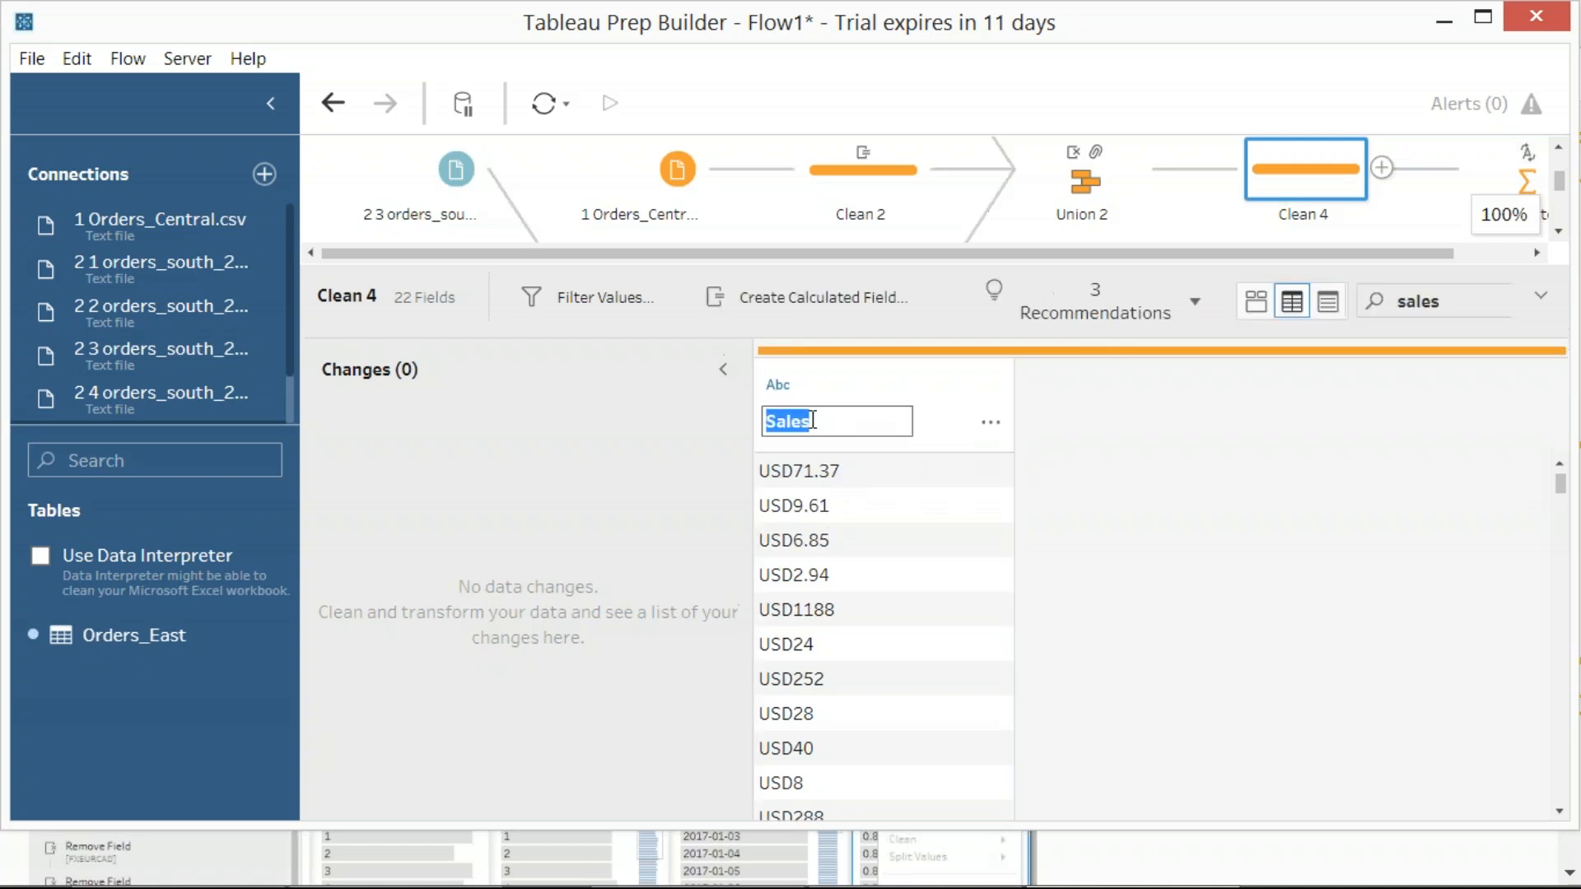
left_click(828, 420)
type("_Old")
left_click(1150, 486)
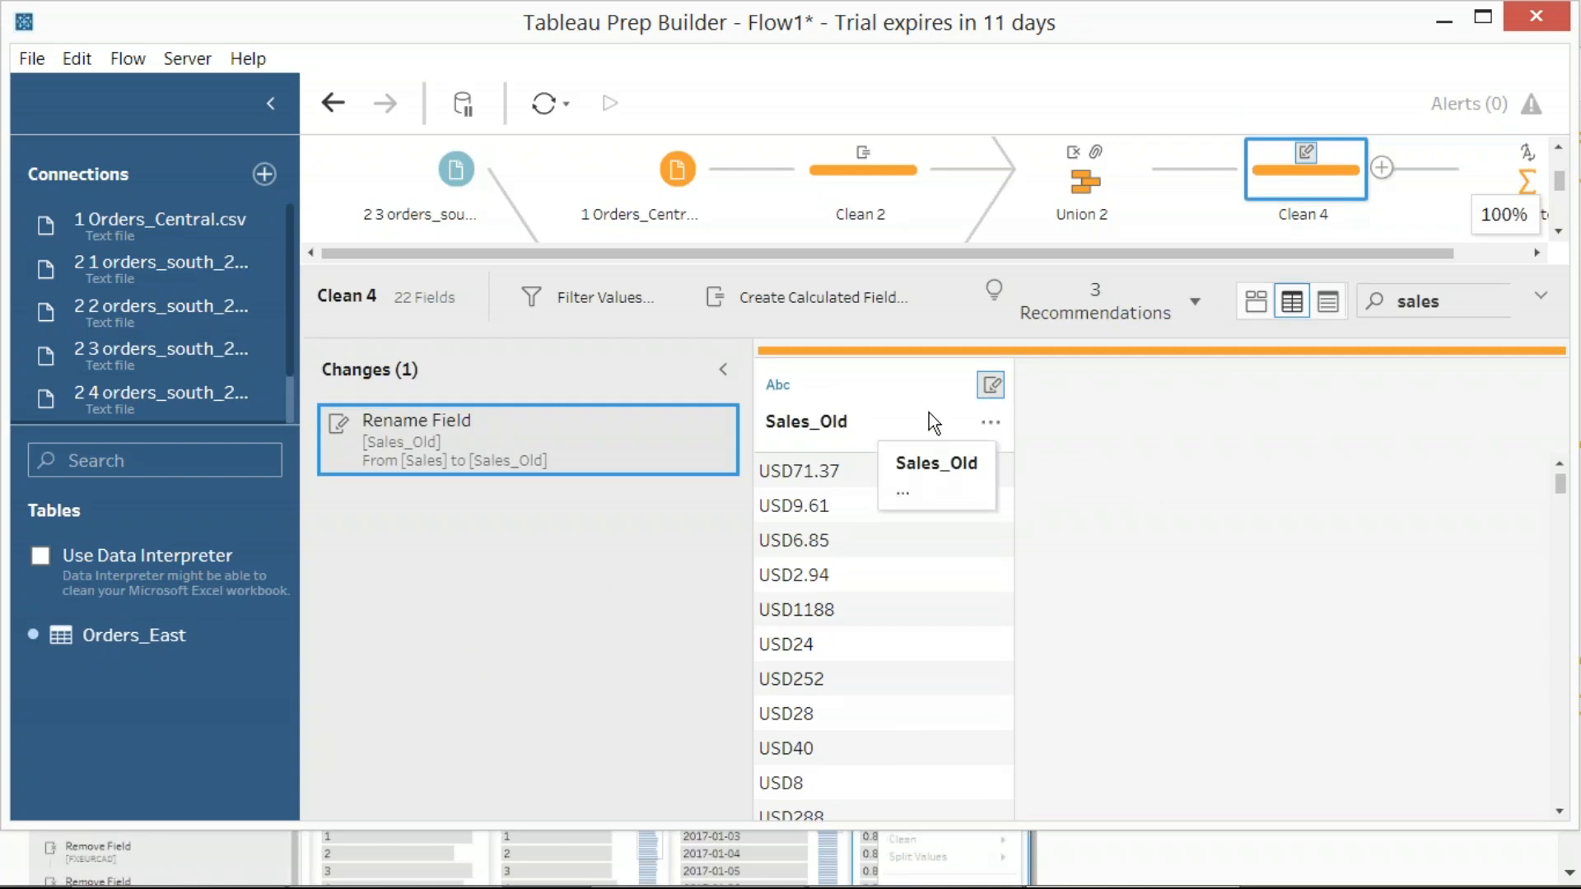
Start a custom calculated field from Sales_Old in Clean 4 and name it Sales
left_click(990, 427)
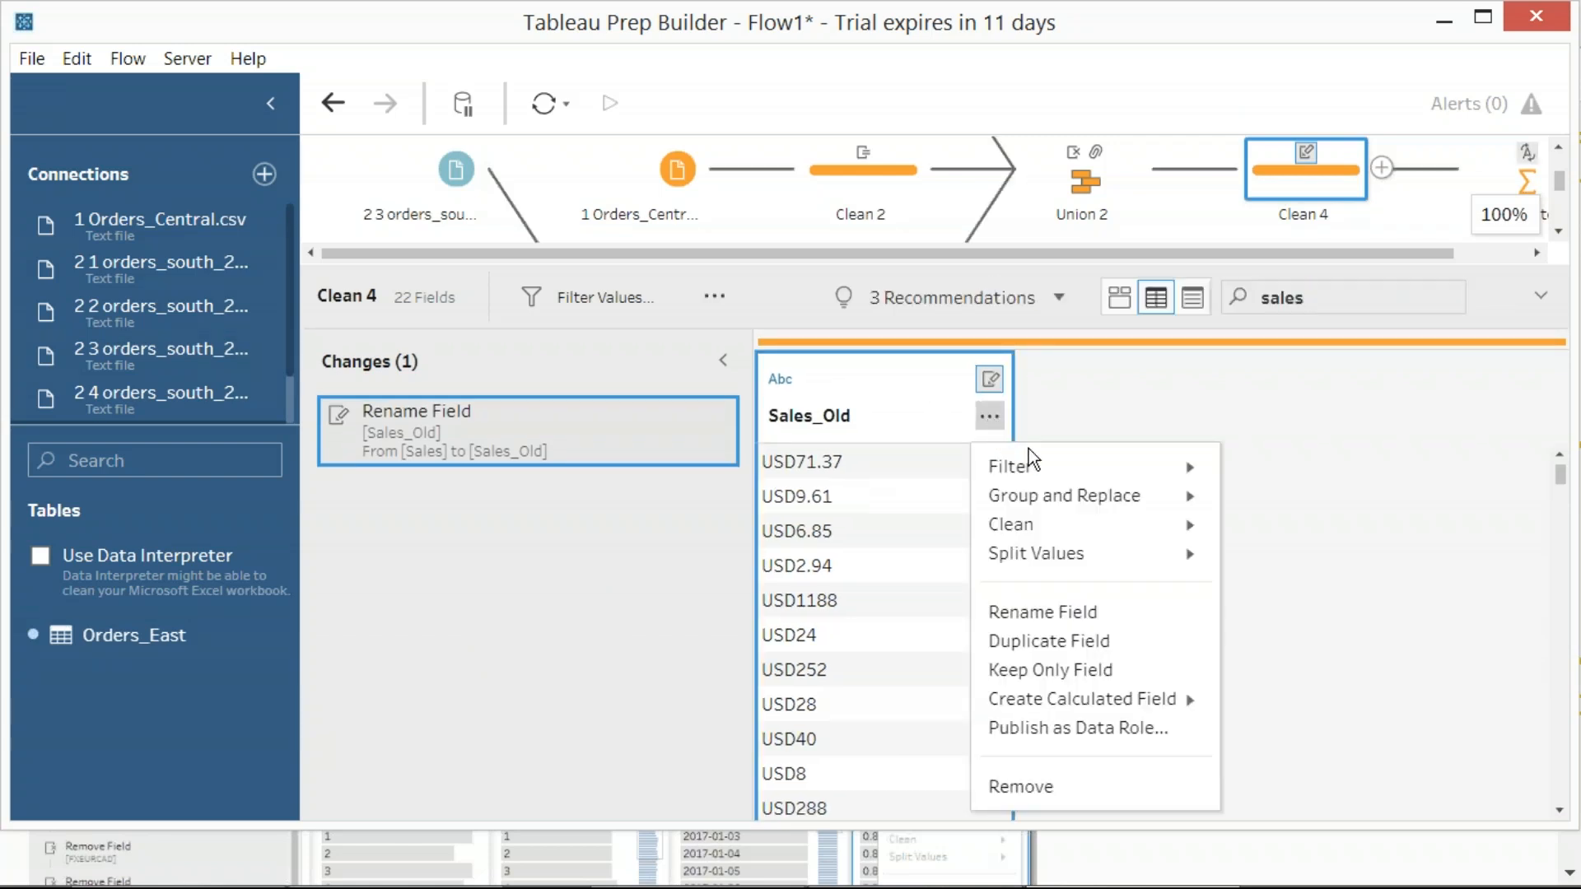
mouse_move(1050, 457)
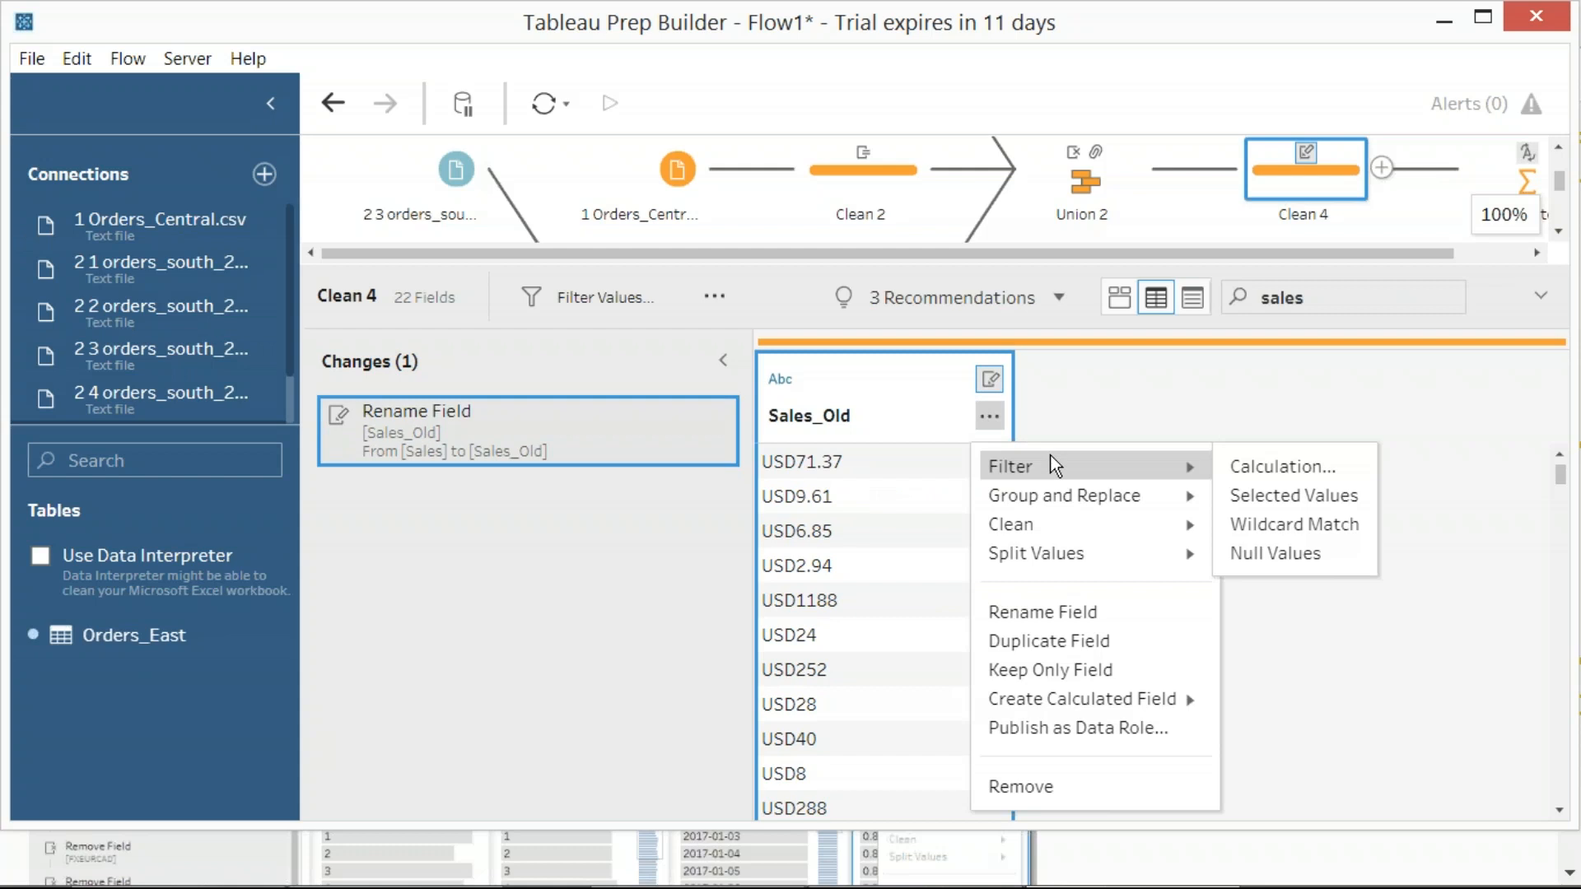
mouse_move(1083, 692)
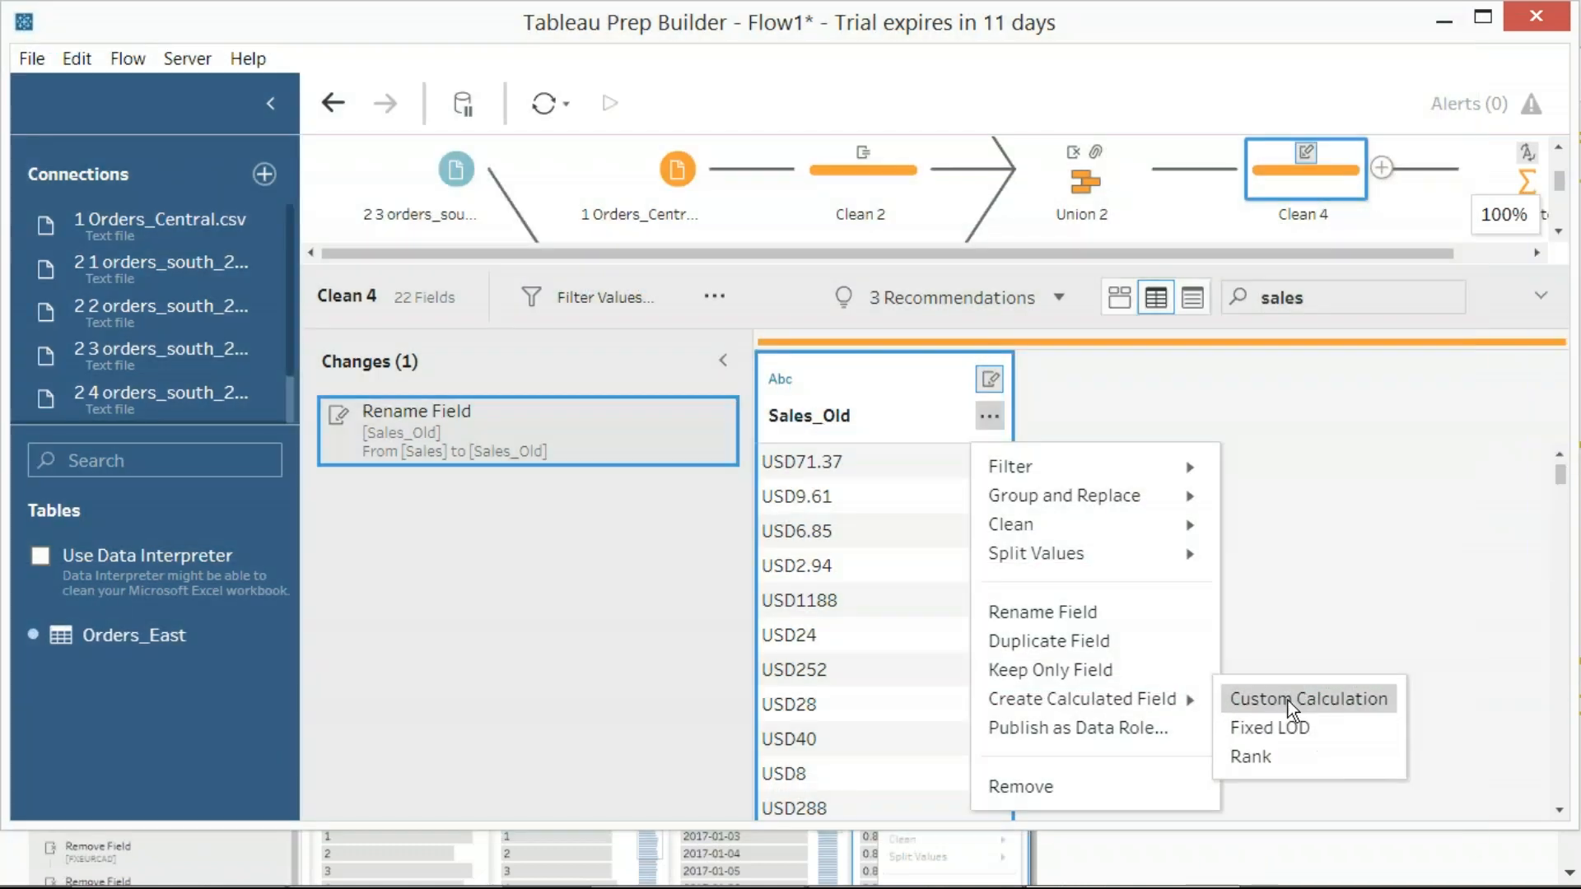
left_click(1291, 701)
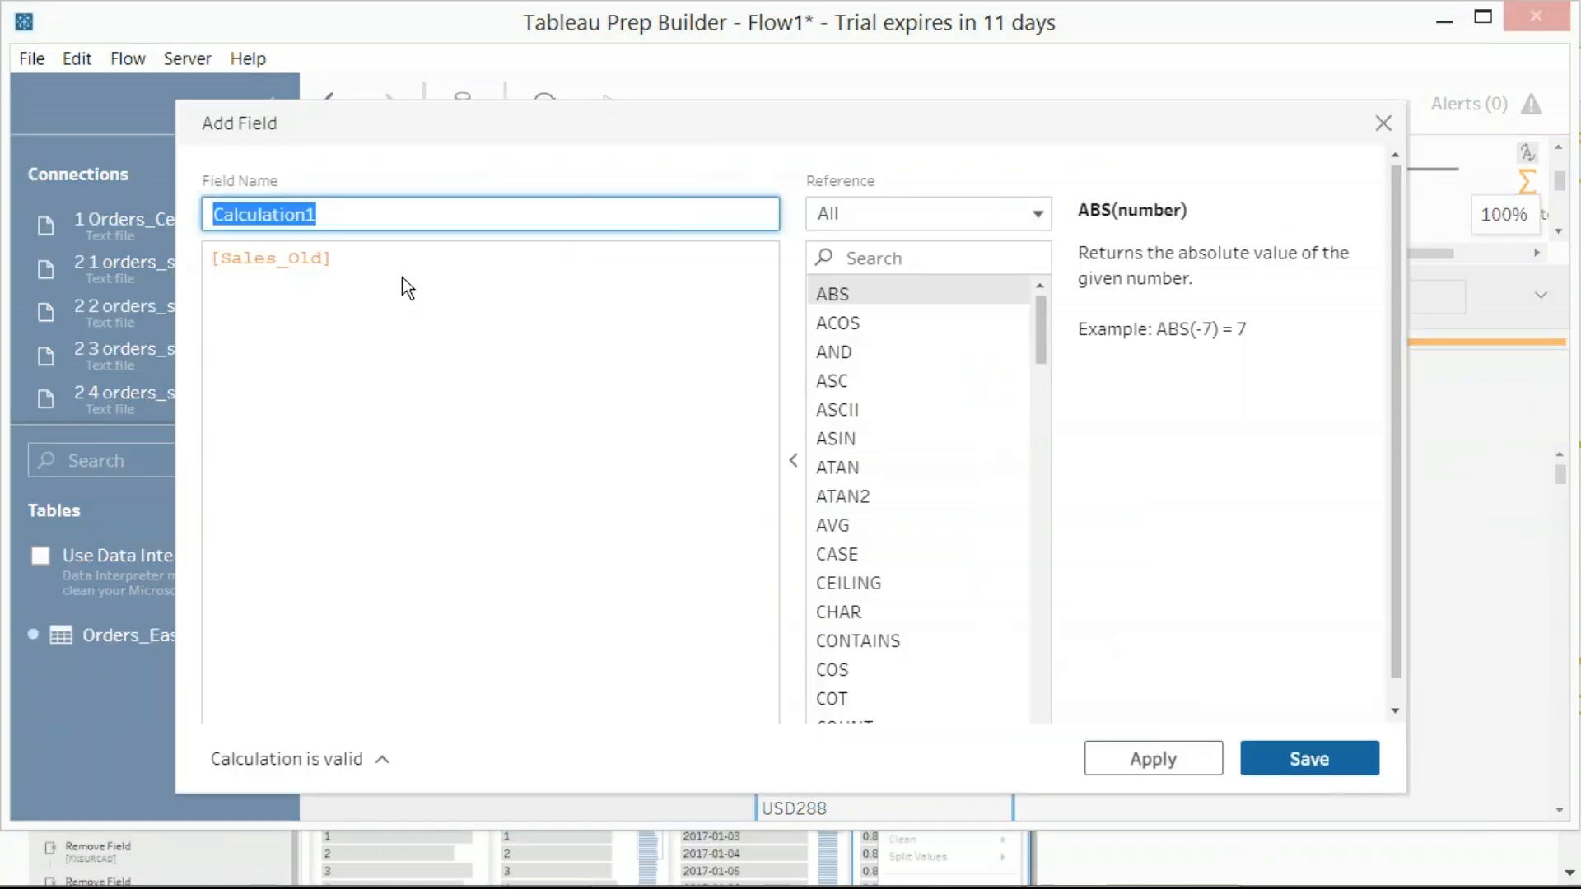
type("Sales")
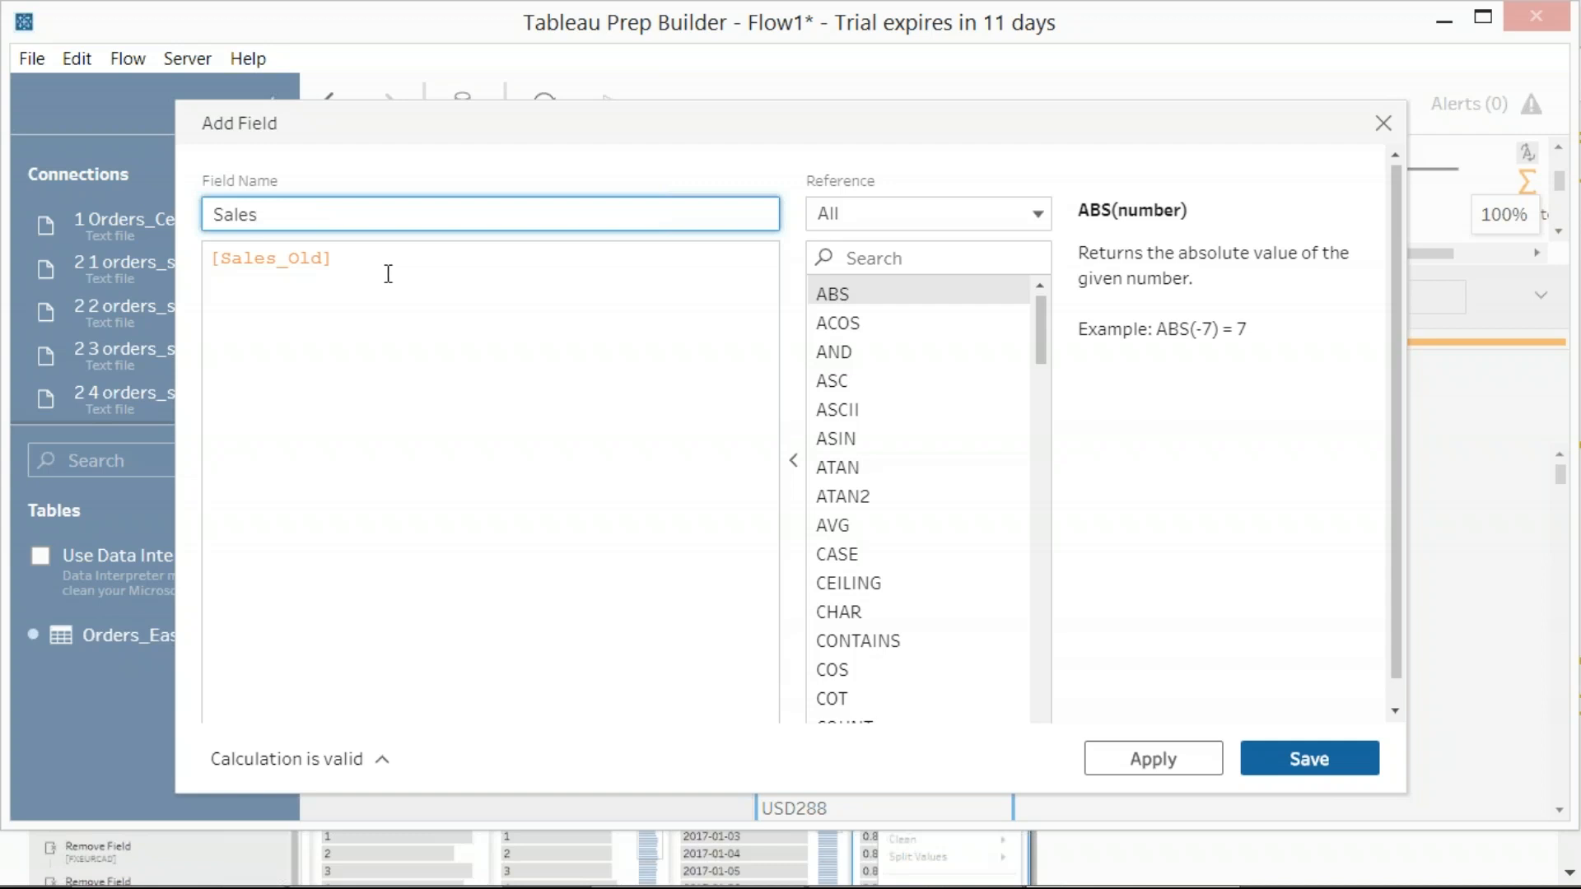
Insert the string function MID in front of the [Sales_Old] reference in the calculation
left_click_drag(378, 268, 166, 243)
left_click(224, 272)
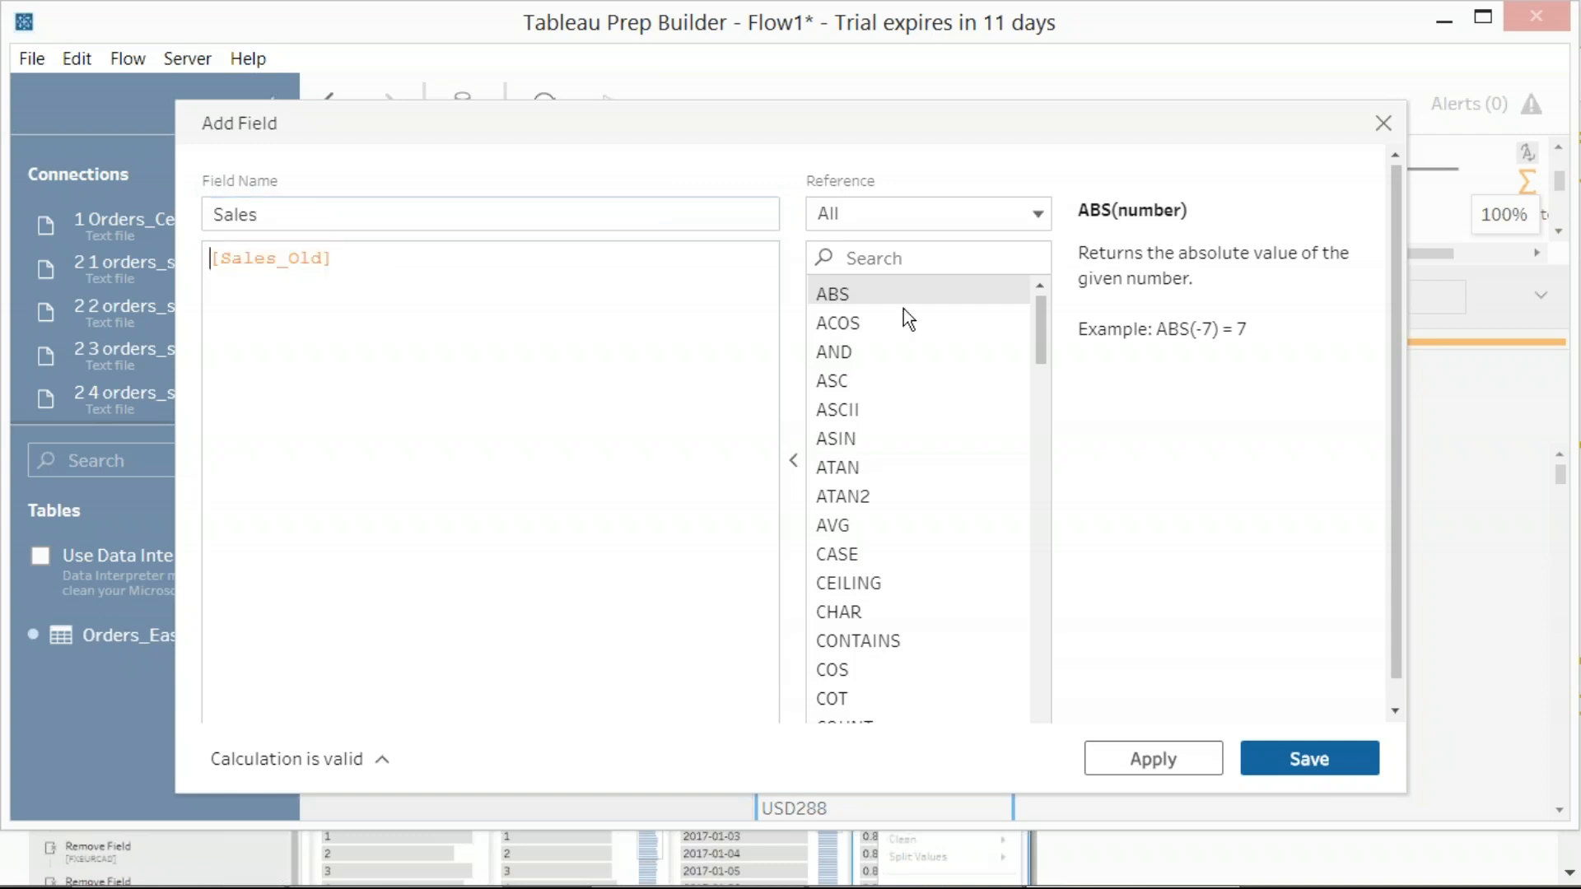
left_click(1035, 216)
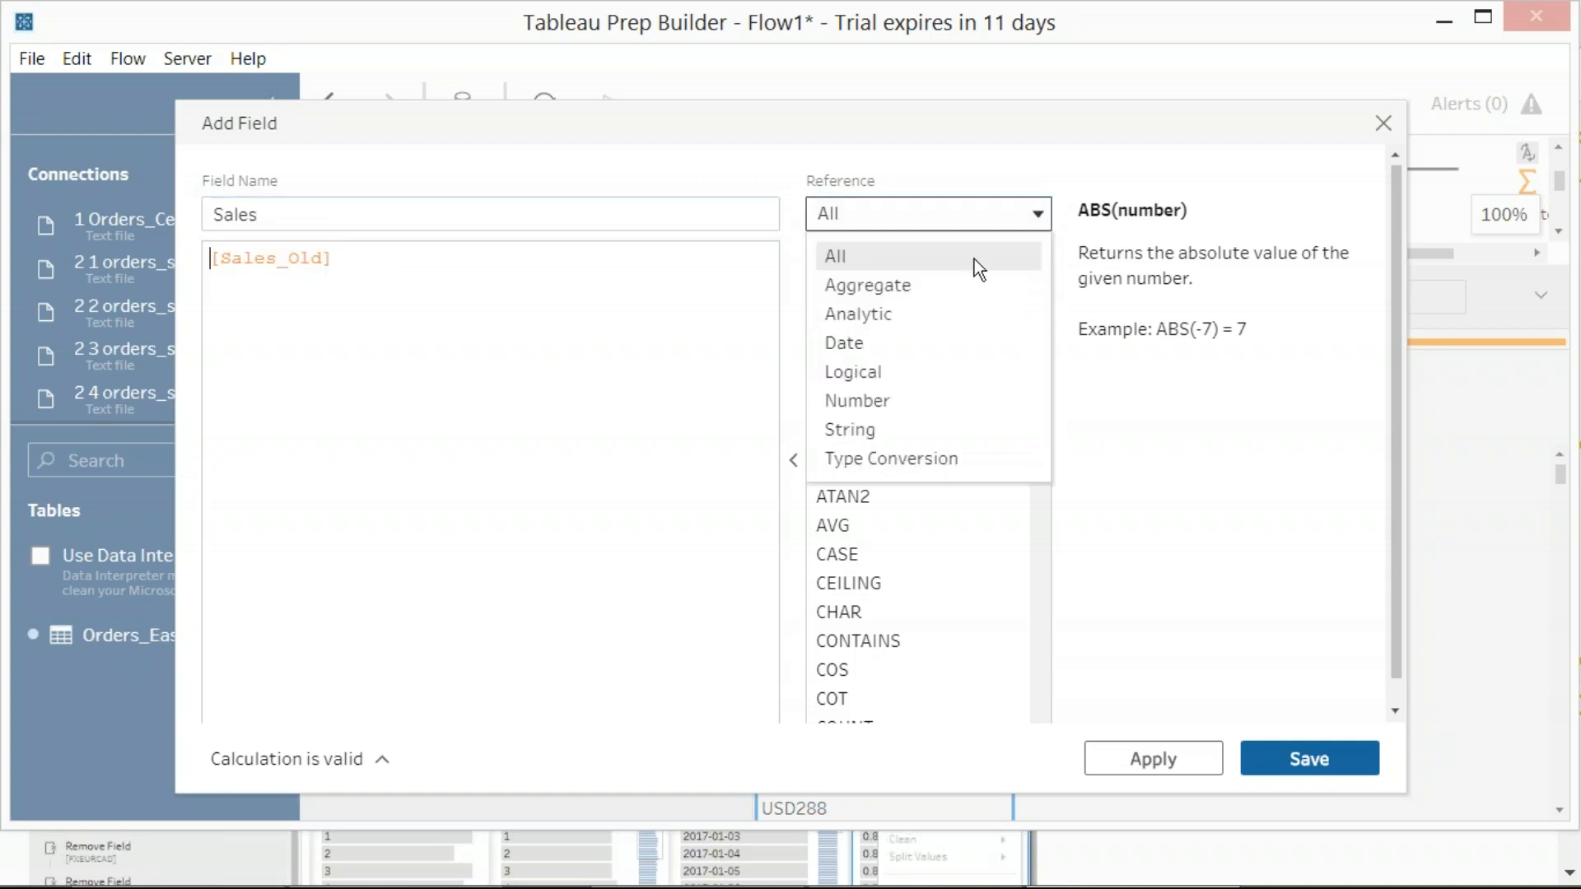
left_click(888, 430)
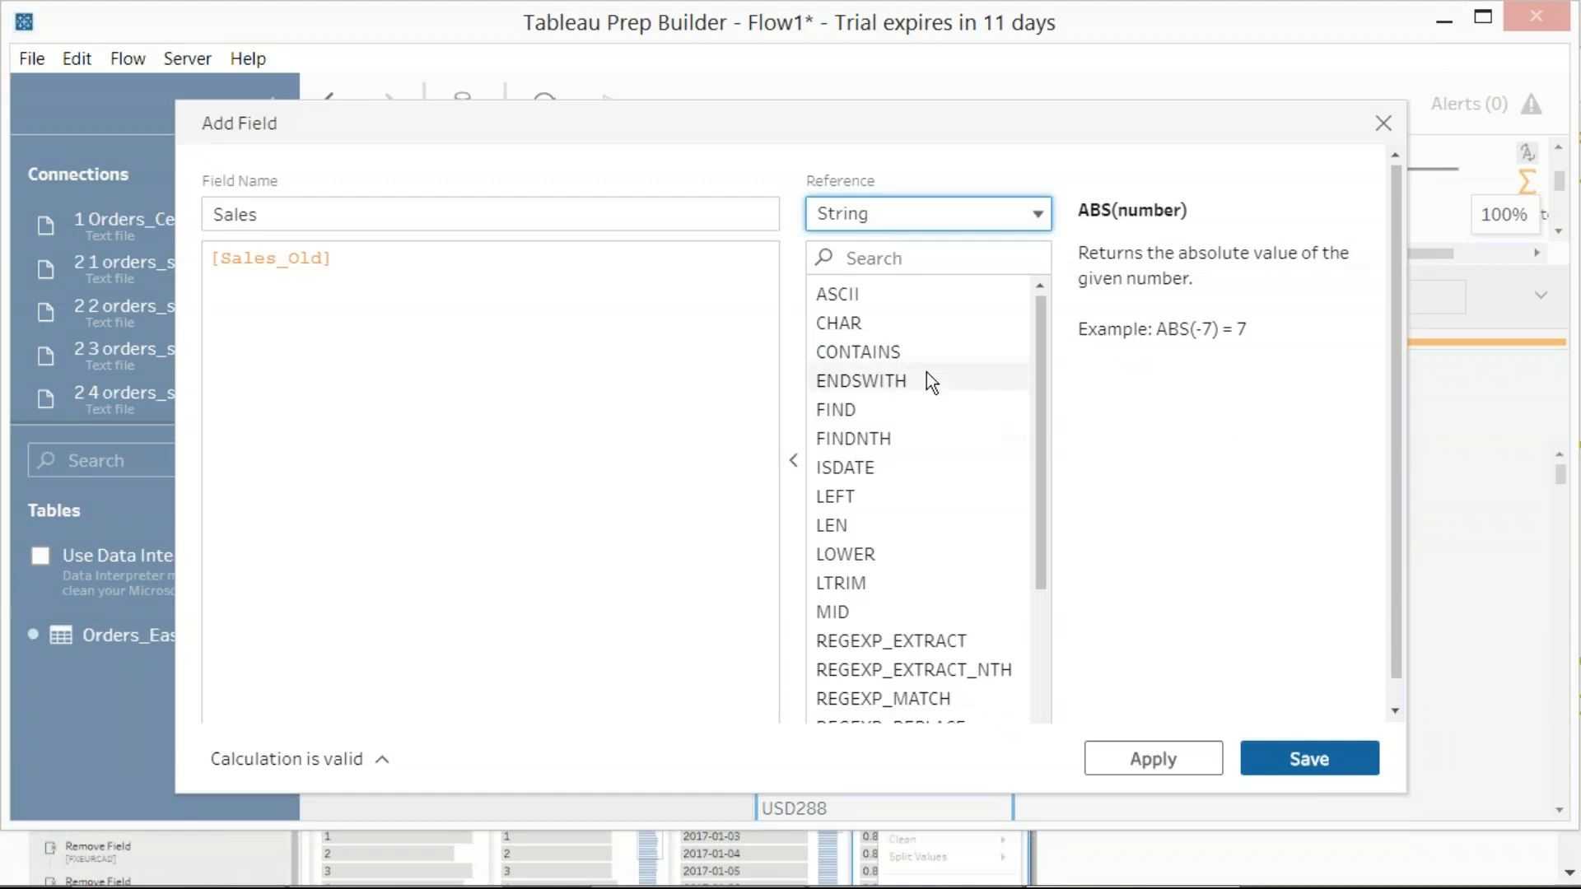
left_click_drag(1038, 382, 1042, 527)
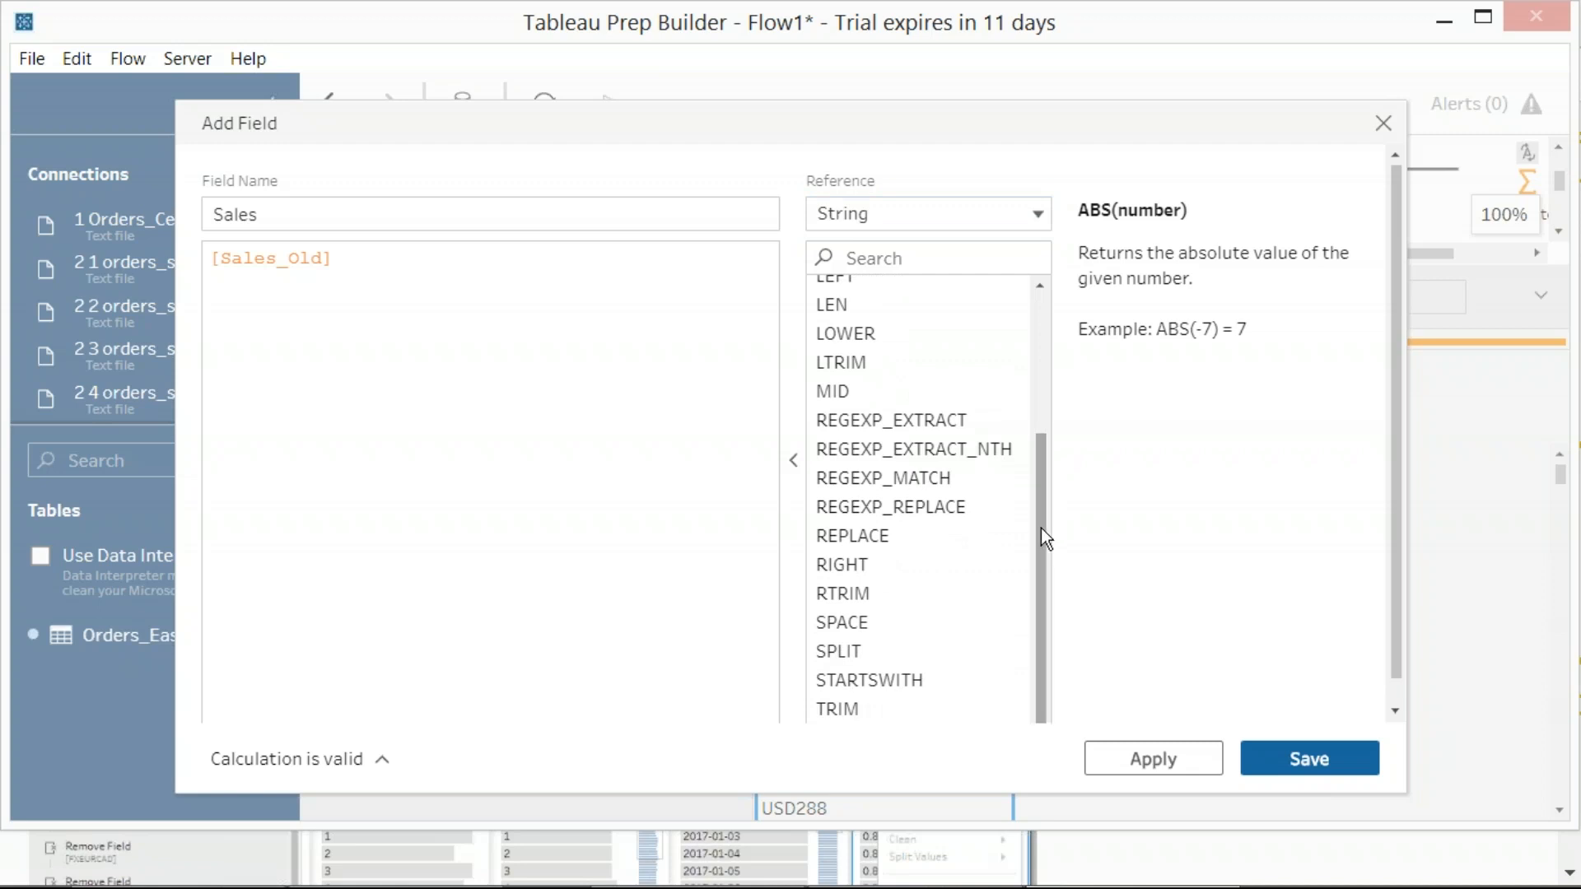
left_click(838, 383)
double_click(840, 387)
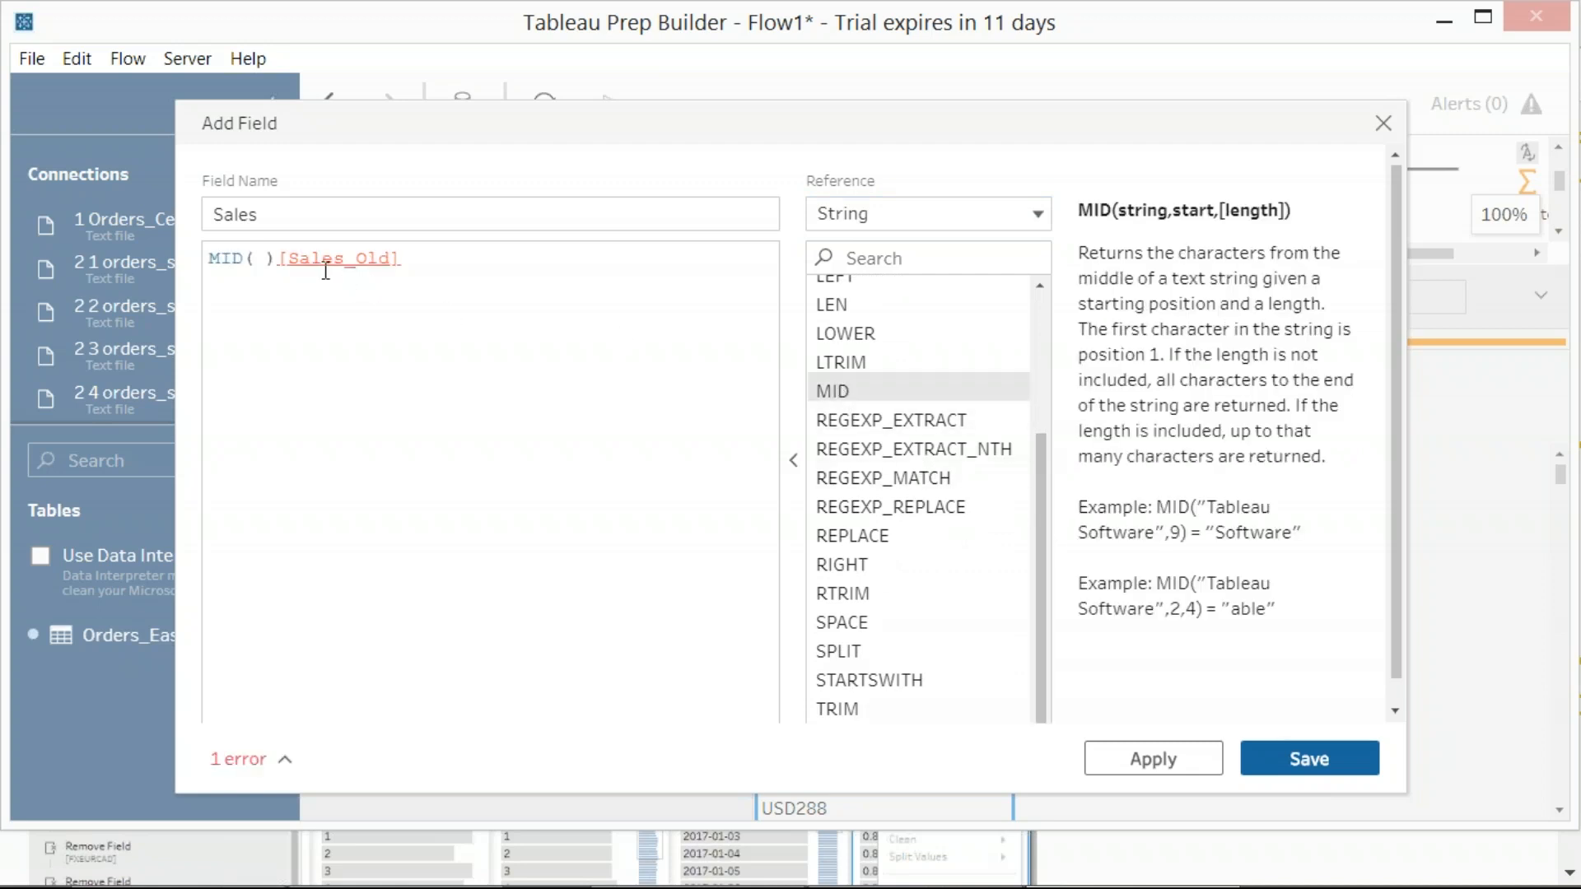
Complete the formula as MID([Sales_Old],4) and save the calculated field
key("Delete")
key("Delete")
left_click(396, 265)
type(",")
type("4")
type(")")
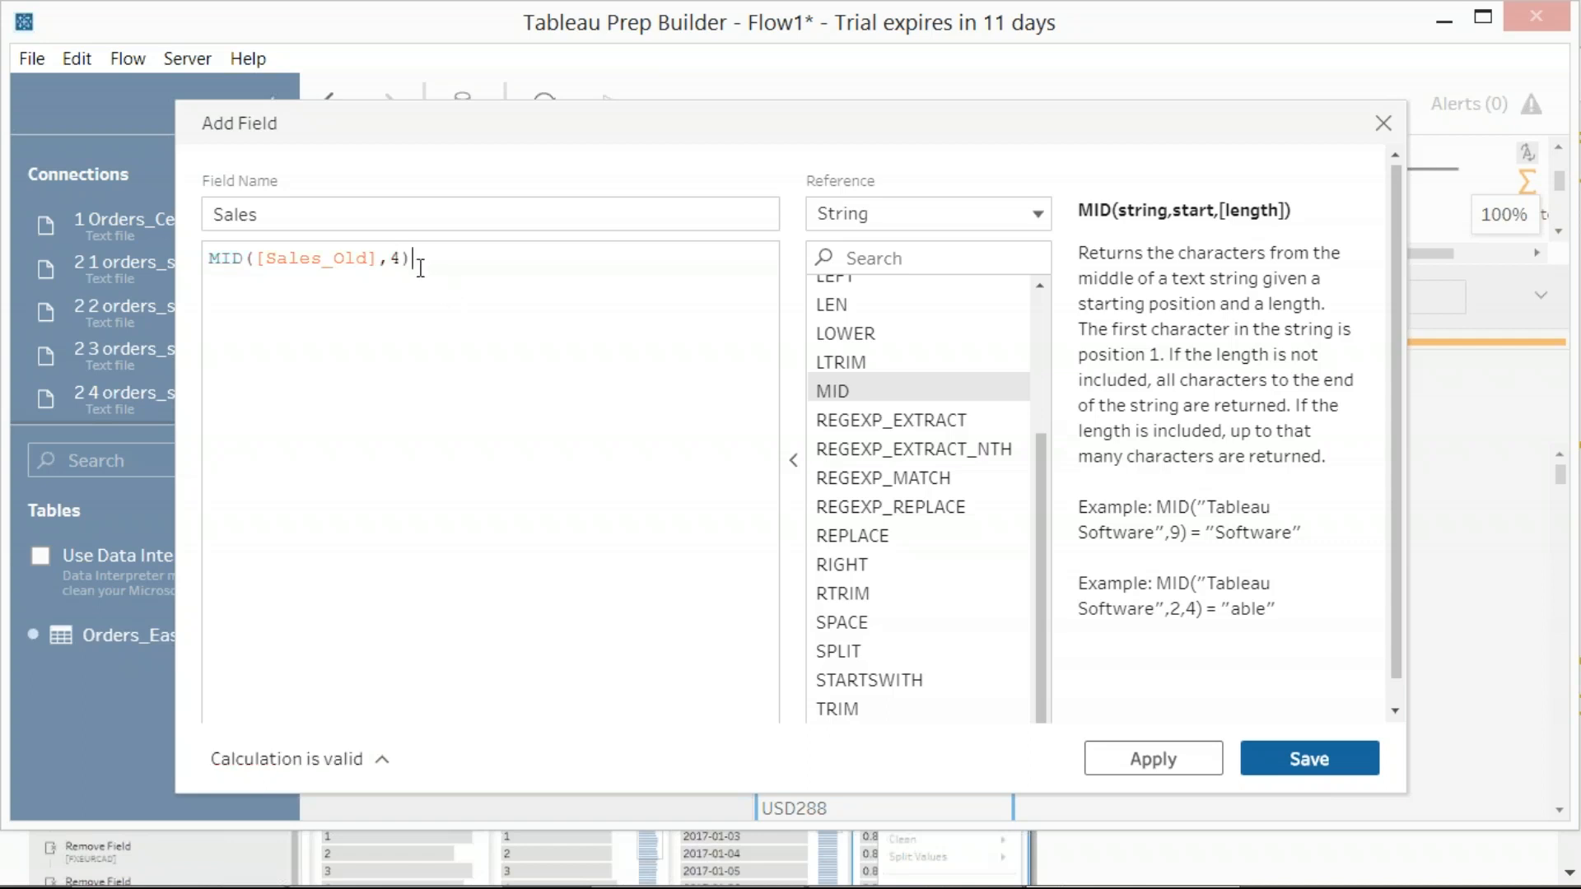
left_click_drag(2, 1, 1476, 796)
left_click_drag(2, 2, 1426, 824)
left_click(1312, 759)
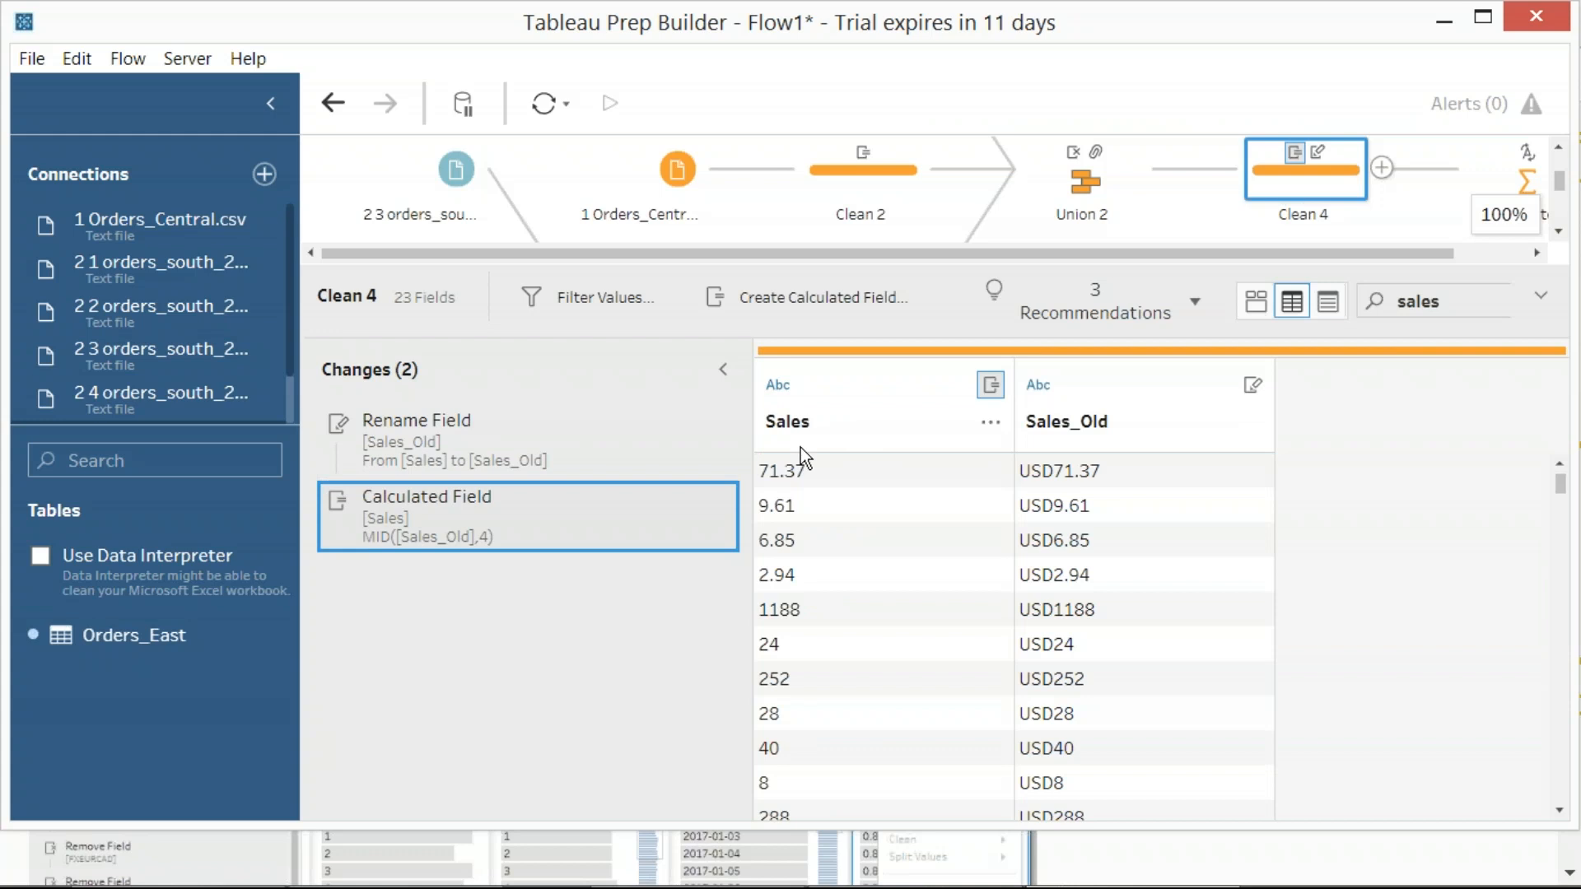
Change the data type of the calculated Sales field in Clean 4 to Number (decimal)
key("Print")
left_click_drag(0, 0, 1524, 819)
left_click(774, 394)
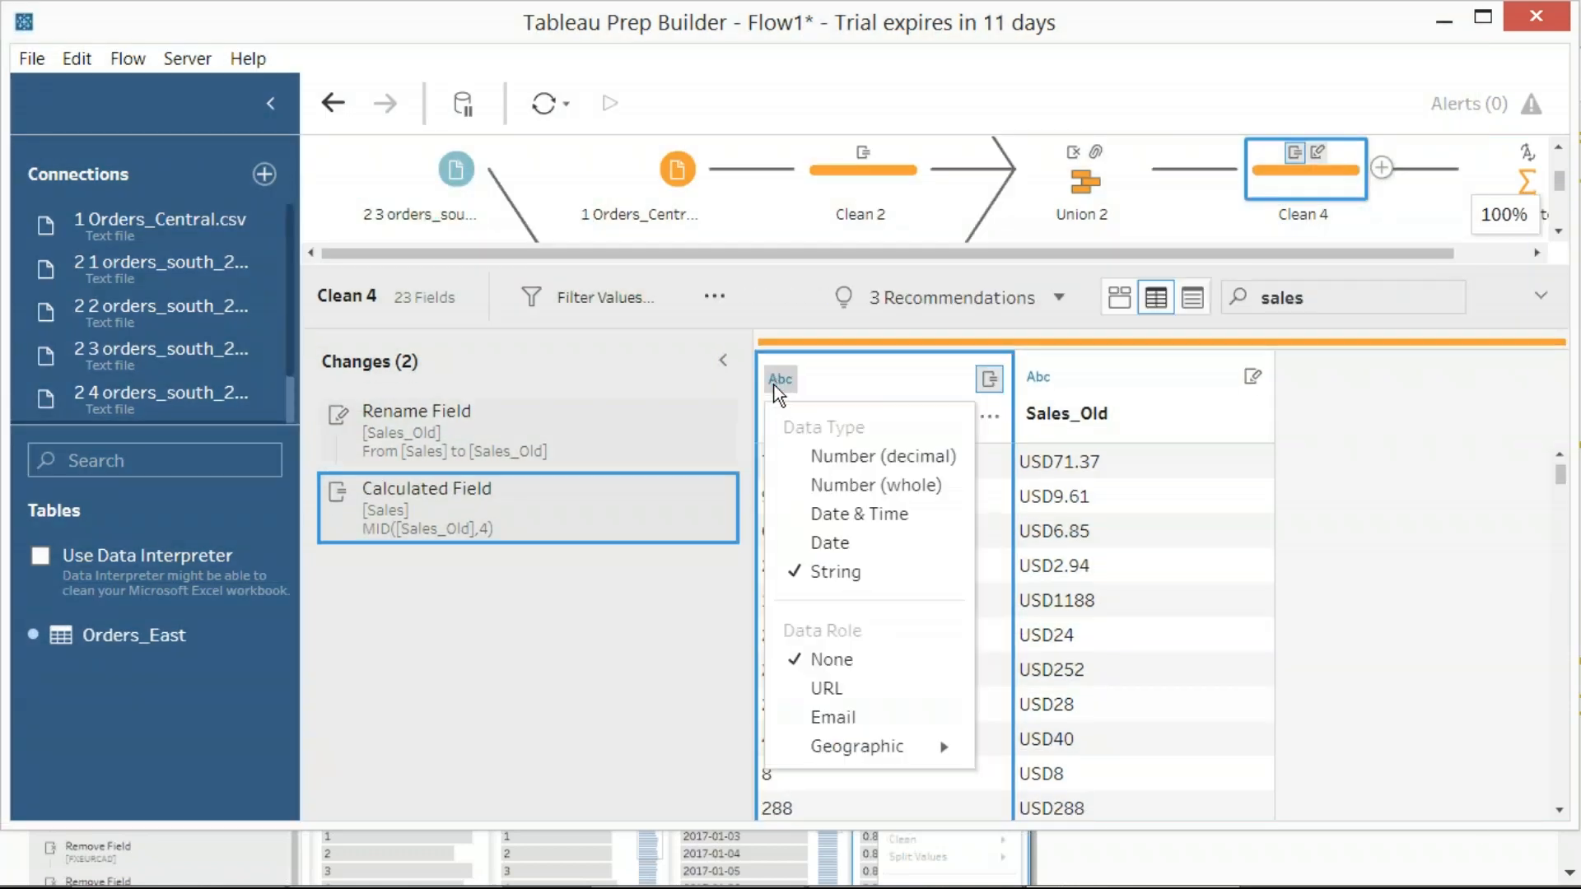
left_click(845, 457)
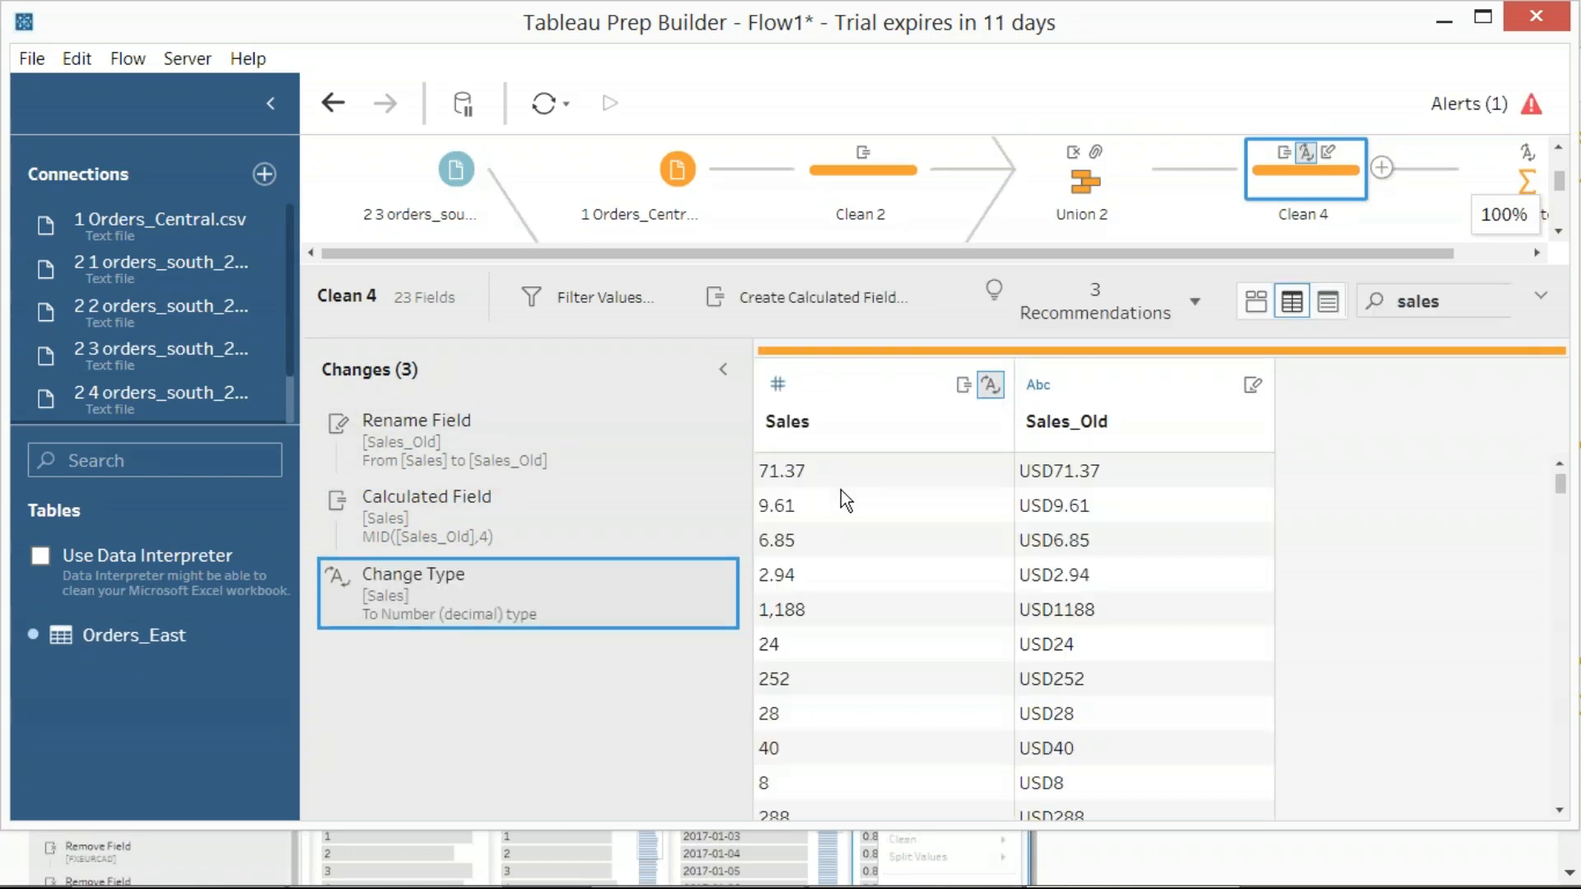
key("Print")
left_click_drag(2, 2, 1017, 831)
Search the additional fields of Aggregate 1 for "sal" and add Sales as a sum to the aggregated fields
left_click(1514, 184)
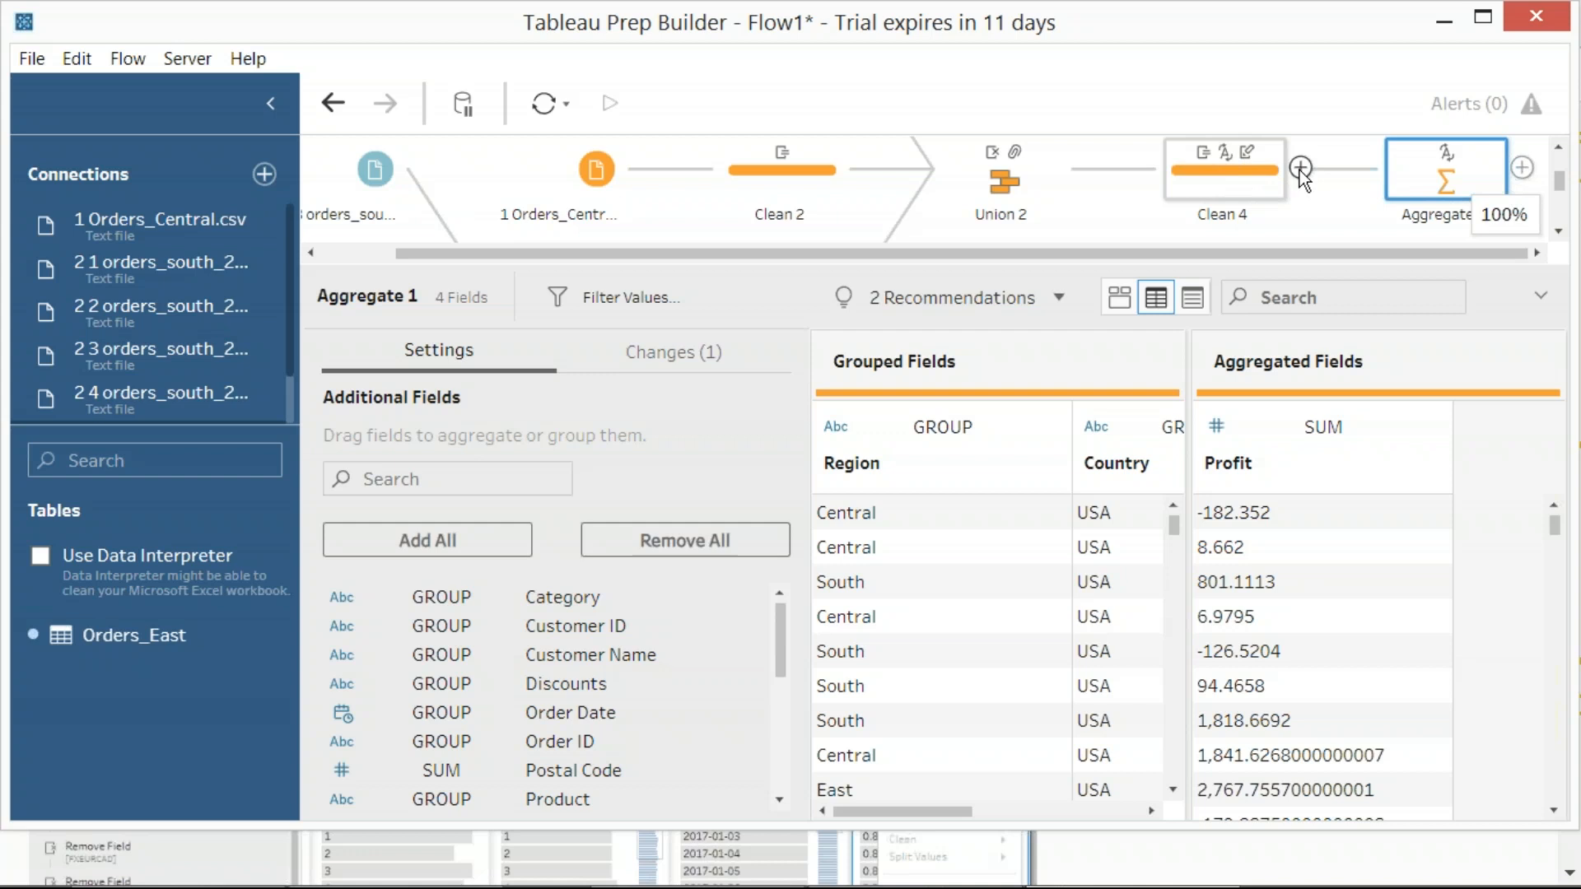
left_click(434, 479)
type("sal")
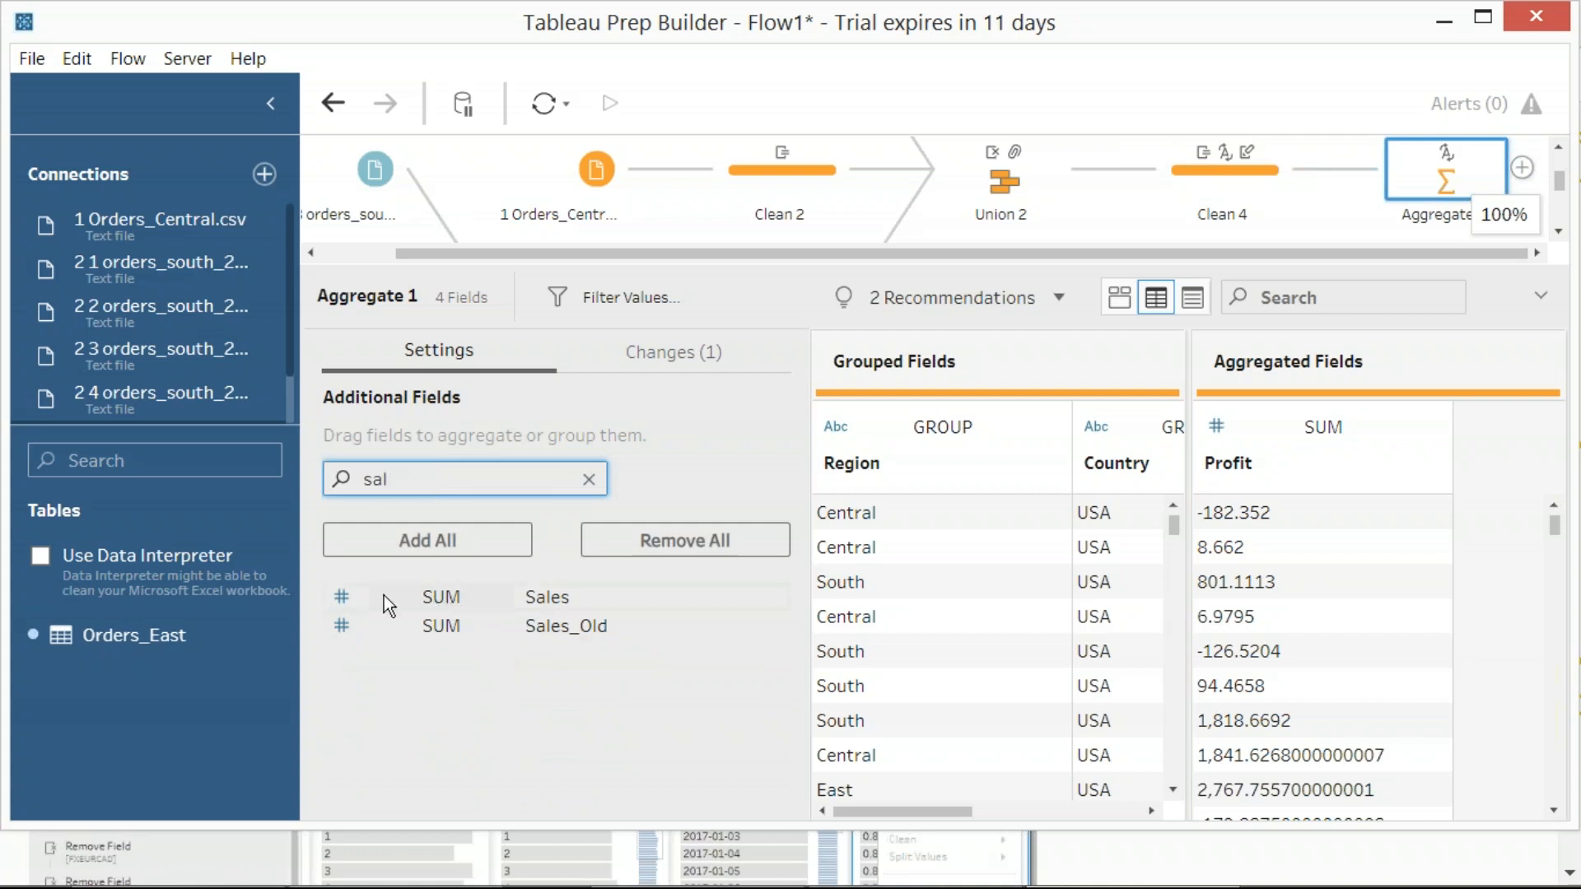
left_click(497, 604)
left_click(457, 600)
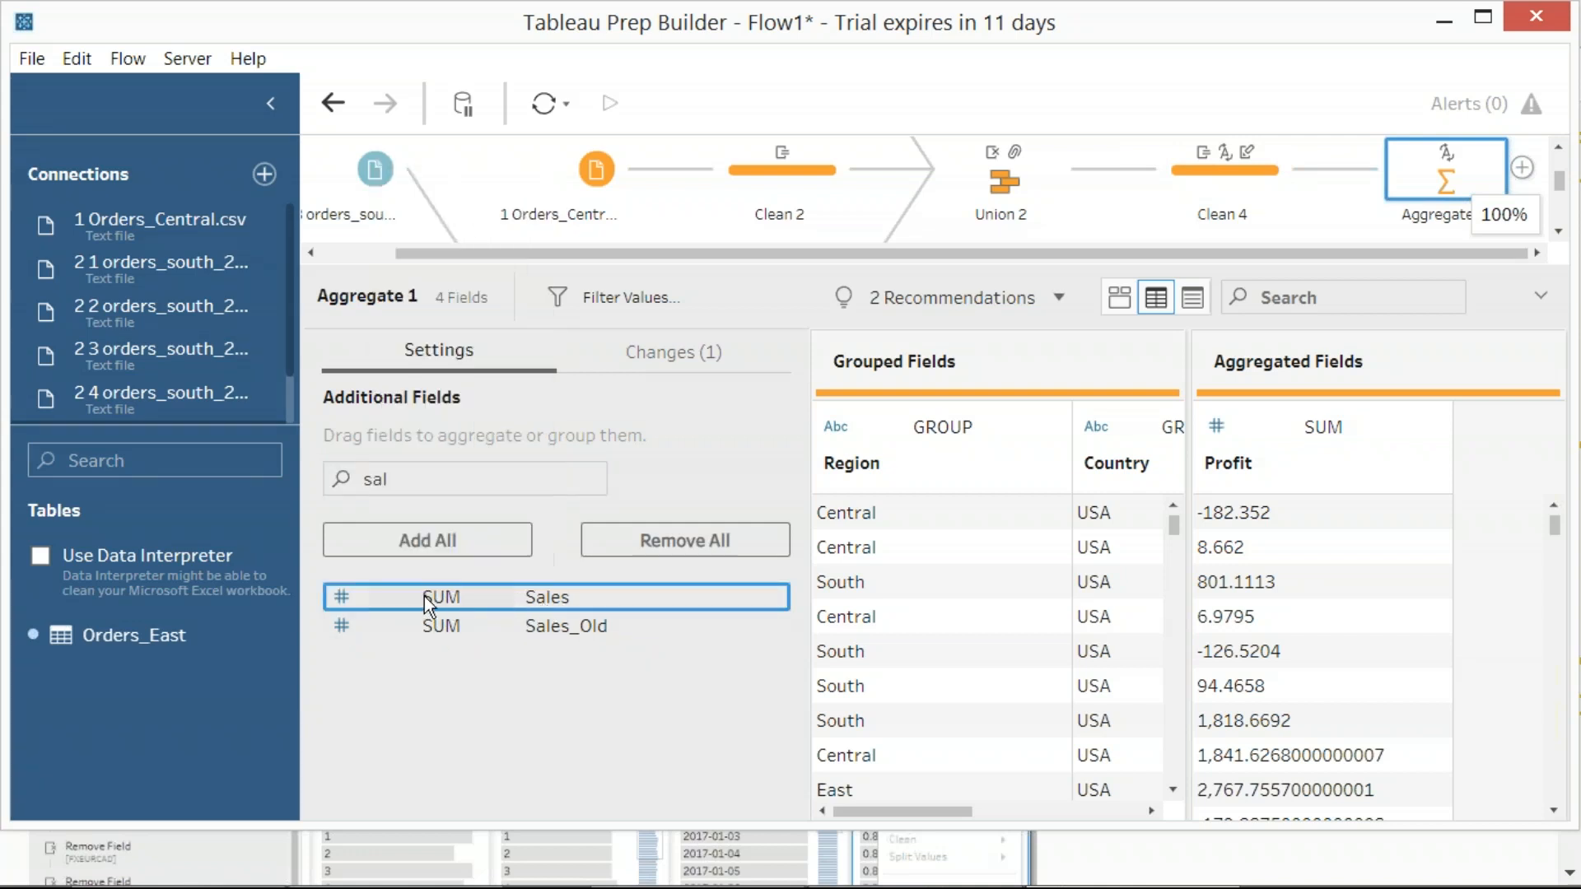
left_click_drag(427, 598, 1476, 554)
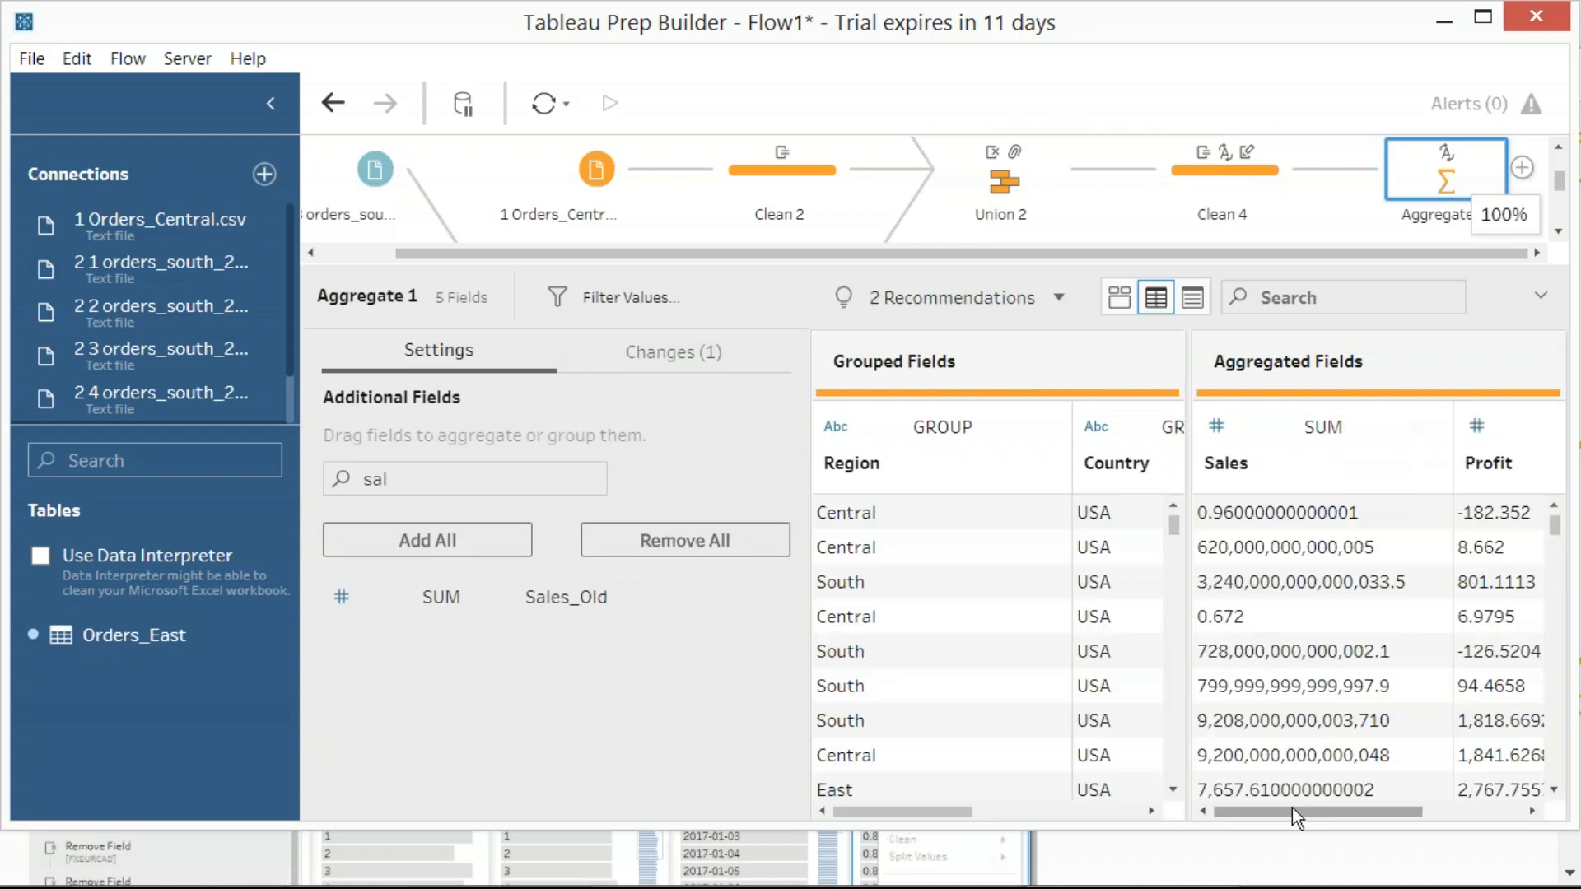
scroll(1334, 675, "down", 10)
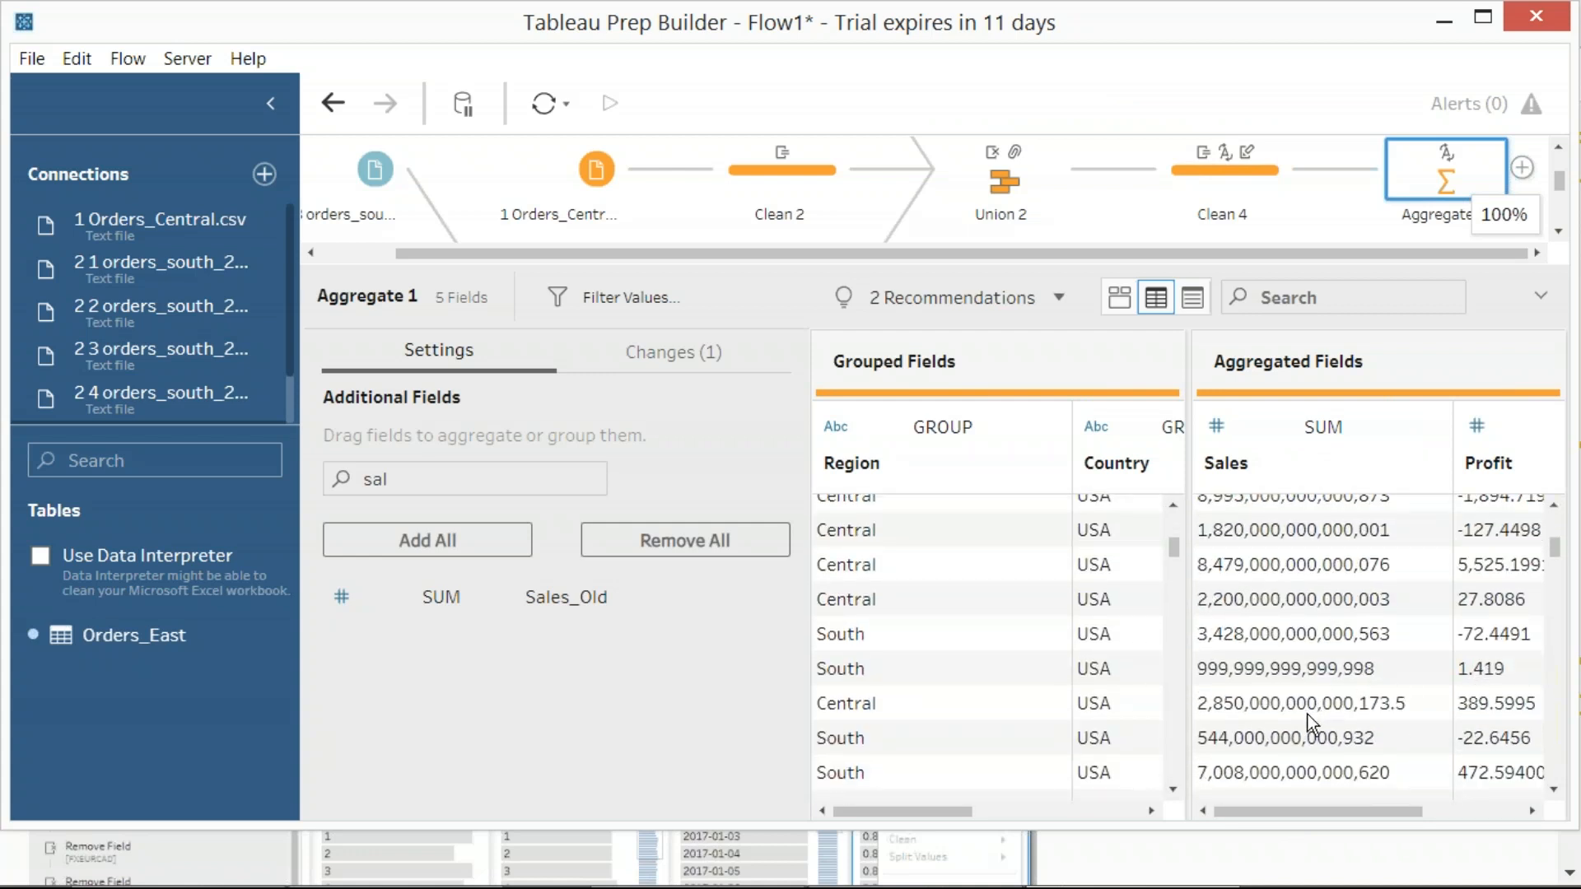
Examine the aggregated Sales and Profit values of Aggregate 1 and capture a screenshot of the window
scroll(1308, 715, "down", 3)
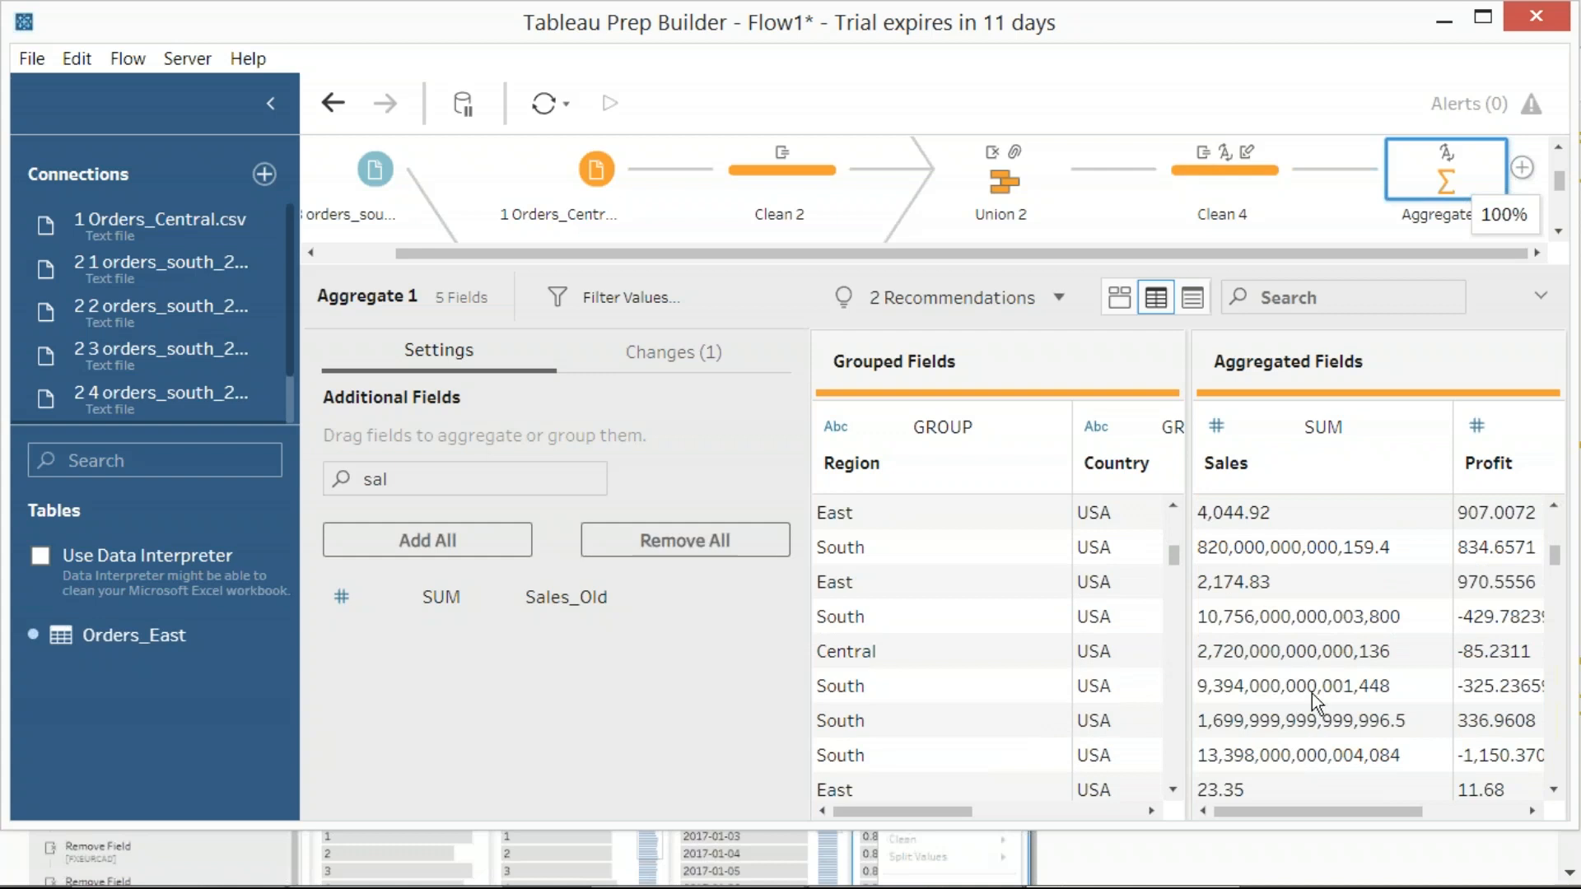
scroll(1359, 626, "up", 5)
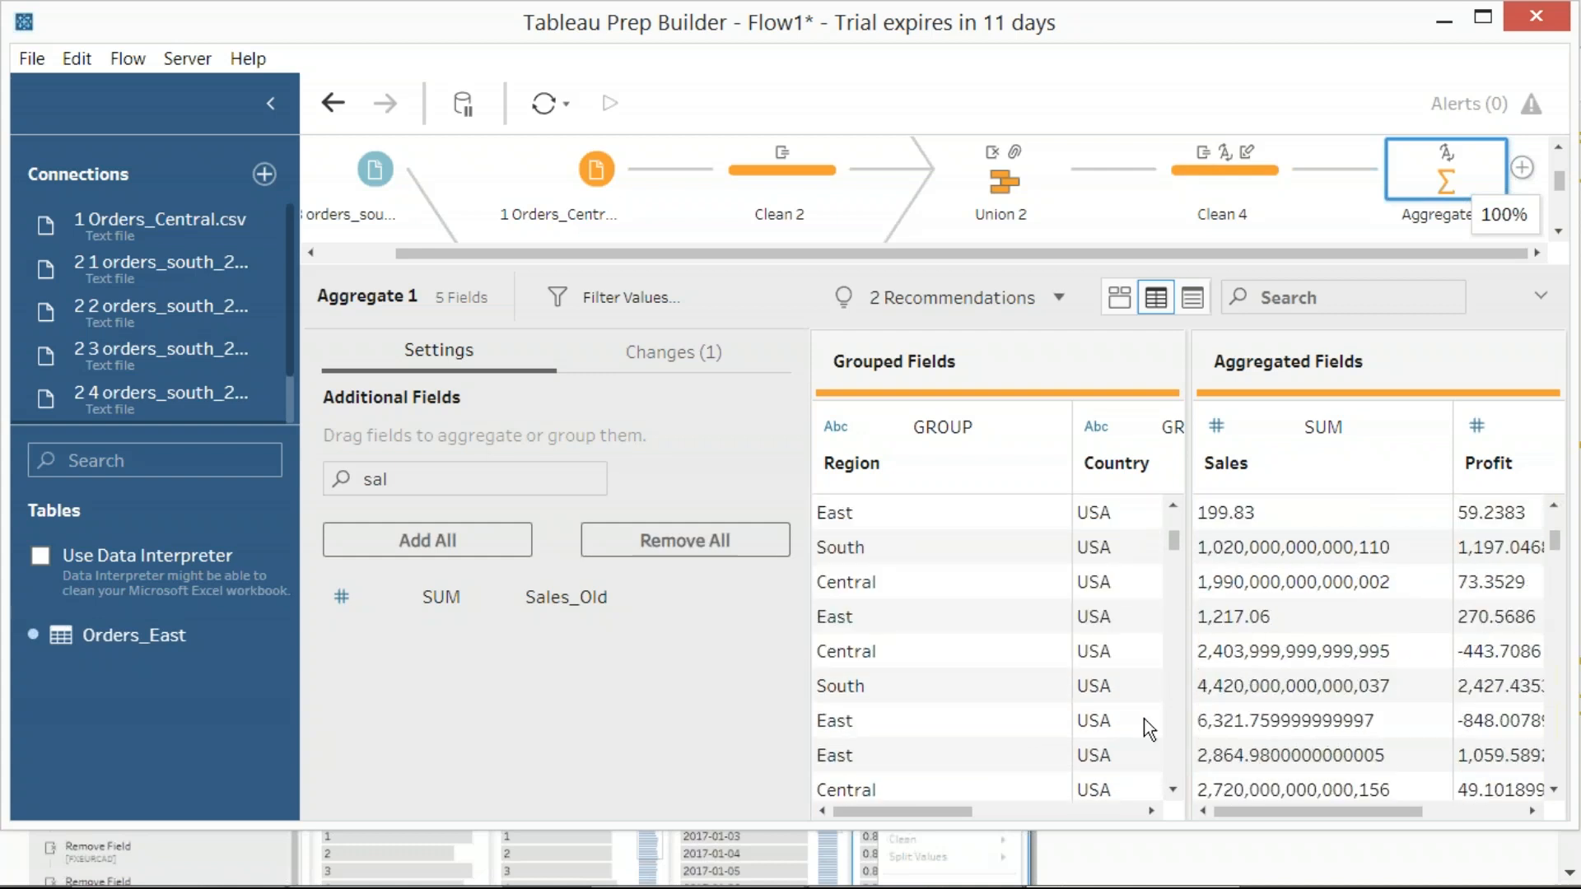
left_click_drag(1302, 813, 1401, 789)
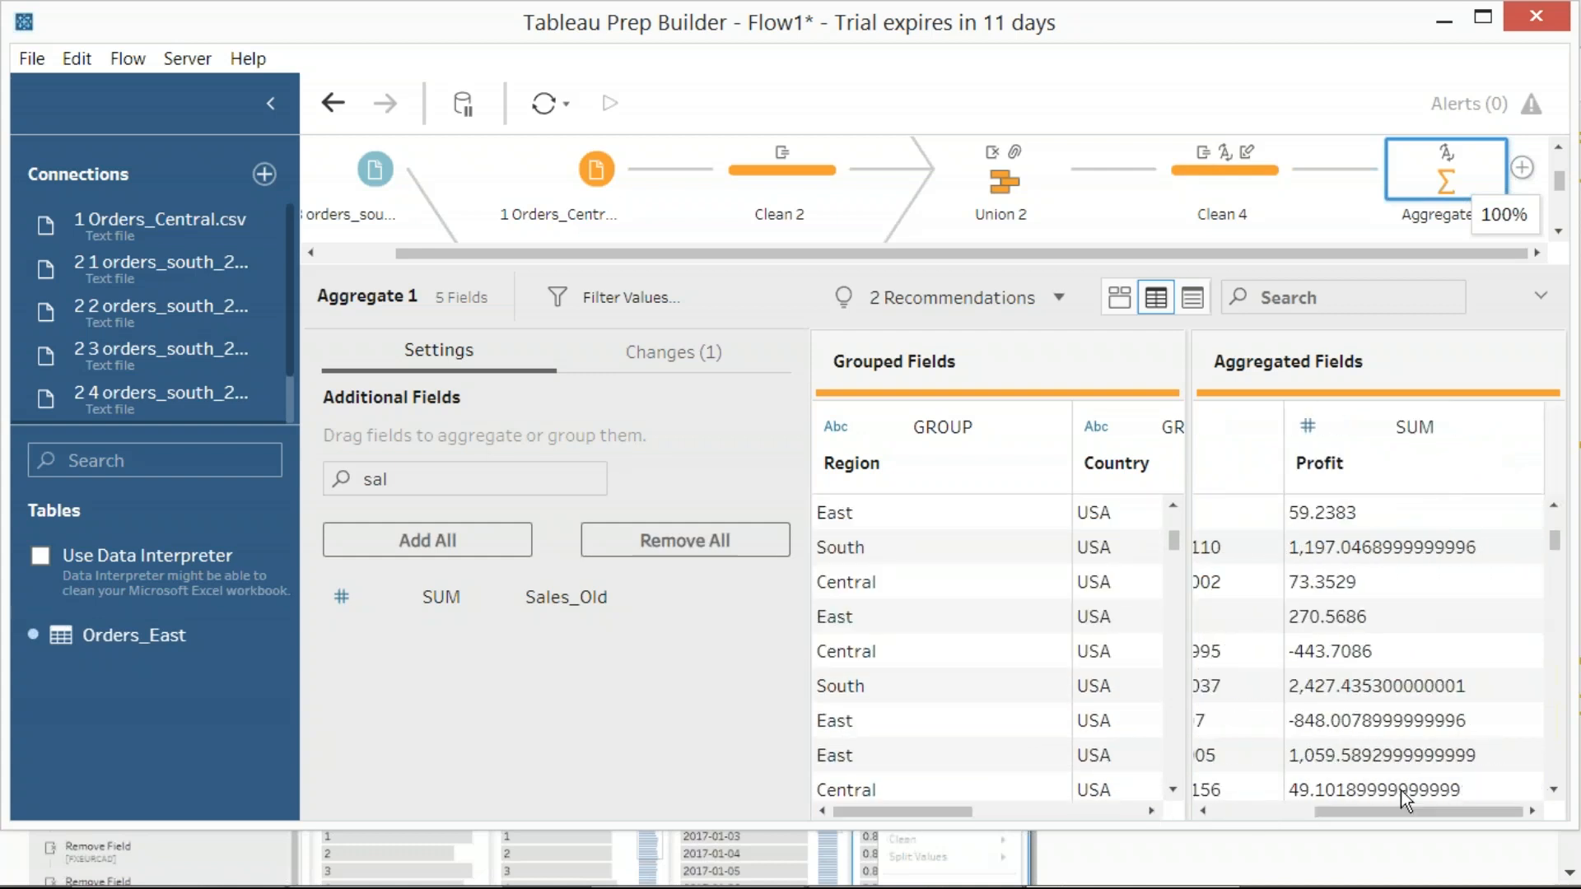
key("Print")
left_click_drag(2, 2, 1485, 824)
Close the Aggregate 1 details, zoom the flow out to 80%, and capture a screenshot of the whole flow
left_click(933, 215)
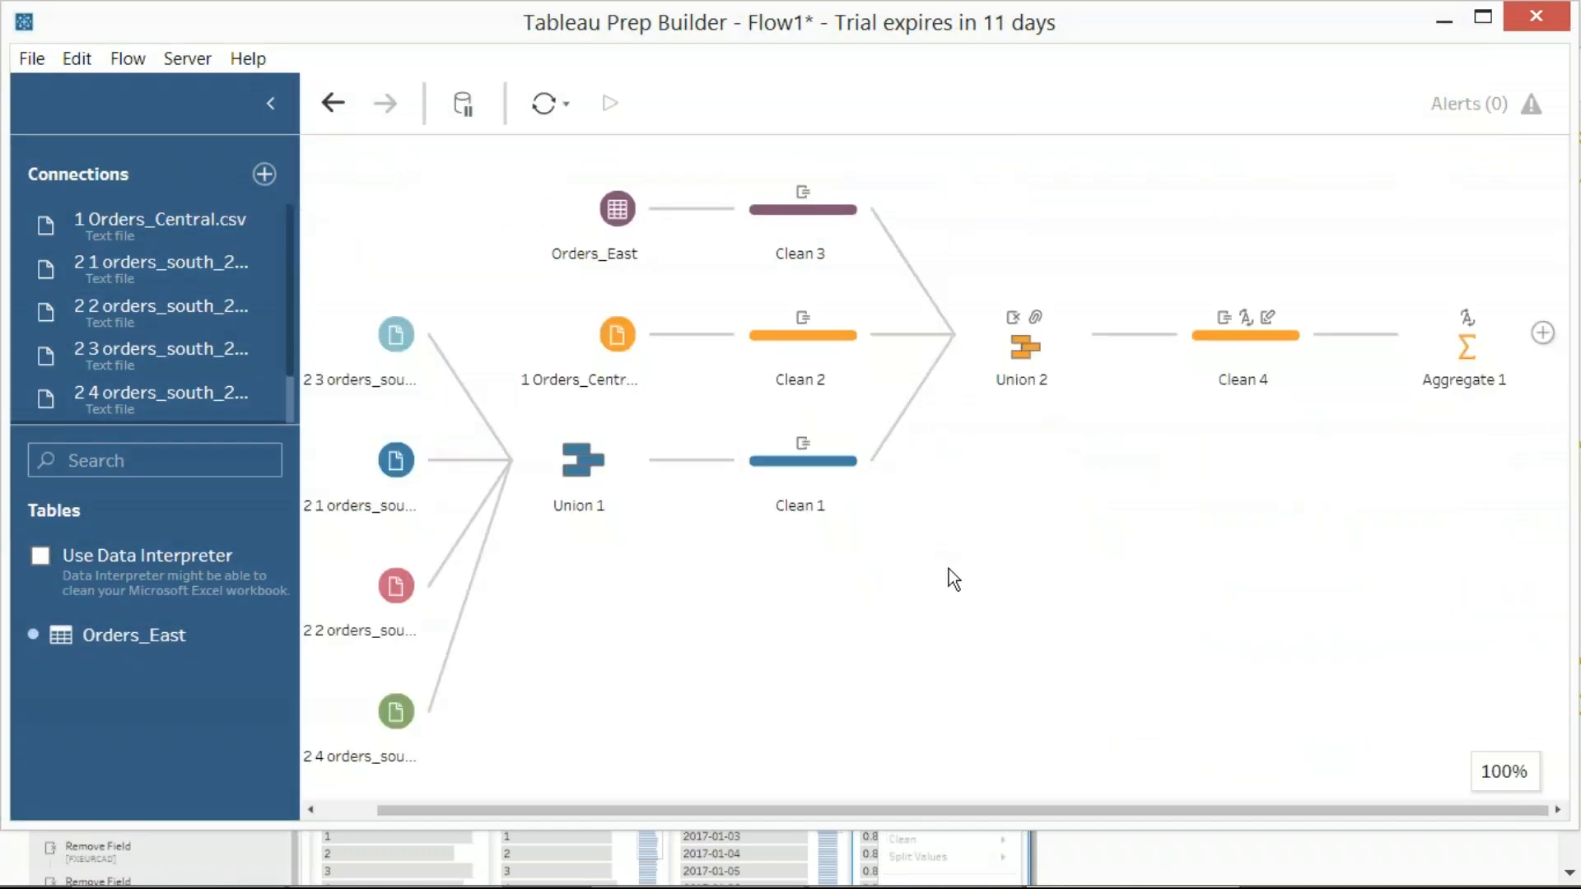
key("Print")
left_click(818, 352)
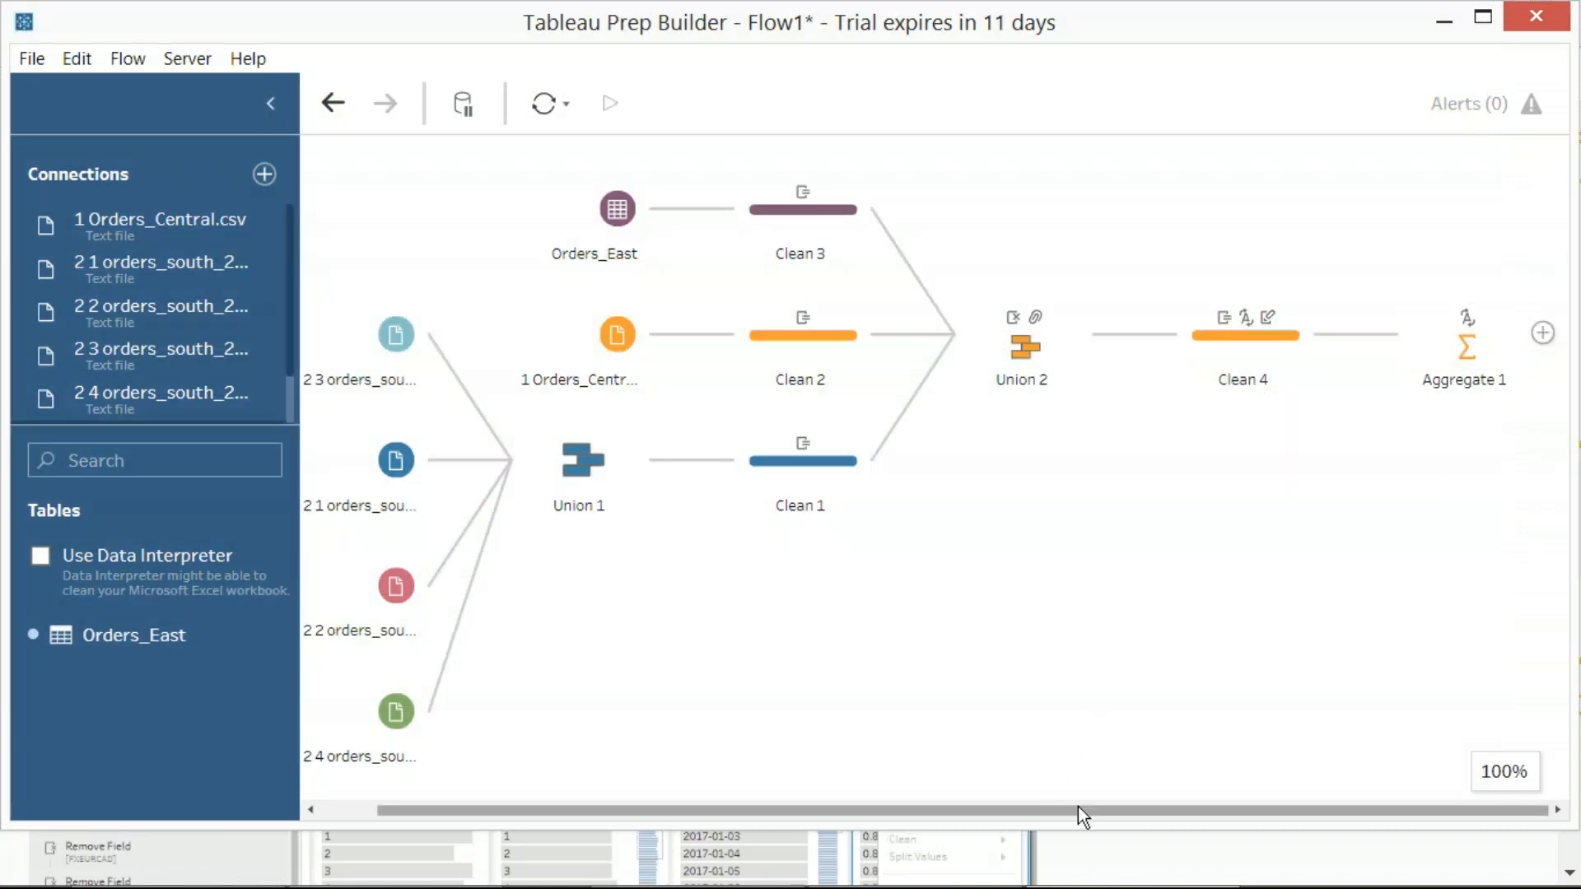
mouse_move(1502, 774)
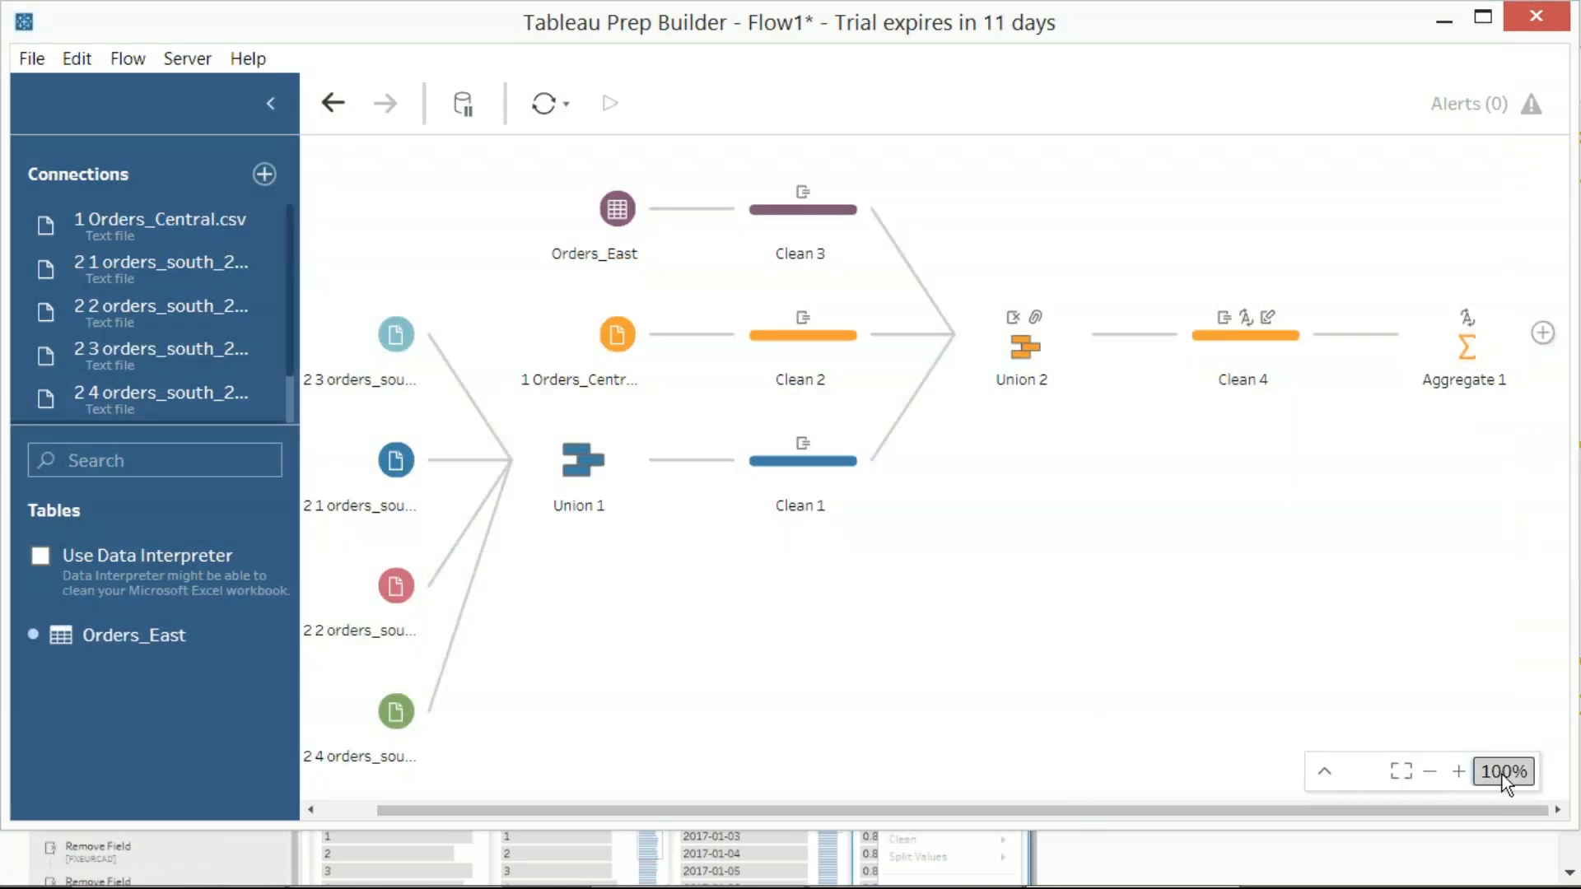
left_click(1431, 772)
left_click(1431, 772)
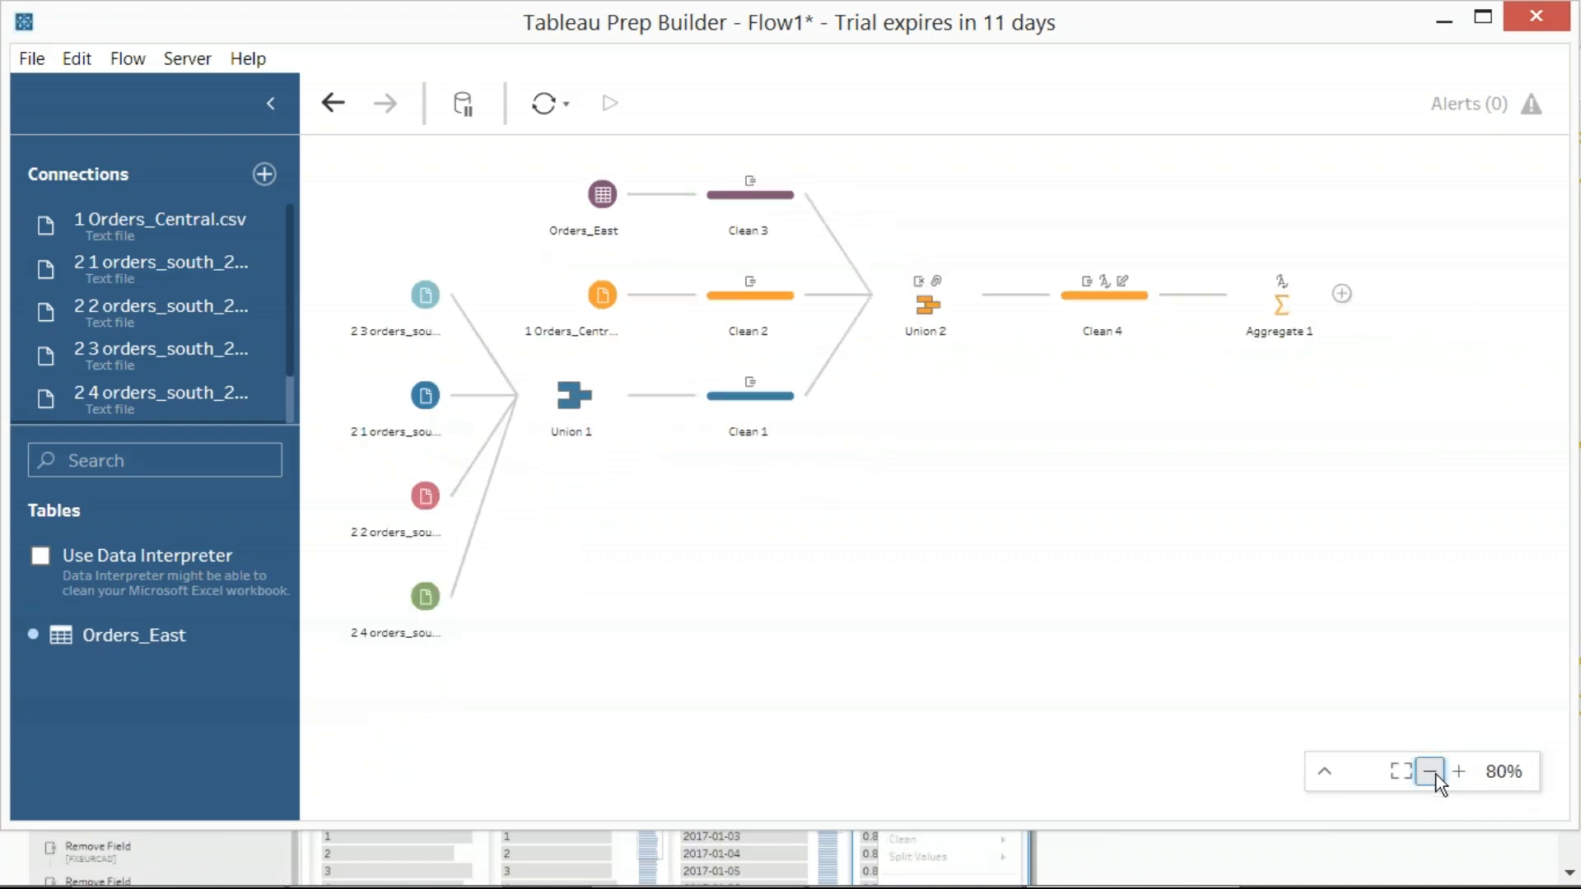
left_click(1459, 774)
left_click(1432, 772)
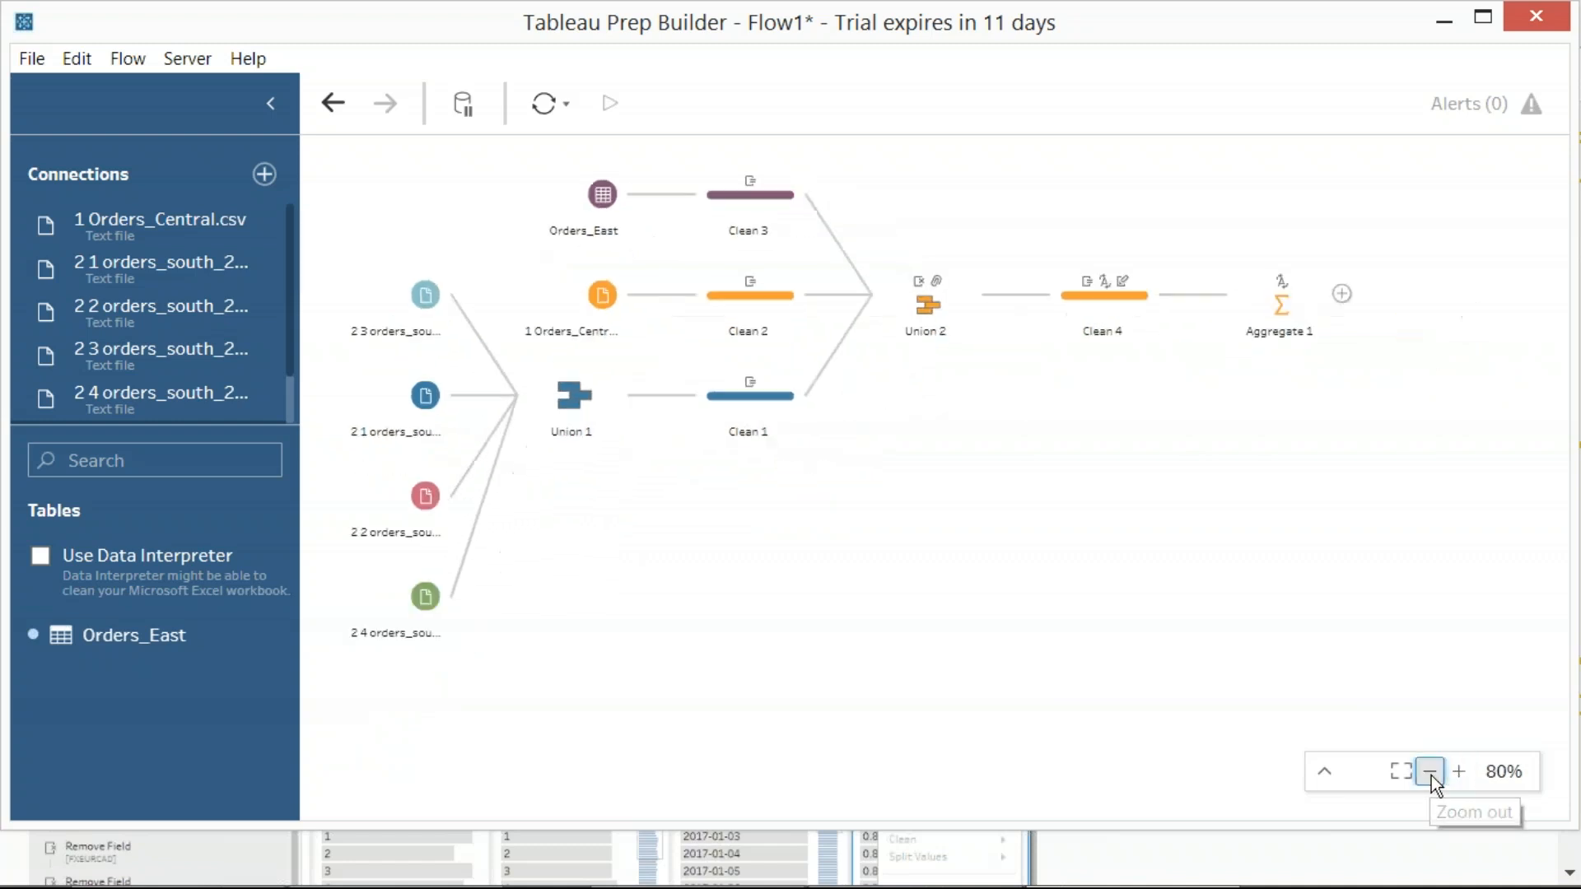
left_click_drag(372, 163, 1504, 820)
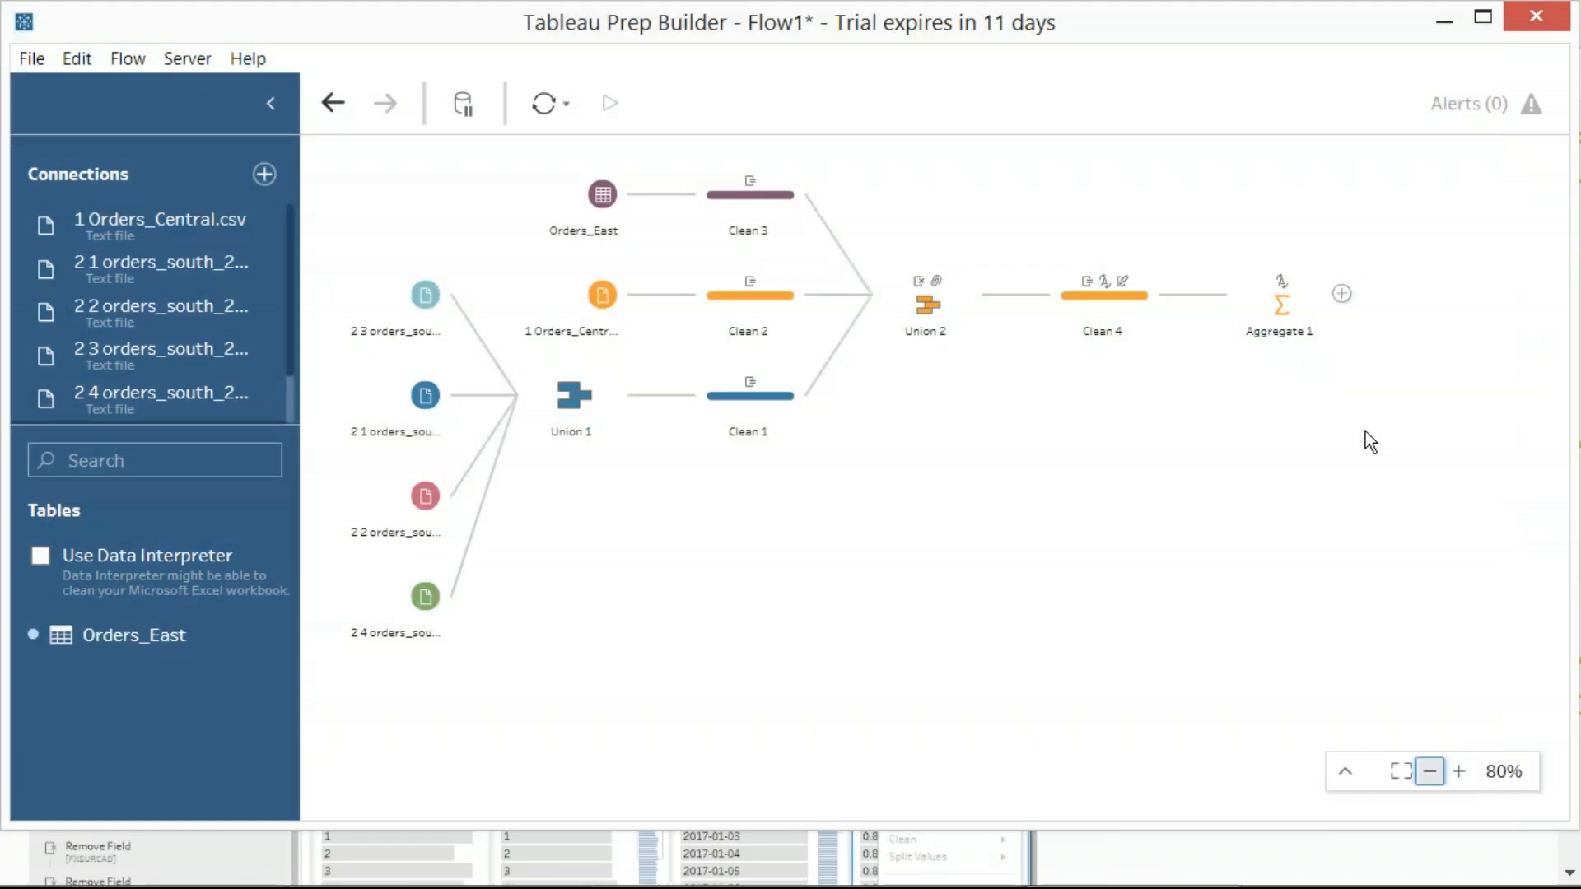
Add an Output step after Aggregate 1 and capture a screenshot of its settings and data preview
left_click(1342, 294)
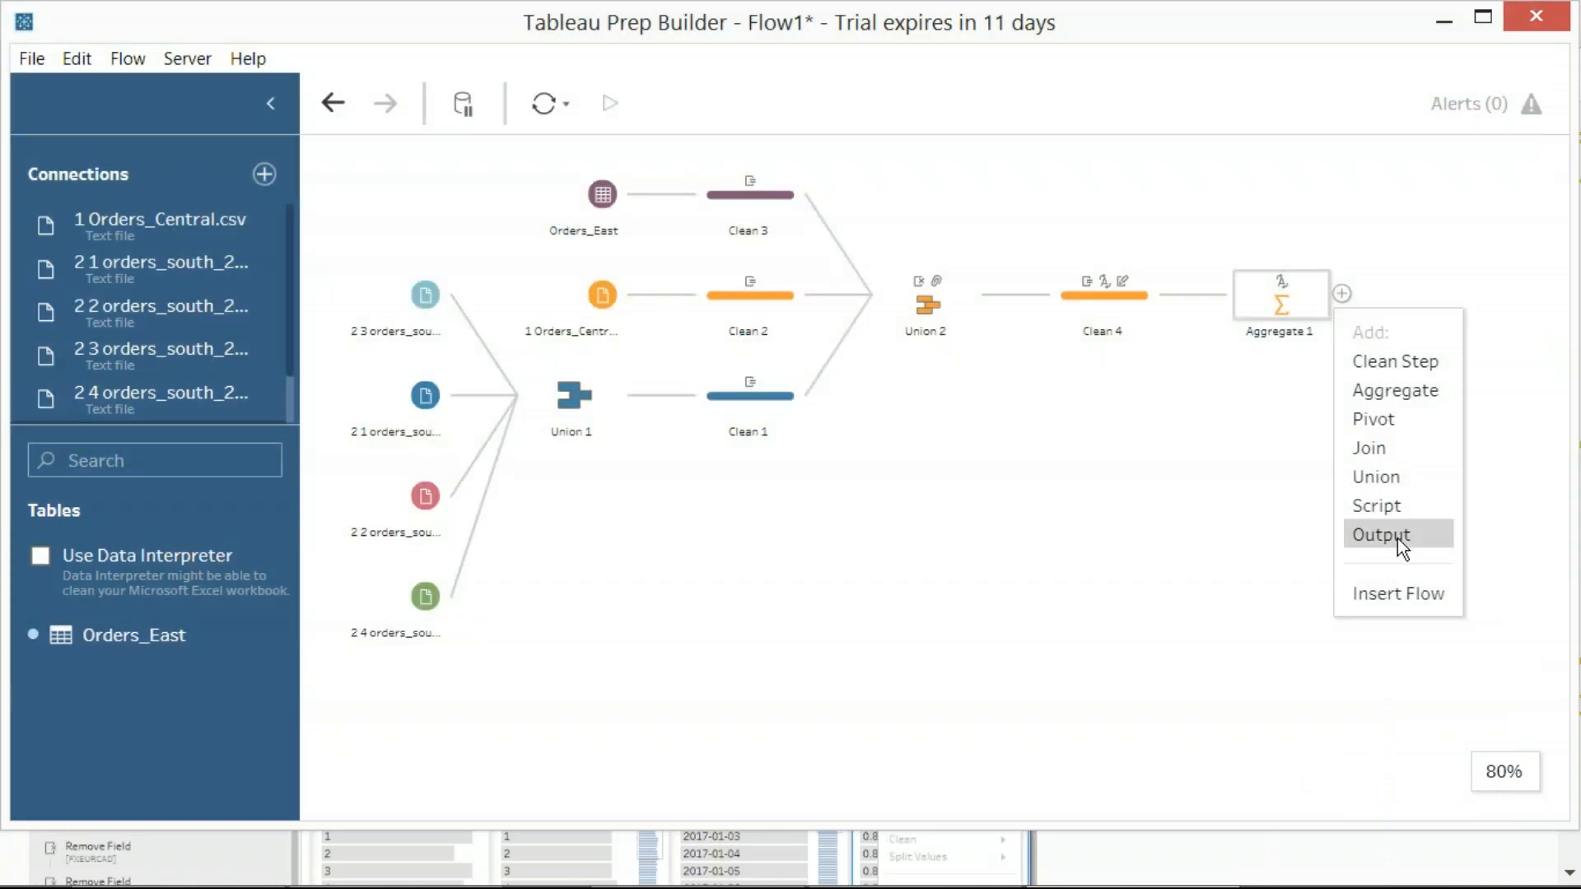
left_click(1397, 539)
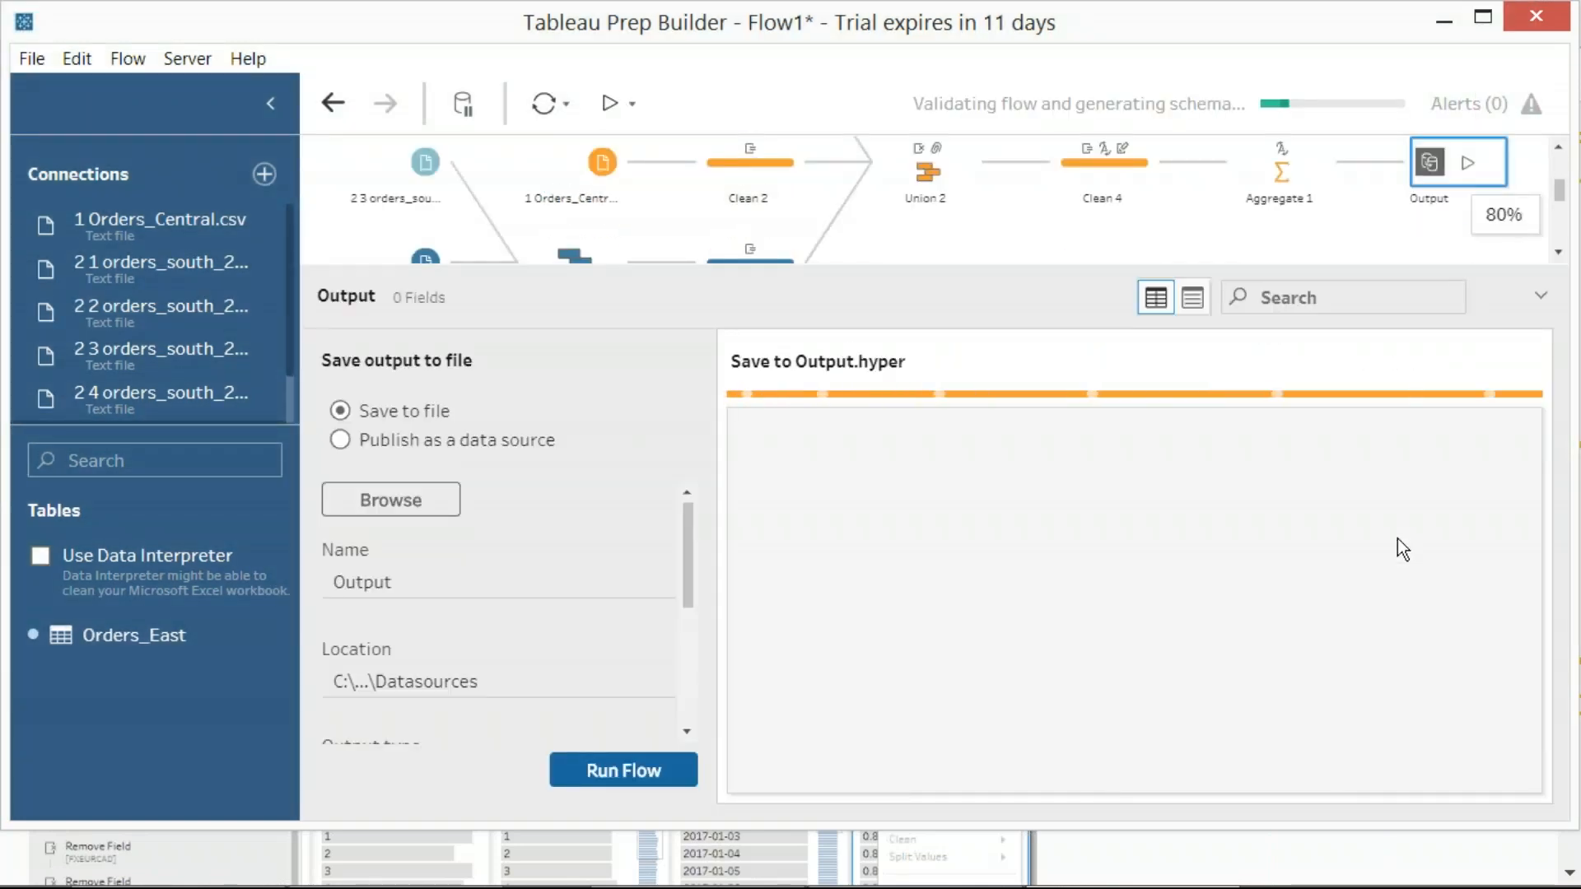
key("Print")
left_click_drag(2, 2, 1540, 811)
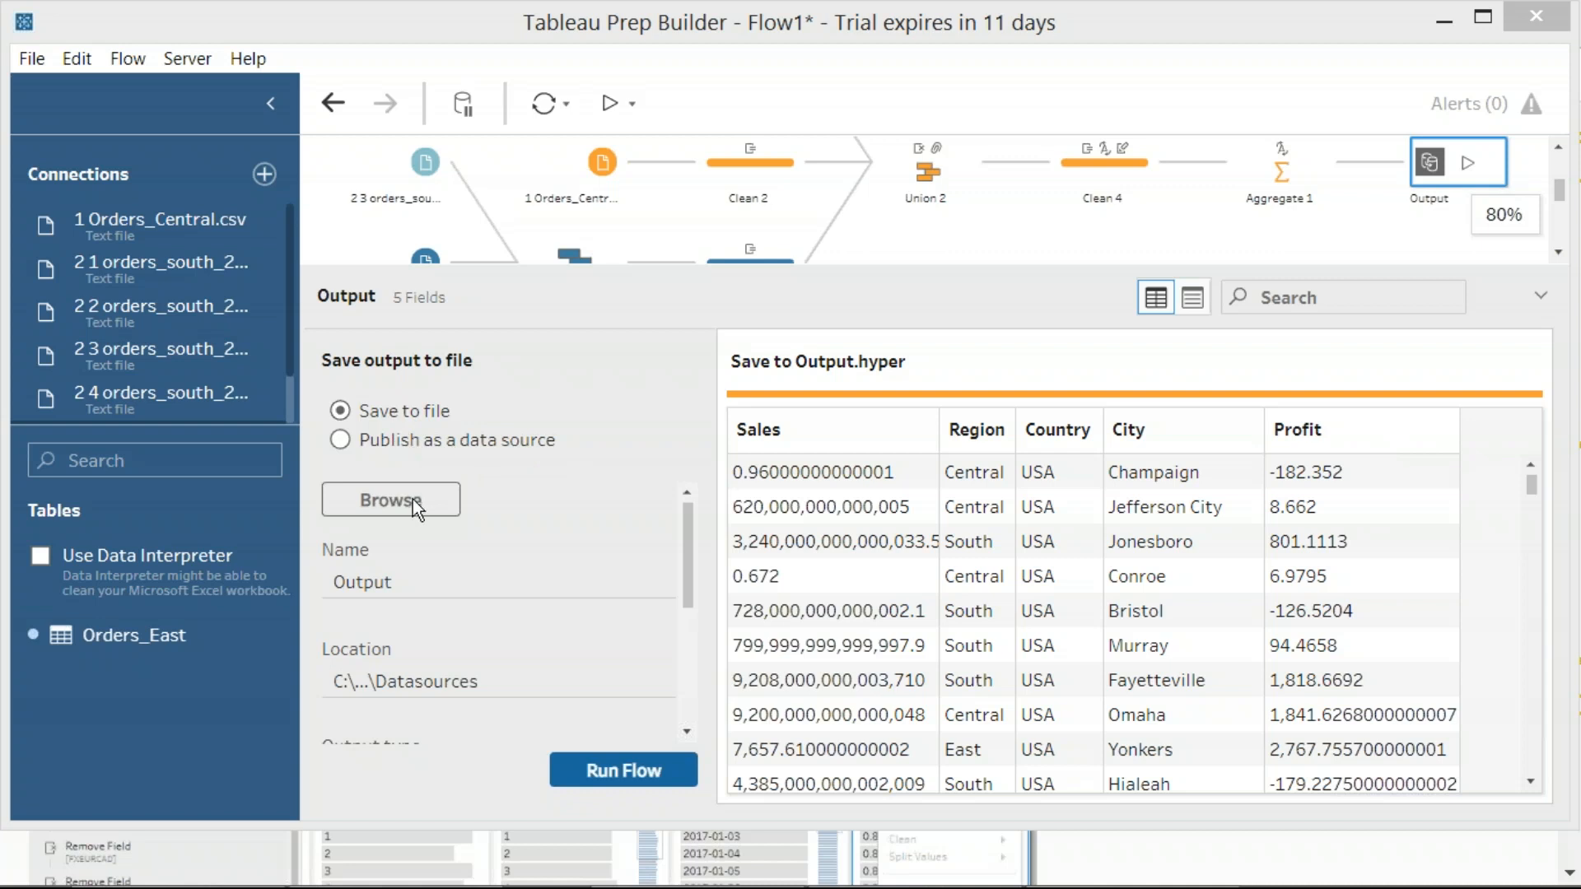
Capture the file output settings and choose the SQL School (E:) drive as the location for the extract
key("Print")
left_click_drag(2, 3, 738, 778)
left_click(403, 501)
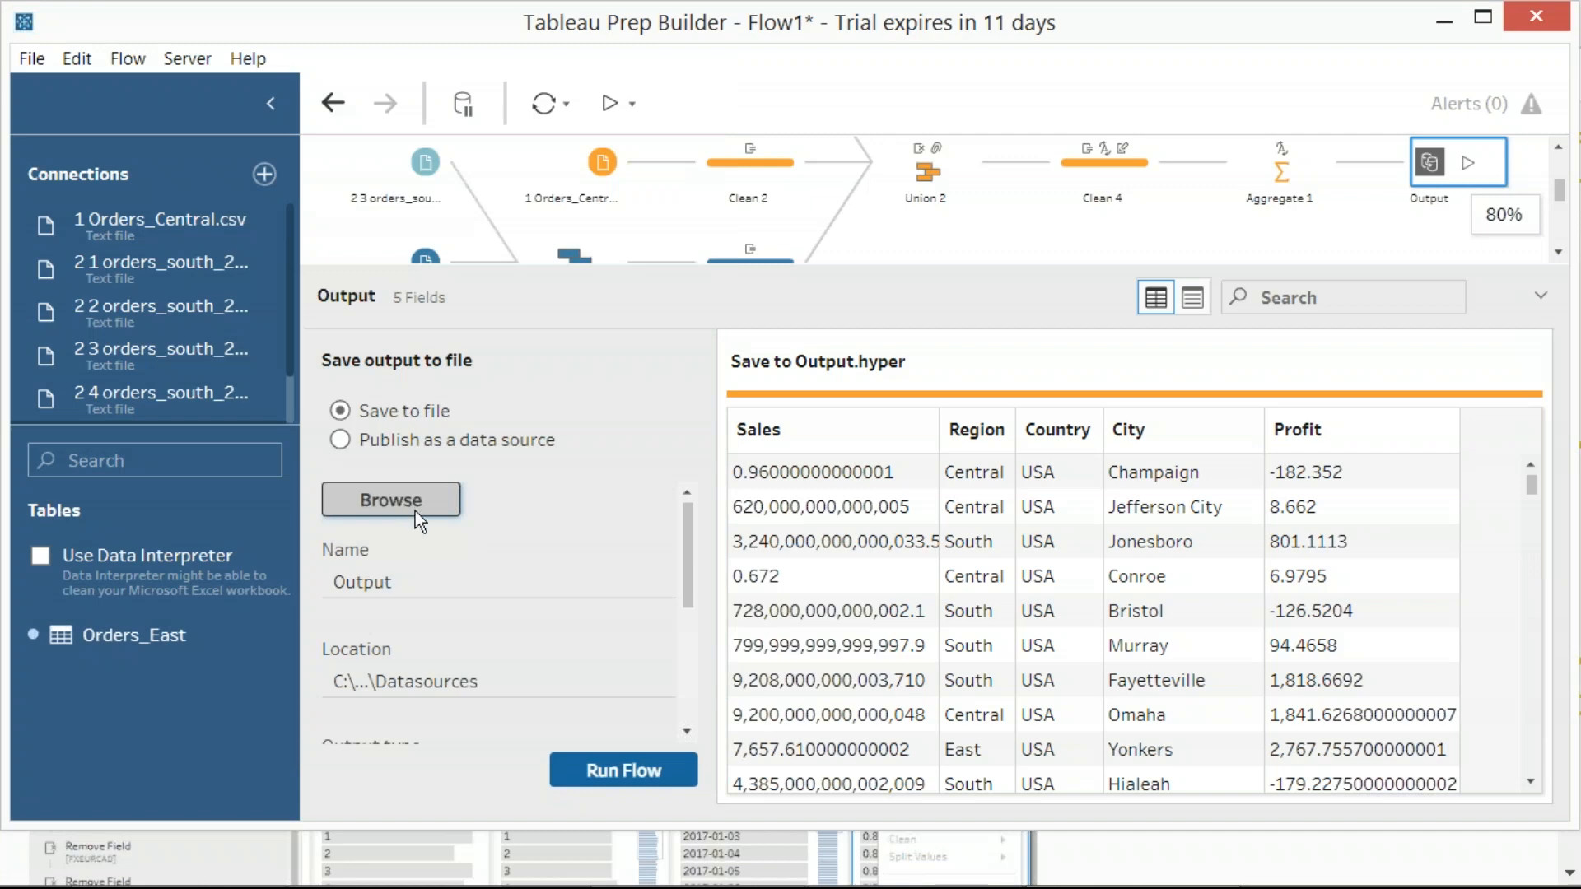
left_click(402, 490)
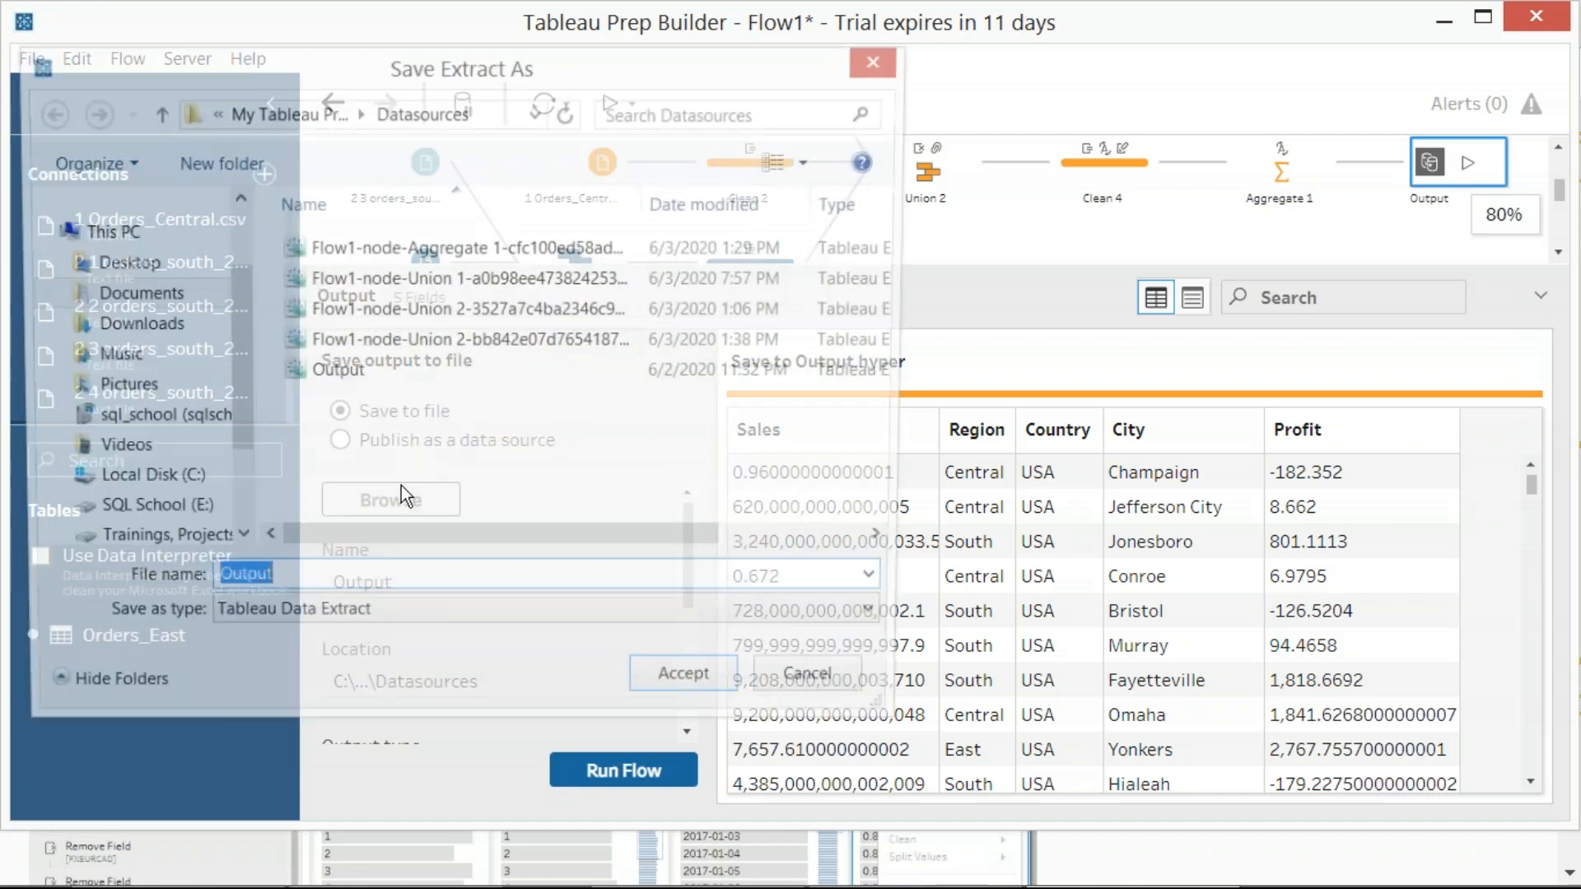
left_click(170, 512)
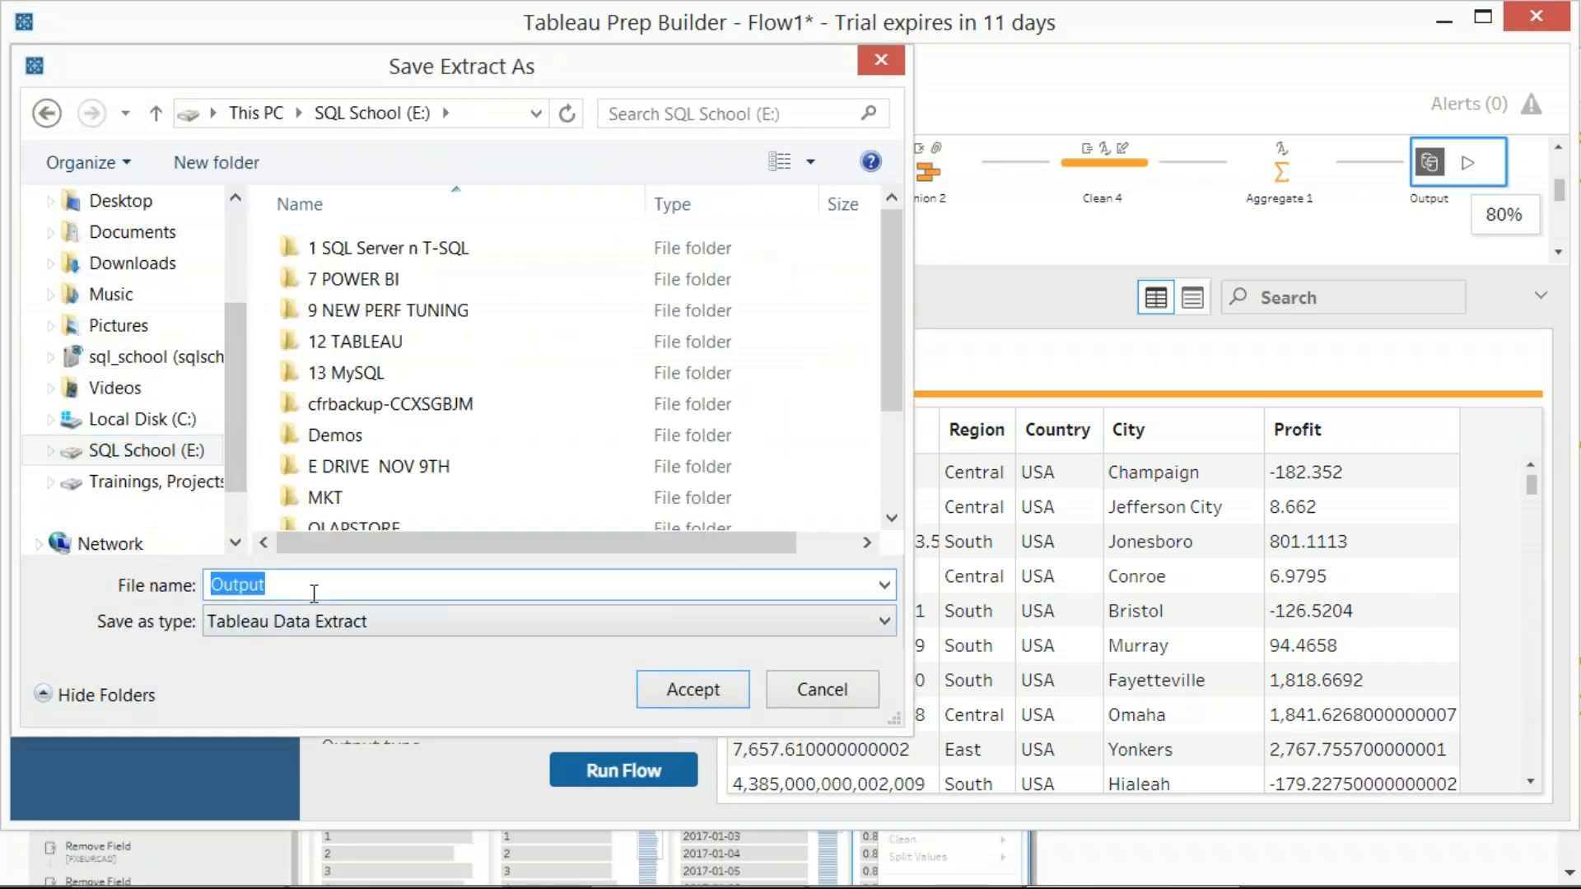
Name the output extract TABLEAU_PREP_OUTPUT_DATA, accepting it after capturing a screenshot of the file name and type
type("TABL")
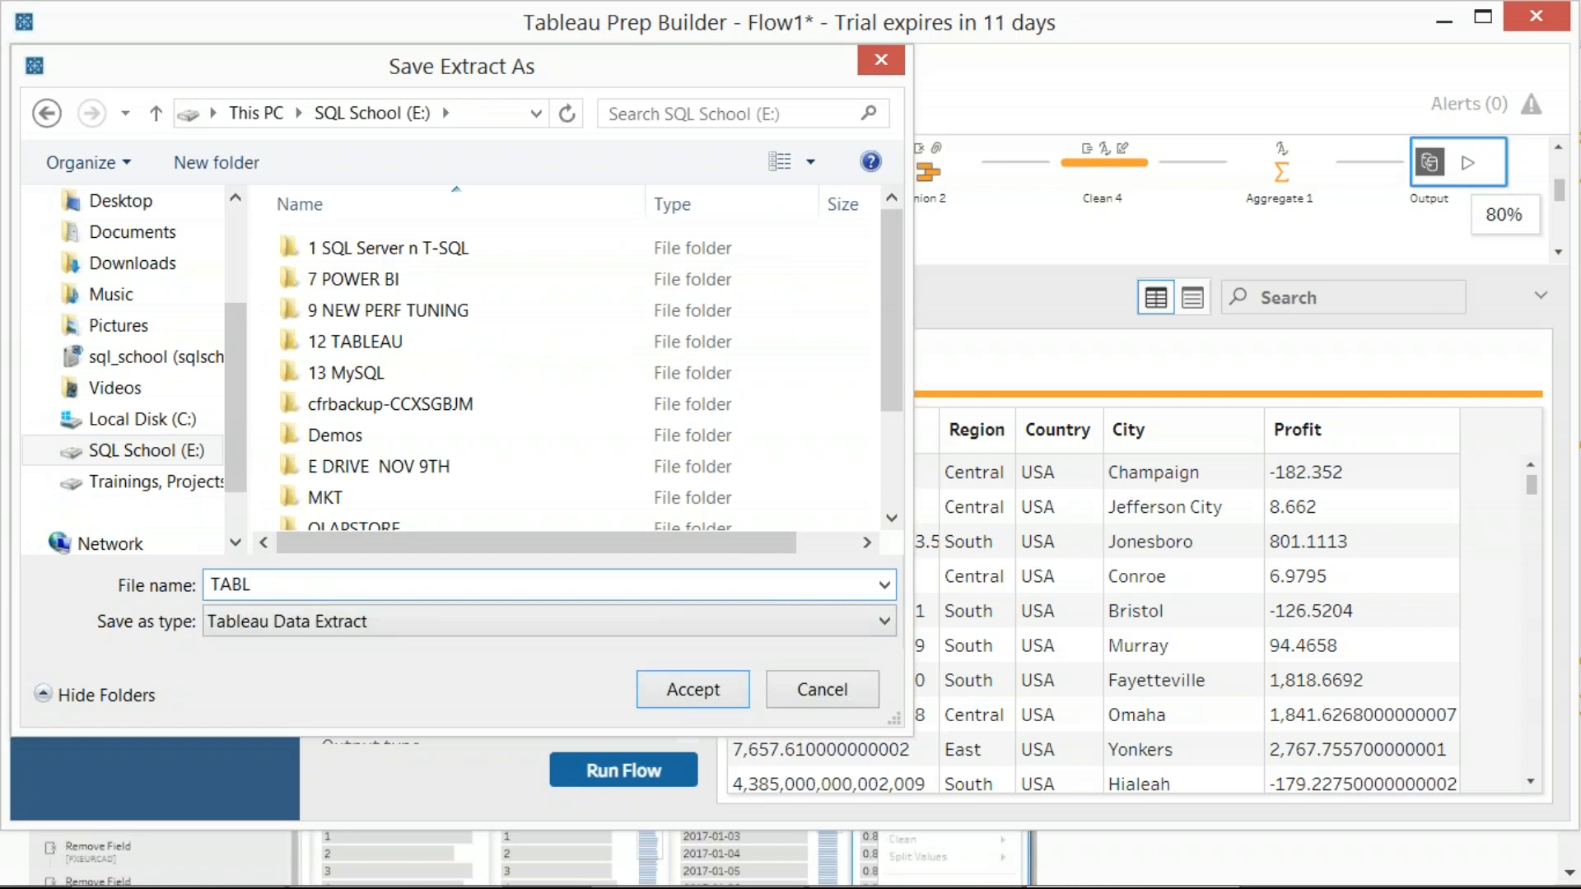
type("EAU_PREP_OUT")
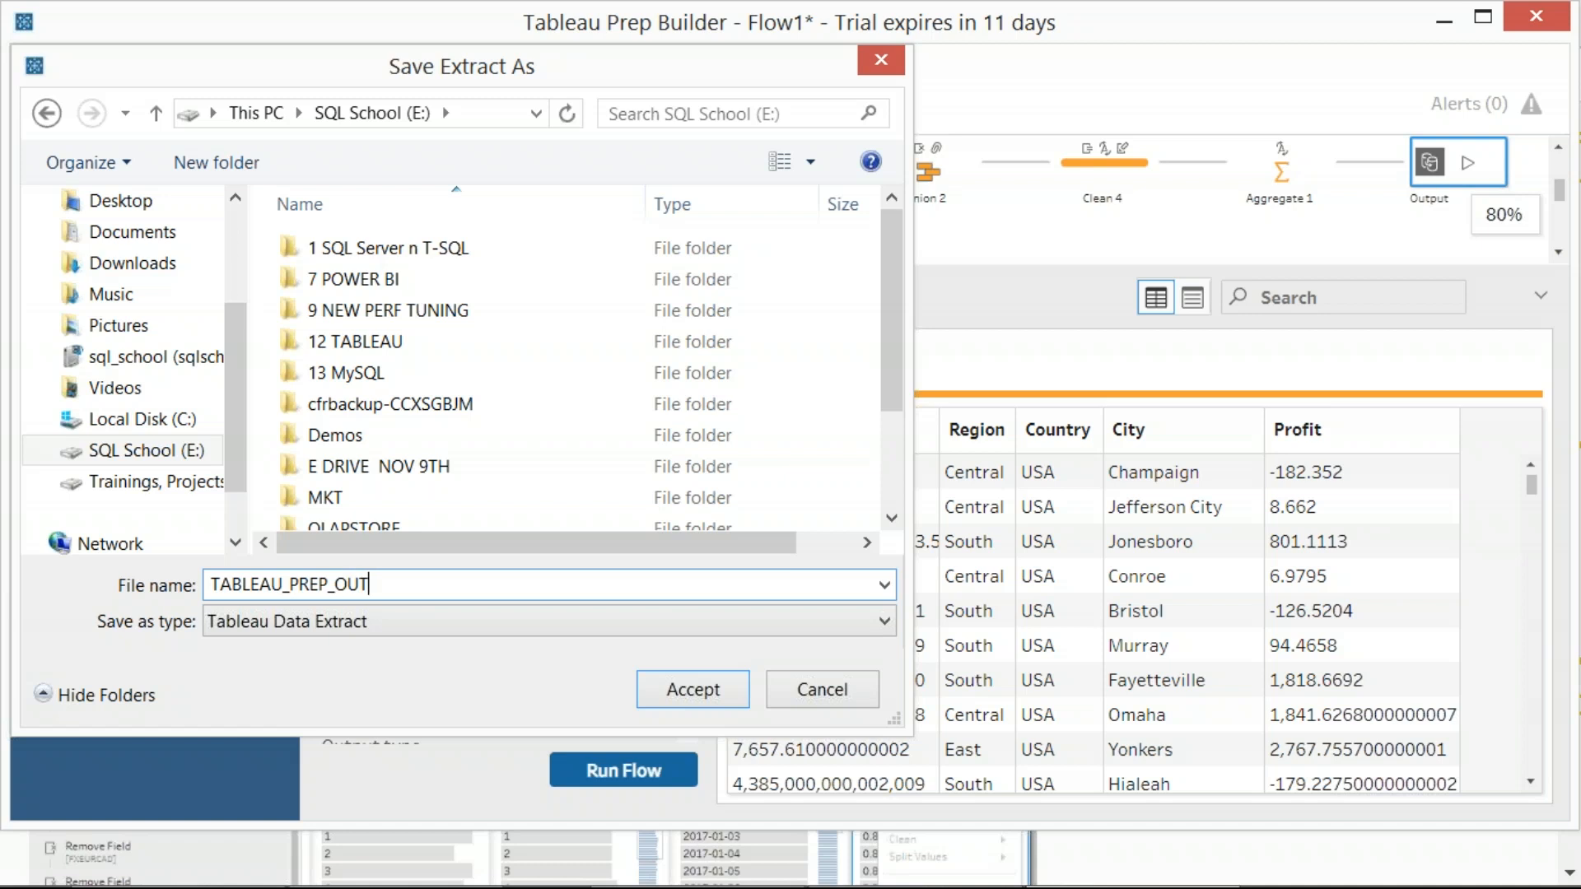
type("PUT_DATA")
key("Print")
left_click_drag(135, 535, 744, 724)
left_click(687, 698)
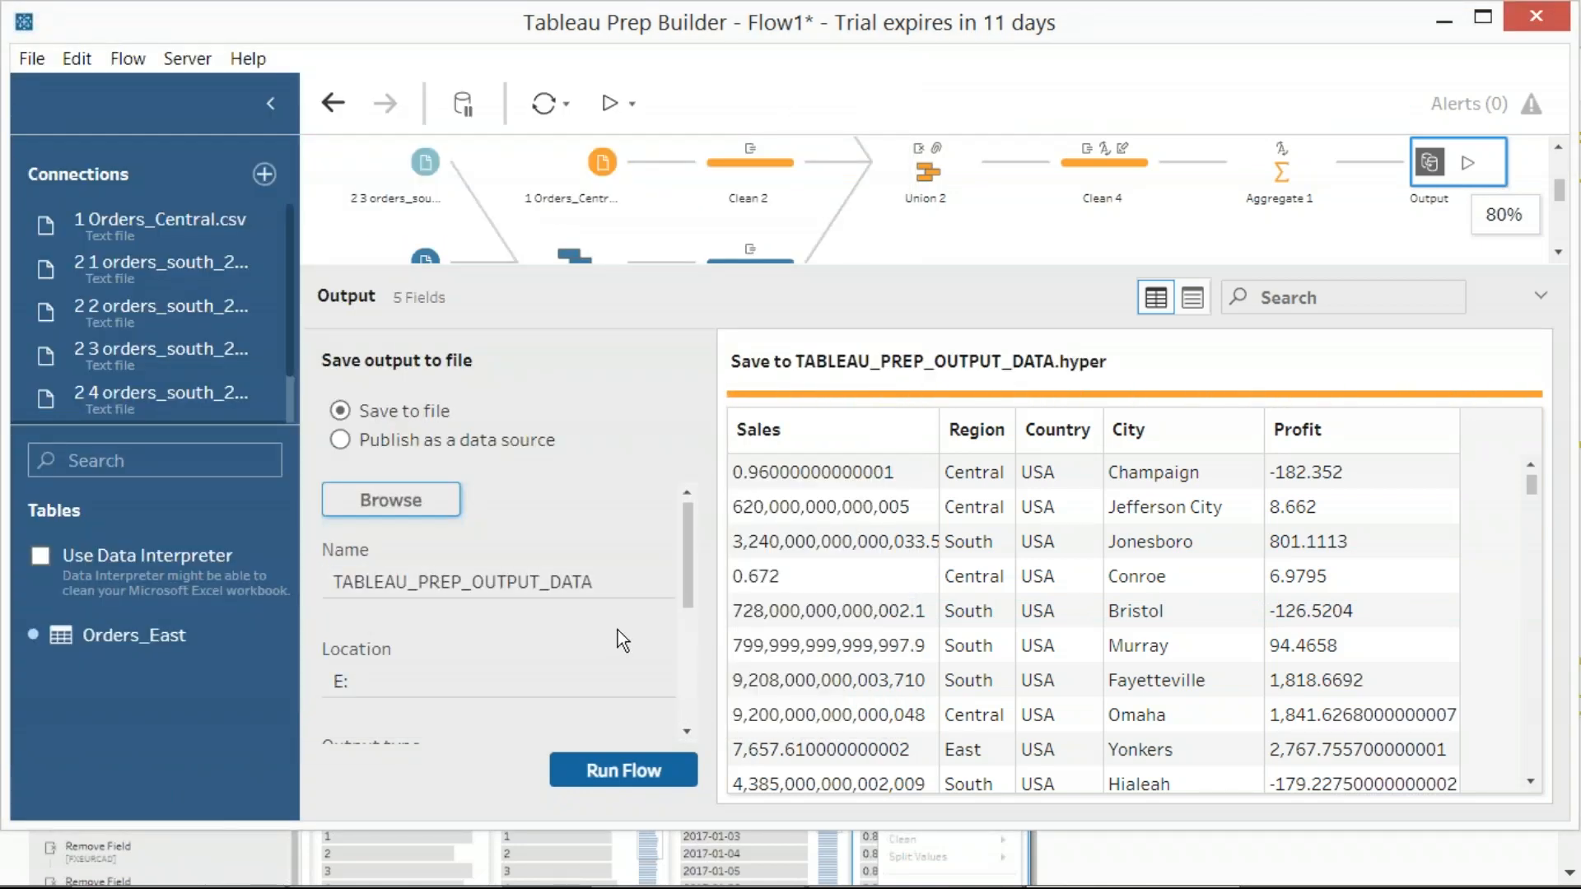
Run the flow to generate the output extract, capturing the settings and the completion dialog before returning to the full flow view
key("Print")
left_click_drag(2, 44, 736, 802)
left_click(671, 771)
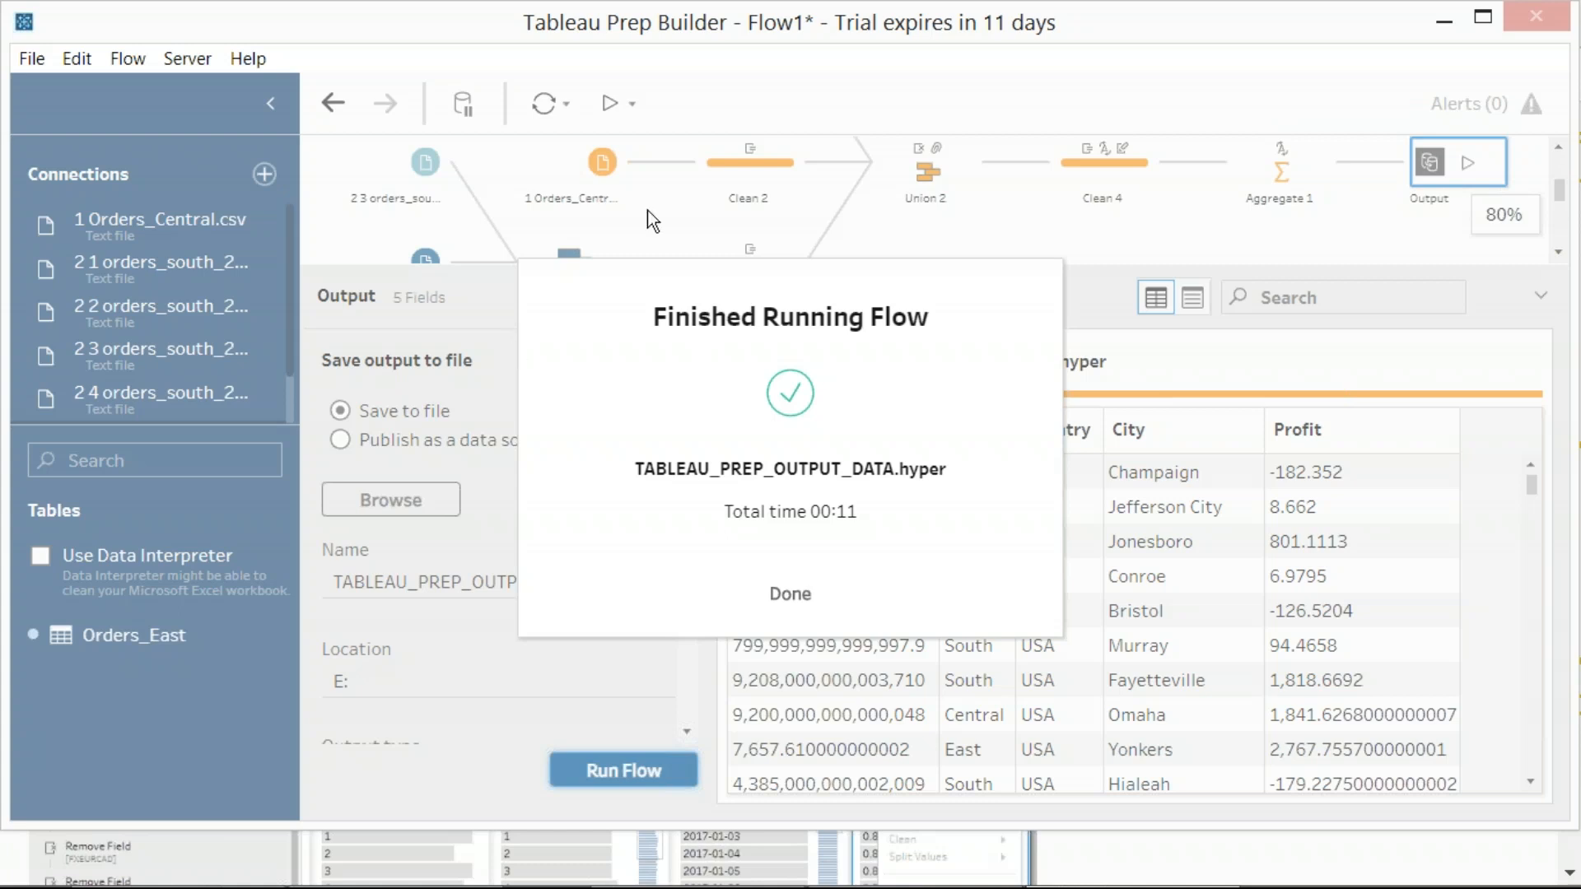
key("Print")
left_click_drag(0, 0, 888, 578)
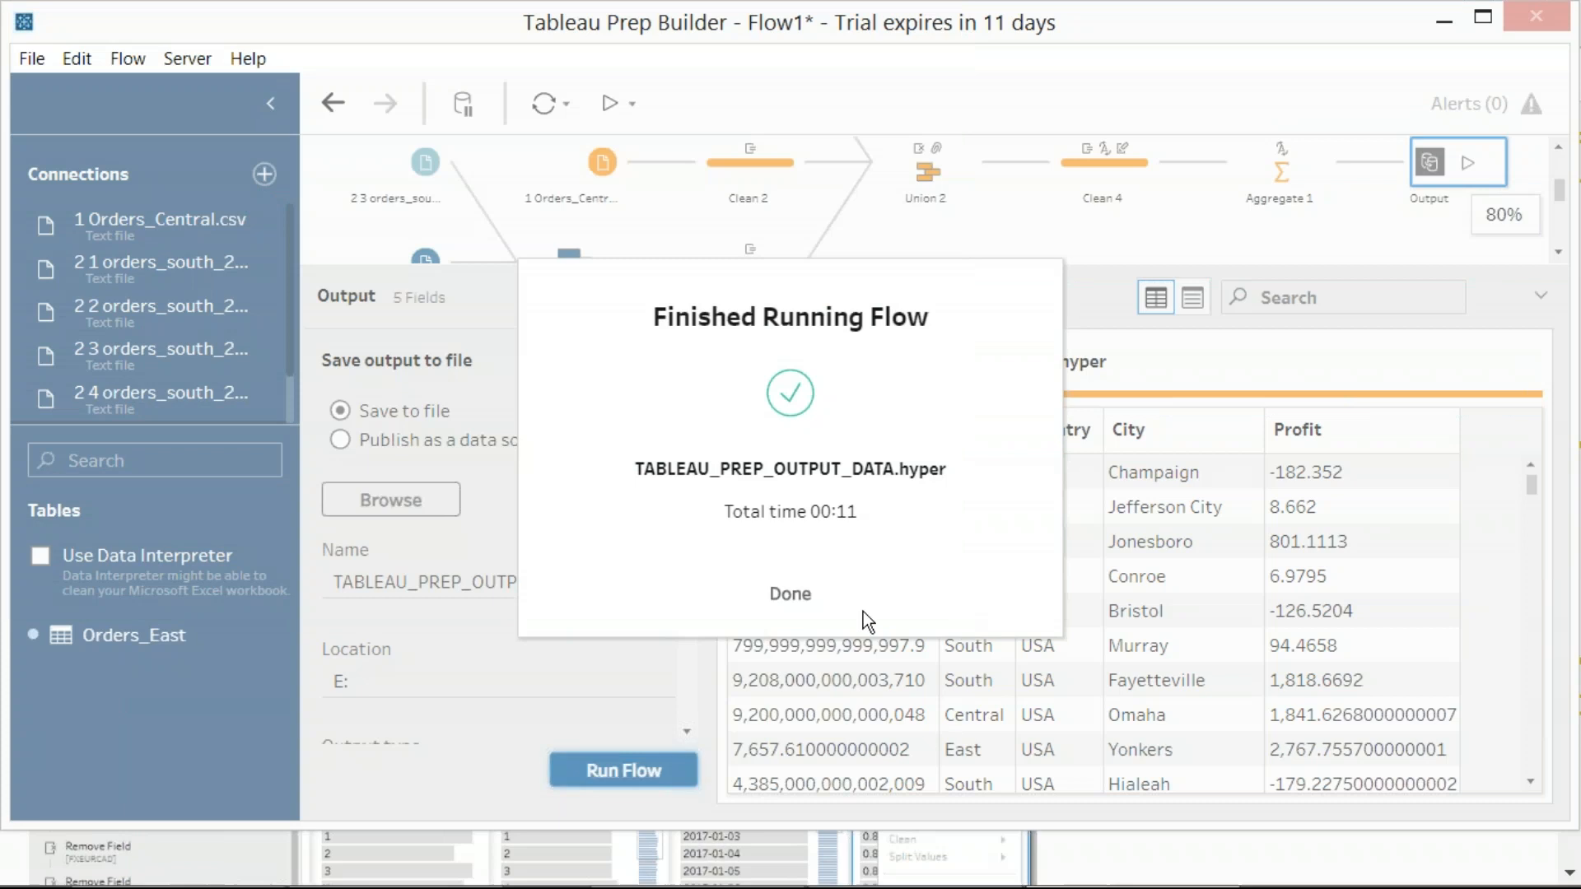
left_click(784, 600)
left_click_drag(630, 289, 700, 704)
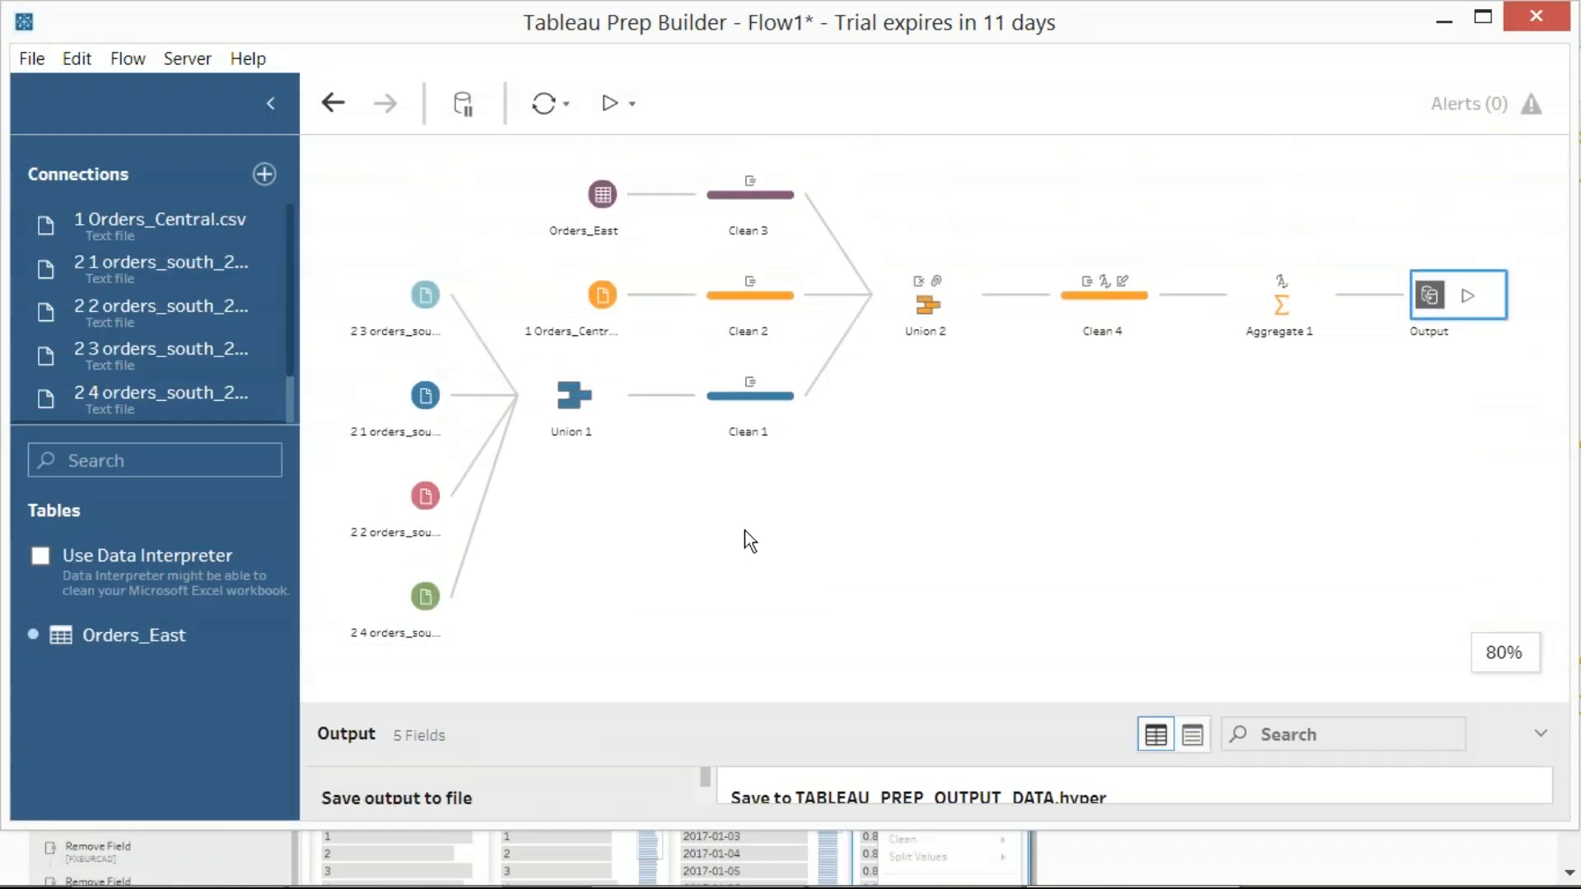
left_click(746, 531)
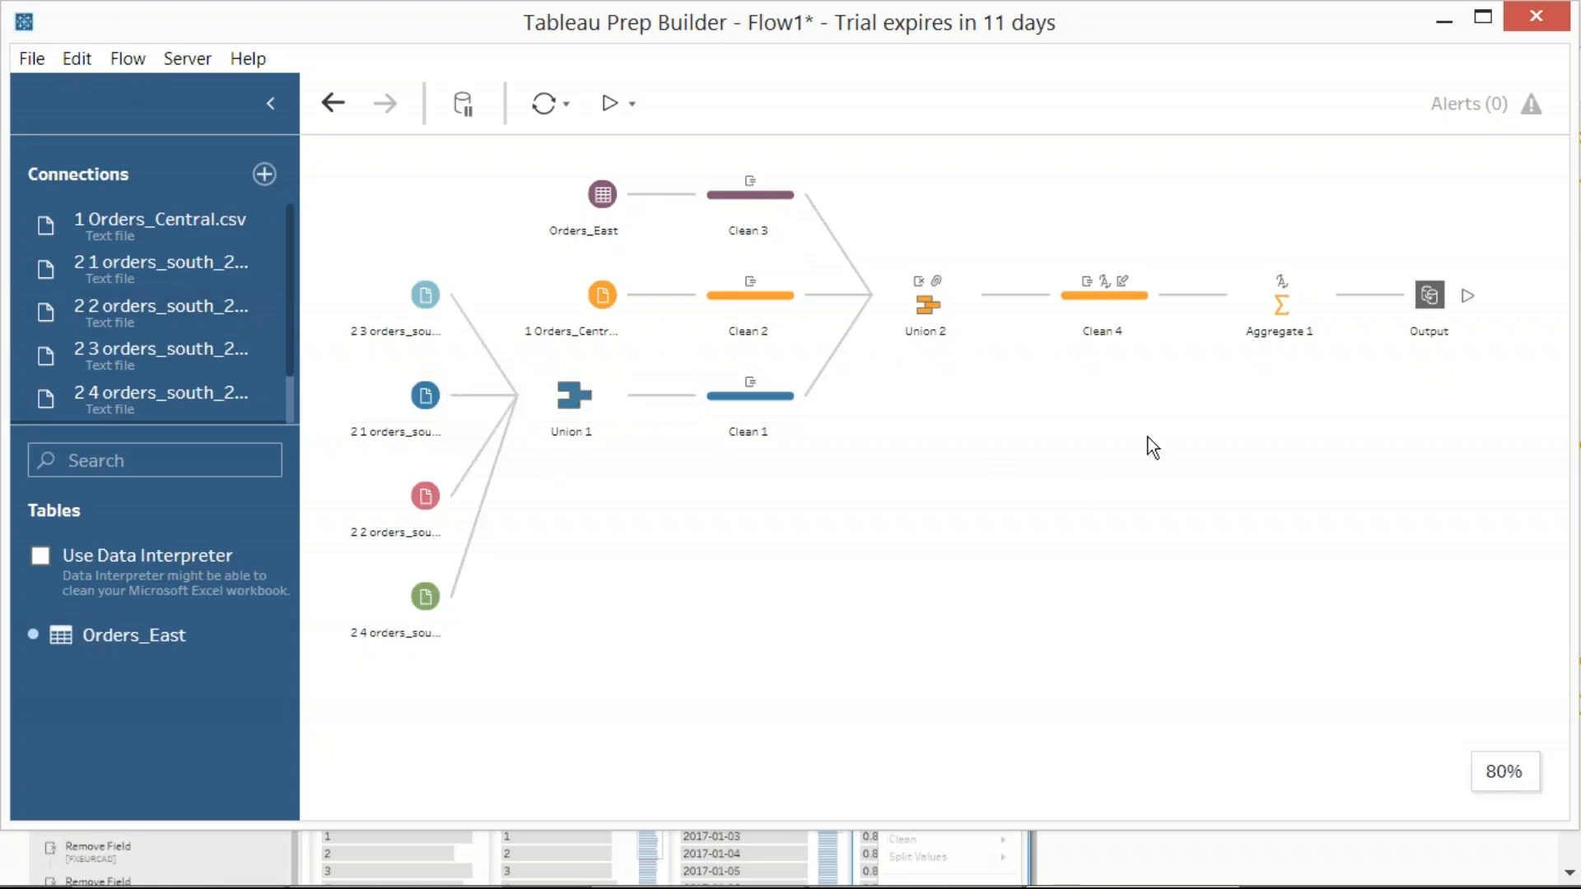
Save the flow as a Tableau flow file named "Tableau Flow File" on the SQL School (E:) drive
left_click(32, 59)
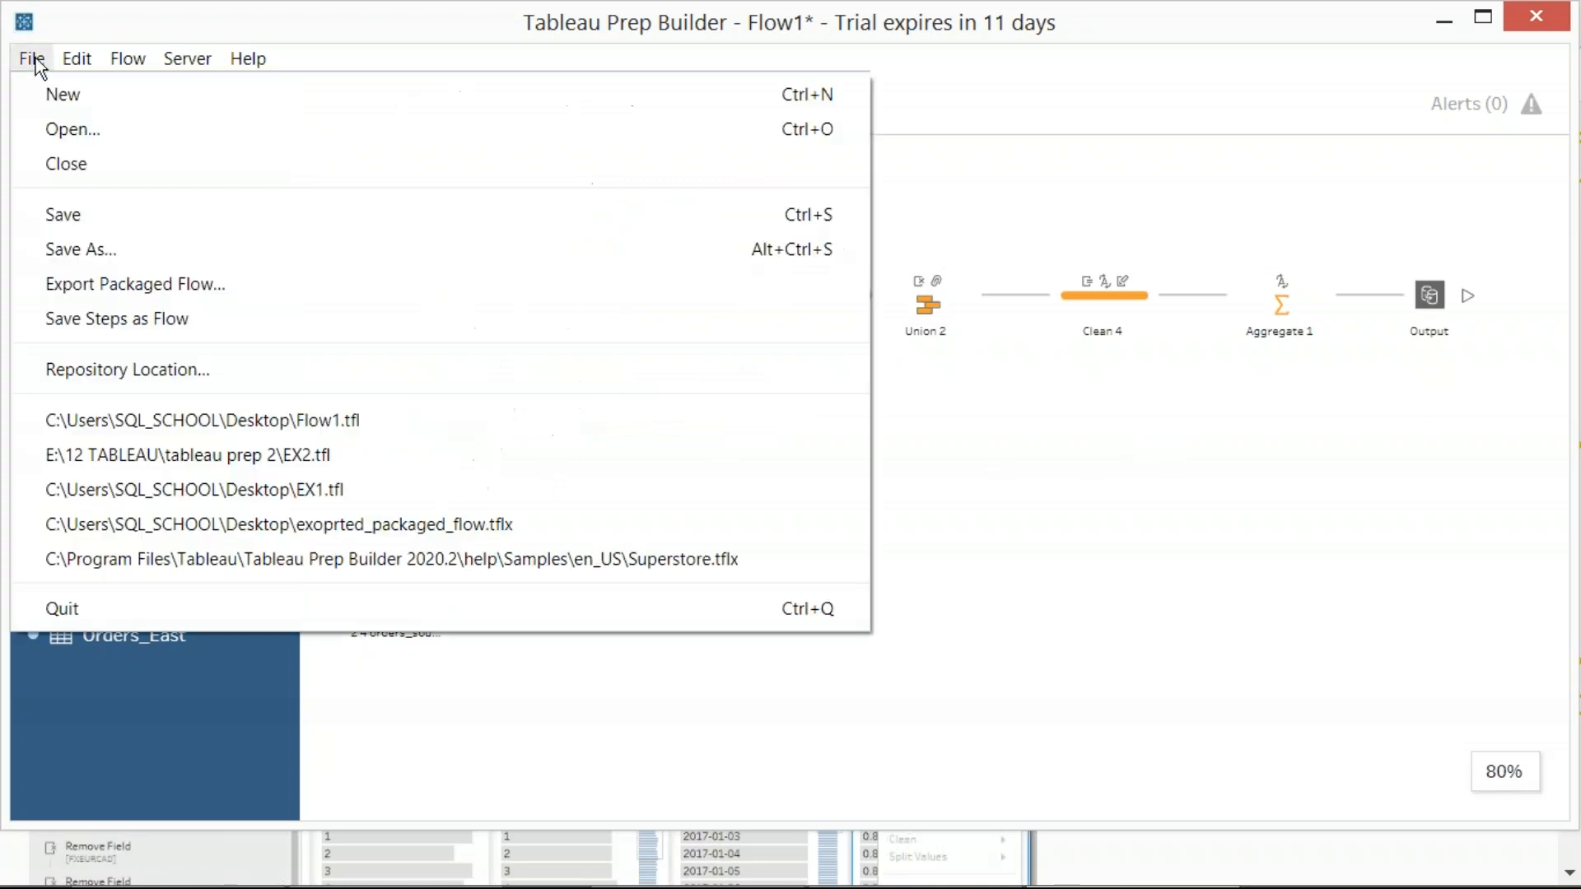
left_click(92, 249)
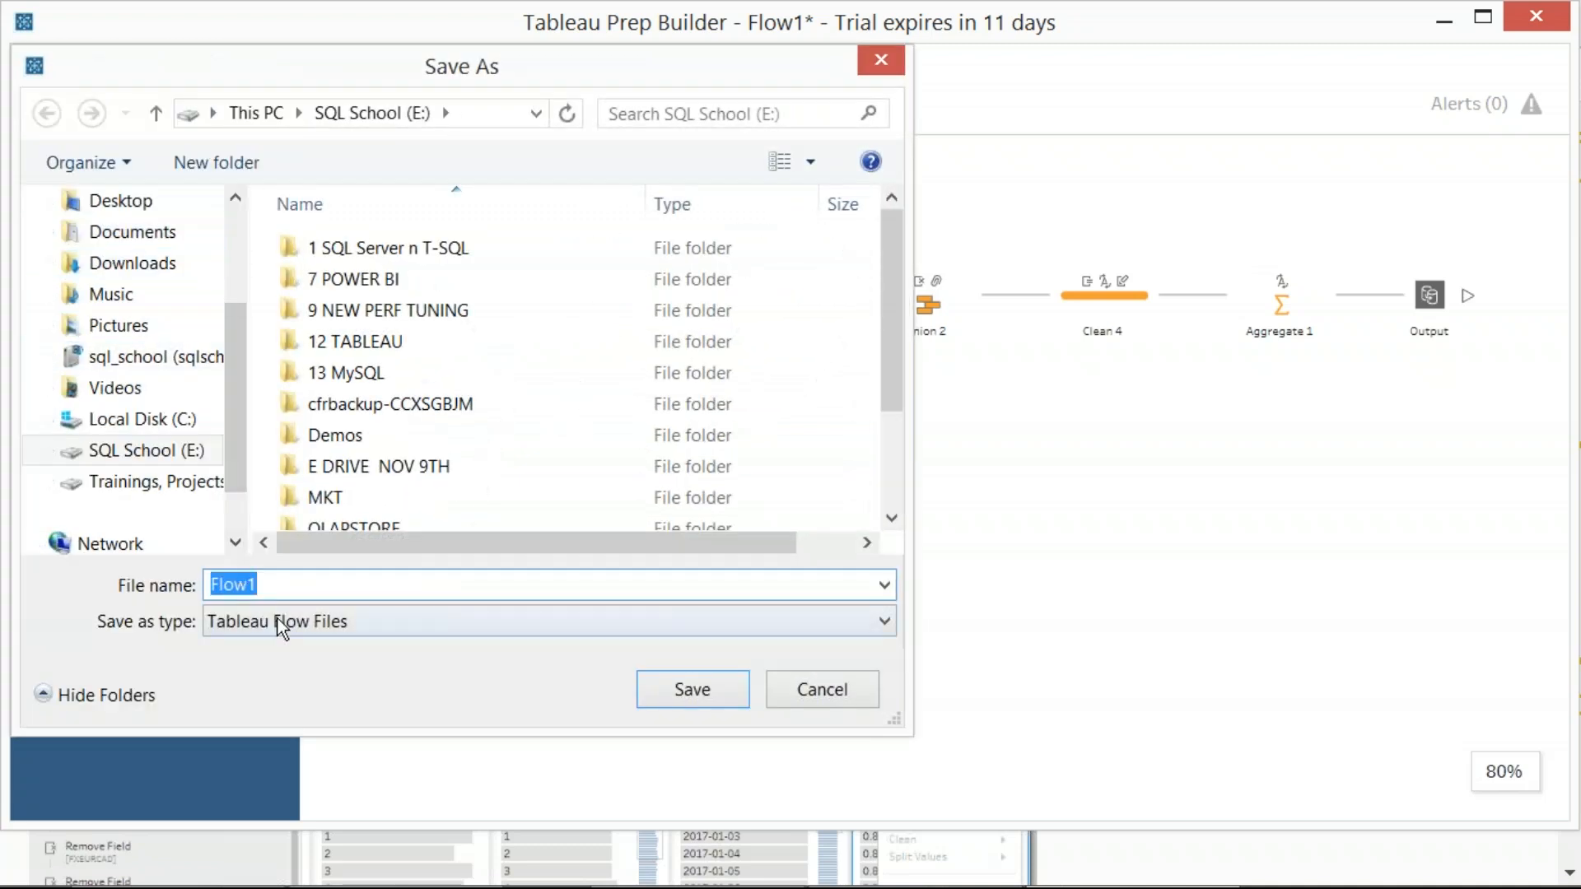
left_click(177, 455)
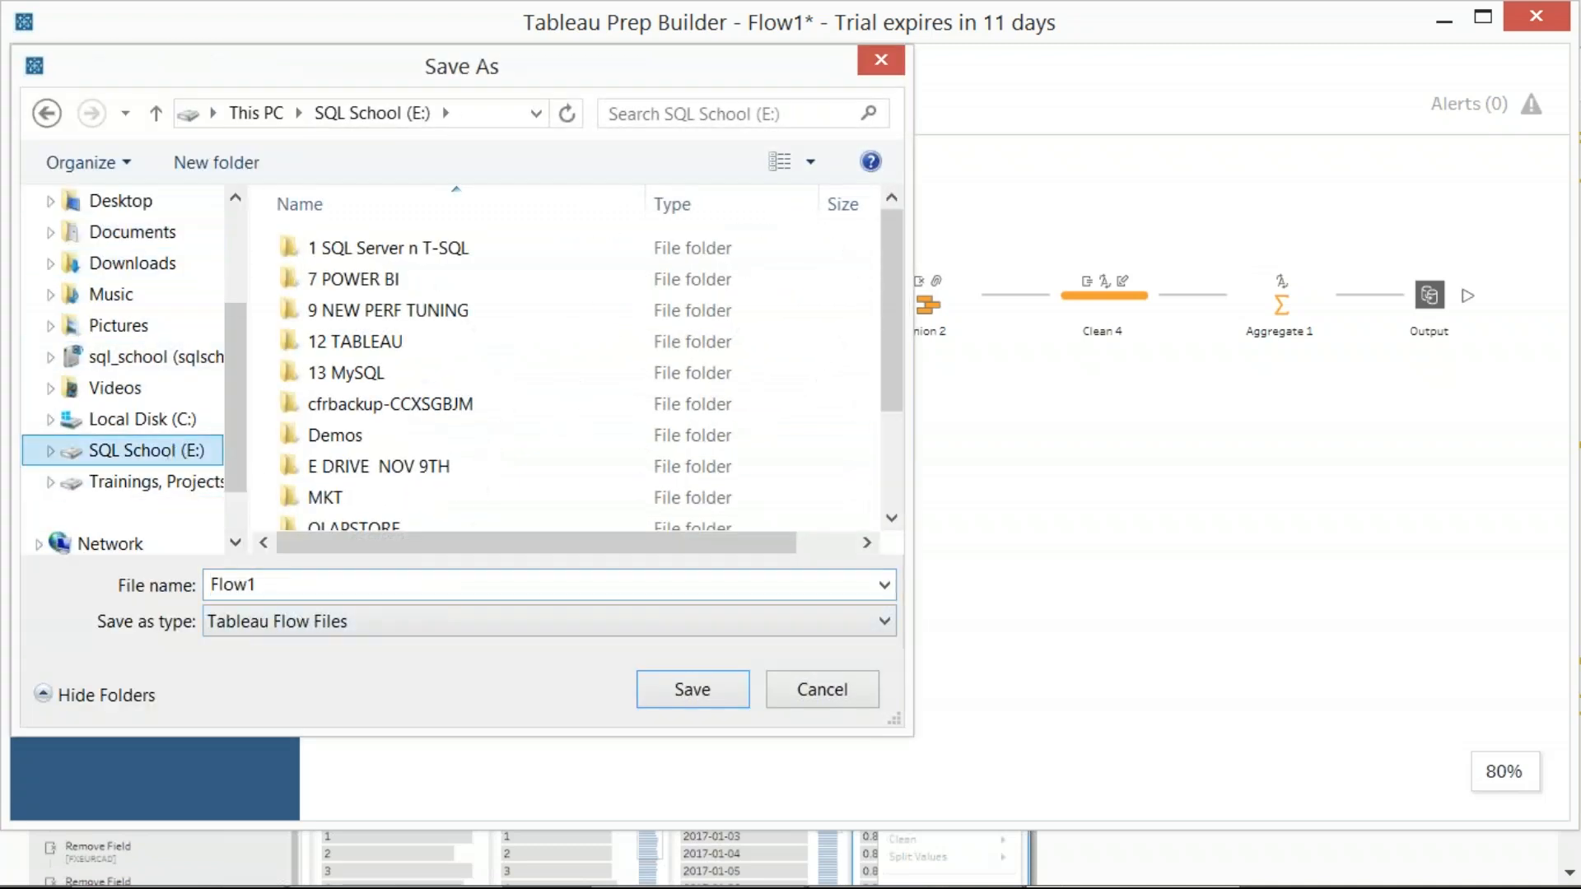
type("Ta")
key("BackSpace")
key("BackSpace")
type("Tableau Flow File")
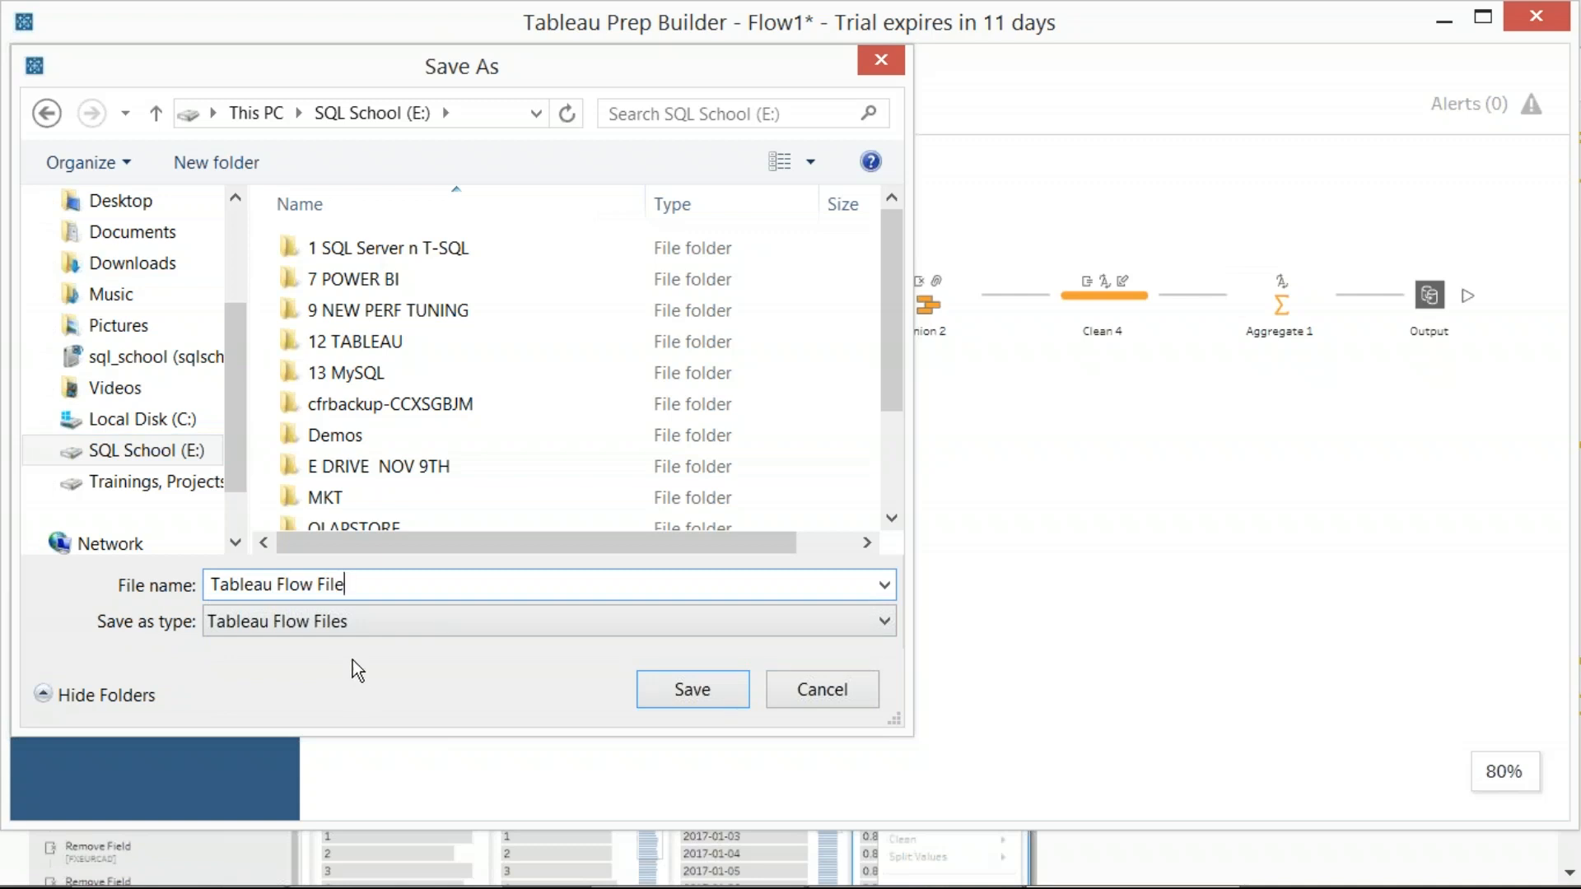
key("Print")
left_click_drag(73, 540, 885, 730)
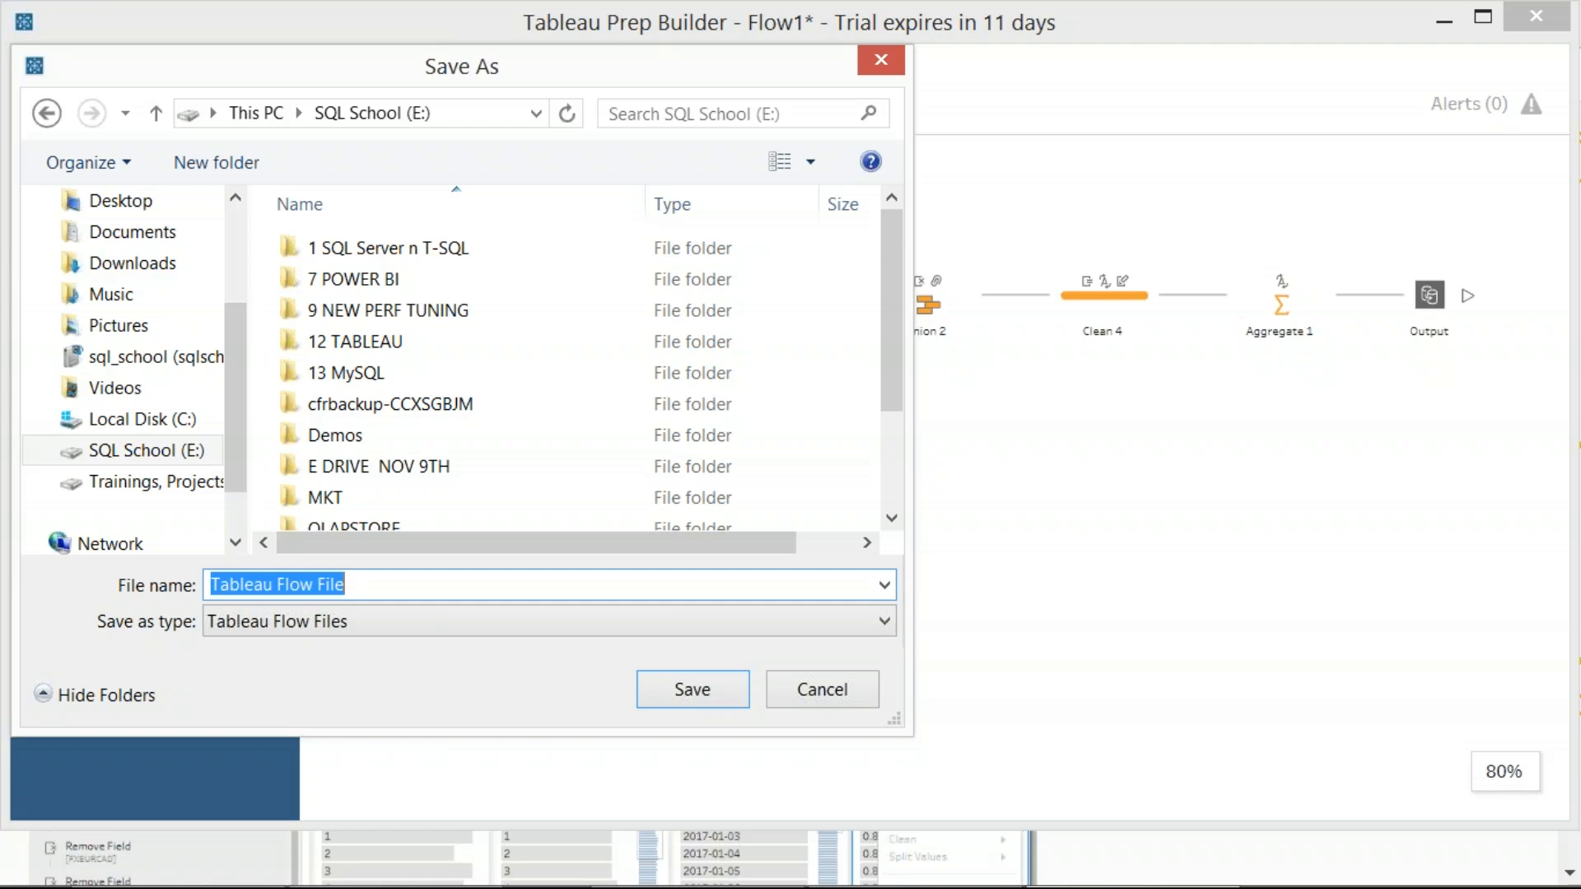
left_click(680, 694)
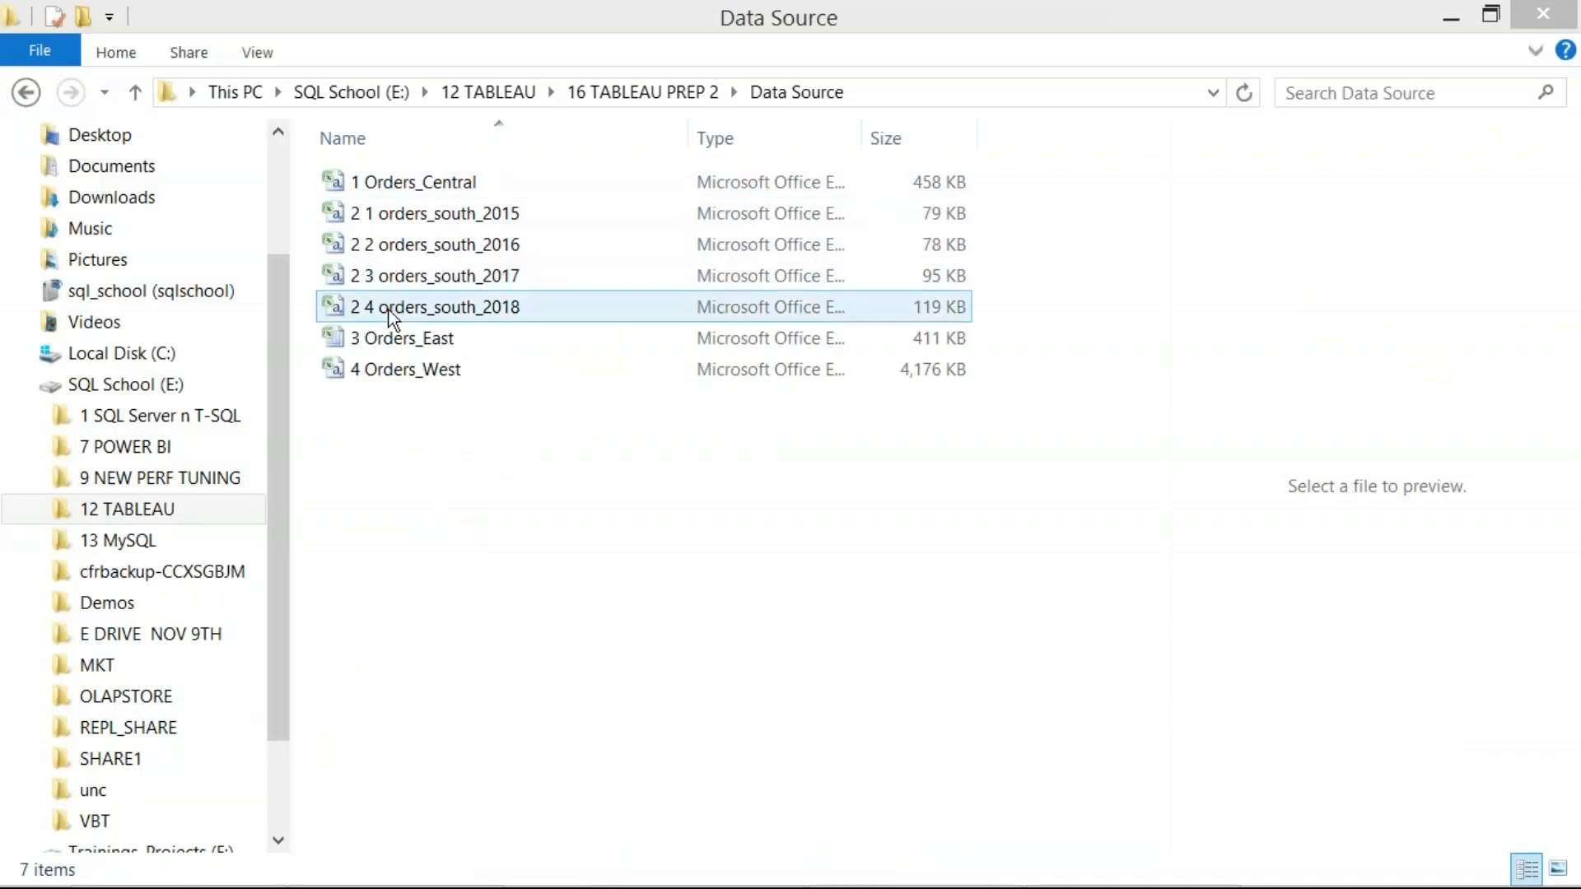
In File Explorer, paste the copied flow file and output extract into the Data Source folder under 16 TABLEAU PREP 2
left_click(437, 462)
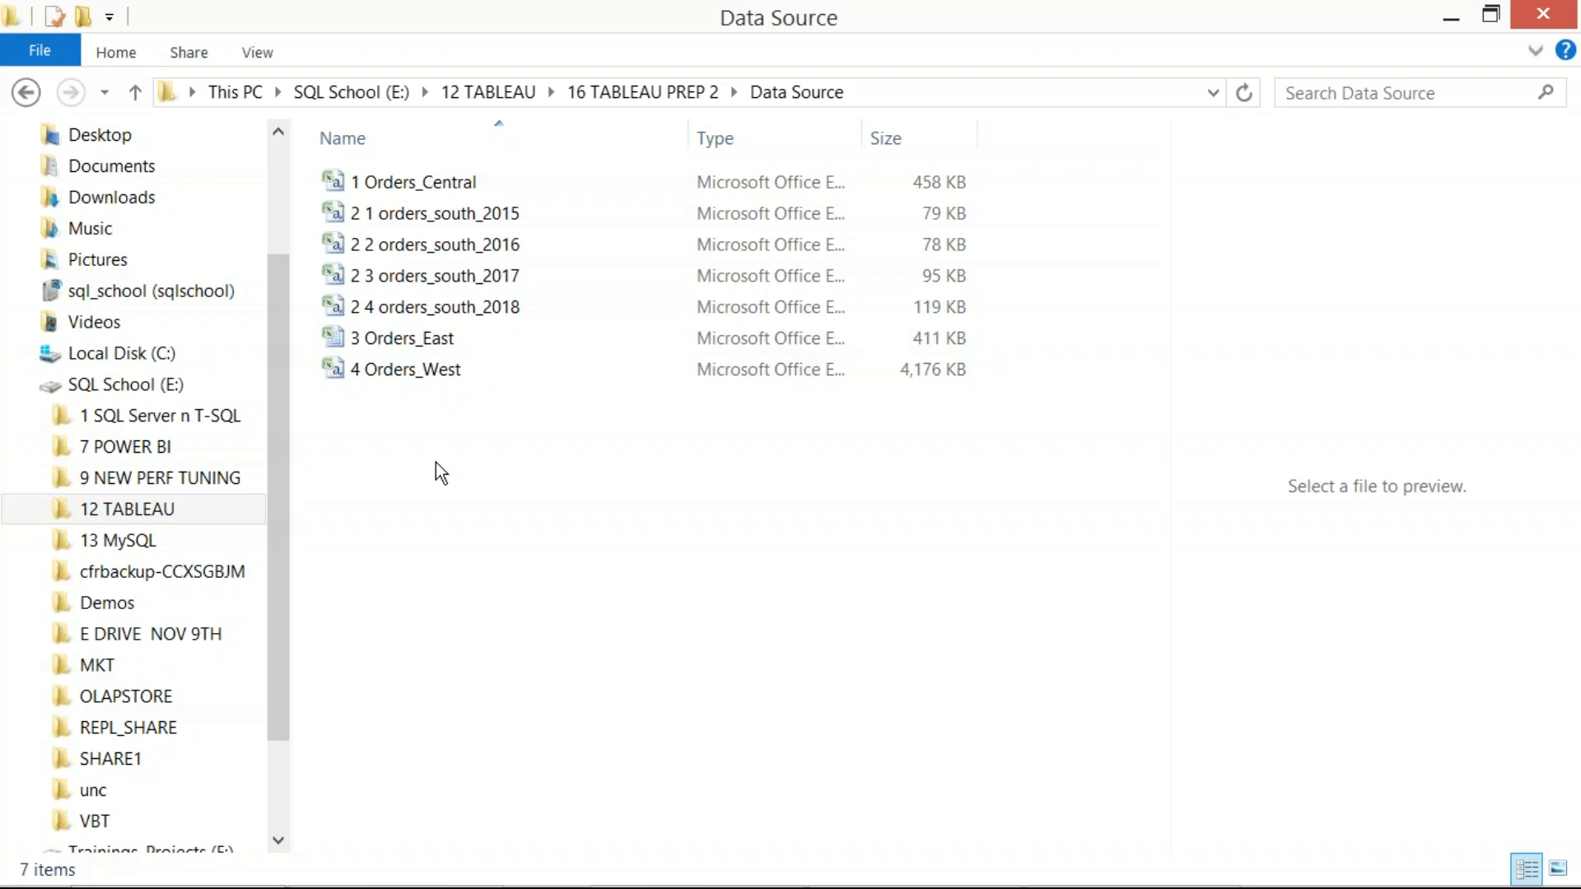
key("ctrl+v")
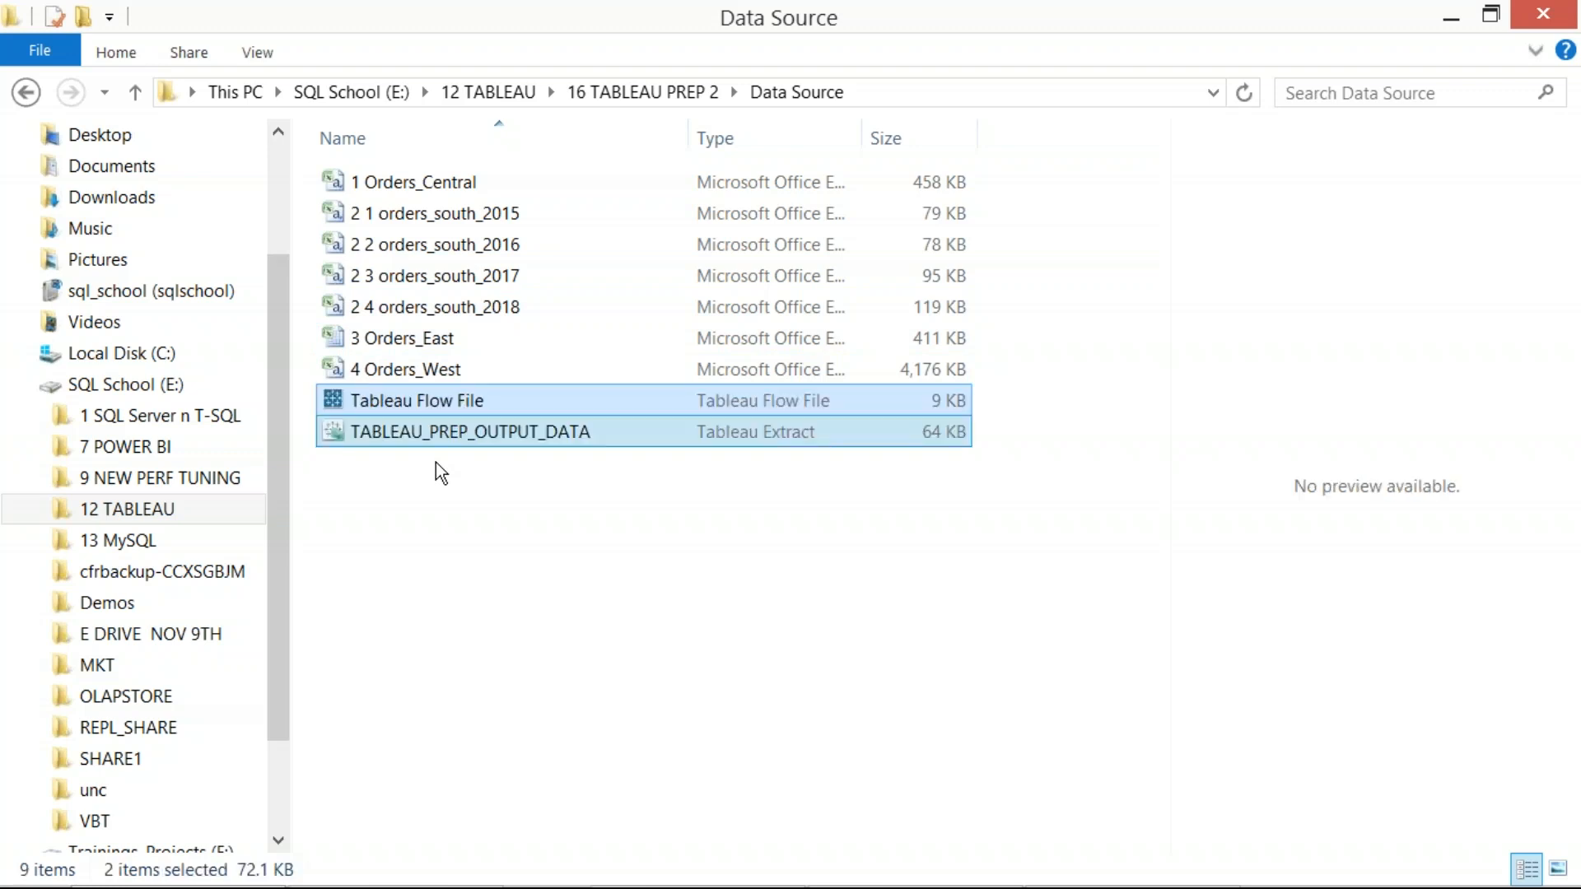
left_click(441, 473)
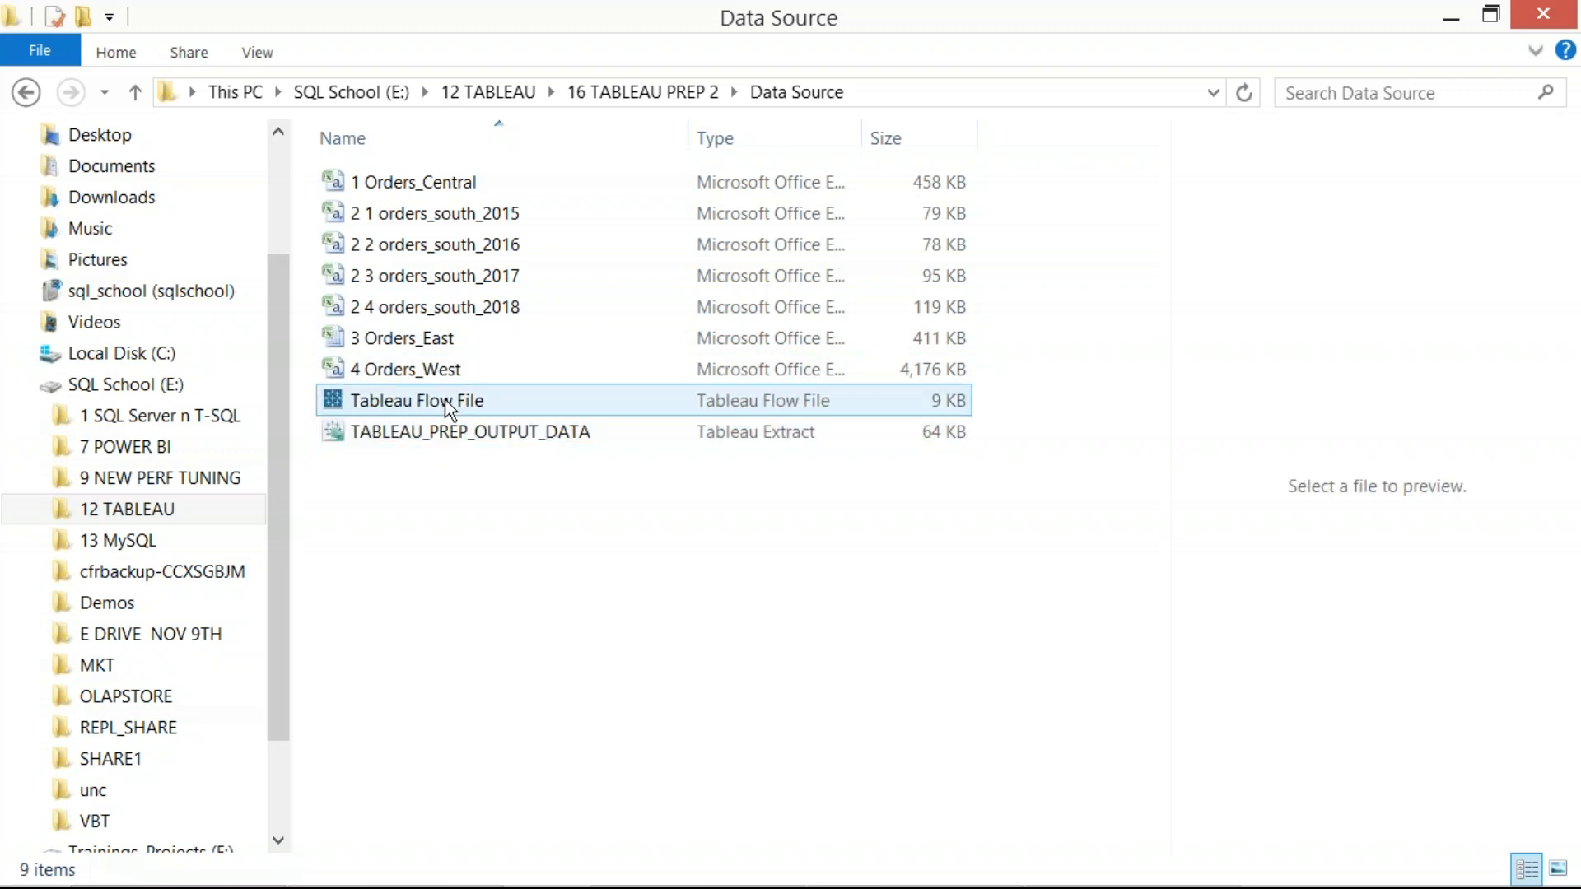
Check the pasted Tableau Flow File and TABLEAU_PREP_OUTPUT_DATA extract by selecting each one in turn
left_click(444, 401)
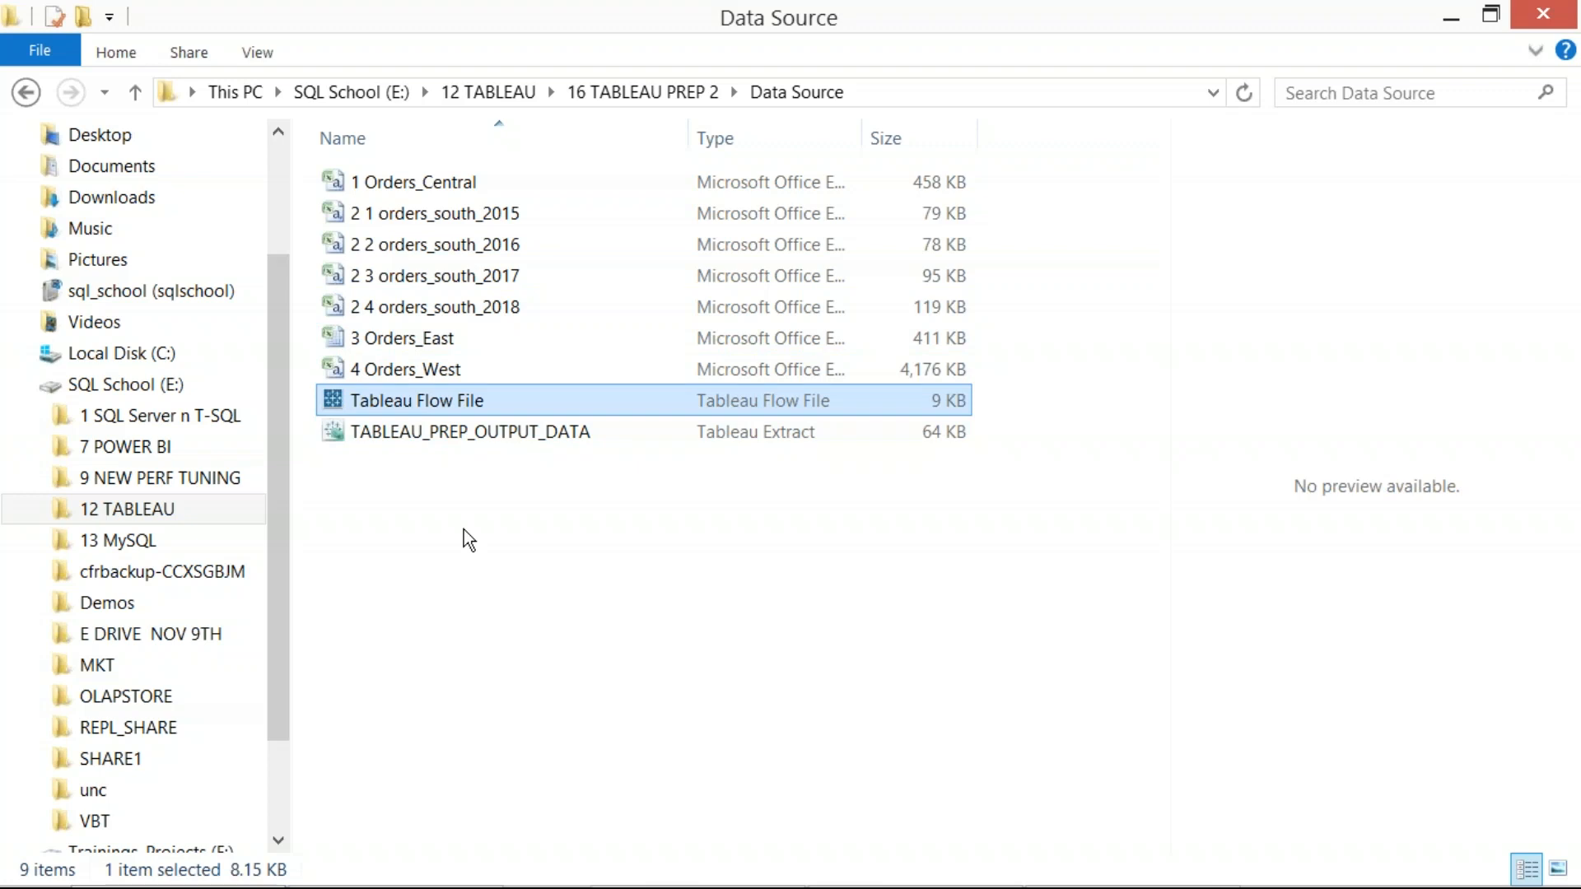
left_click(463, 530)
left_click(440, 437)
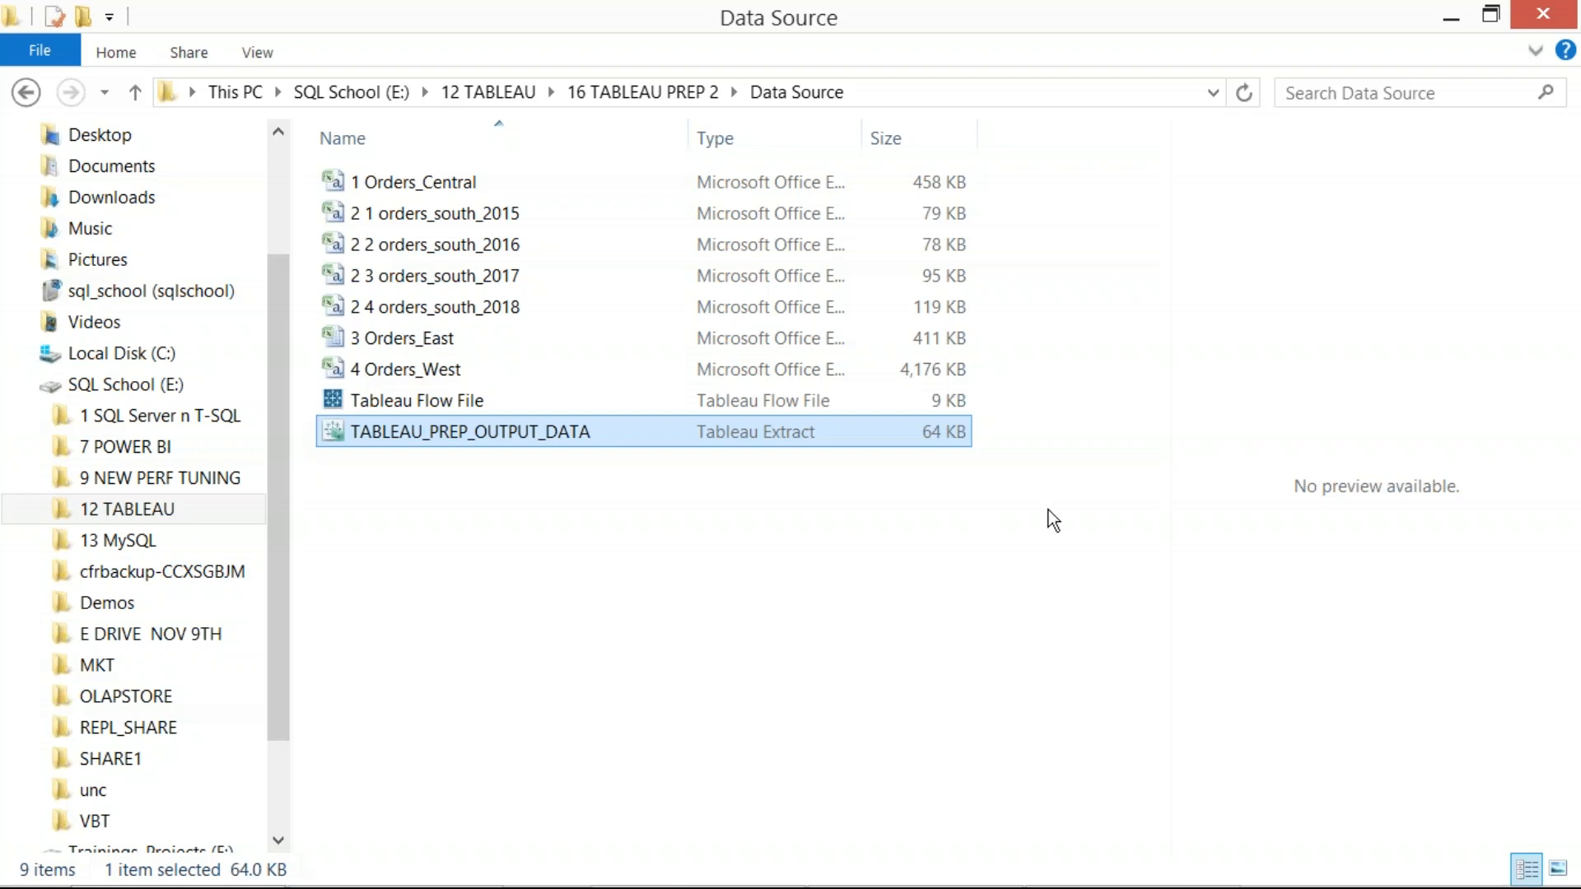
Switch back to Tableau Prep Builder and zoom the flow in to 100%
left_click(1558, 400)
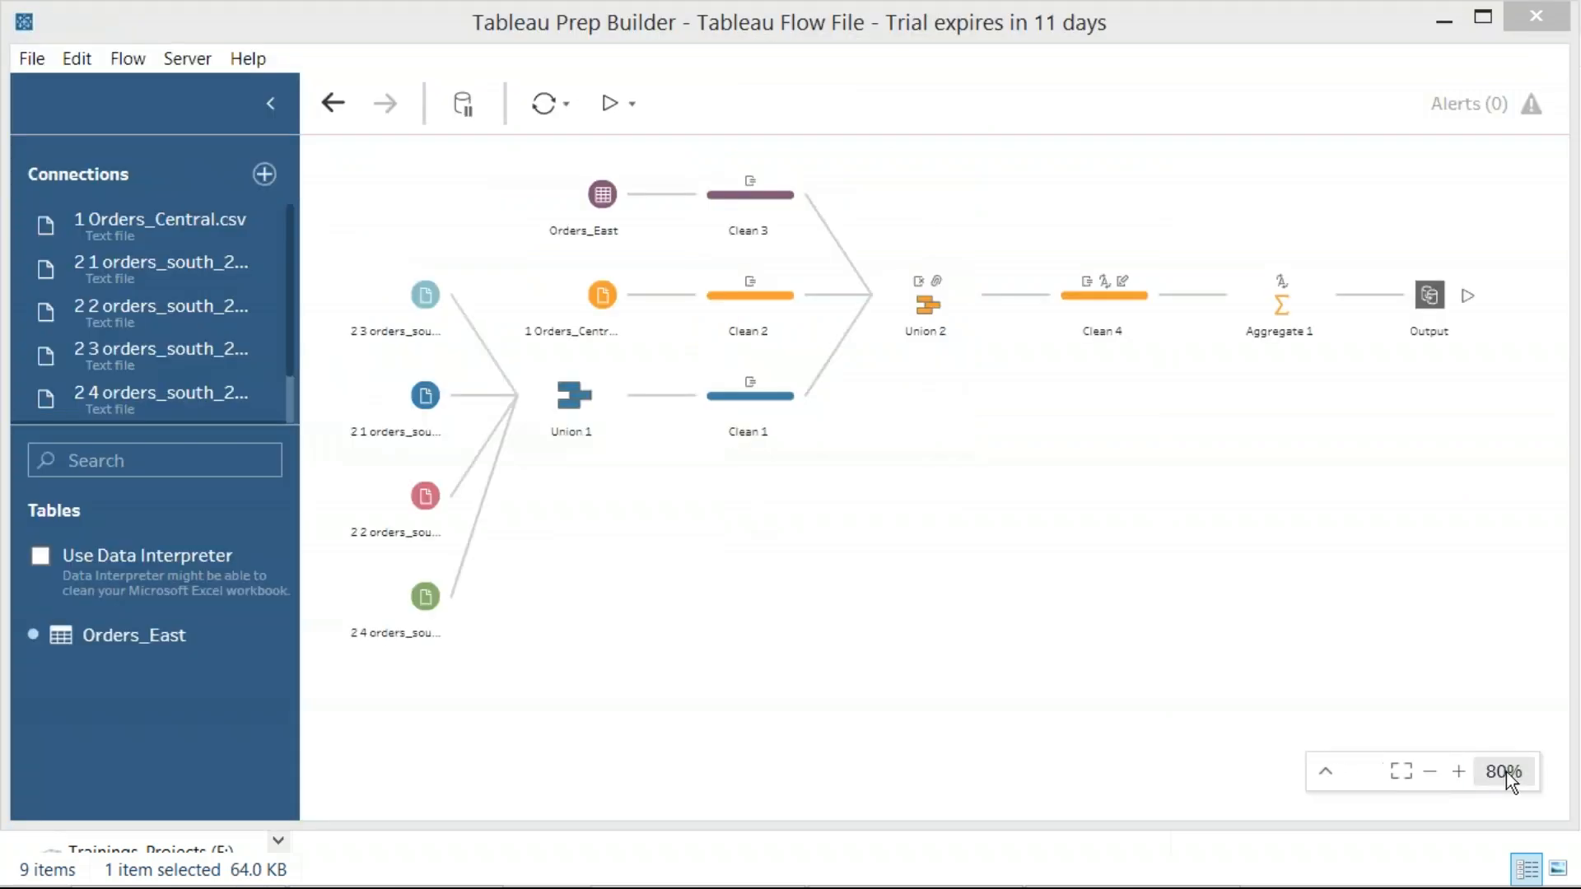
left_click(1458, 772)
left_click(1458, 771)
left_click(1430, 772)
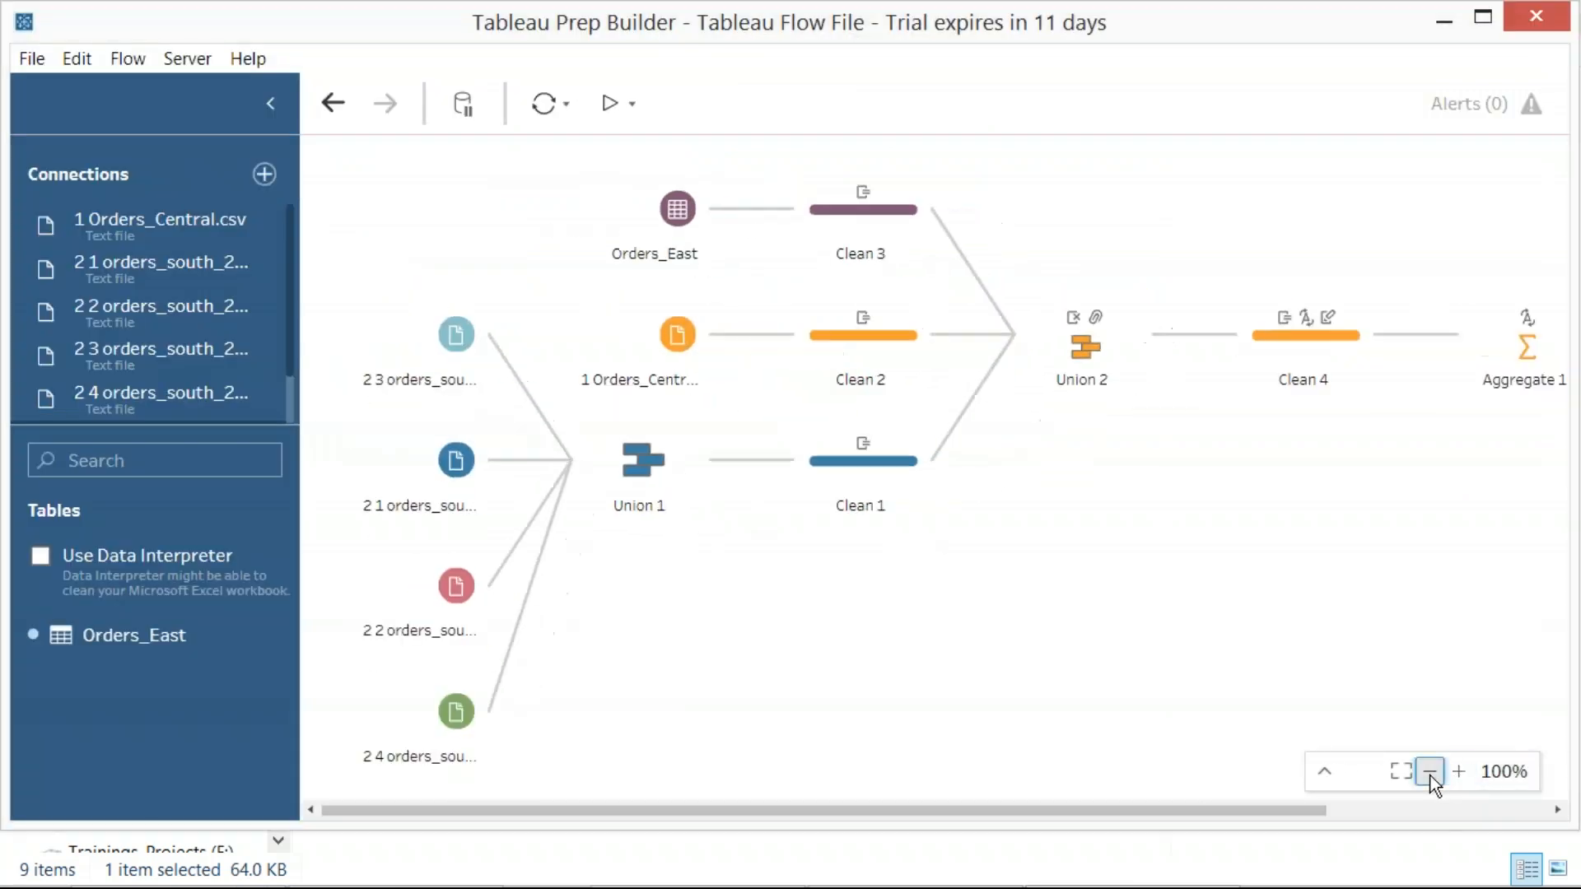